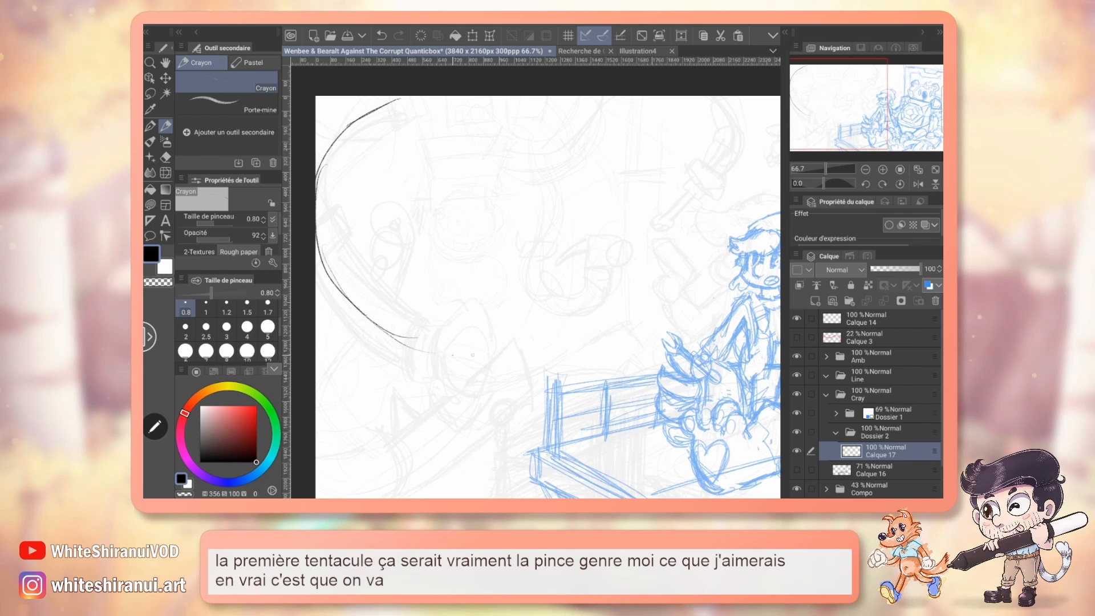
Check the sketch against the red flow line on the Calque 3 layer, showing that layer only for the comparison.
{"action": "left_click_drag", "start_coordinate": [337, 121], "coordinate": [777, 244]}
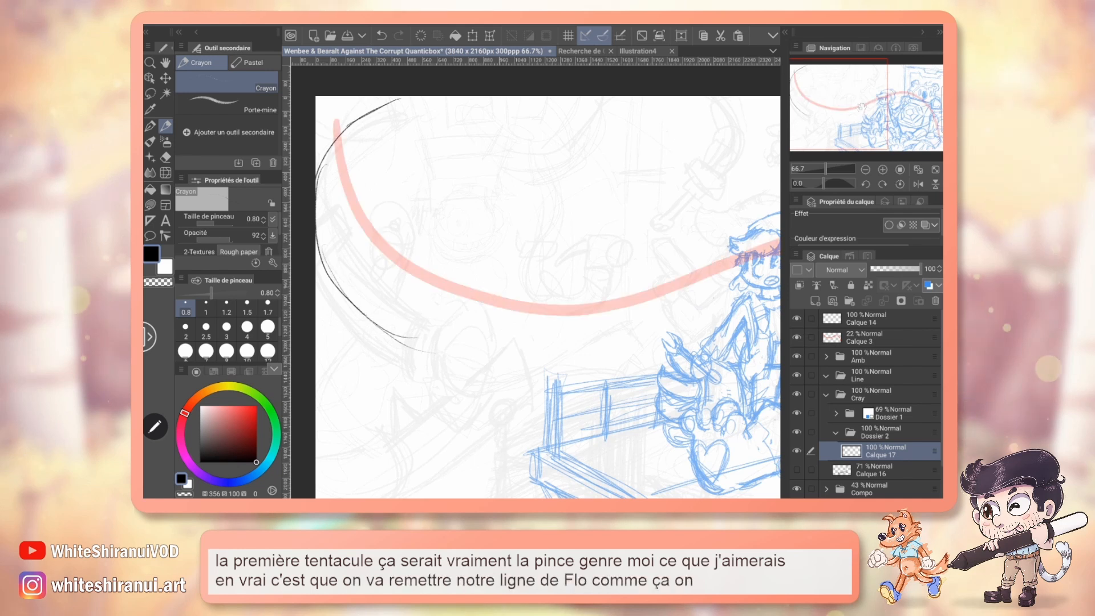
{"action": "scroll", "coordinate": [536, 296], "scroll_direction": "right", "scroll_amount": 5}
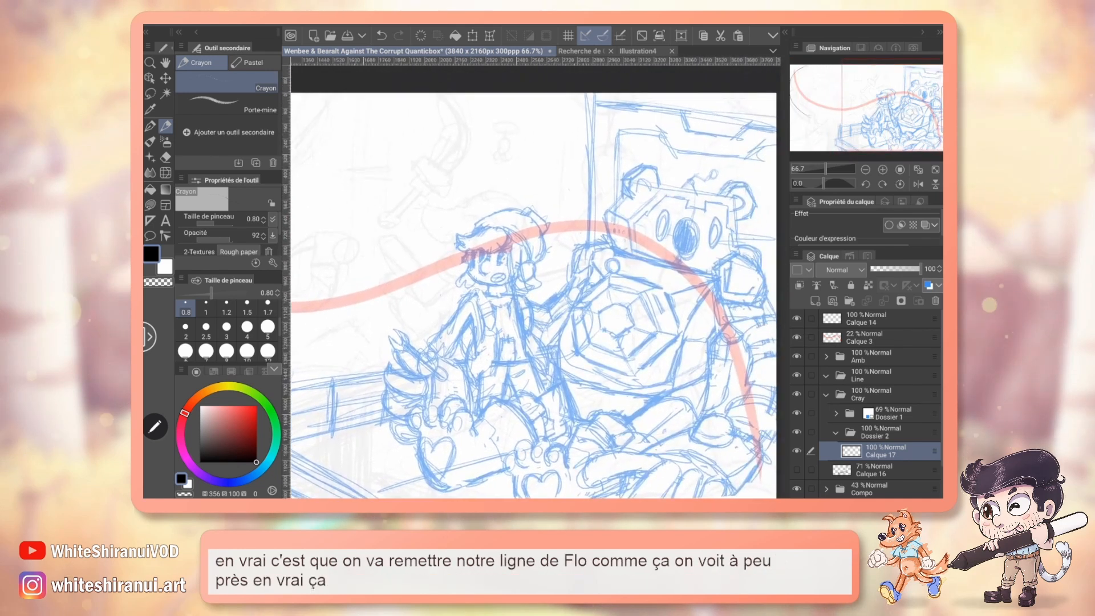
{"action": "scroll", "coordinate": [537, 297], "scroll_direction": "right", "scroll_amount": 5}
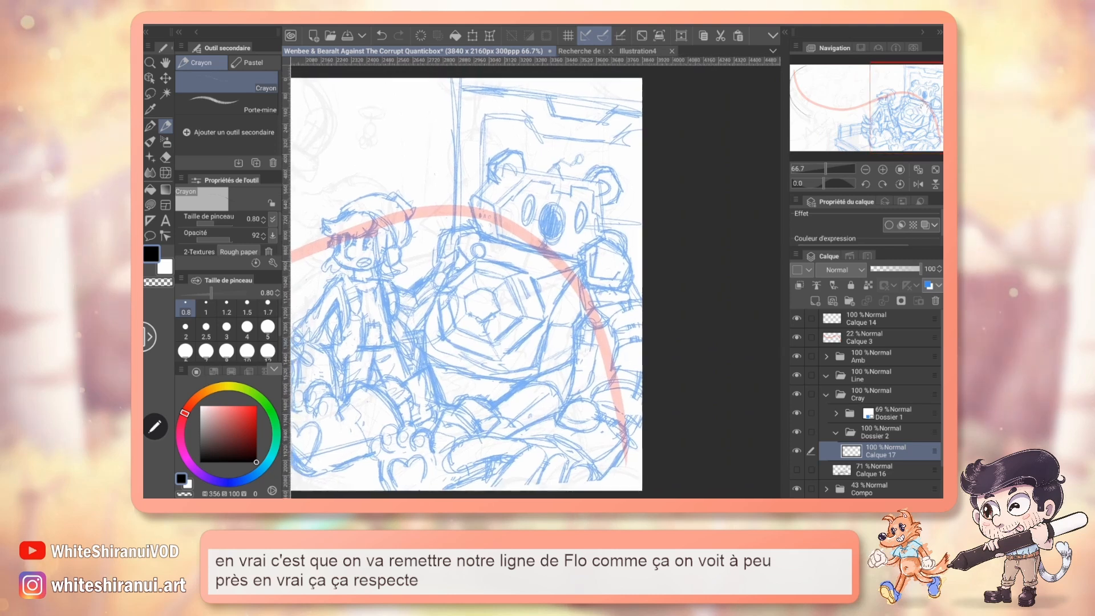
{"action": "scroll", "coordinate": [474, 285], "scroll_direction": "left", "scroll_amount": 1}
{"action": "scroll", "coordinate": [536, 279], "scroll_direction": "left", "scroll_amount": 10}
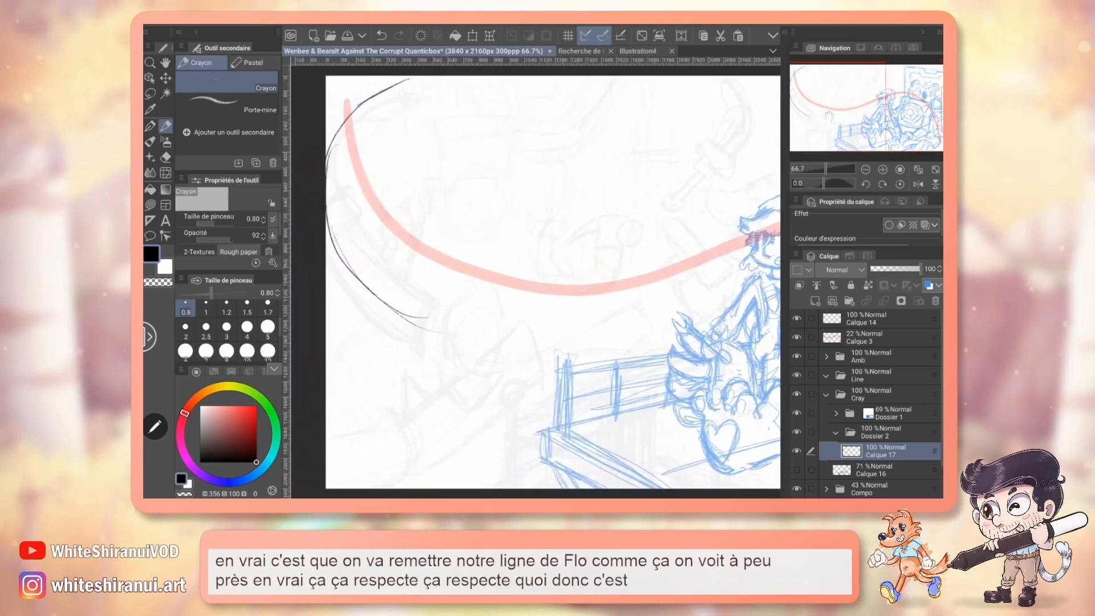
{"action": "scroll", "coordinate": [536, 280], "scroll_direction": "left", "scroll_amount": 3}
{"action": "scroll", "coordinate": [536, 279], "scroll_direction": "right", "scroll_amount": 2}
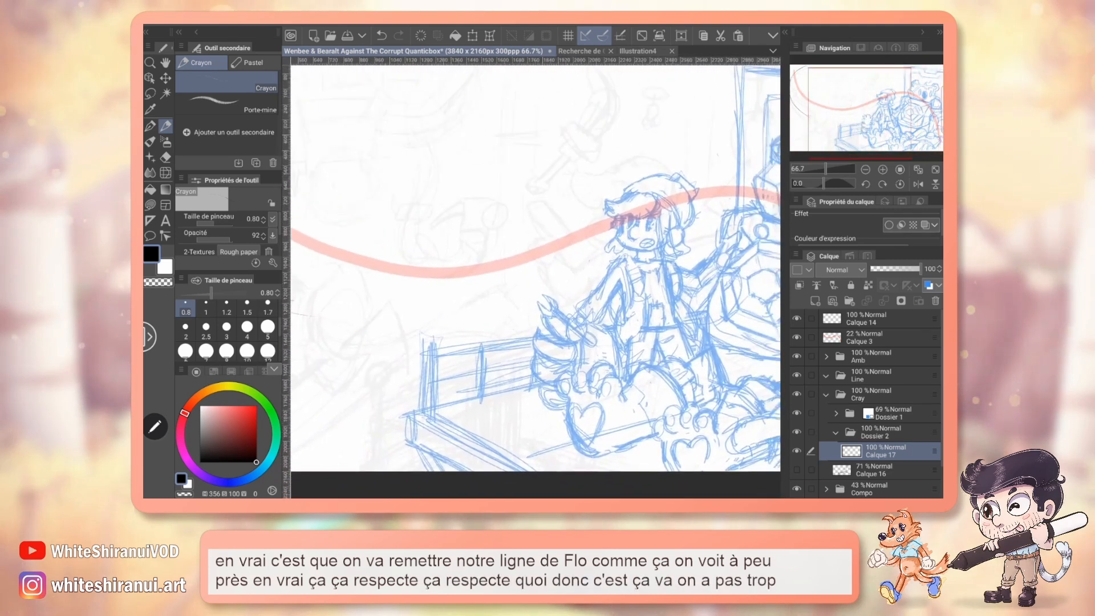
{"action": "scroll", "coordinate": [537, 280], "scroll_direction": "left", "scroll_amount": 10}
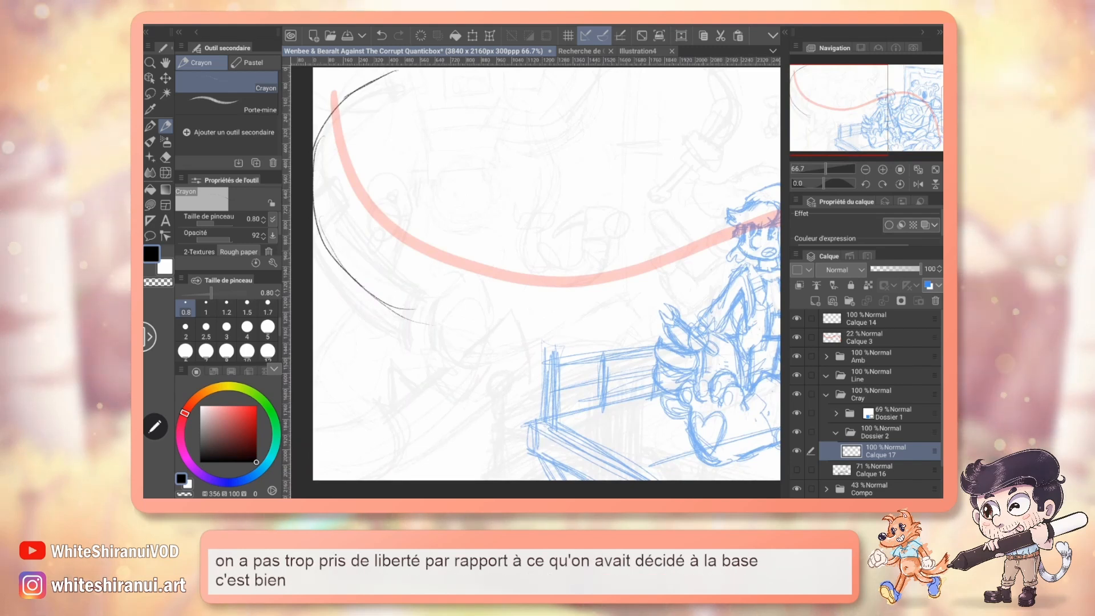
{"action": "scroll", "coordinate": [536, 280], "scroll_direction": "down", "scroll_amount": 2}
{"action": "scroll", "coordinate": [536, 279], "scroll_direction": "right", "scroll_amount": 5}
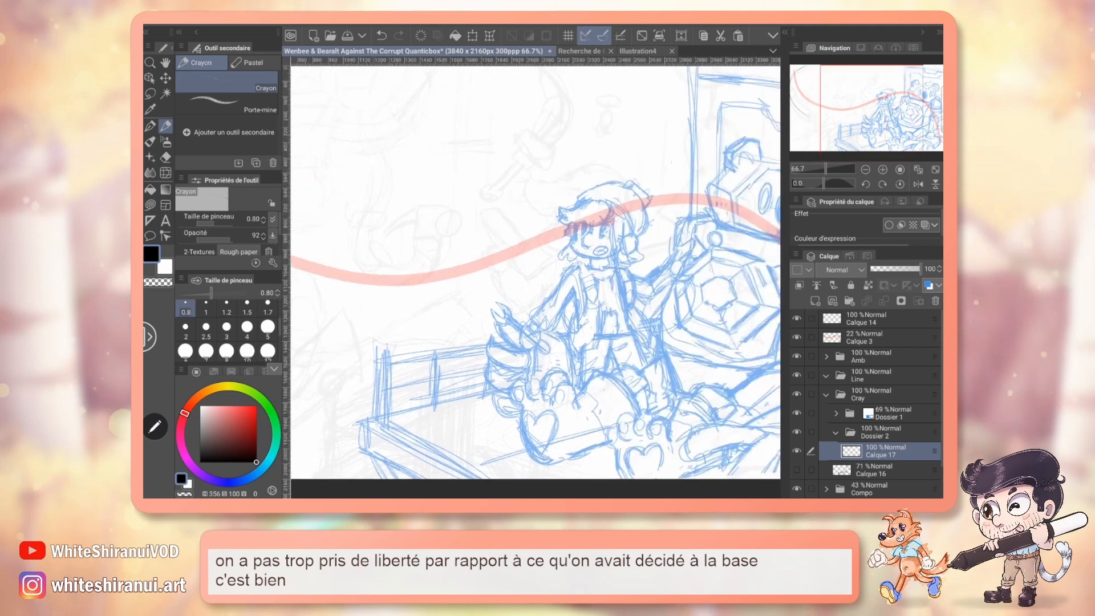
{"action": "scroll", "coordinate": [536, 279], "scroll_direction": "left", "scroll_amount": 5}
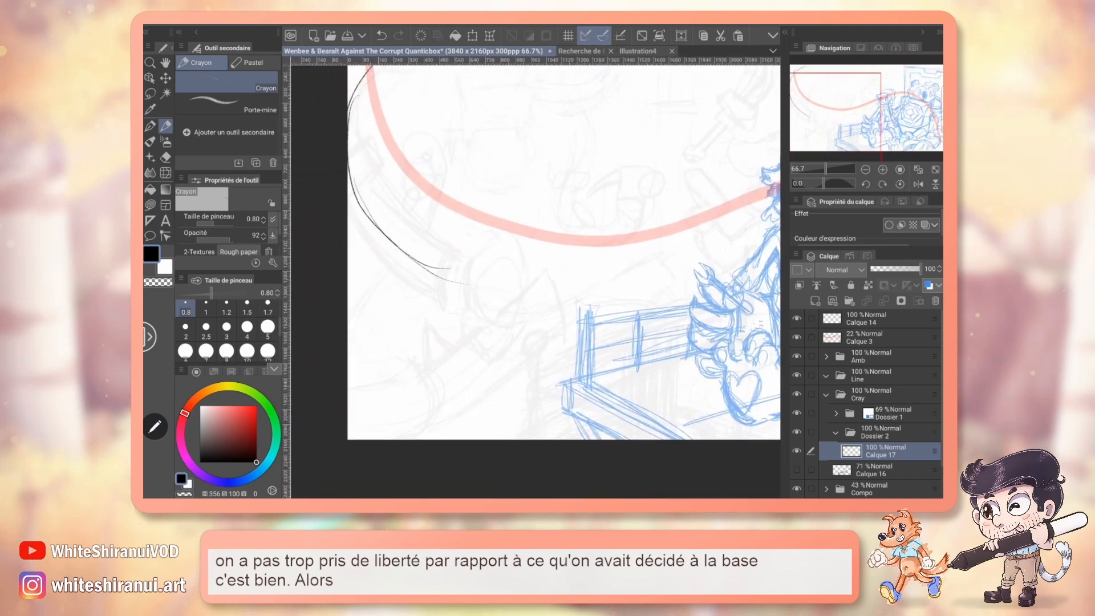
{"action": "left_click", "coordinate": [796, 337]}
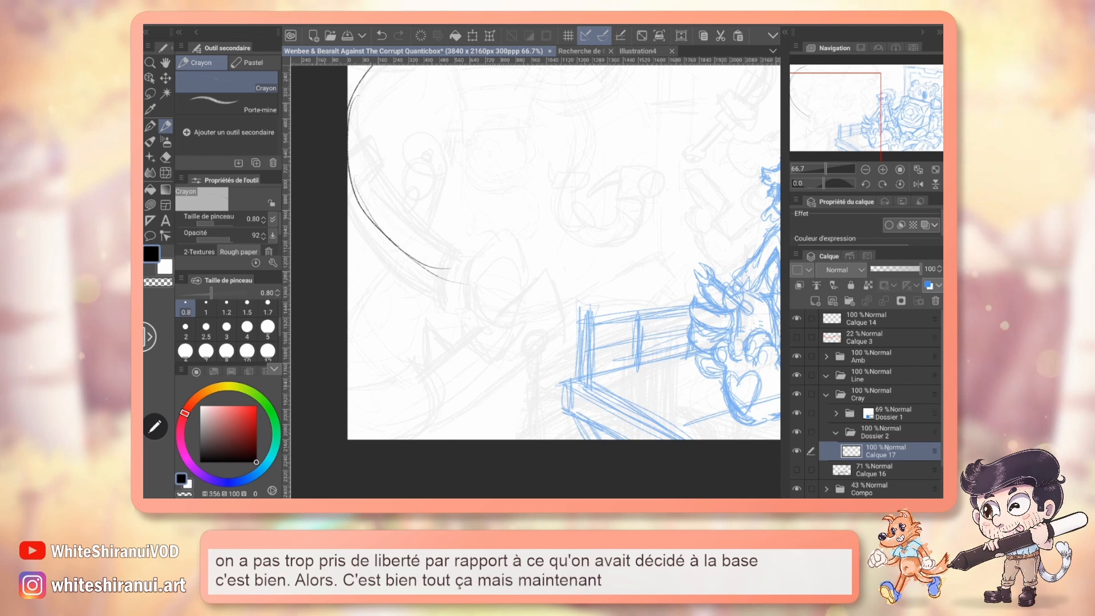
Sketch an oval claw base at the end of the tentacle with a hinge and one bent upper finger.
{"action": "scroll", "coordinate": [536, 279], "scroll_direction": "up", "scroll_amount": 1}
{"action": "scroll", "coordinate": [536, 280], "scroll_direction": "right", "scroll_amount": 1}
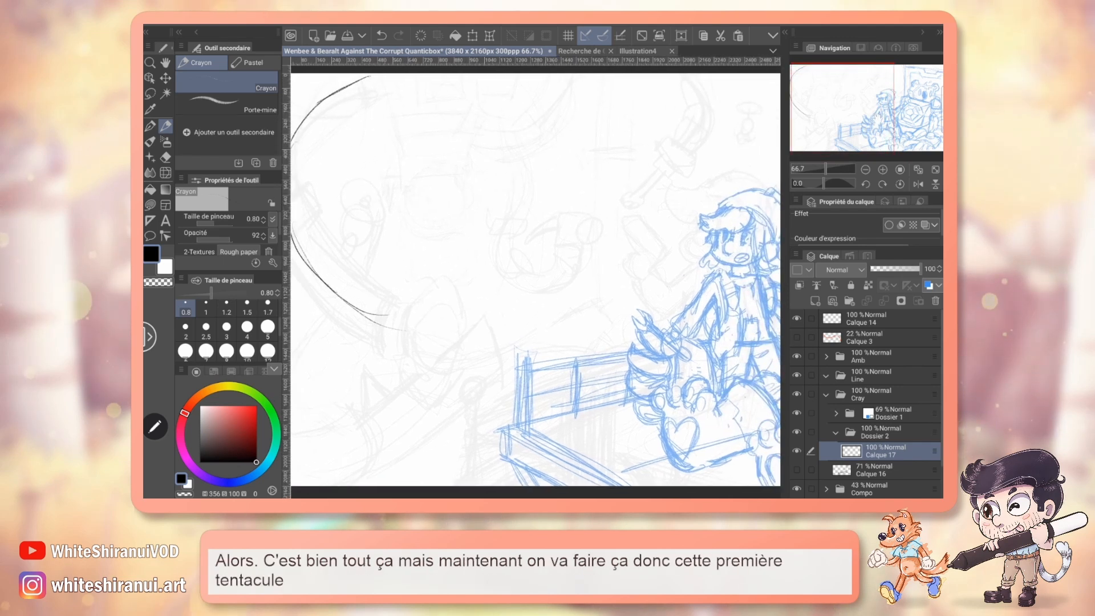
{"action": "mouse_move", "coordinate": [430, 266]}
{"action": "left_mouse_down"}
{"action": "mouse_move", "coordinate": [446, 260]}
{"action": "mouse_move", "coordinate": [461, 285]}
{"action": "left_mouse_up"}
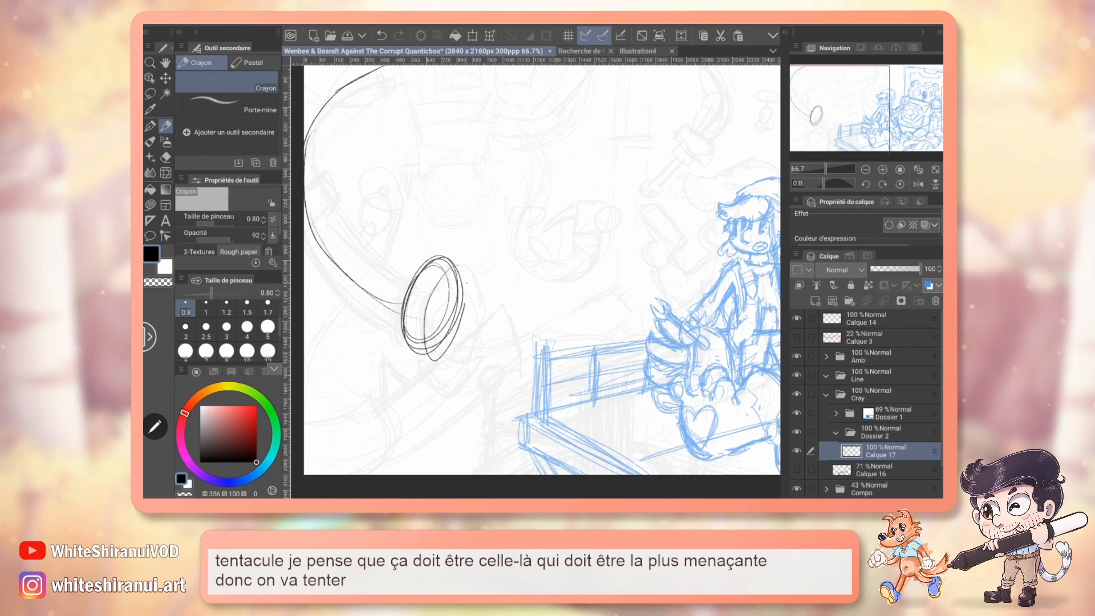
{"action": "mouse_move", "coordinate": [474, 271]}
{"action": "left_mouse_down"}
{"action": "mouse_move", "coordinate": [458, 289]}
{"action": "mouse_move", "coordinate": [520, 252]}
{"action": "mouse_move", "coordinate": [540, 316]}
{"action": "mouse_move", "coordinate": [498, 276]}
{"action": "left_mouse_up"}
{"action": "left_click_drag", "start_coordinate": [498, 276], "coordinate": [540, 317]}
{"action": "mouse_move", "coordinate": [432, 319]}
{"action": "left_mouse_down"}
{"action": "mouse_move", "coordinate": [437, 297]}
{"action": "mouse_move", "coordinate": [437, 321]}
{"action": "left_mouse_up"}
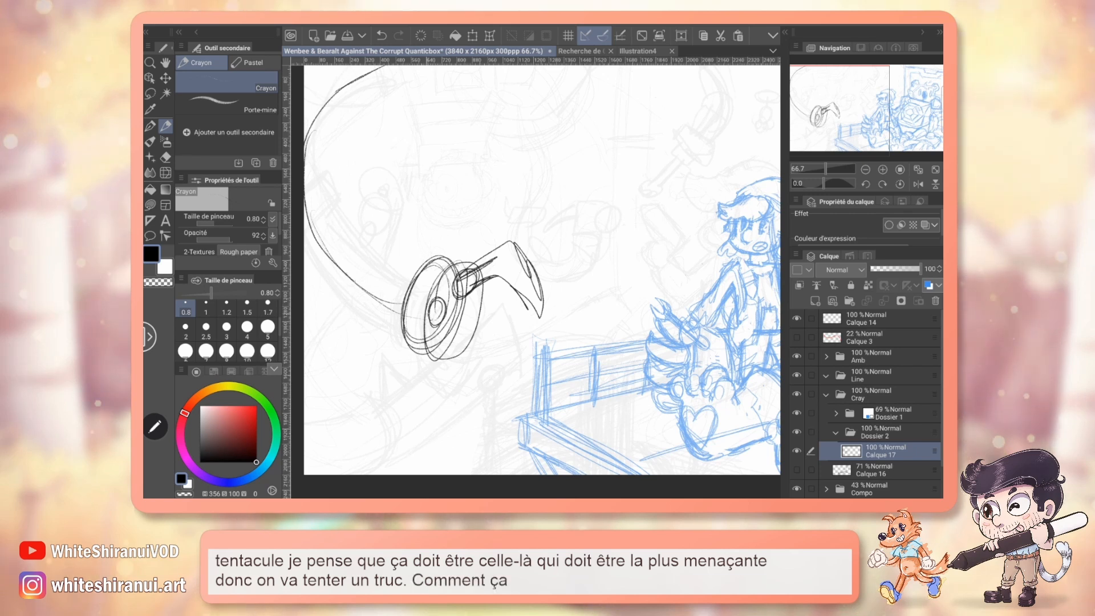
Try a second finger extending from the lower part of the claw base, and undo its strokes.
{"action": "left_click_drag", "start_coordinate": [460, 335], "coordinate": [519, 316]}
{"action": "mouse_move", "coordinate": [519, 317]}
{"action": "left_mouse_down"}
{"action": "mouse_move", "coordinate": [497, 342]}
{"action": "mouse_move", "coordinate": [433, 331]}
{"action": "left_mouse_up"}
{"action": "key", "text": "ctrl+z"}
{"action": "key", "text": "ctrl+z"}
{"action": "key", "text": "ctrl+z"}
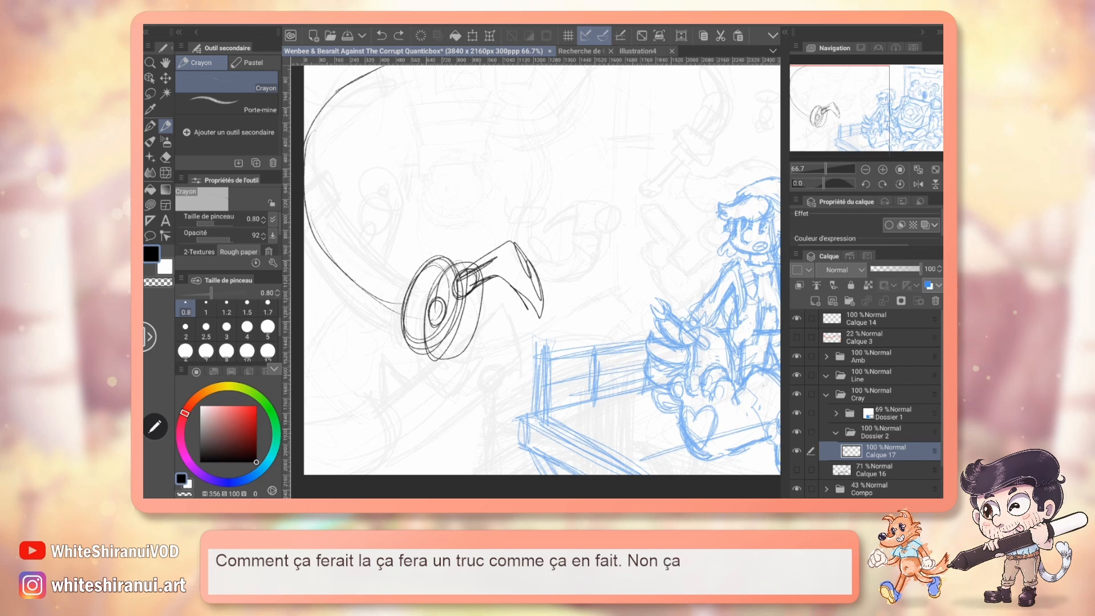
Sketch a lower hinge with a bent finger curving toward the upper one, plus a middle finger between them.
{"action": "mouse_move", "coordinate": [420, 281]}
{"action": "left_mouse_down"}
{"action": "mouse_move", "coordinate": [445, 362]}
{"action": "mouse_move", "coordinate": [488, 370]}
{"action": "left_mouse_up"}
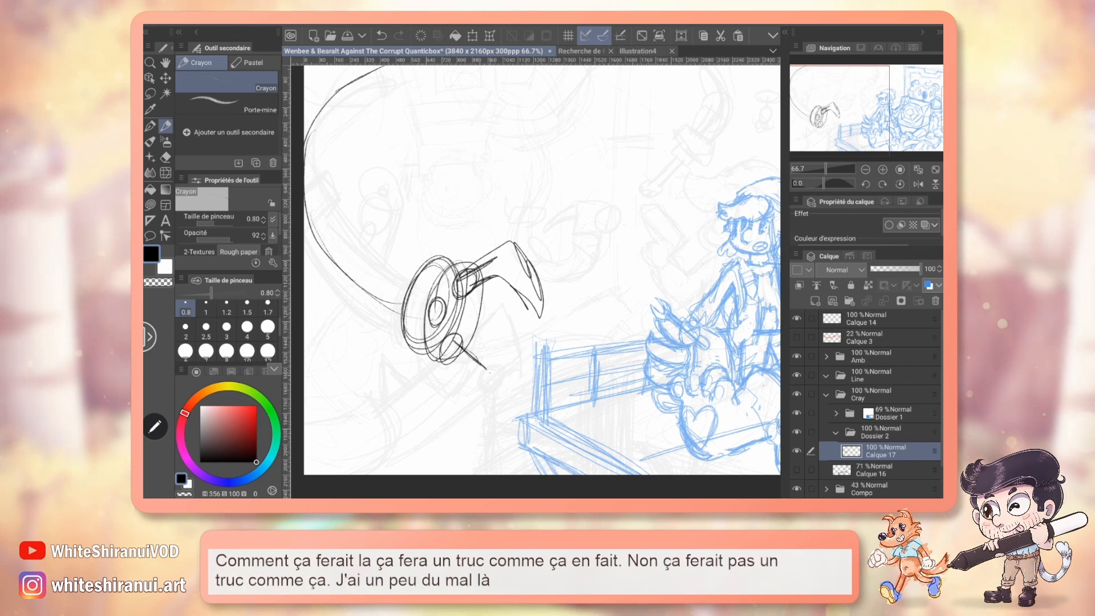
{"action": "mouse_move", "coordinate": [535, 329]}
{"action": "left_mouse_down"}
{"action": "mouse_move", "coordinate": [513, 360]}
{"action": "mouse_move", "coordinate": [463, 393]}
{"action": "left_mouse_up"}
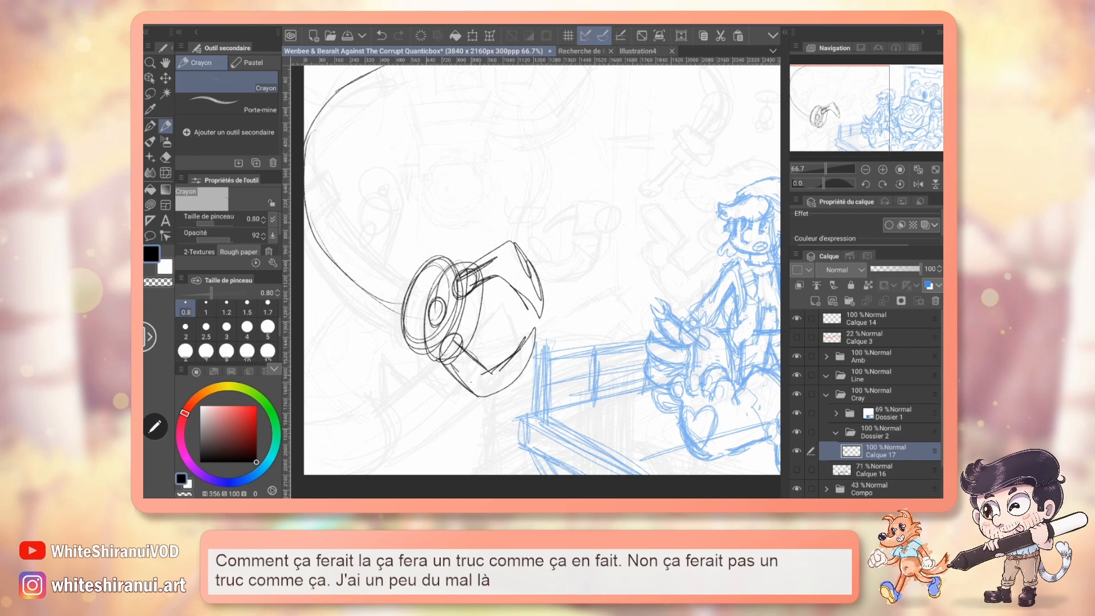
{"action": "left_click_drag", "start_coordinate": [470, 308], "coordinate": [528, 310]}
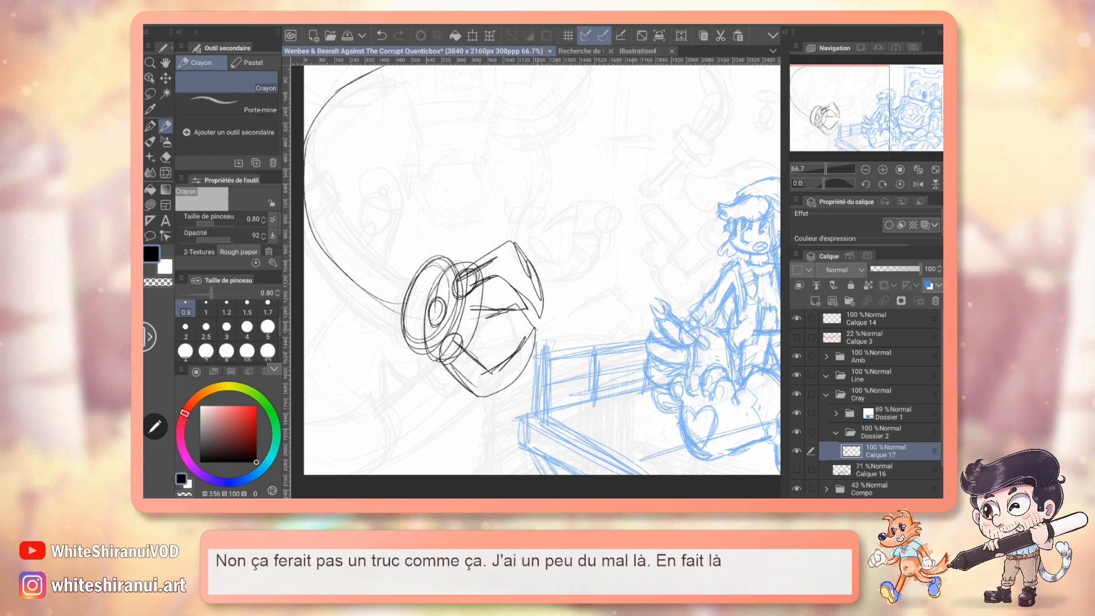
{"action": "left_click_drag", "start_coordinate": [465, 315], "coordinate": [516, 307]}
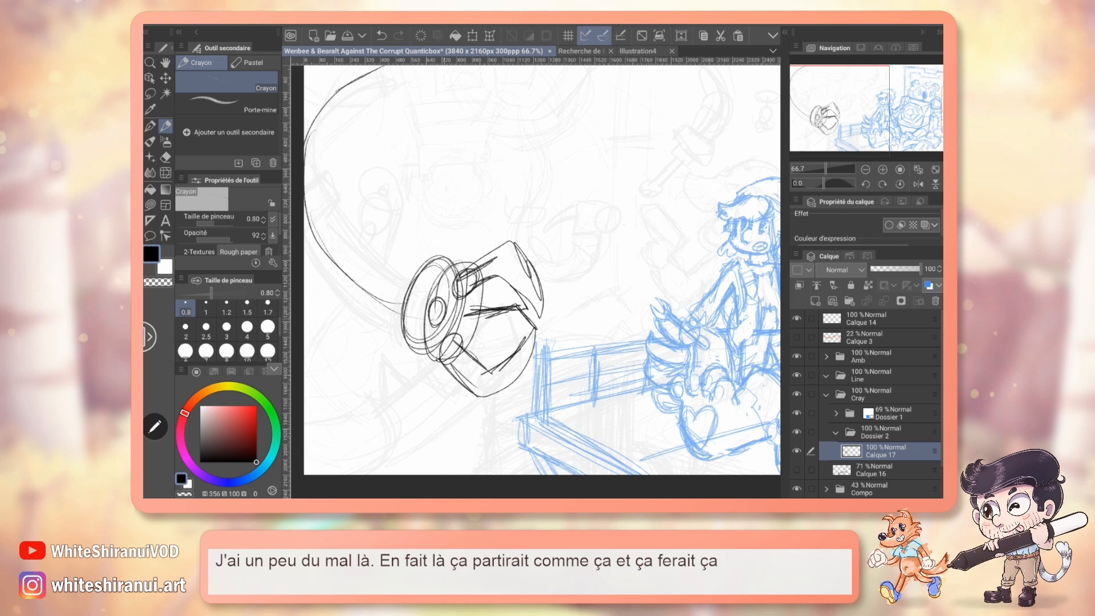
Undo the claw's fingers and hinges back to the plain base ovals.
{"action": "key", "text": "ctrl+z"}
{"action": "key", "text": "ctrl+z"}
{"action": "key", "text": "ctrl+z"}
{"action": "key", "text": "ctrl+z"}
{"action": "key", "text": "ctrl+z"}
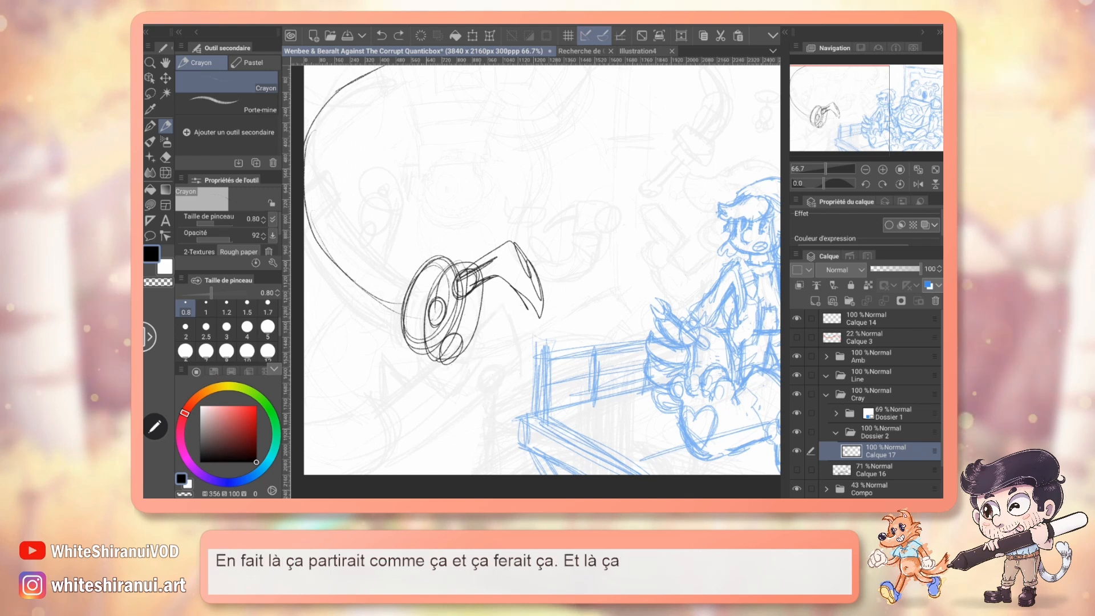
{"action": "key", "text": "ctrl+z"}
{"action": "key", "text": "ctrl+z"}
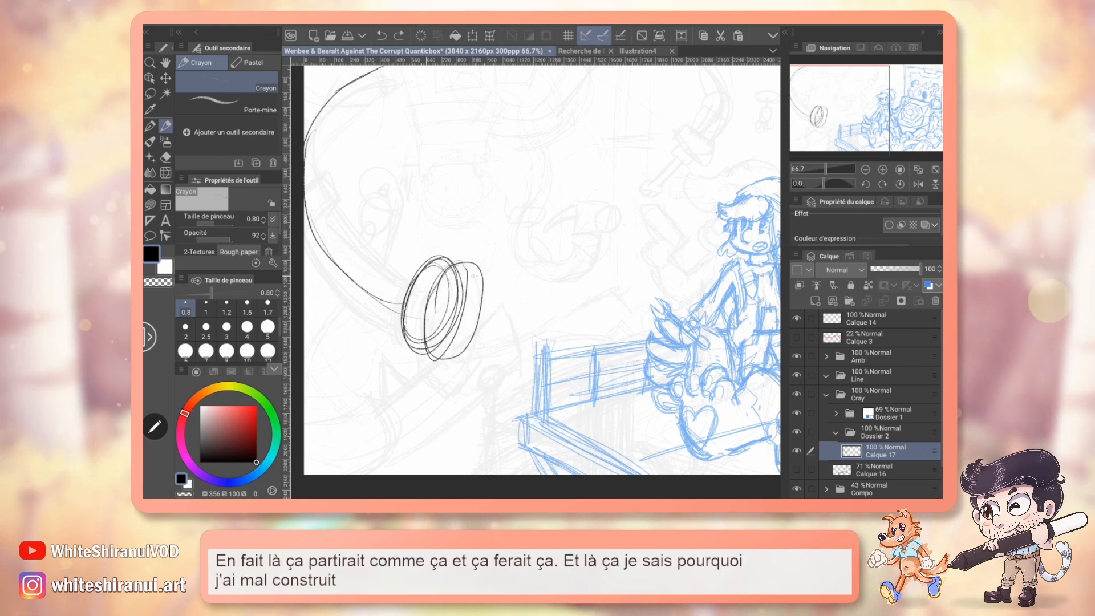
Construct a guide sphere in front of the base ovals and sketch the claw fingers converging on one tip point.
{"action": "left_click_drag", "start_coordinate": [463, 269], "coordinate": [436, 360]}
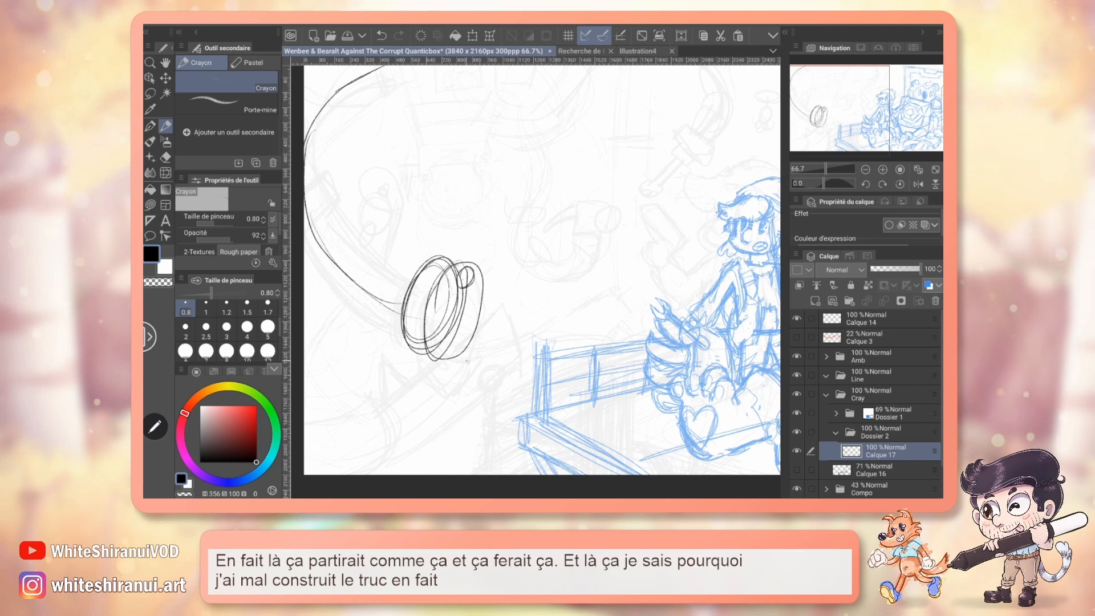
{"action": "mouse_move", "coordinate": [445, 258]}
{"action": "left_mouse_down"}
{"action": "mouse_move", "coordinate": [437, 362]}
{"action": "mouse_move", "coordinate": [426, 333]}
{"action": "mouse_move", "coordinate": [444, 371]}
{"action": "left_mouse_up"}
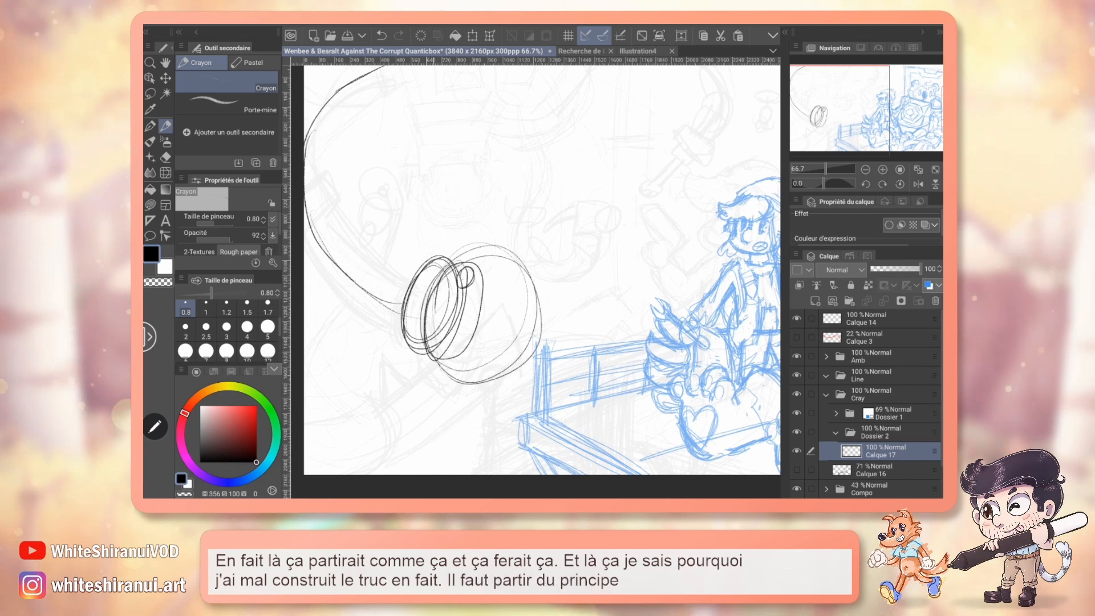
{"action": "left_click_drag", "start_coordinate": [490, 254], "coordinate": [506, 344]}
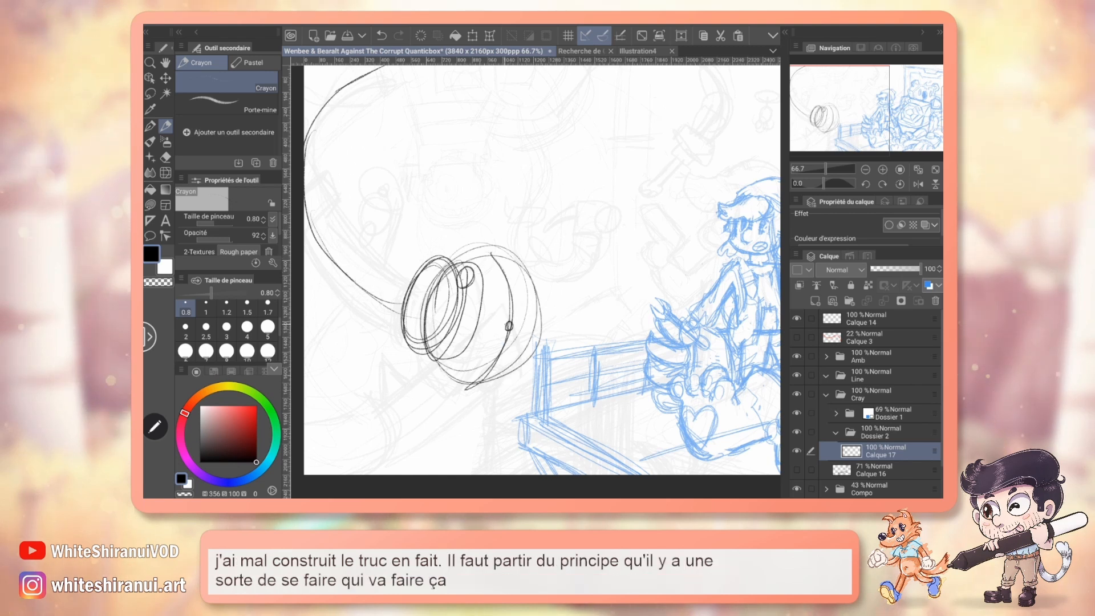
{"action": "left_click_drag", "start_coordinate": [463, 316], "coordinate": [508, 326]}
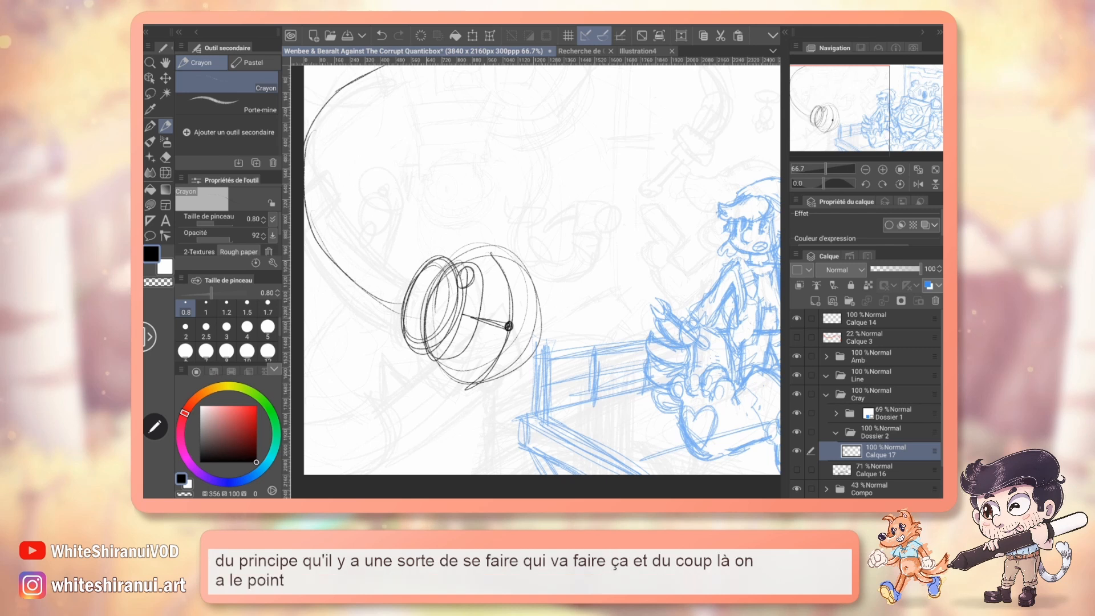
{"action": "mouse_move", "coordinate": [443, 293]}
{"action": "left_mouse_down"}
{"action": "mouse_move", "coordinate": [458, 320]}
{"action": "mouse_move", "coordinate": [444, 334]}
{"action": "mouse_move", "coordinate": [471, 345]}
{"action": "mouse_move", "coordinate": [503, 334]}
{"action": "left_mouse_up"}
{"action": "mouse_move", "coordinate": [456, 274]}
{"action": "left_mouse_down"}
{"action": "mouse_move", "coordinate": [510, 263]}
{"action": "mouse_move", "coordinate": [519, 299]}
{"action": "mouse_move", "coordinate": [510, 325]}
{"action": "left_mouse_up"}
{"action": "left_click_drag", "start_coordinate": [497, 281], "coordinate": [510, 319]}
{"action": "mouse_move", "coordinate": [463, 286]}
{"action": "left_mouse_down"}
{"action": "mouse_move", "coordinate": [496, 281]}
{"action": "mouse_move", "coordinate": [461, 292]}
{"action": "left_mouse_up"}
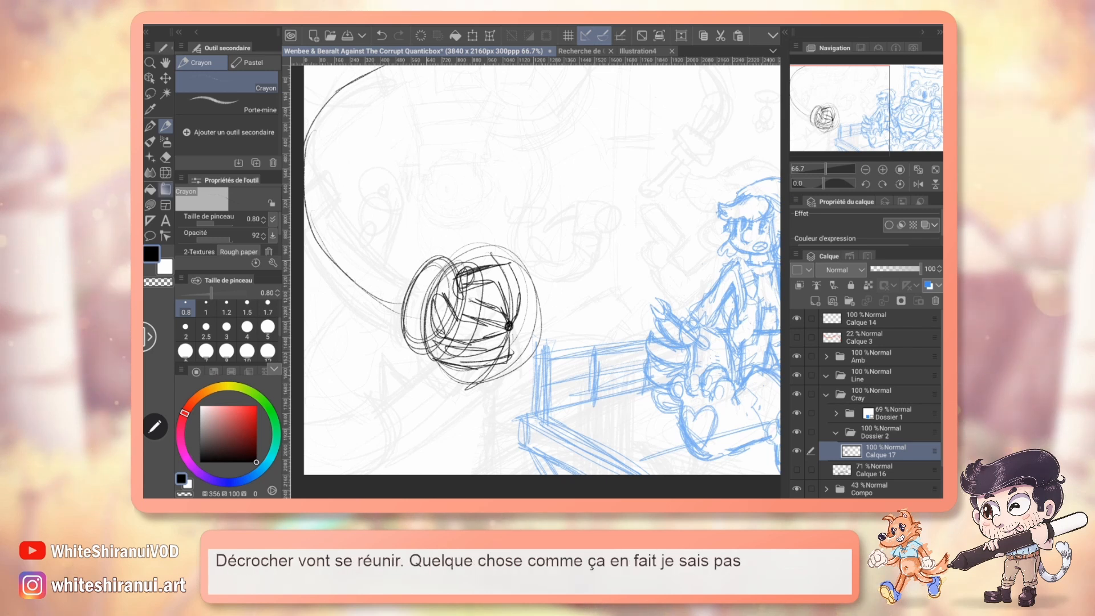
Try erasing the overlapping lines inside the claw base, and undo the erasing.
{"action": "key", "text": "e"}
{"action": "left_click_drag", "start_coordinate": [443, 349], "coordinate": [488, 352]}
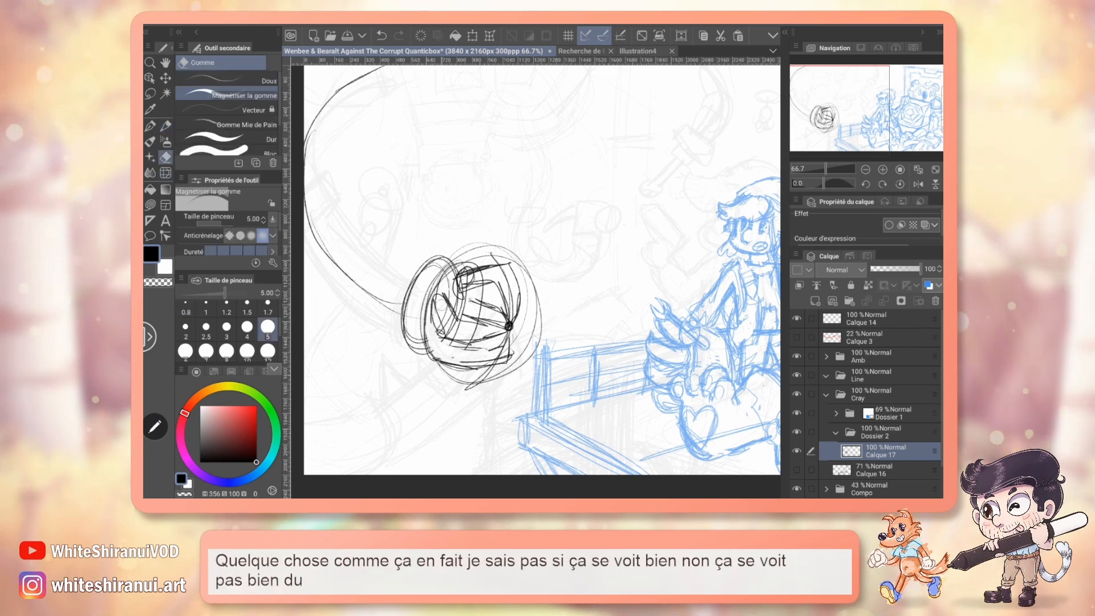
{"action": "left_click_drag", "start_coordinate": [440, 319], "coordinate": [456, 336]}
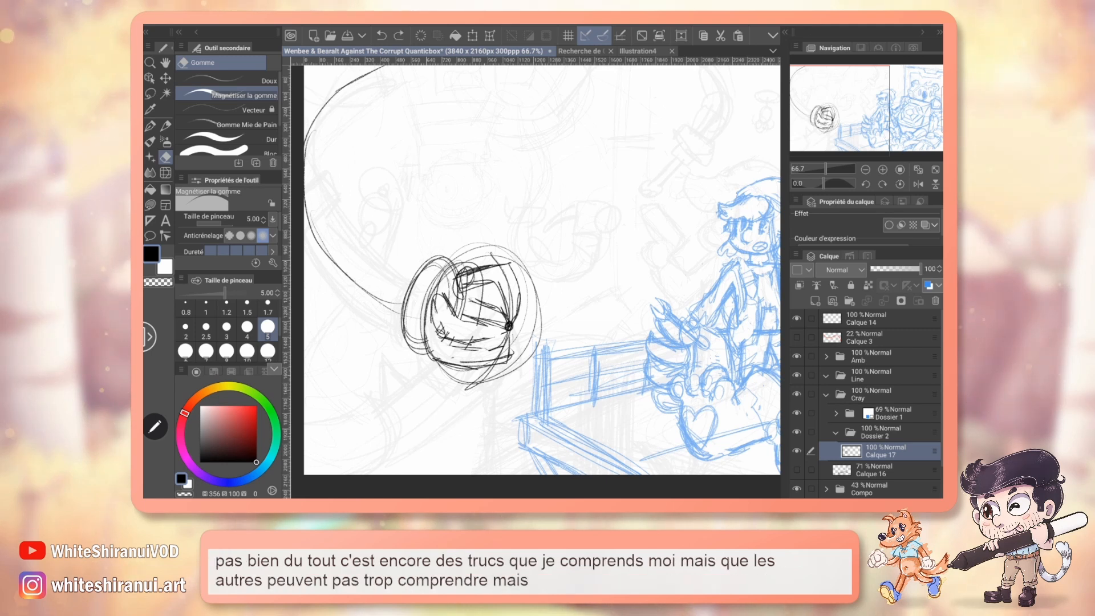
{"action": "key", "text": "ctrl+z"}
{"action": "key", "text": "ctrl+z"}
Erase the whole claw sketch, keeping the black tentacle curve.
{"action": "mouse_move", "coordinate": [495, 292]}
{"action": "left_mouse_down"}
{"action": "mouse_move", "coordinate": [490, 374]}
{"action": "mouse_move", "coordinate": [512, 276]}
{"action": "mouse_move", "coordinate": [401, 348]}
{"action": "left_mouse_up"}
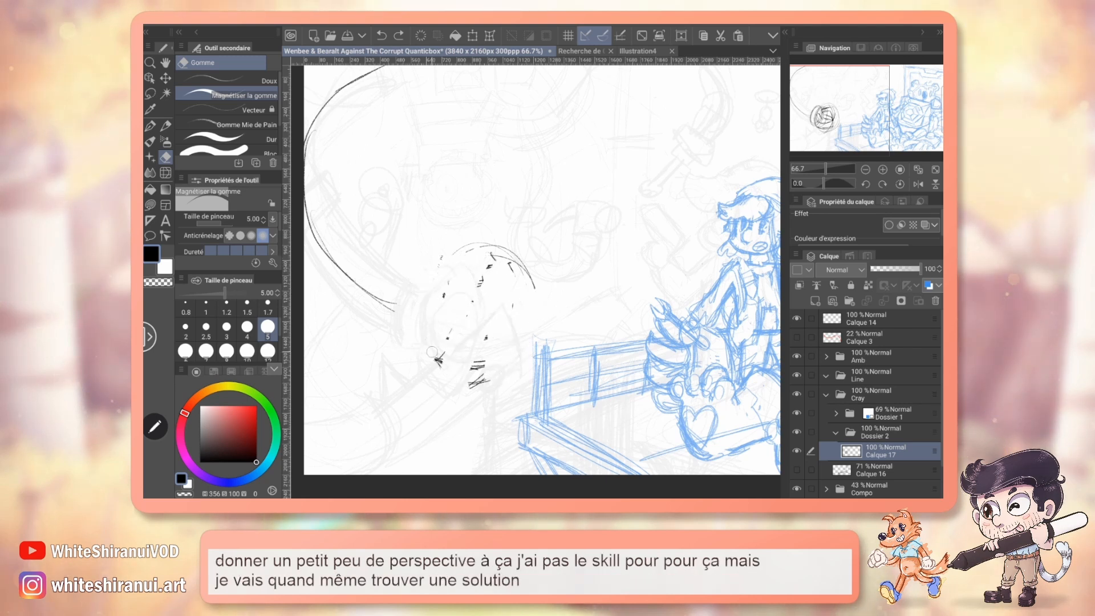
{"action": "mouse_move", "coordinate": [472, 257]}
{"action": "left_mouse_down"}
{"action": "mouse_move", "coordinate": [416, 281]}
{"action": "mouse_move", "coordinate": [445, 296]}
{"action": "mouse_move", "coordinate": [519, 242]}
{"action": "mouse_move", "coordinate": [439, 330]}
{"action": "mouse_move", "coordinate": [505, 313]}
{"action": "left_mouse_up"}
{"action": "left_click_drag", "start_coordinate": [478, 382], "coordinate": [522, 311]}
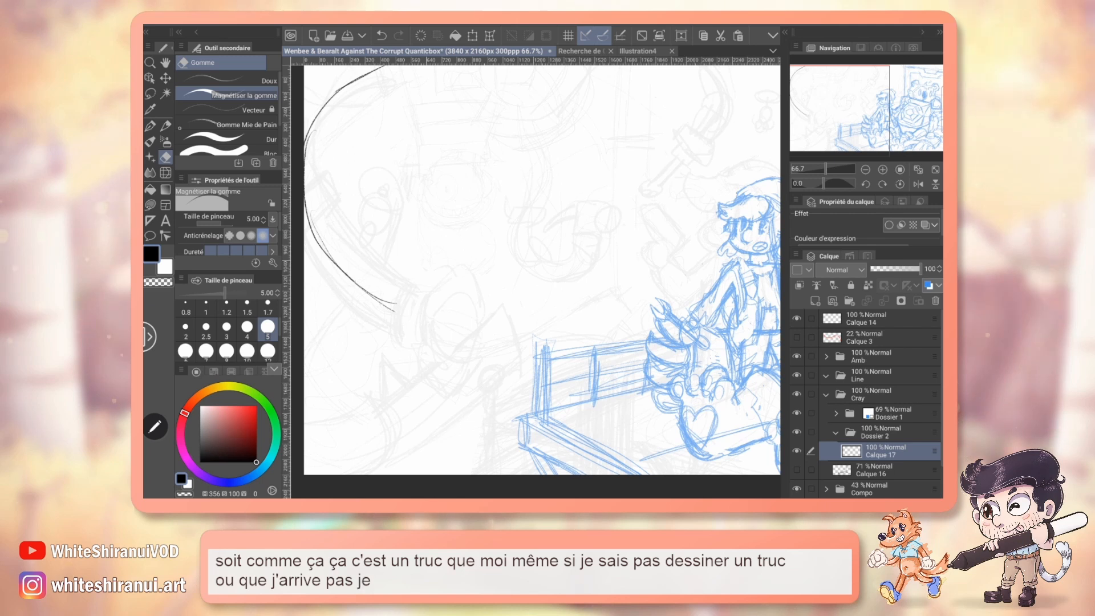
Redraw the claw base with the pencil as smaller, narrow overlapping ovals at the end of the tentacle curve.
{"action": "key", "text": "p"}
{"action": "left_click_drag", "start_coordinate": [430, 267], "coordinate": [394, 308]}
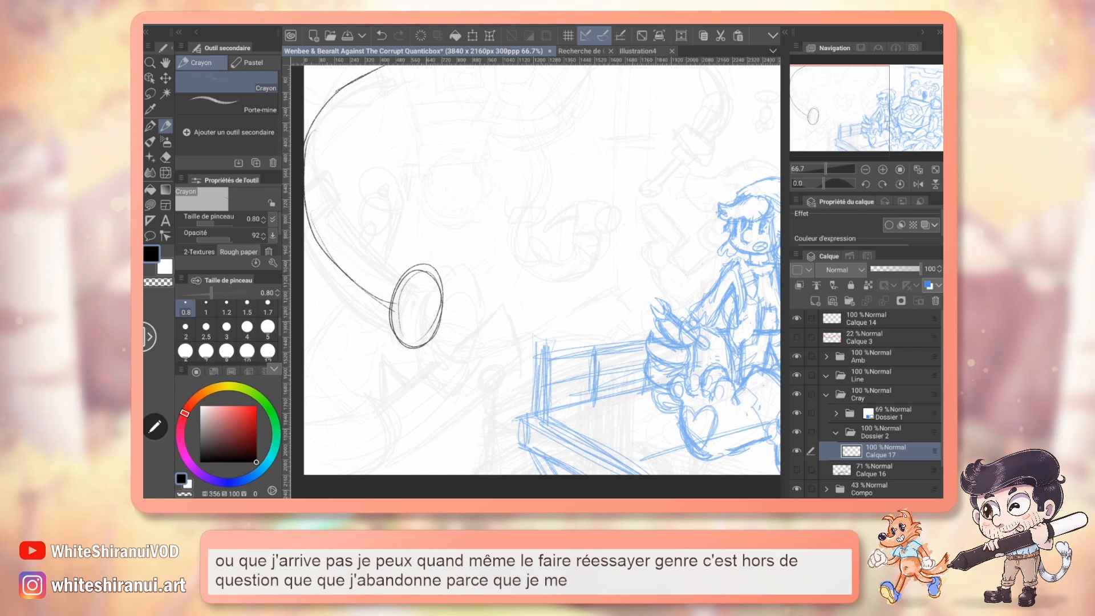
{"action": "key", "text": "ctrl+z"}
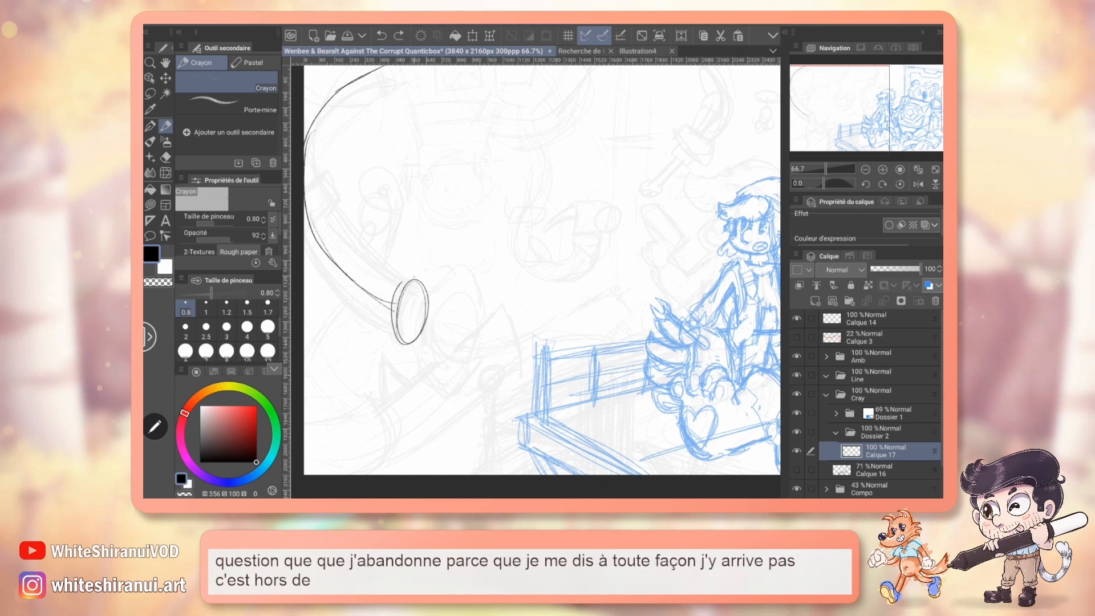
{"action": "left_click_drag", "start_coordinate": [422, 279], "coordinate": [399, 308]}
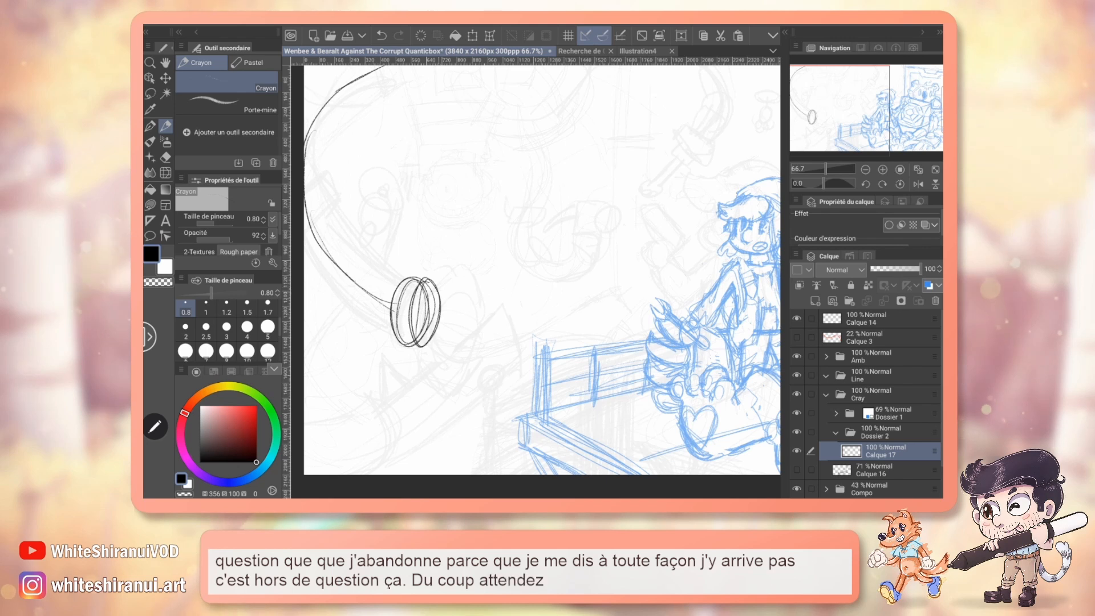
Draw a central axis from the new base, a guide sphere around it, and a centre point on the oval.
{"action": "mouse_move", "coordinate": [432, 280]}
{"action": "left_mouse_down"}
{"action": "mouse_move", "coordinate": [422, 345]}
{"action": "mouse_move", "coordinate": [439, 316]}
{"action": "mouse_move", "coordinate": [486, 322]}
{"action": "left_mouse_up"}
{"action": "left_click_drag", "start_coordinate": [421, 347], "coordinate": [459, 359]}
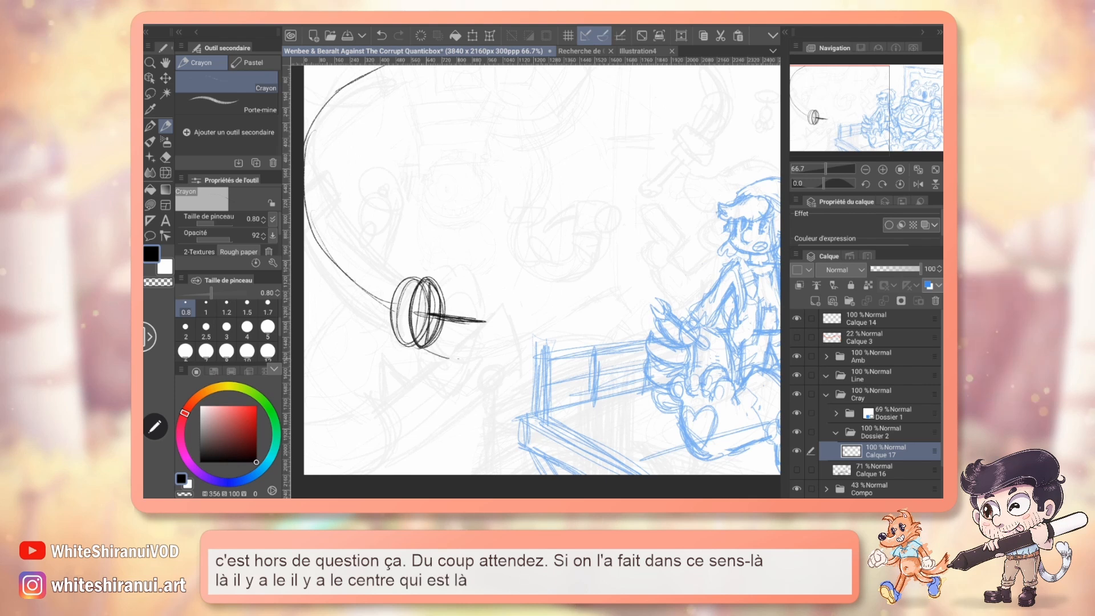
{"action": "left_click_drag", "start_coordinate": [490, 298], "coordinate": [465, 357]}
{"action": "mouse_move", "coordinate": [419, 288]}
{"action": "left_mouse_down"}
{"action": "mouse_move", "coordinate": [490, 335]}
{"action": "mouse_move", "coordinate": [428, 352]}
{"action": "mouse_move", "coordinate": [468, 355]}
{"action": "left_mouse_up"}
{"action": "left_click_drag", "start_coordinate": [418, 308], "coordinate": [419, 310]}
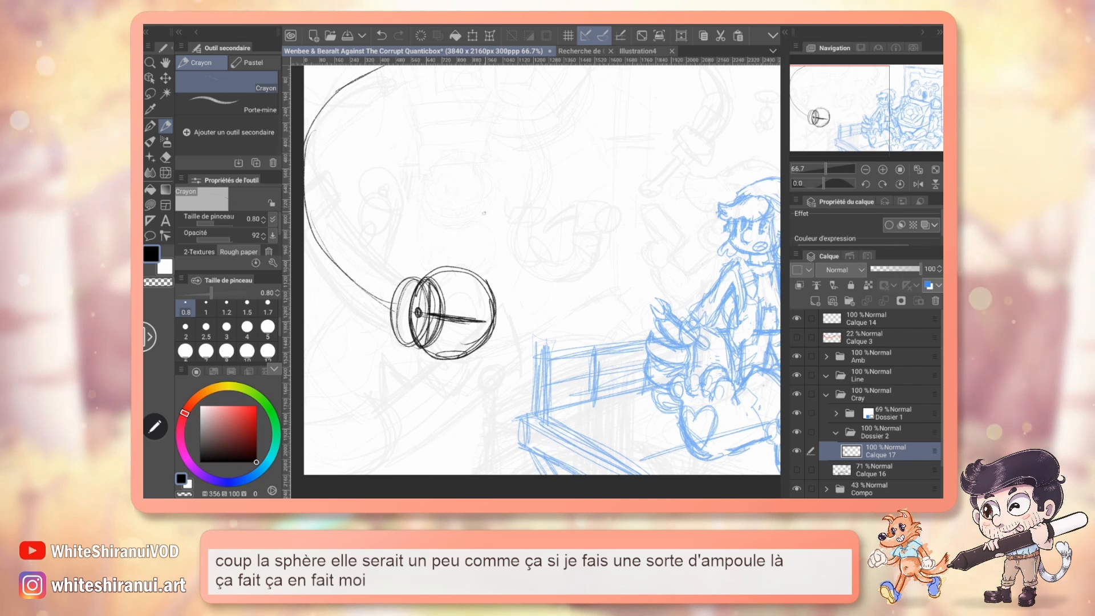
Sketch two quick claw studies beside the tentacle, one upright with fingers rising from a flat oval and one turned sideways.
{"action": "mouse_move", "coordinate": [482, 218]}
{"action": "left_mouse_down"}
{"action": "mouse_move", "coordinate": [511, 203]}
{"action": "mouse_move", "coordinate": [468, 217]}
{"action": "mouse_move", "coordinate": [483, 216]}
{"action": "left_mouse_up"}
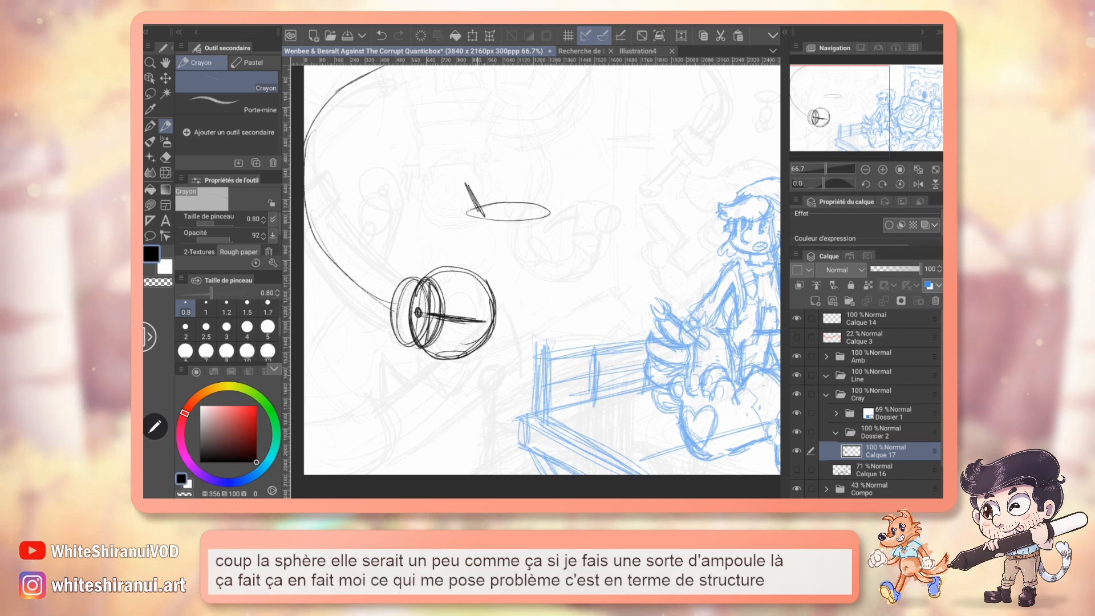
{"action": "mouse_move", "coordinate": [495, 152]}
{"action": "left_mouse_down"}
{"action": "mouse_move", "coordinate": [506, 182]}
{"action": "mouse_move", "coordinate": [509, 170]}
{"action": "mouse_move", "coordinate": [529, 214]}
{"action": "left_mouse_up"}
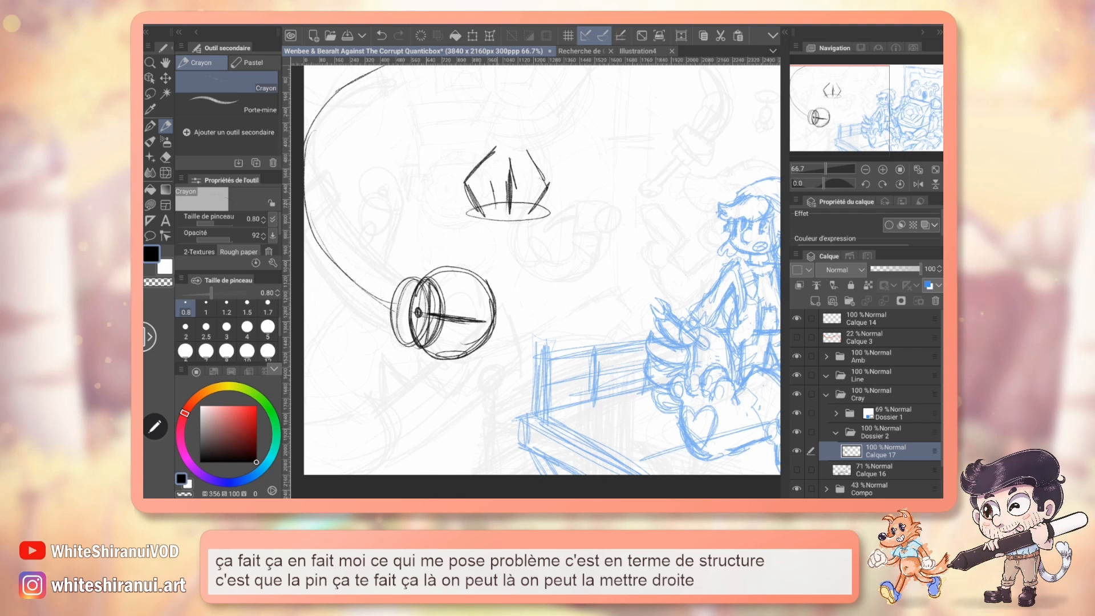
{"action": "mouse_move", "coordinate": [492, 181]}
{"action": "left_mouse_down"}
{"action": "mouse_move", "coordinate": [497, 209]}
{"action": "mouse_move", "coordinate": [506, 154]}
{"action": "left_mouse_up"}
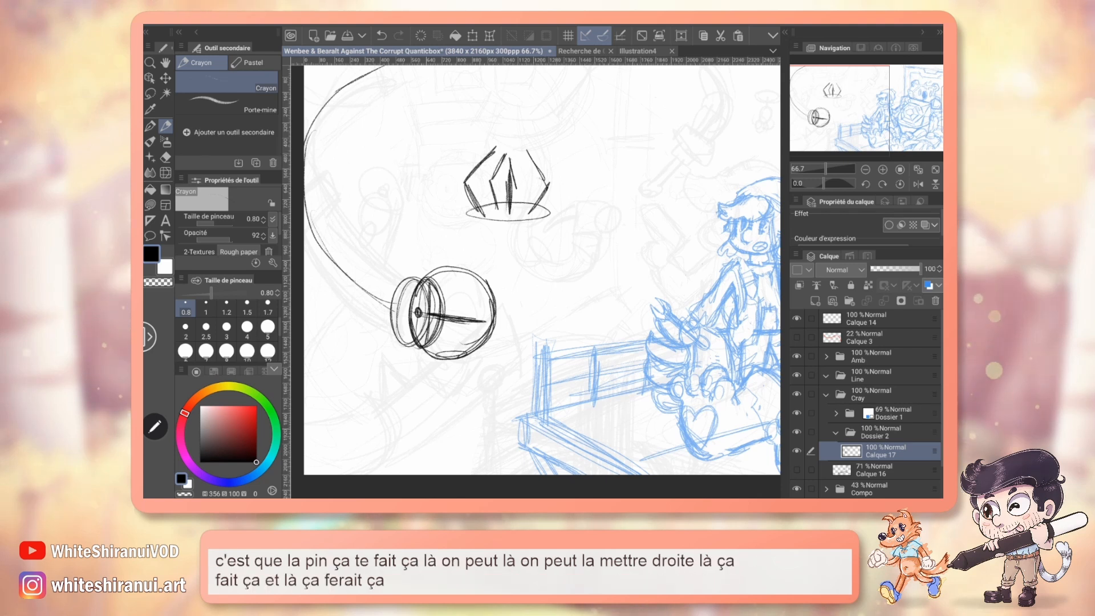
{"action": "mouse_move", "coordinate": [546, 296]}
{"action": "left_mouse_down"}
{"action": "mouse_move", "coordinate": [573, 283]}
{"action": "mouse_move", "coordinate": [575, 230]}
{"action": "mouse_move", "coordinate": [554, 257]}
{"action": "mouse_move", "coordinate": [602, 273]}
{"action": "left_mouse_up"}
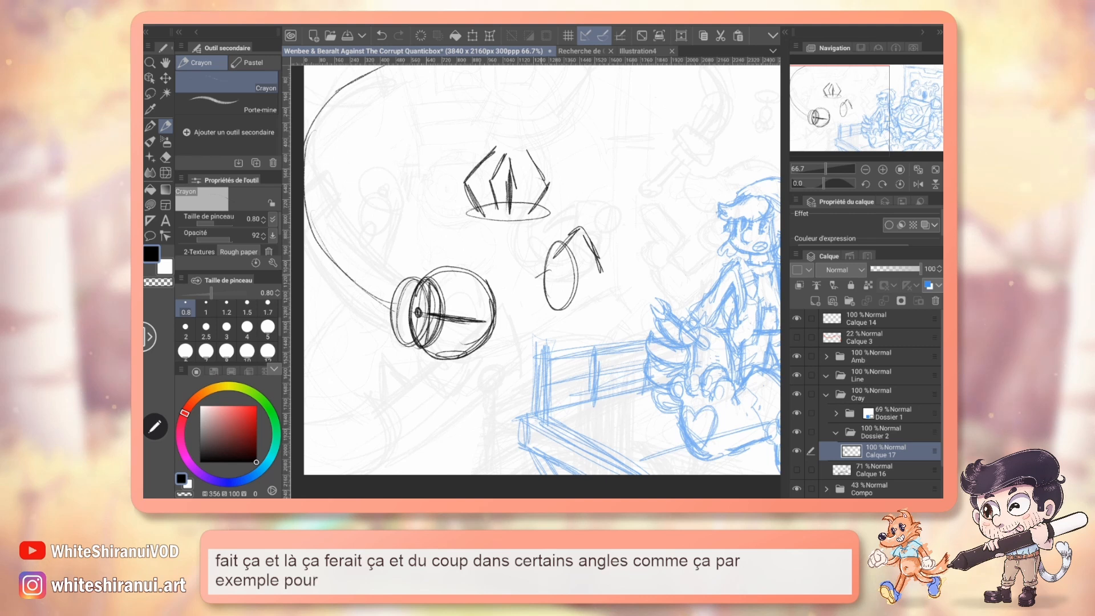
{"action": "left_click_drag", "start_coordinate": [533, 280], "coordinate": [589, 282]}
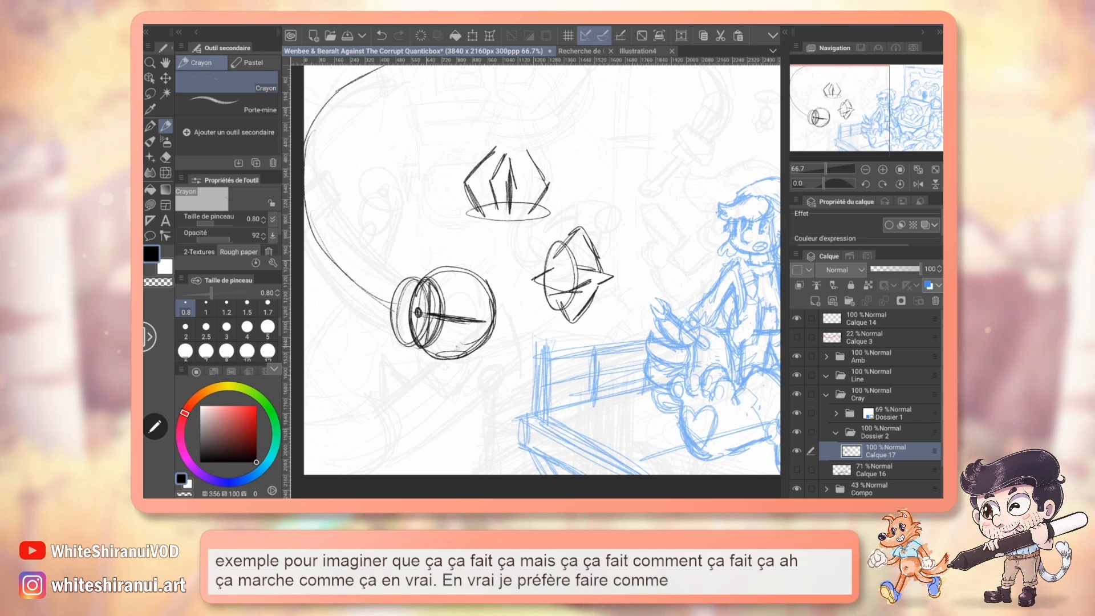
Draw the lower claw fingers as bent, pointed shapes running from the base oval to the end of the central axis.
{"action": "left_click_drag", "start_coordinate": [425, 281], "coordinate": [392, 350]}
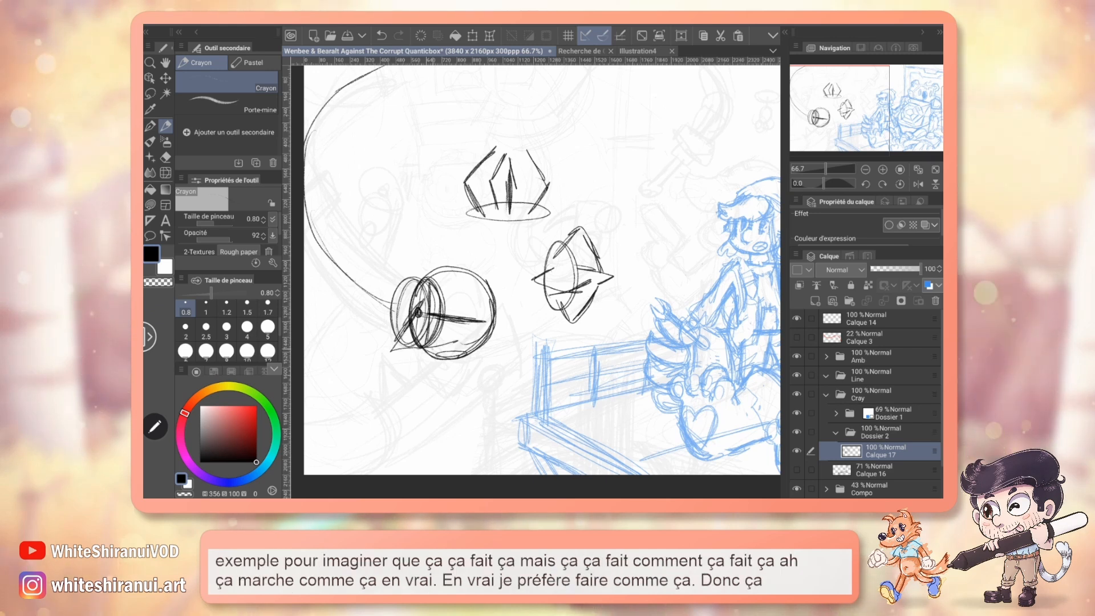
{"action": "left_click_drag", "start_coordinate": [473, 326], "coordinate": [419, 354]}
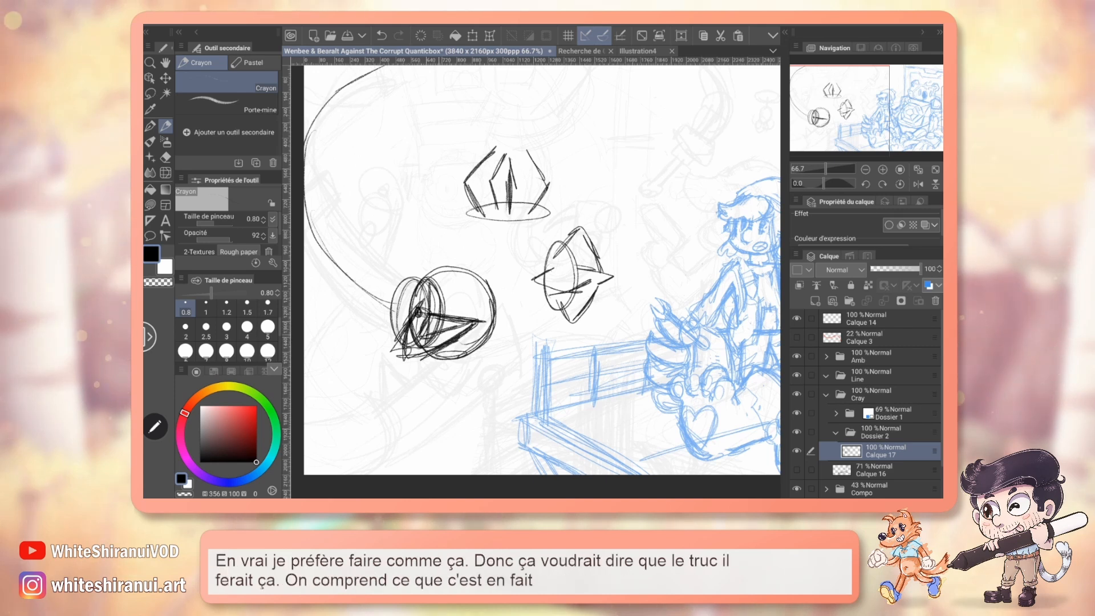
Erase the sideways claw study and pencil the remaining angular fingers over the guide sphere, meeting at the axis tip.
{"action": "key", "text": "e"}
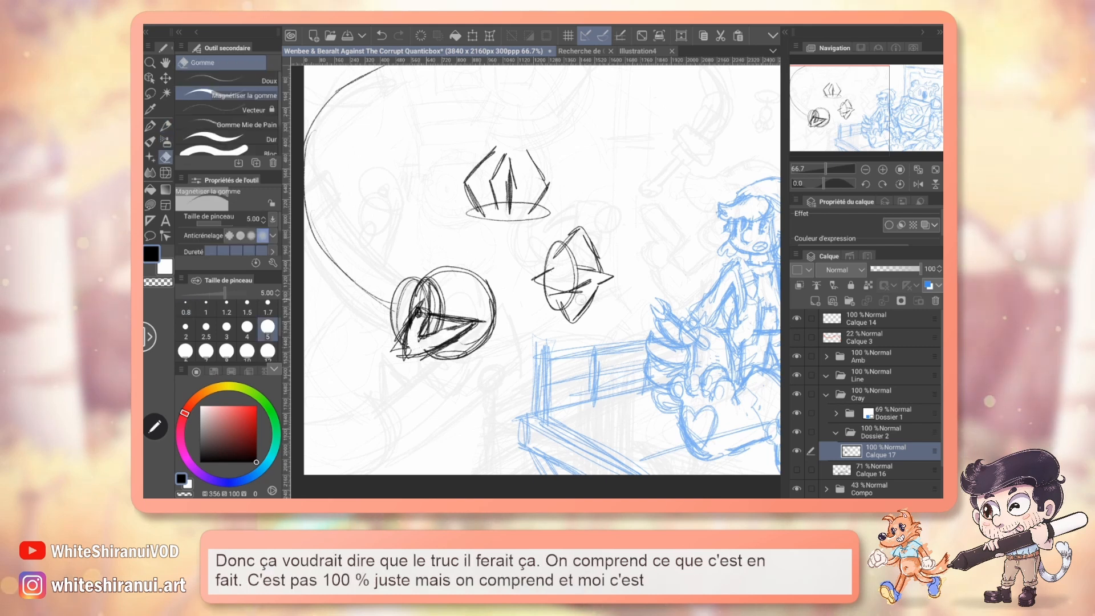
{"action": "mouse_move", "coordinate": [565, 242]}
{"action": "left_mouse_down"}
{"action": "mouse_move", "coordinate": [570, 331]}
{"action": "mouse_move", "coordinate": [579, 277]}
{"action": "mouse_move", "coordinate": [591, 313]}
{"action": "left_mouse_up"}
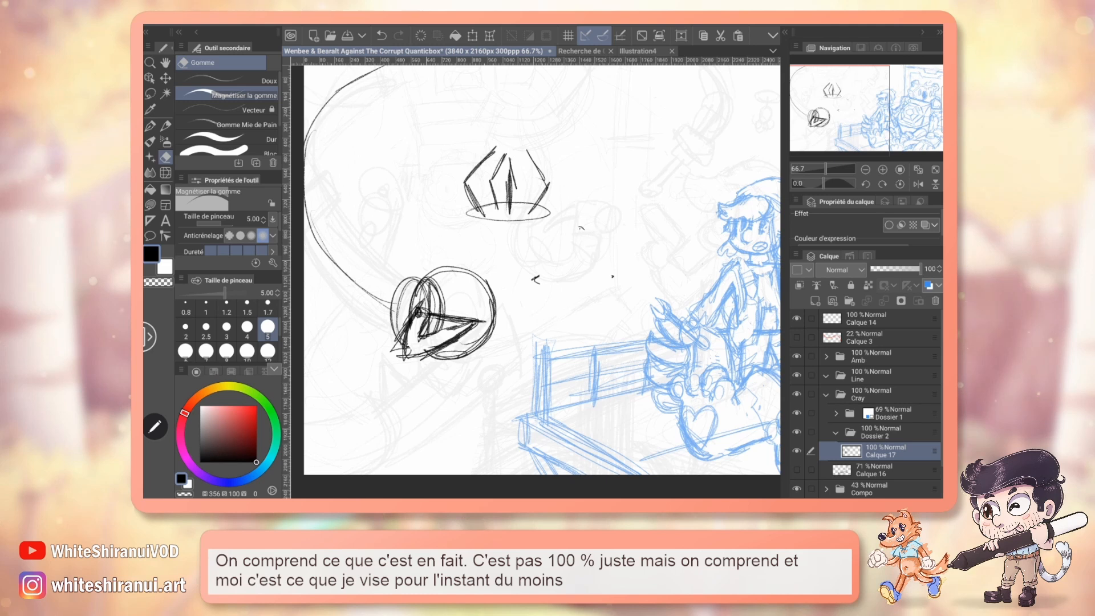
{"action": "key", "text": "p"}
{"action": "left_click_drag", "start_coordinate": [492, 280], "coordinate": [485, 311]}
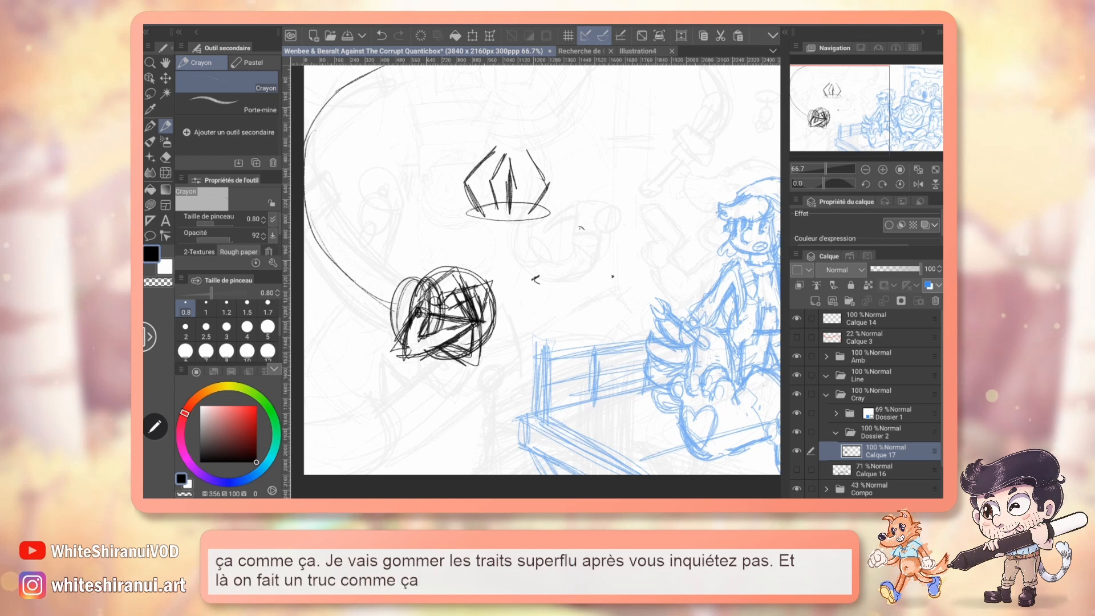
Erase the overlapping lines and guide sphere around the claw with a size 2 eraser, and redraw the upper finger in bold pencil.
{"action": "key", "text": "e"}
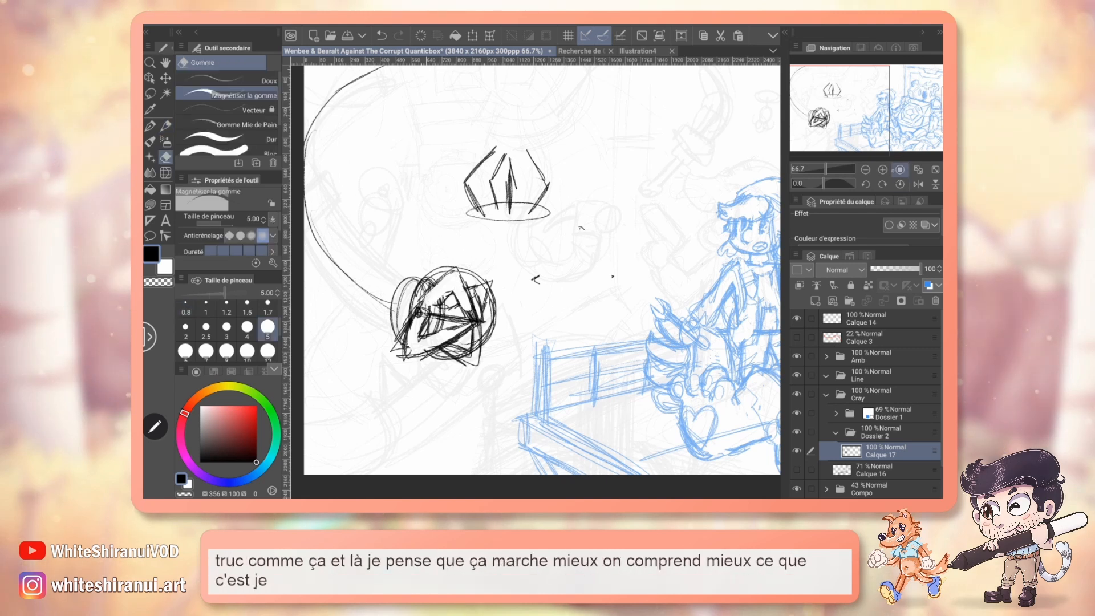
{"action": "left_click", "coordinate": [883, 170]}
{"action": "left_click_drag", "start_coordinate": [359, 347], "coordinate": [455, 273]}
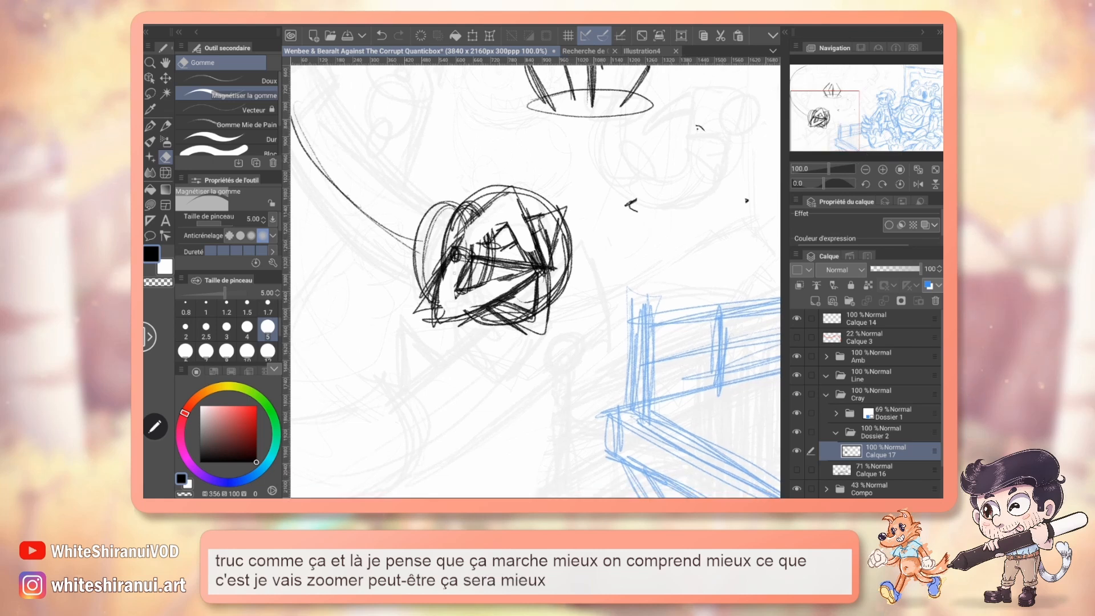
{"action": "left_click", "coordinate": [186, 327]}
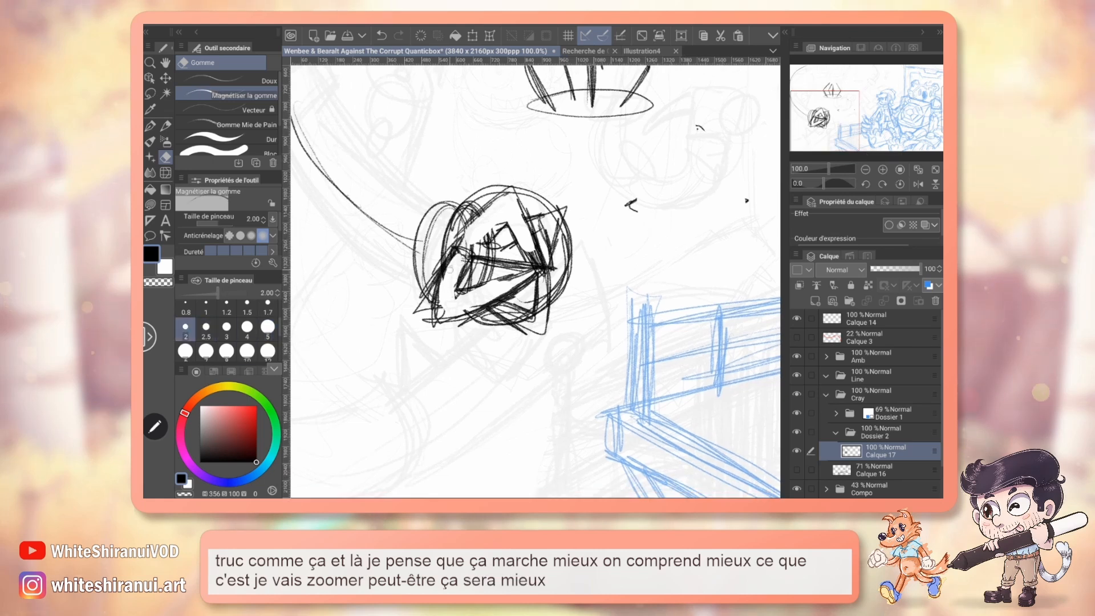
{"action": "mouse_move", "coordinate": [471, 255]}
{"action": "left_mouse_down"}
{"action": "mouse_move", "coordinate": [478, 273]}
{"action": "mouse_move", "coordinate": [469, 258]}
{"action": "mouse_move", "coordinate": [505, 235]}
{"action": "mouse_move", "coordinate": [551, 237]}
{"action": "left_mouse_up"}
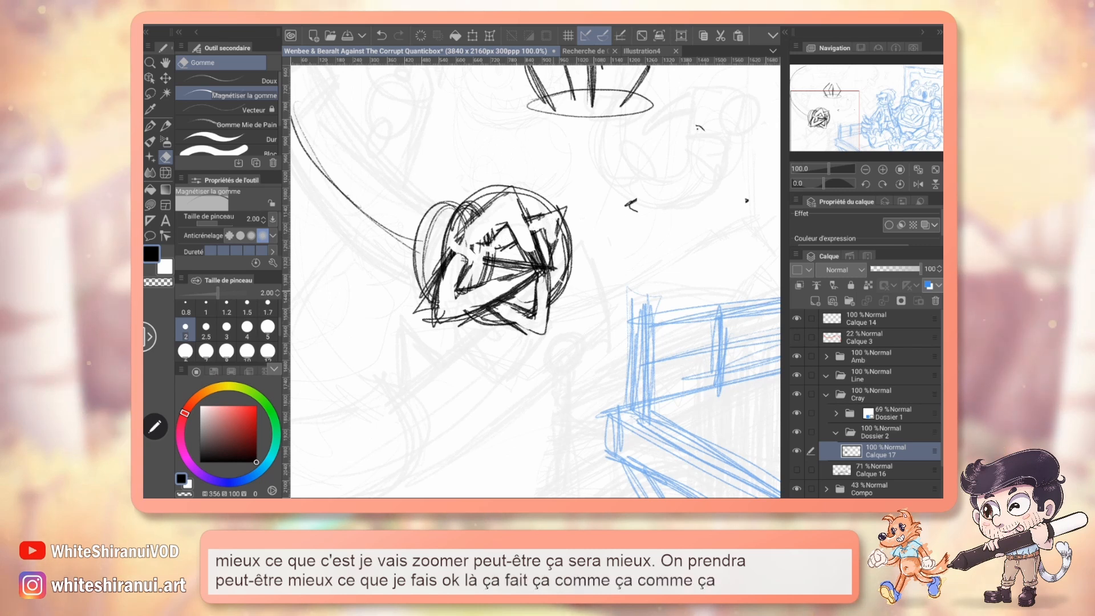
{"action": "left_click_drag", "start_coordinate": [520, 269], "coordinate": [552, 266]}
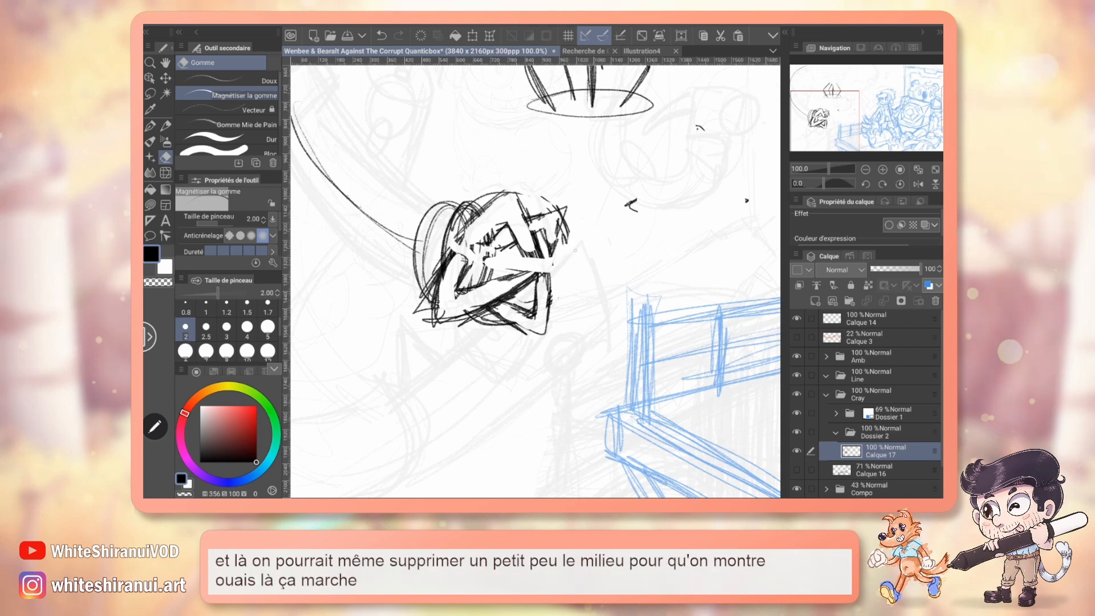
{"action": "key", "text": "p"}
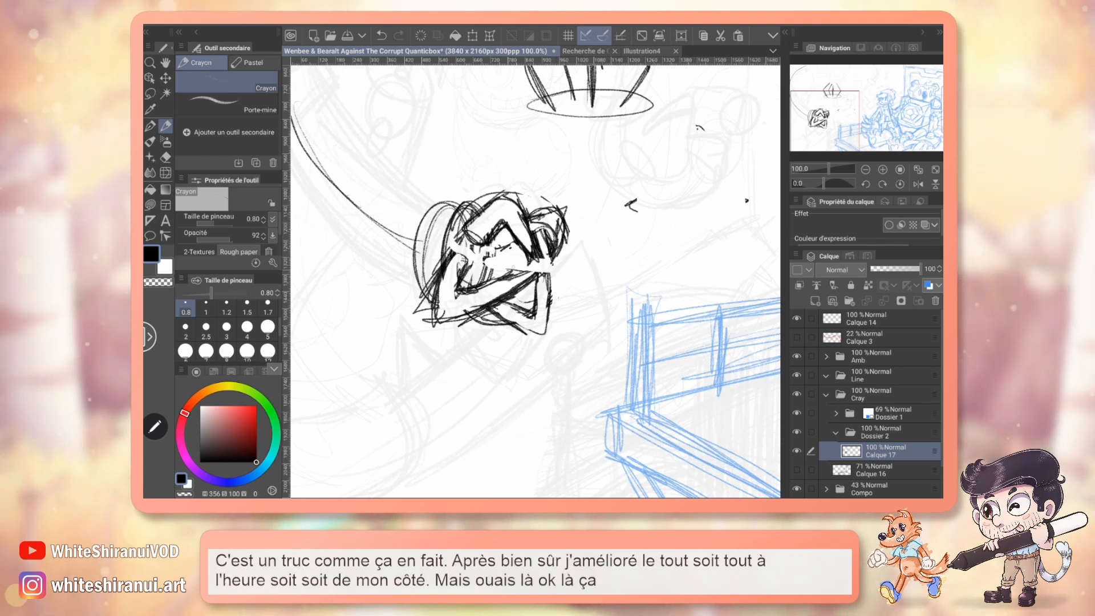
Try a red guide curve over the lower claw finger, undo it, and restore black as the drawing colour.
{"action": "left_click", "coordinate": [256, 406]}
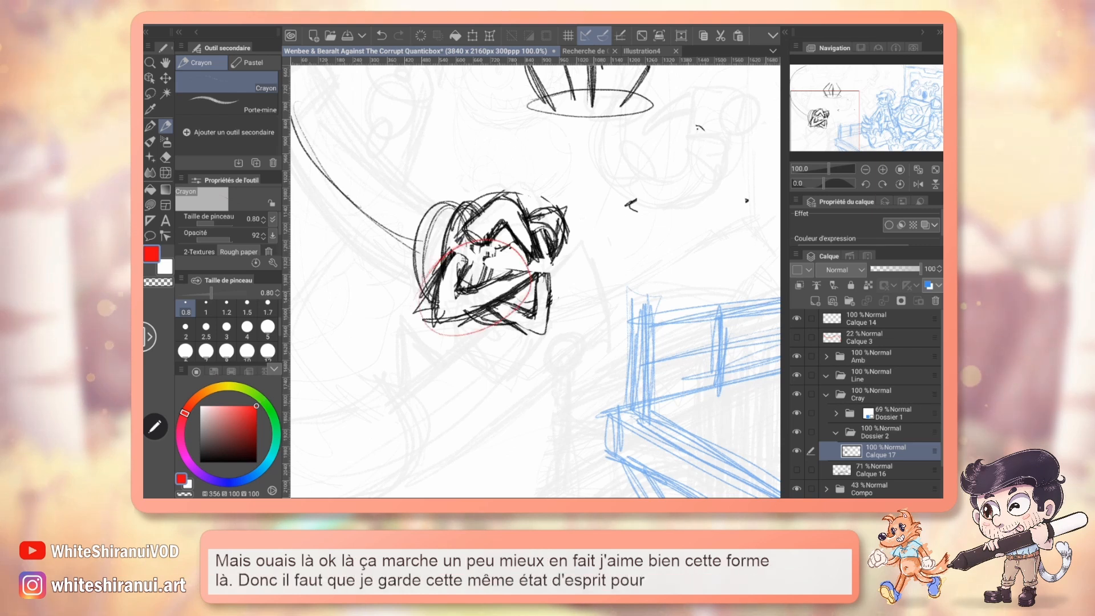
{"action": "key", "text": "ctrl+z"}
{"action": "left_click", "coordinate": [250, 438]}
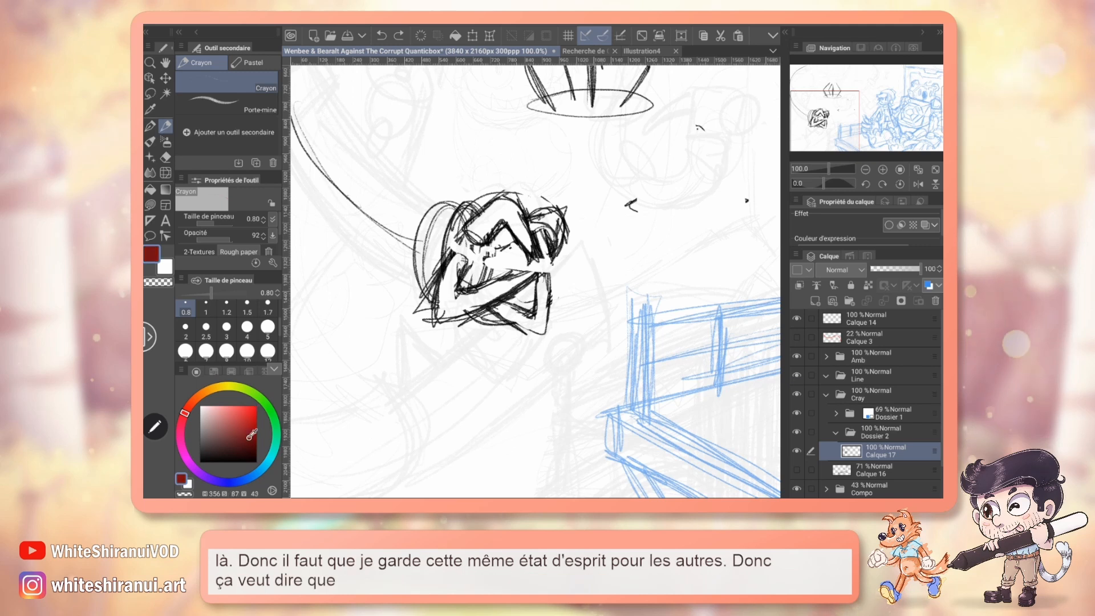
{"action": "left_click_drag", "start_coordinate": [250, 434], "coordinate": [256, 462]}
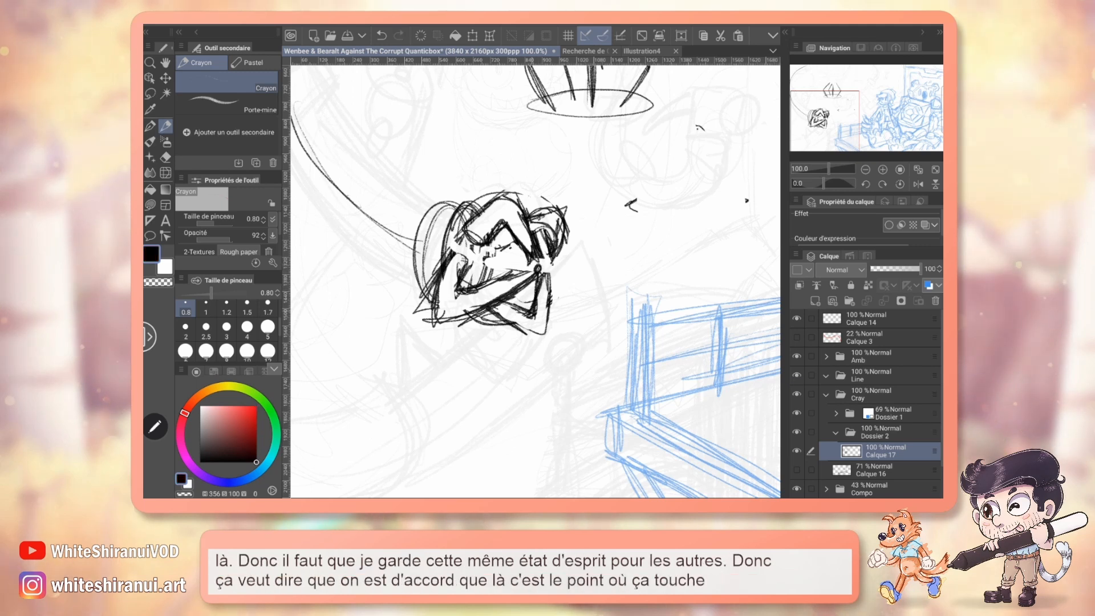
Sharpen the points of the upper and lower fingers, and rework the upper finger into a bolder, more angular shape.
{"action": "left_click_drag", "start_coordinate": [502, 315], "coordinate": [542, 339]}
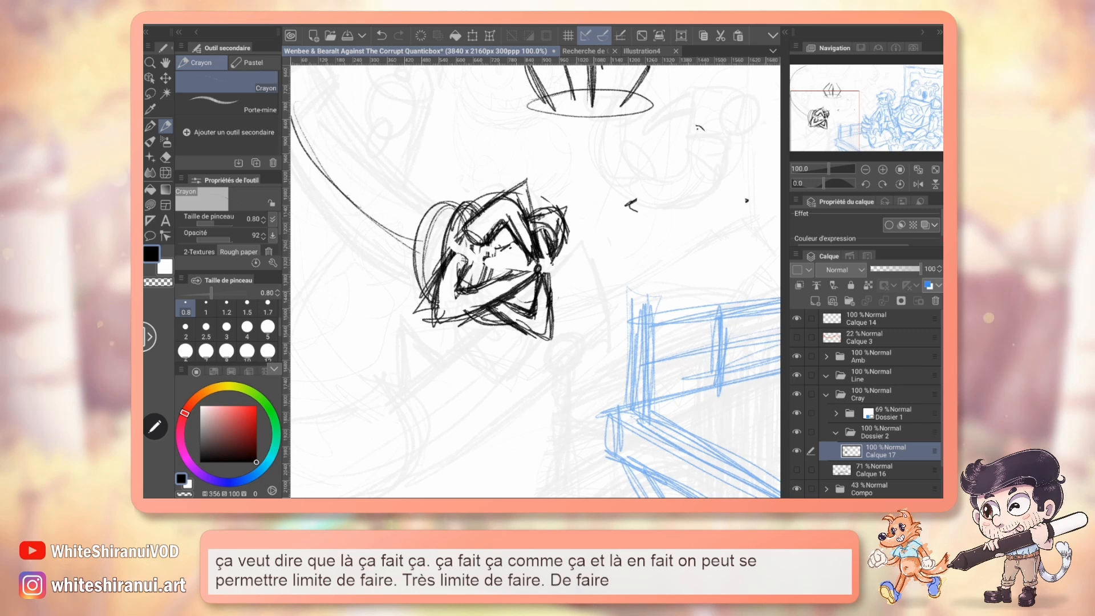
{"action": "key", "text": "e"}
{"action": "mouse_move", "coordinate": [488, 237]}
{"action": "left_mouse_down"}
{"action": "mouse_move", "coordinate": [515, 207]}
{"action": "mouse_move", "coordinate": [528, 240]}
{"action": "left_mouse_up"}
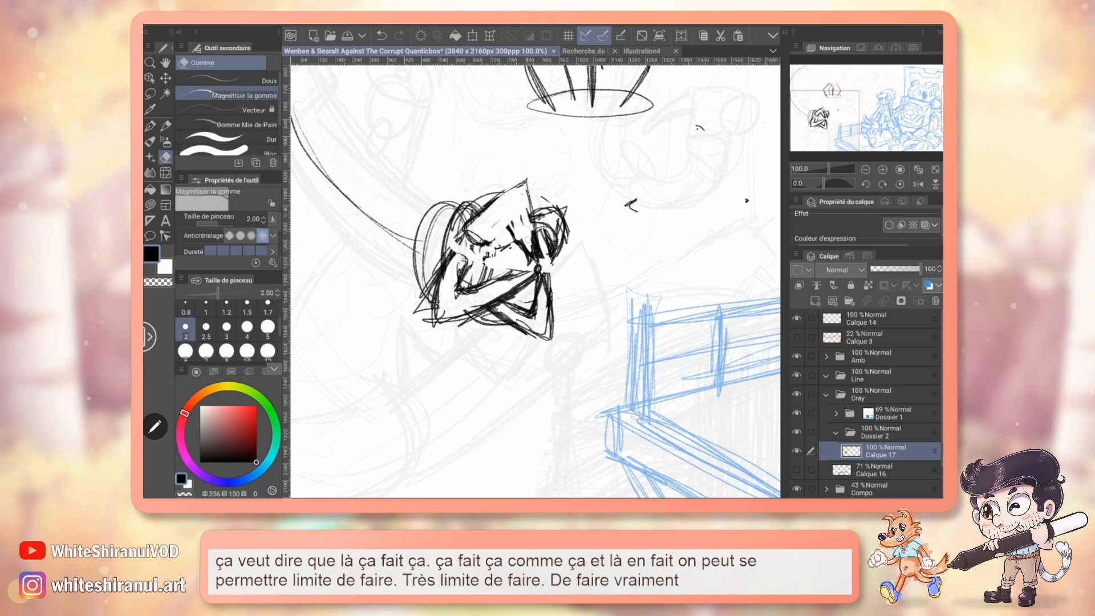
{"action": "scroll", "coordinate": [535, 282], "scroll_direction": "up", "scroll_amount": 1}
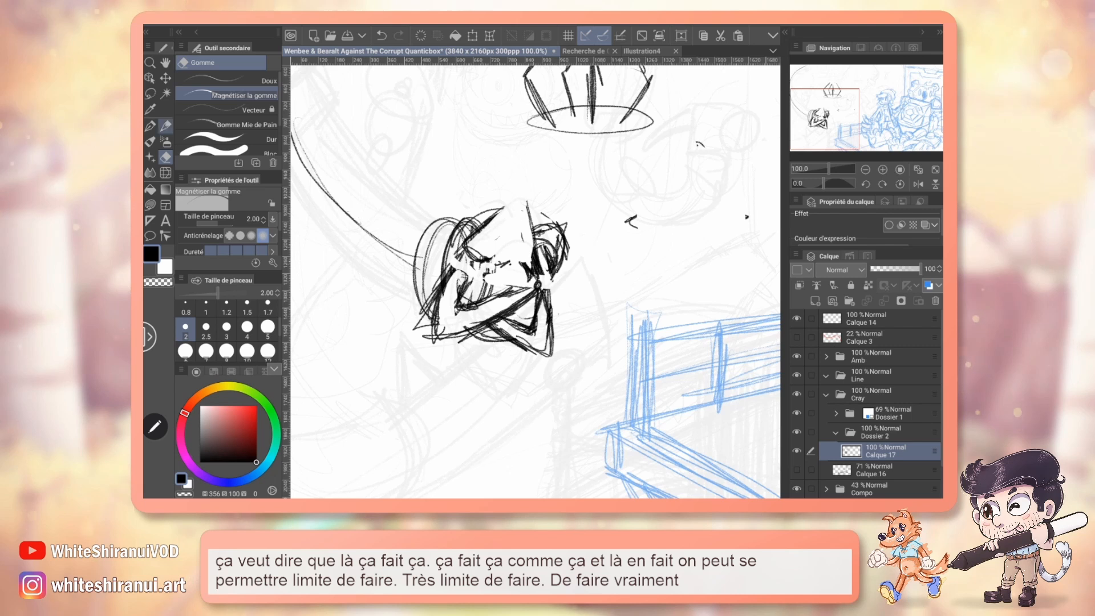
{"action": "key", "text": "p"}
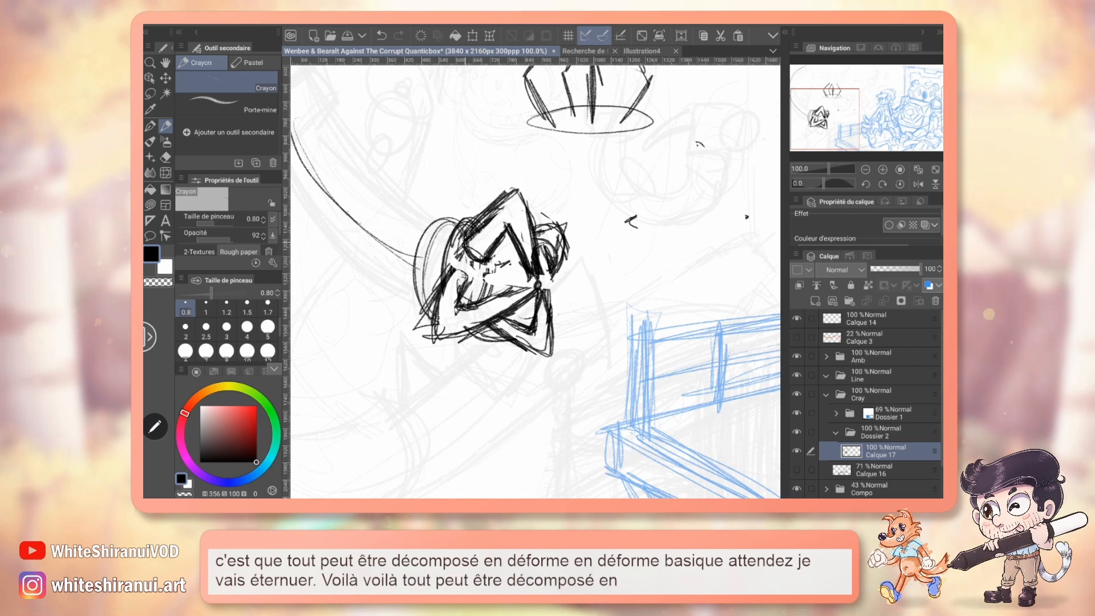
Sketch an example of overlapping ovals with bent finger lines above the claw, and undo it.
{"action": "key", "text": "e"}
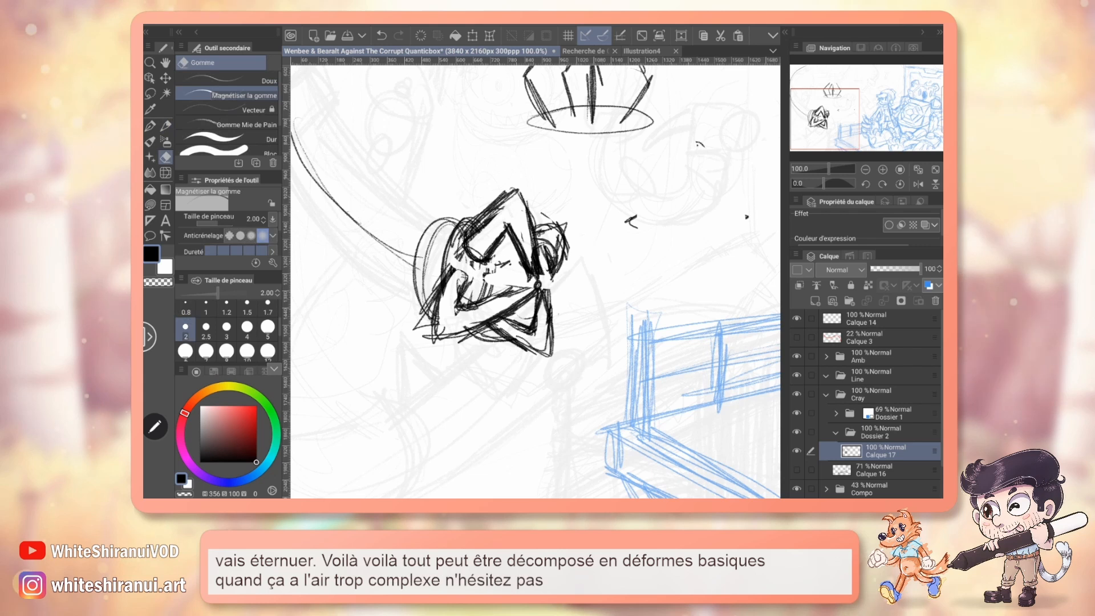
{"action": "key", "text": "p"}
{"action": "left_click_drag", "start_coordinate": [433, 113], "coordinate": [464, 127]}
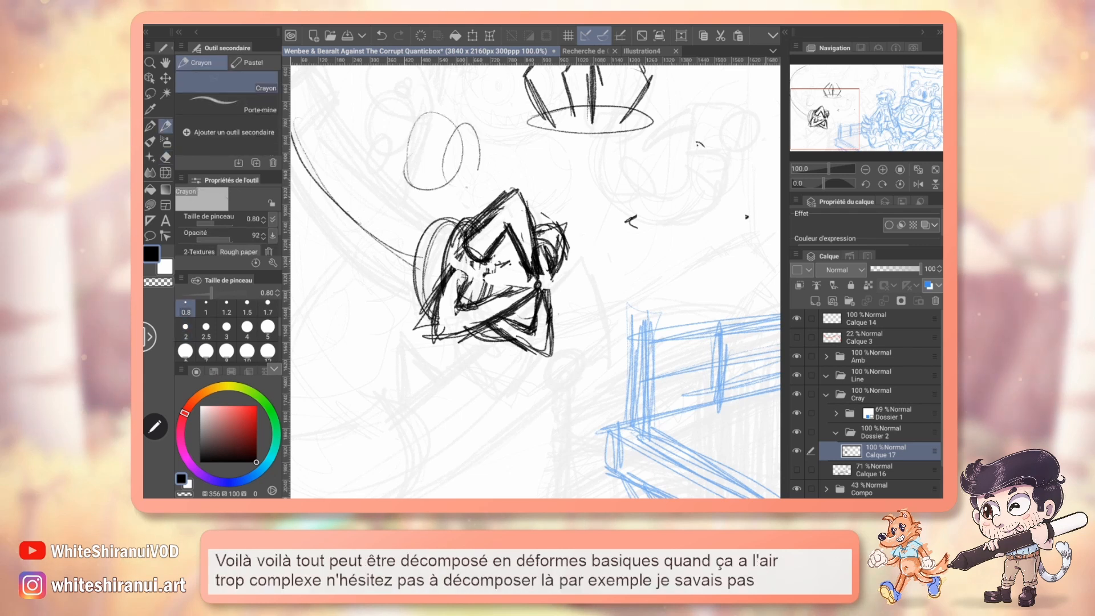
{"action": "left_click_drag", "start_coordinate": [450, 87], "coordinate": [431, 163]}
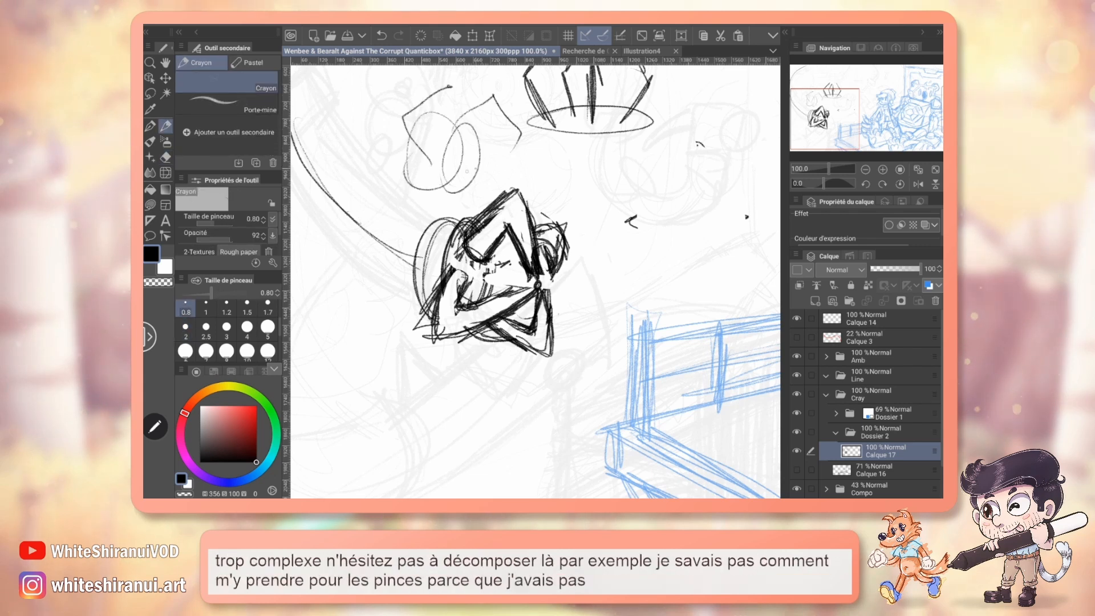
{"action": "key", "text": "ctrl+z"}
{"action": "key", "text": "ctrl+z"}
{"action": "key", "text": "ctrl+z"}
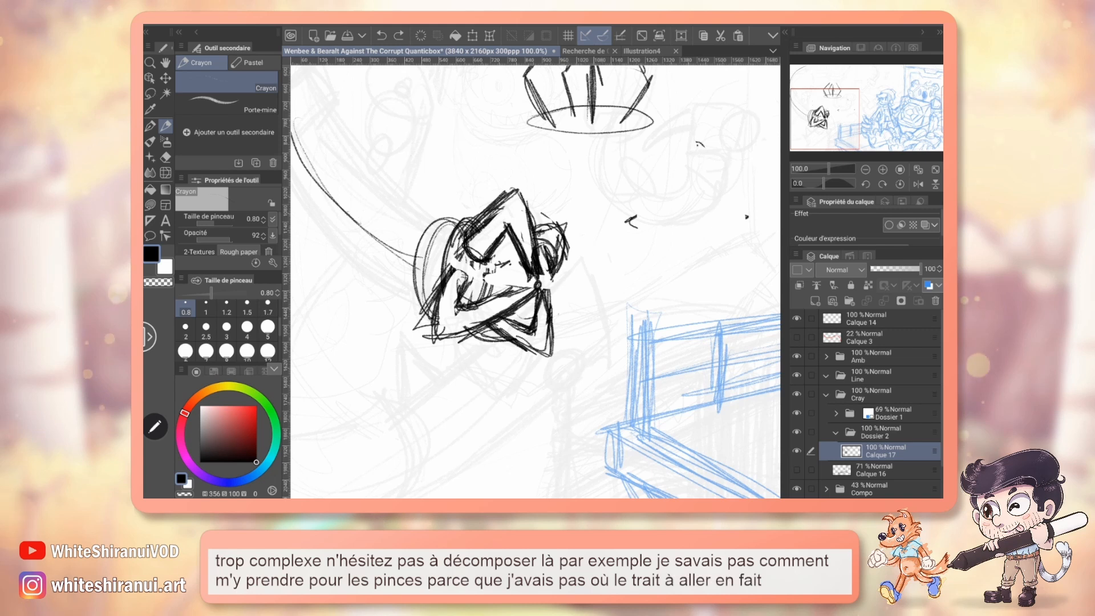
Sketch an example sphere divided by crossing vertical and horizontal ovals above the claw, and erase it.
{"action": "left_click_drag", "start_coordinate": [429, 107], "coordinate": [434, 107]}
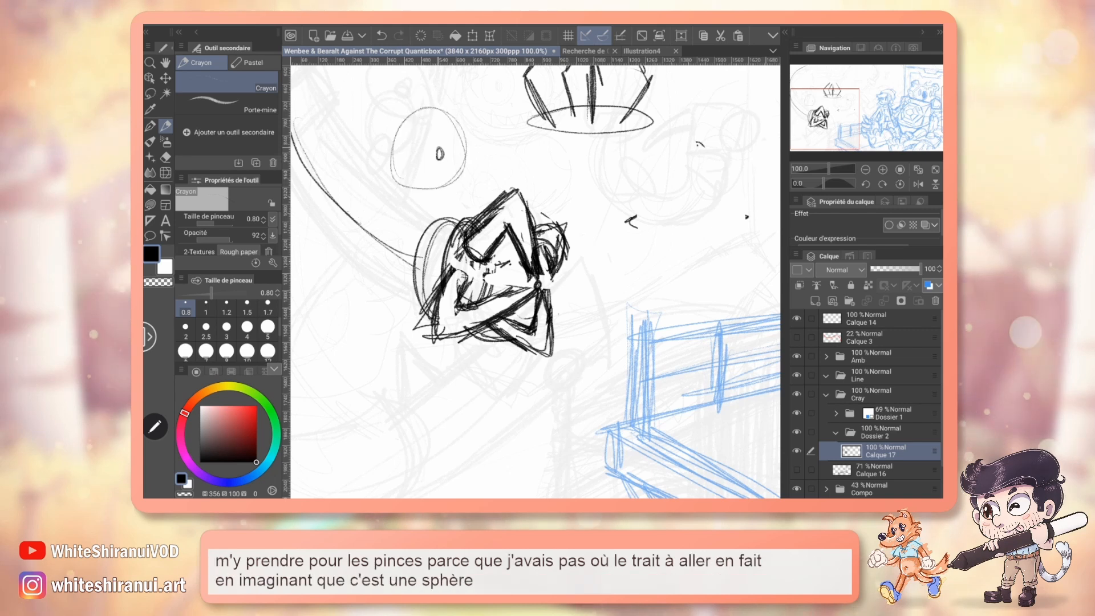
{"action": "left_click_drag", "start_coordinate": [439, 148], "coordinate": [438, 159]}
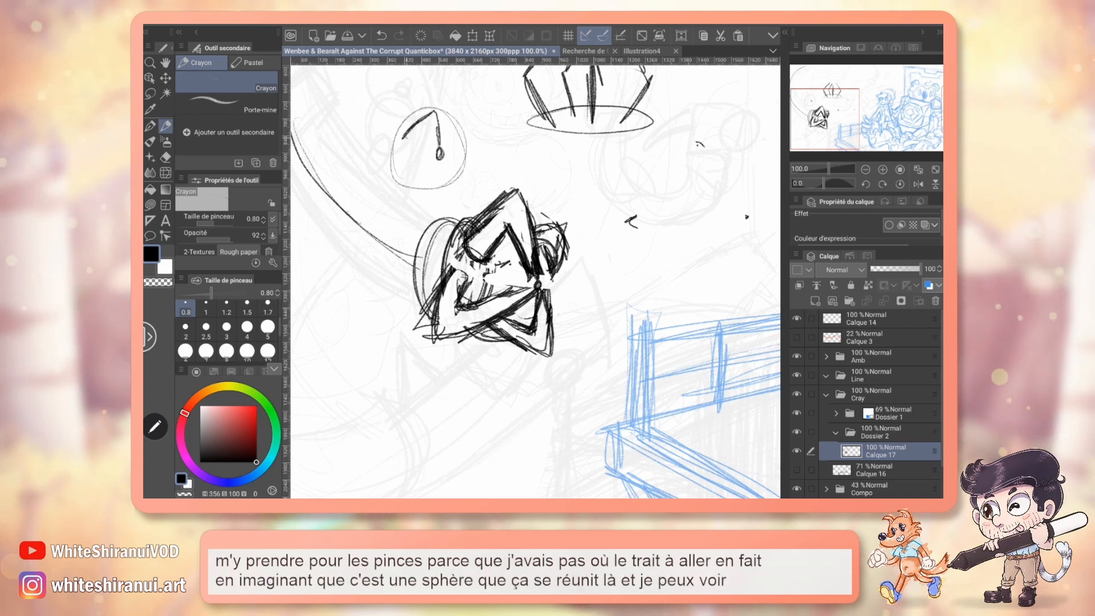
{"action": "key", "text": "ctrl+z"}
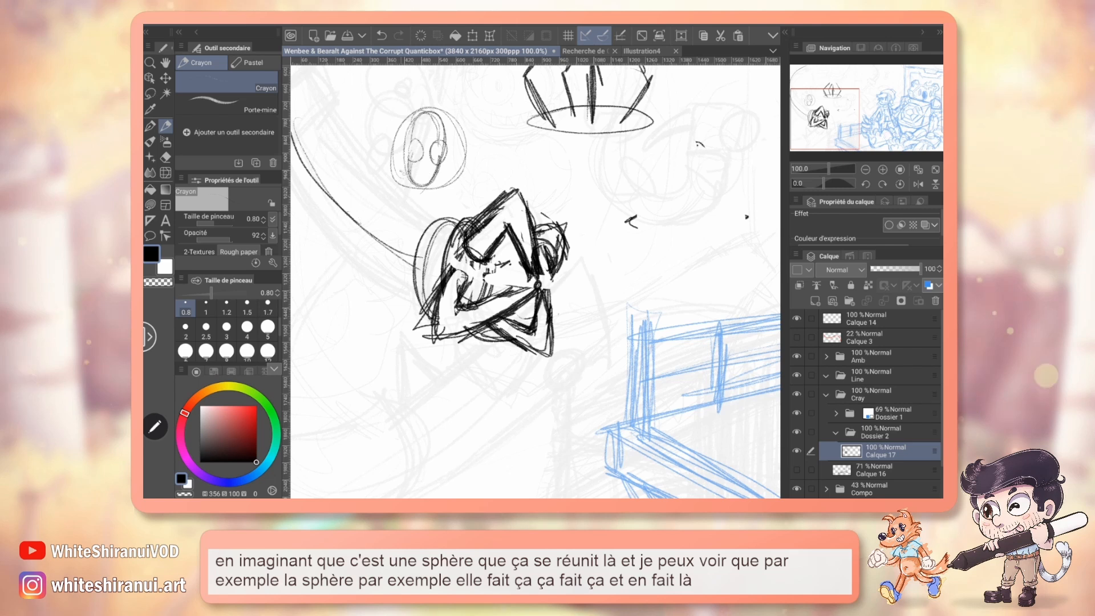
{"action": "mouse_move", "coordinate": [392, 151]}
{"action": "left_mouse_down"}
{"action": "mouse_move", "coordinate": [439, 169]}
{"action": "mouse_move", "coordinate": [440, 185]}
{"action": "mouse_move", "coordinate": [423, 191]}
{"action": "mouse_move", "coordinate": [412, 171]}
{"action": "mouse_move", "coordinate": [410, 182]}
{"action": "mouse_move", "coordinate": [433, 158]}
{"action": "left_mouse_up"}
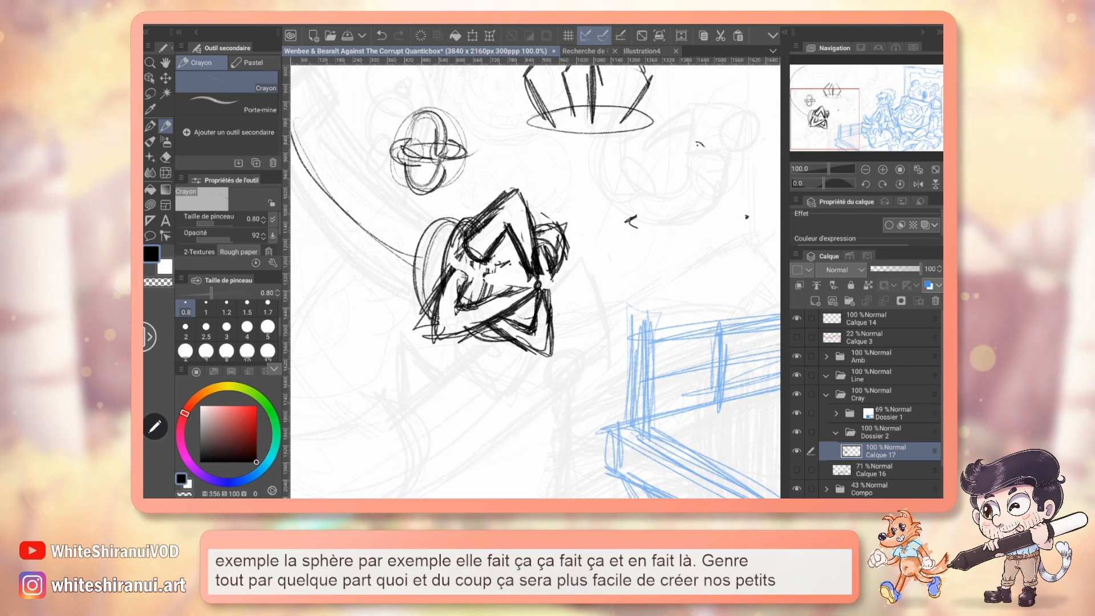
{"action": "key", "text": "e"}
{"action": "mouse_move", "coordinate": [439, 179]}
{"action": "left_mouse_down"}
{"action": "mouse_move", "coordinate": [453, 124]}
{"action": "mouse_move", "coordinate": [439, 171]}
{"action": "mouse_move", "coordinate": [416, 154]}
{"action": "mouse_move", "coordinate": [425, 131]}
{"action": "mouse_move", "coordinate": [403, 117]}
{"action": "mouse_move", "coordinate": [396, 142]}
{"action": "mouse_move", "coordinate": [411, 162]}
{"action": "mouse_move", "coordinate": [420, 149]}
{"action": "left_mouse_up"}
{"action": "mouse_move", "coordinate": [446, 185]}
{"action": "left_mouse_down"}
{"action": "mouse_move", "coordinate": [475, 151]}
{"action": "mouse_move", "coordinate": [463, 131]}
{"action": "left_mouse_up"}
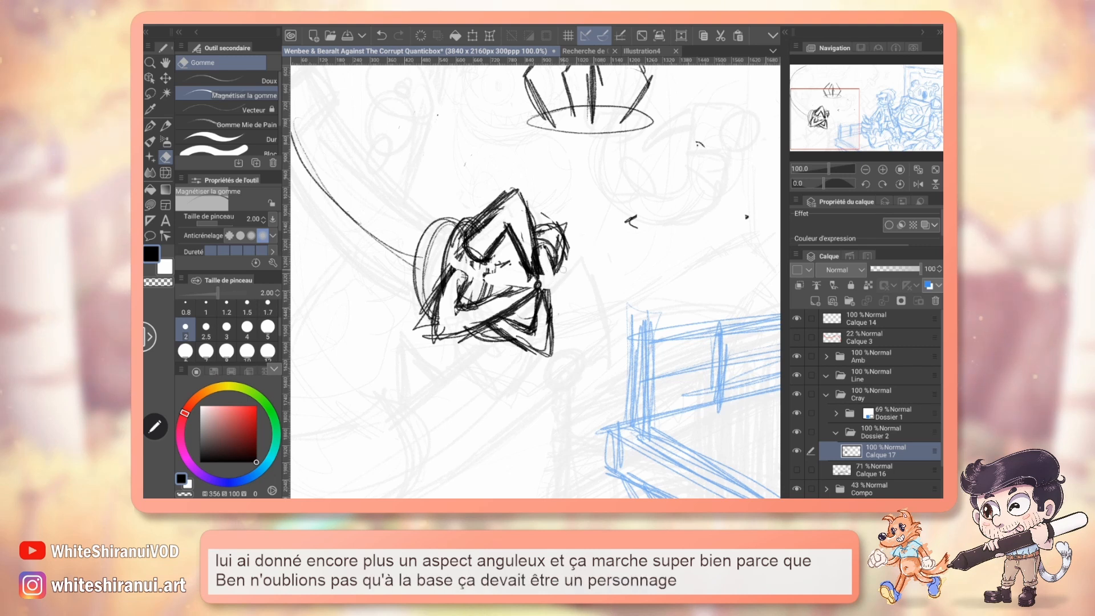
Erase the front-view example claw drawn above the mechanical claw and the nearby stray marks, using eraser size 5.
{"action": "left_click_drag", "start_coordinate": [565, 211], "coordinate": [515, 420]}
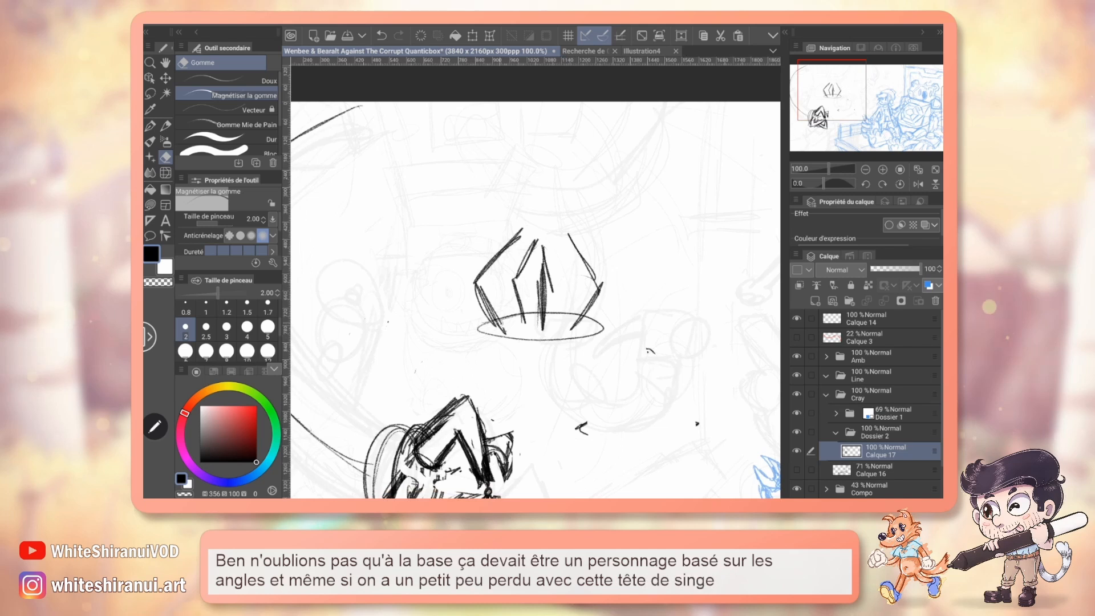
{"action": "left_click", "coordinate": [268, 328]}
{"action": "left_click_drag", "start_coordinate": [484, 278], "coordinate": [501, 331]}
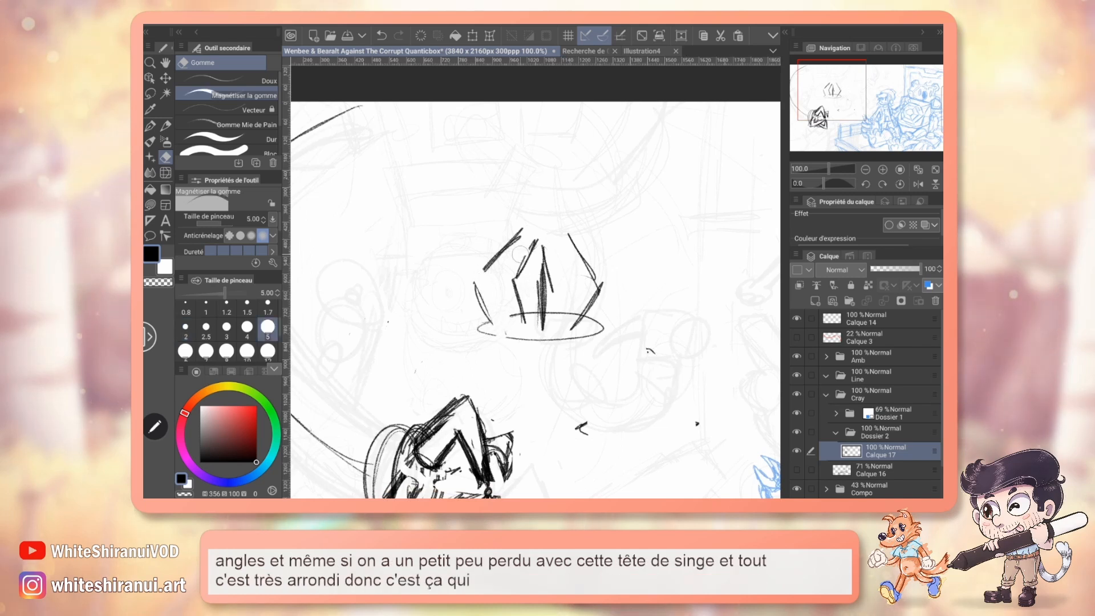
{"action": "mouse_move", "coordinate": [520, 255]}
{"action": "left_mouse_down"}
{"action": "mouse_move", "coordinate": [541, 220]}
{"action": "mouse_move", "coordinate": [542, 239]}
{"action": "mouse_move", "coordinate": [587, 221]}
{"action": "mouse_move", "coordinate": [538, 279]}
{"action": "mouse_move", "coordinate": [588, 267]}
{"action": "mouse_move", "coordinate": [592, 307]}
{"action": "mouse_move", "coordinate": [632, 316]}
{"action": "left_mouse_up"}
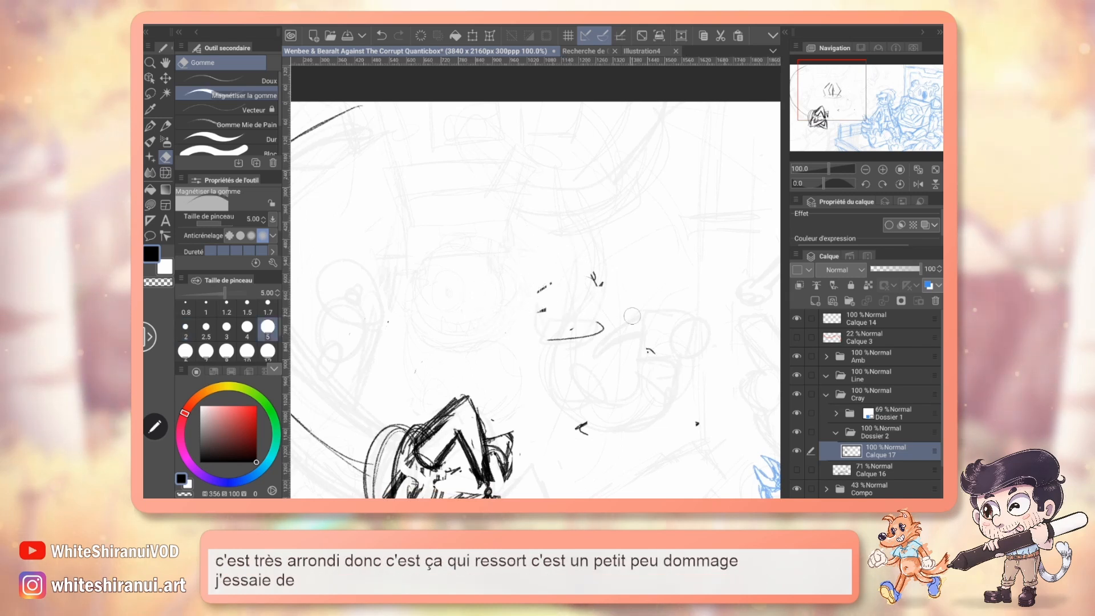
{"action": "left_click_drag", "start_coordinate": [641, 272], "coordinate": [615, 241]}
{"action": "left_click_drag", "start_coordinate": [583, 442], "coordinate": [578, 425]}
{"action": "left_click_drag", "start_coordinate": [646, 349], "coordinate": [655, 353]}
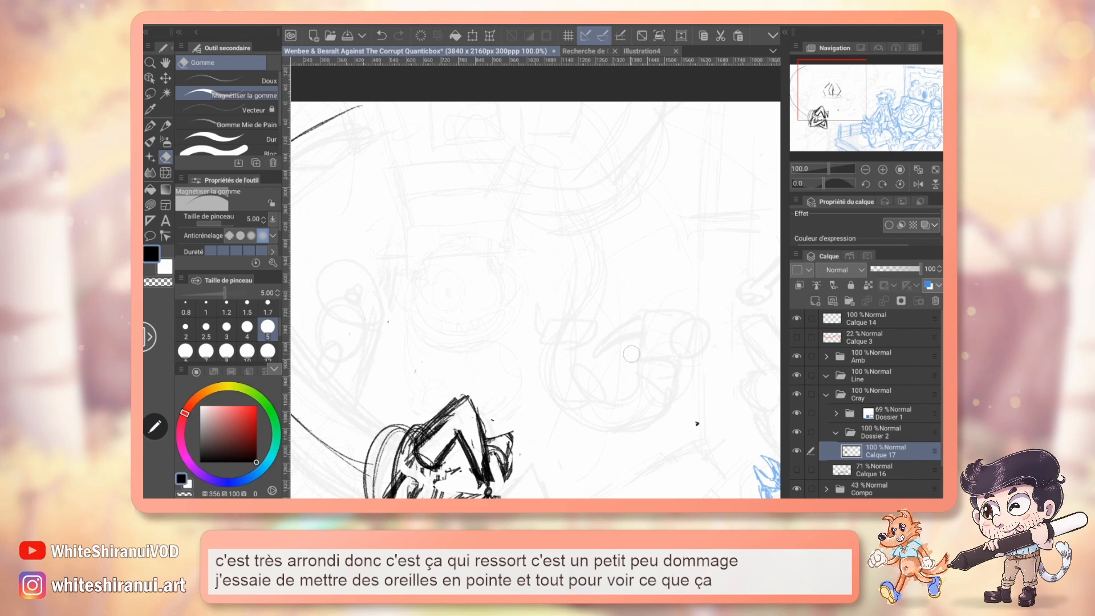
Sketch the claw's rear finger as a sharper, angular point and darken the lines in the claw's centre with the Crayon.
{"action": "mouse_move", "coordinate": [536, 370]}
{"action": "left_mouse_down"}
{"action": "mouse_move", "coordinate": [519, 280]}
{"action": "mouse_move", "coordinate": [563, 186]}
{"action": "left_mouse_up"}
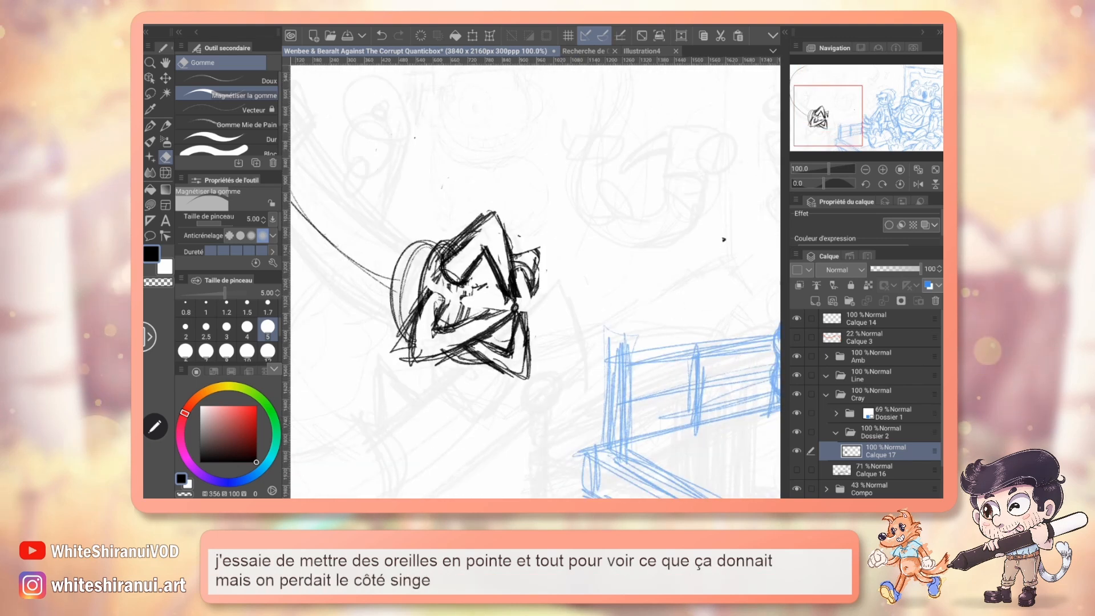
{"action": "key", "text": "p"}
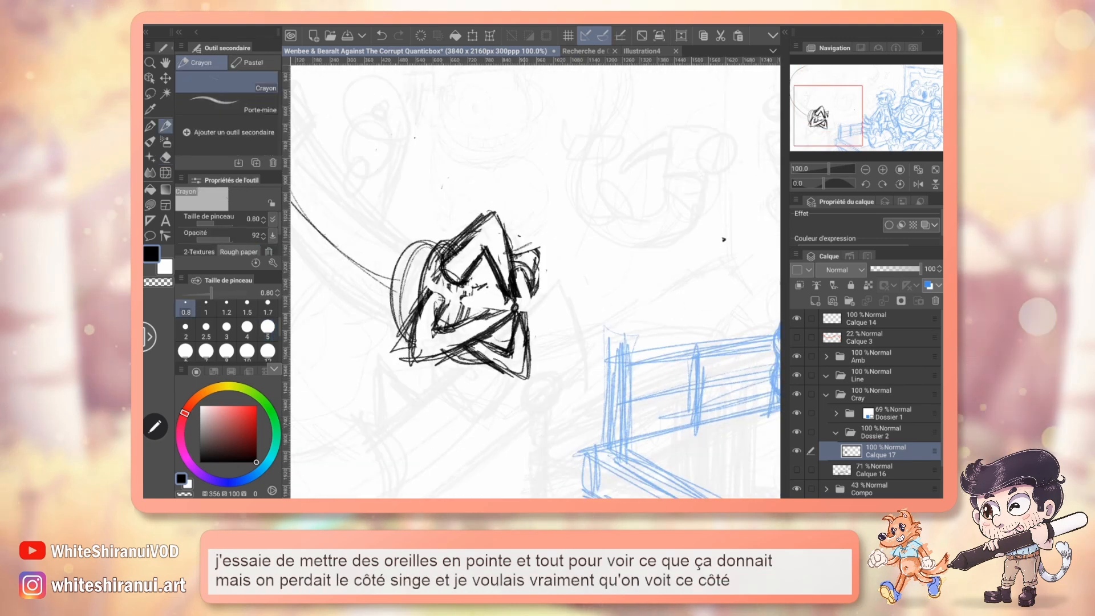
{"action": "mouse_move", "coordinate": [506, 251]}
{"action": "left_mouse_down"}
{"action": "mouse_move", "coordinate": [545, 238]}
{"action": "mouse_move", "coordinate": [535, 291]}
{"action": "left_mouse_up"}
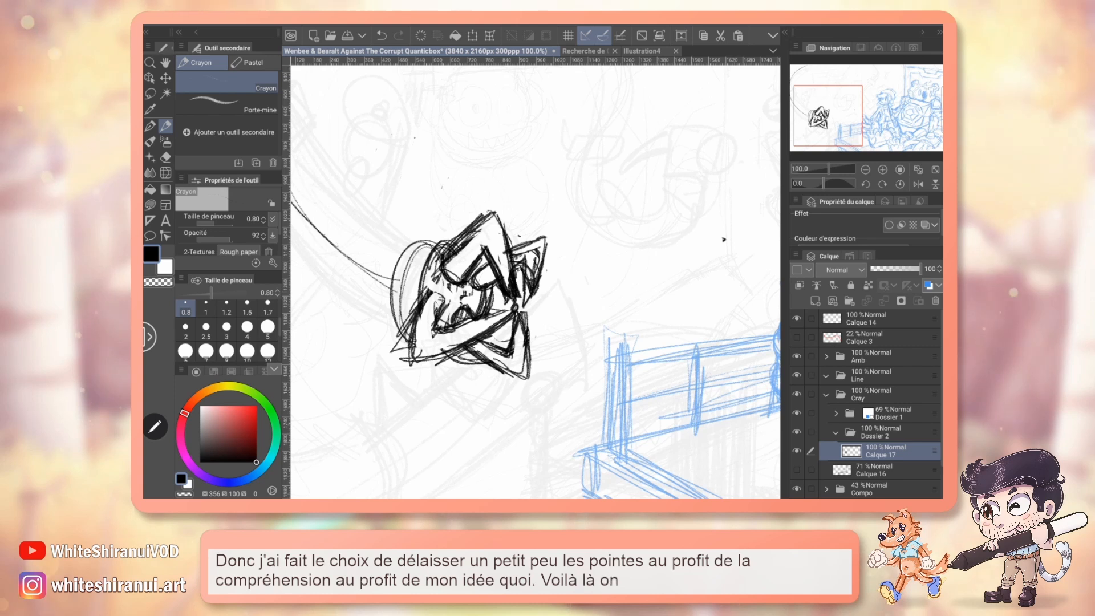
Erase the excess inner lines of the rear finger and the claw's centre, using eraser size 2.
{"action": "key", "text": "e"}
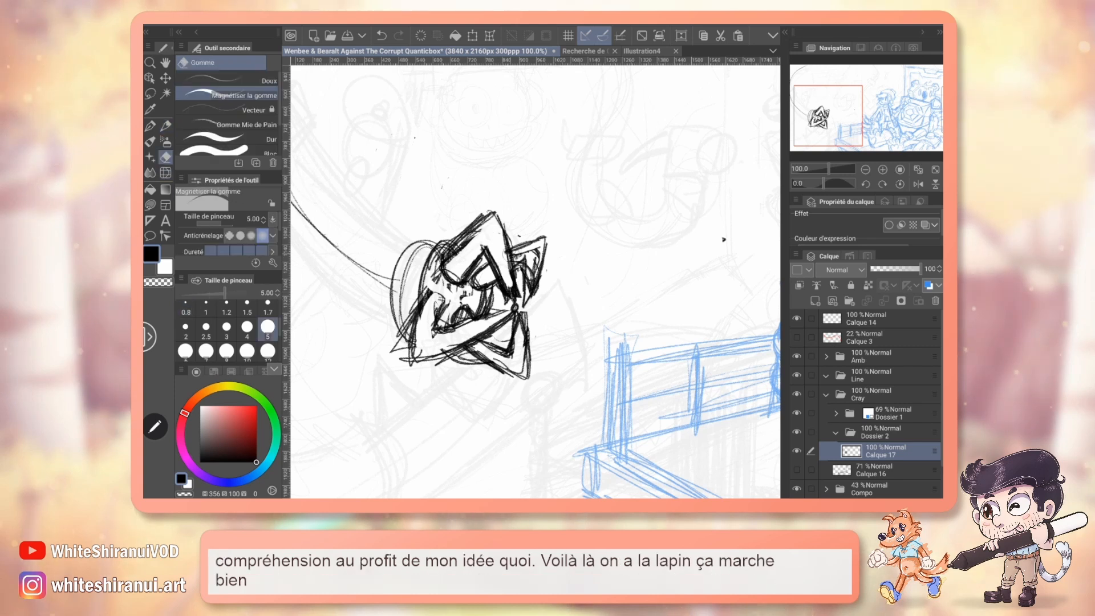
{"action": "left_click", "coordinate": [186, 329]}
{"action": "left_click_drag", "start_coordinate": [533, 265], "coordinate": [527, 286]}
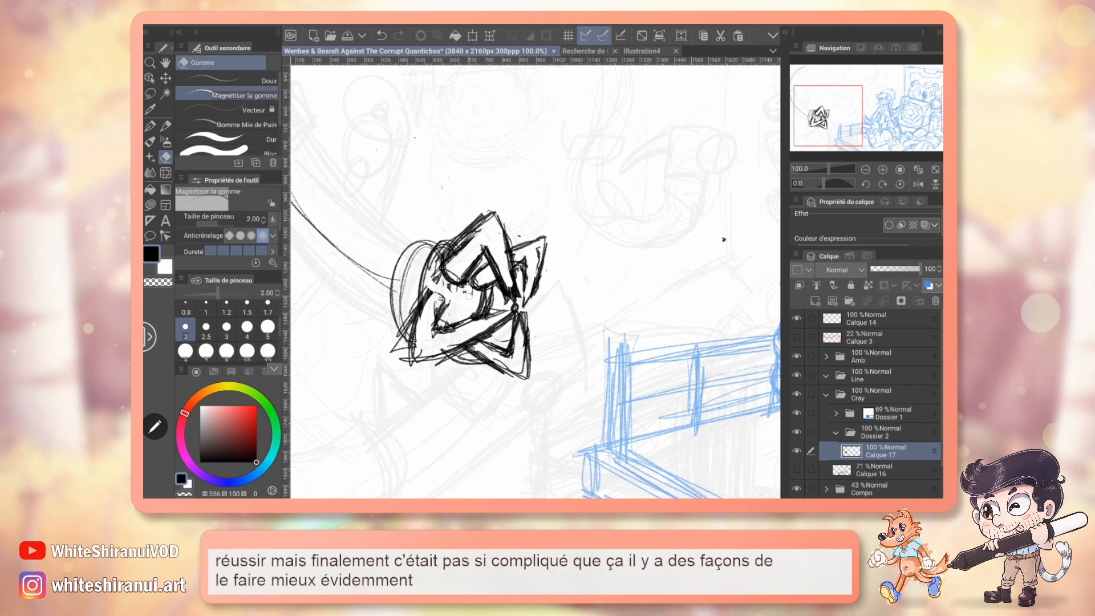
Draw a small circle in the claw's centre and a wide curved arc behind the fingers for the joint.
{"action": "key", "text": "p"}
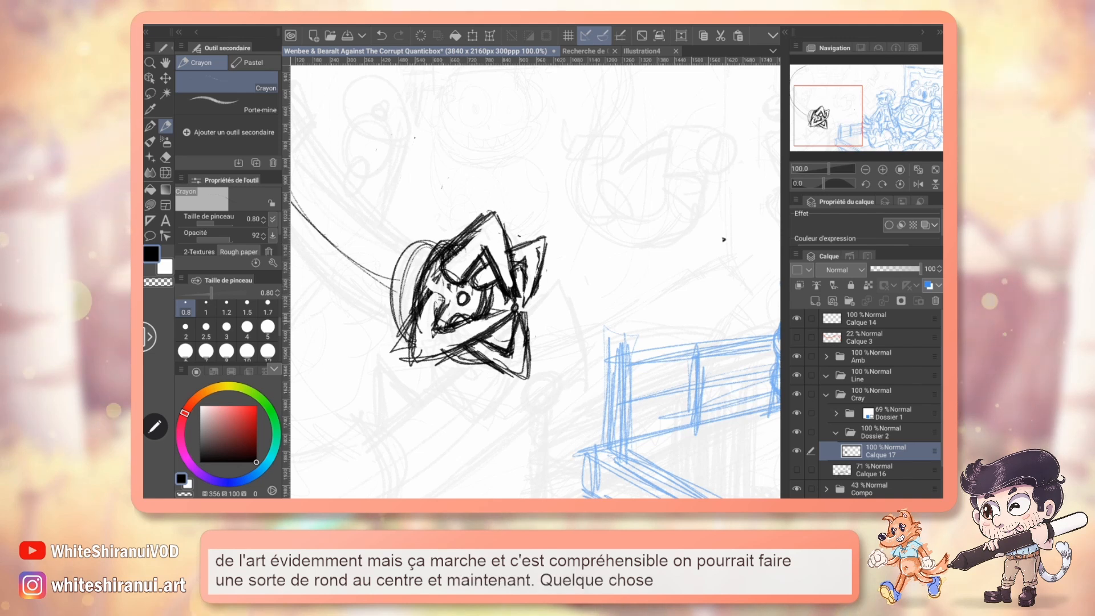
{"action": "mouse_move", "coordinate": [425, 218]}
{"action": "left_mouse_down"}
{"action": "mouse_move", "coordinate": [389, 230]}
{"action": "mouse_move", "coordinate": [368, 296]}
{"action": "left_mouse_up"}
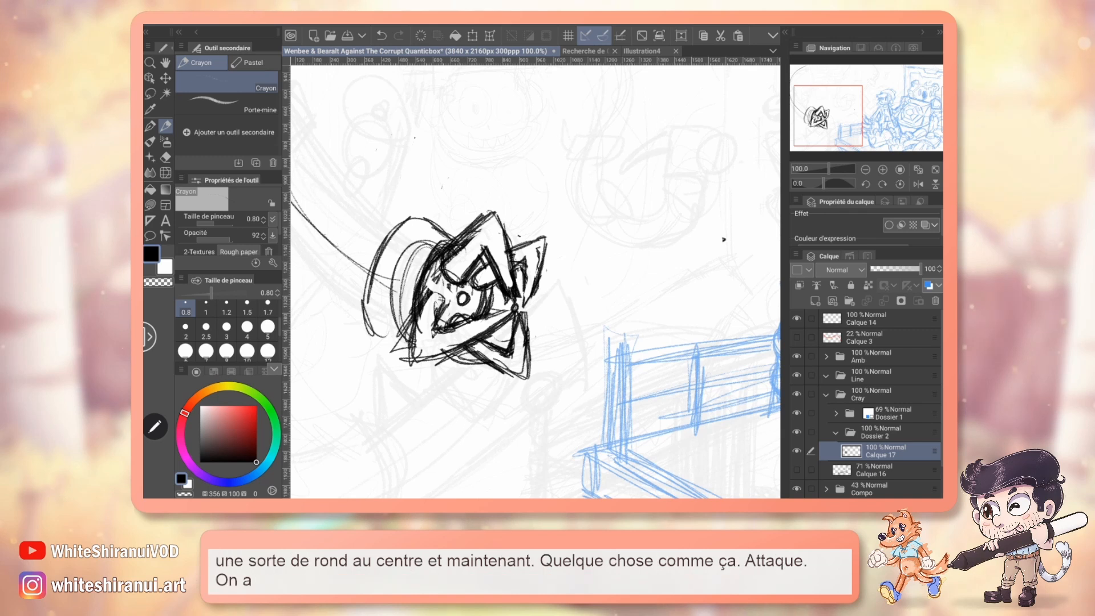
Examine the clawed arm's cylindrical joint in the character design document, showing Usine à cymbales instead of Wenbee, and return to the illustration.
{"action": "left_click", "coordinate": [583, 51]}
{"action": "left_click", "coordinate": [865, 169]}
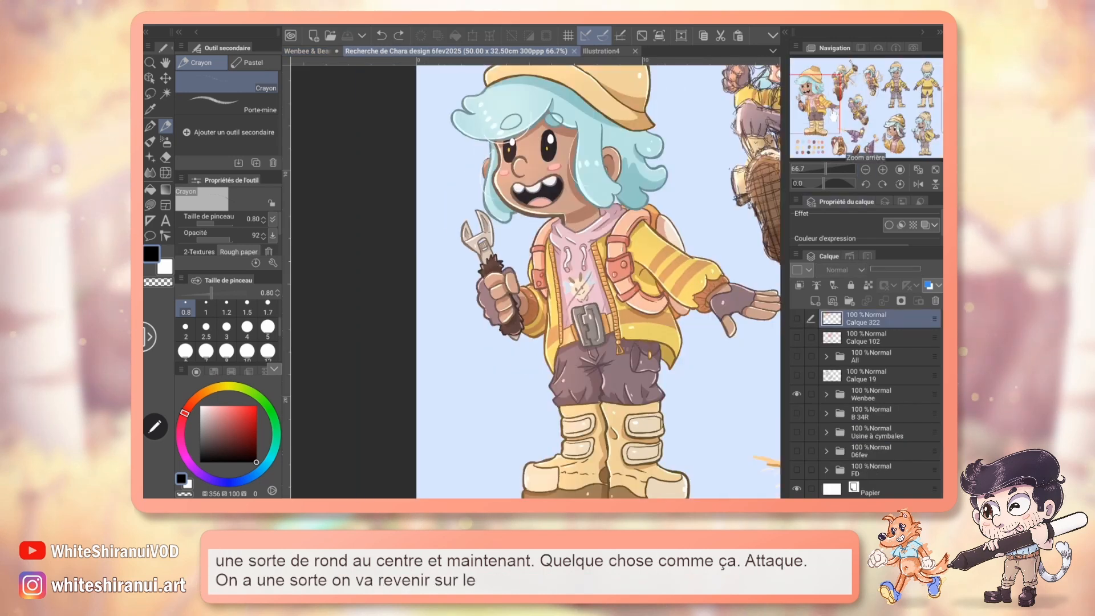
{"action": "left_click", "coordinate": [824, 102]}
{"action": "left_click", "coordinate": [797, 394]}
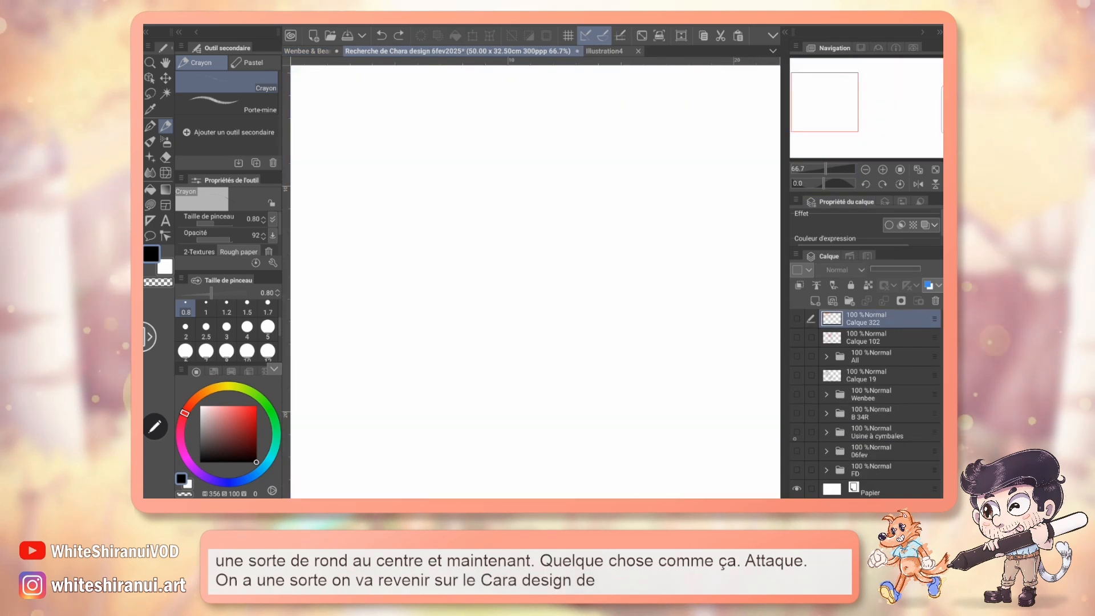
{"action": "left_click", "coordinate": [797, 432]}
{"action": "left_click_drag", "start_coordinate": [842, 106], "coordinate": [808, 130]}
{"action": "left_click", "coordinate": [883, 169]}
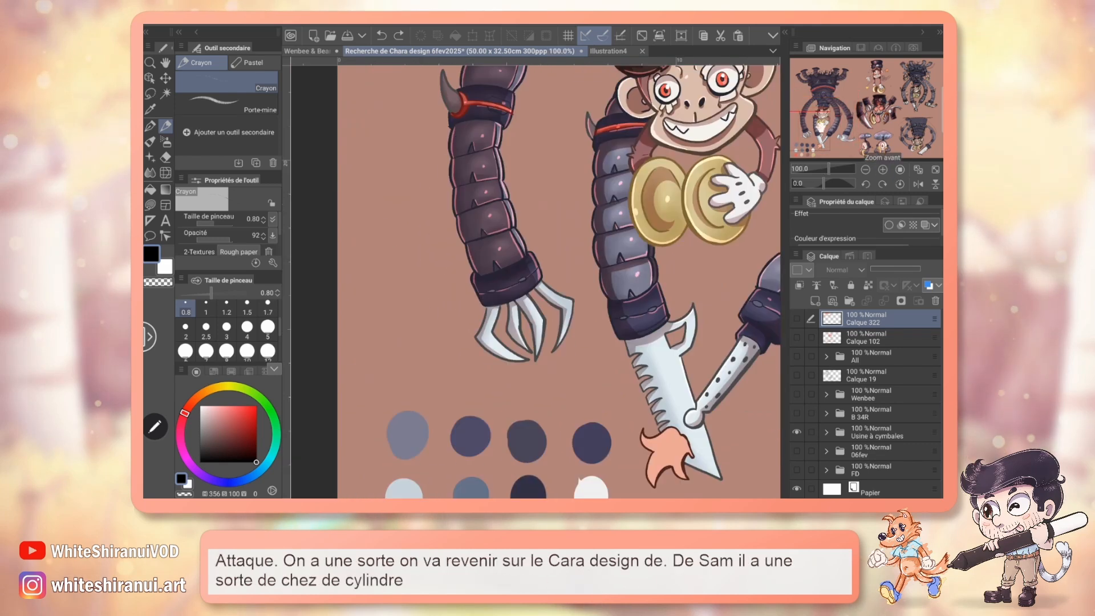
{"action": "left_click", "coordinate": [307, 52]}
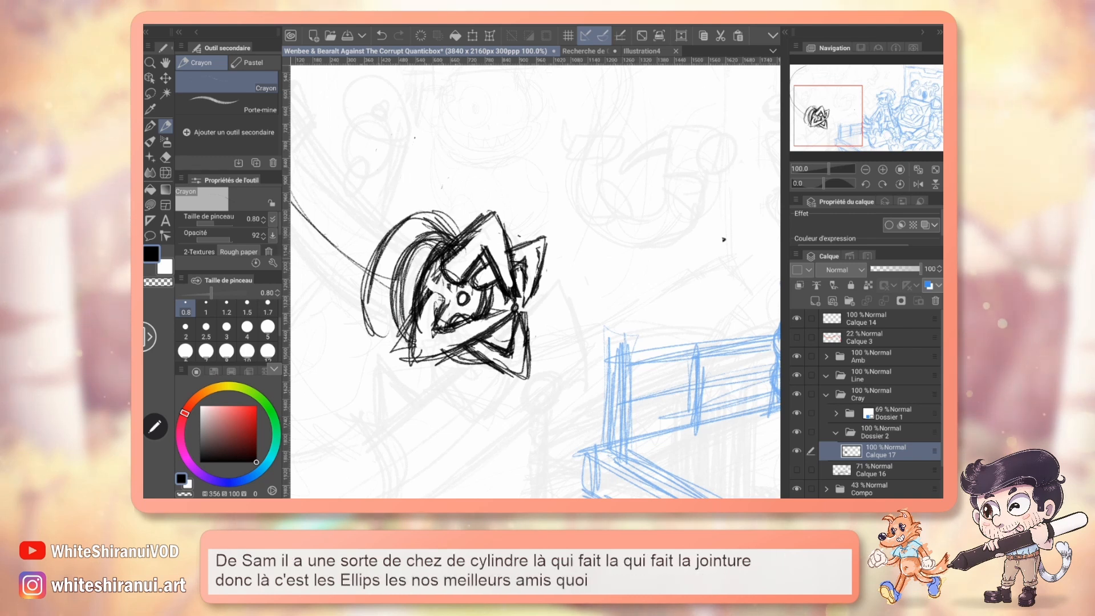
Sketch a cylindrical joint behind the claw, with a curved back edge and straight upper and lower sides.
{"action": "left_click_drag", "start_coordinate": [370, 336], "coordinate": [415, 366]}
{"action": "left_click_drag", "start_coordinate": [362, 297], "coordinate": [420, 365]}
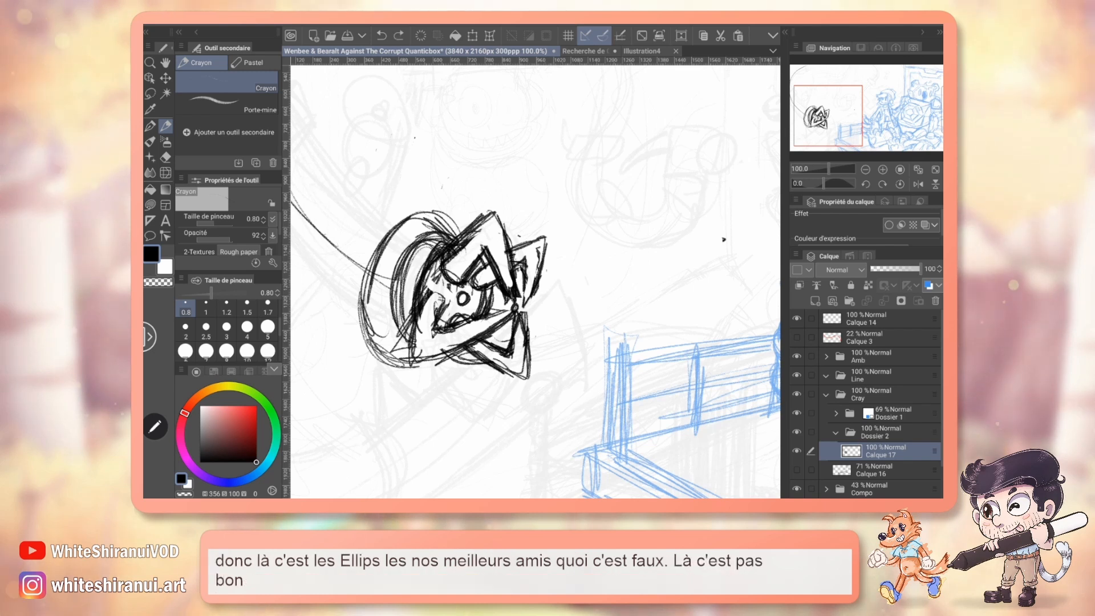
{"action": "mouse_move", "coordinate": [406, 203]}
{"action": "left_mouse_down"}
{"action": "mouse_move", "coordinate": [447, 214]}
{"action": "mouse_move", "coordinate": [455, 232]}
{"action": "left_mouse_up"}
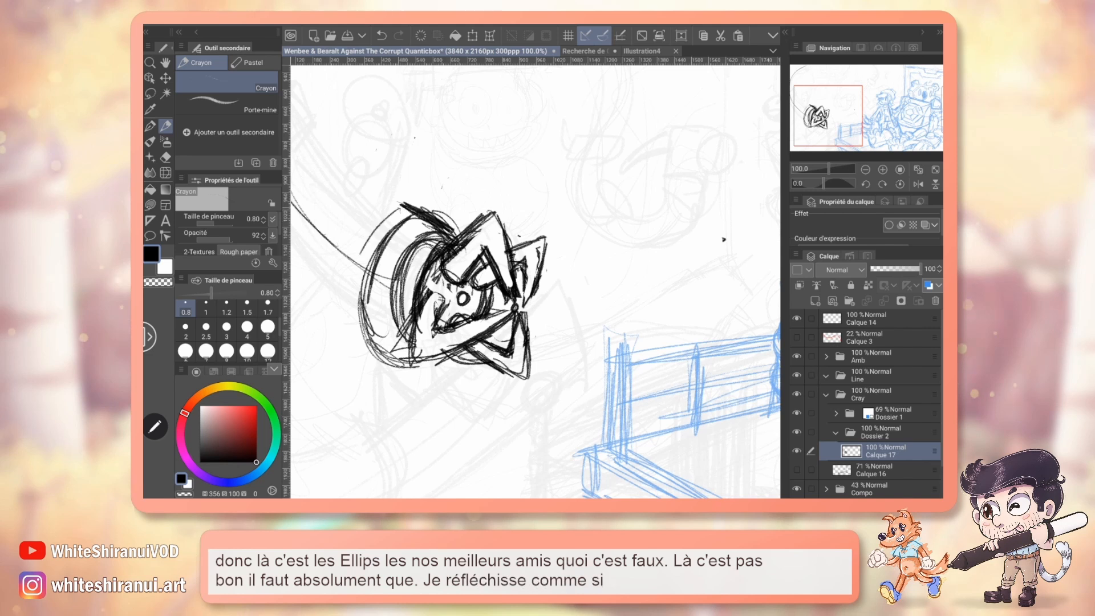
{"action": "mouse_move", "coordinate": [402, 209]}
{"action": "left_mouse_down"}
{"action": "mouse_move", "coordinate": [353, 297]}
{"action": "mouse_move", "coordinate": [406, 349]}
{"action": "left_mouse_up"}
{"action": "left_click_drag", "start_coordinate": [344, 323], "coordinate": [408, 348]}
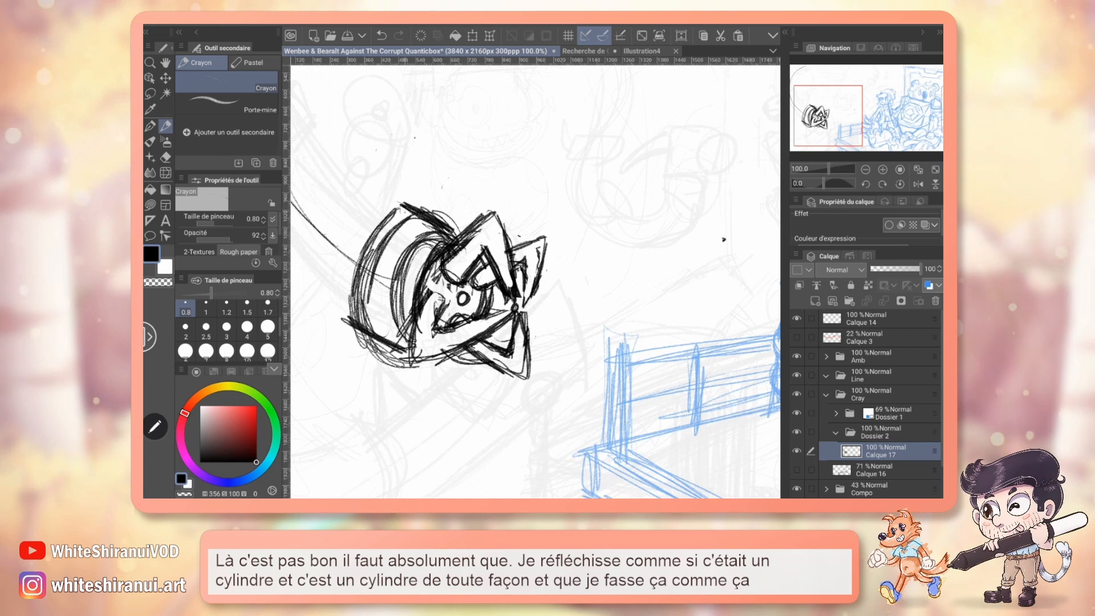
Erase the overlapping ellipse lines inside the cylindrical joint, and sketch light contour curves across it with the Crayon.
{"action": "key", "text": "e"}
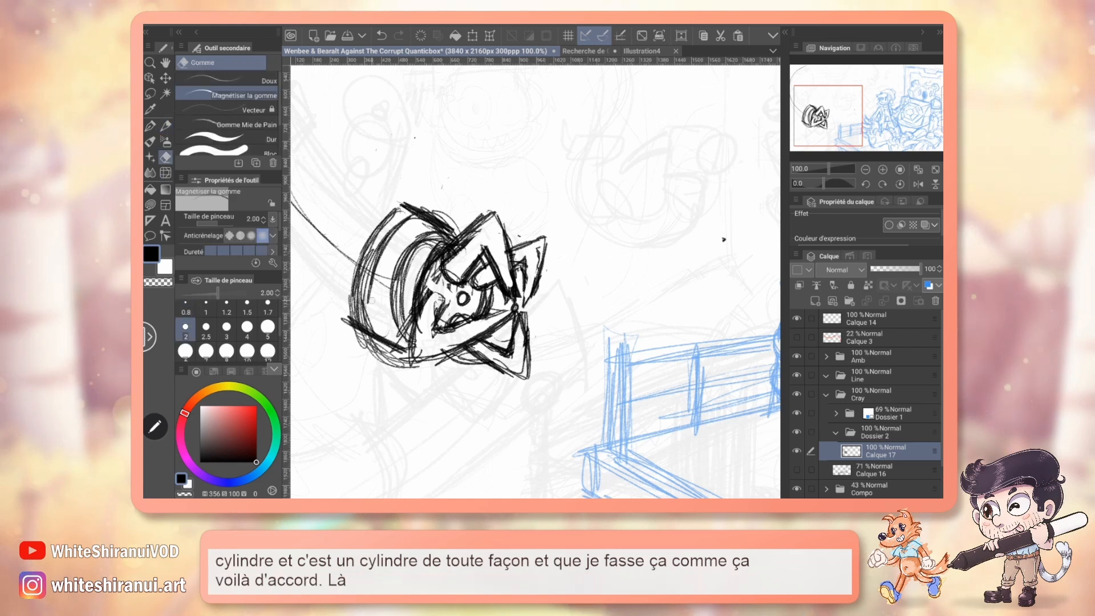
{"action": "left_click_drag", "start_coordinate": [395, 264], "coordinate": [394, 336]}
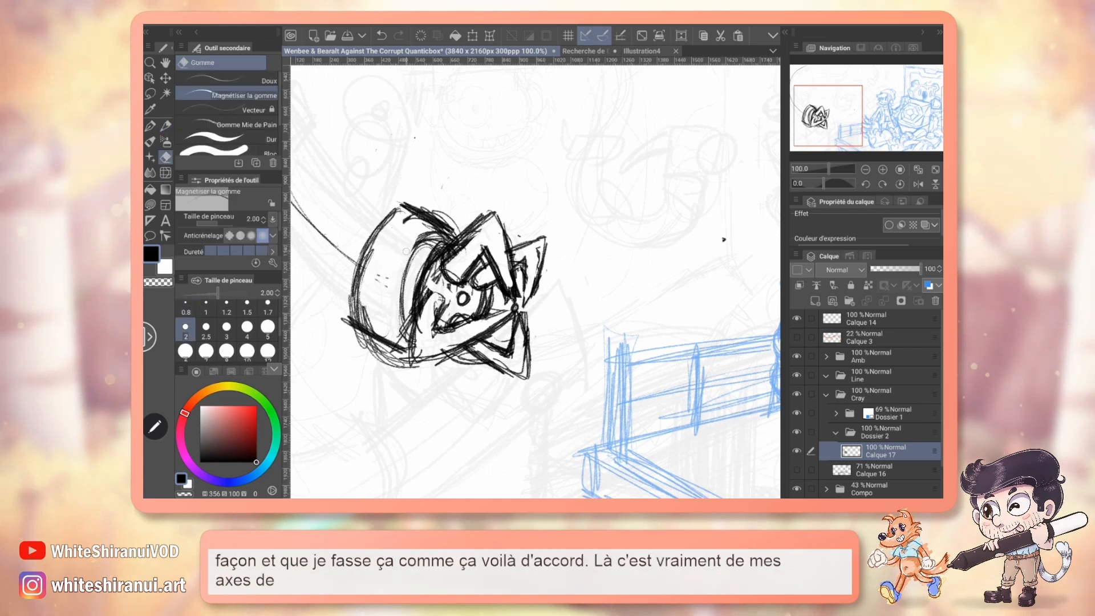
{"action": "left_click_drag", "start_coordinate": [423, 234], "coordinate": [397, 328]}
{"action": "mouse_move", "coordinate": [408, 266]}
{"action": "left_mouse_down"}
{"action": "mouse_move", "coordinate": [395, 315]}
{"action": "mouse_move", "coordinate": [415, 365]}
{"action": "left_mouse_up"}
{"action": "left_click_drag", "start_coordinate": [419, 363], "coordinate": [386, 354]}
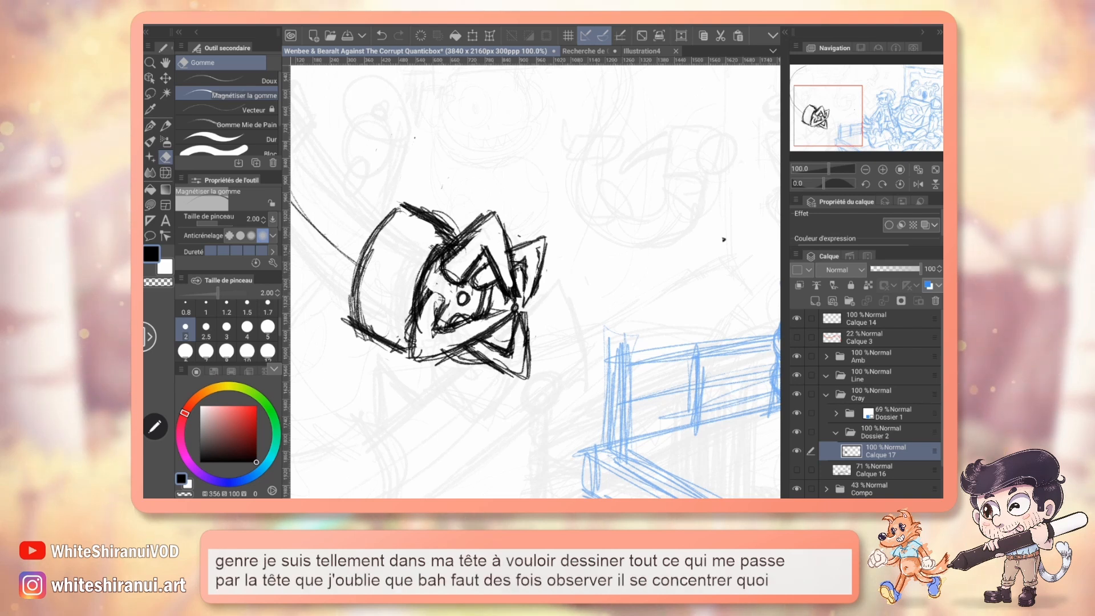
{"action": "key", "text": "p"}
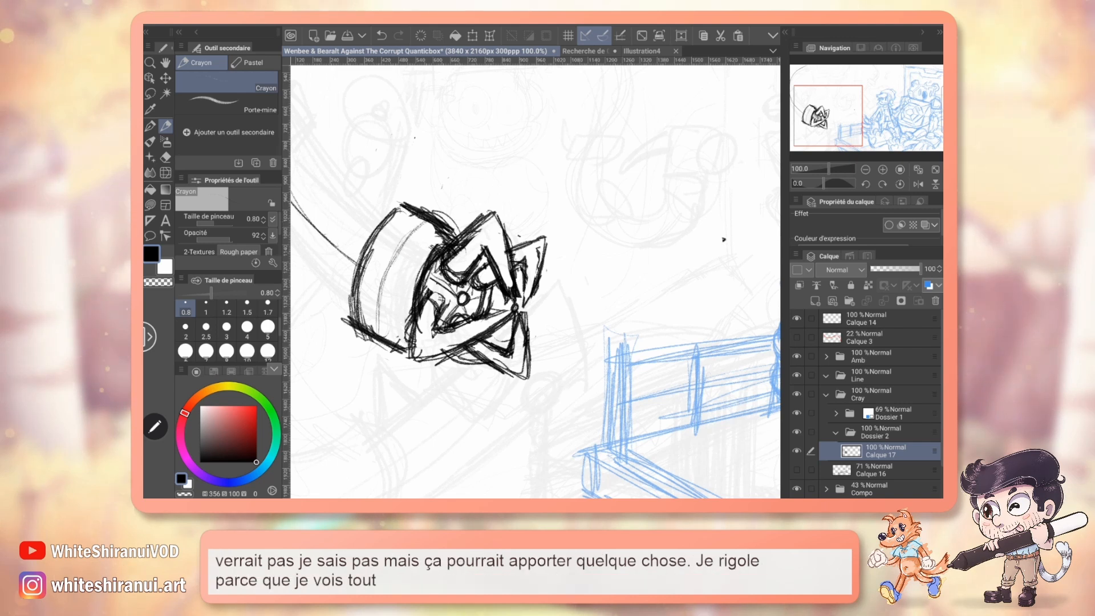
Lasso the claw's fingers, scale them up slightly, and reposition them against the cylindrical joint.
{"action": "mouse_move", "coordinate": [724, 239]}
{"action": "left_mouse_down"}
{"action": "mouse_move", "coordinate": [708, 261]}
{"action": "mouse_move", "coordinate": [713, 237]}
{"action": "left_mouse_up"}
{"action": "key", "text": "m"}
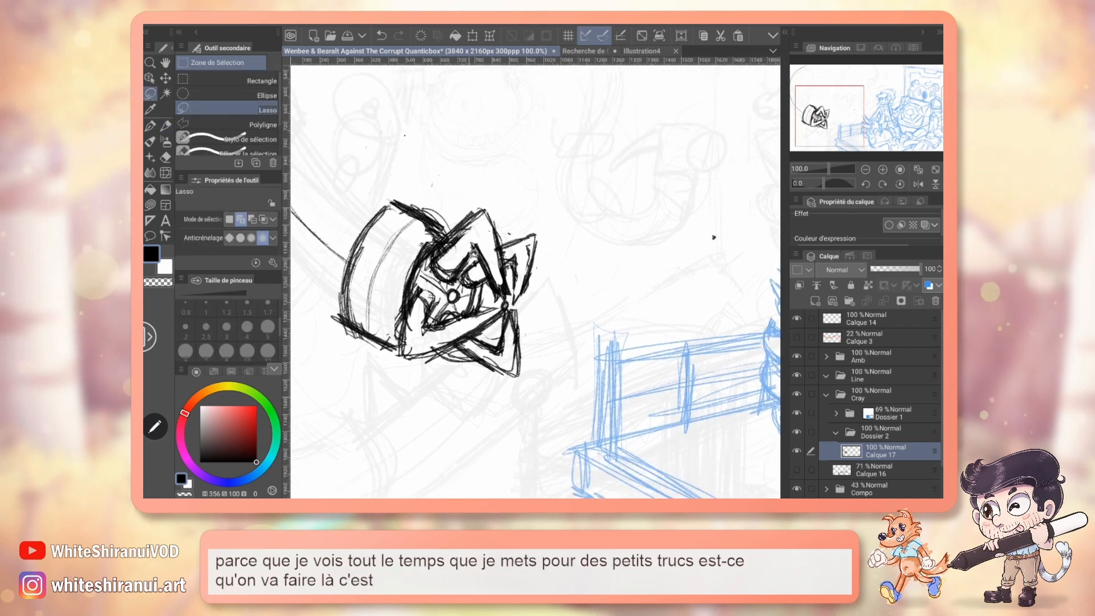
{"action": "mouse_move", "coordinate": [451, 213]}
{"action": "left_mouse_down"}
{"action": "mouse_move", "coordinate": [489, 193]}
{"action": "mouse_move", "coordinate": [554, 232]}
{"action": "mouse_move", "coordinate": [505, 303]}
{"action": "left_mouse_up"}
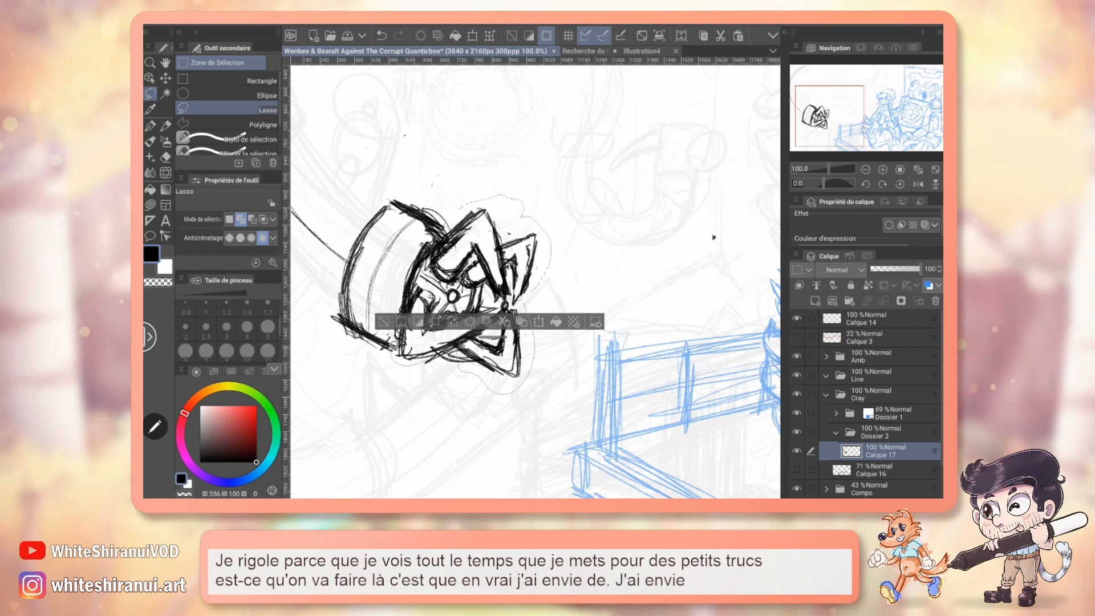
{"action": "left_click_drag", "start_coordinate": [466, 308], "coordinate": [588, 295]}
{"action": "left_click", "coordinate": [518, 412]}
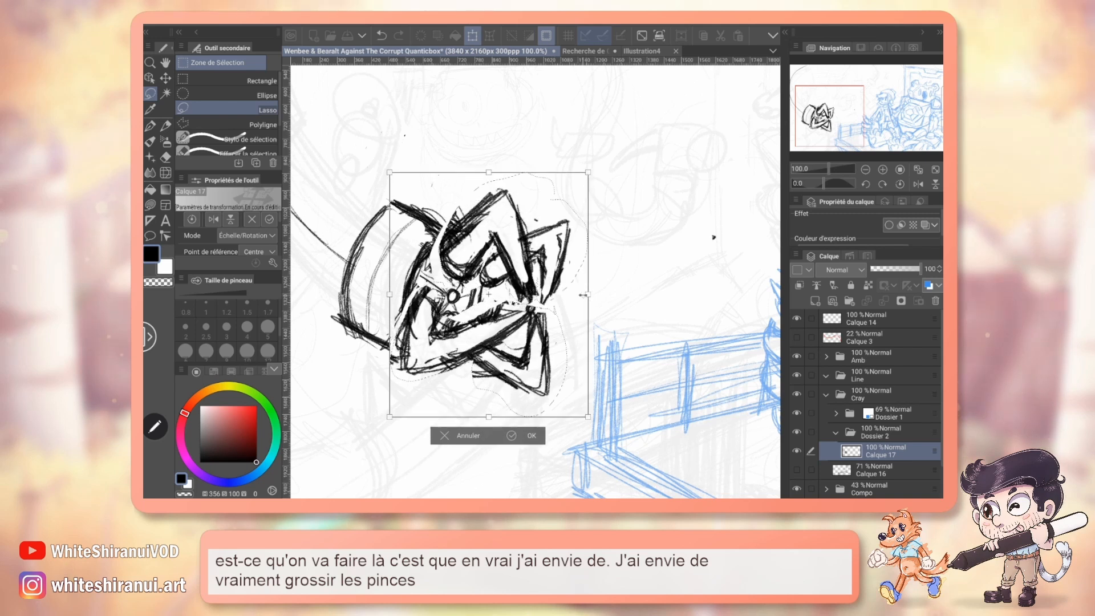
{"action": "left_click_drag", "start_coordinate": [488, 295], "coordinate": [480, 300]}
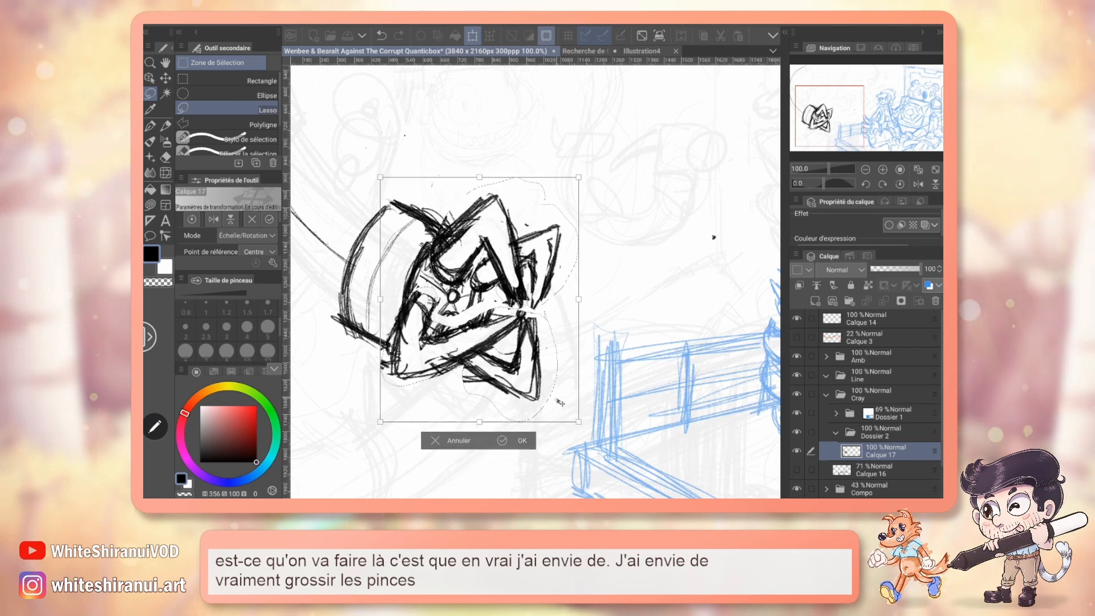
{"action": "left_click_drag", "start_coordinate": [579, 423], "coordinate": [561, 400]}
{"action": "left_click_drag", "start_coordinate": [531, 353], "coordinate": [530, 362]}
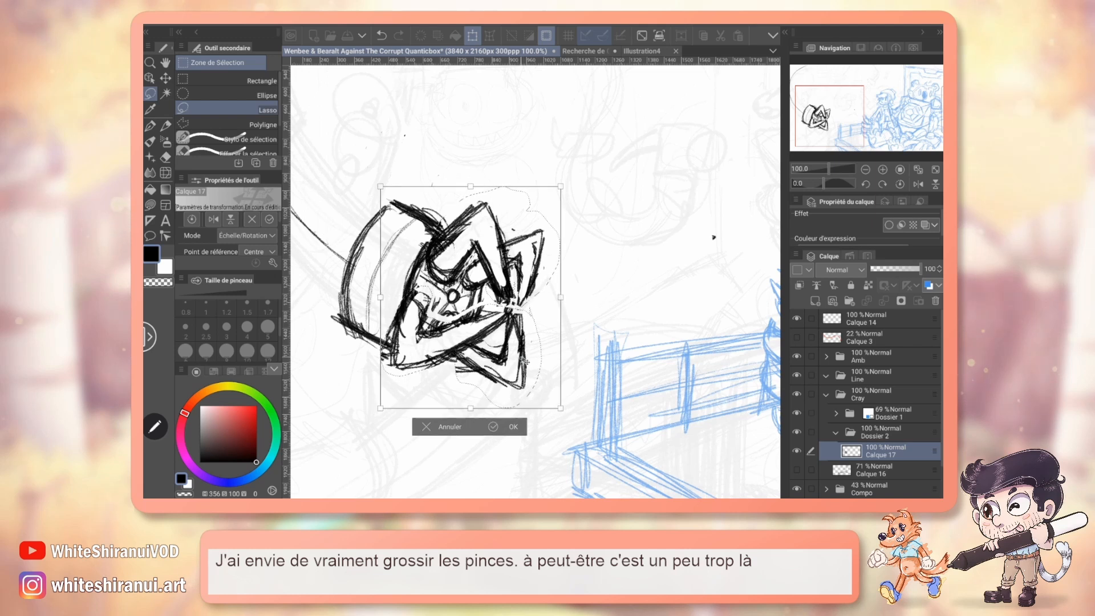
{"action": "left_click", "coordinate": [512, 427]}
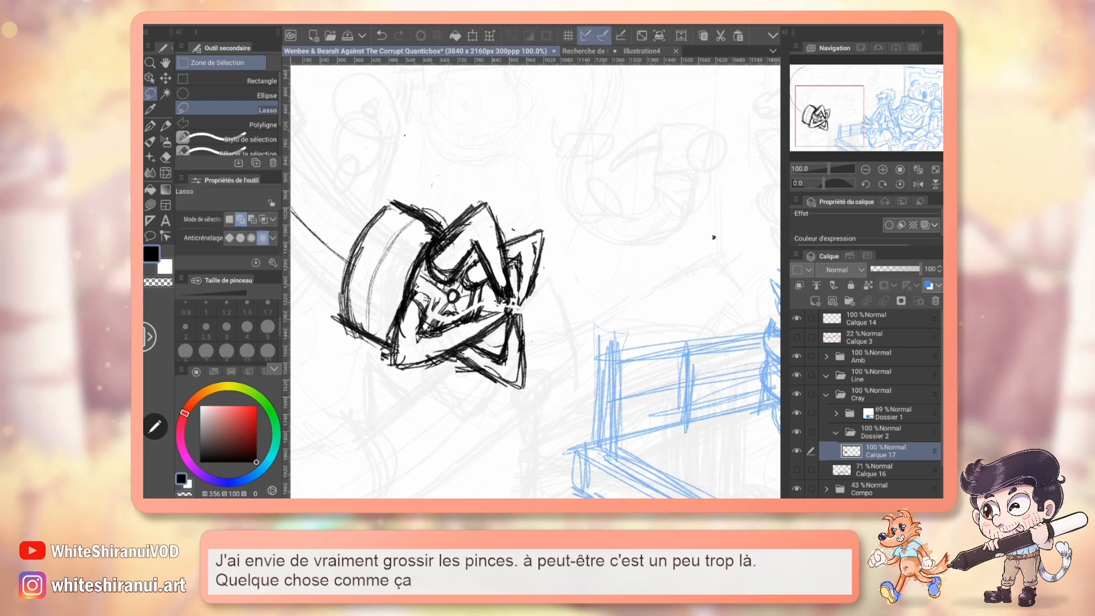
Redraw the claw's inner lines and contour curves on the joint, and erase the heavy lines around the palm's edge.
{"action": "key", "text": "p"}
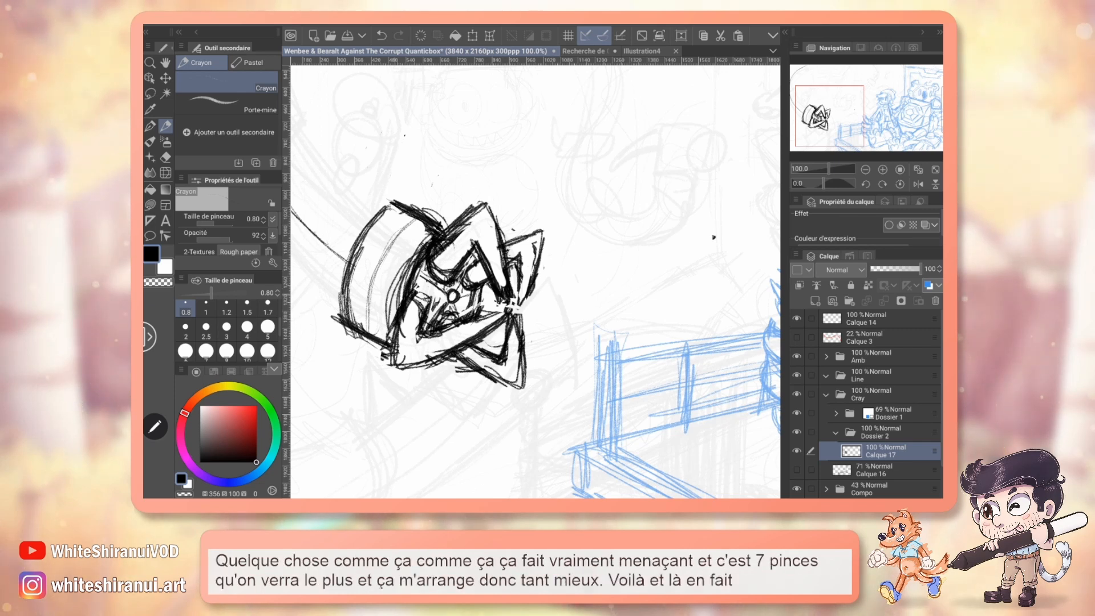
{"action": "key", "text": "e"}
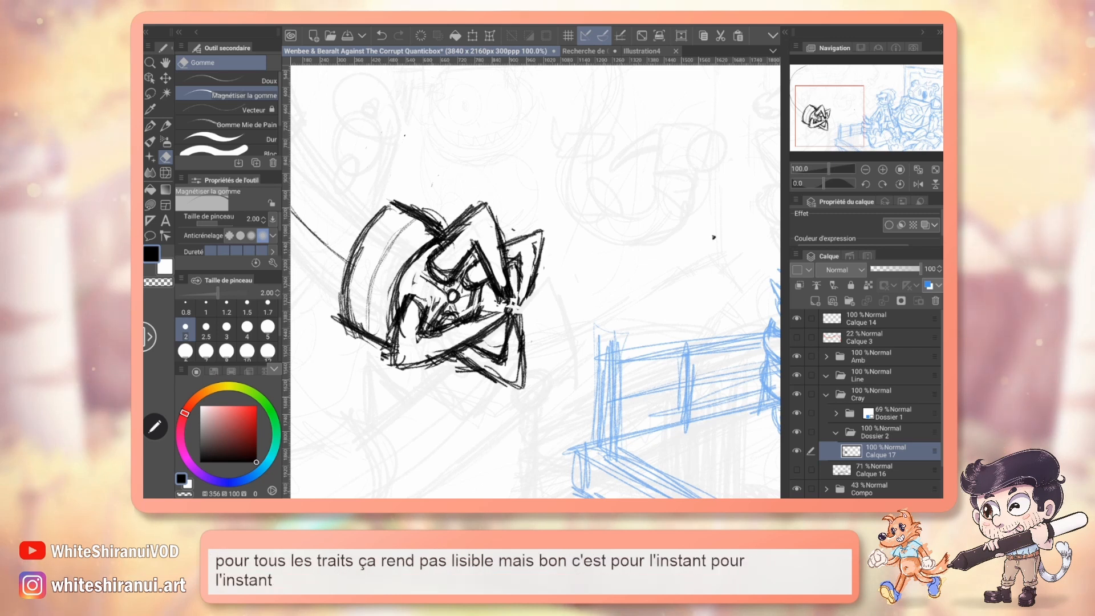
{"action": "key", "text": "p"}
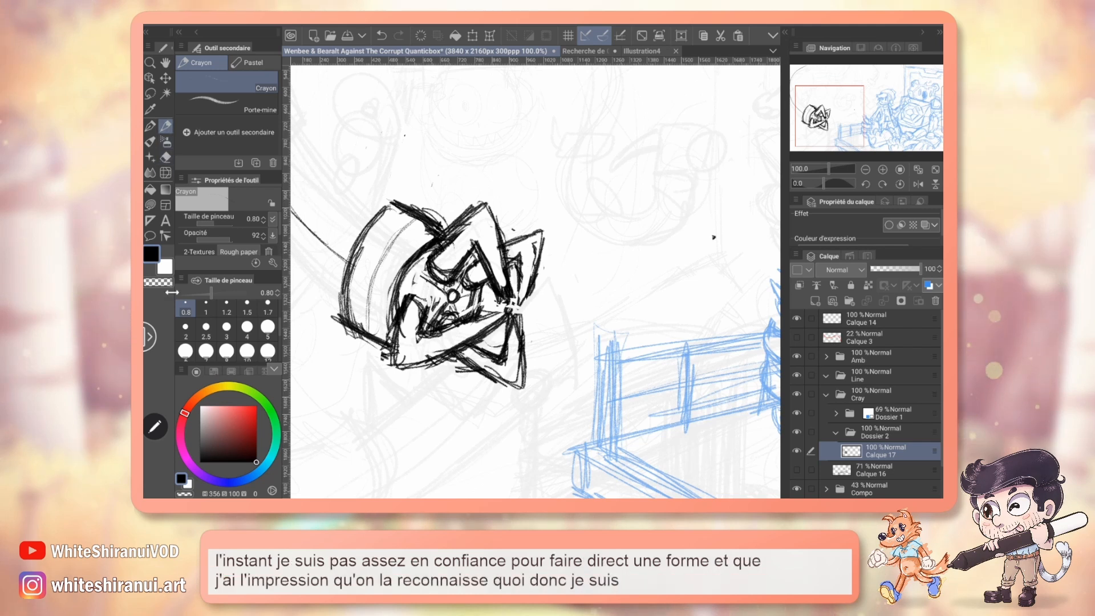
Clean up the upper finger's inner edge and the fingertips with transparent Plume G at sizes 5 and 2, and return to the Crayon.
{"action": "key", "text": "p"}
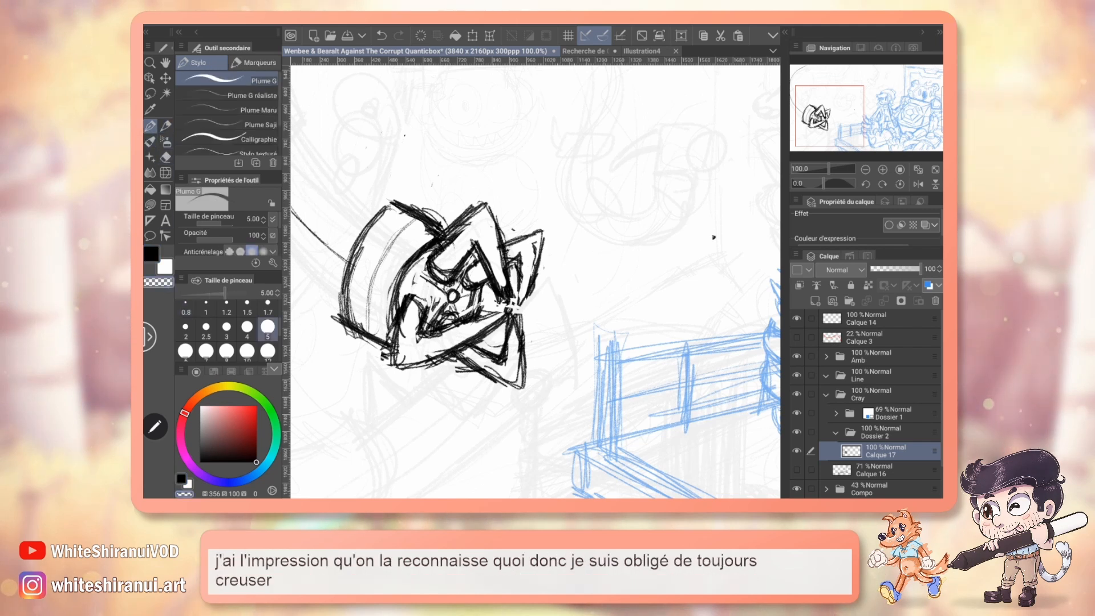
{"action": "left_click_drag", "start_coordinate": [478, 259], "coordinate": [498, 300]}
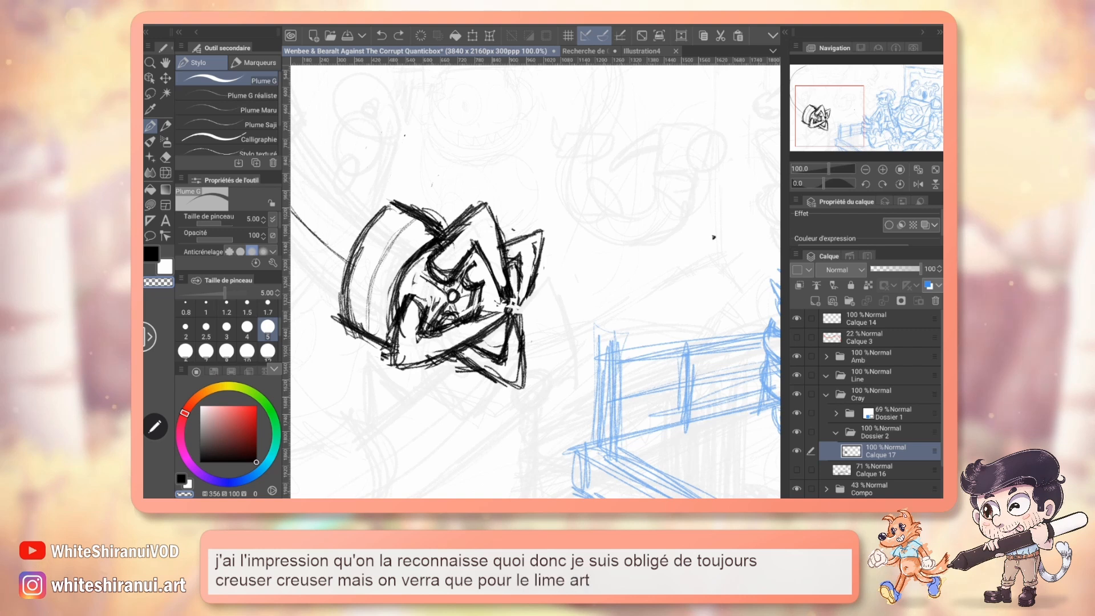
{"action": "left_click", "coordinate": [191, 329]}
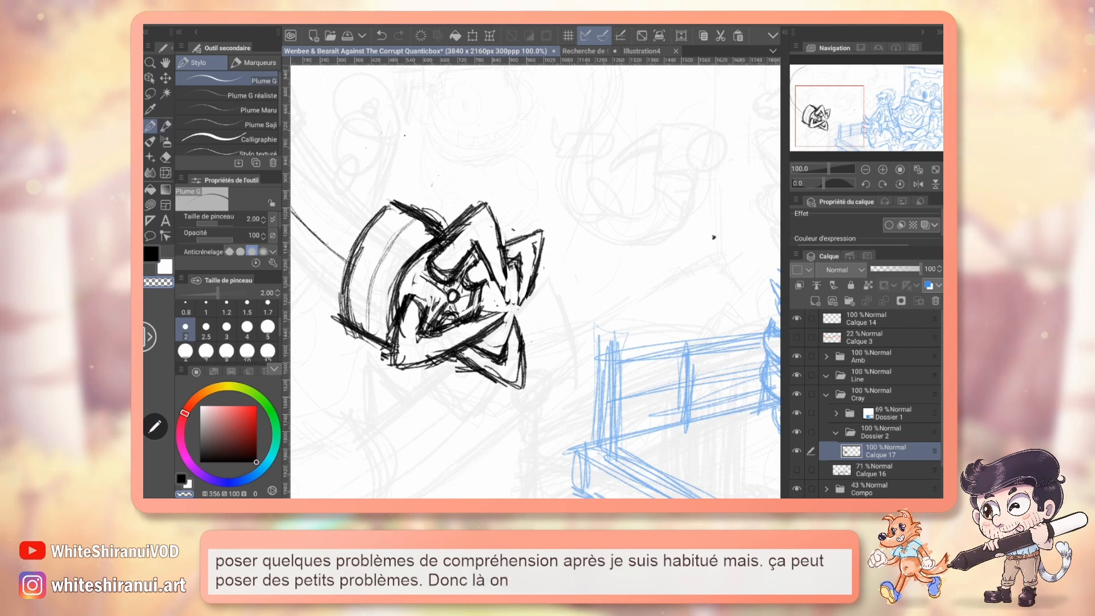
{"action": "key", "text": "p"}
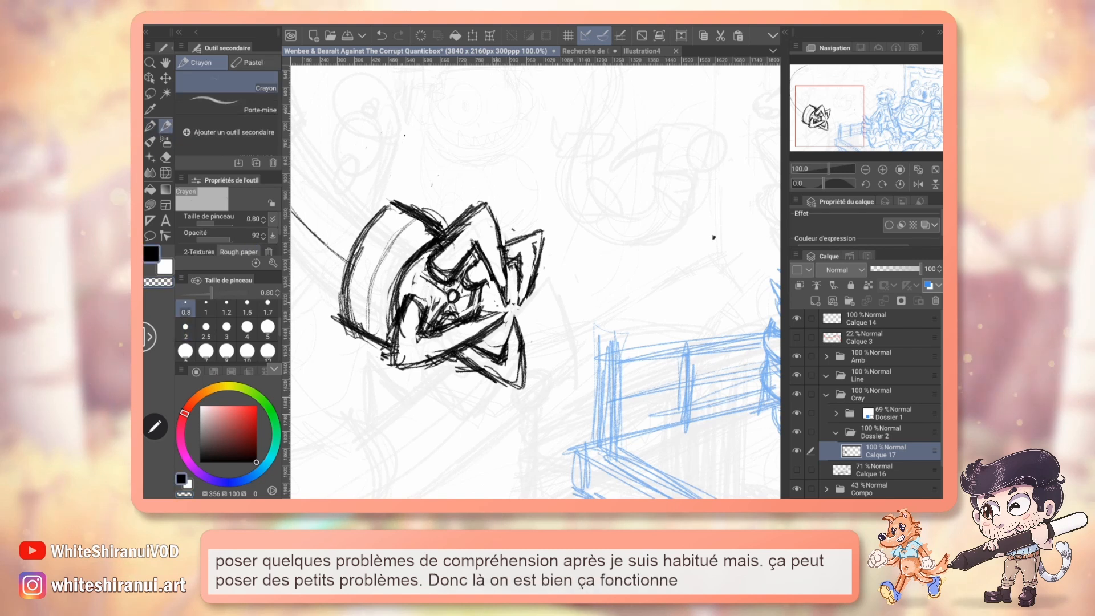
Sketch the tentacle's outer and inner curves from the canvas's upper edge down to the claw's joint, widening toward the claw.
{"action": "left_click_drag", "start_coordinate": [849, 112], "coordinate": [839, 84]}
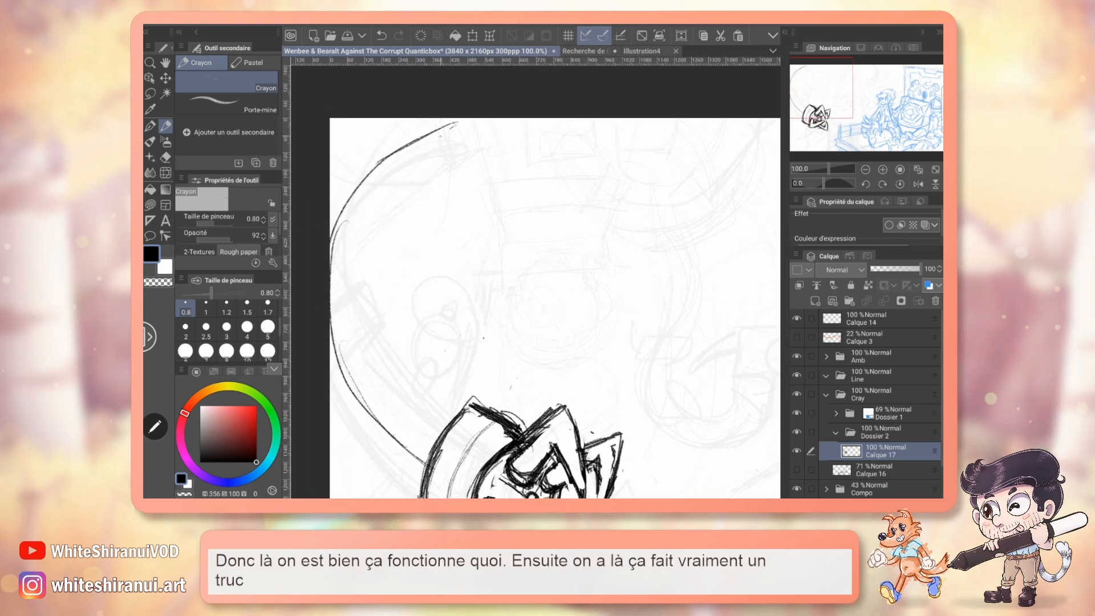
{"action": "mouse_move", "coordinate": [409, 155]}
{"action": "left_mouse_down"}
{"action": "mouse_move", "coordinate": [371, 201]}
{"action": "mouse_move", "coordinate": [350, 278]}
{"action": "mouse_move", "coordinate": [392, 345]}
{"action": "left_mouse_up"}
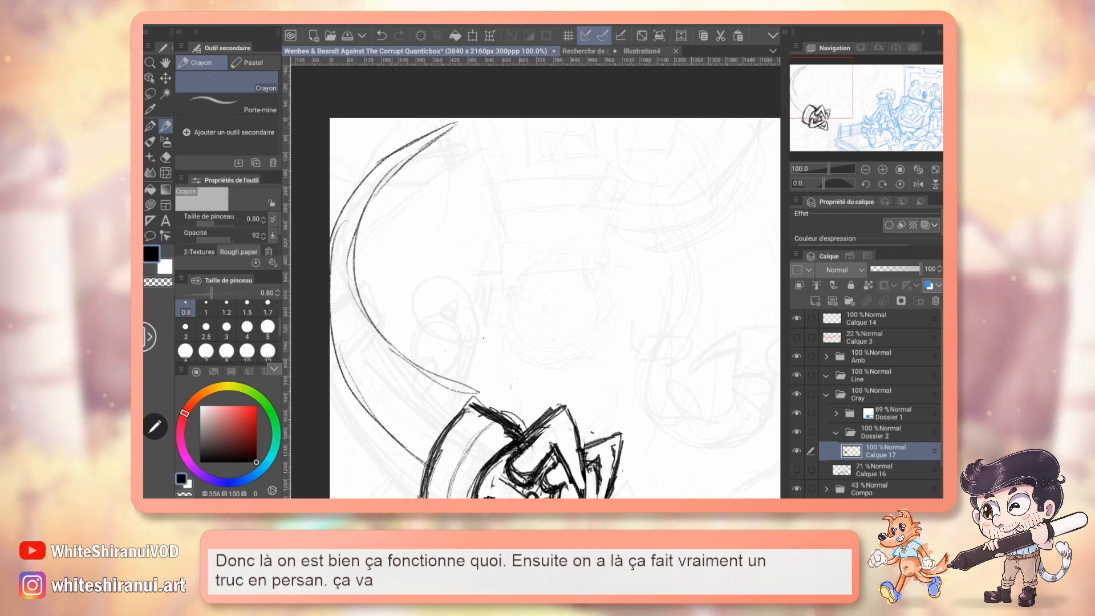
{"action": "left_click_drag", "start_coordinate": [841, 91], "coordinate": [844, 101]}
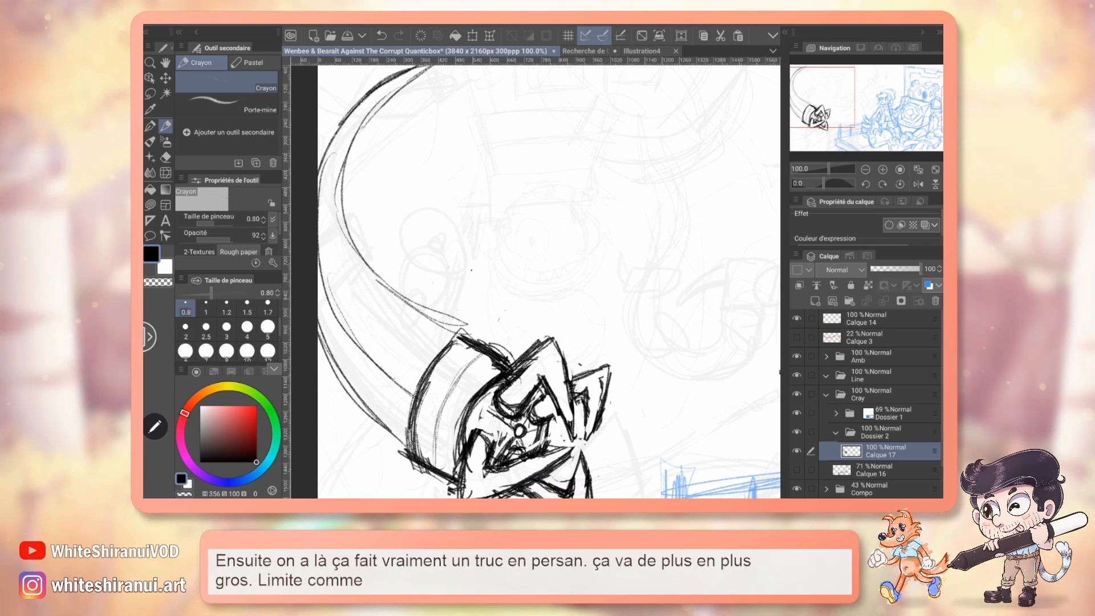
{"action": "left_click_drag", "start_coordinate": [848, 113], "coordinate": [840, 108]}
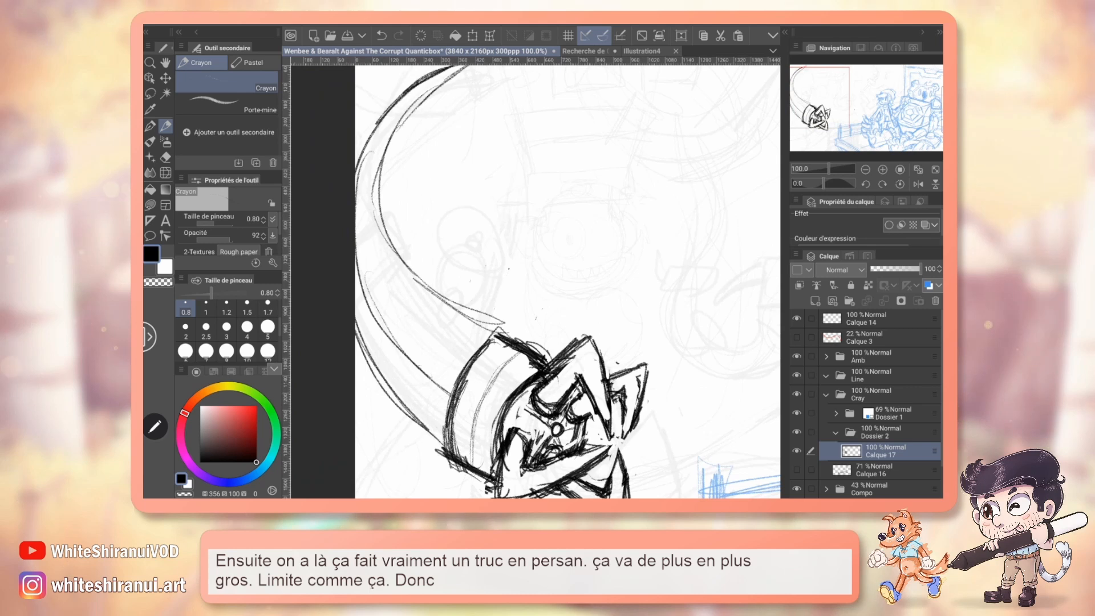
Redraw the tentacle's lower stretch with heavier, straighter edges running from the canvas's left border to the cylindrical joint.
{"action": "left_click_drag", "start_coordinate": [377, 241], "coordinate": [462, 322]}
{"action": "left_click_drag", "start_coordinate": [356, 225], "coordinate": [461, 321]}
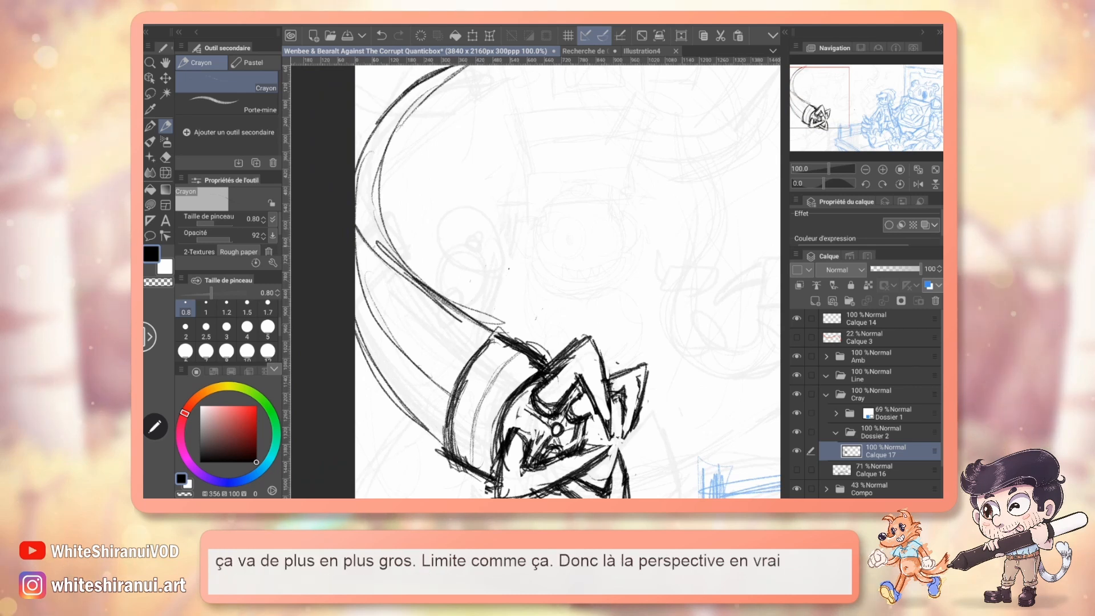
{"action": "left_click_drag", "start_coordinate": [355, 214], "coordinate": [453, 311]}
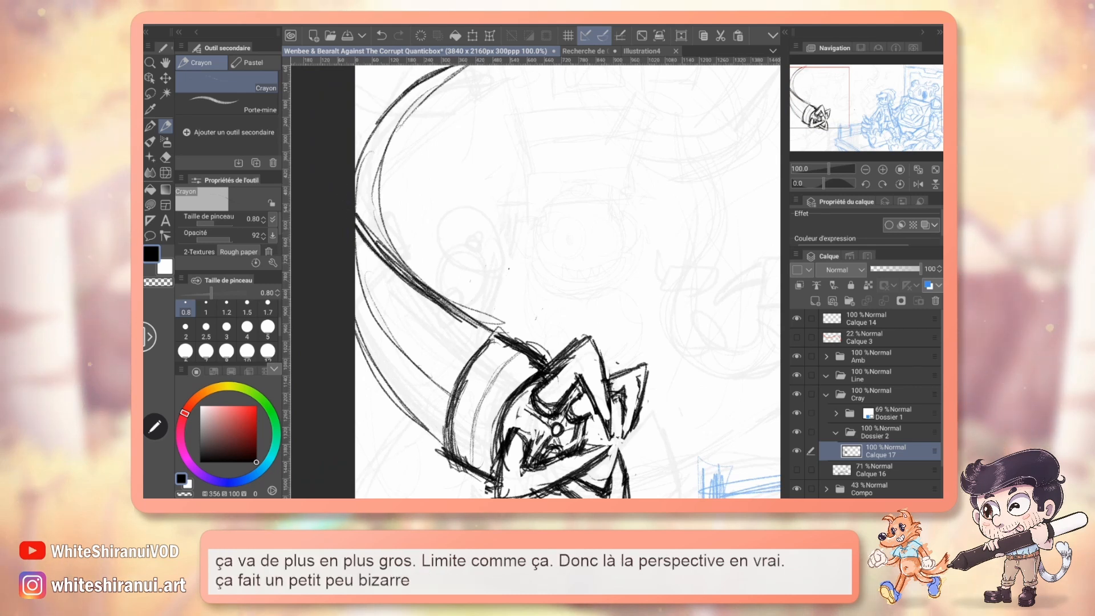
{"action": "left_click_drag", "start_coordinate": [355, 365], "coordinate": [450, 451]}
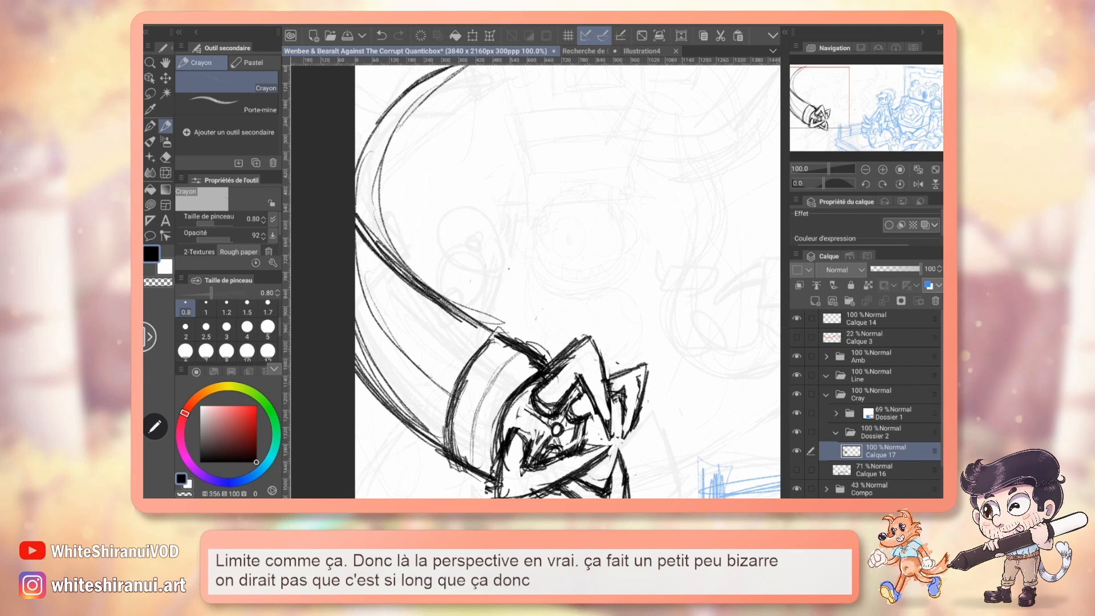
Rework the tentacle's upper stretch with repeated curved strokes running from the canvas's left border up to its upper edge.
{"action": "mouse_move", "coordinate": [536, 228]}
{"action": "left_mouse_down"}
{"action": "mouse_move", "coordinate": [553, 292]}
{"action": "mouse_move", "coordinate": [542, 341]}
{"action": "left_mouse_up"}
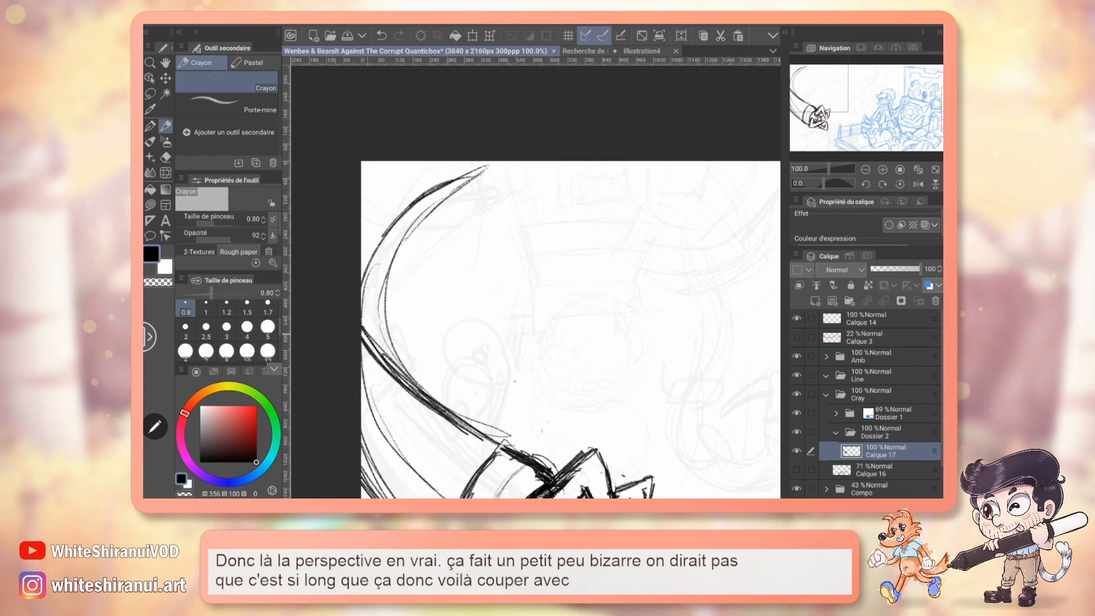
{"action": "left_click_drag", "start_coordinate": [366, 271], "coordinate": [479, 184]}
{"action": "left_click_drag", "start_coordinate": [365, 276], "coordinate": [487, 177]}
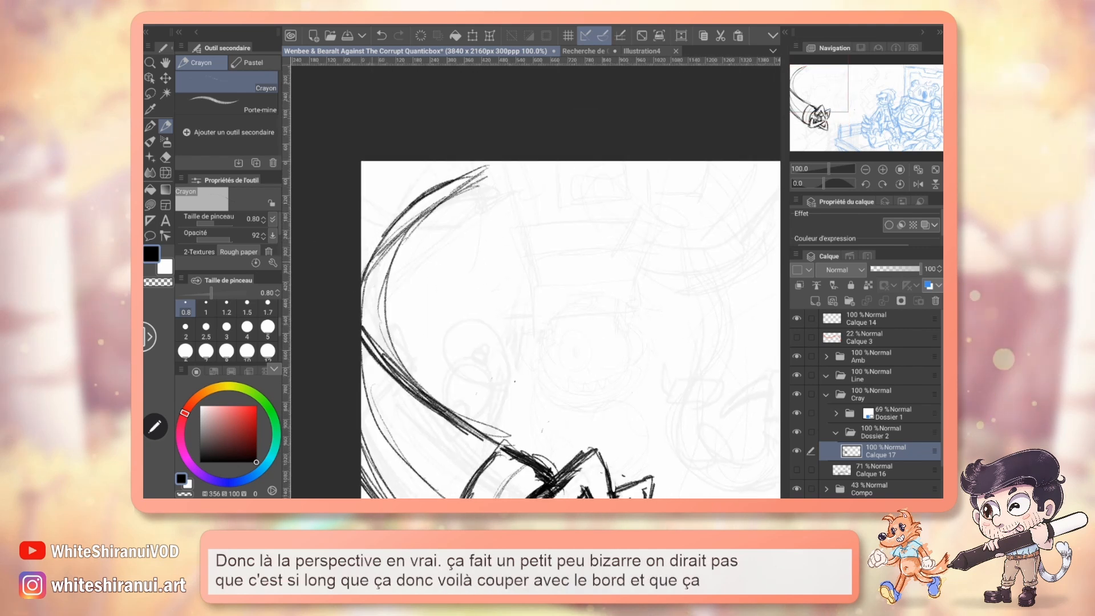
{"action": "left_click_drag", "start_coordinate": [372, 238], "coordinate": [492, 165]}
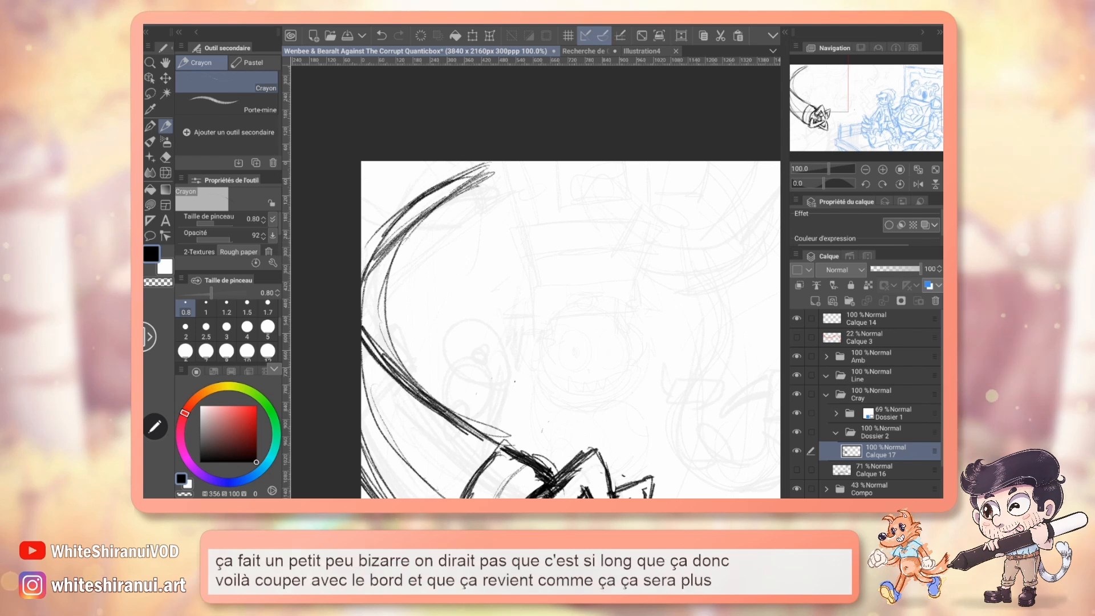
Erase the old construction curves inside the tentacle's lower stretch with the size 2 eraser, and return to the Crayon.
{"action": "mouse_move", "coordinate": [536, 343]}
{"action": "left_mouse_down"}
{"action": "mouse_move", "coordinate": [564, 214]}
{"action": "mouse_move", "coordinate": [556, 260]}
{"action": "left_mouse_up"}
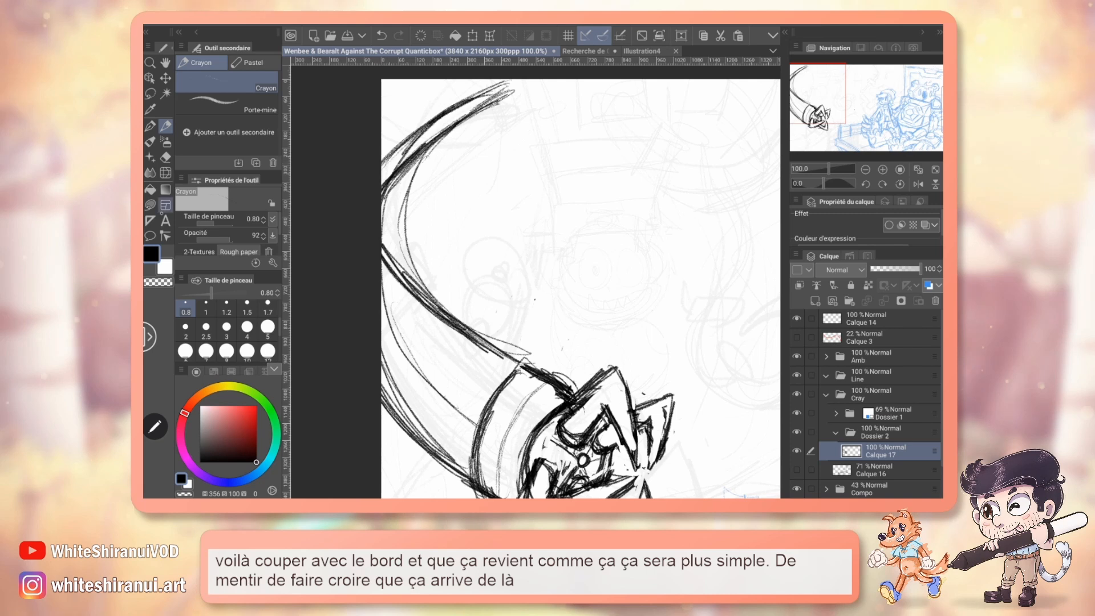
{"action": "left_click", "coordinate": [166, 156]}
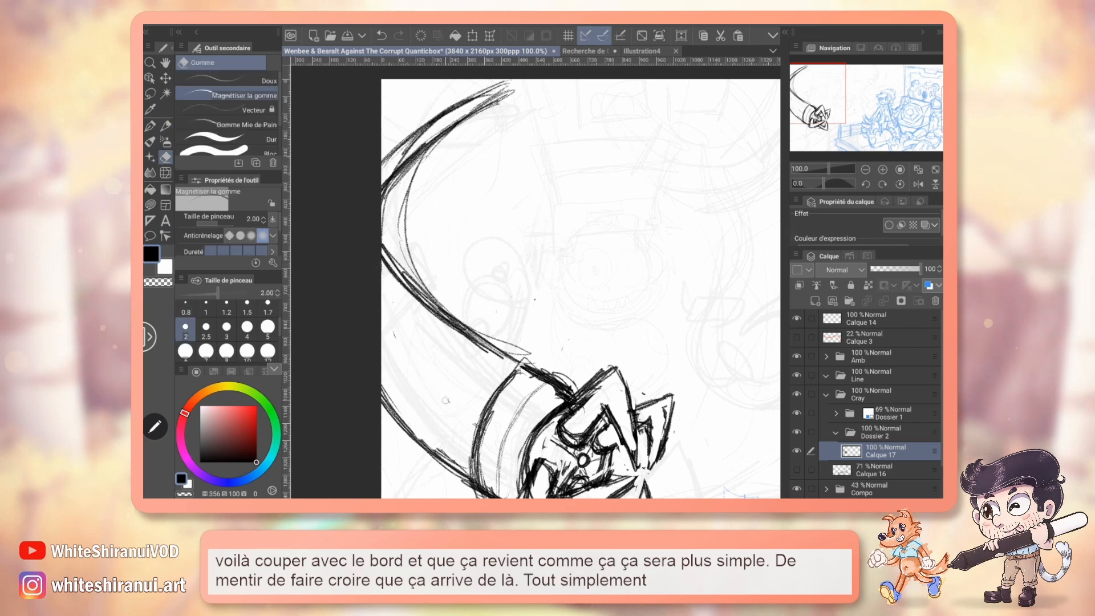
{"action": "mouse_move", "coordinate": [535, 319]}
{"action": "left_mouse_down"}
{"action": "mouse_move", "coordinate": [519, 250]}
{"action": "mouse_move", "coordinate": [496, 270]}
{"action": "left_mouse_up"}
{"action": "key", "text": "p"}
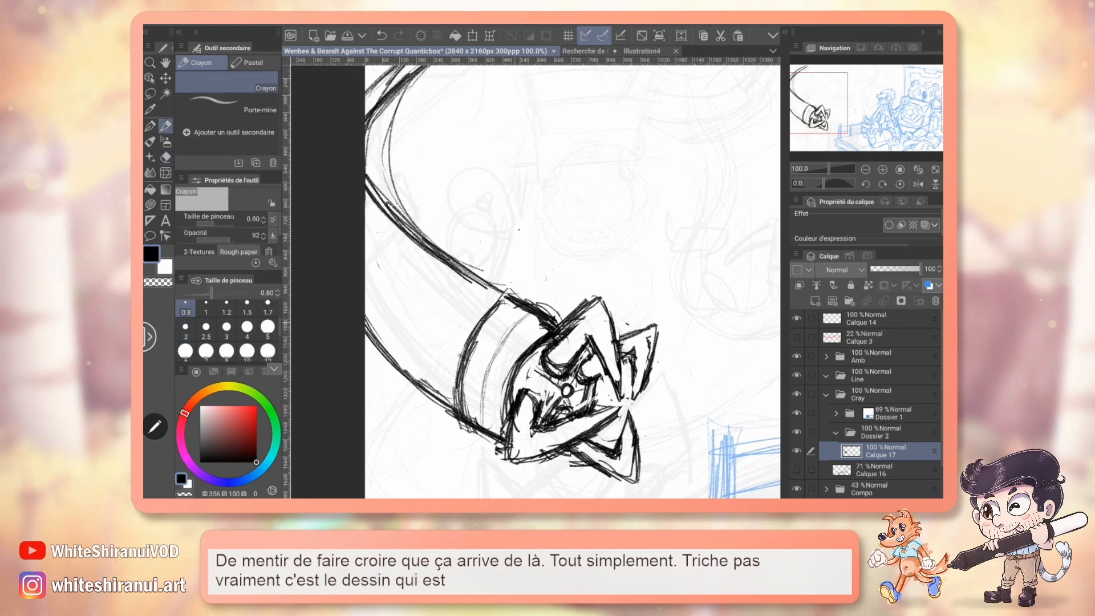
Draw two oval rivets on the cylindrical joint, and add the adjoining tentacle segment with a curved dividing line, raised edge and small spike.
{"action": "left_click_drag", "start_coordinate": [512, 321], "coordinate": [503, 340]}
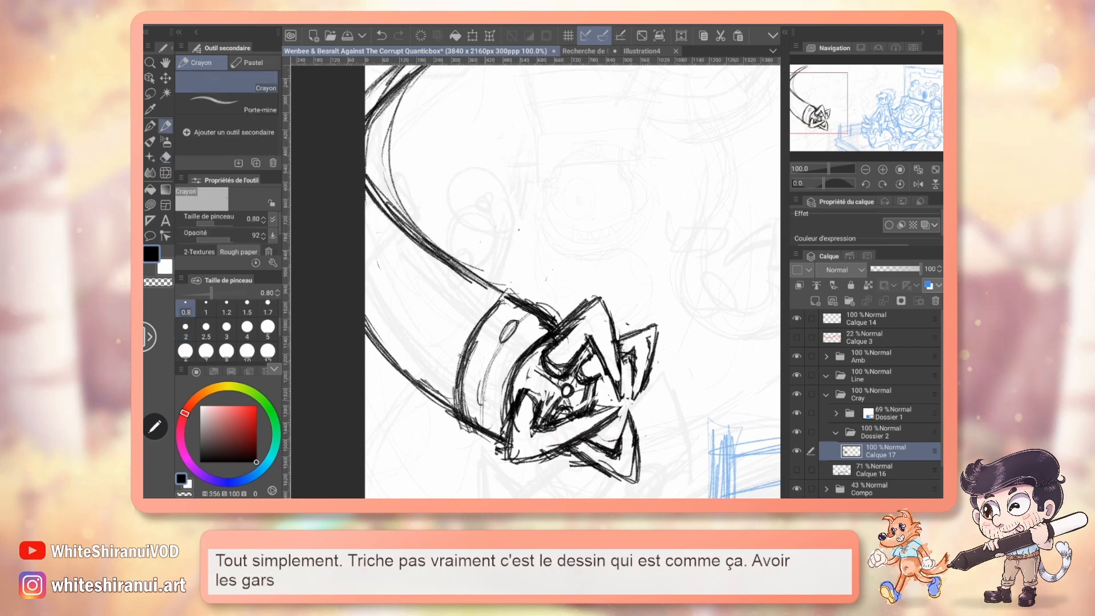
{"action": "left_click_drag", "start_coordinate": [484, 382], "coordinate": [479, 402]}
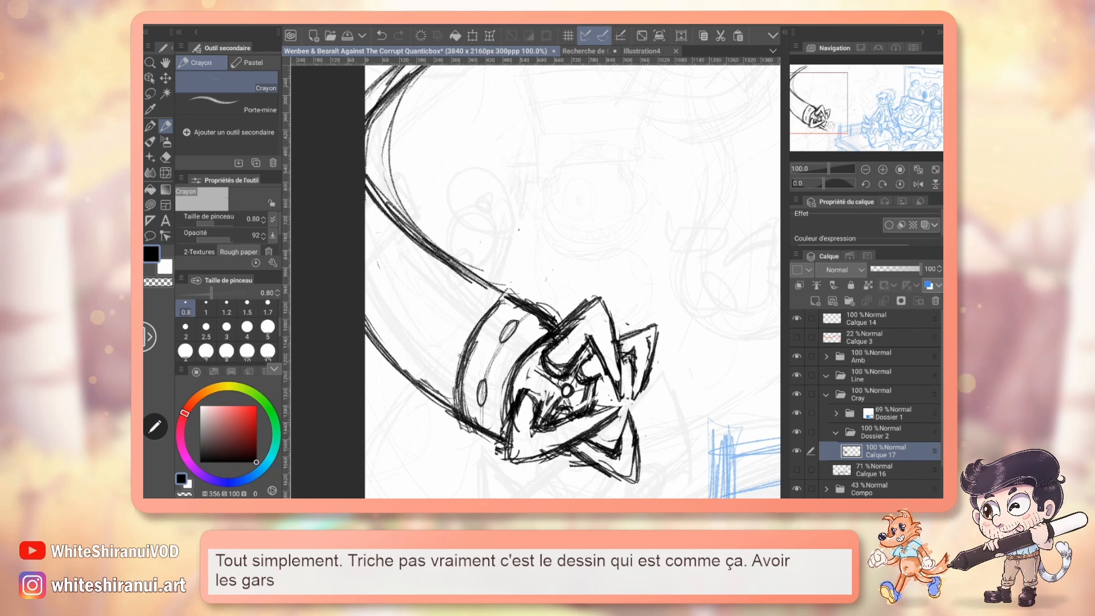
{"action": "left_click_drag", "start_coordinate": [536, 280], "coordinate": [540, 305]}
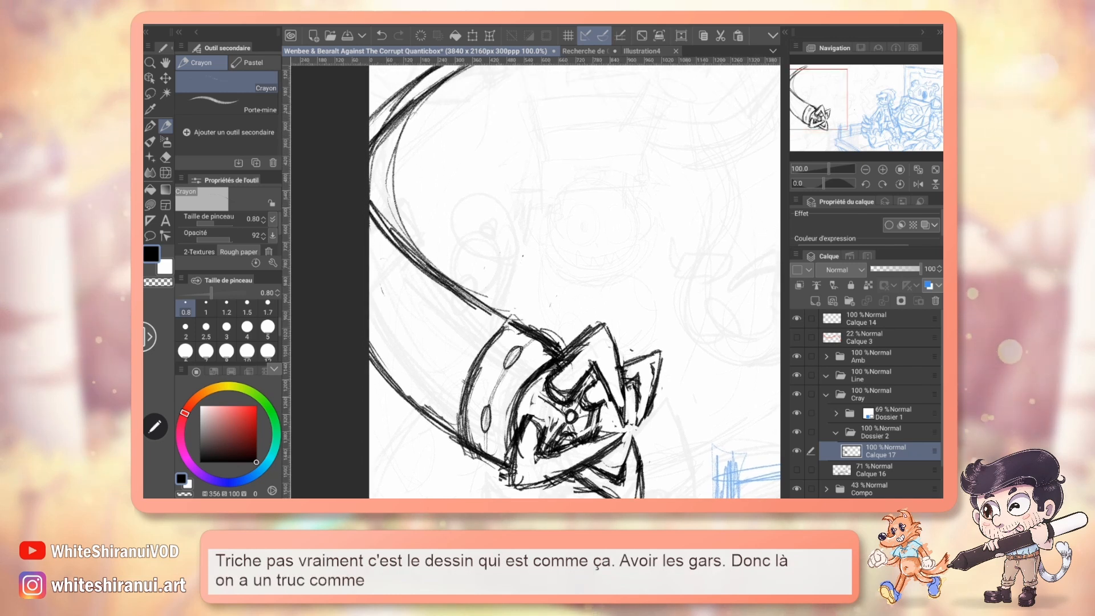
{"action": "left_click_drag", "start_coordinate": [435, 283], "coordinate": [390, 401]}
{"action": "left_click_drag", "start_coordinate": [450, 364], "coordinate": [465, 386]}
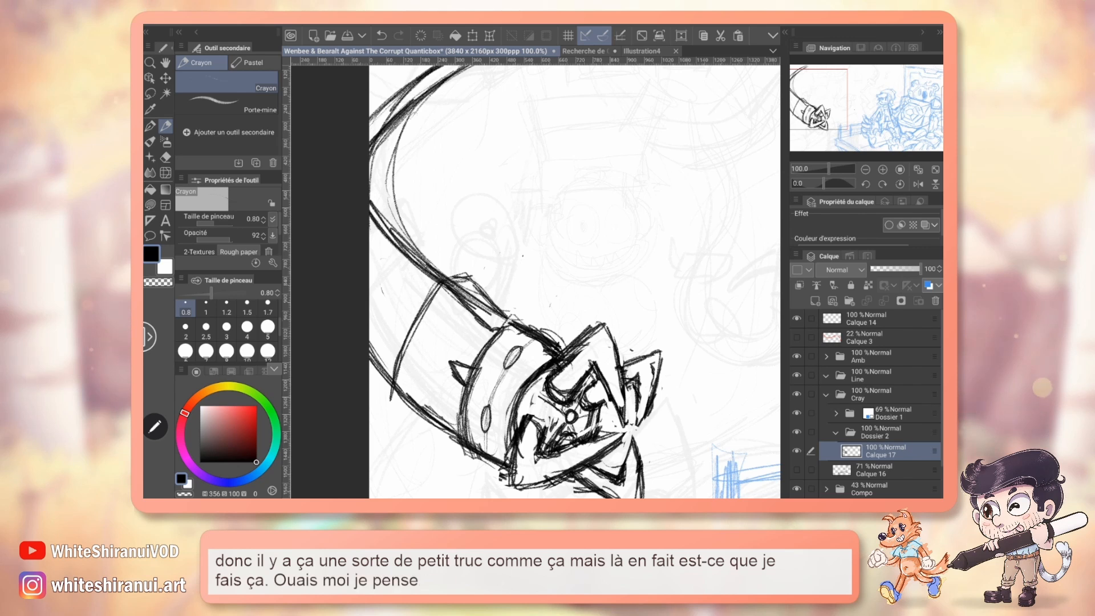
Erase the overlapping line in the first segment's raised edge, and sketch a second tentacle segment with its own raised edge and spike.
{"action": "key", "text": "e"}
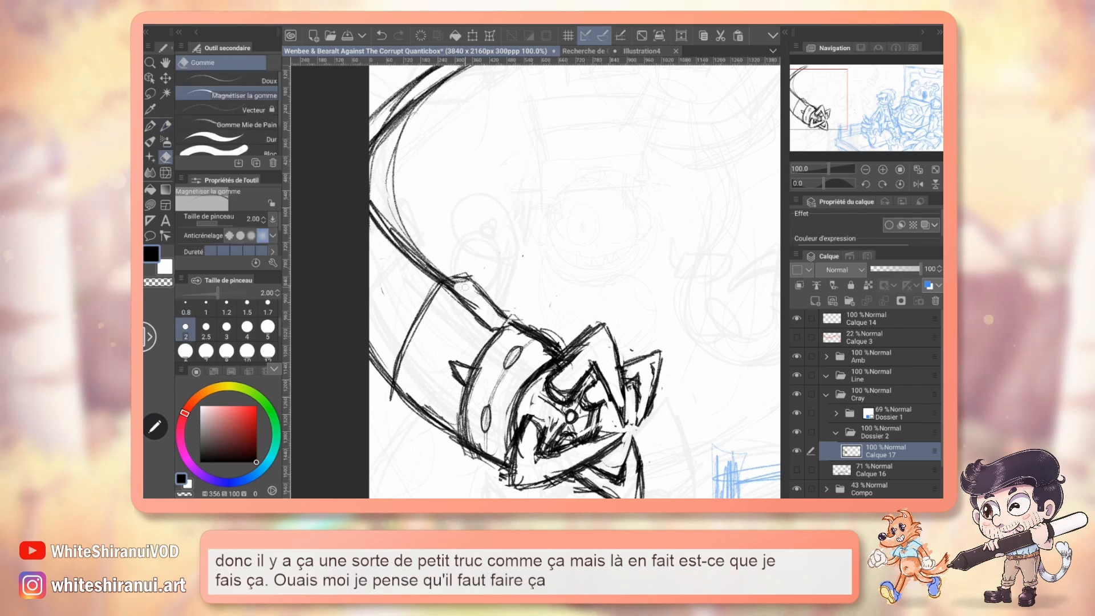
{"action": "key", "text": "p"}
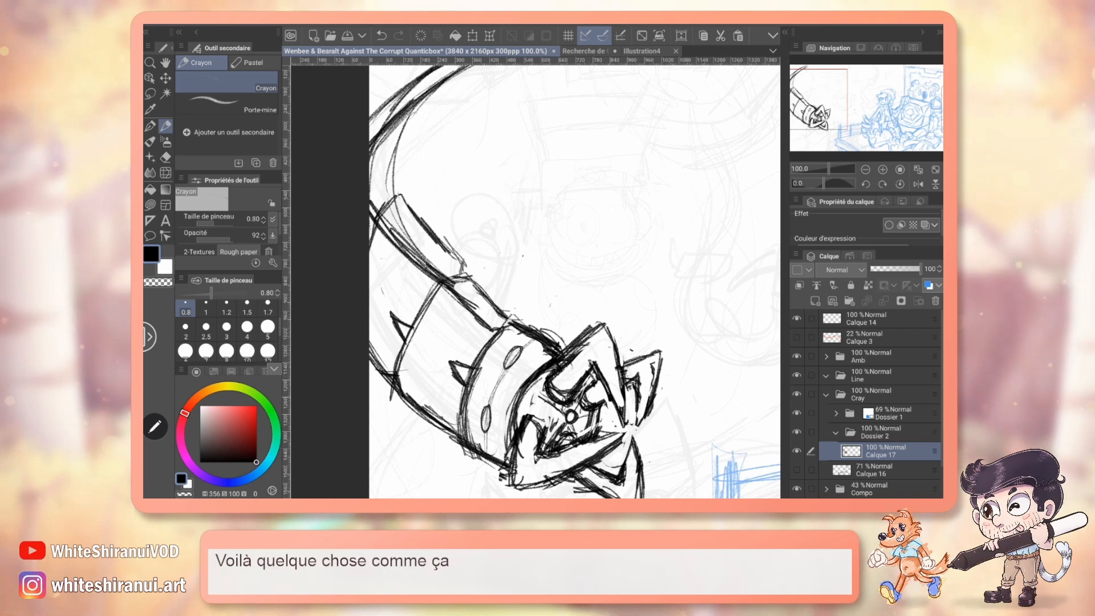
{"action": "key", "text": "e"}
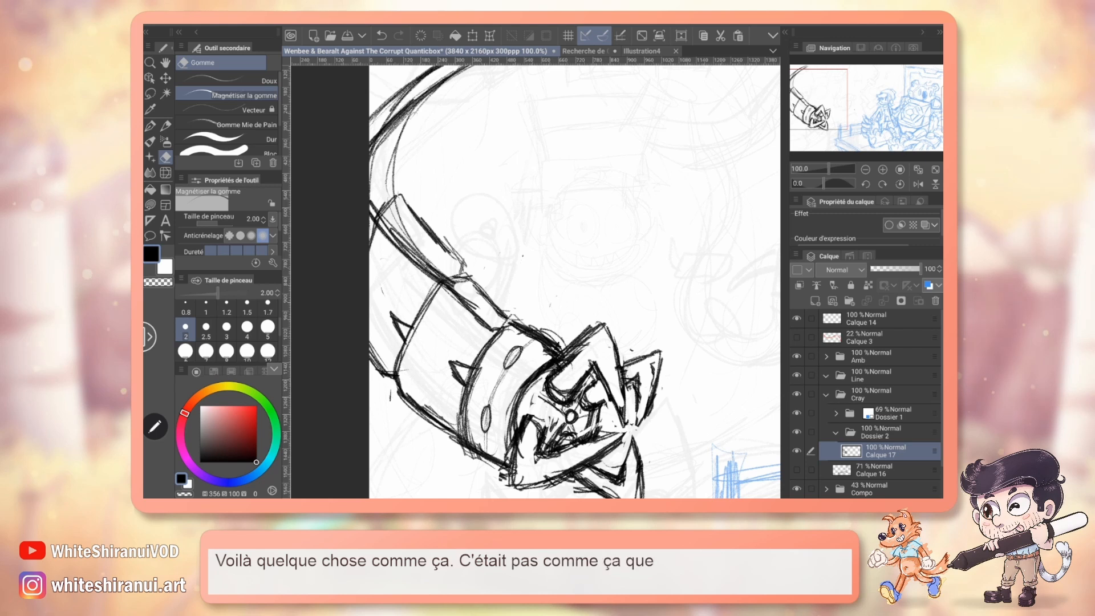
Check the segmented arms in the character design reference document, and return to the illustration.
{"action": "key", "text": "ctrl+Tab"}
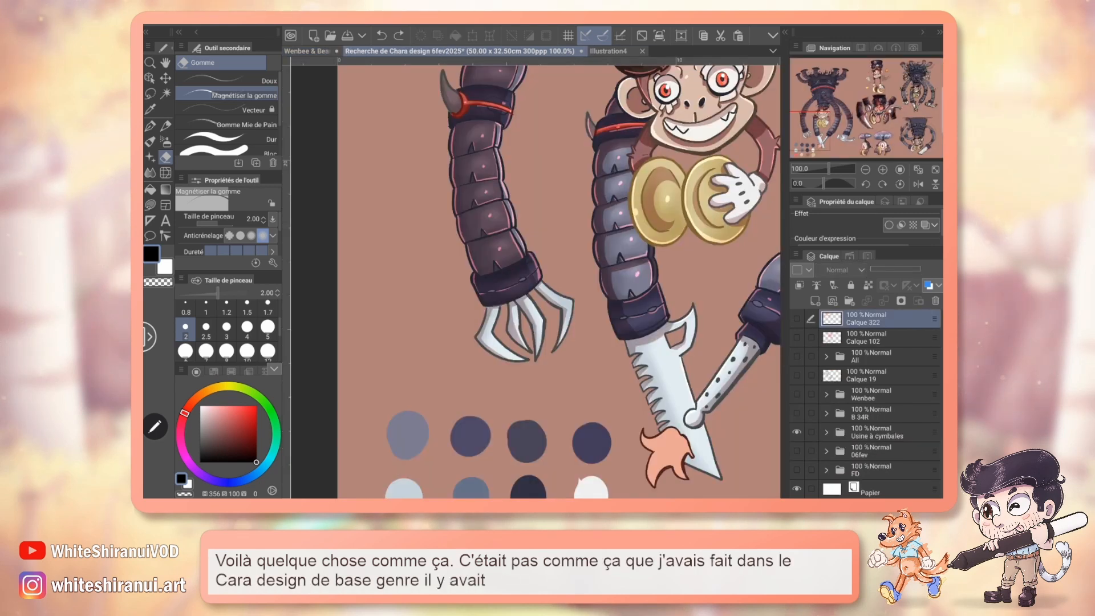
{"action": "key", "text": "ctrl+shift+Tab"}
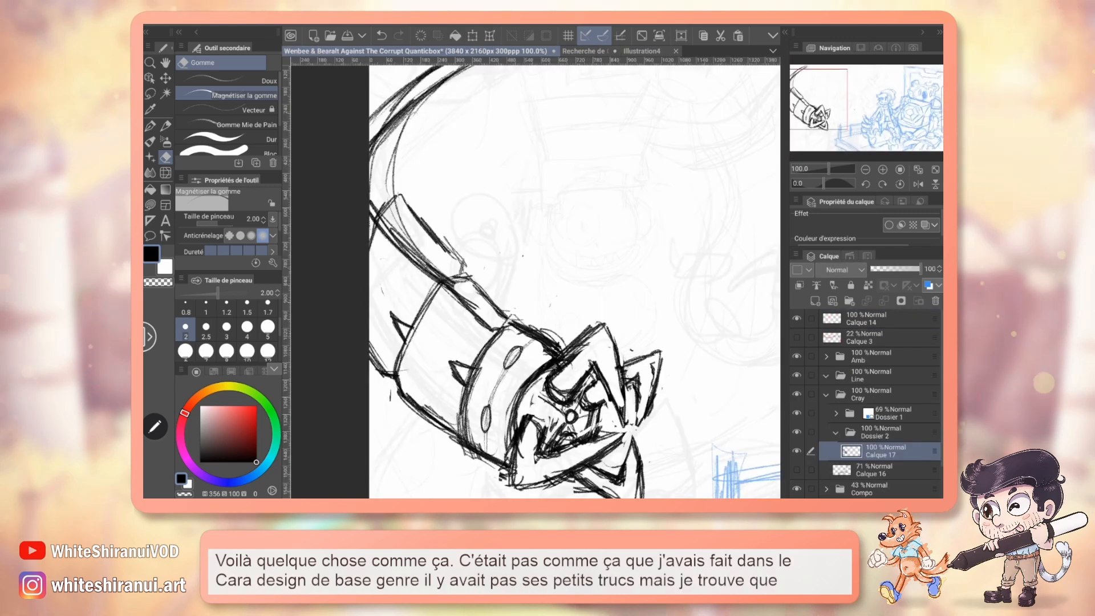
Erase the second segment's oversized raised edge, save the illustration, and redraw the edge slimmer and closer to the tentacle.
{"action": "mouse_move", "coordinate": [536, 286]}
{"action": "left_mouse_down"}
{"action": "mouse_move", "coordinate": [514, 271]}
{"action": "mouse_move", "coordinate": [513, 248]}
{"action": "mouse_move", "coordinate": [546, 277]}
{"action": "left_mouse_up"}
{"action": "key", "text": "ctrl+s"}
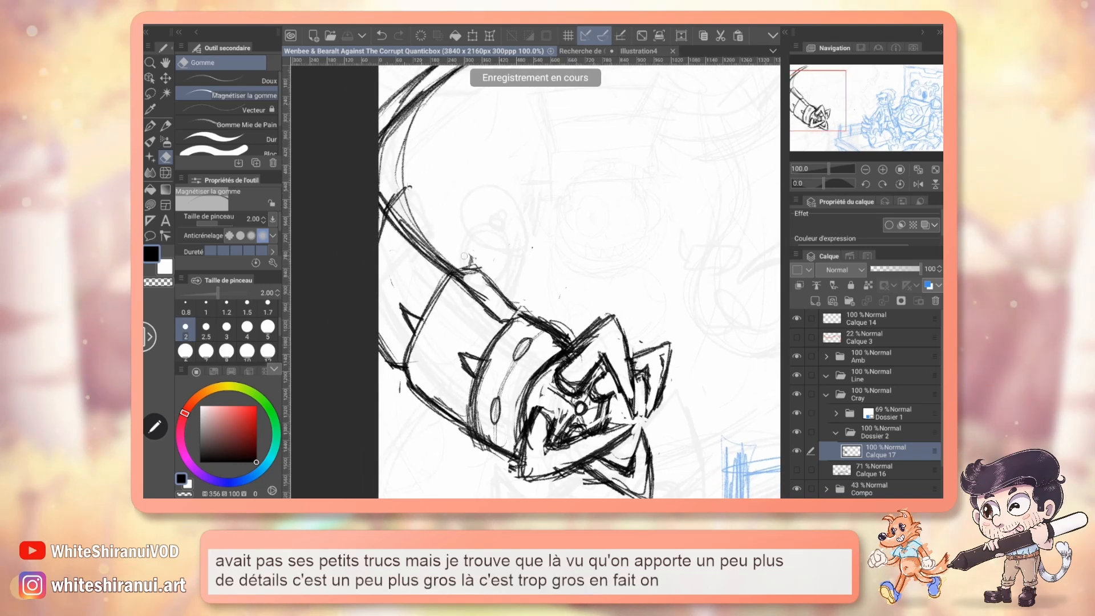
{"action": "key", "text": "p"}
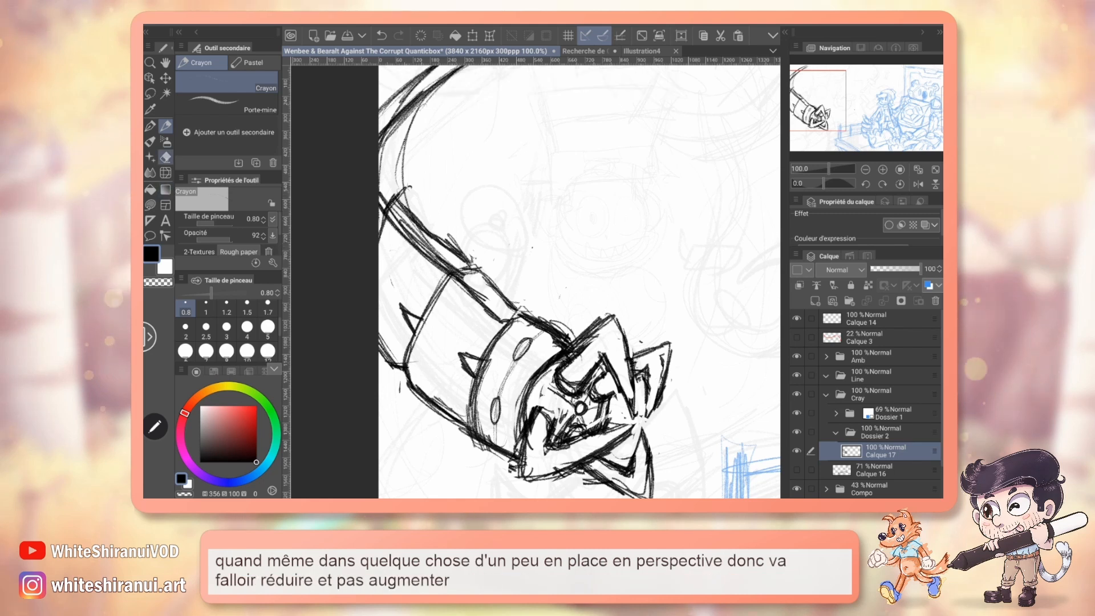
{"action": "key", "text": "e"}
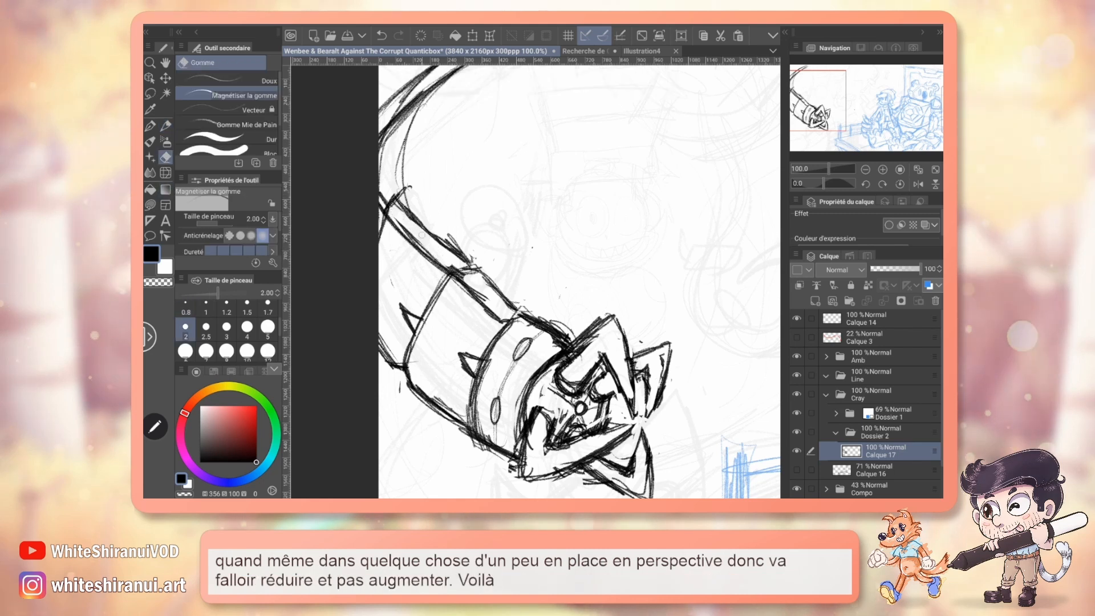
{"action": "left_click_drag", "start_coordinate": [536, 251], "coordinate": [509, 323]}
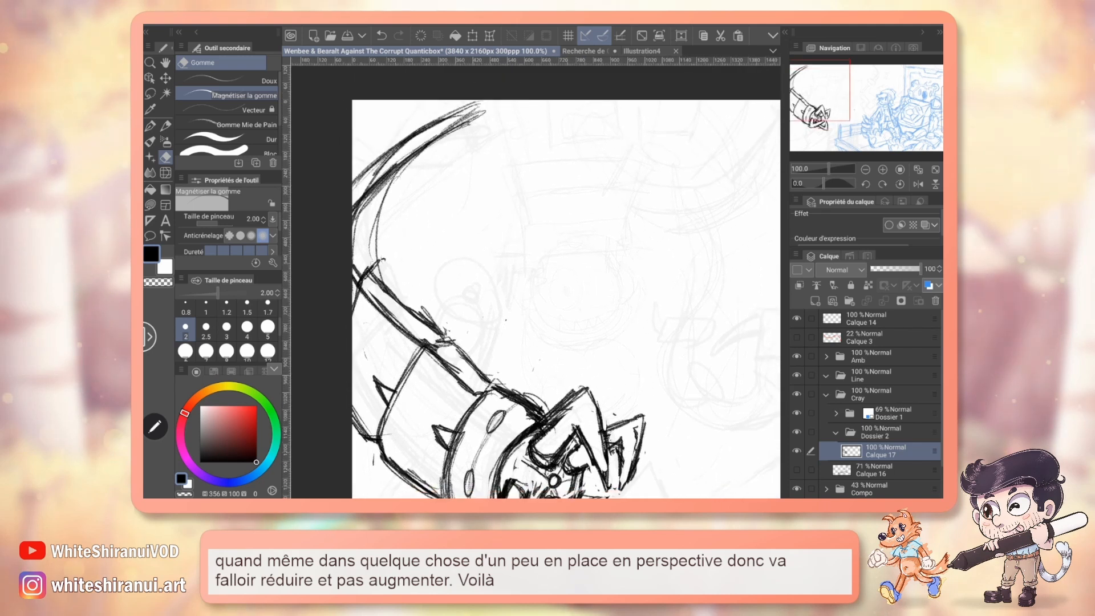
{"action": "left_click_drag", "start_coordinate": [536, 331], "coordinate": [520, 233]}
{"action": "key", "text": "p"}
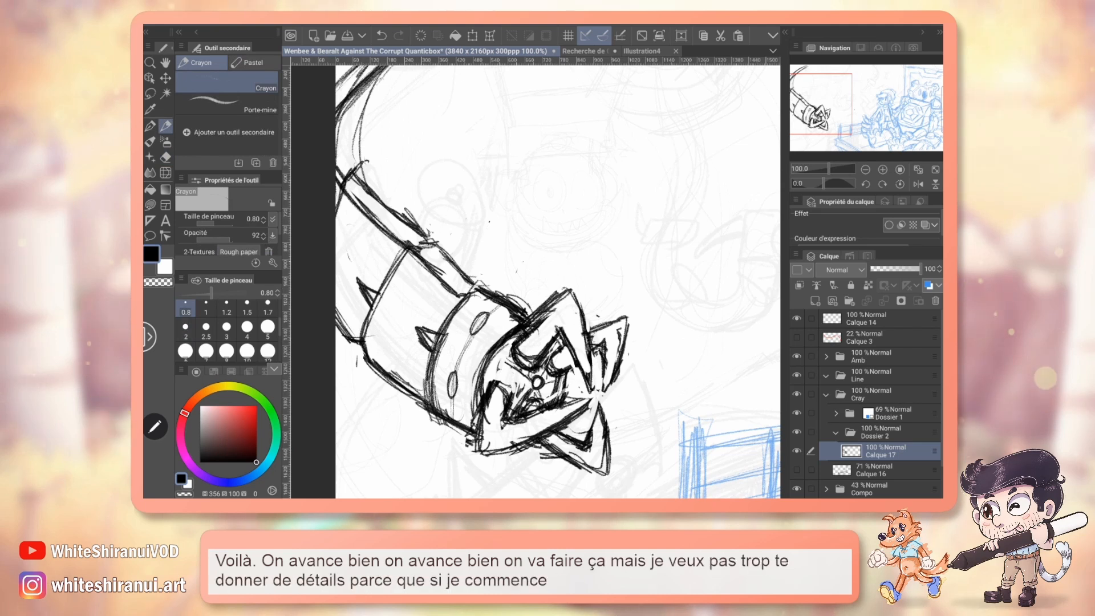
Erase the leftover curves between the second segment and the tentacle's upper arc, and return to the Crayon.
{"action": "mouse_move", "coordinate": [836, 99]}
{"action": "left_mouse_down"}
{"action": "mouse_move", "coordinate": [815, 91]}
{"action": "mouse_move", "coordinate": [835, 97]}
{"action": "left_mouse_up"}
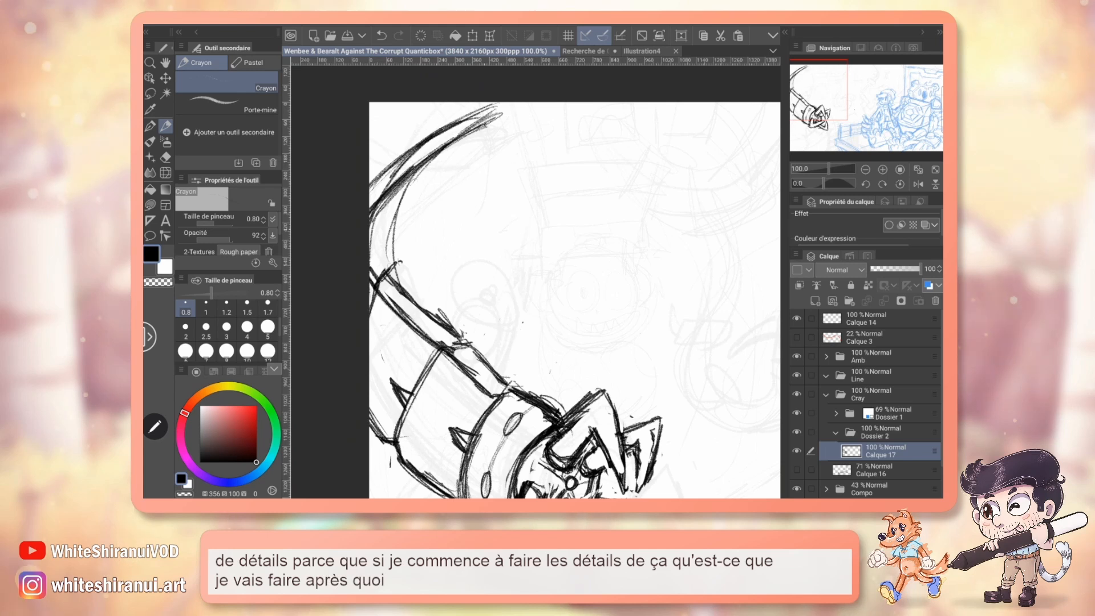
{"action": "key", "text": "e"}
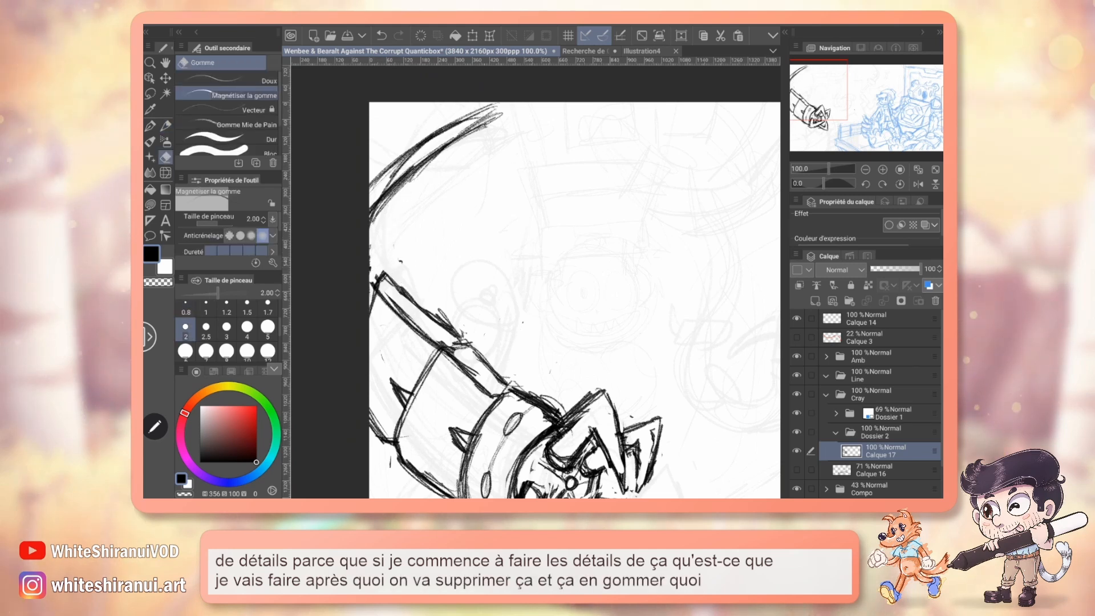
{"action": "key", "text": "p"}
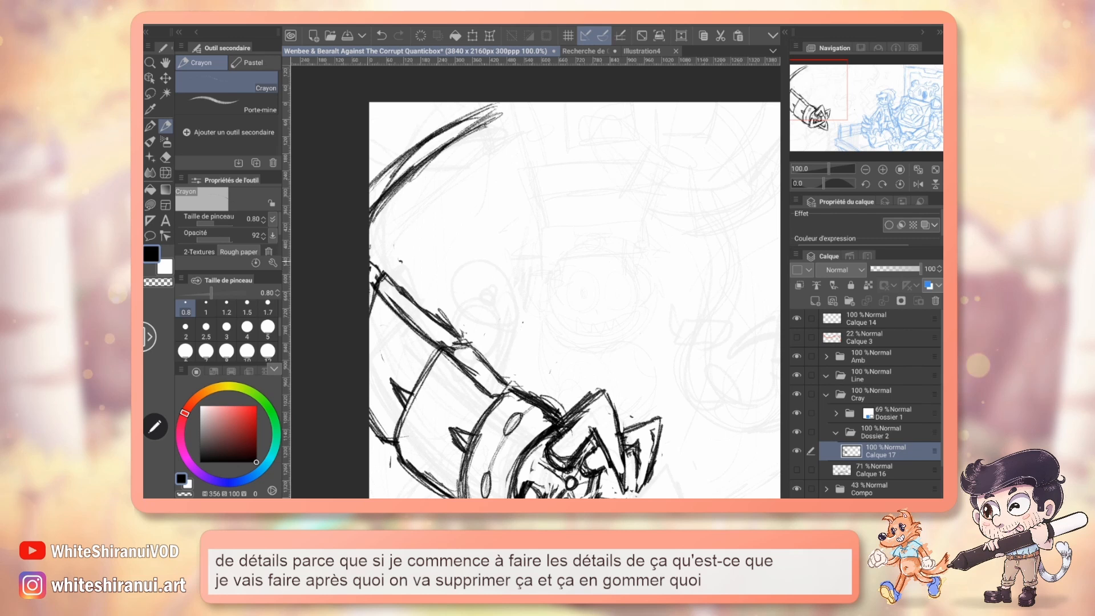
Lasso the claw tentacle and warp it with a mesh transformation, bending its claw end slightly upward and outward.
{"action": "mouse_move", "coordinate": [832, 102]}
{"action": "left_mouse_down"}
{"action": "mouse_move", "coordinate": [865, 115]}
{"action": "mouse_move", "coordinate": [837, 119]}
{"action": "left_mouse_up"}
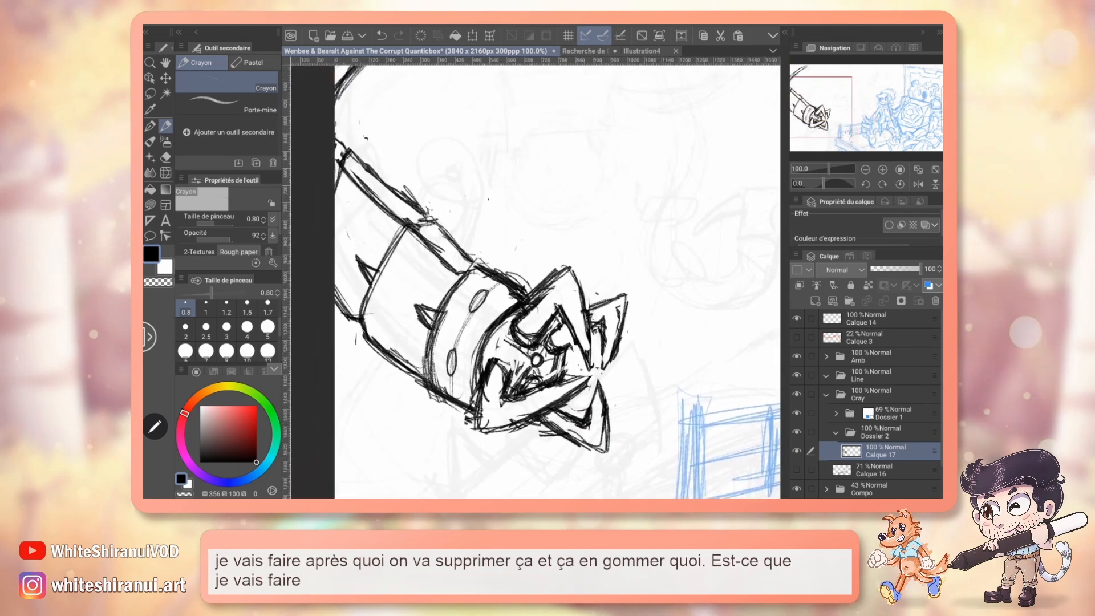
{"action": "key", "text": "ctrl+minus"}
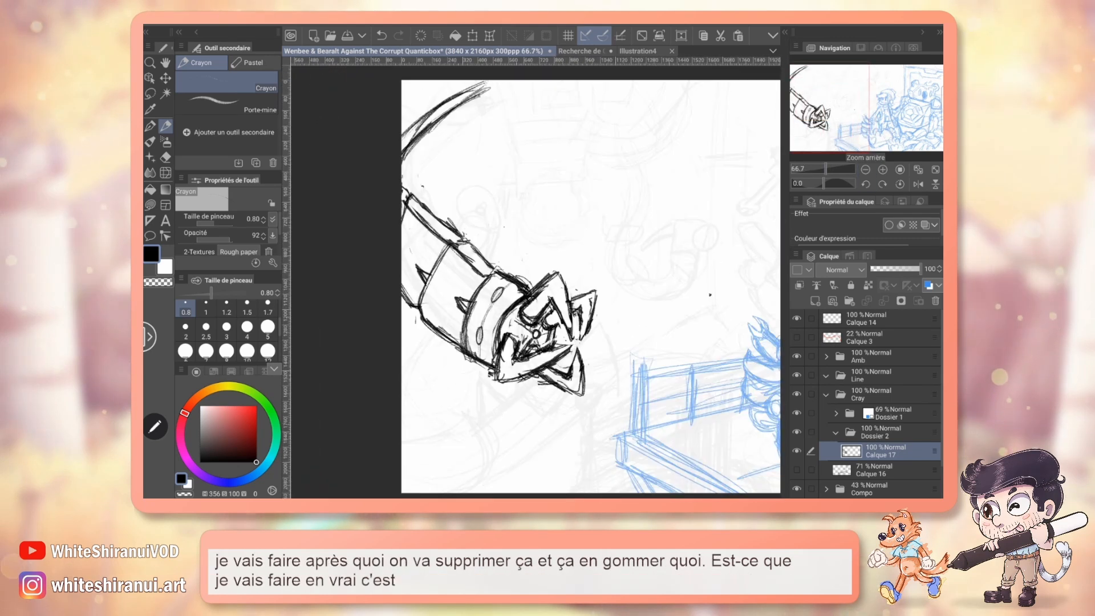
{"action": "key", "text": "m"}
{"action": "left_click_drag", "start_coordinate": [406, 175], "coordinate": [433, 372]}
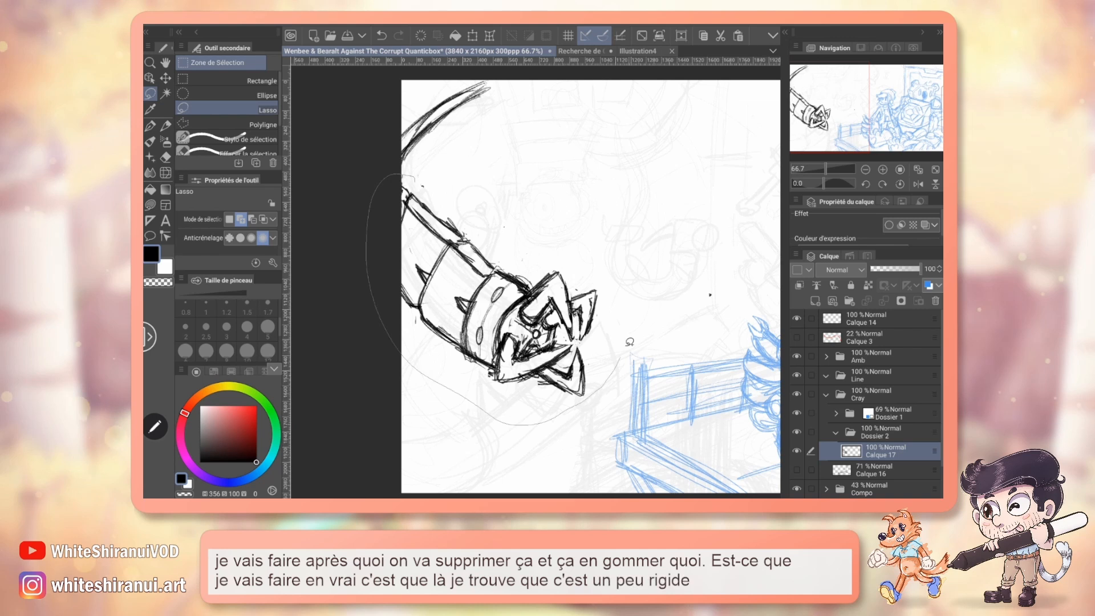
{"action": "left_click_drag", "start_coordinate": [629, 342], "coordinate": [413, 168]}
{"action": "left_click", "coordinate": [489, 36]}
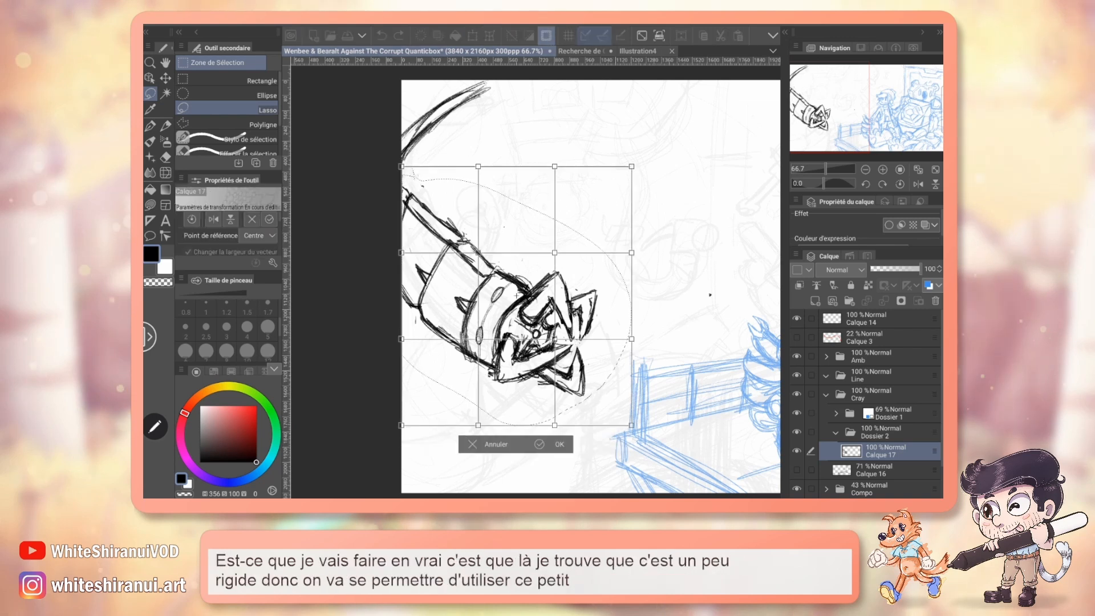
{"action": "left_click_drag", "start_coordinate": [555, 425], "coordinate": [569, 414]}
{"action": "left_click_drag", "start_coordinate": [631, 338], "coordinate": [639, 329]}
{"action": "left_click_drag", "start_coordinate": [631, 253], "coordinate": [635, 240]}
{"action": "left_click_drag", "start_coordinate": [555, 253], "coordinate": [562, 243]}
{"action": "left_click_drag", "start_coordinate": [555, 339], "coordinate": [559, 338]}
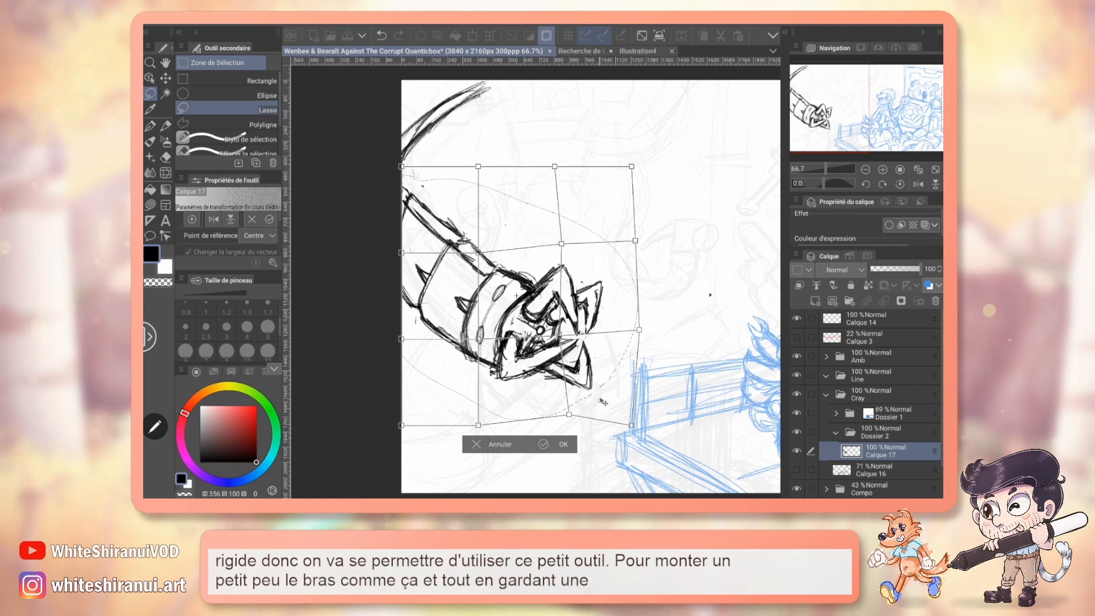
Refine the mesh around the claw to keep the arm rounded and spread the pincers outward, apply the warp and deselect.
{"action": "left_click_drag", "start_coordinate": [479, 339], "coordinate": [464, 344]}
{"action": "key", "text": "ctrl+z"}
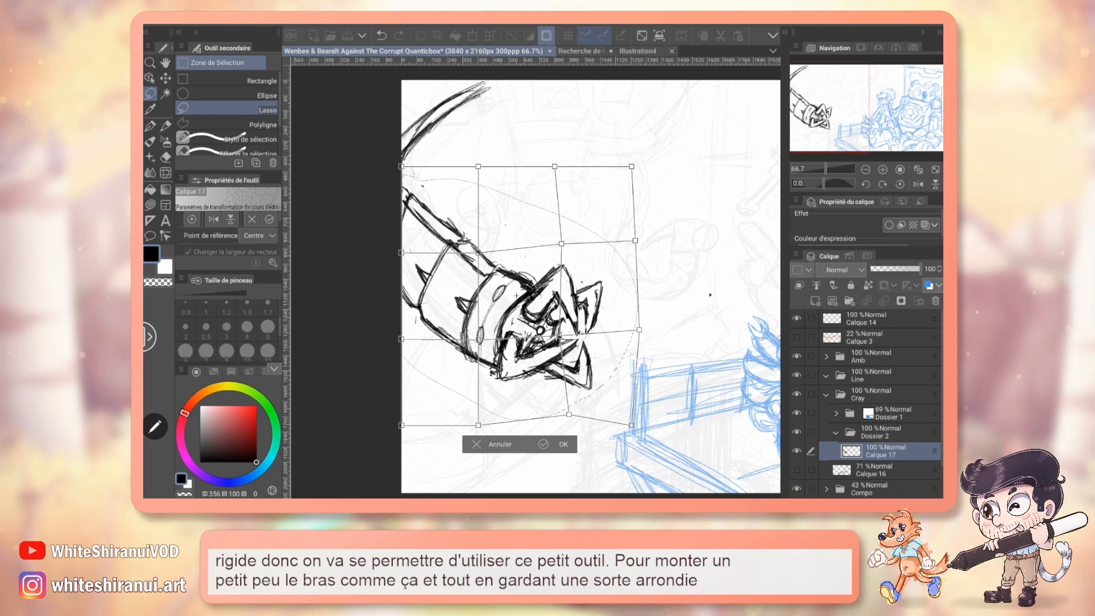
{"action": "key", "text": "ctrl+z"}
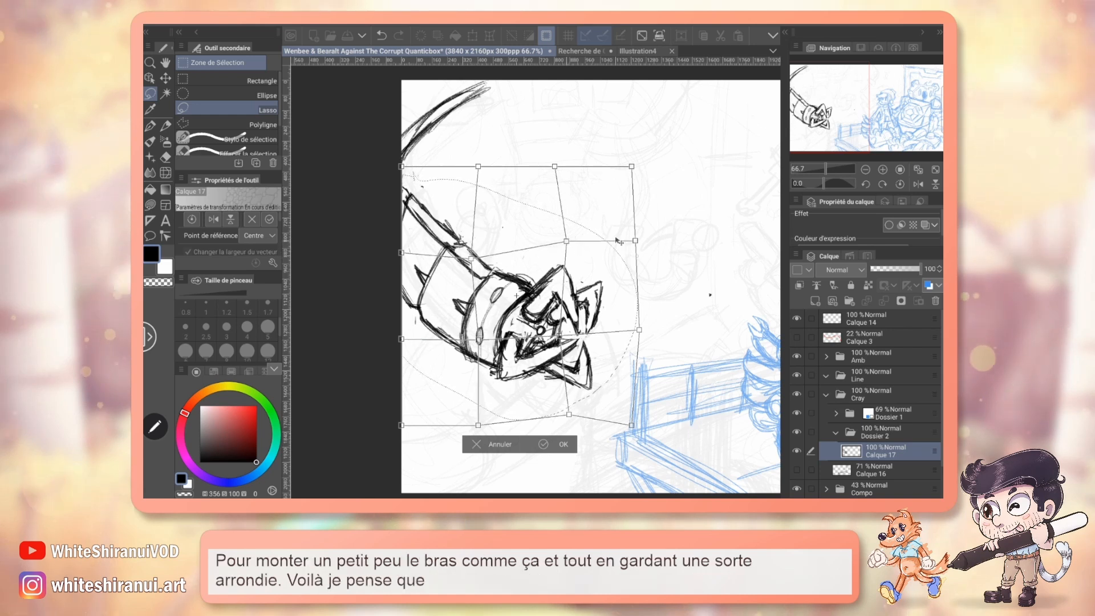
{"action": "left_click_drag", "start_coordinate": [635, 241], "coordinate": [642, 243]}
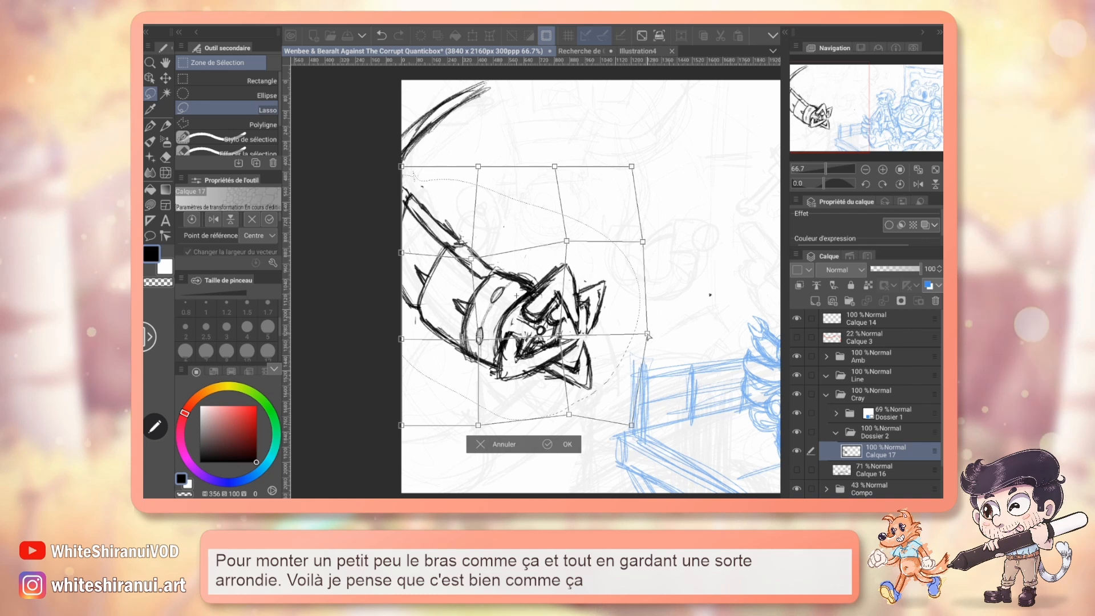
{"action": "left_click_drag", "start_coordinate": [639, 330], "coordinate": [647, 336]}
{"action": "left_click_drag", "start_coordinate": [632, 425], "coordinate": [635, 429]}
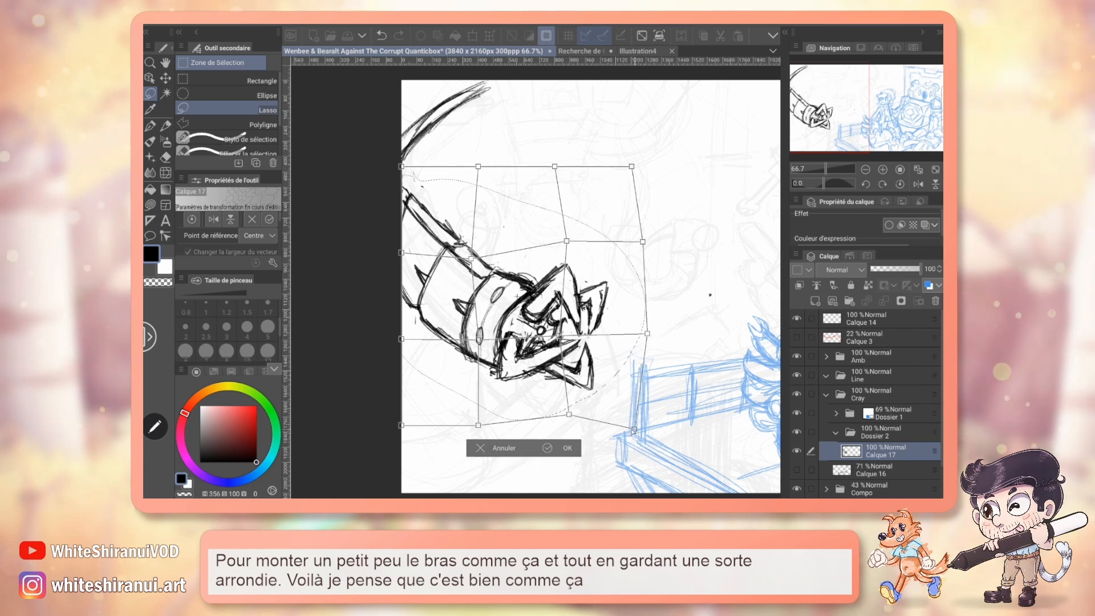
{"action": "left_click_drag", "start_coordinate": [569, 415], "coordinate": [572, 421]}
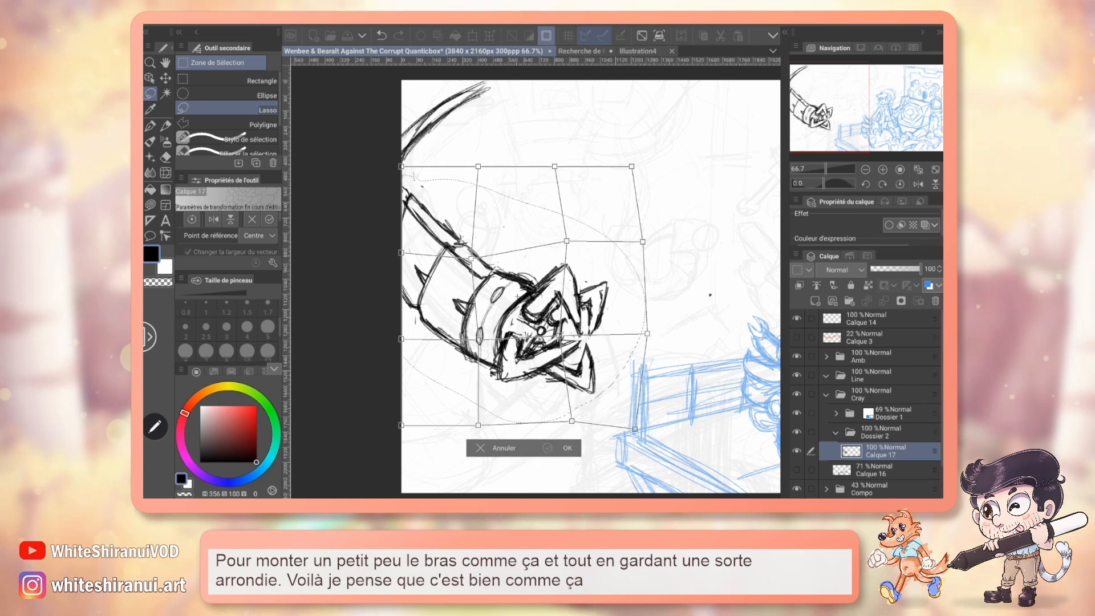
{"action": "key", "text": "Return"}
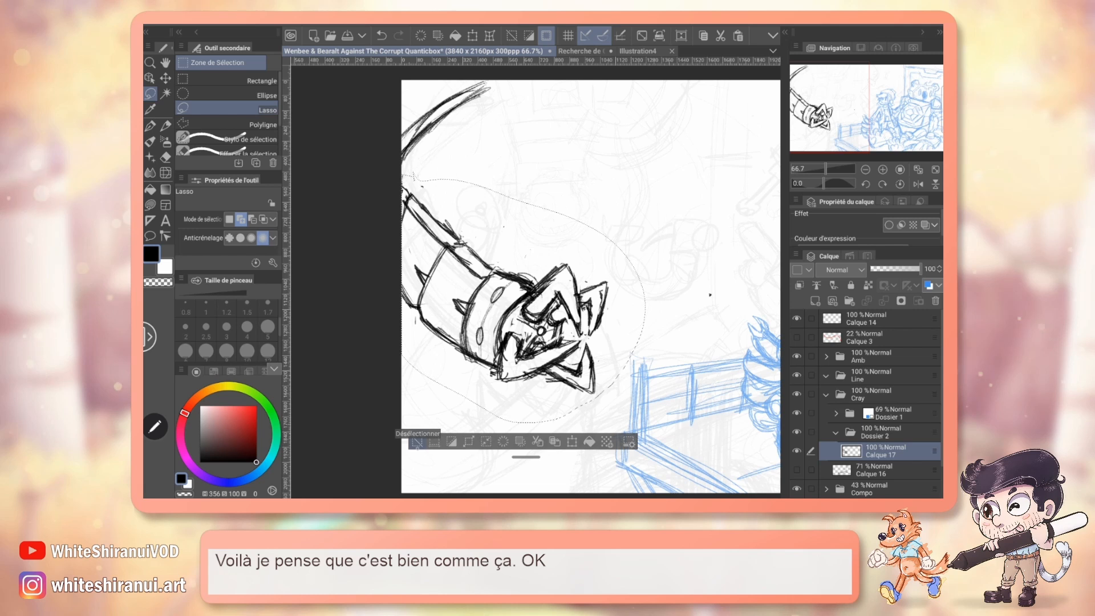
{"action": "left_click", "coordinate": [418, 442]}
Erase the loose arc strokes above the claw tentacle at the canvas's upper-left corner.
{"action": "mouse_move", "coordinate": [536, 285]}
{"action": "left_mouse_down"}
{"action": "mouse_move", "coordinate": [526, 315]}
{"action": "mouse_move", "coordinate": [532, 241]}
{"action": "mouse_move", "coordinate": [525, 302]}
{"action": "mouse_move", "coordinate": [514, 271]}
{"action": "mouse_move", "coordinate": [346, 292]}
{"action": "left_mouse_up"}
{"action": "left_click_drag", "start_coordinate": [885, 102], "coordinate": [852, 89]}
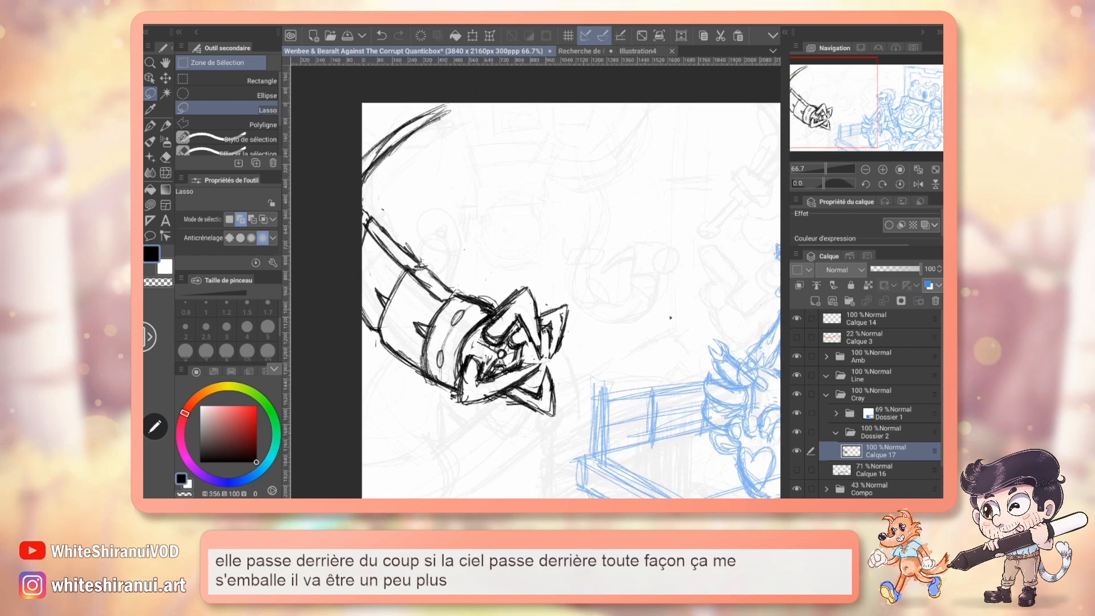
{"action": "key", "text": "e"}
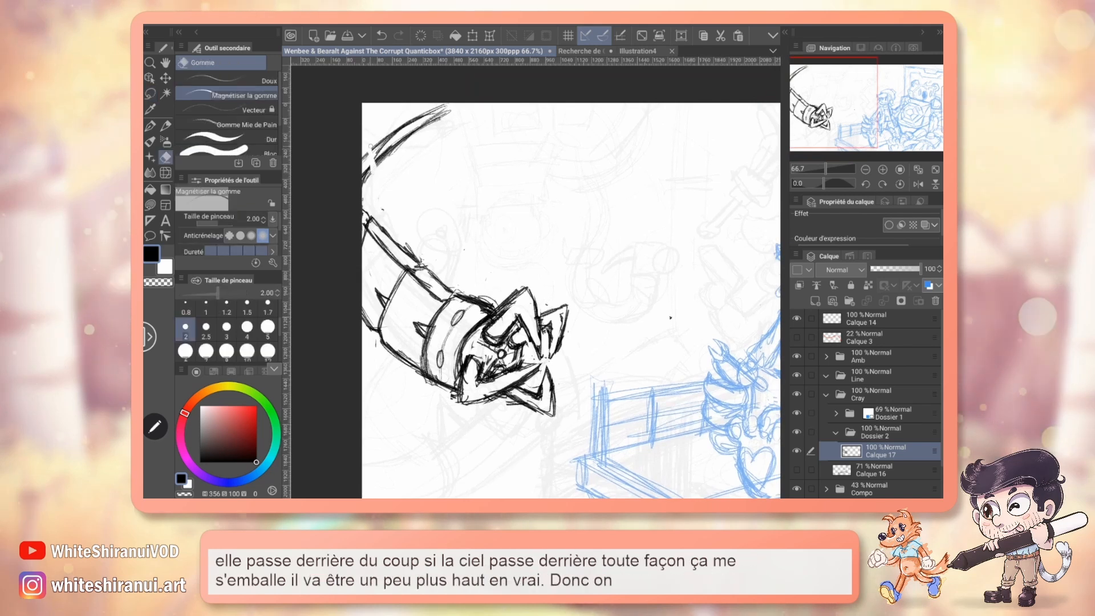
{"action": "left_click_drag", "start_coordinate": [394, 143], "coordinate": [410, 135]}
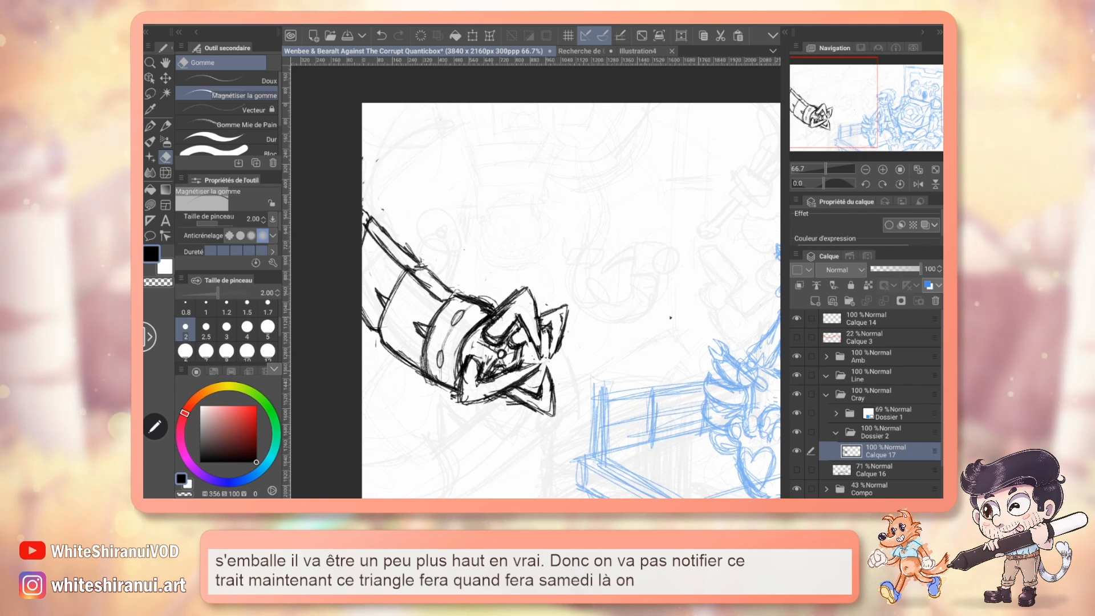
{"action": "mouse_move", "coordinate": [671, 318]}
{"action": "left_mouse_down"}
{"action": "mouse_move", "coordinate": [552, 357]}
{"action": "mouse_move", "coordinate": [552, 336]}
{"action": "mouse_move", "coordinate": [590, 288]}
{"action": "mouse_move", "coordinate": [614, 280]}
{"action": "mouse_move", "coordinate": [631, 220]}
{"action": "mouse_move", "coordinate": [649, 200]}
{"action": "left_mouse_up"}
{"action": "key", "text": "p"}
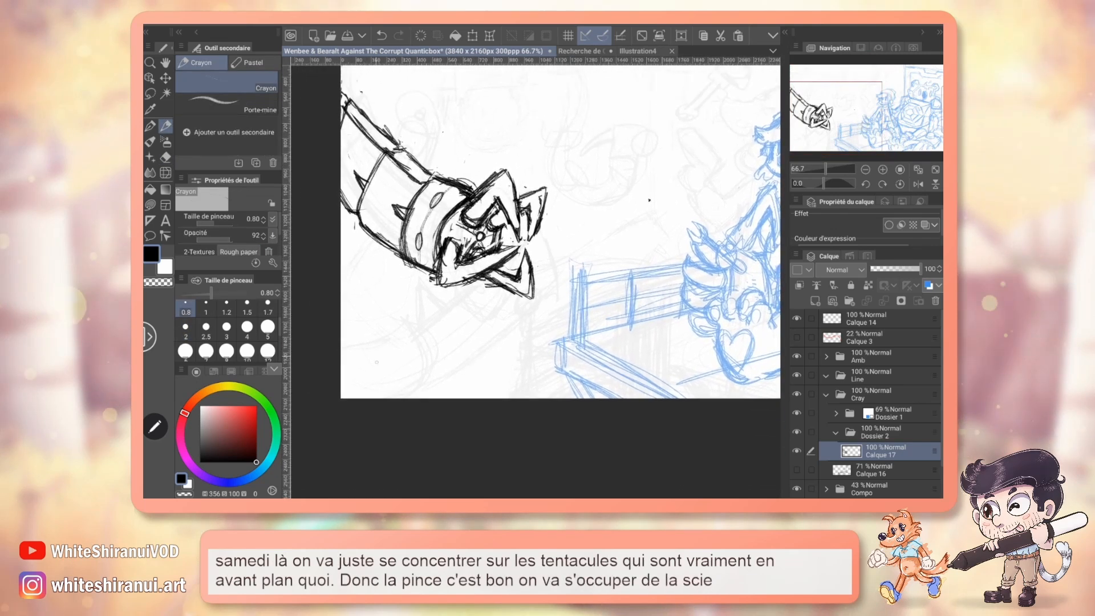
{"action": "mouse_move", "coordinate": [357, 344]}
{"action": "left_mouse_down"}
{"action": "mouse_move", "coordinate": [390, 394]}
{"action": "mouse_move", "coordinate": [375, 327]}
{"action": "left_mouse_up"}
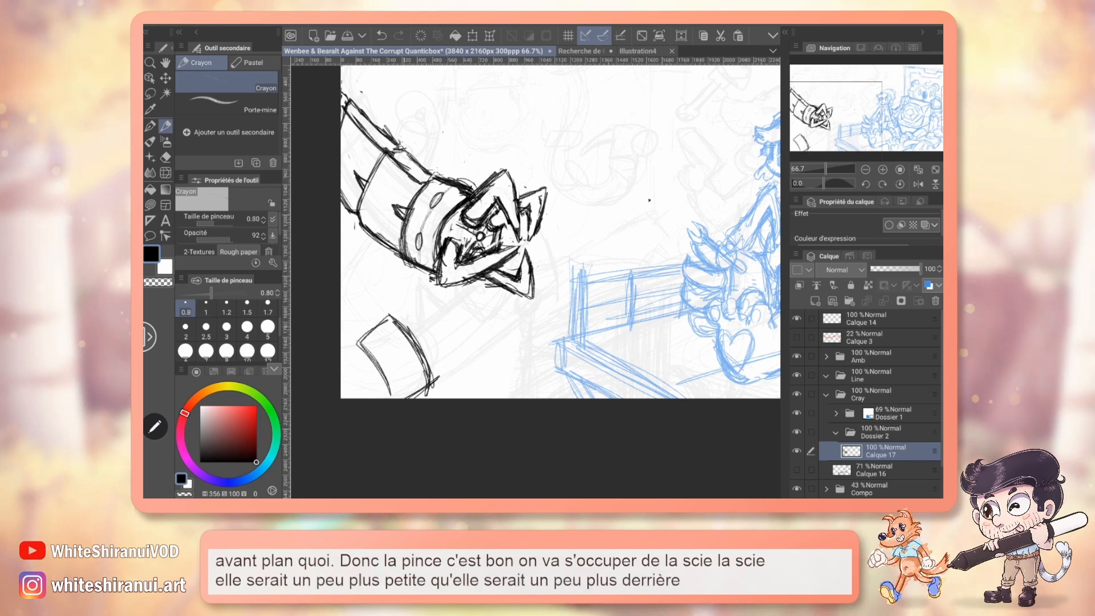
{"action": "left_click_drag", "start_coordinate": [464, 318], "coordinate": [417, 351]}
{"action": "left_click_drag", "start_coordinate": [624, 205], "coordinate": [404, 372]}
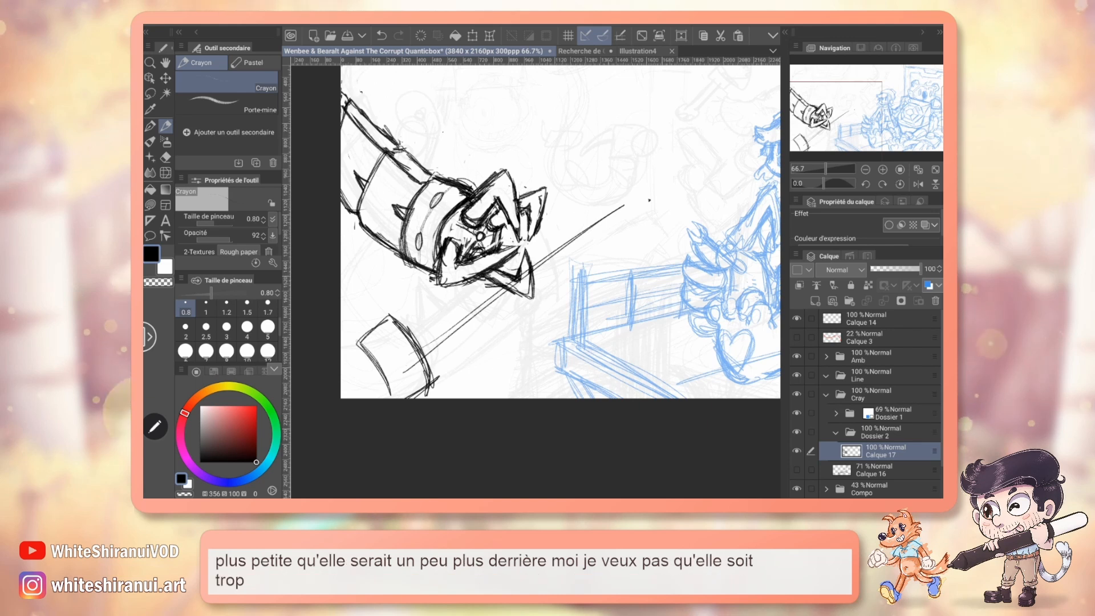
{"action": "key", "text": "ctrl+z"}
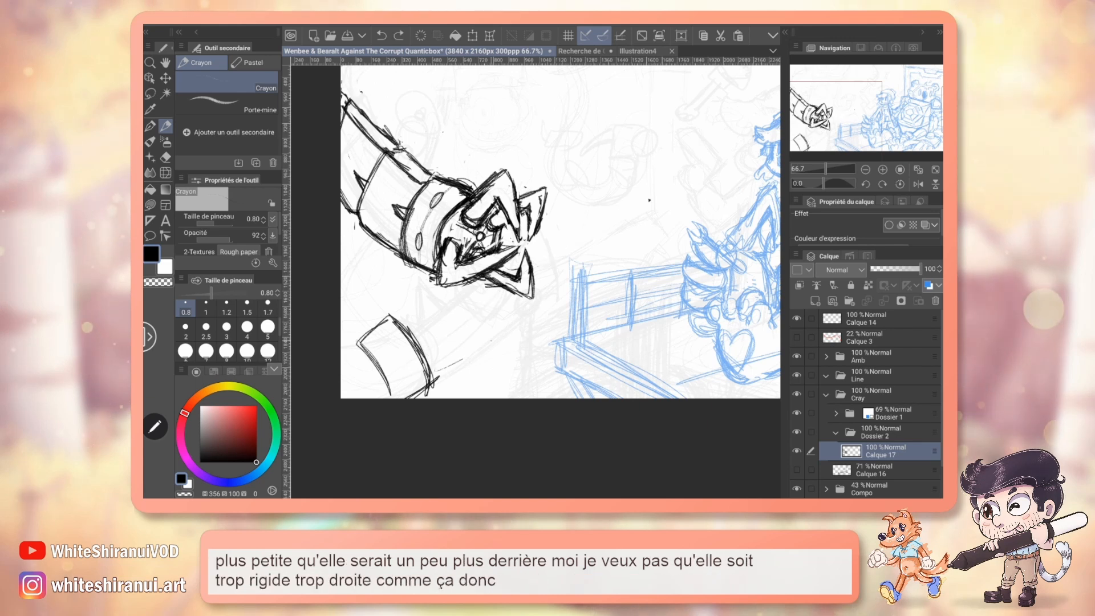
{"action": "mouse_move", "coordinate": [533, 306]}
{"action": "left_mouse_down"}
{"action": "mouse_move", "coordinate": [446, 370]}
{"action": "mouse_move", "coordinate": [571, 233]}
{"action": "left_mouse_up"}
{"action": "left_click_drag", "start_coordinate": [489, 348], "coordinate": [572, 245]}
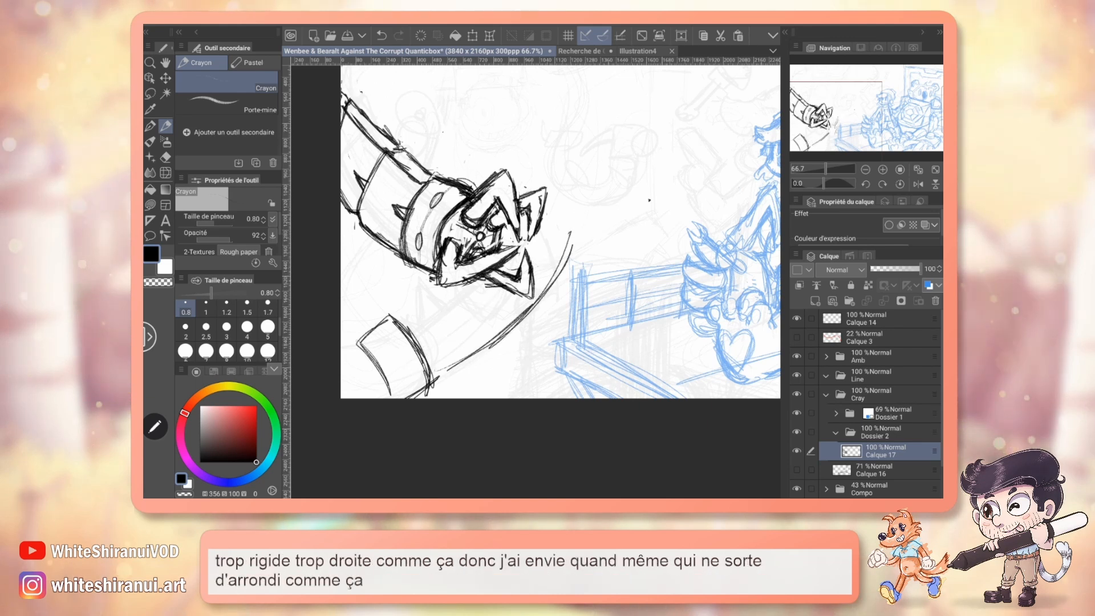
{"action": "left_click_drag", "start_coordinate": [851, 128], "coordinate": [851, 124]}
{"action": "key", "text": "ctrl+z"}
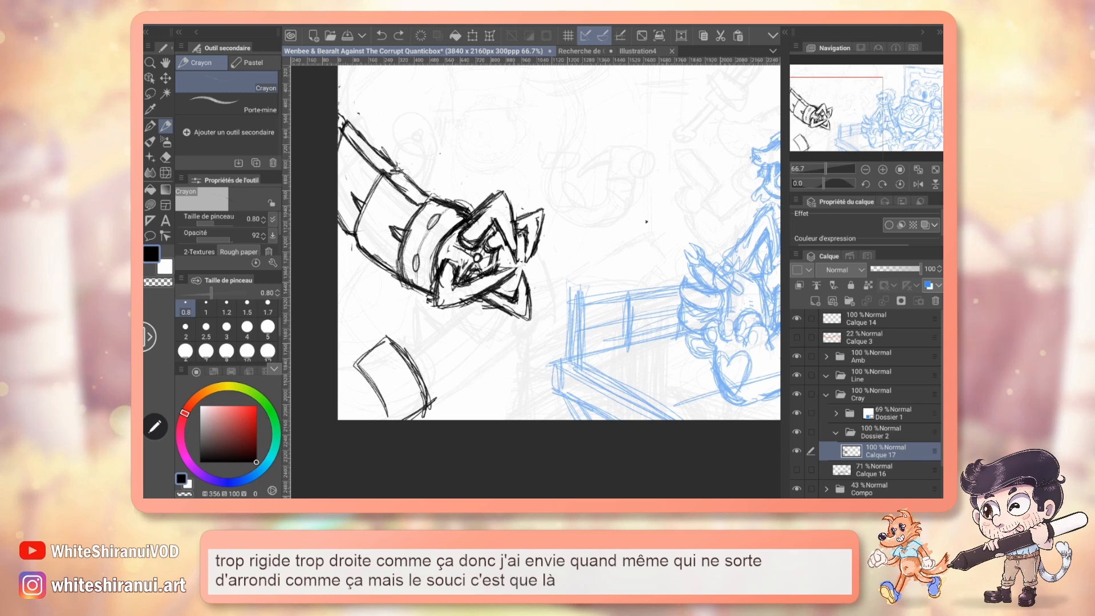
{"action": "key", "text": "ctrl+z"}
Add a new raster layer and place it directly below the claw tentacle's layer.
{"action": "left_click", "coordinate": [815, 301]}
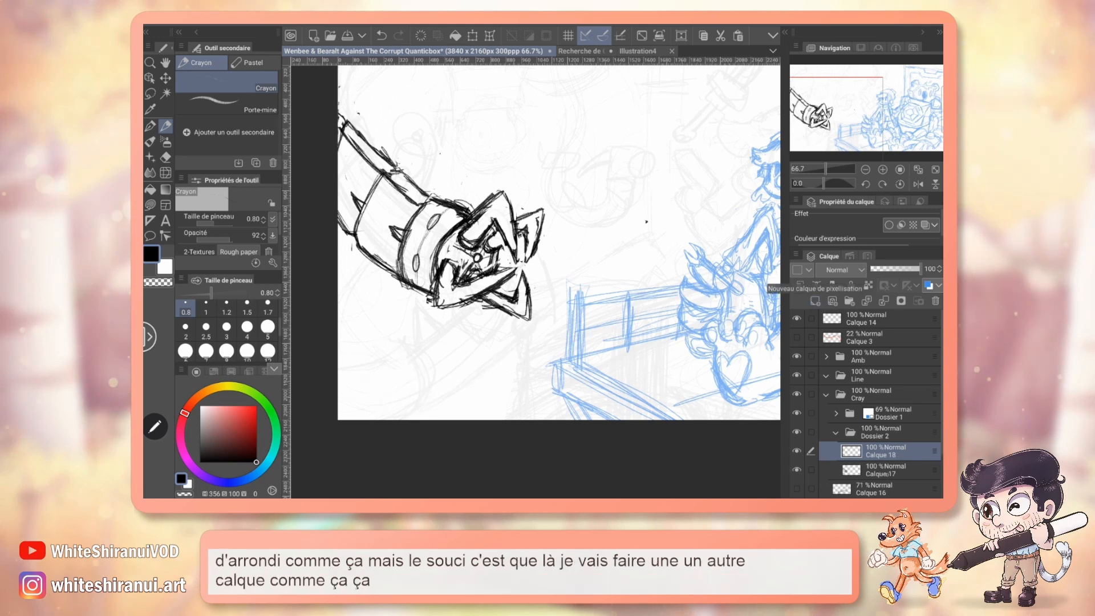
{"action": "left_click_drag", "start_coordinate": [890, 470], "coordinate": [889, 440]}
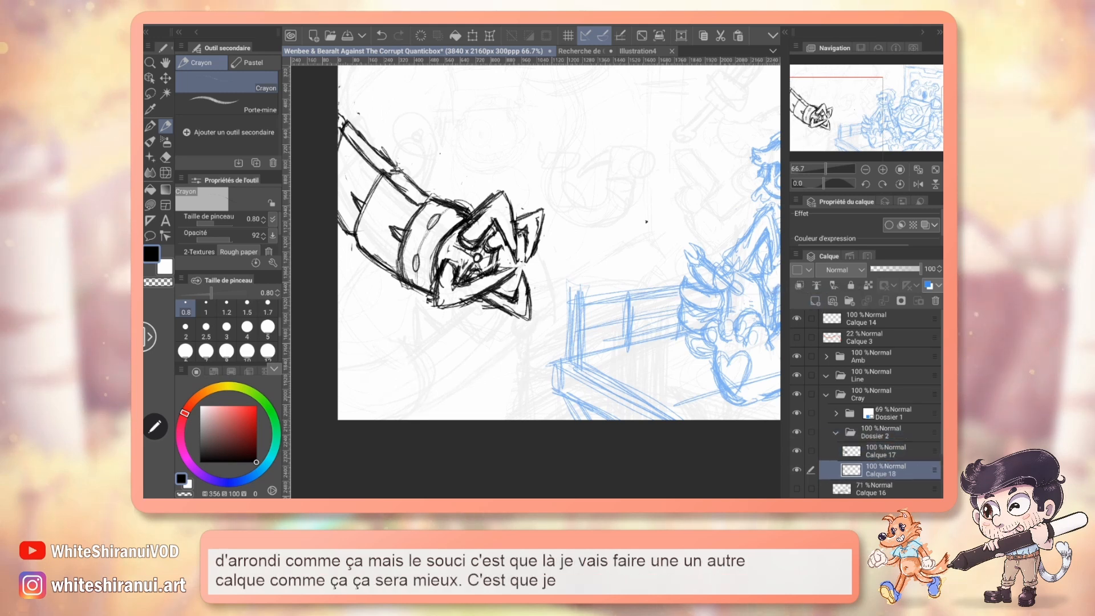
{"action": "left_click_drag", "start_coordinate": [361, 420], "coordinate": [468, 358]}
{"action": "mouse_move", "coordinate": [421, 387]}
{"action": "left_mouse_down"}
{"action": "mouse_move", "coordinate": [496, 325]}
{"action": "mouse_move", "coordinate": [537, 270]}
{"action": "mouse_move", "coordinate": [562, 285]}
{"action": "mouse_move", "coordinate": [571, 311]}
{"action": "left_mouse_up"}
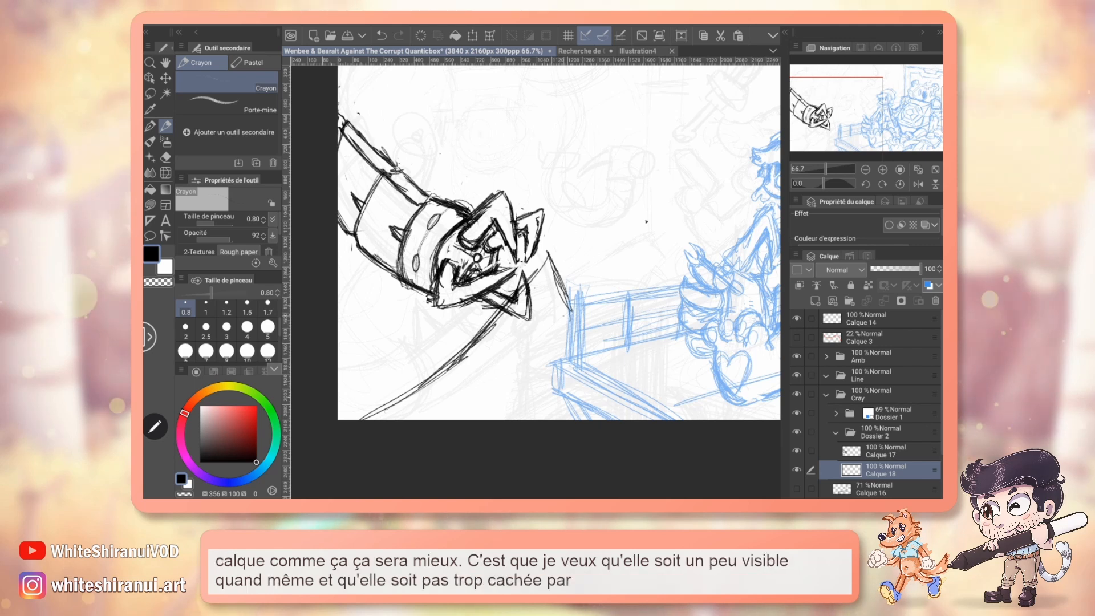
{"action": "key", "text": "ctrl+z"}
{"action": "key", "text": "ctrl+z"}
{"action": "key", "text": "ctrl+z"}
{"action": "key", "text": "ctrl+z"}
{"action": "key", "text": "ctrl+z"}
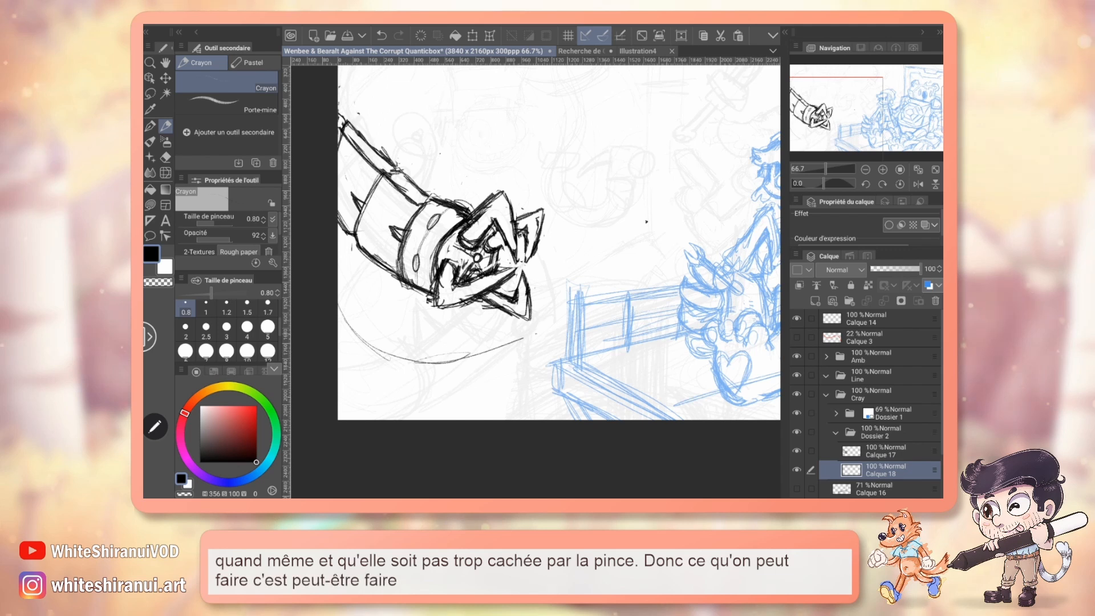
Sketch a broad curved saw blade rising from below the claw across the fence, and erase the lower end of its outer edge.
{"action": "mouse_move", "coordinate": [479, 358]}
{"action": "left_mouse_down"}
{"action": "mouse_move", "coordinate": [537, 332]}
{"action": "mouse_move", "coordinate": [596, 277]}
{"action": "left_mouse_up"}
{"action": "left_click_drag", "start_coordinate": [564, 311], "coordinate": [610, 262]}
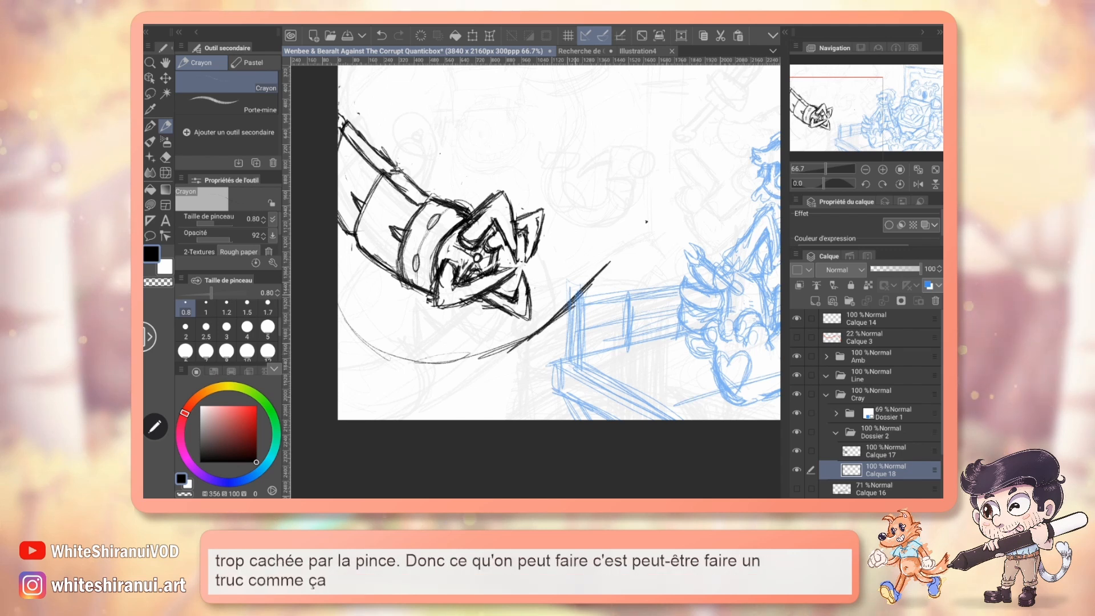
{"action": "left_click_drag", "start_coordinate": [652, 197], "coordinate": [564, 373]}
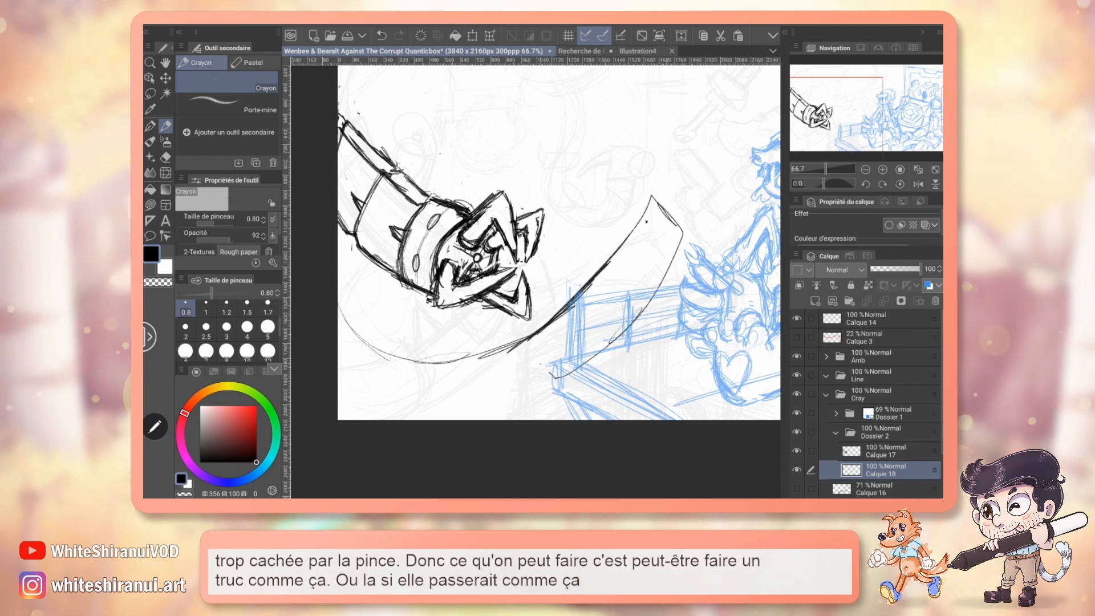
{"action": "left_click_drag", "start_coordinate": [515, 335], "coordinate": [562, 381]}
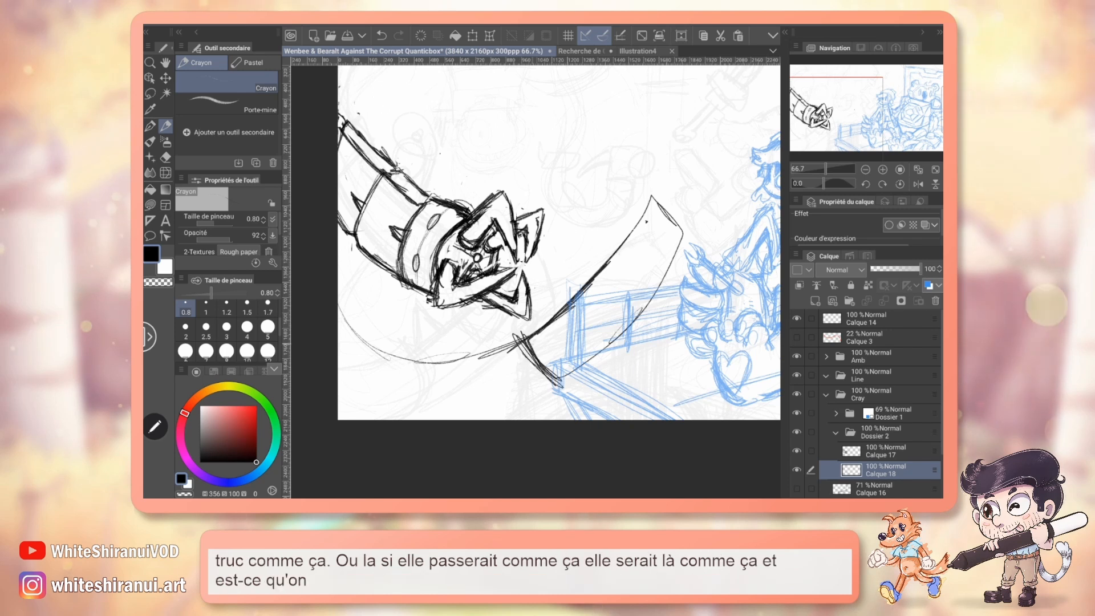
{"action": "mouse_move", "coordinate": [570, 257]}
{"action": "left_mouse_down"}
{"action": "mouse_move", "coordinate": [469, 394]}
{"action": "mouse_move", "coordinate": [430, 322]}
{"action": "mouse_move", "coordinate": [482, 272]}
{"action": "left_mouse_up"}
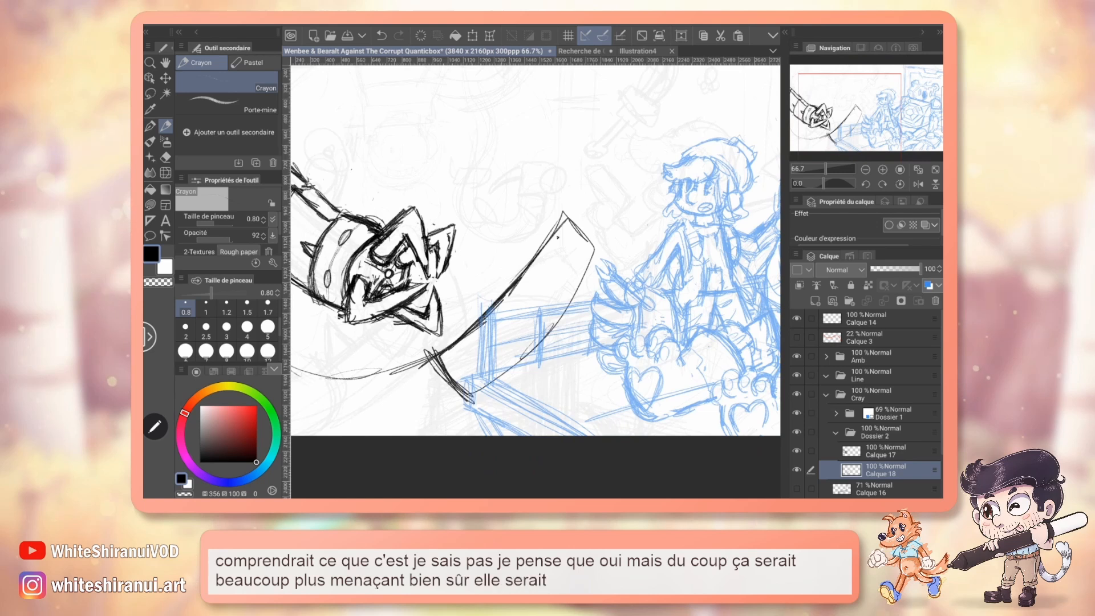
{"action": "key", "text": "e"}
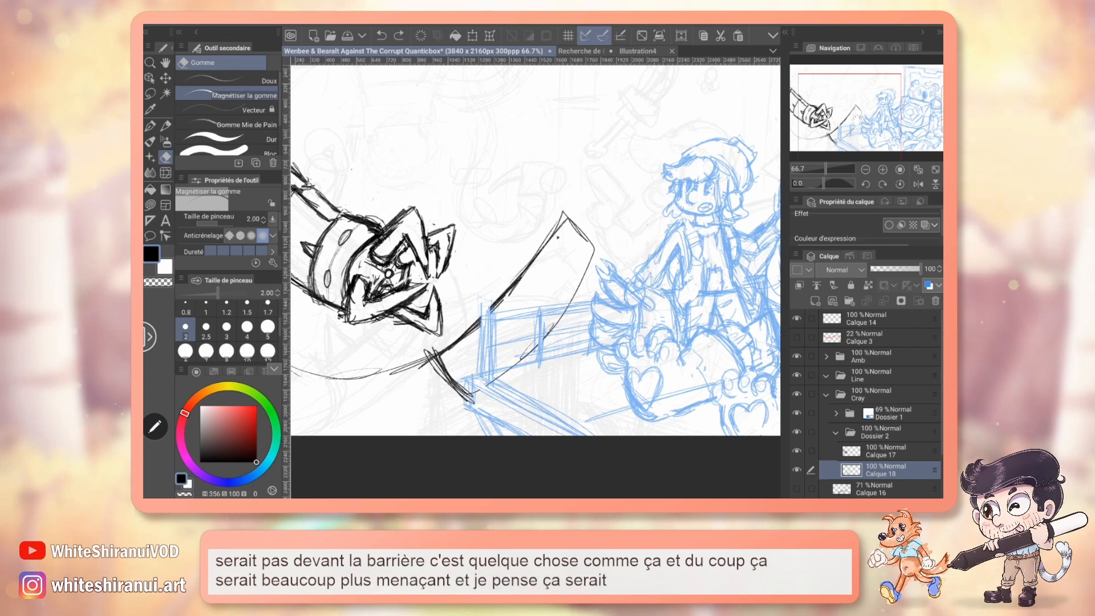
Sketch a cylindrical joint around the saw blade's base with the Crayon, and give the blade's outer edge a doubled, thicker contour.
{"action": "left_click_drag", "start_coordinate": [536, 285], "coordinate": [590, 238]}
{"action": "key", "text": "p"}
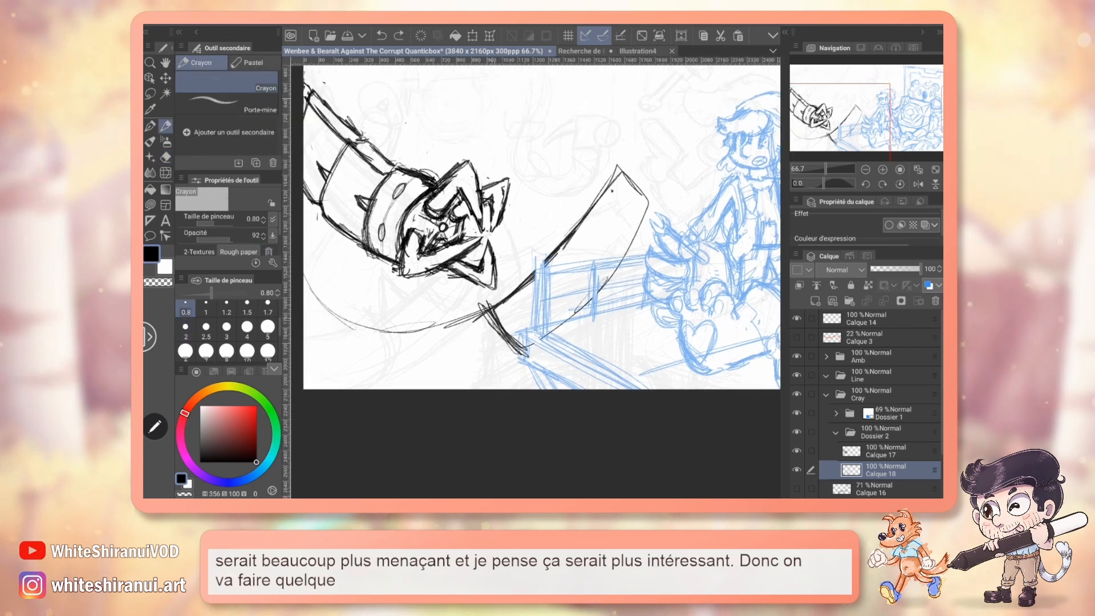
{"action": "key", "text": "p"}
{"action": "key", "text": "p"}
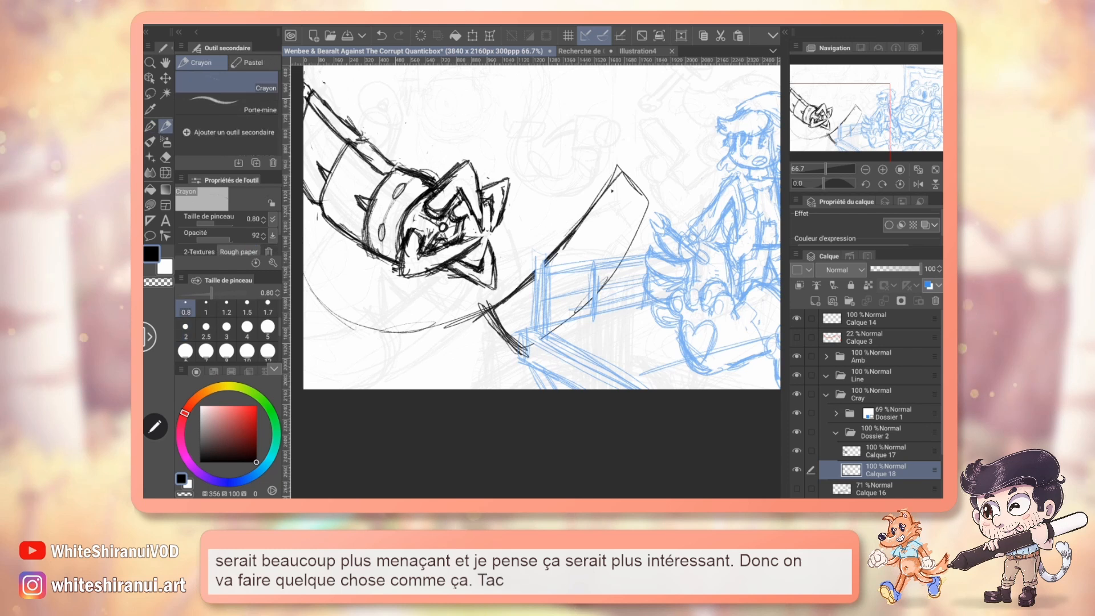
{"action": "left_click_drag", "start_coordinate": [458, 308], "coordinate": [479, 365]}
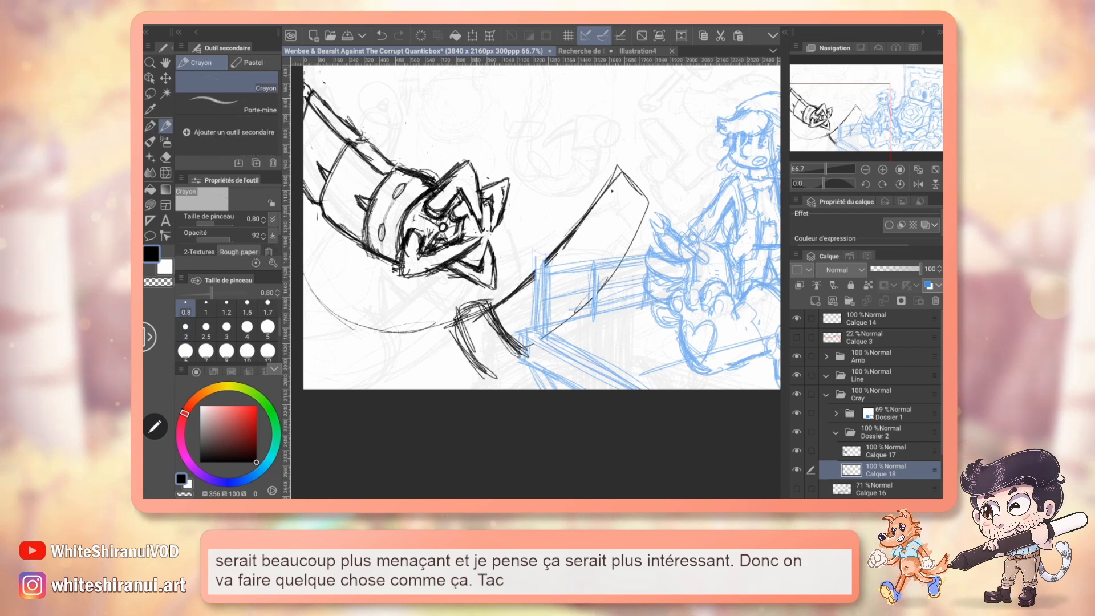
{"action": "mouse_move", "coordinate": [452, 331]}
{"action": "left_mouse_down"}
{"action": "mouse_move", "coordinate": [482, 379]}
{"action": "mouse_move", "coordinate": [508, 388]}
{"action": "left_mouse_up"}
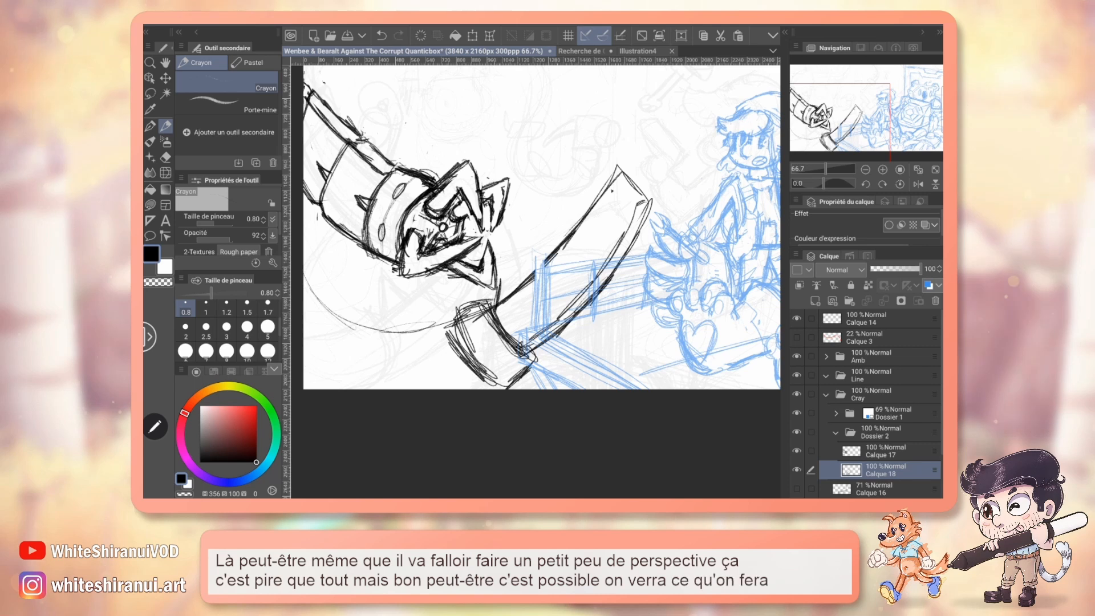
Examine the saw arm's blade and joint up close in the character design reference document.
{"action": "left_click", "coordinate": [580, 52]}
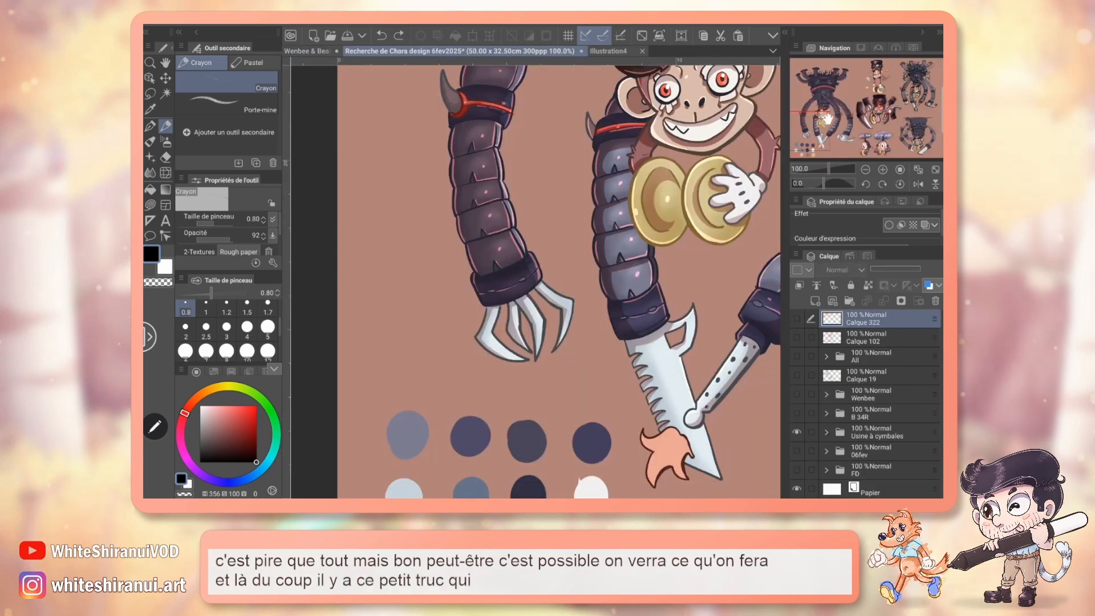
{"action": "mouse_move", "coordinate": [827, 118]}
{"action": "left_mouse_down"}
{"action": "mouse_move", "coordinate": [849, 124]}
{"action": "mouse_move", "coordinate": [822, 131]}
{"action": "left_mouse_up"}
{"action": "left_click", "coordinate": [883, 169]}
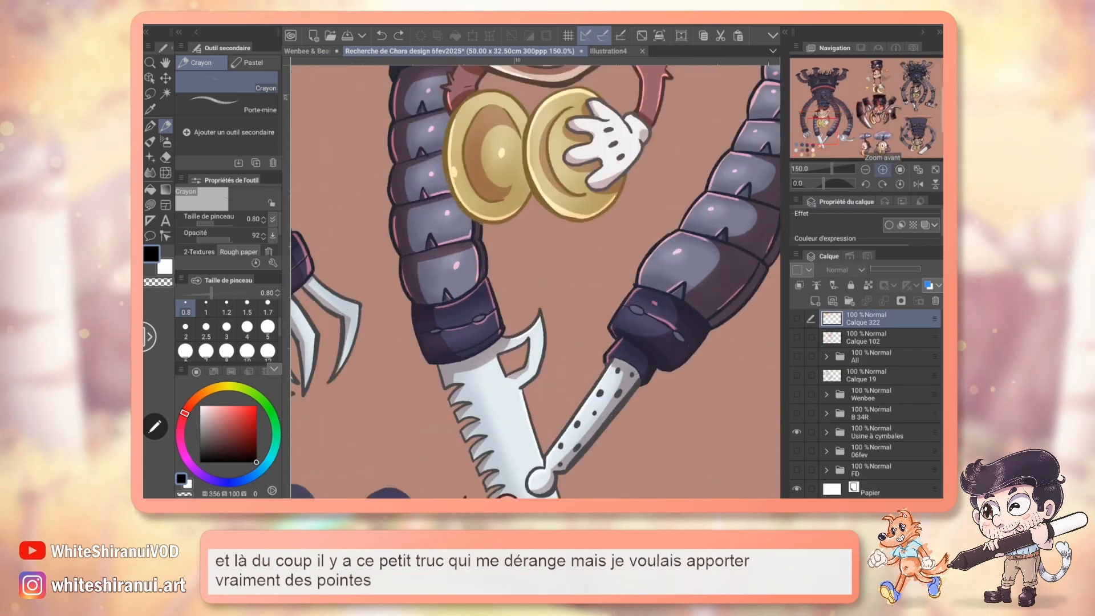
Circle the hooked spike at the saw blade's base in red on Calque 322 of the reference document, and undo the circle.
{"action": "left_click", "coordinate": [883, 169]}
{"action": "key", "text": "p"}
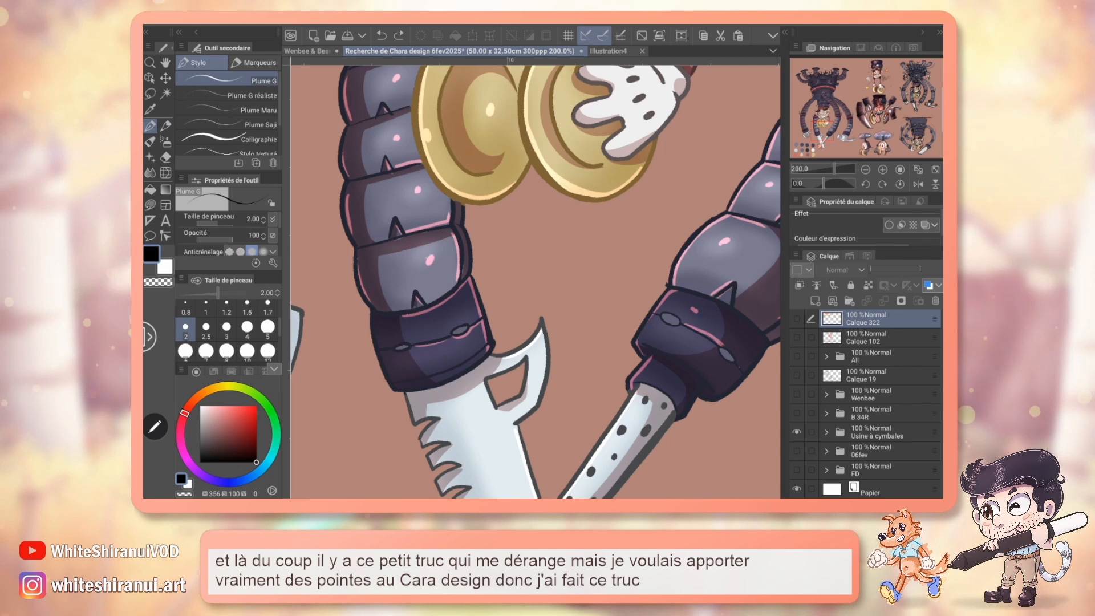
{"action": "left_click", "coordinate": [862, 337]}
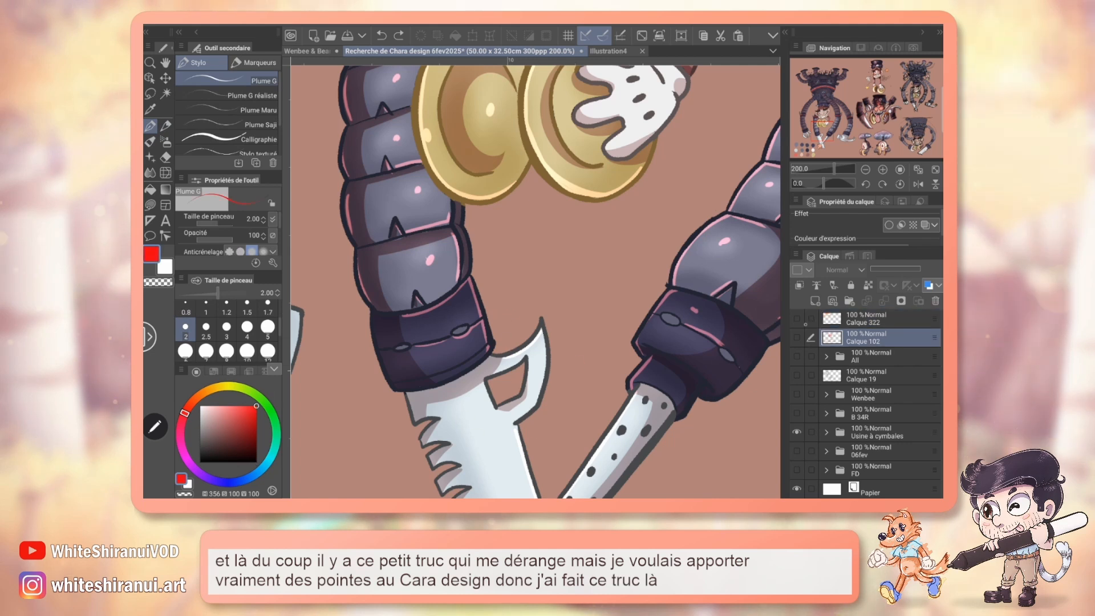
{"action": "left_click", "coordinate": [865, 321]}
{"action": "left_click_drag", "start_coordinate": [536, 337], "coordinate": [568, 217]}
{"action": "mouse_move", "coordinate": [563, 194]}
{"action": "left_mouse_down"}
{"action": "mouse_move", "coordinate": [505, 245]}
{"action": "mouse_move", "coordinate": [518, 190]}
{"action": "left_mouse_up"}
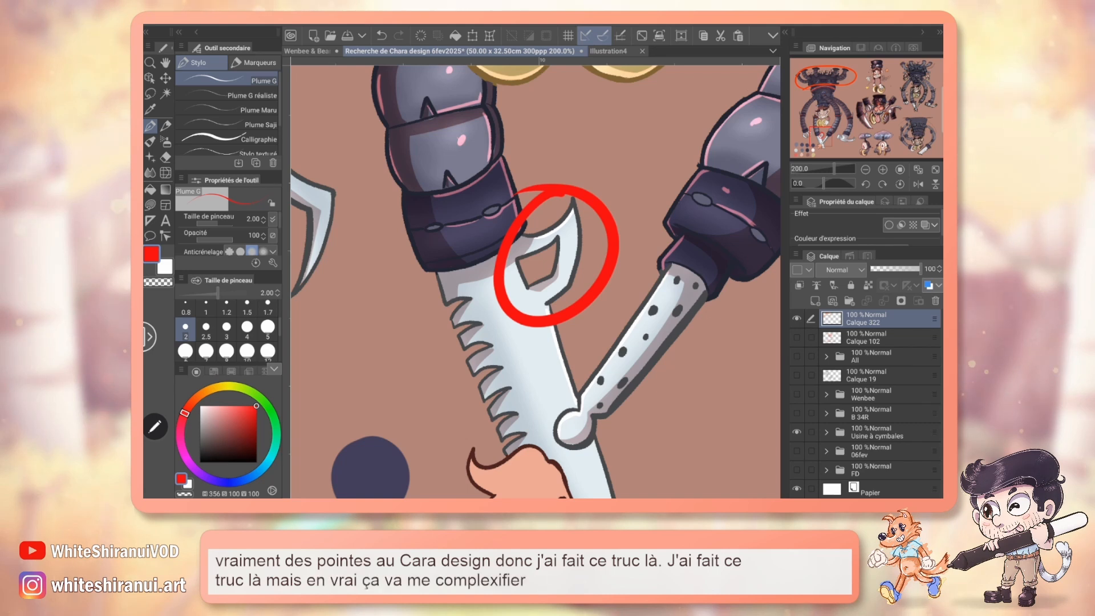
{"action": "key", "text": "ctrl+z"}
Reshape the sketched saw blade's end into a slanted, pointed tip following the reference, erase its outer corner, and redraw the base cylinder with the Crayon.
{"action": "left_click", "coordinate": [308, 52]}
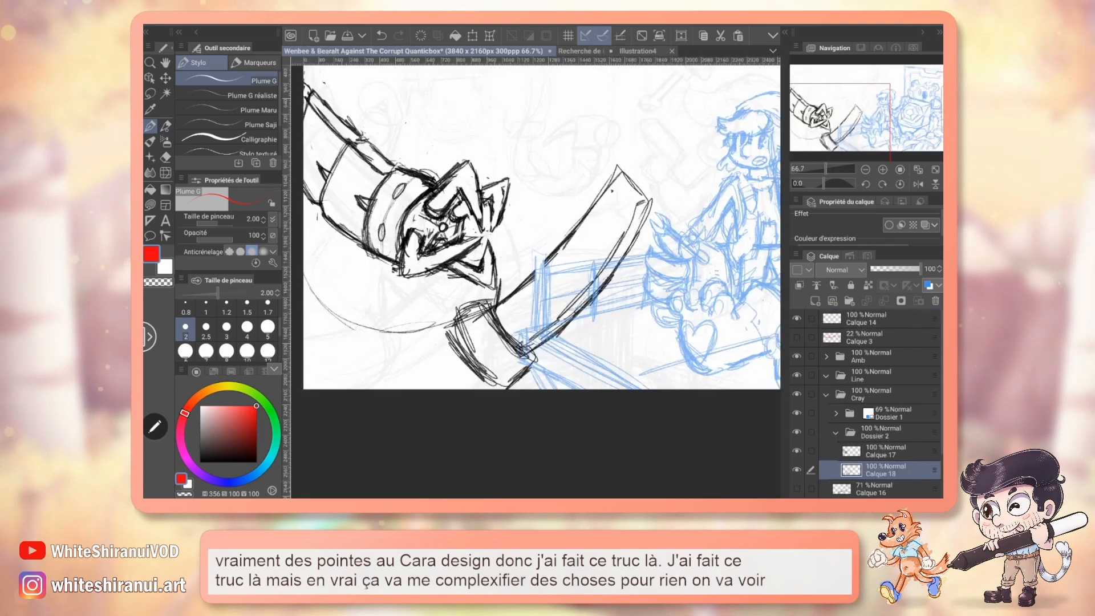
{"action": "key", "text": "p"}
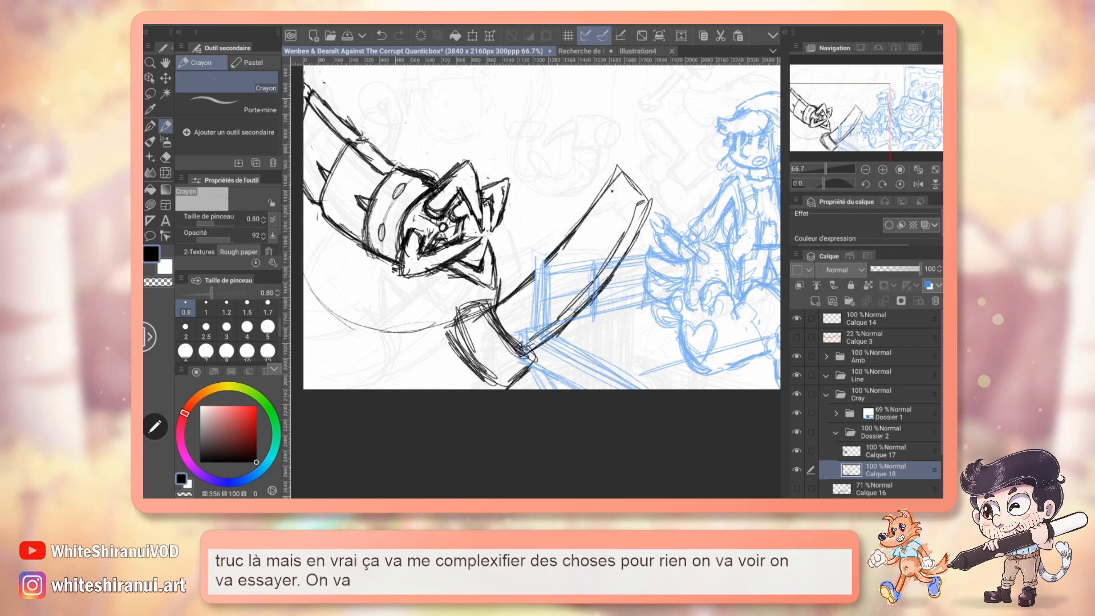
{"action": "left_click_drag", "start_coordinate": [536, 228], "coordinate": [521, 246]}
{"action": "left_click", "coordinate": [581, 52]}
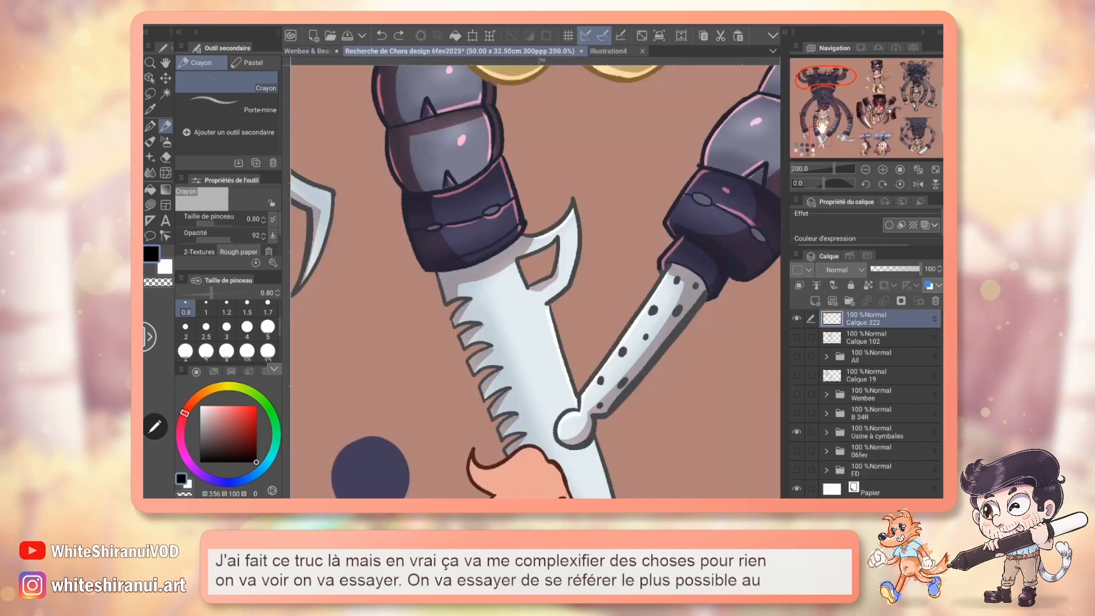
{"action": "left_click_drag", "start_coordinate": [570, 371], "coordinate": [609, 458]}
{"action": "left_click", "coordinate": [307, 51]}
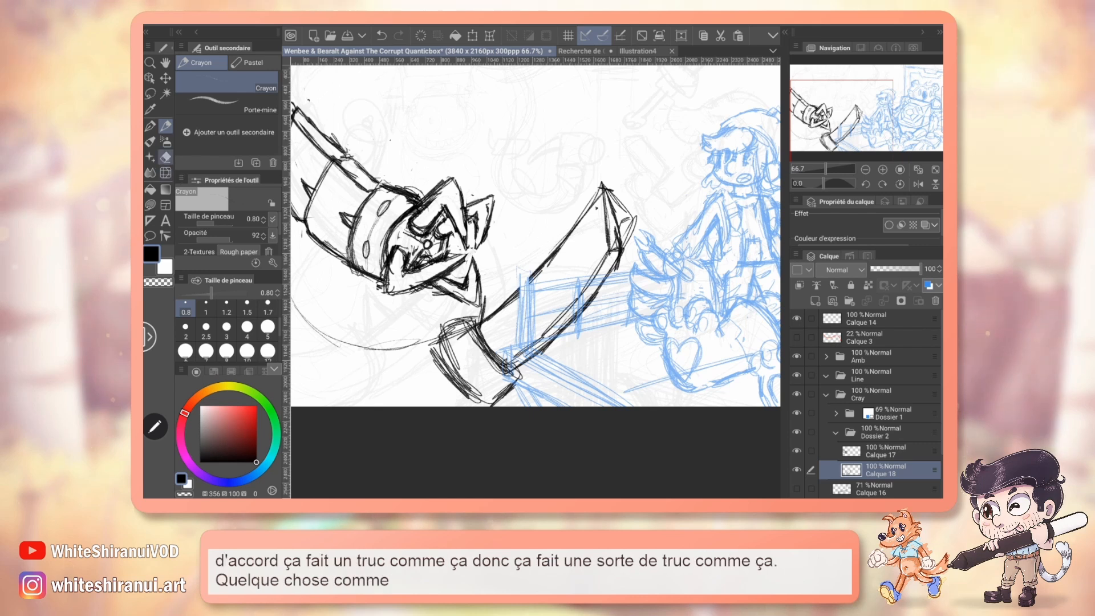
{"action": "key", "text": "e"}
{"action": "mouse_move", "coordinate": [610, 196]}
{"action": "left_mouse_down"}
{"action": "mouse_move", "coordinate": [634, 219]}
{"action": "mouse_move", "coordinate": [625, 244]}
{"action": "mouse_move", "coordinate": [620, 207]}
{"action": "left_mouse_up"}
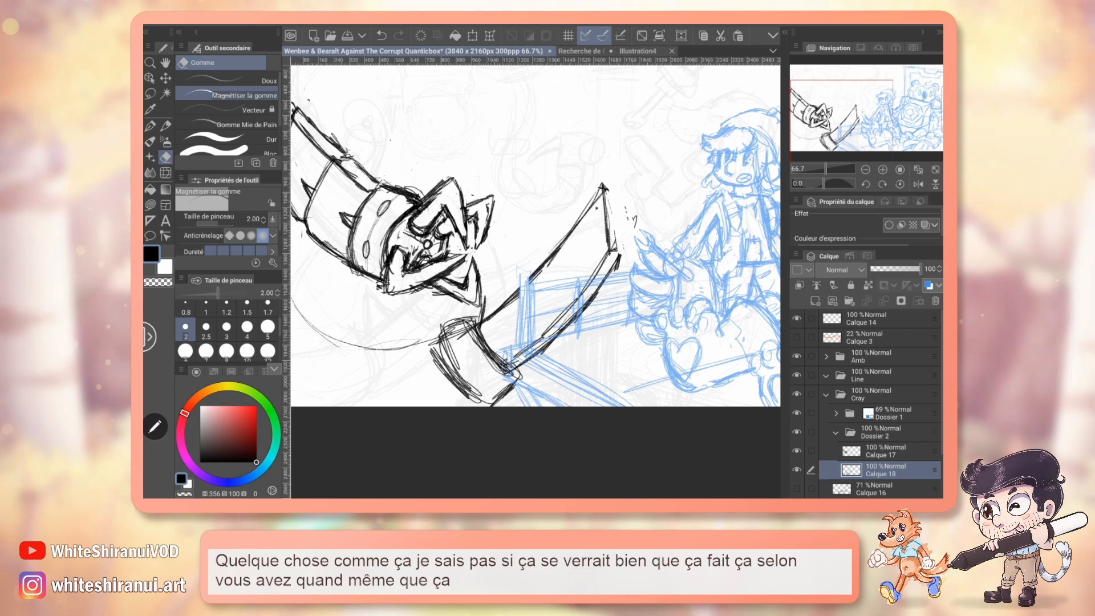
{"action": "key", "text": "p"}
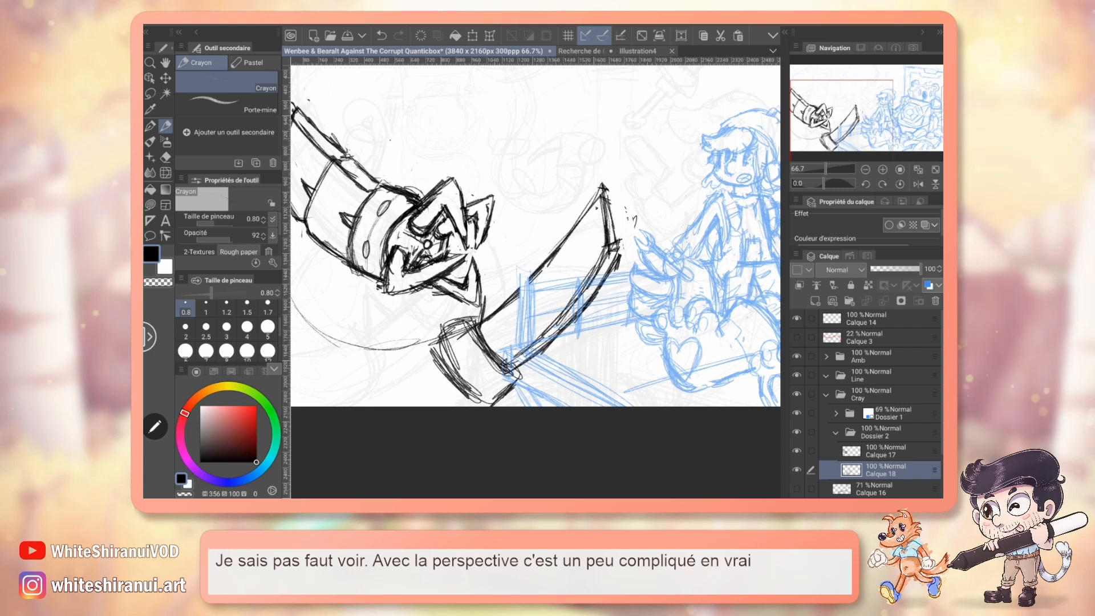
{"action": "left_click_drag", "start_coordinate": [466, 409], "coordinate": [494, 398]}
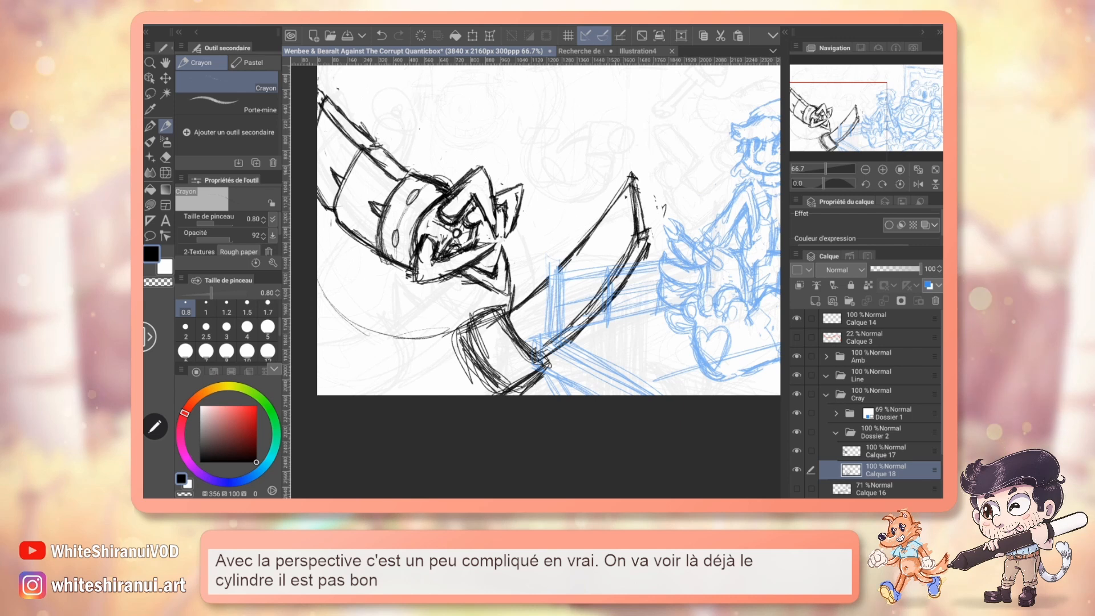
Rough out a third tentacle with a soldering iron, reaching down from the canvas's upper edge towards the saw blade's tip.
{"action": "left_click_drag", "start_coordinate": [548, 228], "coordinate": [444, 381]}
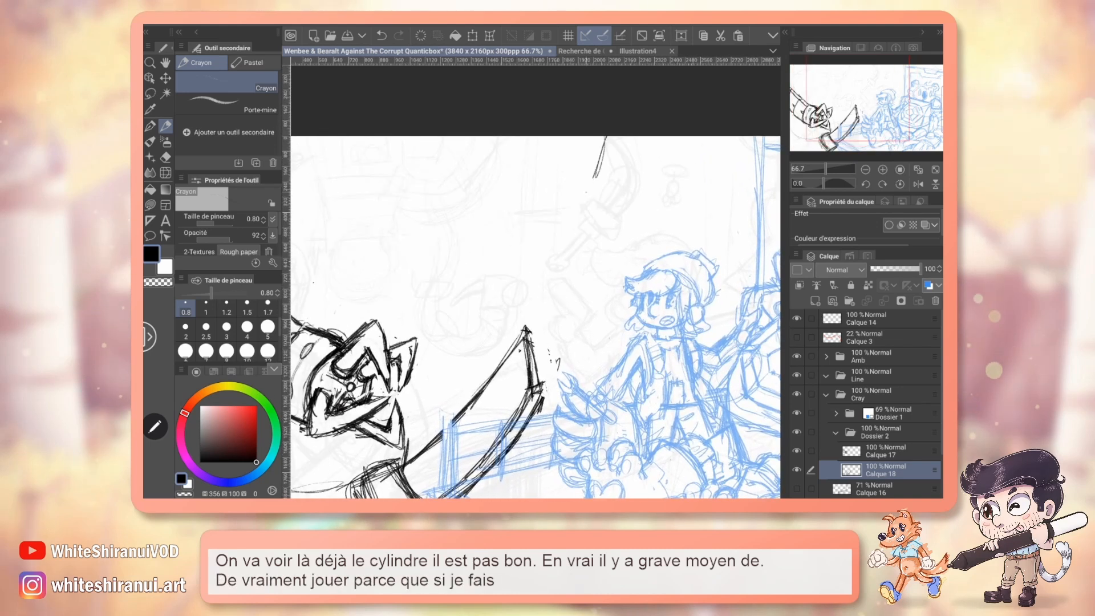
{"action": "left_click_drag", "start_coordinate": [599, 171], "coordinate": [668, 142]}
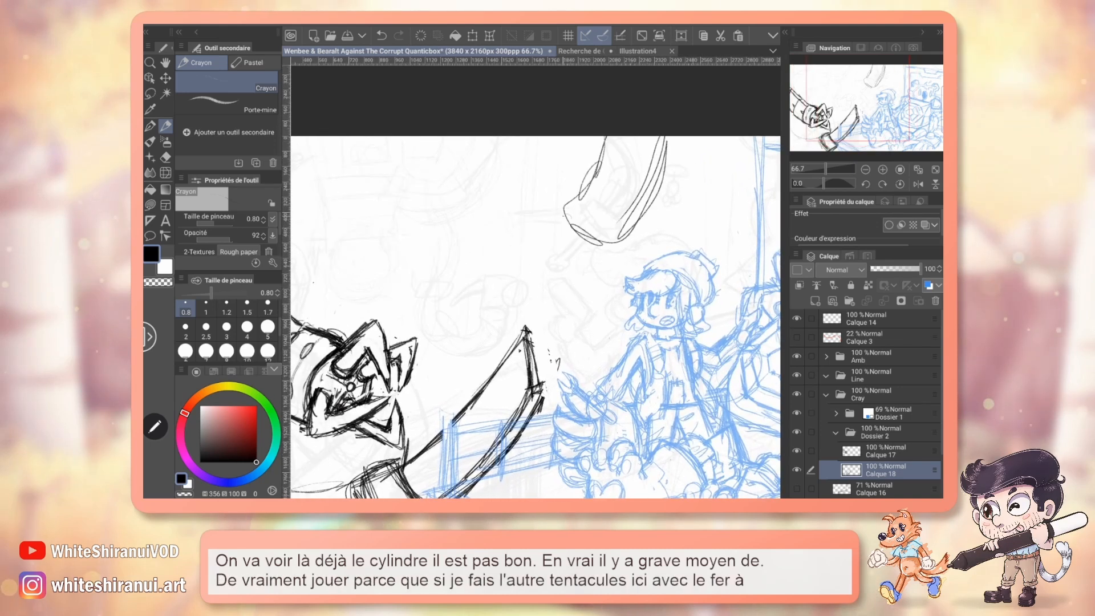
{"action": "left_click_drag", "start_coordinate": [561, 203], "coordinate": [569, 240]}
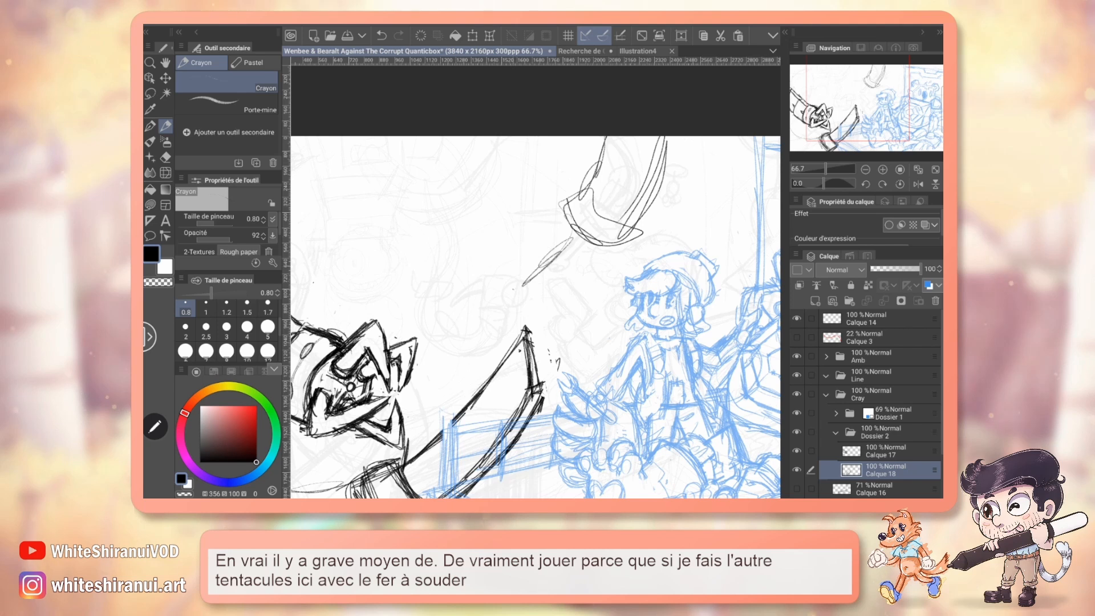
{"action": "left_click_drag", "start_coordinate": [509, 291], "coordinate": [517, 311]}
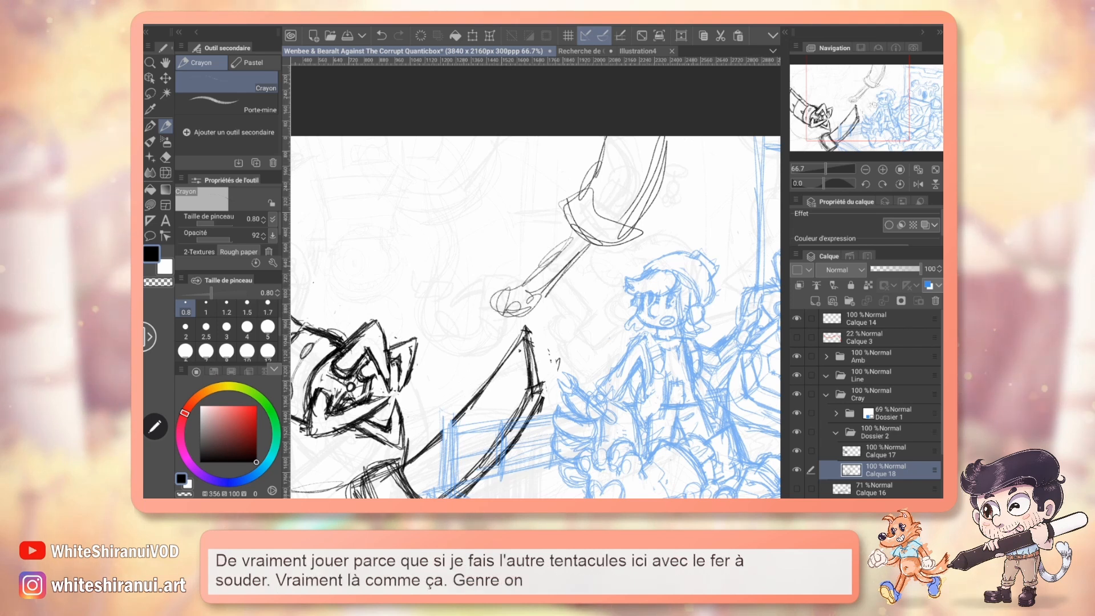
Strengthen the soldering-iron tentacle's collar into a banded cylinder and add a short sleeve where the iron emerges.
{"action": "left_click_drag", "start_coordinate": [536, 319], "coordinate": [597, 290]}
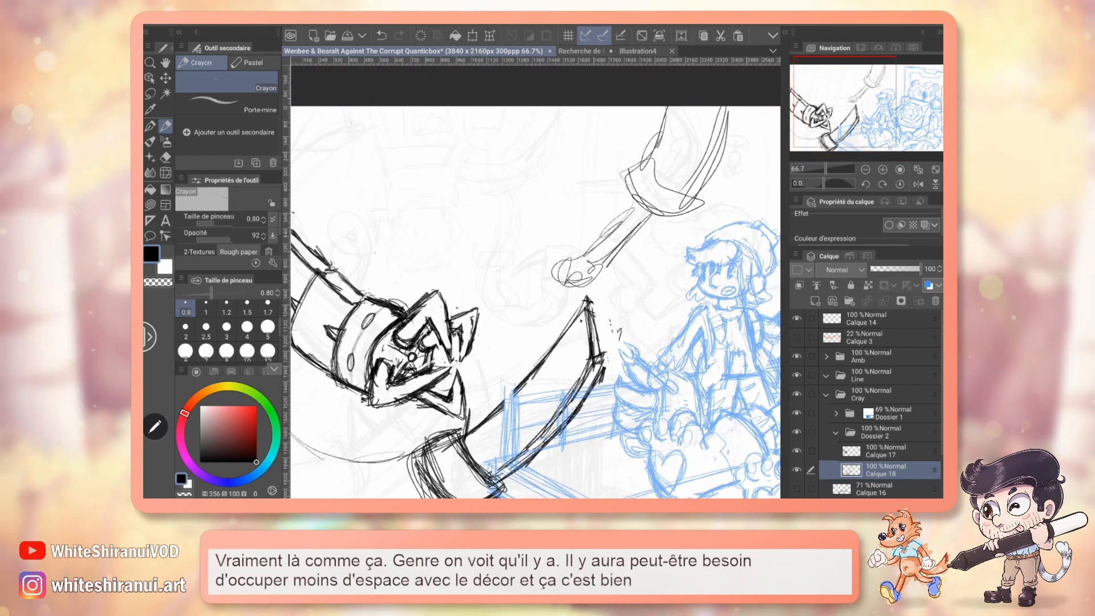
{"action": "left_click_drag", "start_coordinate": [583, 297], "coordinate": [488, 308]}
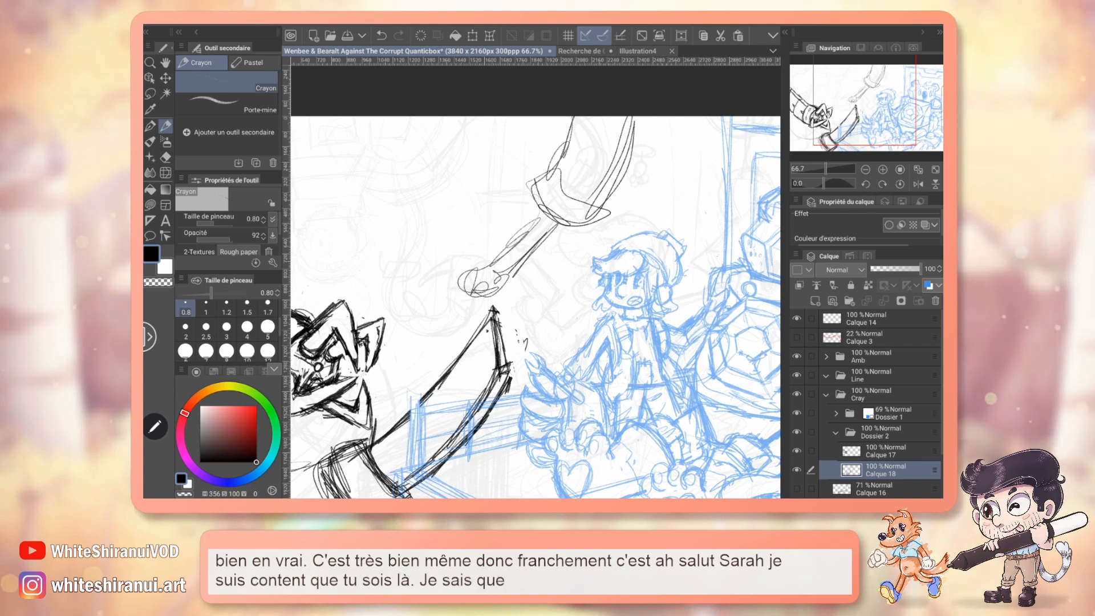
{"action": "mouse_move", "coordinate": [513, 320]}
{"action": "left_mouse_down"}
{"action": "mouse_move", "coordinate": [551, 251]}
{"action": "mouse_move", "coordinate": [568, 241]}
{"action": "left_mouse_up"}
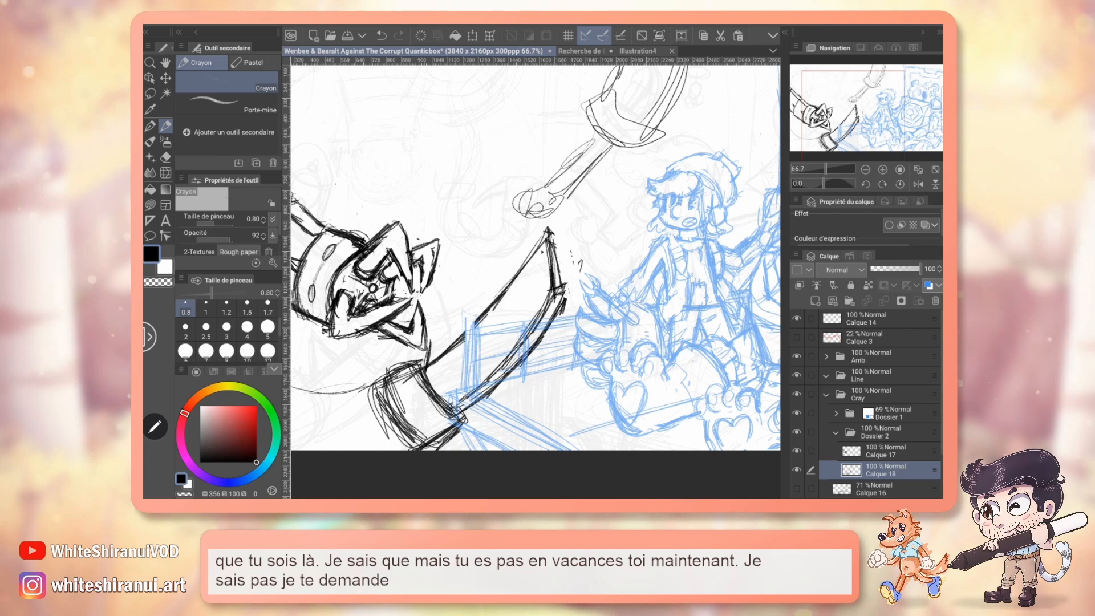
{"action": "left_click_drag", "start_coordinate": [513, 245], "coordinate": [534, 336]}
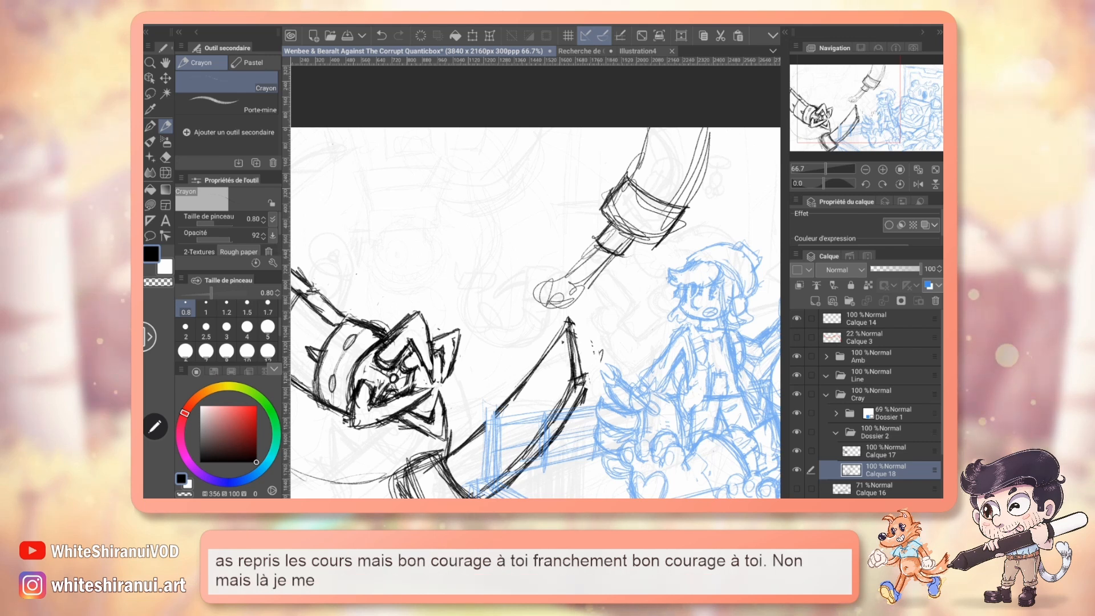
Sketch a small pointed spike near the base of the saw blade's inner edge, and display the claw layer Calque 17 in blue.
{"action": "left_click_drag", "start_coordinate": [513, 314], "coordinate": [586, 246]}
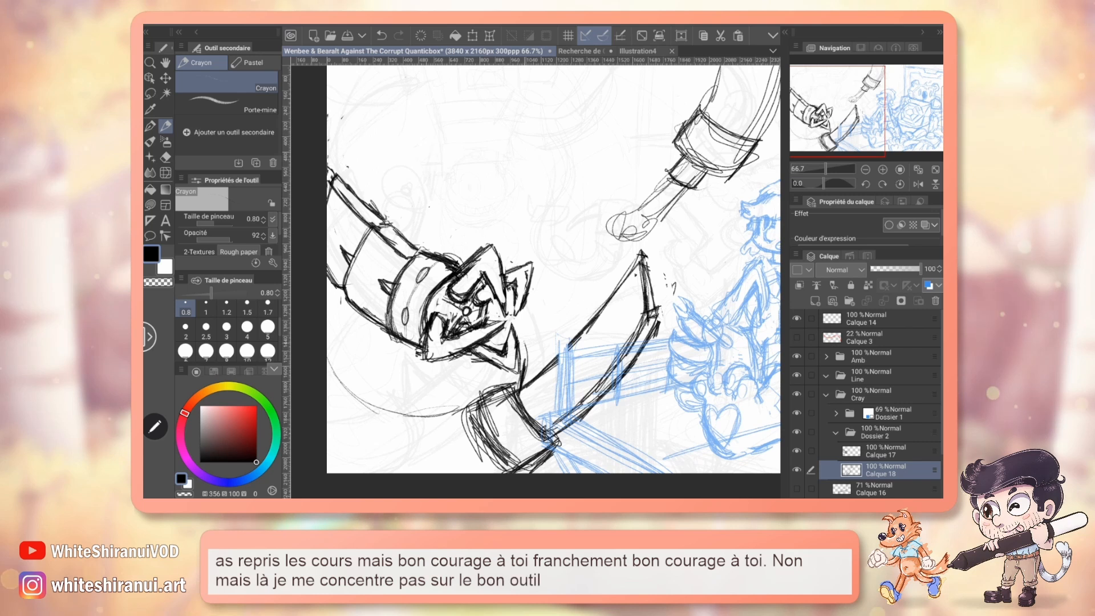
{"action": "left_click", "coordinate": [885, 451]}
{"action": "left_click_drag", "start_coordinate": [524, 342], "coordinate": [542, 368]}
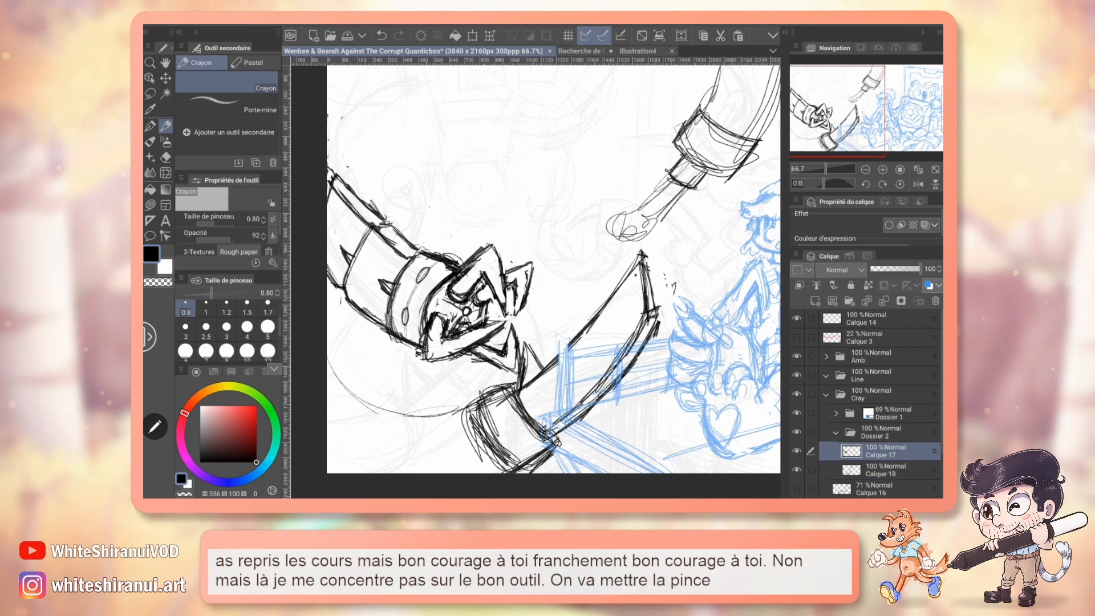
{"action": "left_click", "coordinate": [928, 285]}
{"action": "left_click_drag", "start_coordinate": [548, 286], "coordinate": [545, 226]}
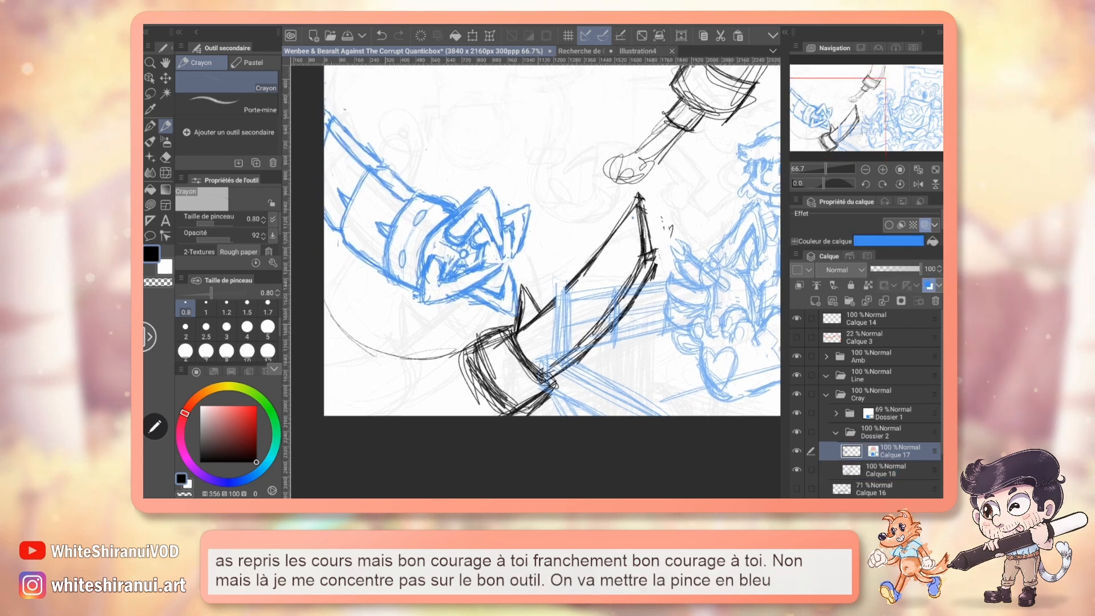
Thicken the spike on Calque 18, and erase the stray marks beside the saw blade's tip and outer corner.
{"action": "left_click", "coordinate": [885, 470]}
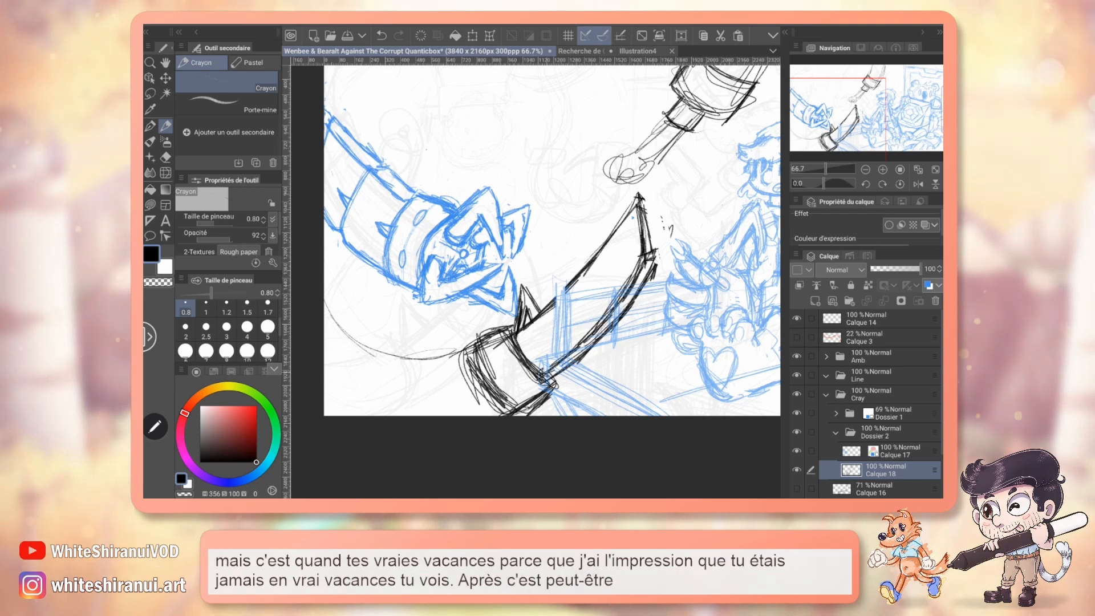
{"action": "key", "text": "e"}
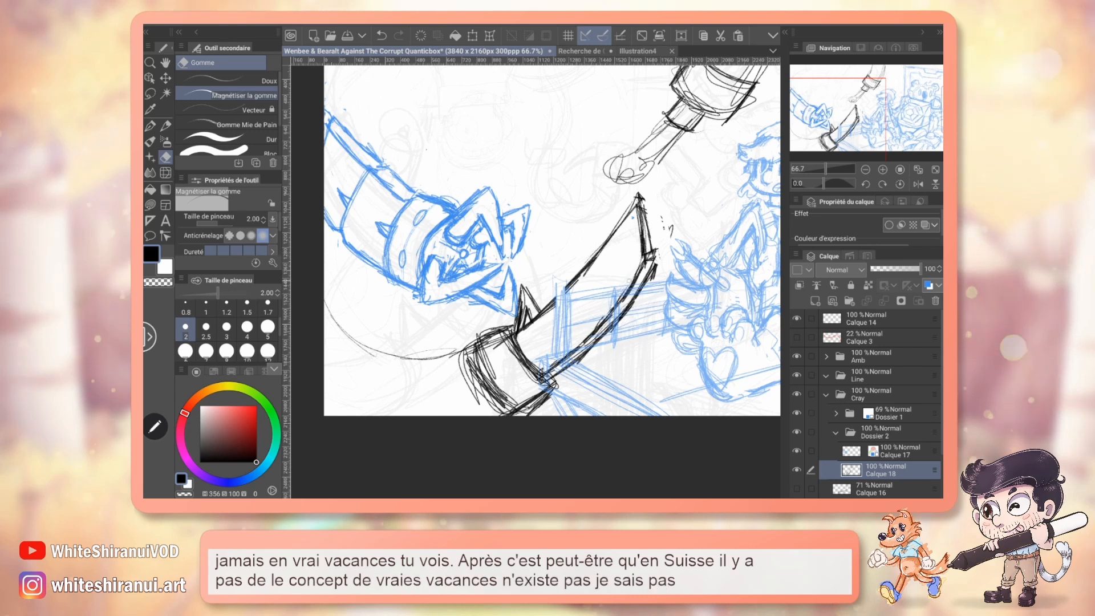
{"action": "left_click_drag", "start_coordinate": [658, 247], "coordinate": [655, 278]}
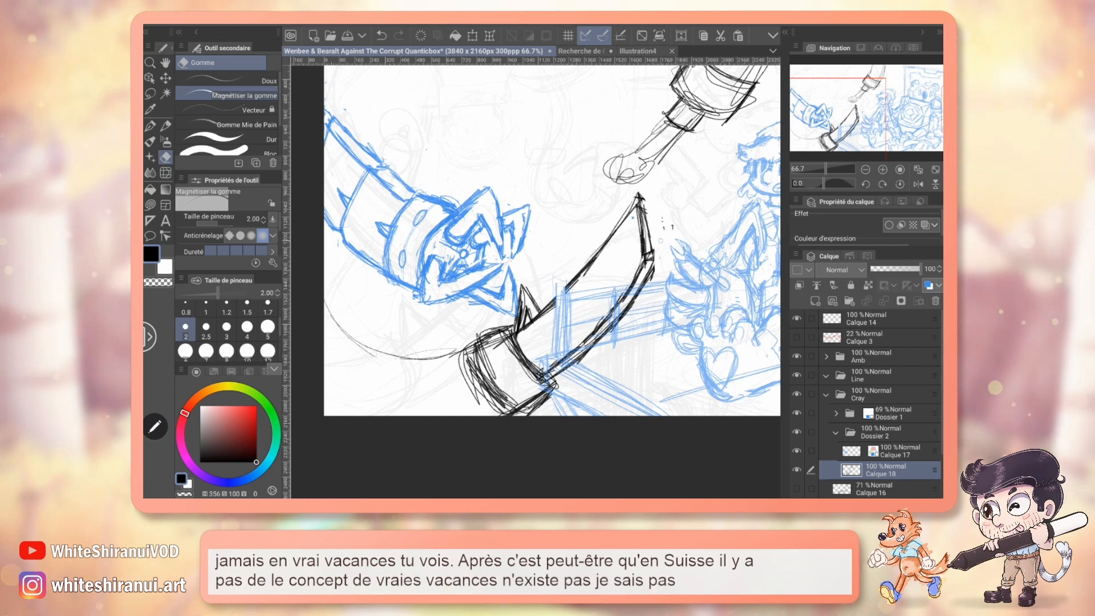
{"action": "left_click_drag", "start_coordinate": [661, 231], "coordinate": [662, 216]}
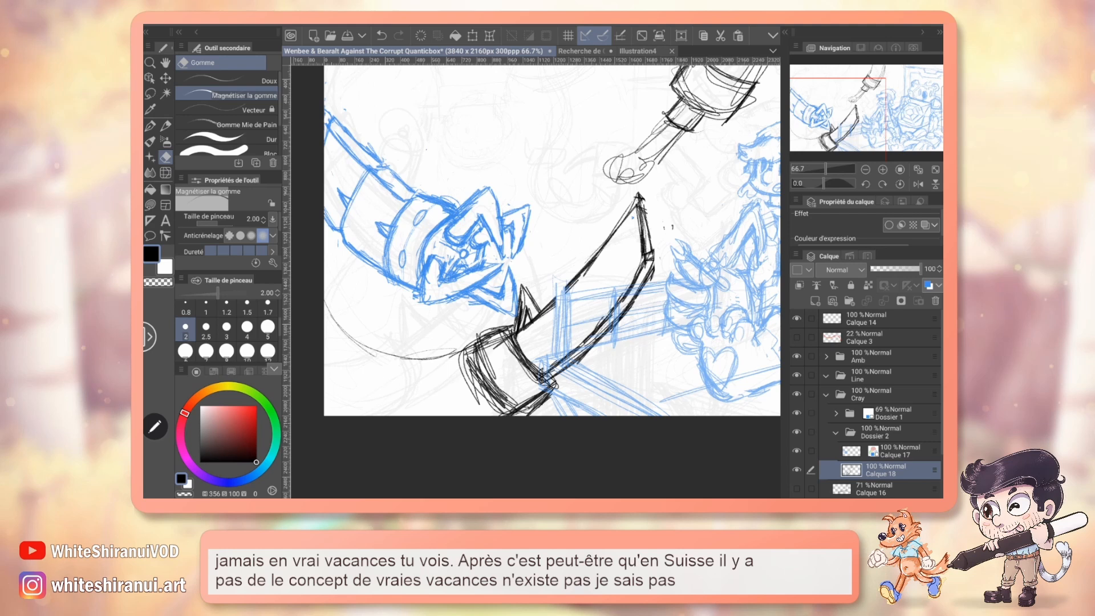
Review the colour composition by hiding the Cray folder, showing the Compo Copie layer and setting the Compo folder's opacity to 100%.
{"action": "left_click", "coordinate": [865, 170]}
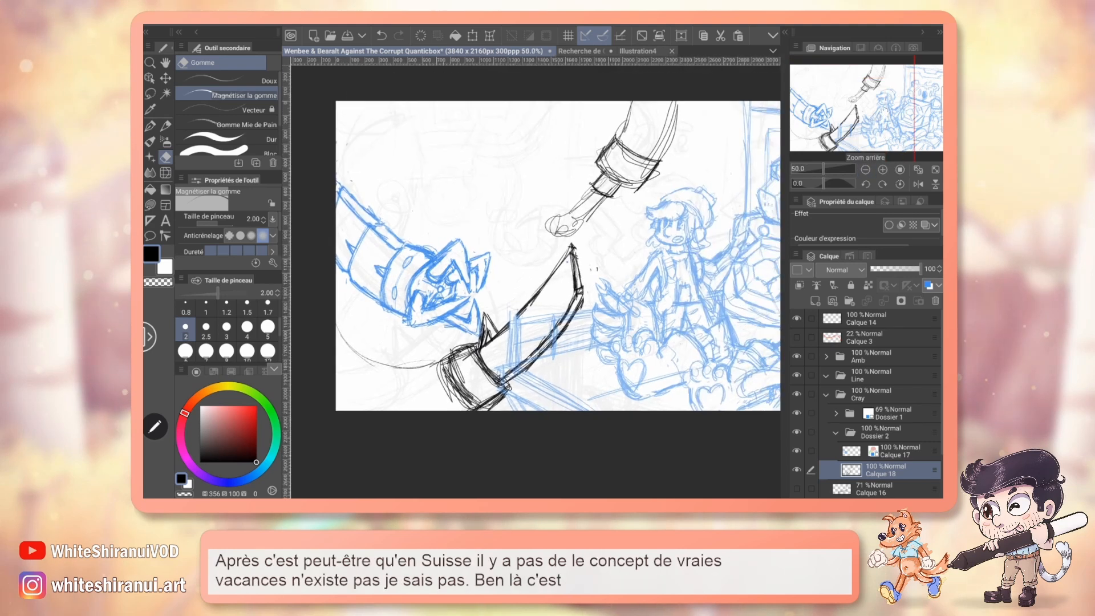
{"action": "left_click_drag", "start_coordinate": [559, 256], "coordinate": [534, 269]}
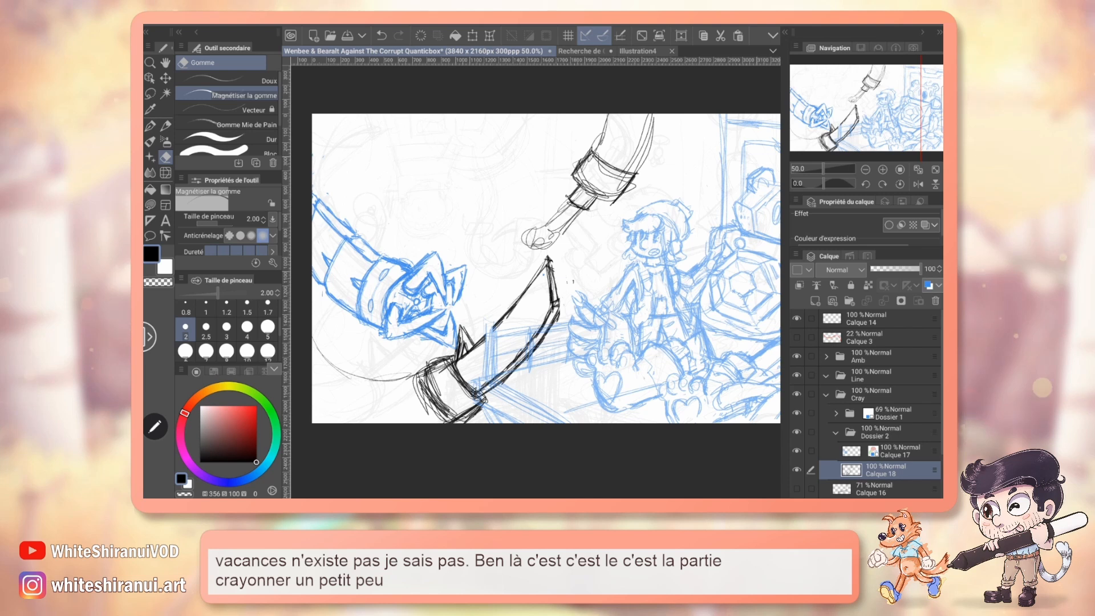
{"action": "left_click", "coordinate": [826, 395]}
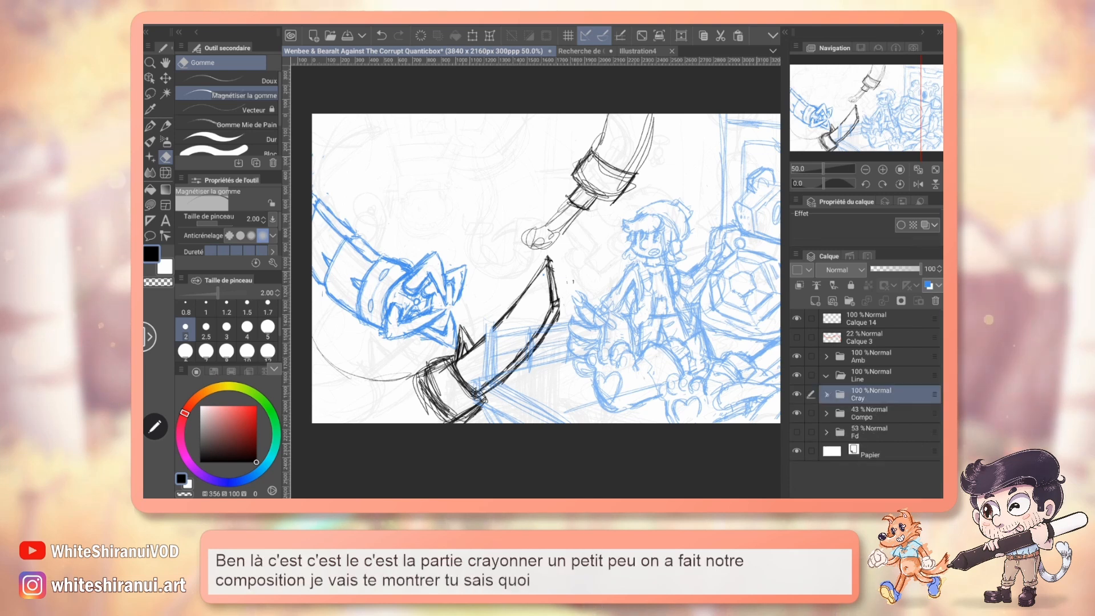
{"action": "left_click", "coordinate": [796, 394]}
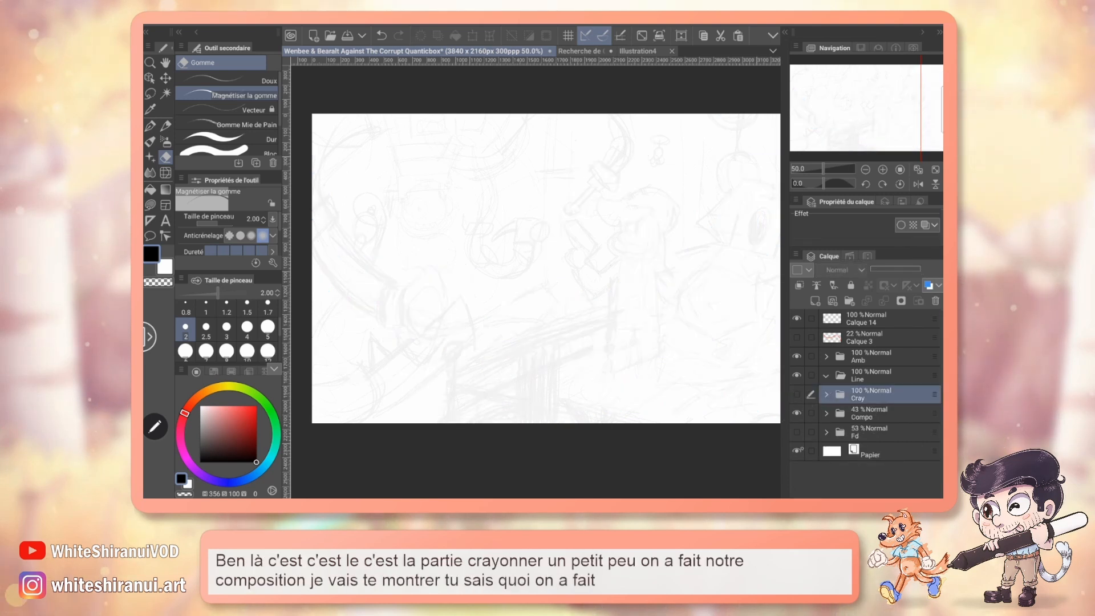
{"action": "left_click", "coordinate": [826, 413]}
{"action": "left_click", "coordinate": [797, 404]}
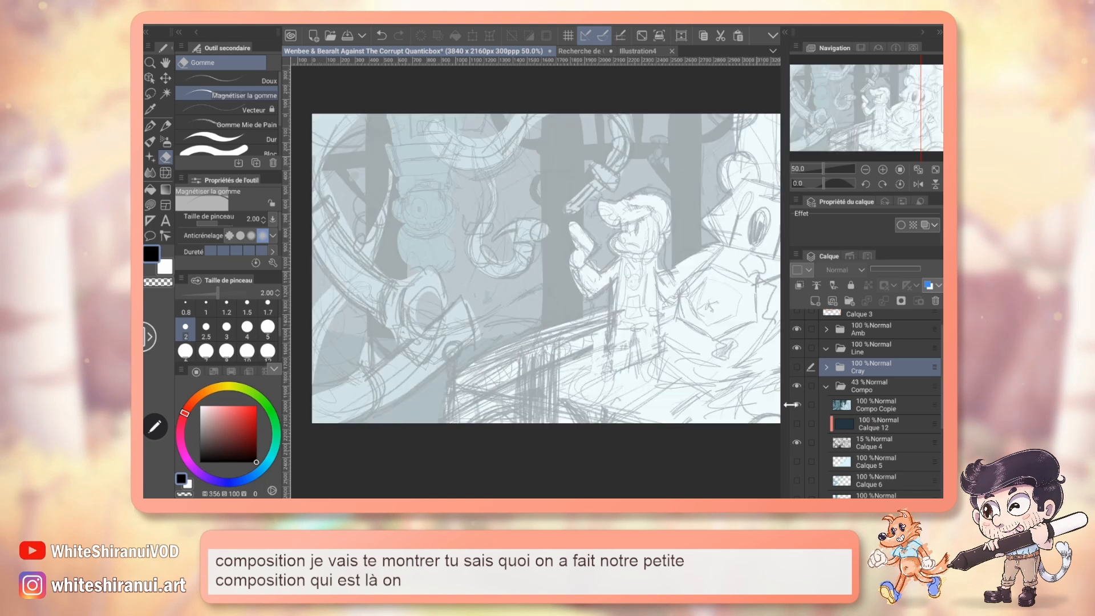
{"action": "left_click", "coordinate": [879, 386]}
{"action": "left_click_drag", "start_coordinate": [893, 269], "coordinate": [922, 269]}
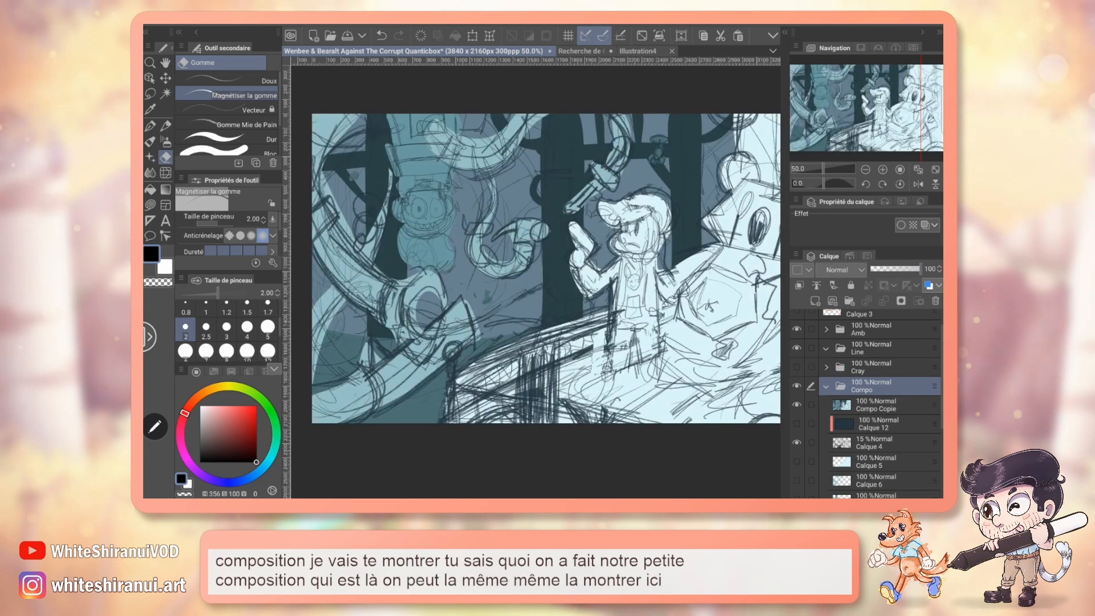
{"action": "mouse_move", "coordinate": [883, 119]}
{"action": "left_mouse_down"}
{"action": "mouse_move", "coordinate": [910, 117]}
{"action": "mouse_move", "coordinate": [900, 117]}
{"action": "left_mouse_up"}
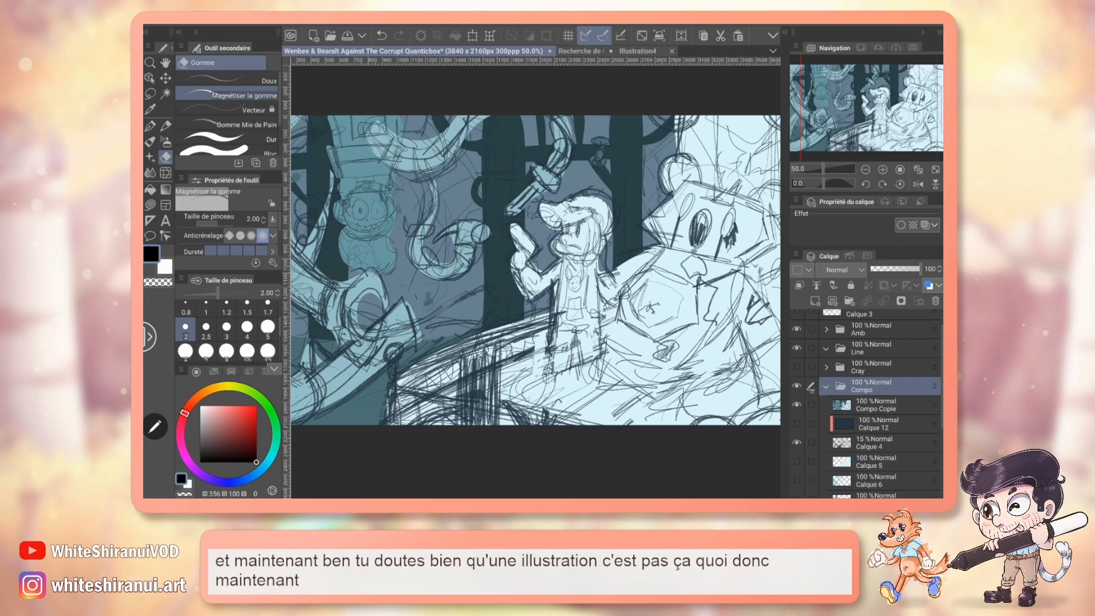
Show the Cray folder again, hide the Compo Copie layer and set the Compo folder's opacity to 36%.
{"action": "left_click", "coordinate": [796, 386]}
{"action": "left_click", "coordinate": [796, 367]}
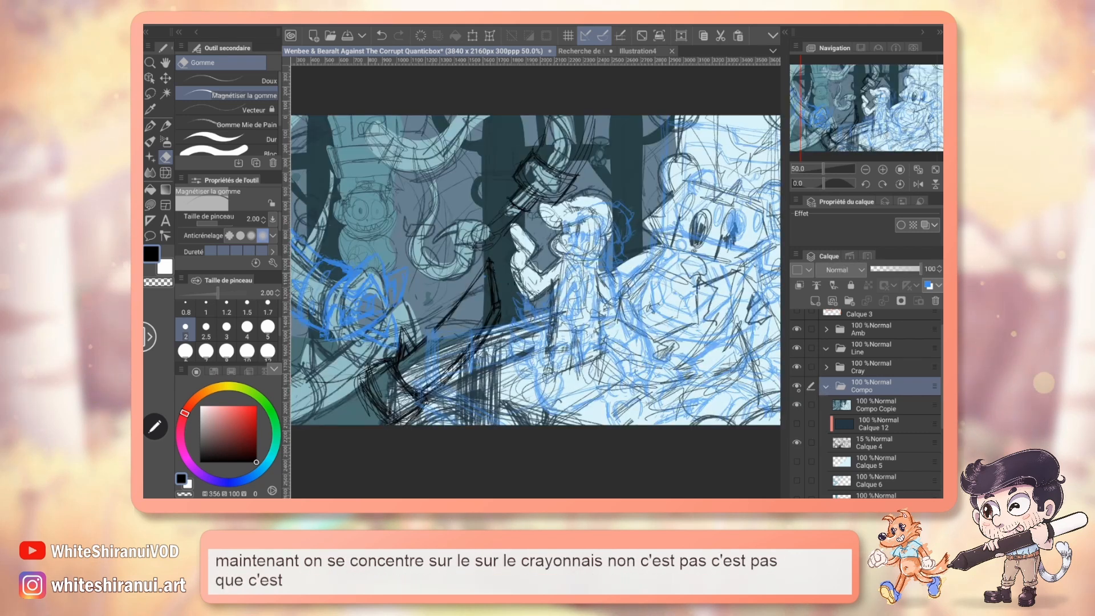
{"action": "left_click", "coordinate": [797, 387]}
{"action": "left_click", "coordinate": [797, 405]}
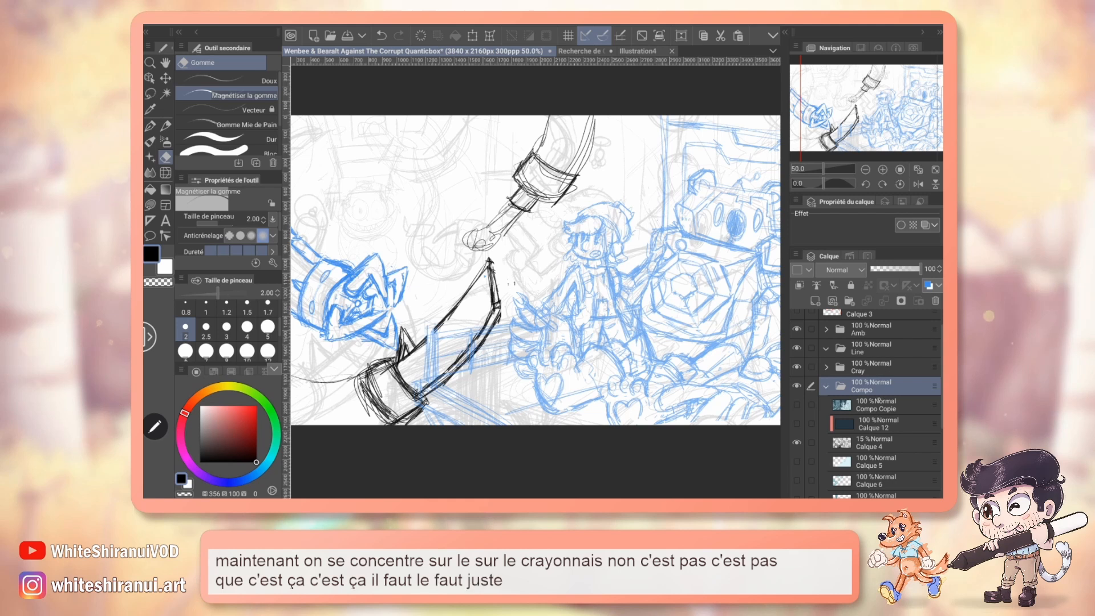
{"action": "left_click", "coordinate": [888, 268]}
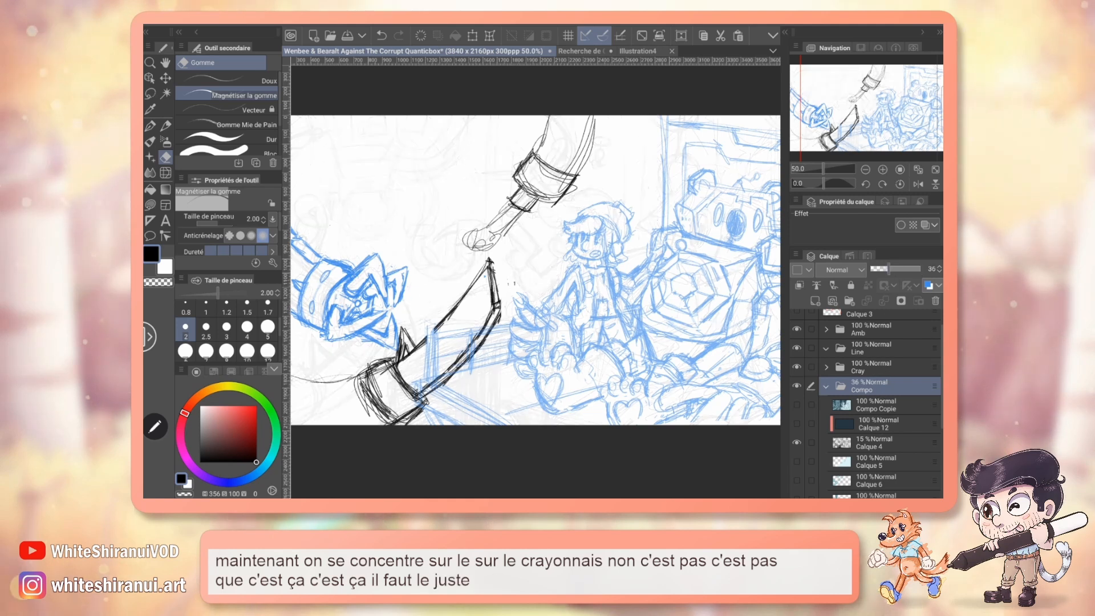
Collapse the Compo folder, expand the Cray folder, and select Calque 18, hiding it briefly to check its contents.
{"action": "left_click", "coordinate": [825, 386]}
{"action": "left_click", "coordinate": [827, 394]}
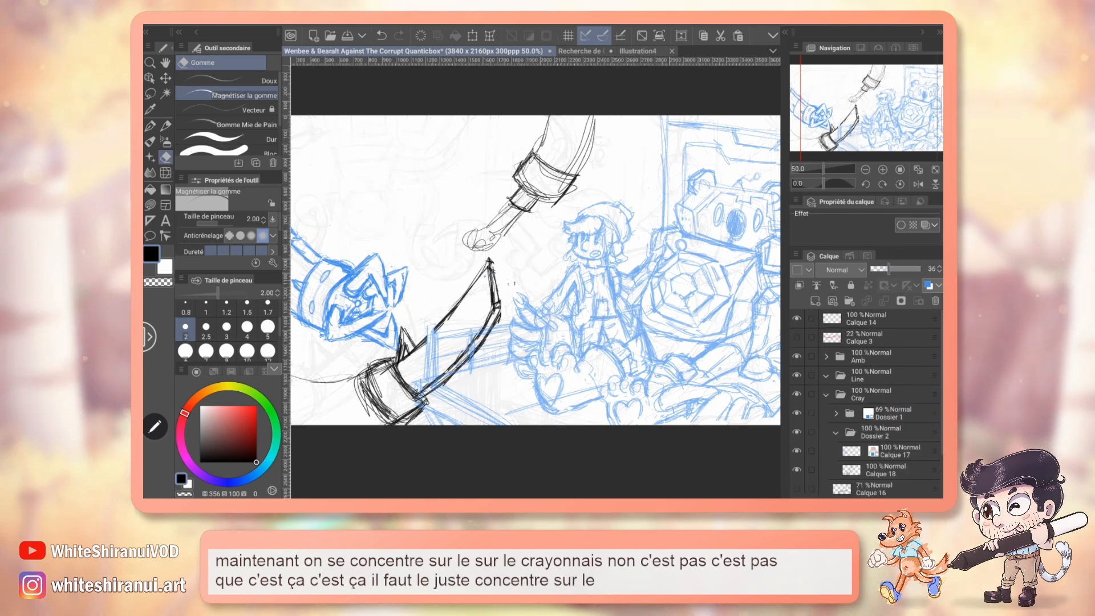
{"action": "scroll", "coordinate": [844, 468], "scroll_direction": "down", "scroll_amount": 1}
{"action": "left_click", "coordinate": [886, 440]}
{"action": "left_click", "coordinate": [797, 439]}
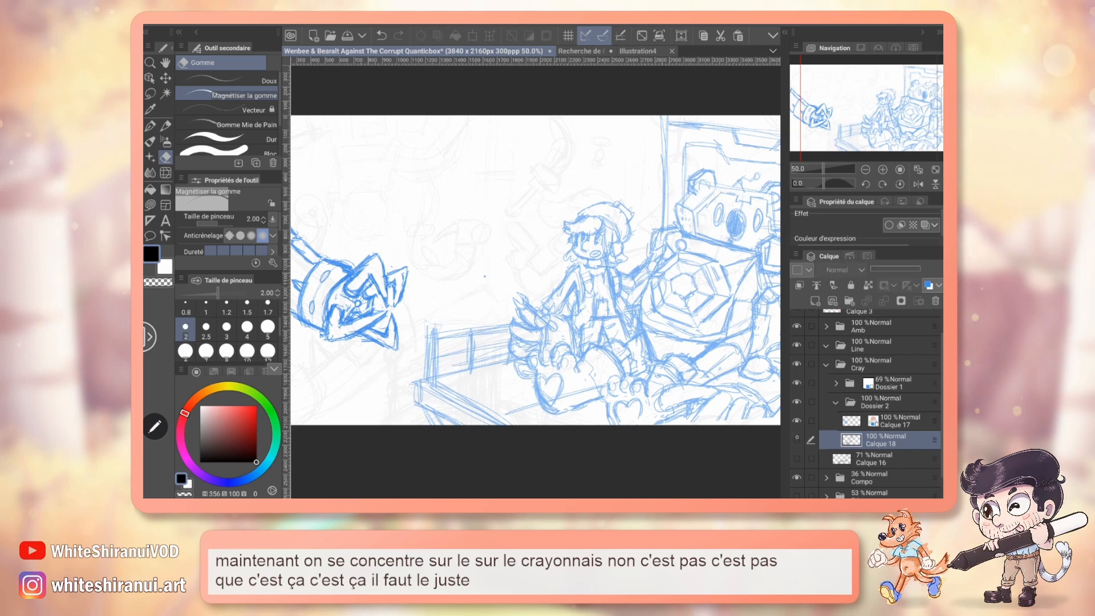
{"action": "left_click", "coordinate": [797, 440]}
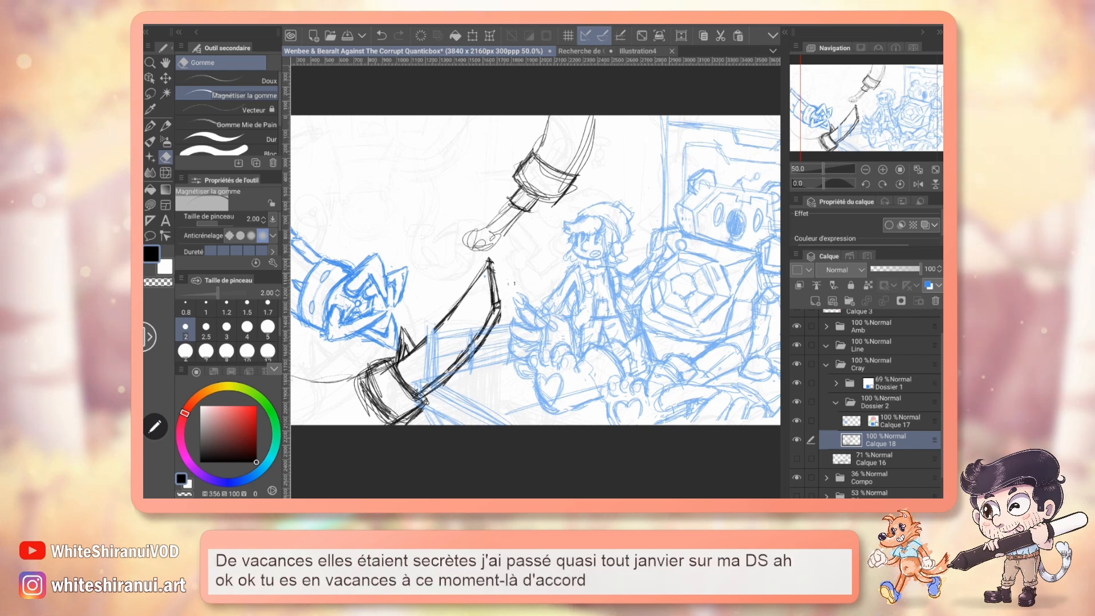
Sketch thicker edges, a section line and two small spikes on the soldering iron's arm with the Crayon pencil at size 0.80.
{"action": "left_click", "coordinate": [883, 169]}
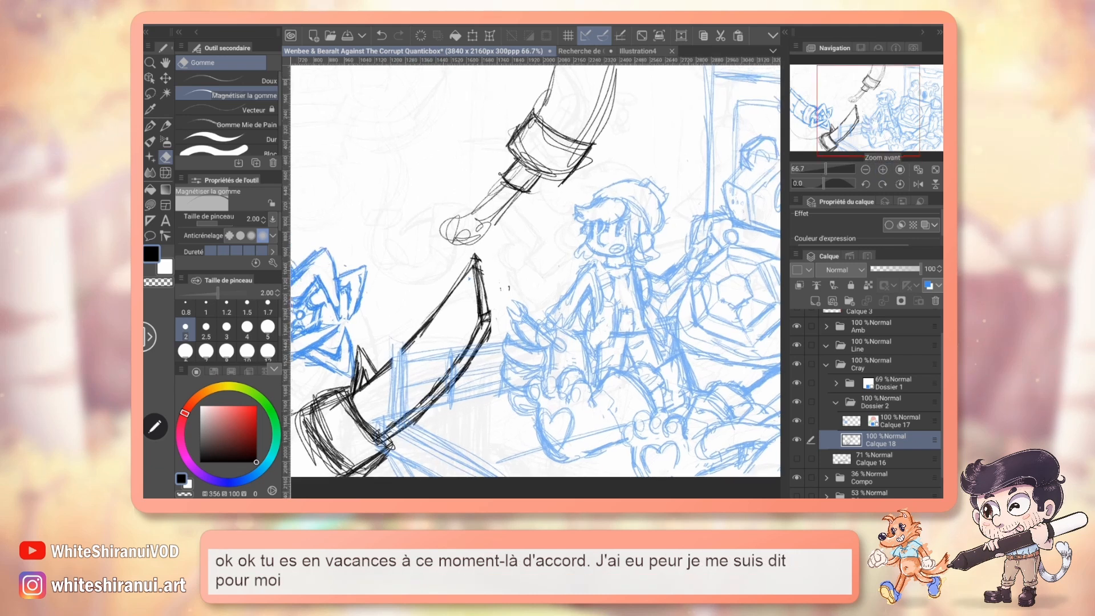
{"action": "left_click_drag", "start_coordinate": [173, 228], "coordinate": [167, 228]}
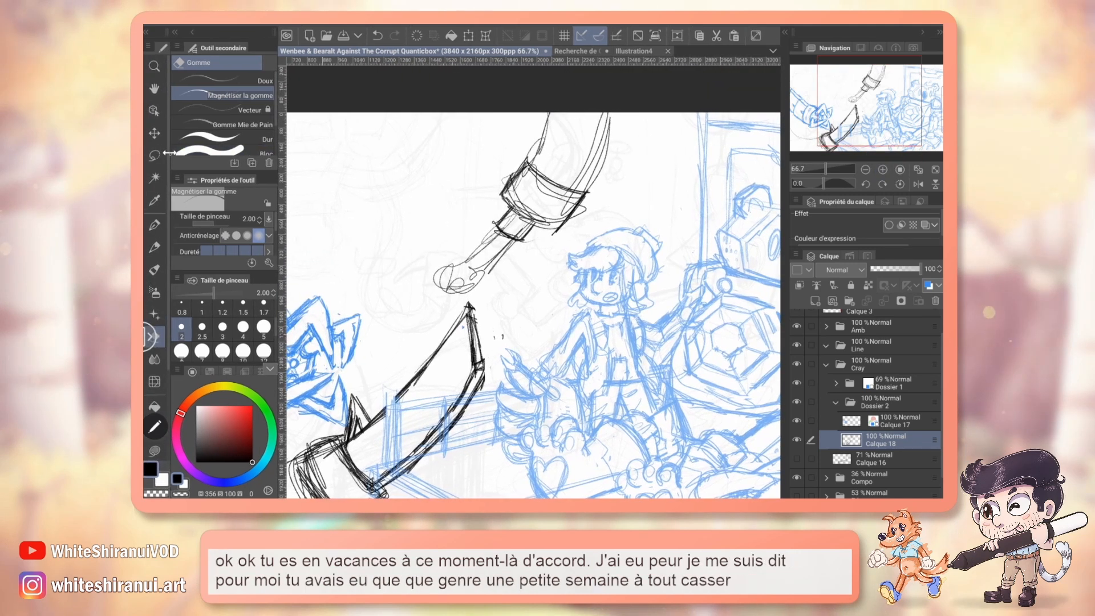
{"action": "left_click_drag", "start_coordinate": [169, 228], "coordinate": [173, 228]}
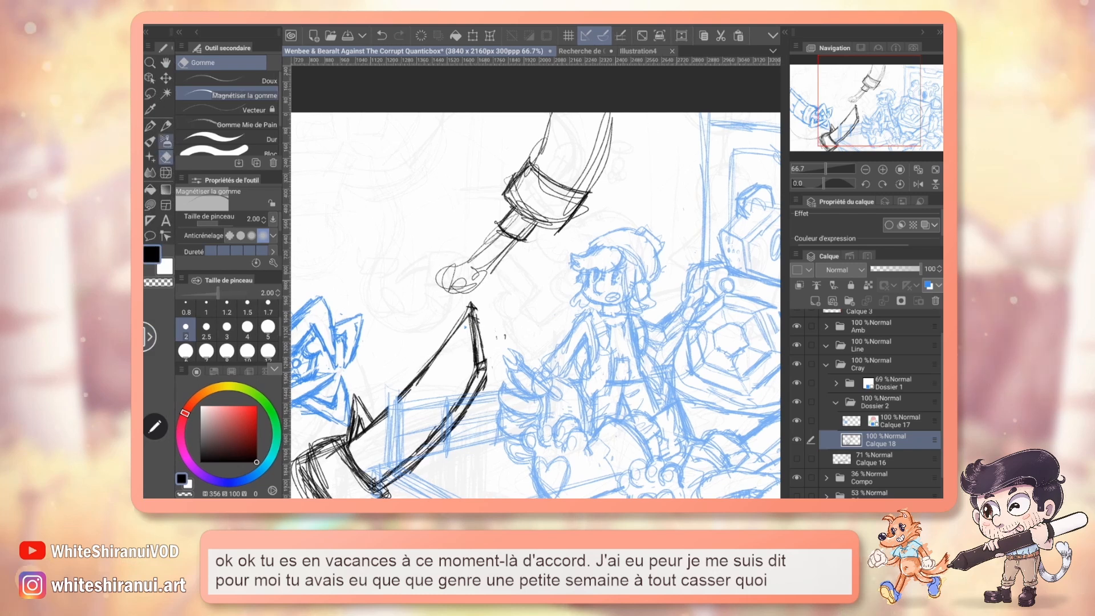
{"action": "left_click", "coordinate": [165, 126]}
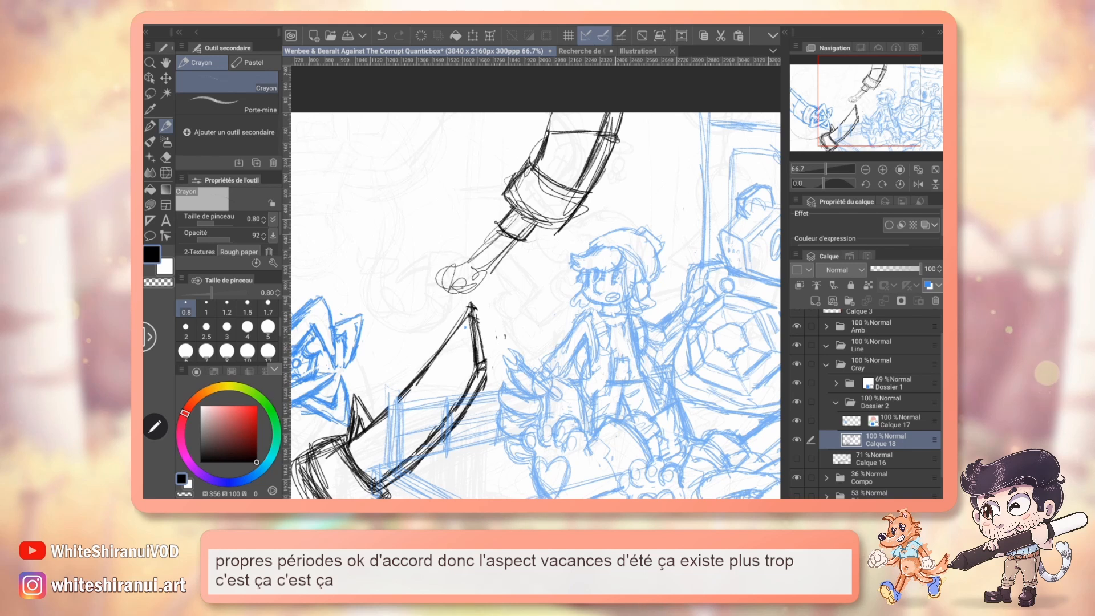
{"action": "left_click_drag", "start_coordinate": [536, 305], "coordinate": [608, 311]}
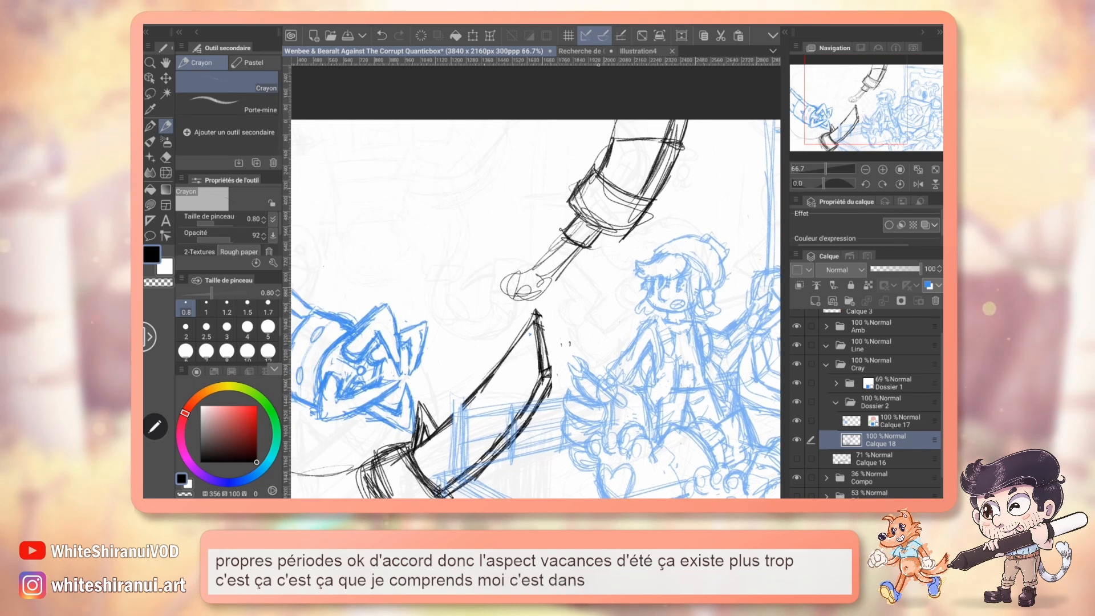
{"action": "left_click", "coordinate": [585, 51]}
{"action": "left_click", "coordinate": [308, 52]}
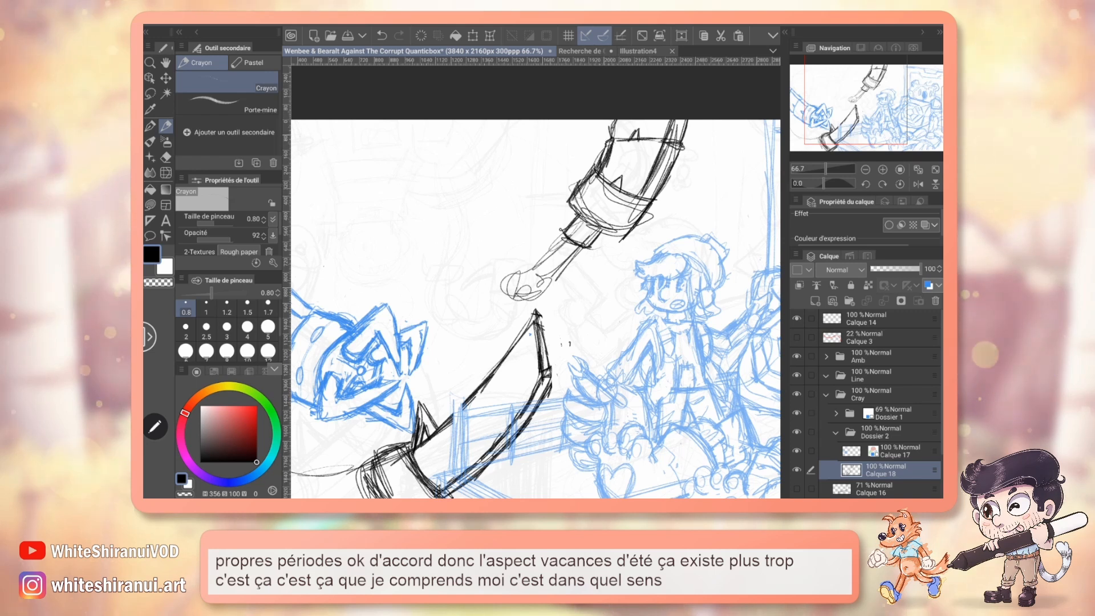
{"action": "left_click_drag", "start_coordinate": [536, 308], "coordinate": [517, 301]}
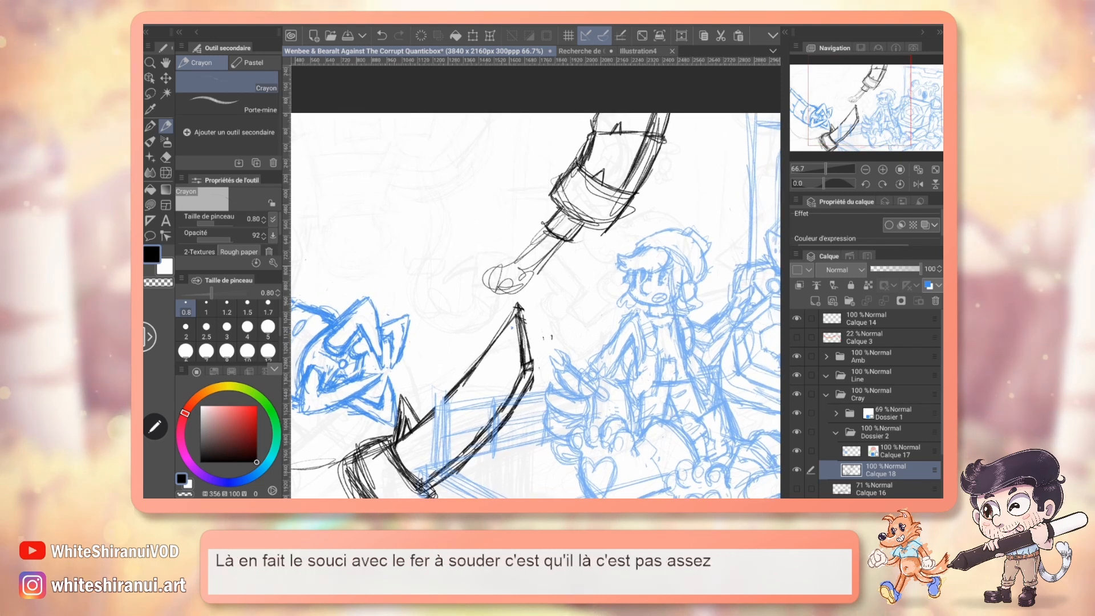
{"action": "left_click_drag", "start_coordinate": [411, 283], "coordinate": [522, 108]}
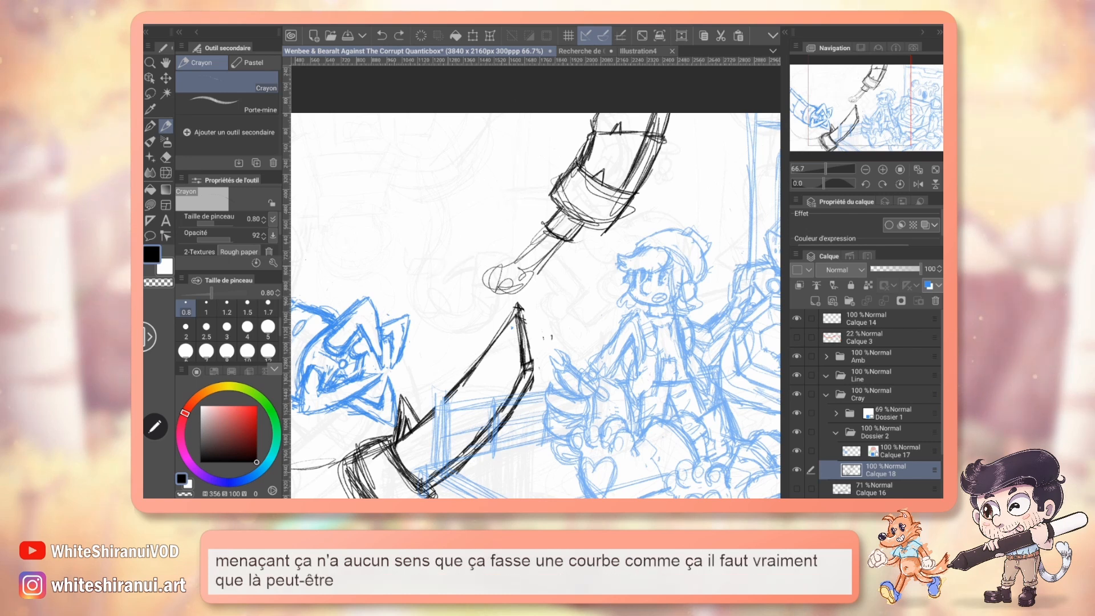
Erase the whole soldering iron tentacle with the eraser at size 12, and sketch a new curved arm line descending from the canvas's upper edge.
{"action": "key", "text": "e"}
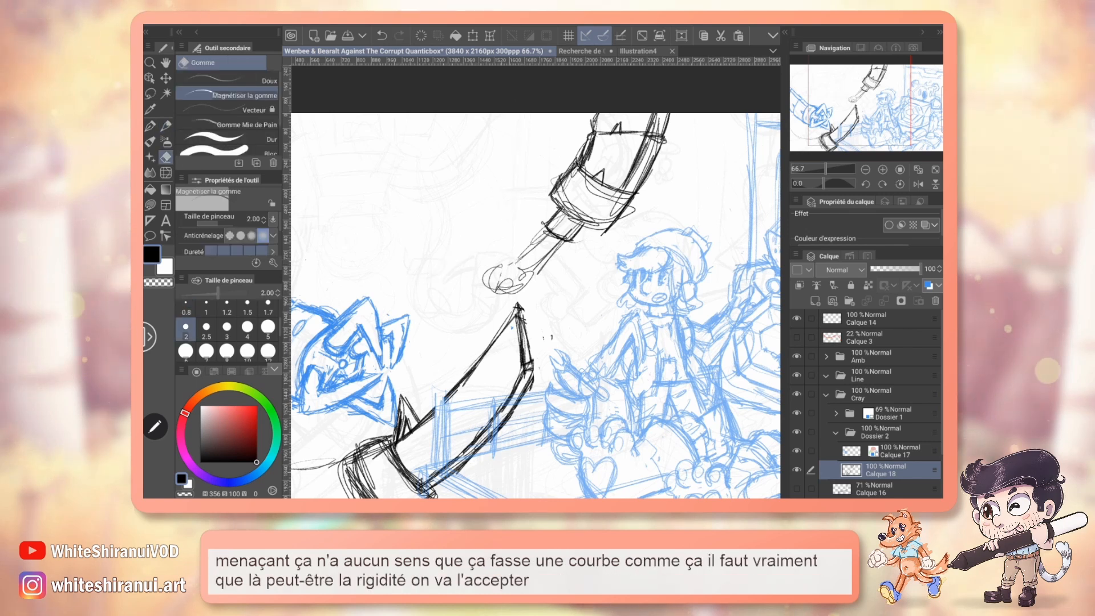
{"action": "left_click", "coordinate": [267, 350]}
{"action": "mouse_move", "coordinate": [496, 279]}
{"action": "left_mouse_down"}
{"action": "mouse_move", "coordinate": [562, 239]}
{"action": "mouse_move", "coordinate": [639, 154]}
{"action": "mouse_move", "coordinate": [629, 101]}
{"action": "mouse_move", "coordinate": [562, 188]}
{"action": "left_mouse_up"}
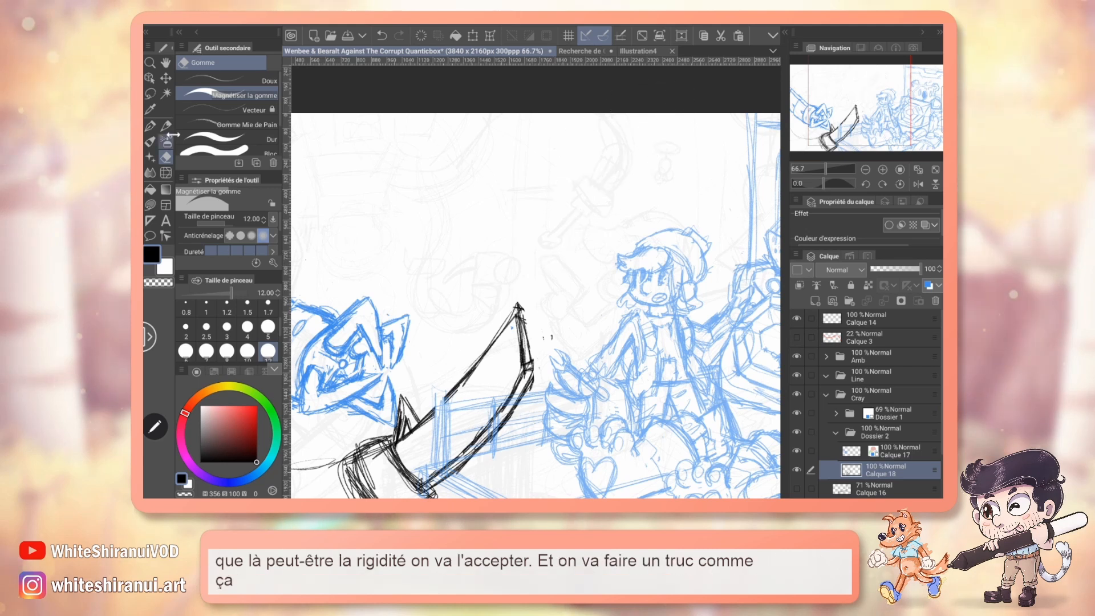
{"action": "key", "text": "p"}
{"action": "left_click_drag", "start_coordinate": [494, 114], "coordinate": [594, 224]}
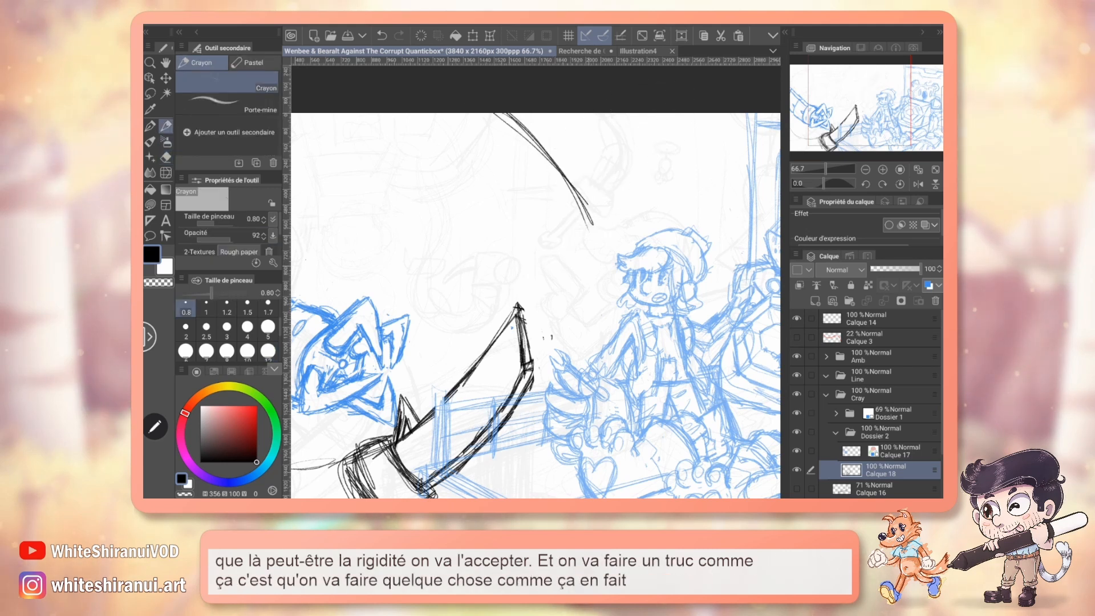
Erase the rough strokes inside the saw blade's collar, and sketch the upper edge and a section line of the arm behind it.
{"action": "left_click_drag", "start_coordinate": [518, 342], "coordinate": [586, 220]}
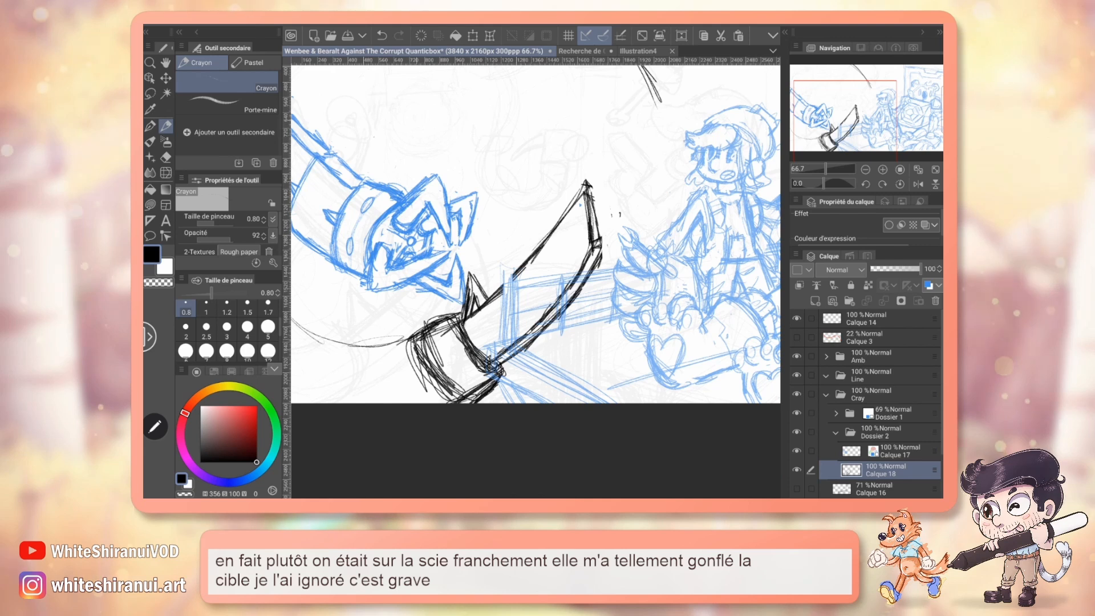
{"action": "key", "text": "e"}
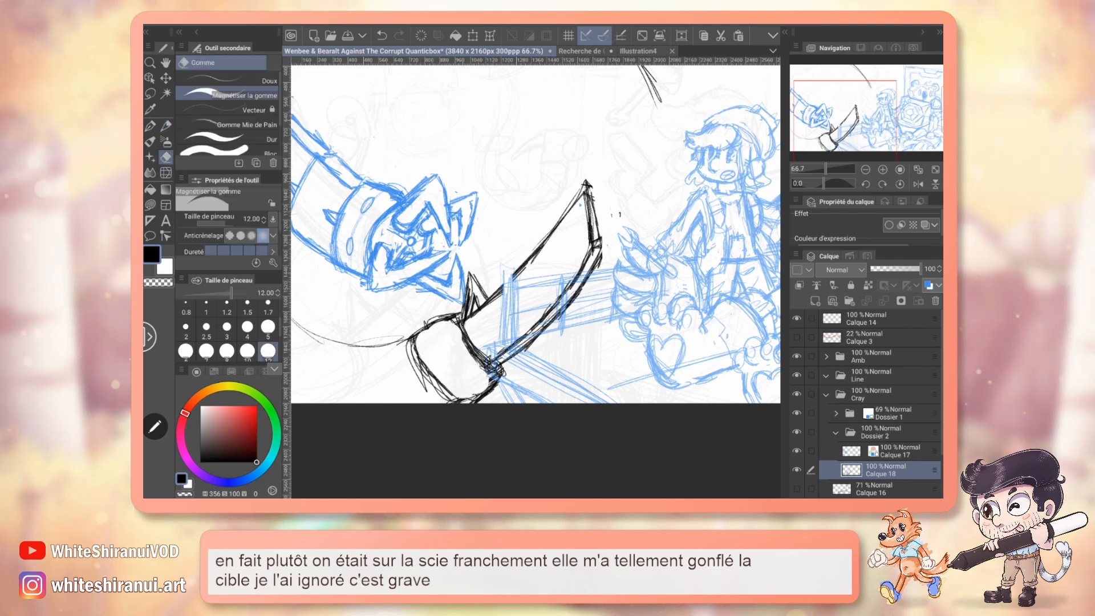
{"action": "key", "text": "p"}
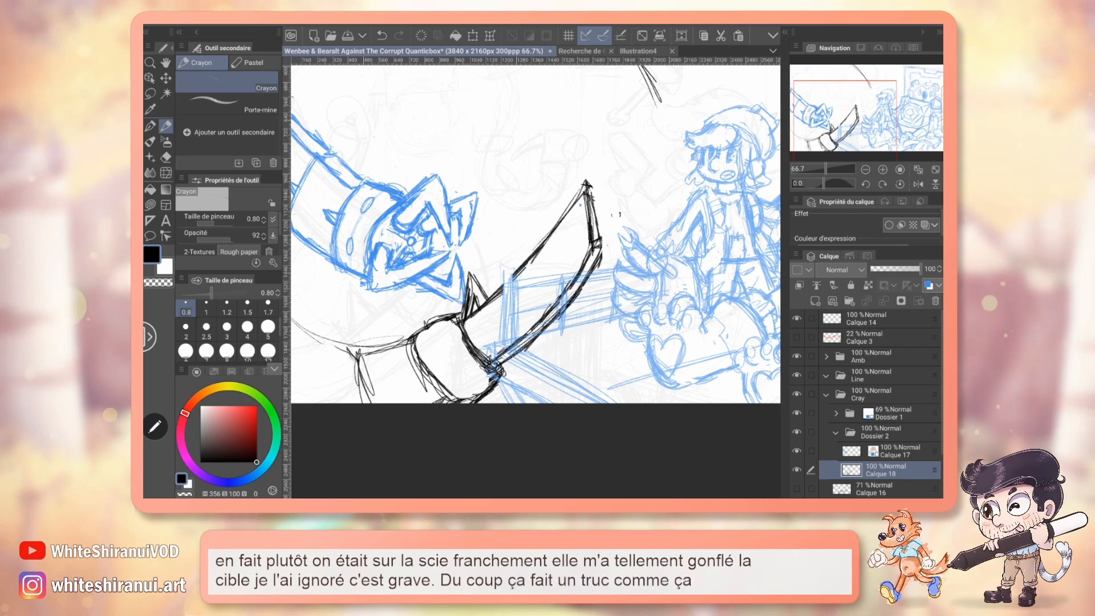
Try extending the saw's arm to the canvas's side edge with another section line and a thickened upper contour, and undo it.
{"action": "mouse_move", "coordinate": [298, 327]}
{"action": "left_mouse_down"}
{"action": "mouse_move", "coordinate": [357, 353]}
{"action": "mouse_move", "coordinate": [300, 402]}
{"action": "left_mouse_up"}
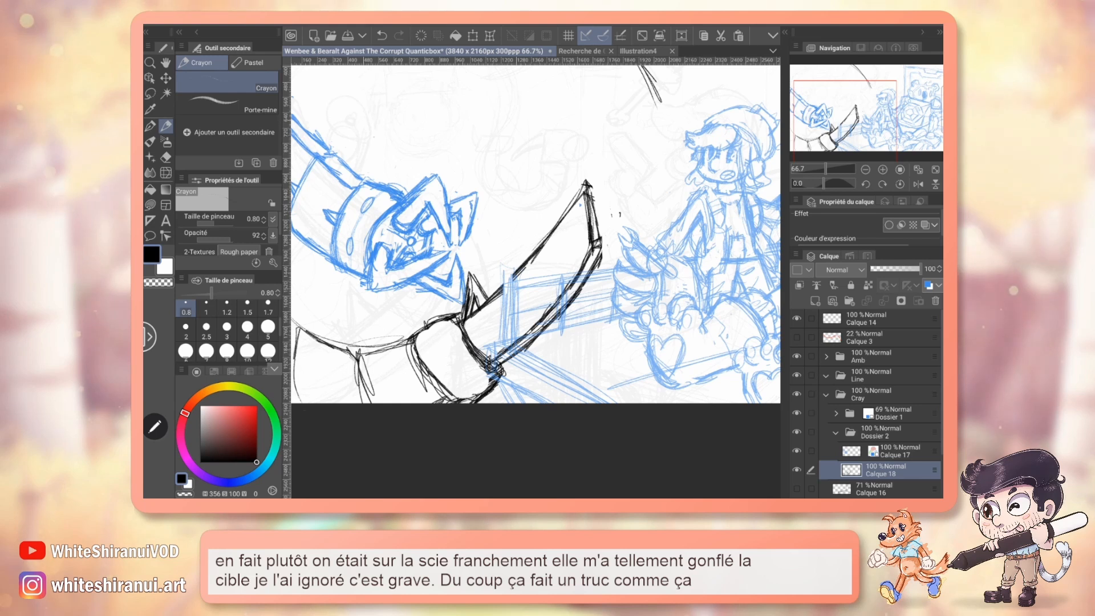
{"action": "mouse_move", "coordinate": [363, 355]}
{"action": "left_mouse_down"}
{"action": "mouse_move", "coordinate": [409, 348]}
{"action": "mouse_move", "coordinate": [413, 359]}
{"action": "left_mouse_up"}
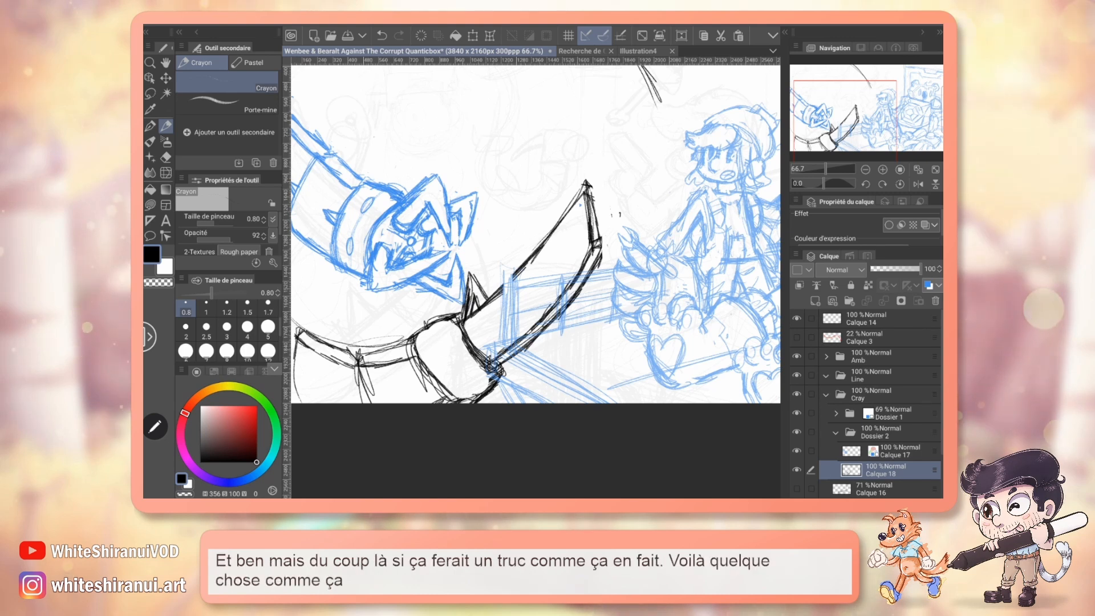
{"action": "key", "text": "ctrl+z"}
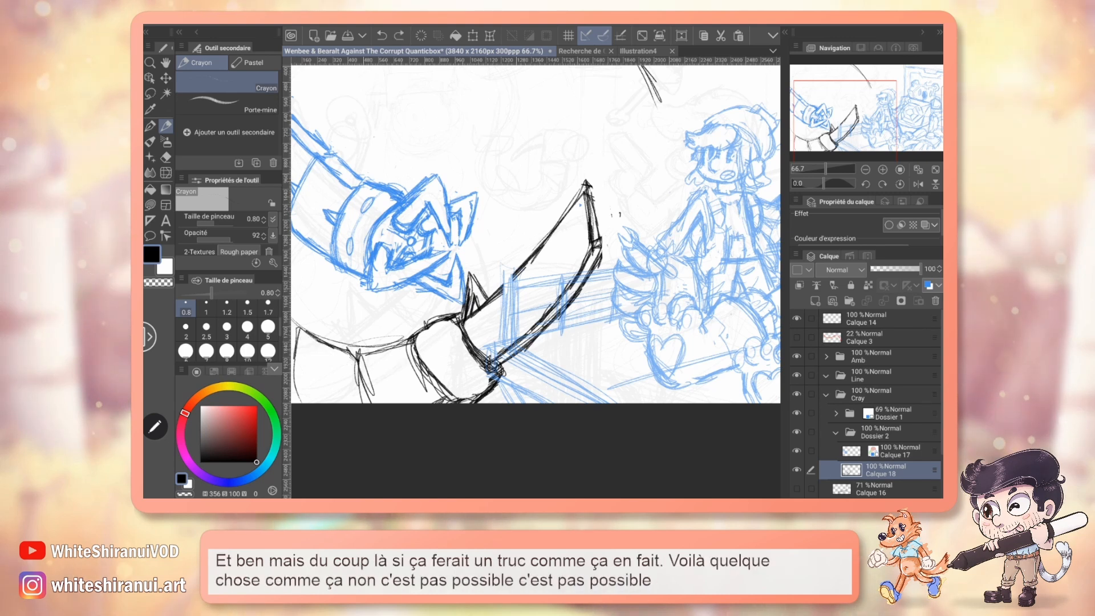
{"action": "key", "text": "ctrl+z"}
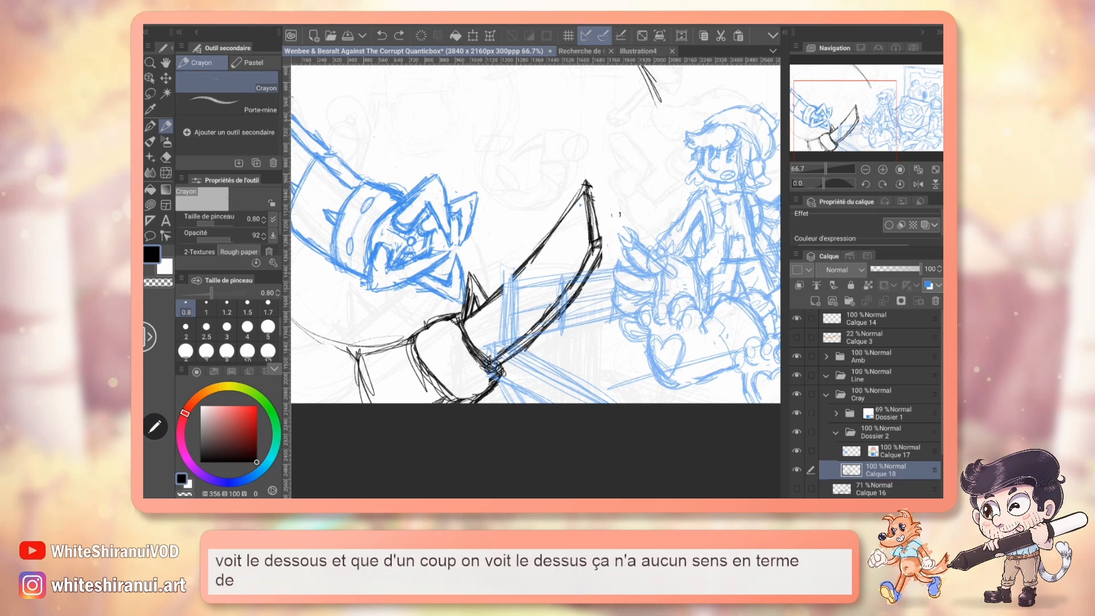
Sketch the saw's arm curving steeply up to the canvas's side edge, with a section line where it bends and a short lower-corner contour.
{"action": "left_click_drag", "start_coordinate": [514, 257], "coordinate": [611, 244]}
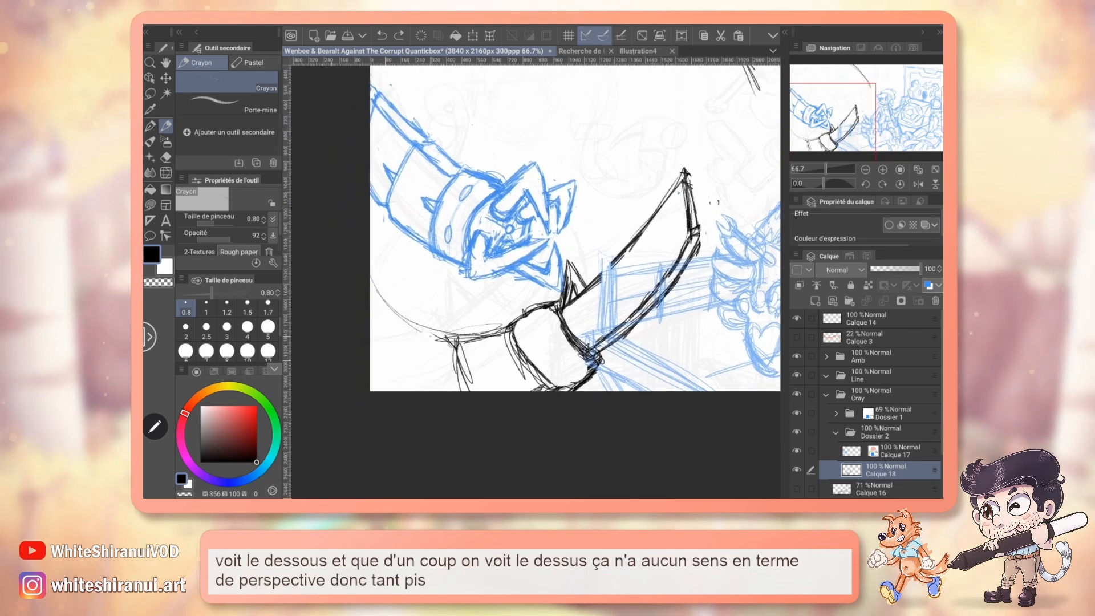
{"action": "left_click_drag", "start_coordinate": [371, 284], "coordinate": [407, 328]}
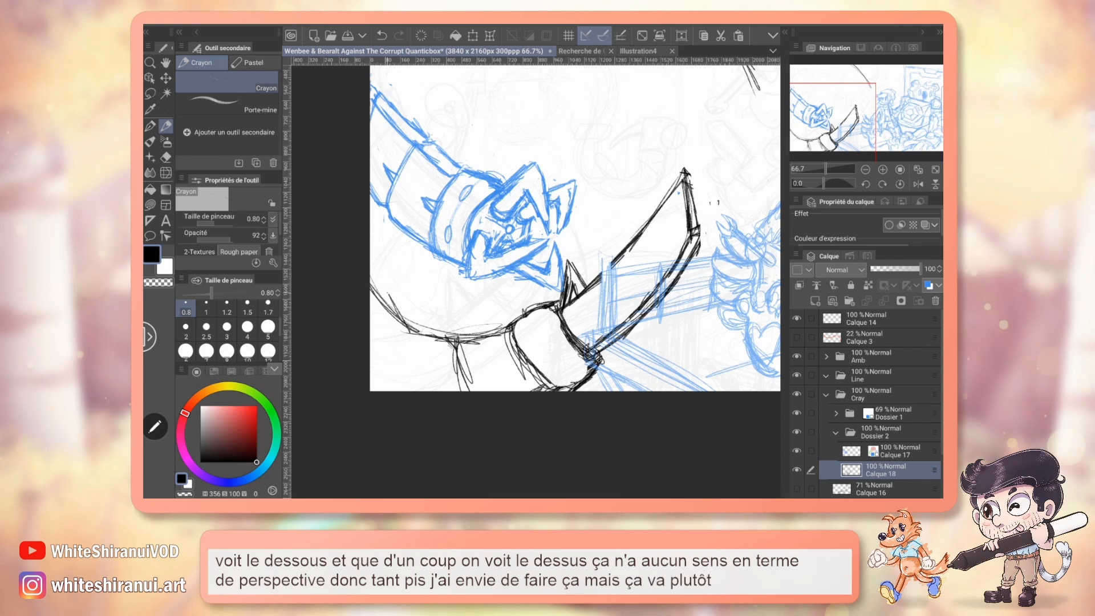
{"action": "left_click_drag", "start_coordinate": [384, 290], "coordinate": [408, 333]}
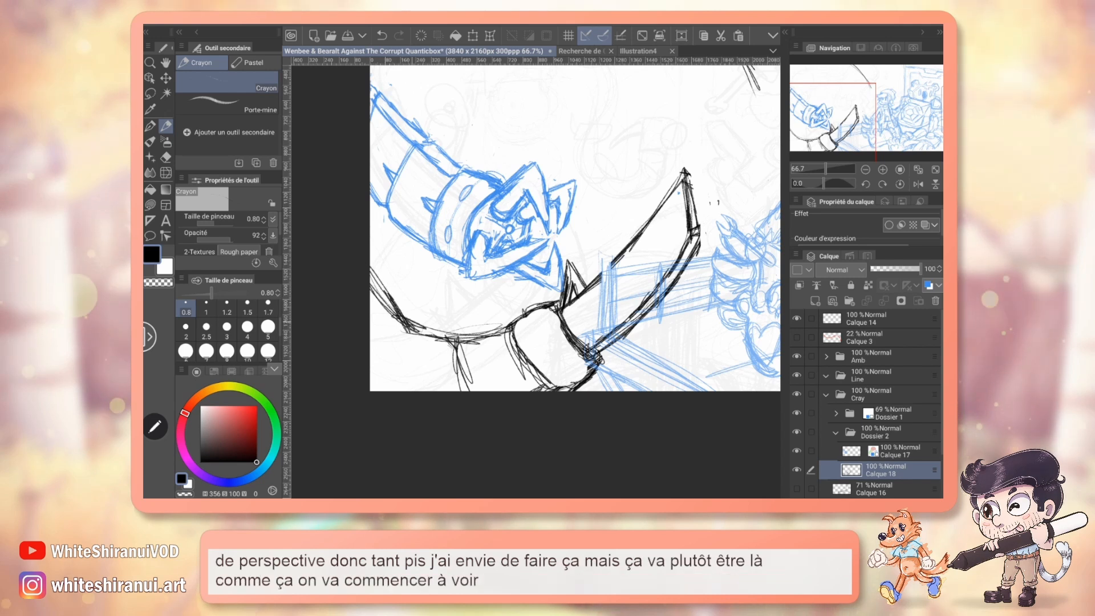
{"action": "left_click_drag", "start_coordinate": [396, 317], "coordinate": [394, 390]}
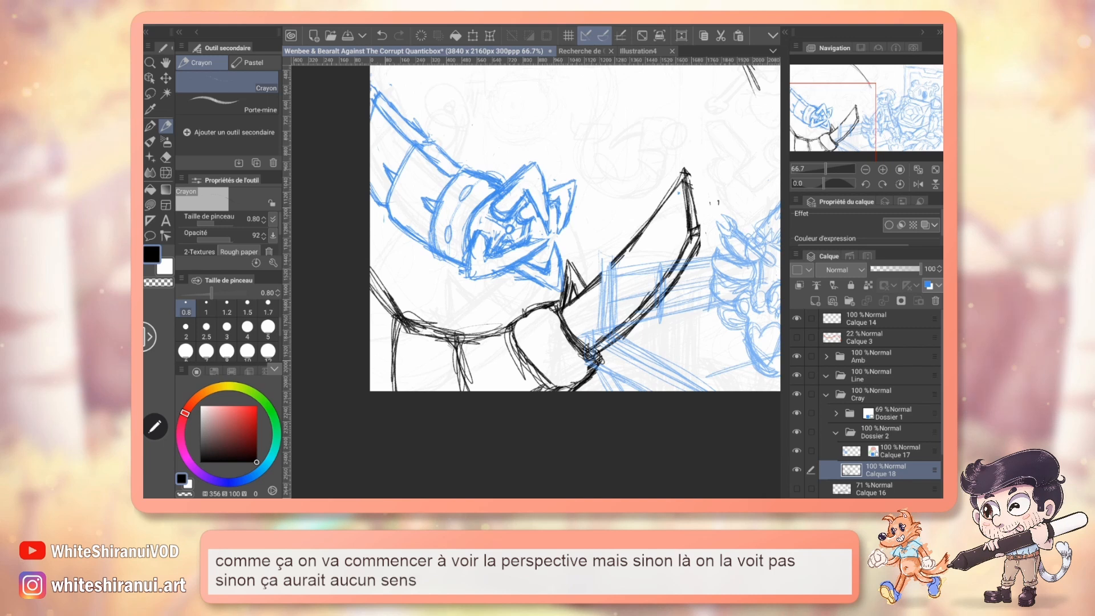
{"action": "left_click_drag", "start_coordinate": [551, 251], "coordinate": [521, 254]}
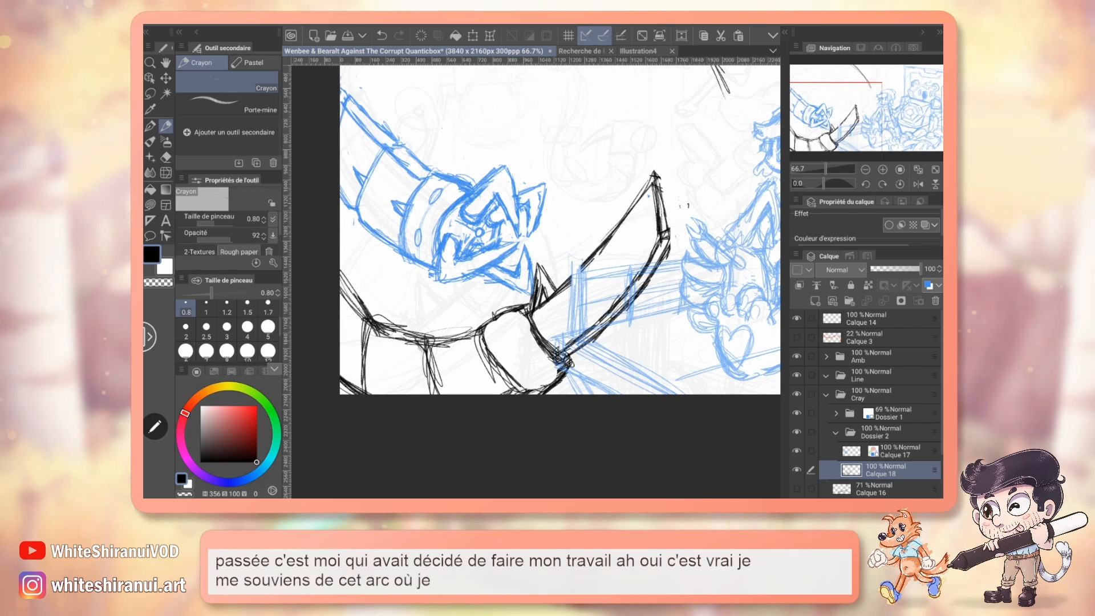
Clean up the doubled strokes of the section line in the middle of the saw's arm with the eraser at size 2.
{"action": "key", "text": "ctrl+z"}
{"action": "left_click", "coordinate": [166, 189]}
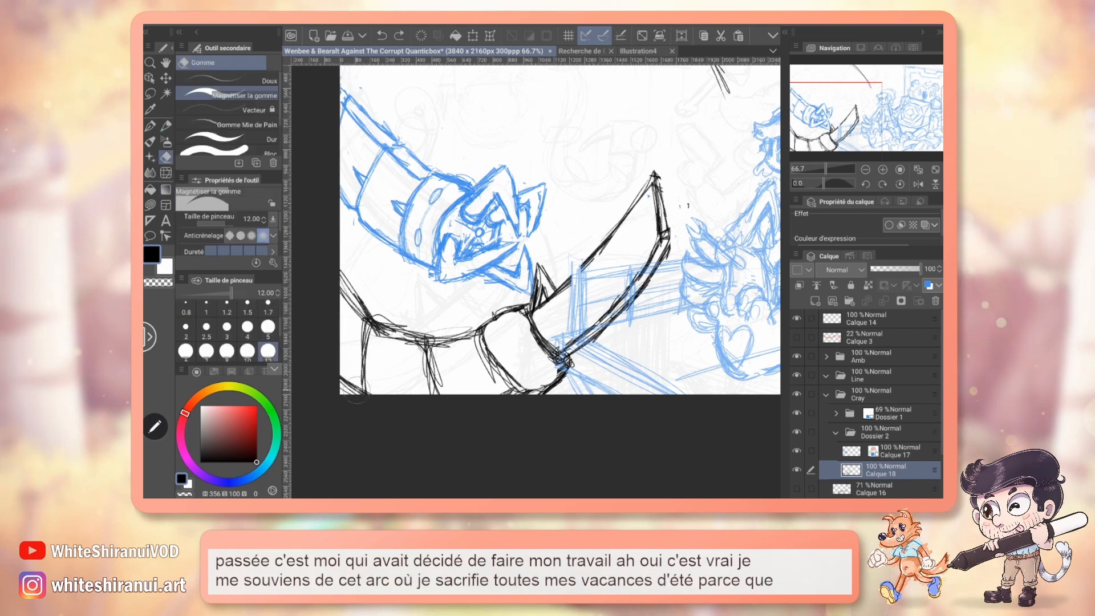
{"action": "left_click", "coordinate": [185, 329]}
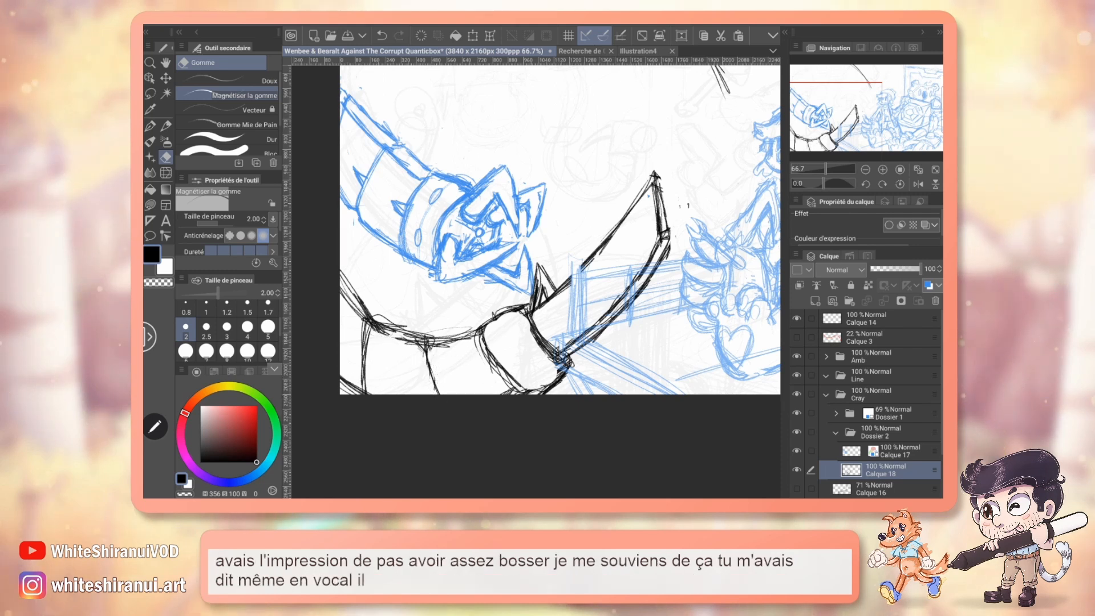
{"action": "mouse_move", "coordinate": [559, 228]}
{"action": "left_mouse_down"}
{"action": "mouse_move", "coordinate": [557, 249]}
{"action": "mouse_move", "coordinate": [559, 218]}
{"action": "left_mouse_up"}
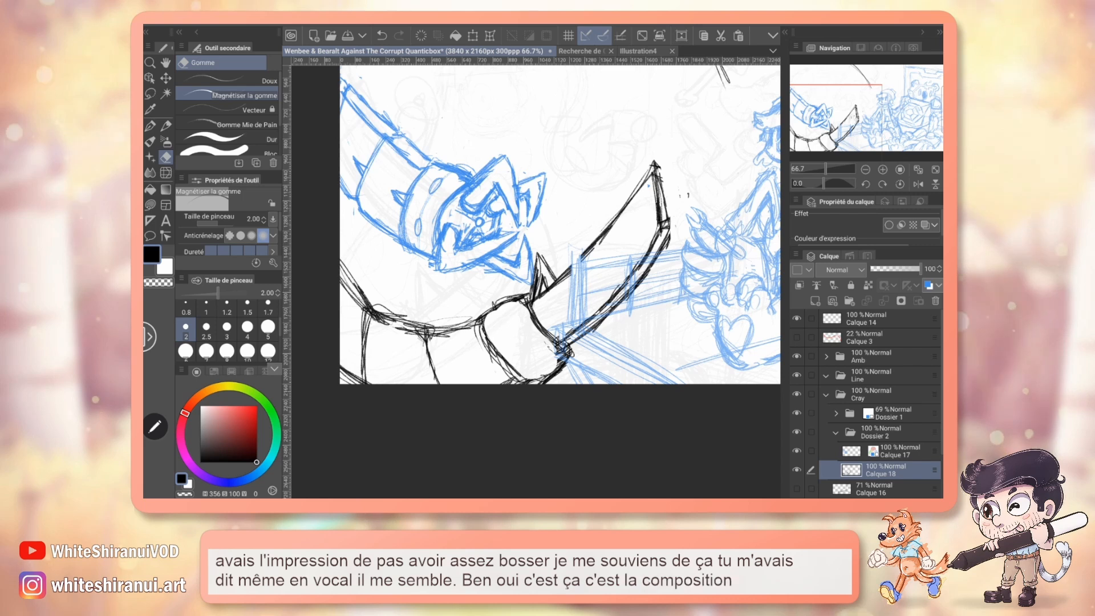
Show and select the red gaze line layer Calque 3, and set its opacity to 100%.
{"action": "left_click_drag", "start_coordinate": [559, 228], "coordinate": [577, 253]}
{"action": "left_click_drag", "start_coordinate": [673, 190], "coordinate": [657, 254]}
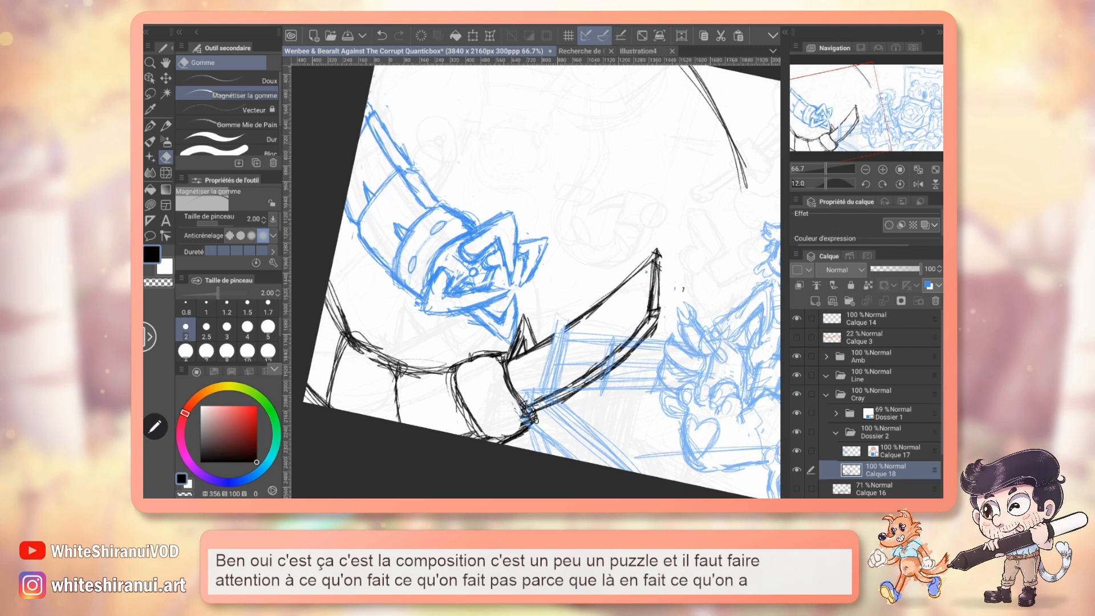
{"action": "key", "text": "ctrl+minus"}
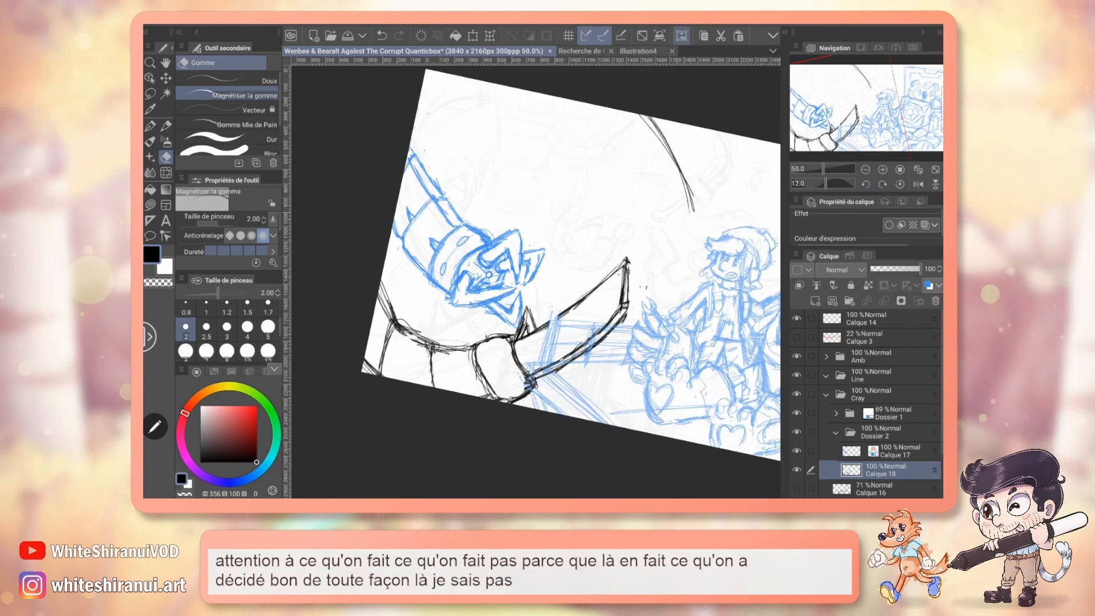
{"action": "left_click", "coordinate": [900, 183]}
{"action": "left_click_drag", "start_coordinate": [559, 284], "coordinate": [514, 286]}
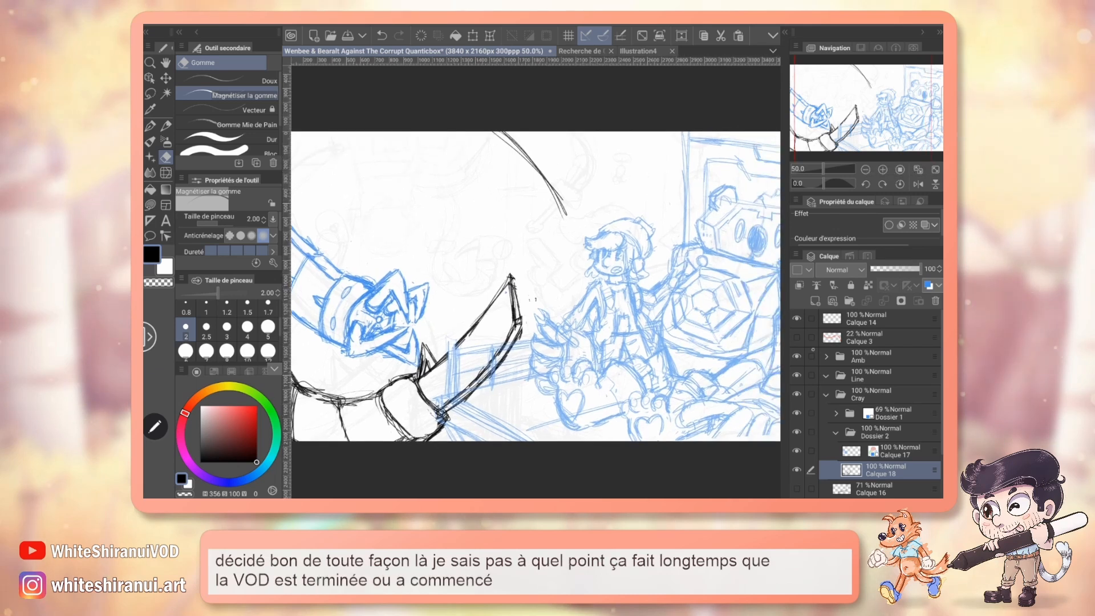
{"action": "left_click", "coordinate": [798, 336]}
{"action": "left_click", "coordinate": [872, 337]}
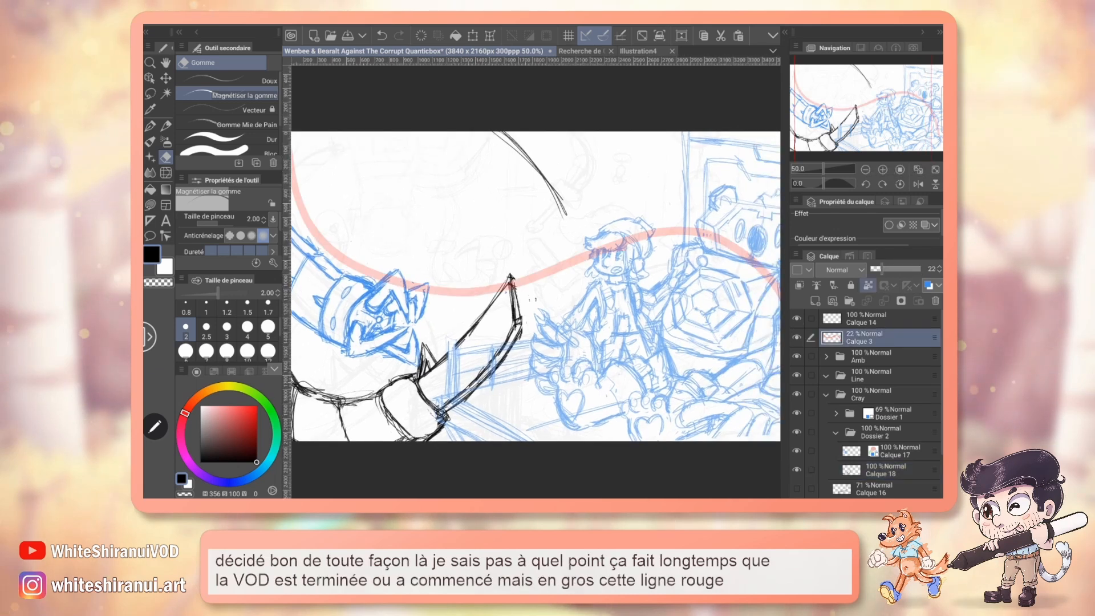
{"action": "left_click_drag", "start_coordinate": [883, 269], "coordinate": [922, 269]}
{"action": "mouse_move", "coordinate": [537, 286]}
{"action": "left_mouse_down"}
{"action": "mouse_move", "coordinate": [587, 252]}
{"action": "mouse_move", "coordinate": [484, 277]}
{"action": "mouse_move", "coordinate": [565, 261]}
{"action": "left_mouse_up"}
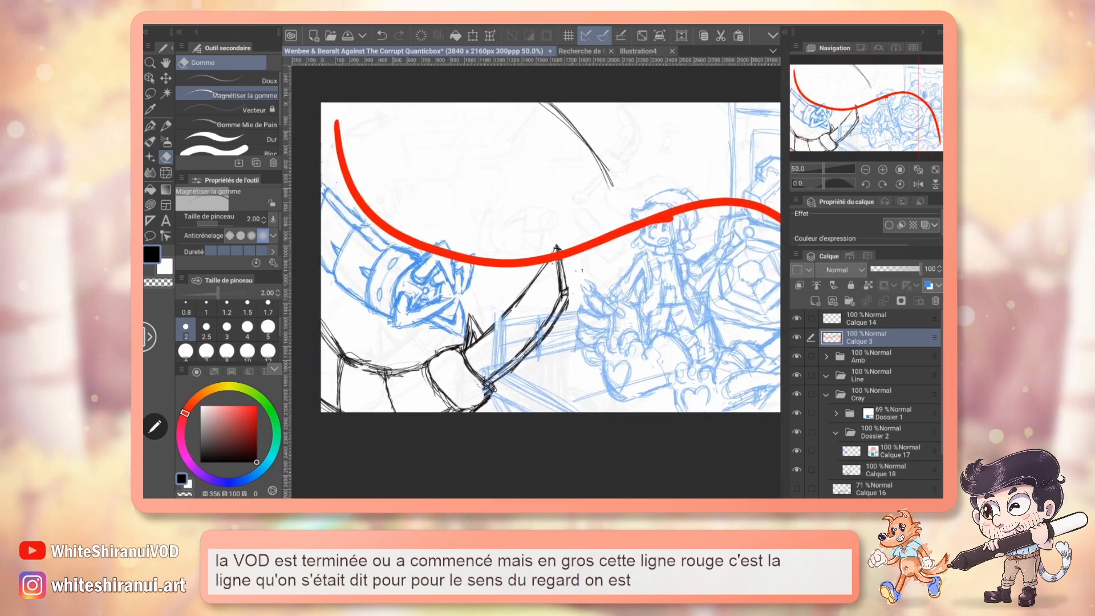
Draw a small red direction arrow beside the start of the gaze line on Calque 3 with Plume G at size 0.80.
{"action": "key", "text": "p"}
{"action": "left_click", "coordinate": [257, 406]}
{"action": "left_click", "coordinate": [186, 309]}
{"action": "left_click_drag", "start_coordinate": [372, 179], "coordinate": [373, 181]}
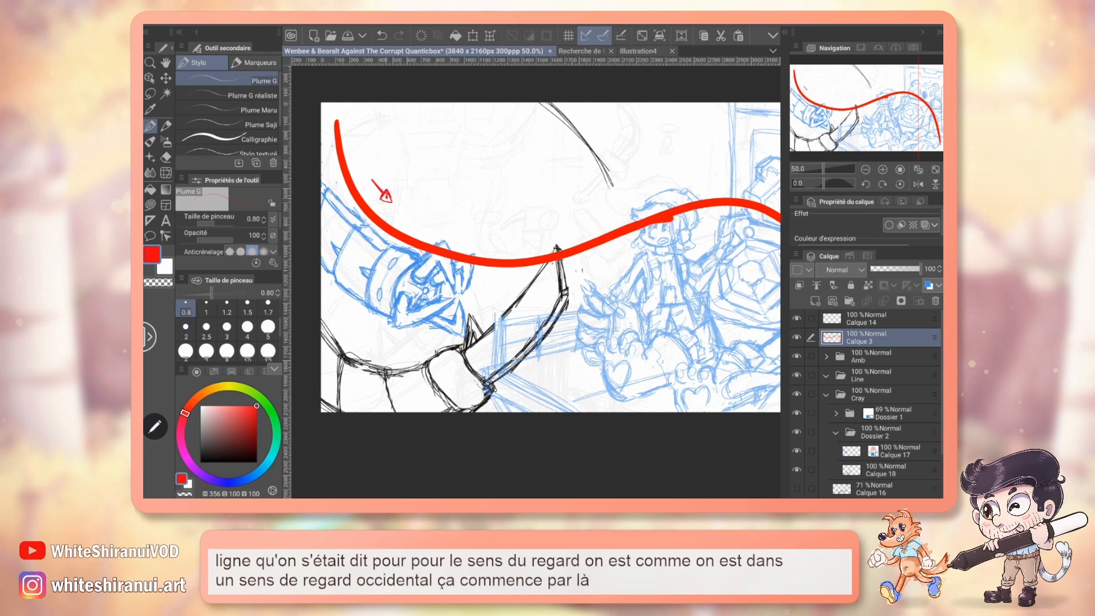
Undo the red direction marks beside the gaze line and return Calque 3 to hidden.
{"action": "key", "text": "ctrl+z"}
{"action": "left_click_drag", "start_coordinate": [570, 257], "coordinate": [421, 242]}
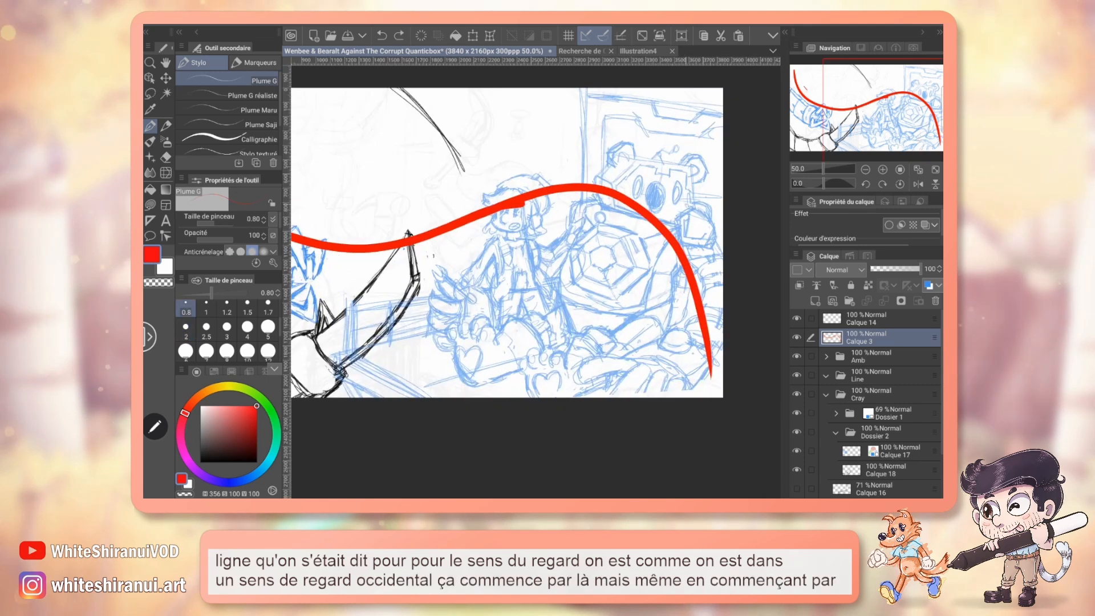
{"action": "left_click_drag", "start_coordinate": [679, 201], "coordinate": [691, 203]}
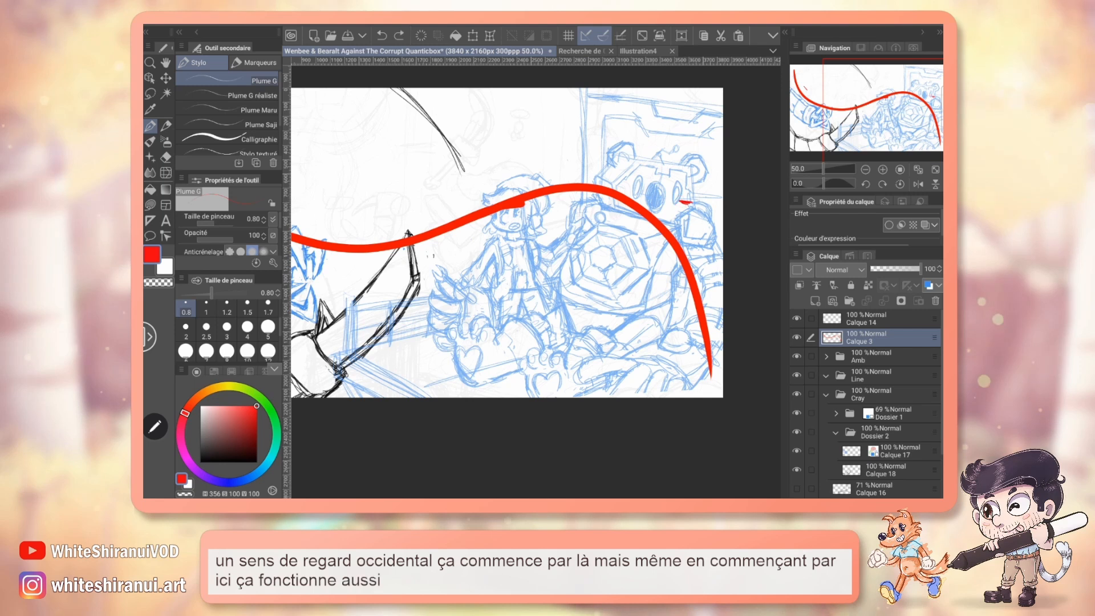
{"action": "left_click_drag", "start_coordinate": [536, 240], "coordinate": [663, 253]}
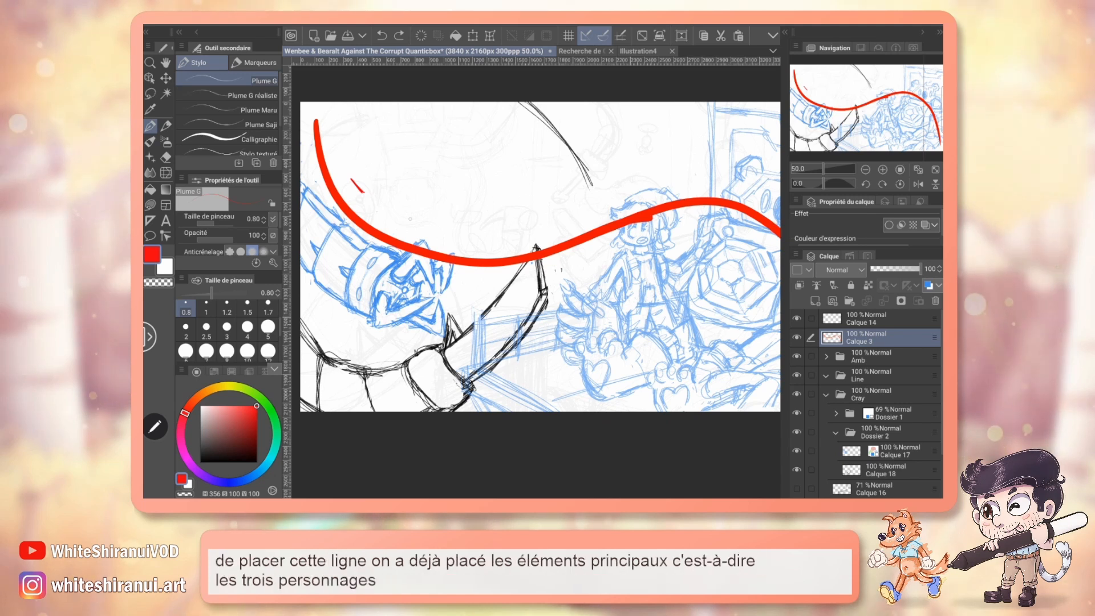
{"action": "left_click_drag", "start_coordinate": [402, 222], "coordinate": [406, 219]}
{"action": "key", "text": "ctrl+z"}
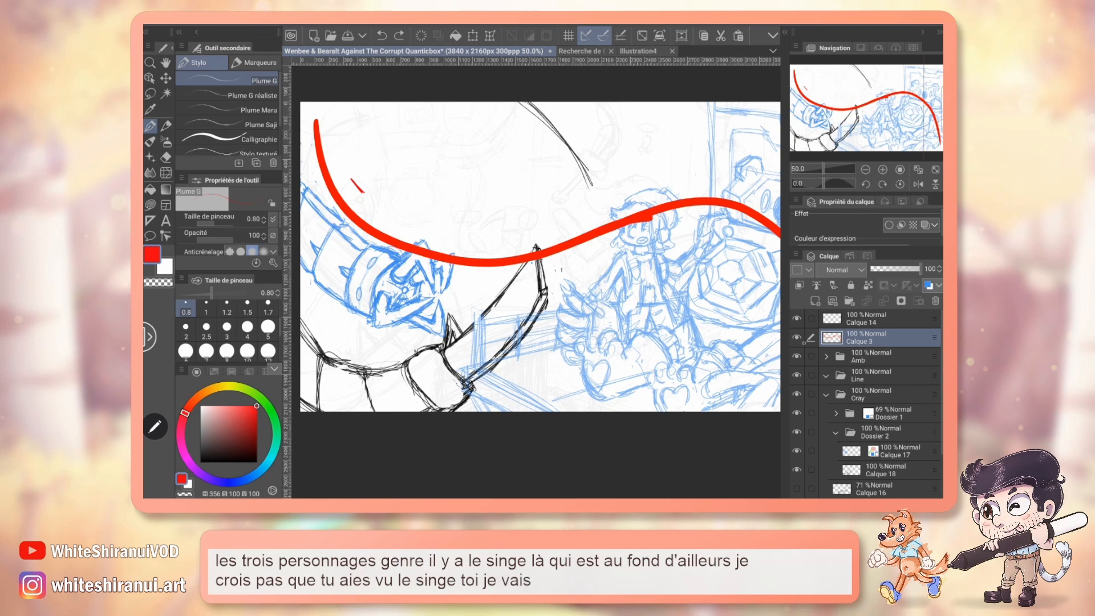
{"action": "key", "text": "ctrl+z"}
{"action": "key", "text": "ctrl+z"}
Open the Recherche de Chara design 6fev2025 document, hide Calque 322, and examine the cymbal monkey and its creepier fanged version.
{"action": "left_click", "coordinate": [581, 51]}
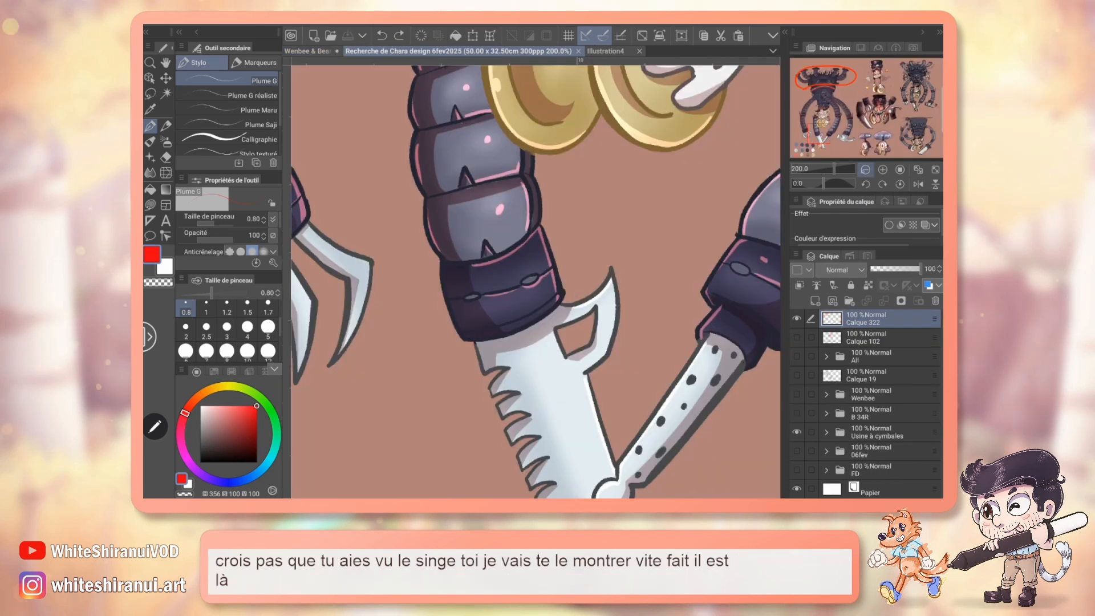
{"action": "left_click", "coordinate": [866, 170]}
{"action": "left_click", "coordinate": [865, 170]}
{"action": "left_click", "coordinate": [866, 170]}
{"action": "left_click_drag", "start_coordinate": [820, 133], "coordinate": [828, 120]}
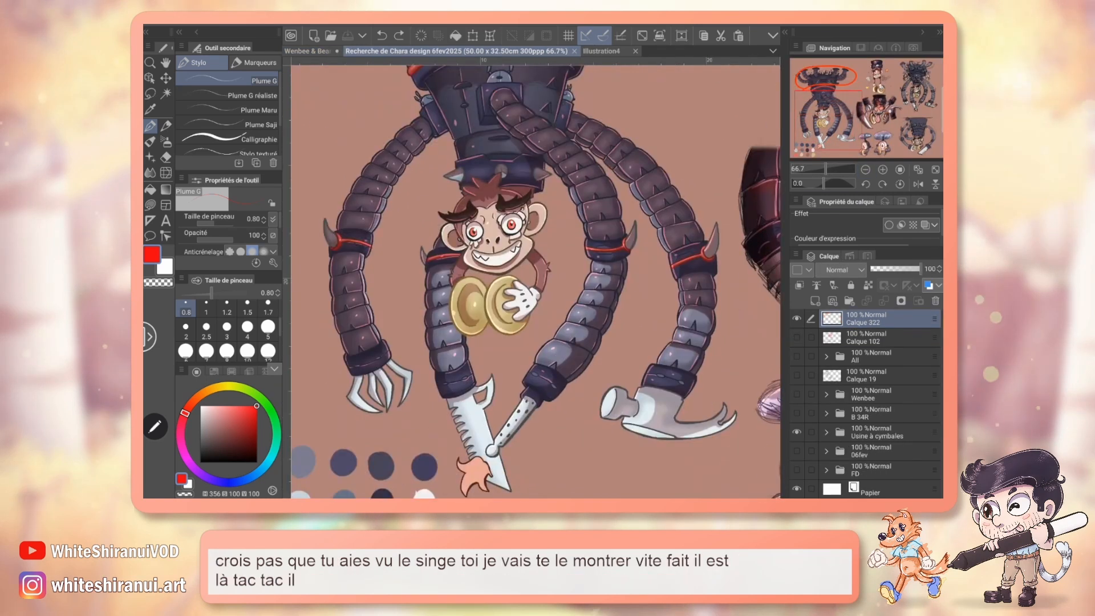
{"action": "left_click", "coordinate": [797, 319]}
{"action": "left_click", "coordinate": [866, 170]}
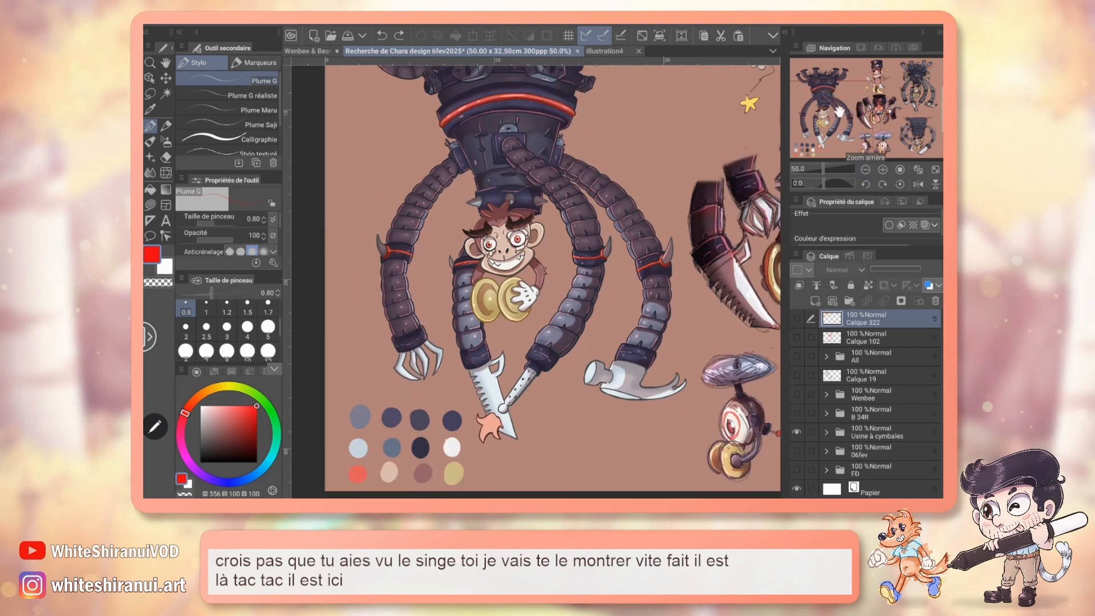
{"action": "left_click_drag", "start_coordinate": [837, 118], "coordinate": [879, 112]}
{"action": "left_click", "coordinate": [883, 169]}
{"action": "left_click", "coordinate": [883, 169]}
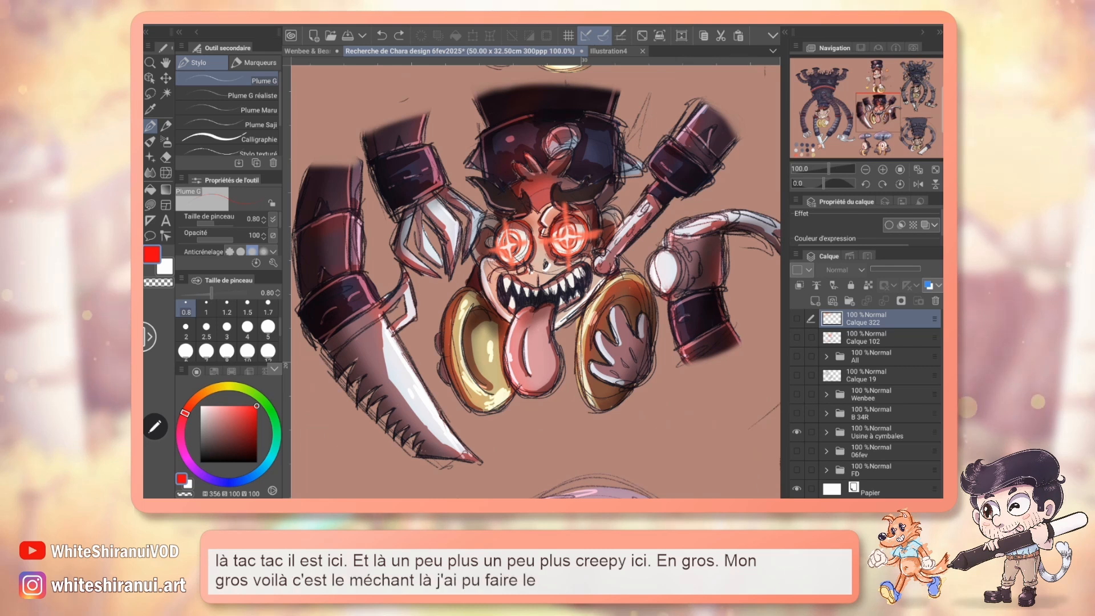
Return to the Wenbee illustration and reinforce the curved inner contour of the saw's arm on Calque 18 with the Crayon at size 0.80.
{"action": "left_click", "coordinate": [307, 51]}
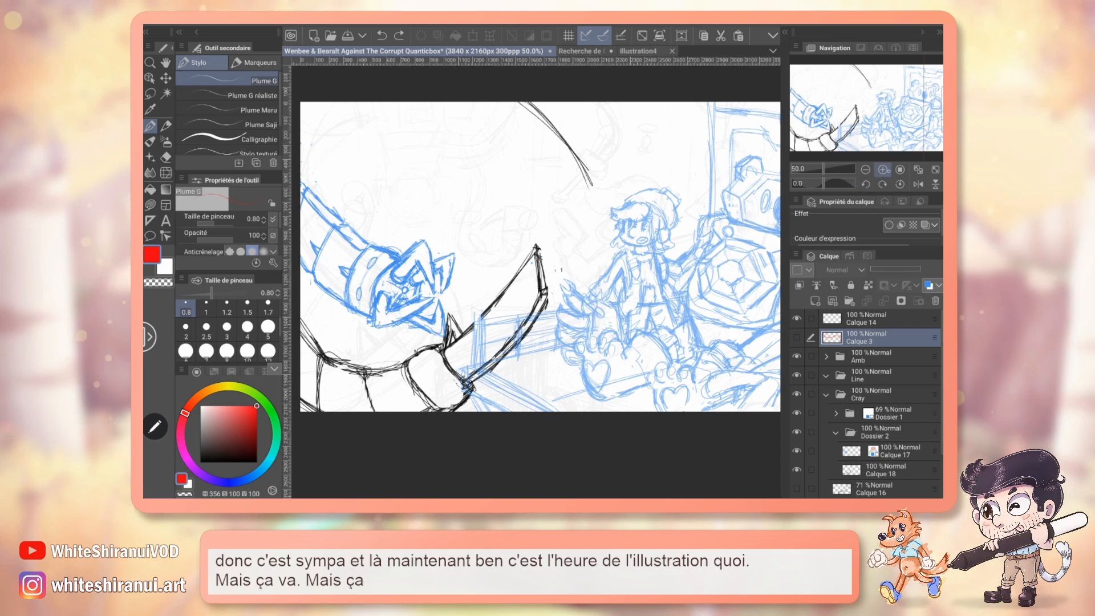
{"action": "left_click", "coordinate": [883, 170]}
{"action": "left_click_drag", "start_coordinate": [860, 125], "coordinate": [842, 134]}
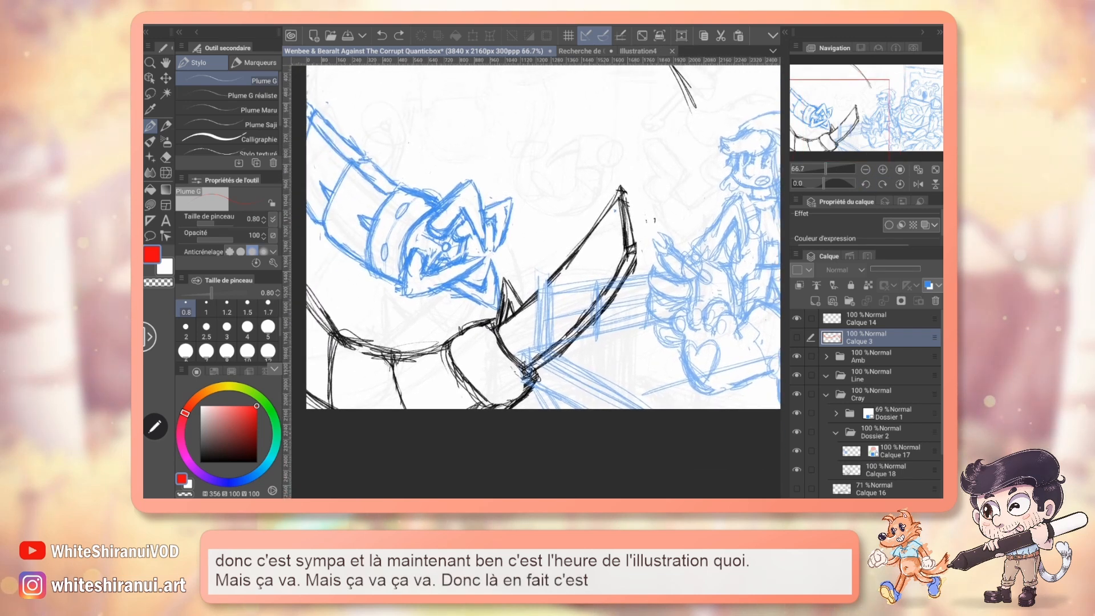
{"action": "key", "text": "p"}
{"action": "scroll", "coordinate": [857, 373], "scroll_direction": "down", "scroll_amount": 3}
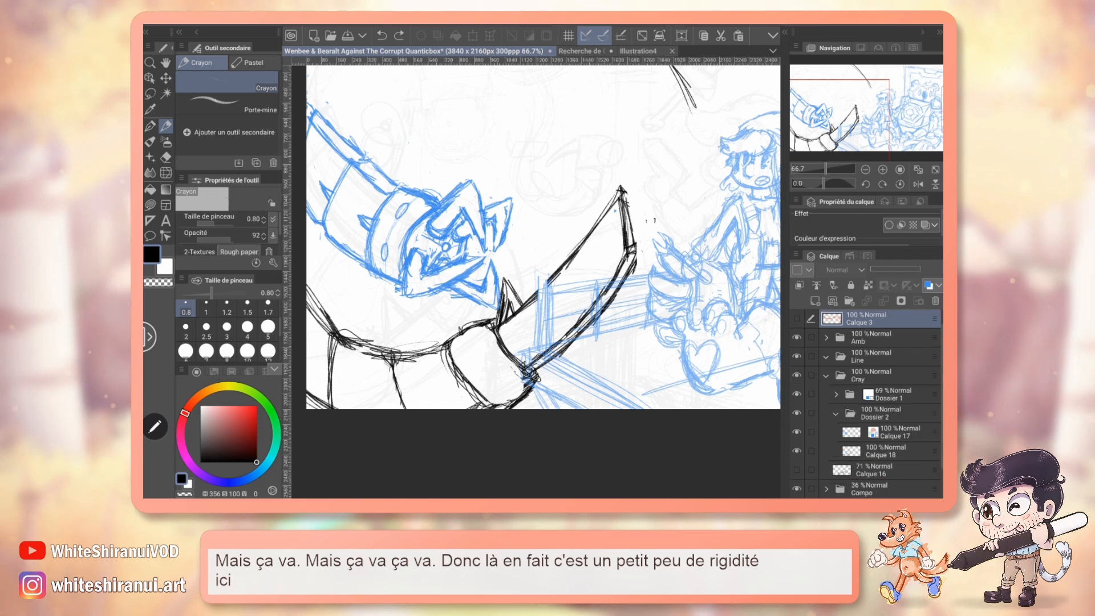
{"action": "left_click", "coordinate": [881, 415]}
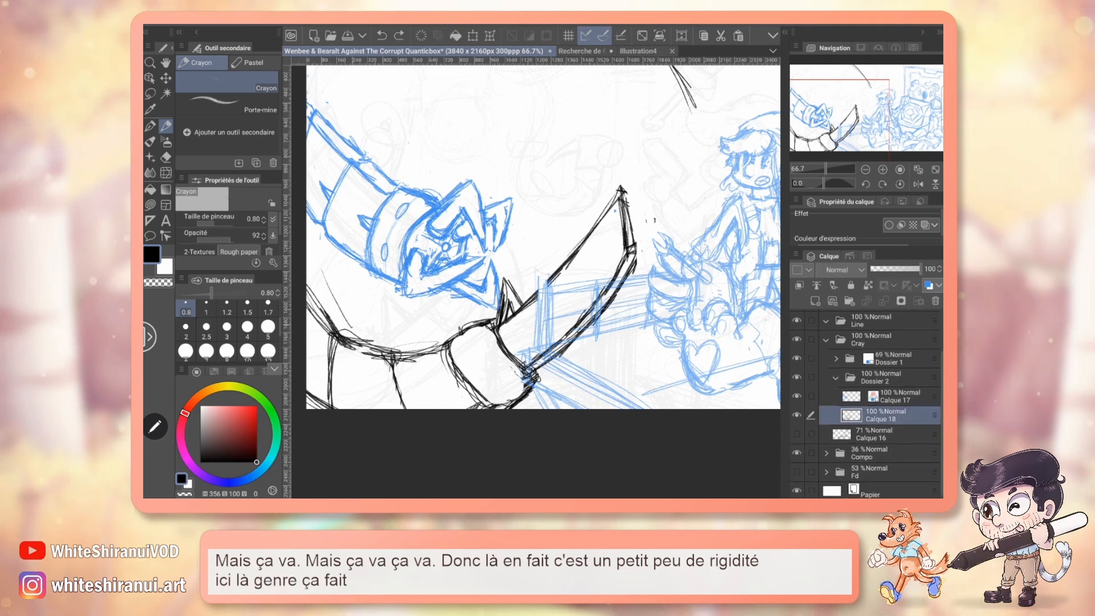
{"action": "left_click_drag", "start_coordinate": [353, 326], "coordinate": [431, 319]}
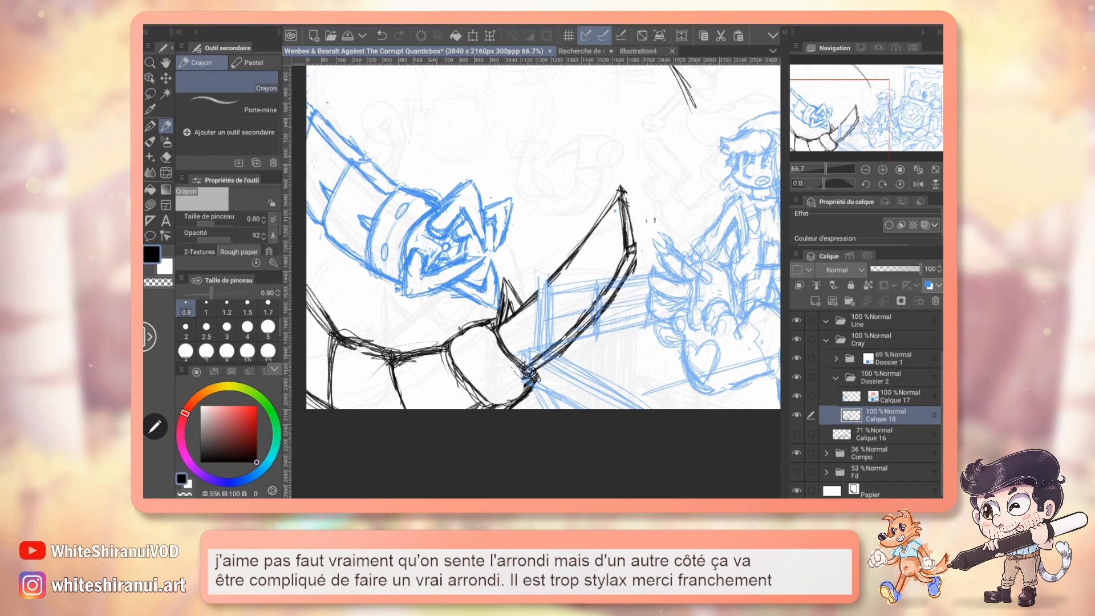
Sketch small spikes on the saw arm's segments and two oval holes on the cuff that holds the blade.
{"action": "left_click_drag", "start_coordinate": [838, 124], "coordinate": [823, 124]}
{"action": "left_click_drag", "start_coordinate": [823, 183], "coordinate": [831, 184]}
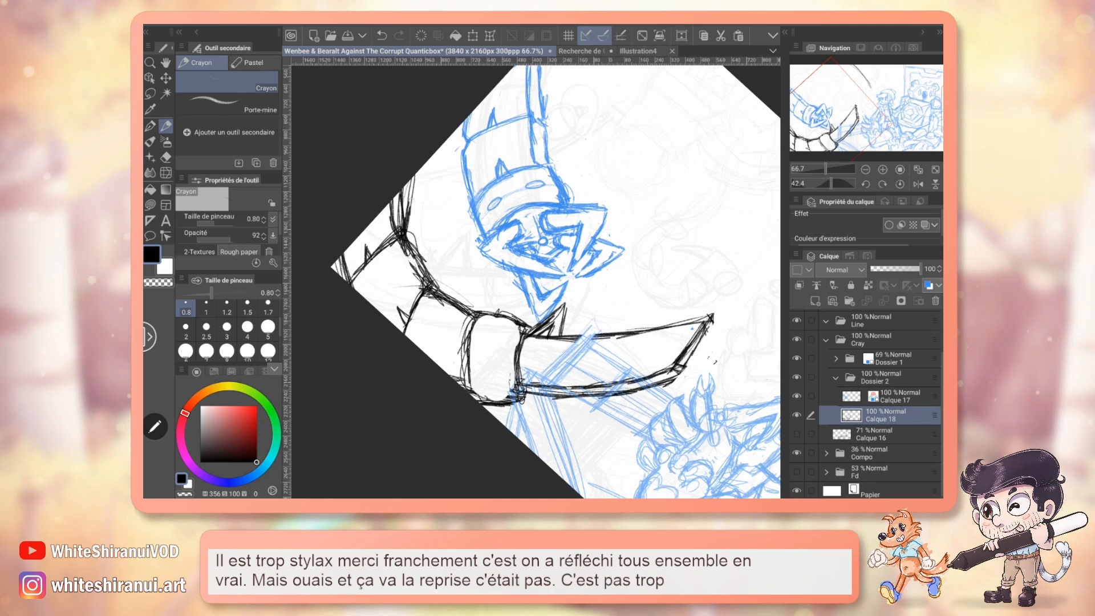
{"action": "left_click_drag", "start_coordinate": [490, 328], "coordinate": [490, 345]}
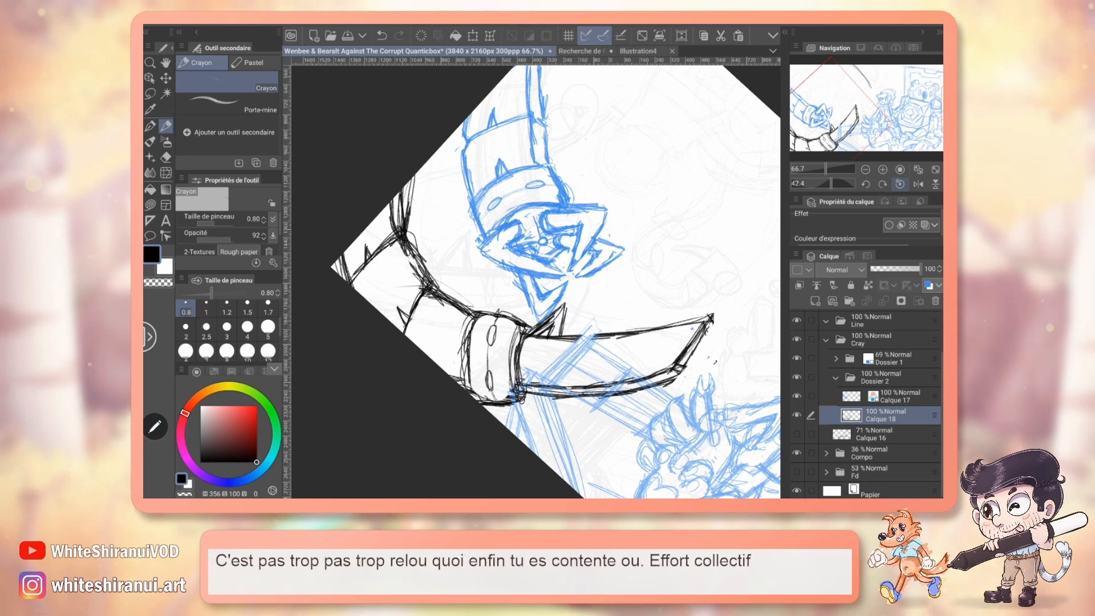
{"action": "left_click", "coordinate": [900, 184]}
Redraw the saw blade with a curved back and first teeth near its sharpened tip, erase the old cutting edge there, and save.
{"action": "left_click_drag", "start_coordinate": [547, 274], "coordinate": [494, 311]}
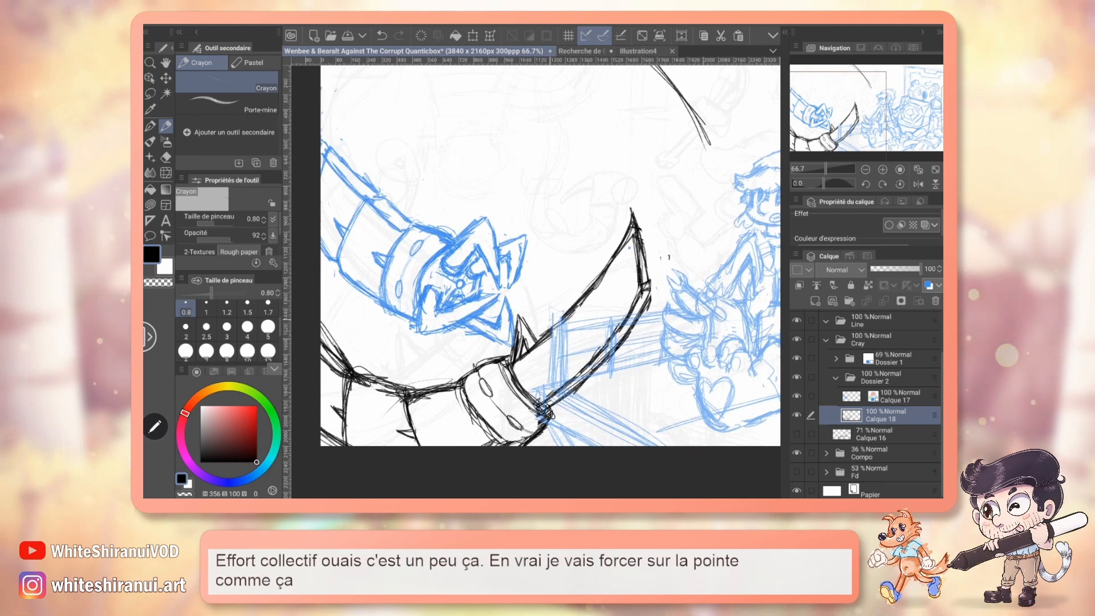
{"action": "left_click_drag", "start_coordinate": [626, 242], "coordinate": [582, 306]}
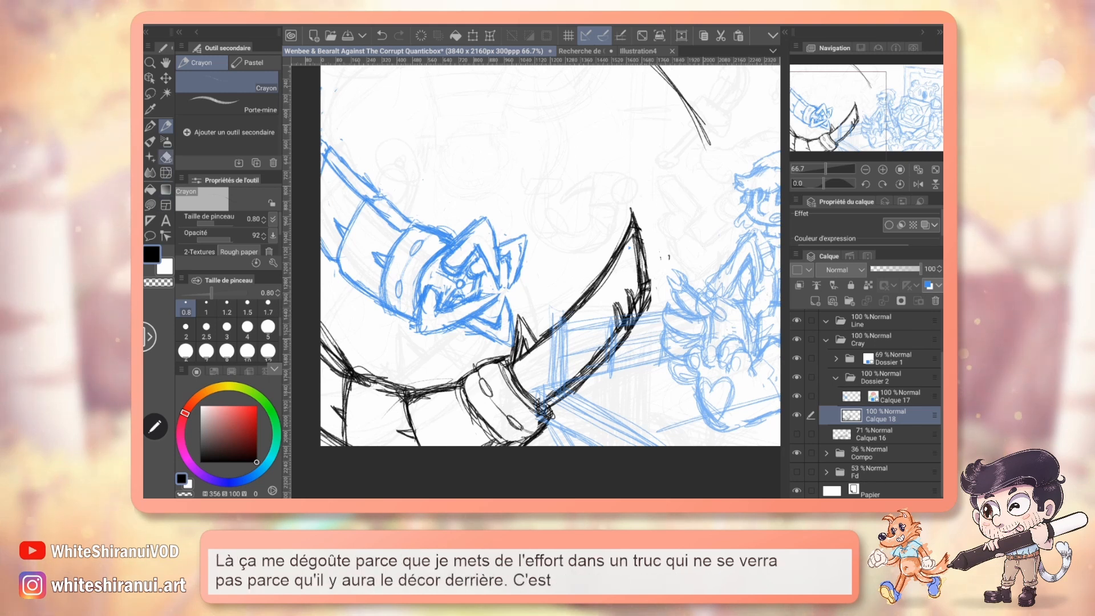
{"action": "key", "text": "e"}
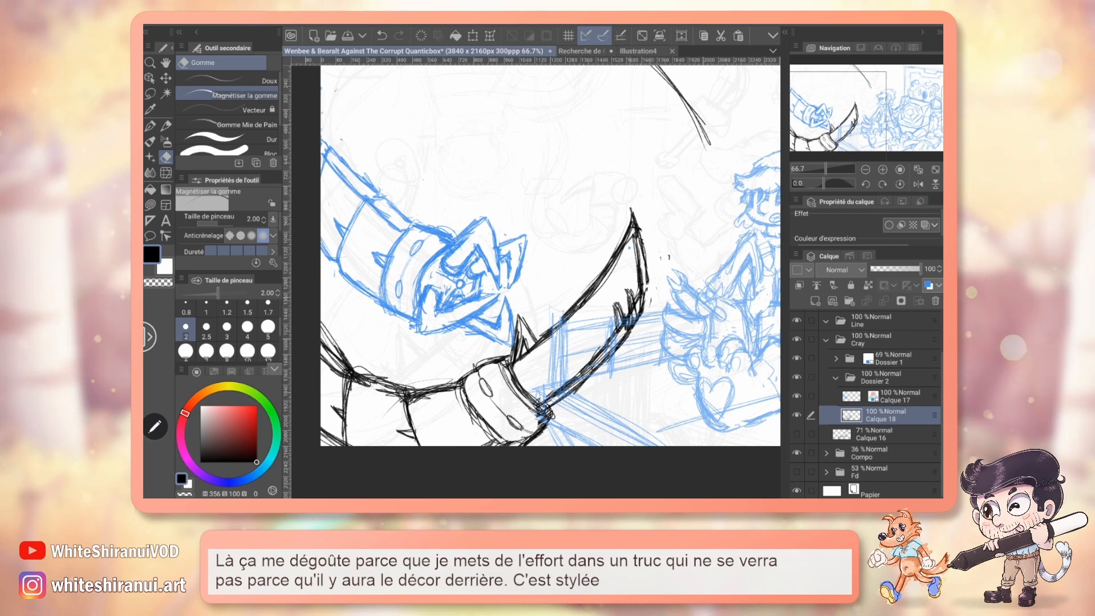
{"action": "key", "text": "ctrl+s"}
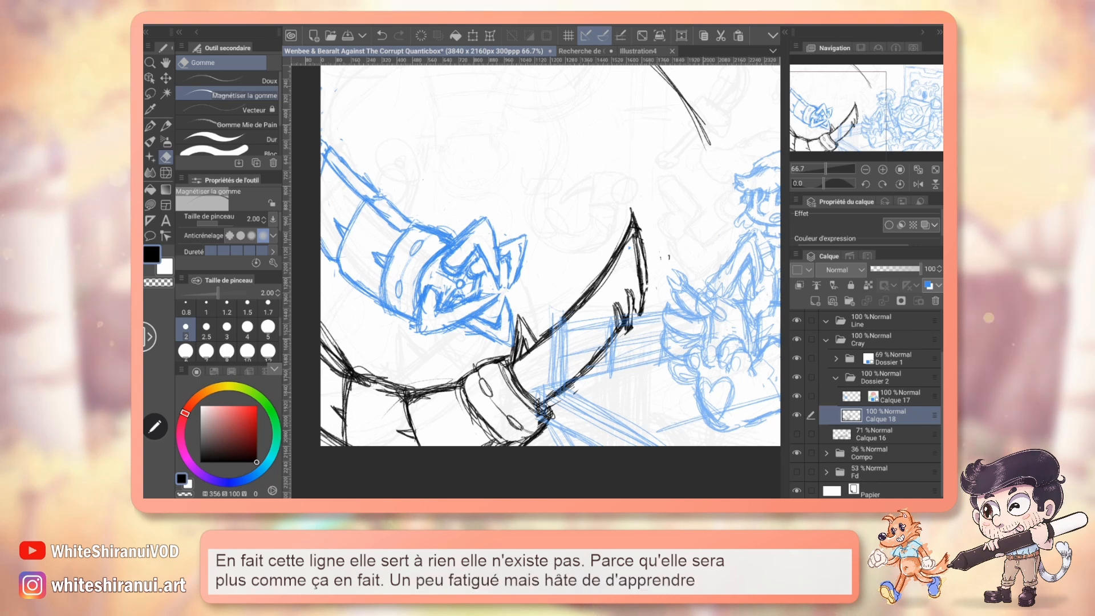
Sketch a row of jagged teeth along the saw's cutting edge down to the cuff, erasing the straight edge line behind them.
{"action": "key", "text": "p"}
{"action": "left_click_drag", "start_coordinate": [616, 285], "coordinate": [607, 238]}
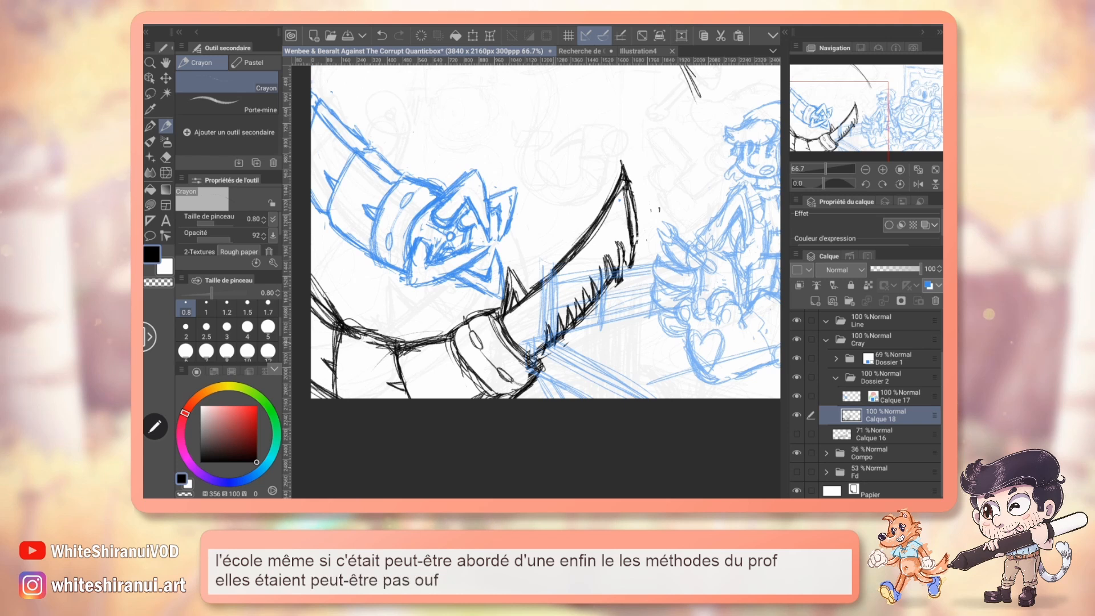
{"action": "key", "text": "e"}
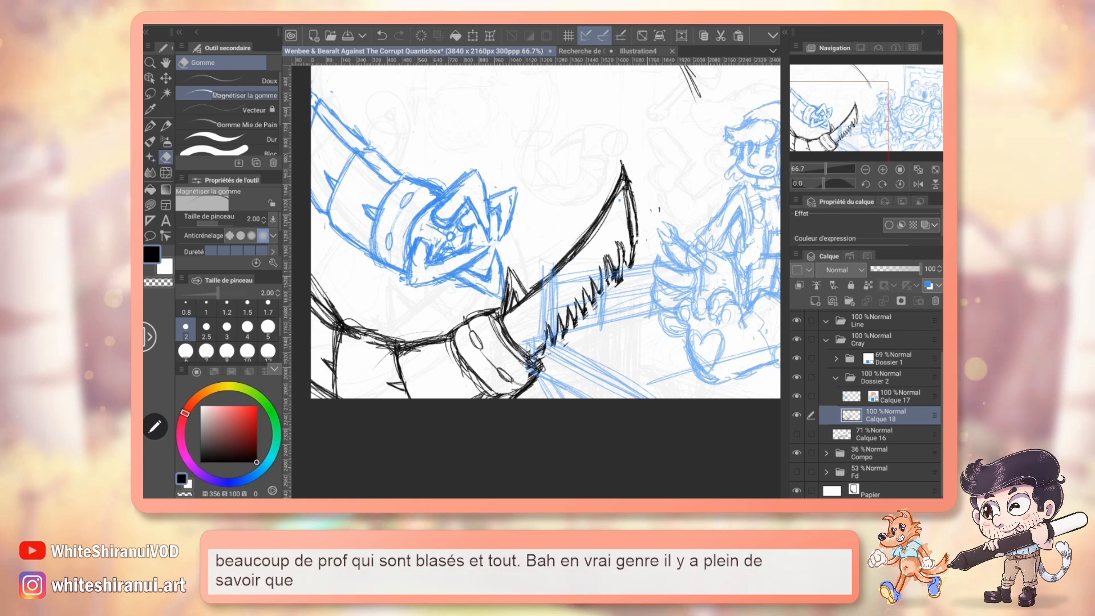
{"action": "key", "text": "p"}
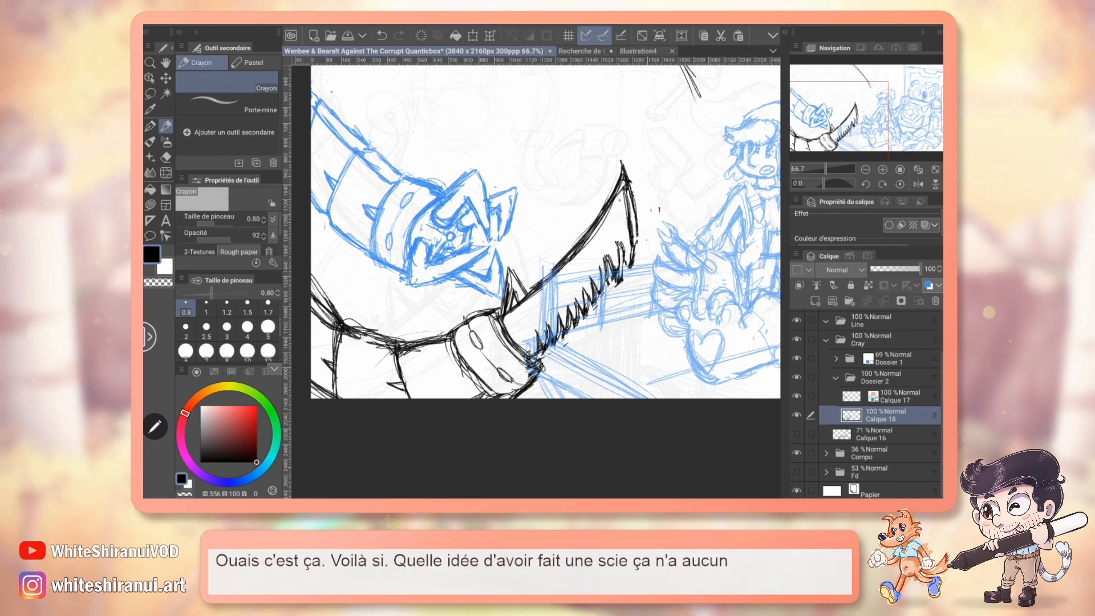
{"action": "key", "text": "e"}
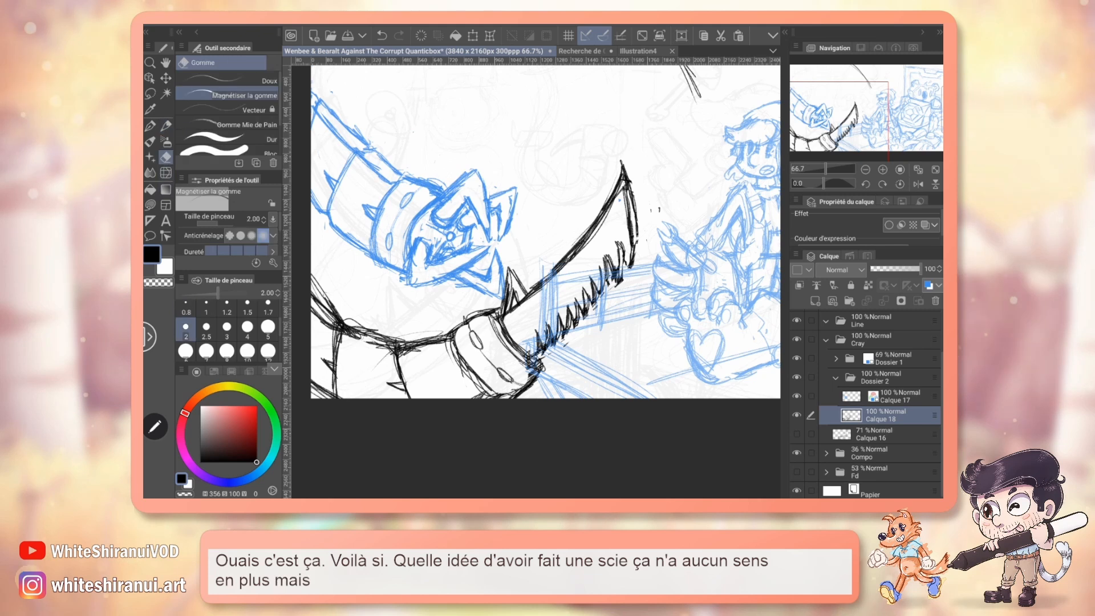
Shift the saw tentacle drawing on Calque 18 with the move layer tool, lowering it slightly toward the canvas's bottom corner.
{"action": "left_click", "coordinate": [883, 184]}
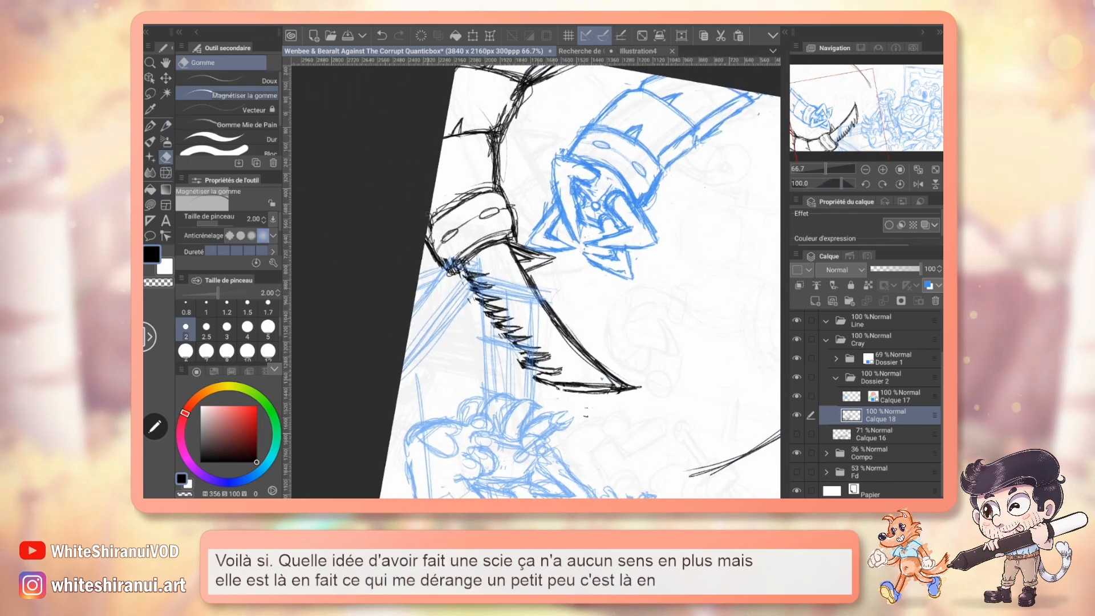
{"action": "left_click_drag", "start_coordinate": [570, 274], "coordinate": [497, 343]}
{"action": "key", "text": "m"}
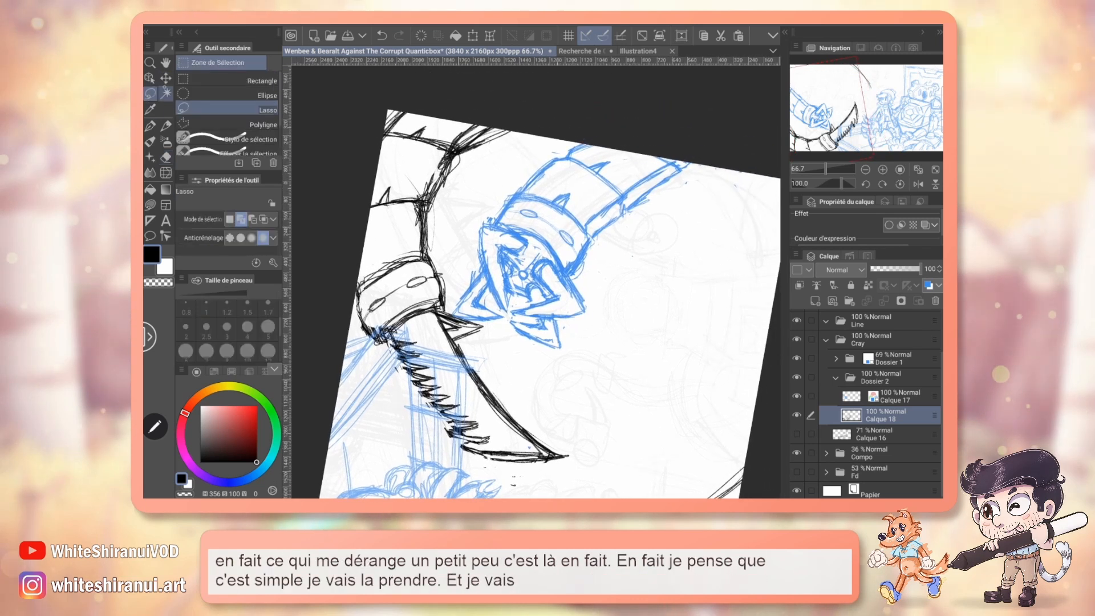
{"action": "key", "text": "k"}
{"action": "left_click_drag", "start_coordinate": [420, 309], "coordinate": [439, 309]}
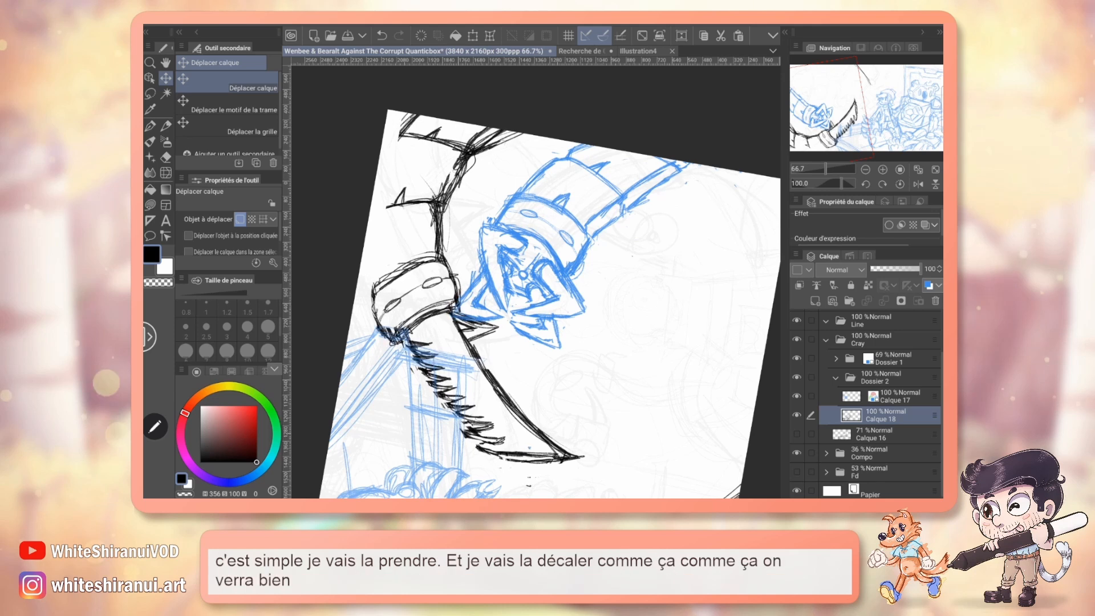
{"action": "left_click", "coordinate": [900, 184]}
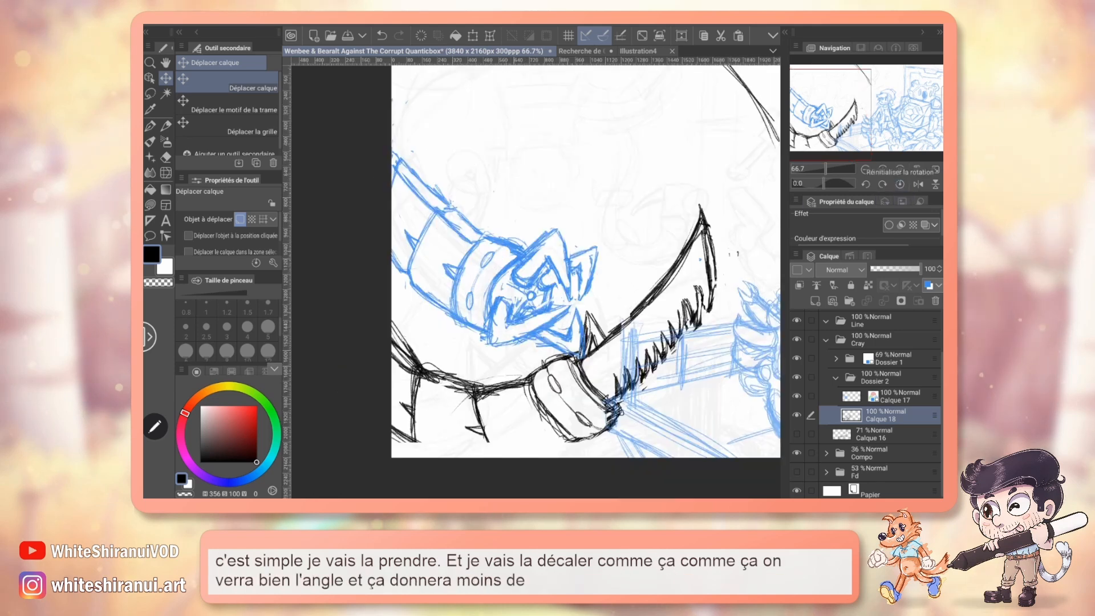
{"action": "left_click_drag", "start_coordinate": [581, 405], "coordinate": [569, 415]}
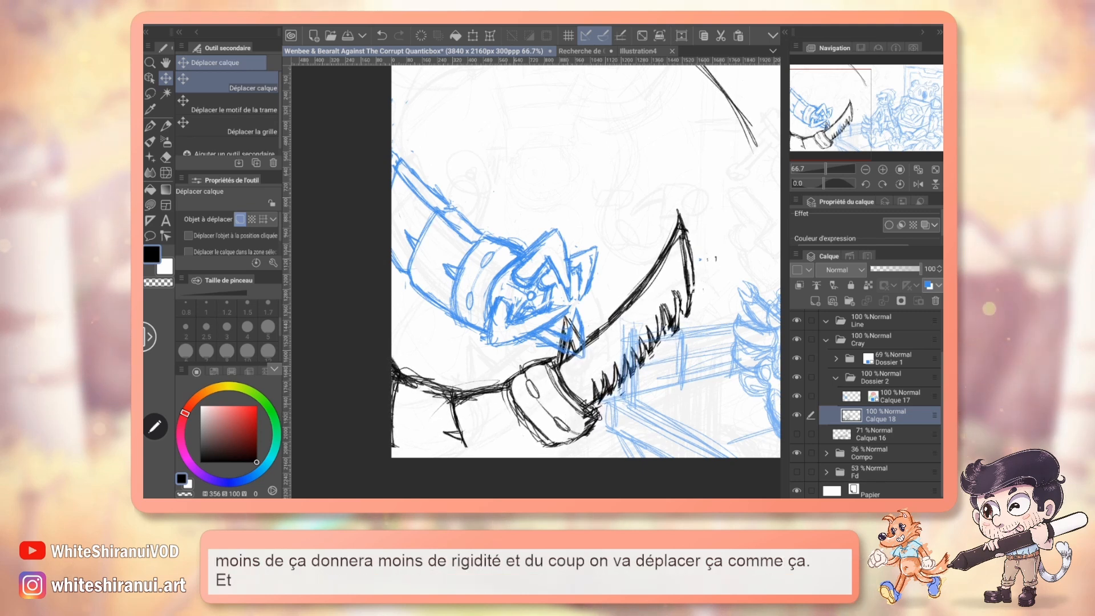
Redraw the saw arm's lower contour along the canvas bottom and its upper contour as a rounder curve rising to the side edge.
{"action": "scroll", "coordinate": [536, 279], "scroll_direction": "down", "scroll_amount": 2}
{"action": "key", "text": "p"}
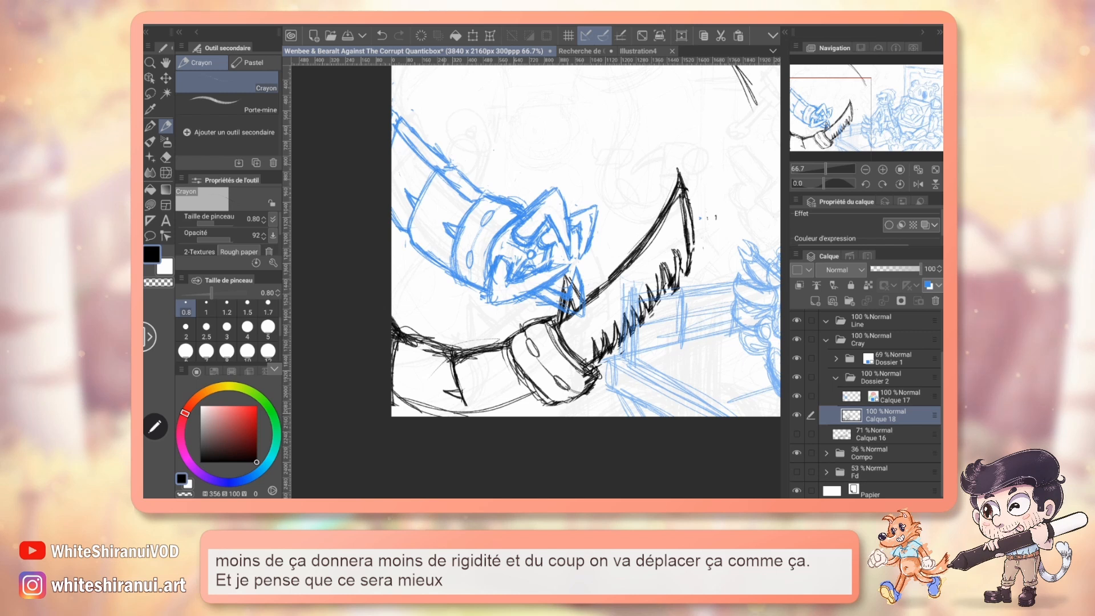
{"action": "left_click_drag", "start_coordinate": [395, 379], "coordinate": [539, 397]}
{"action": "mouse_move", "coordinate": [392, 279]}
{"action": "left_mouse_down"}
{"action": "mouse_move", "coordinate": [422, 334]}
{"action": "mouse_move", "coordinate": [493, 347]}
{"action": "mouse_move", "coordinate": [456, 344]}
{"action": "left_mouse_up"}
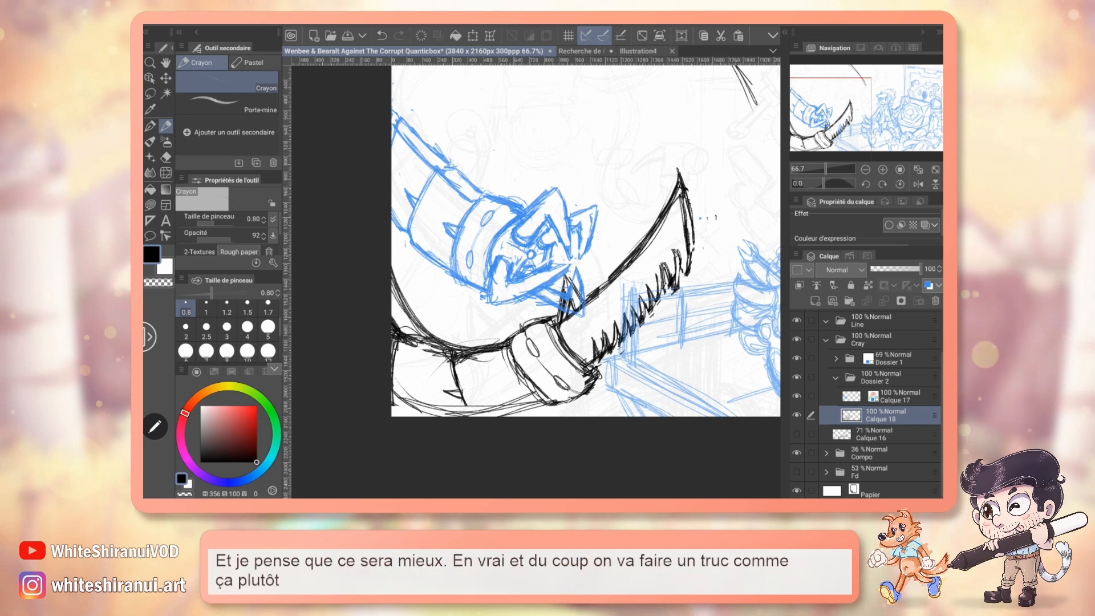
Erase the old contour and section lines inside the saw's arm and the spike beside the cuff with the eraser at size 2.
{"action": "key", "text": "e"}
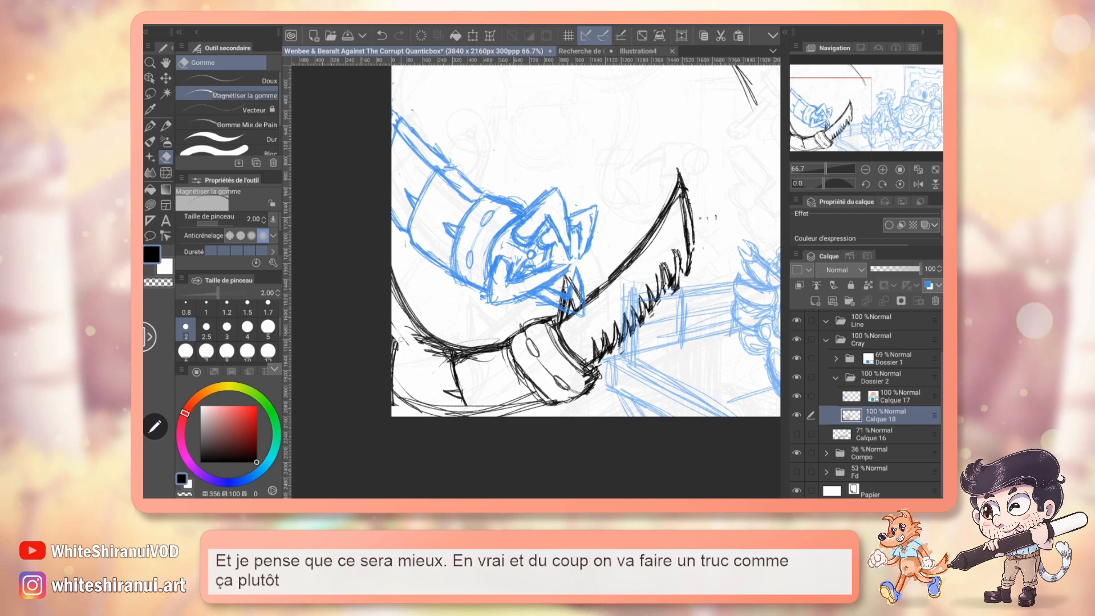
{"action": "left_click_drag", "start_coordinate": [452, 367], "coordinate": [459, 386]}
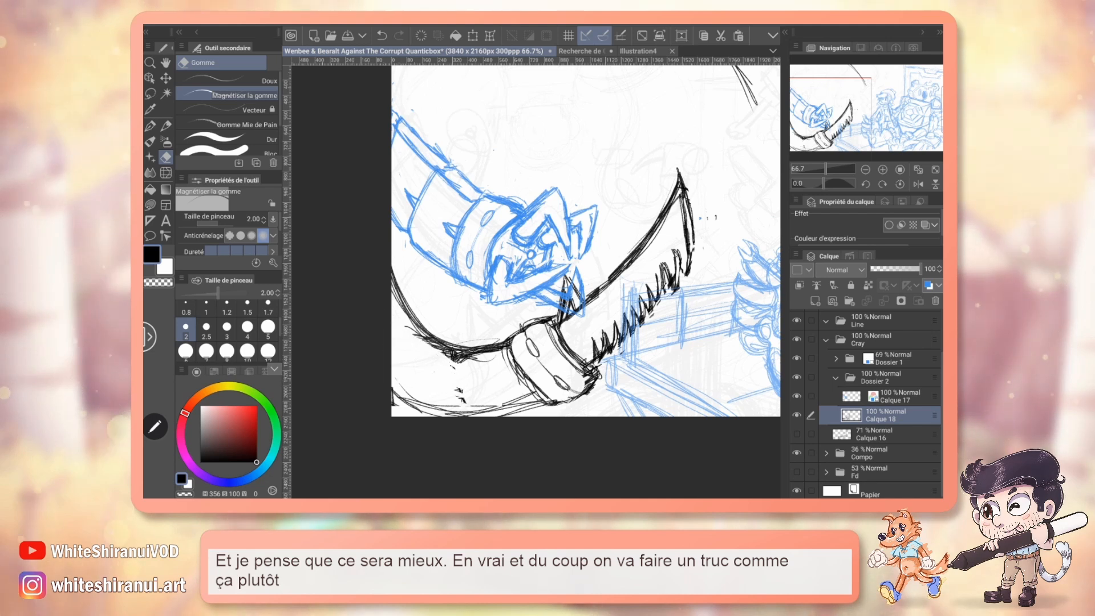
{"action": "left_click_drag", "start_coordinate": [536, 251], "coordinate": [542, 239]}
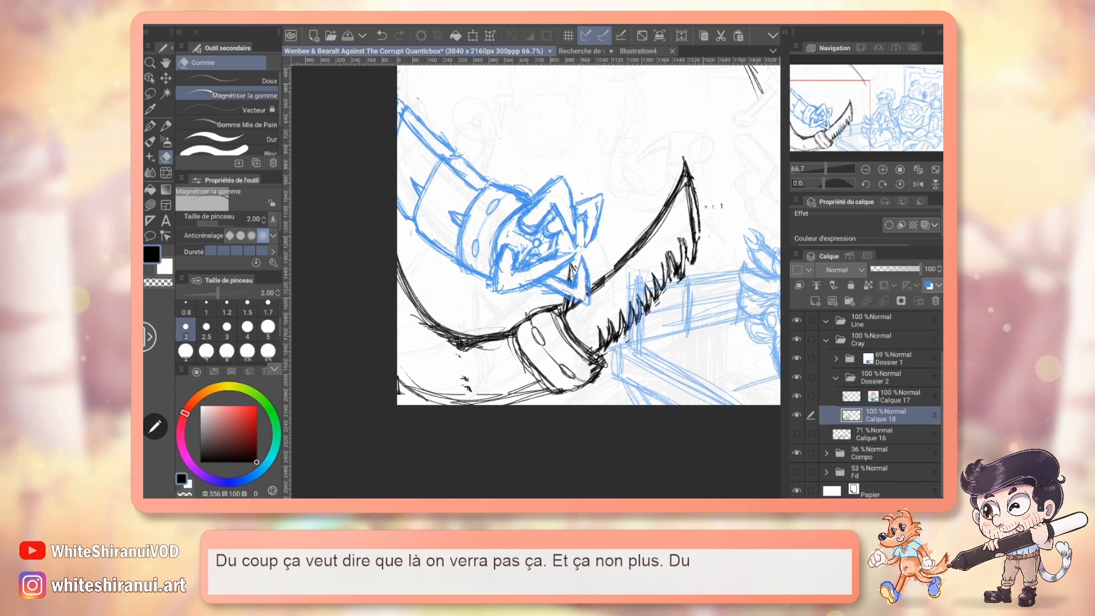
Move the saw drawing on Calque 18 lower, and clear the stray curve above it with a transparent lasso fill.
{"action": "key", "text": "ctrl+t"}
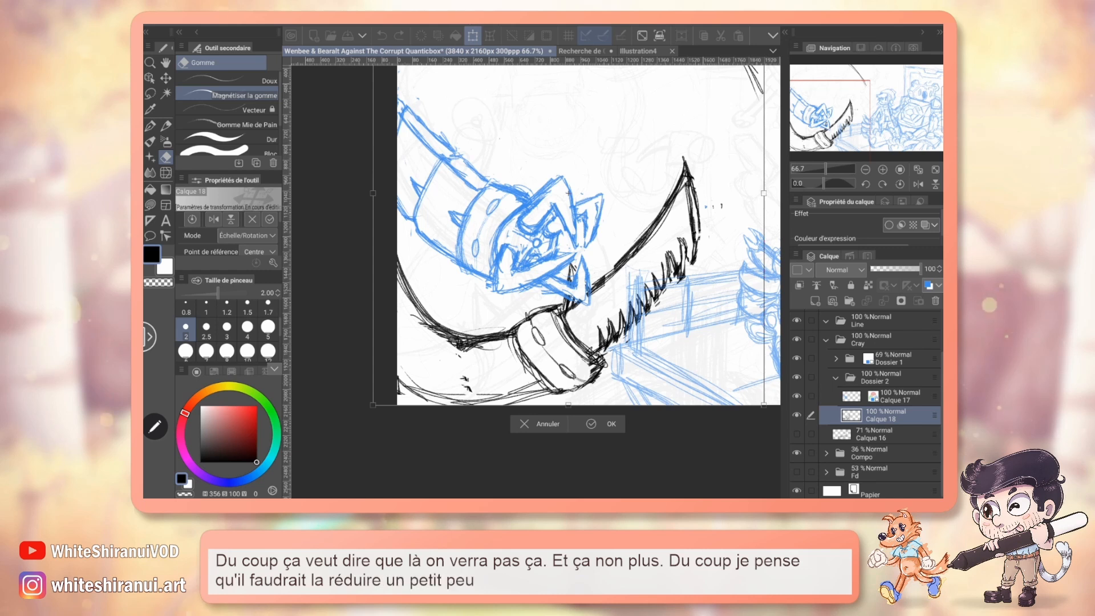
{"action": "key", "text": "Escape"}
{"action": "left_click_drag", "start_coordinate": [593, 228], "coordinate": [581, 416]}
{"action": "key", "text": "k"}
{"action": "key", "text": "u"}
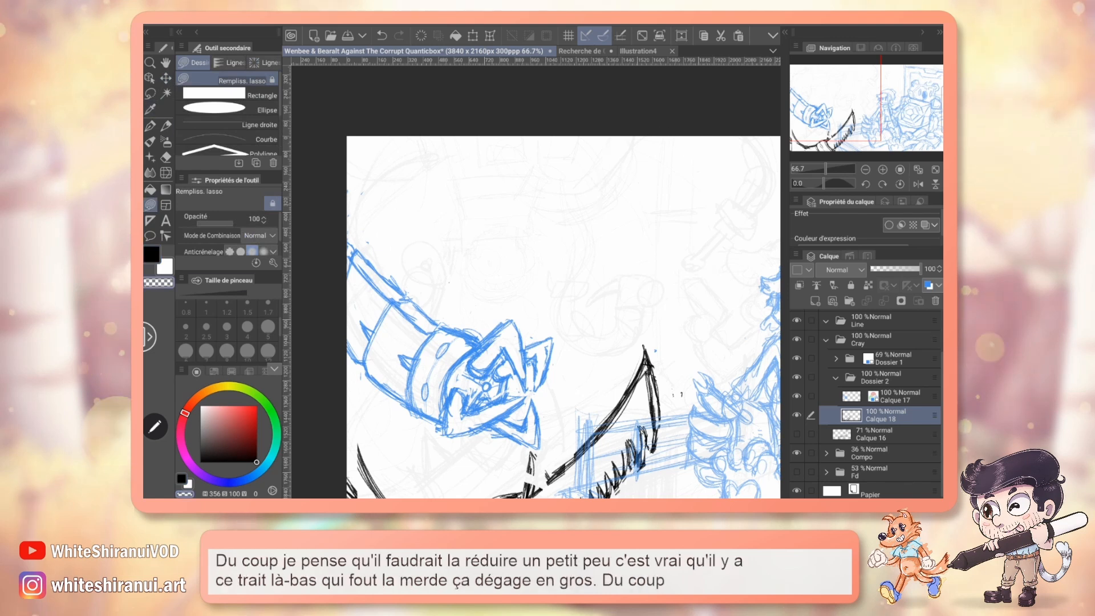
Transform the saw tentacle on Calque 18, scaling it down slightly, rotating it a little clockwise and repositioning it in the canvas's lower corner.
{"action": "key", "text": "ctrl+t"}
{"action": "left_click_drag", "start_coordinate": [565, 342], "coordinate": [552, 241]}
{"action": "left_click_drag", "start_coordinate": [495, 367], "coordinate": [486, 328]}
{"action": "left_click_drag", "start_coordinate": [657, 209], "coordinate": [661, 334]}
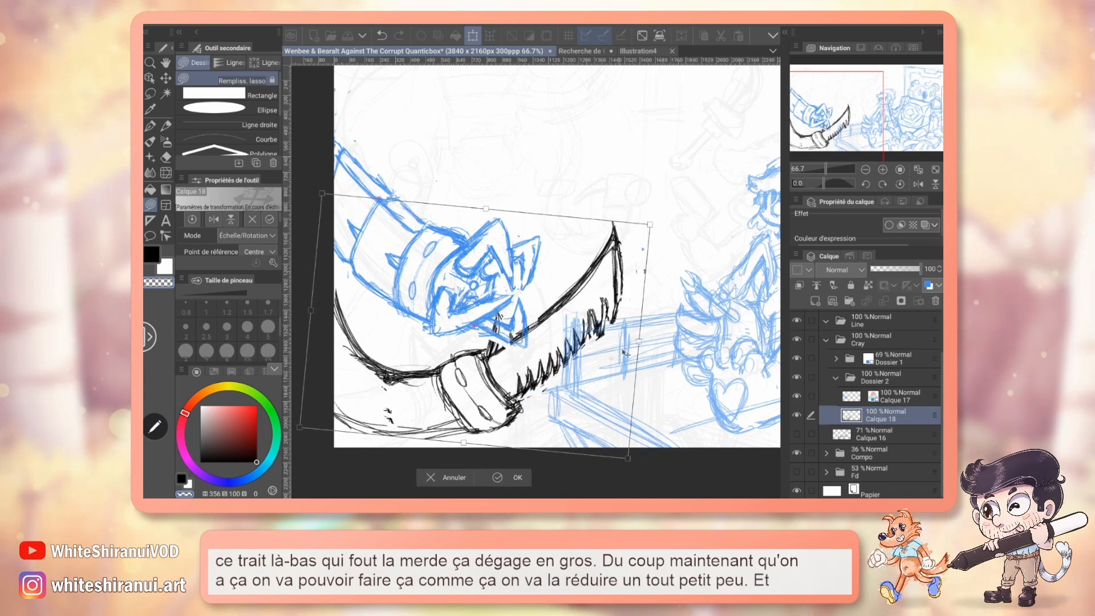
{"action": "left_click_drag", "start_coordinate": [541, 385], "coordinate": [547, 395]}
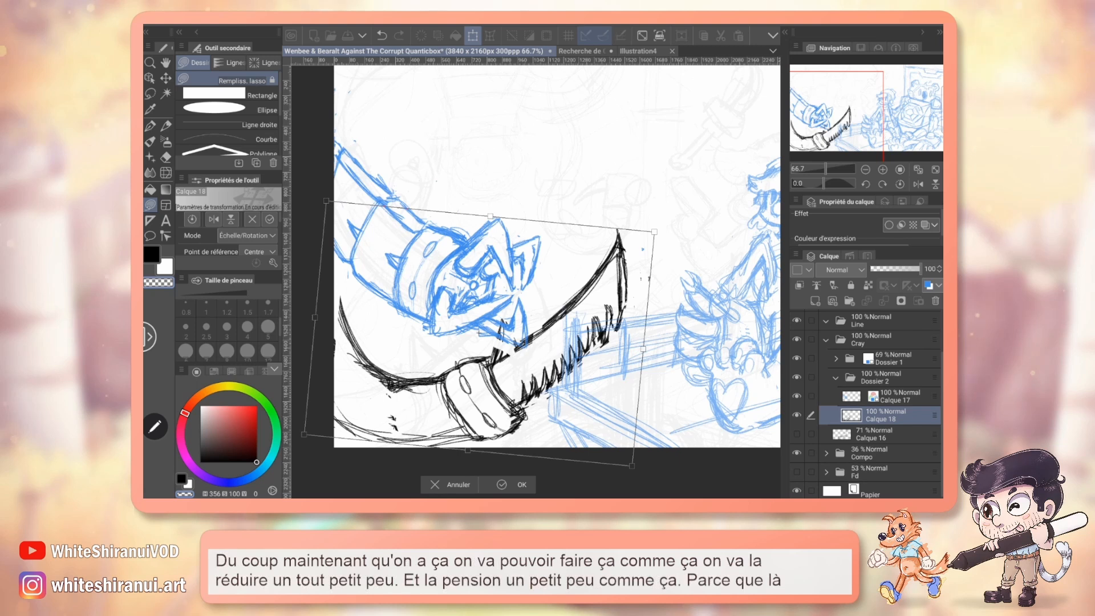
{"action": "left_click", "coordinate": [512, 485]}
Move the claw drawing on Calque 17 slightly upward, away from the saw blade.
{"action": "left_click", "coordinate": [899, 397]}
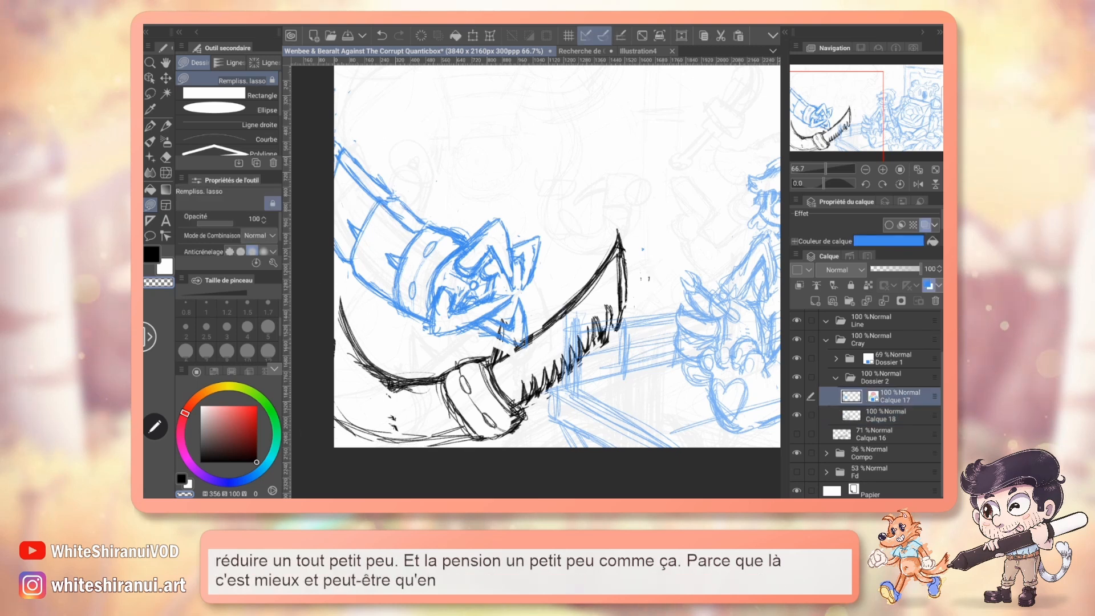
{"action": "key", "text": "k"}
{"action": "left_click_drag", "start_coordinate": [501, 291], "coordinate": [498, 282]}
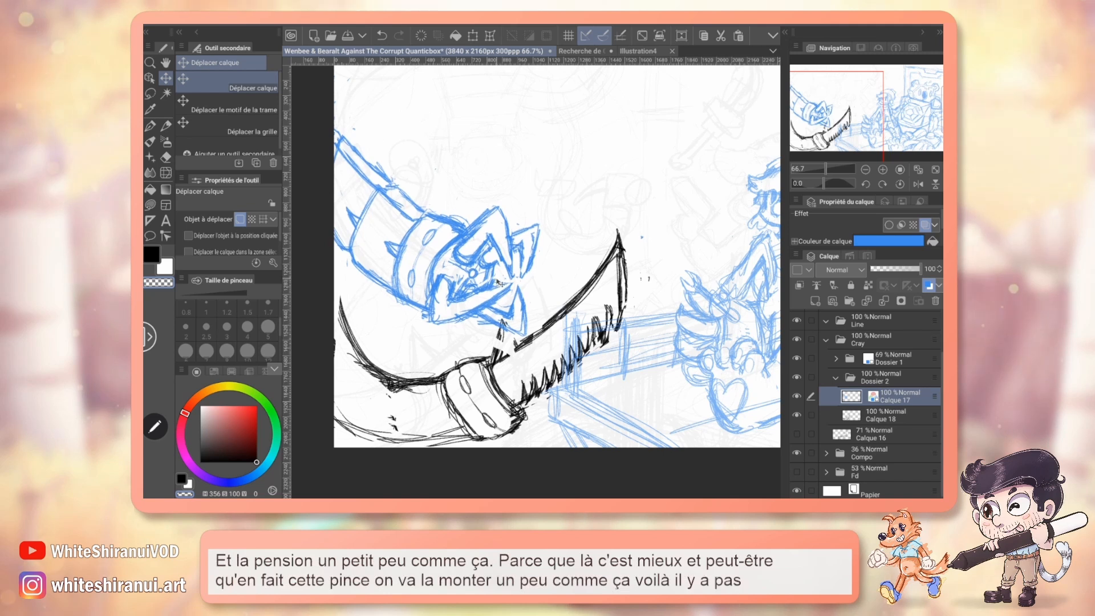
On Calque 18, erase the stray marks inside the saw's arm and thin its rough contour lines with the eraser at size 2.
{"action": "left_click", "coordinate": [886, 415]}
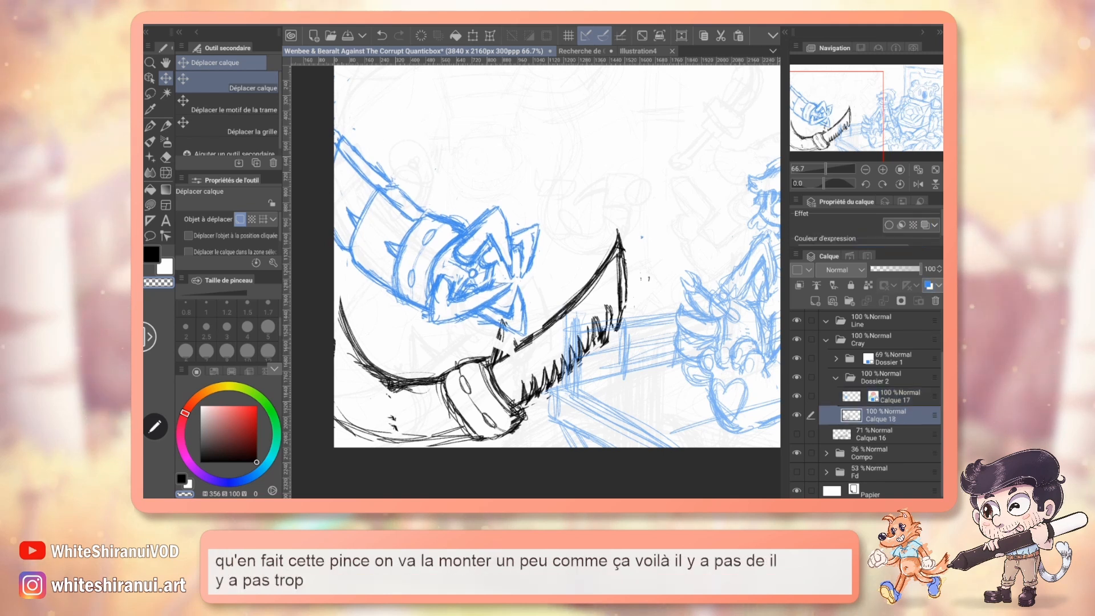
{"action": "key", "text": "p"}
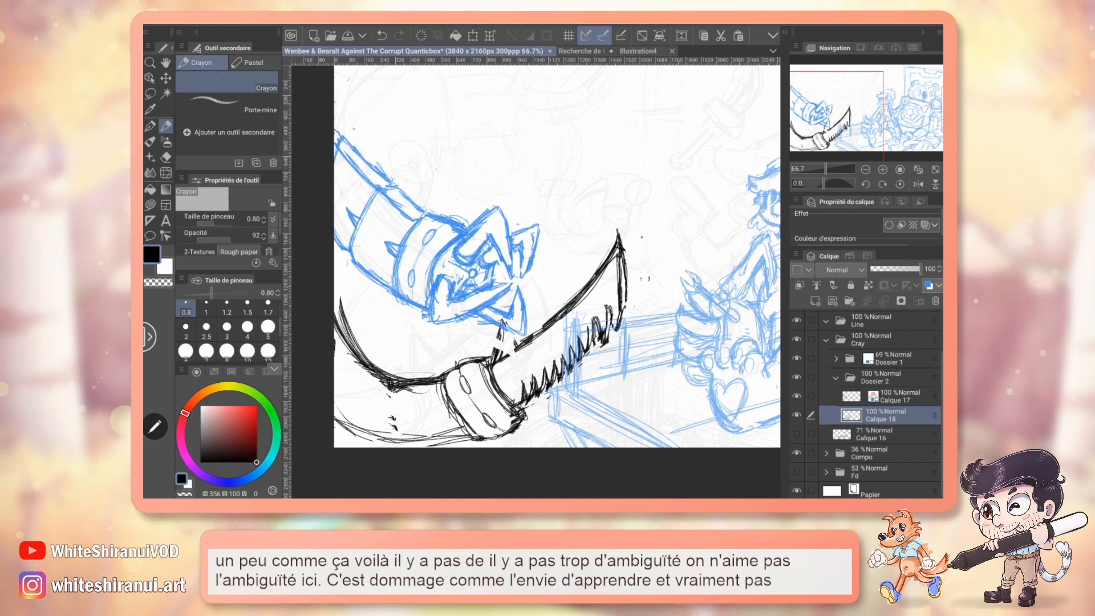
{"action": "left_click_drag", "start_coordinate": [824, 183], "coordinate": [836, 183]}
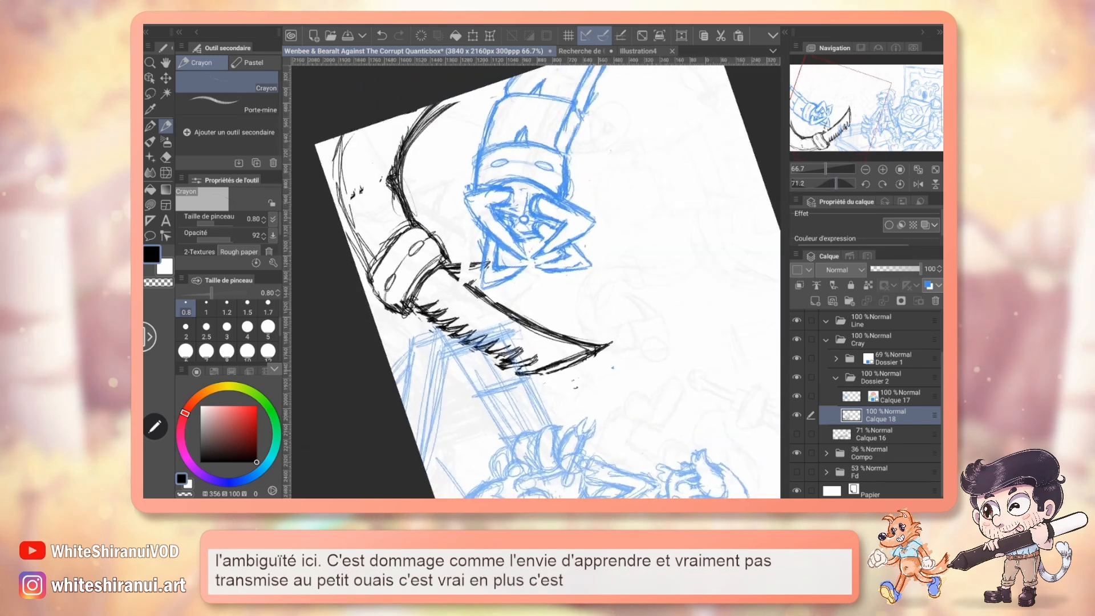
{"action": "key", "text": "e"}
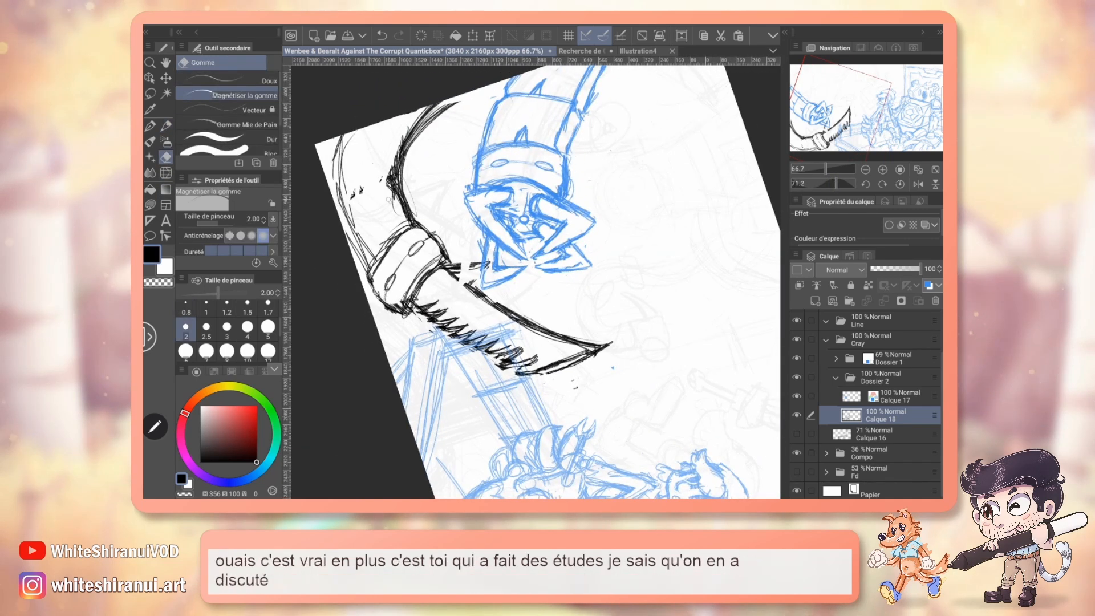
{"action": "mouse_move", "coordinate": [396, 143]}
{"action": "left_mouse_down"}
{"action": "mouse_move", "coordinate": [398, 214]}
{"action": "mouse_move", "coordinate": [387, 147]}
{"action": "mouse_move", "coordinate": [352, 196]}
{"action": "left_mouse_up"}
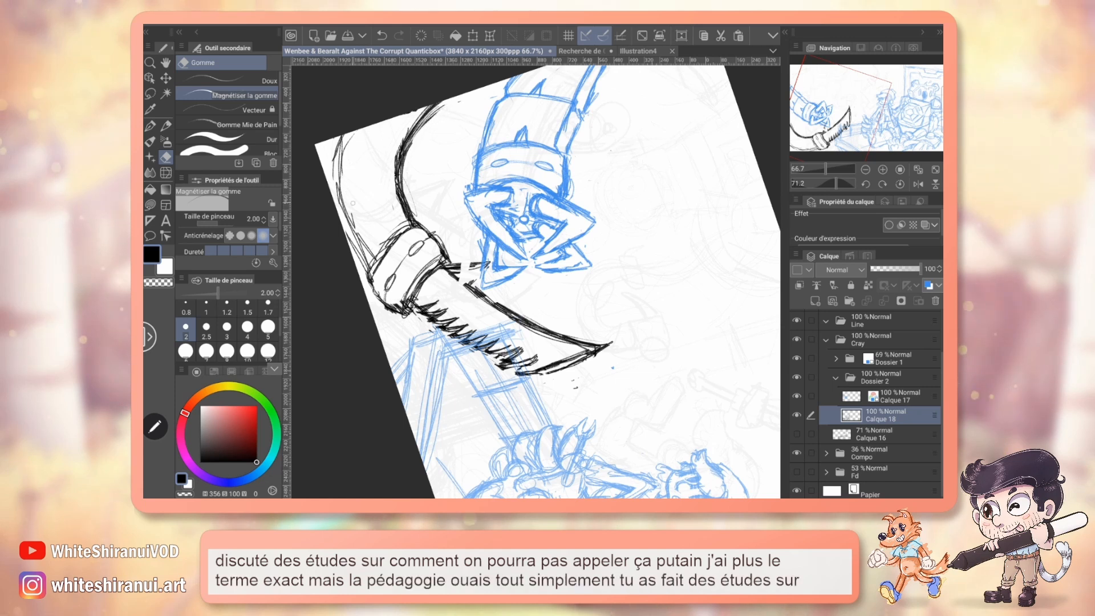
{"action": "left_click_drag", "start_coordinate": [346, 141], "coordinate": [342, 179]}
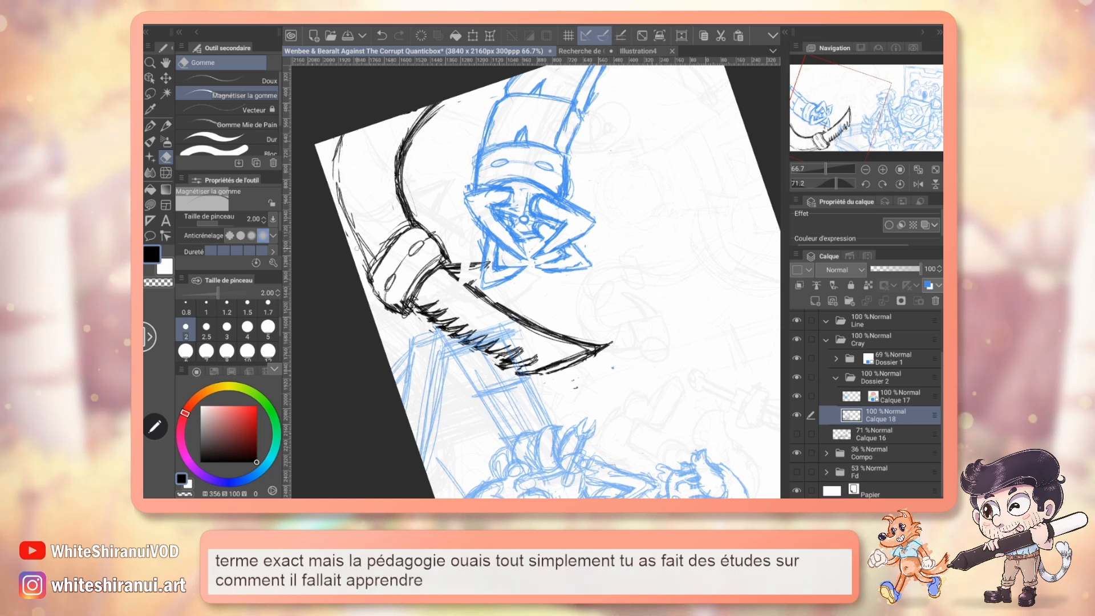
Reinforce the outer contour of the saw's arm with the pencil at size 0.8, and undo the section lines tried across the arm.
{"action": "key", "text": "p"}
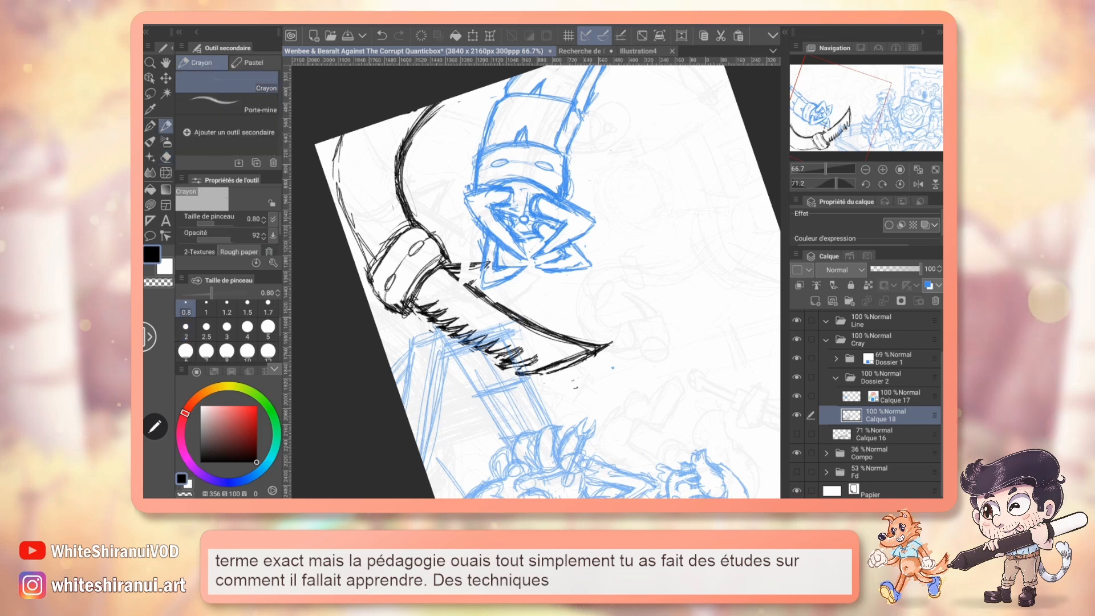
{"action": "left_click_drag", "start_coordinate": [338, 149], "coordinate": [352, 233]}
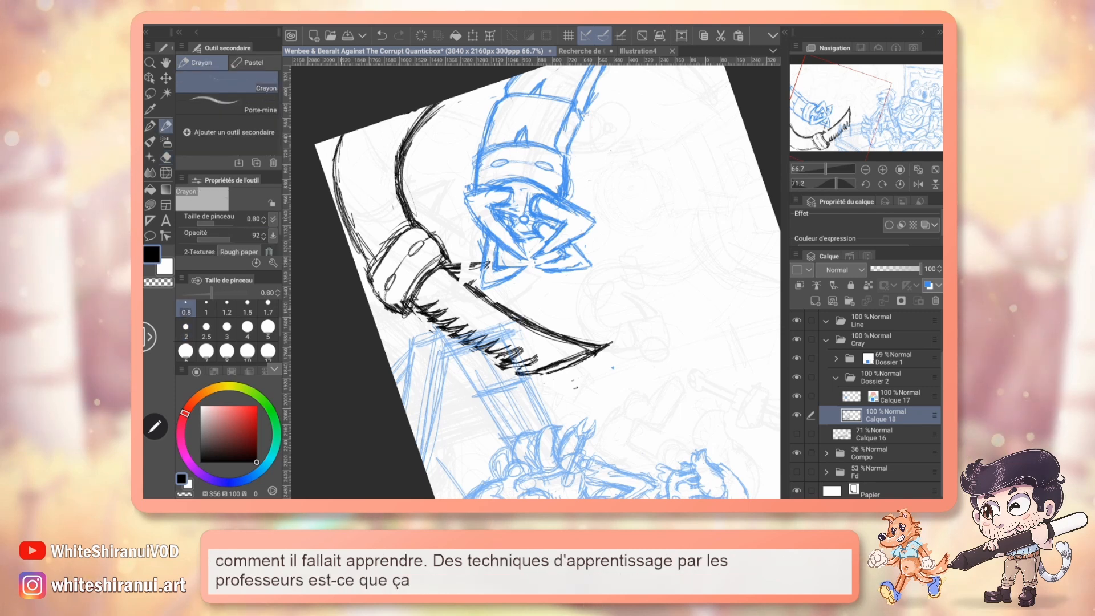
{"action": "left_click_drag", "start_coordinate": [335, 169], "coordinate": [362, 244]}
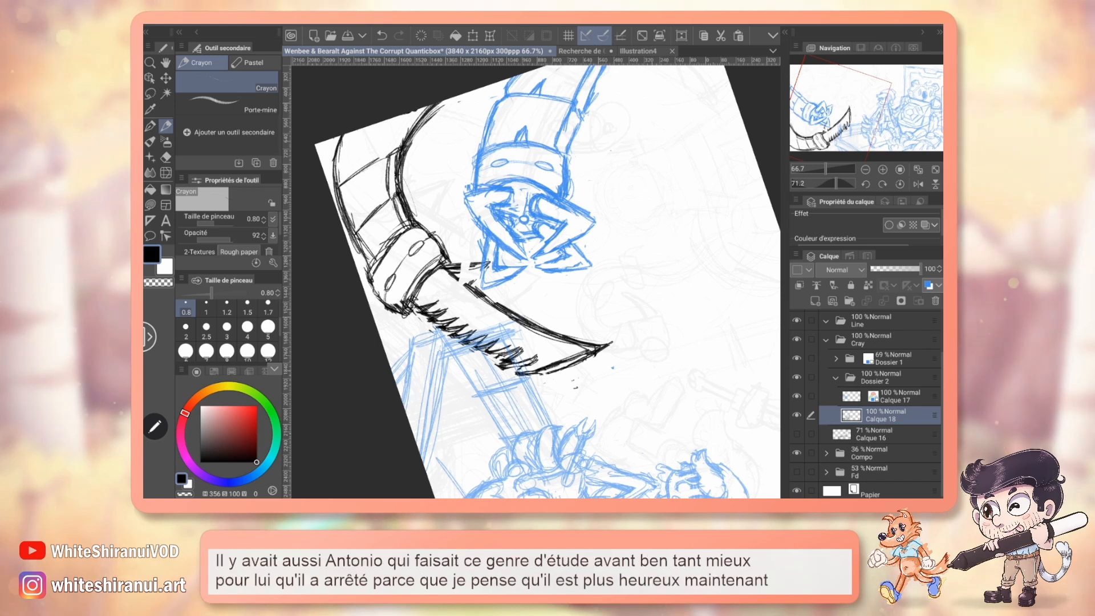
{"action": "key", "text": "ctrl+z"}
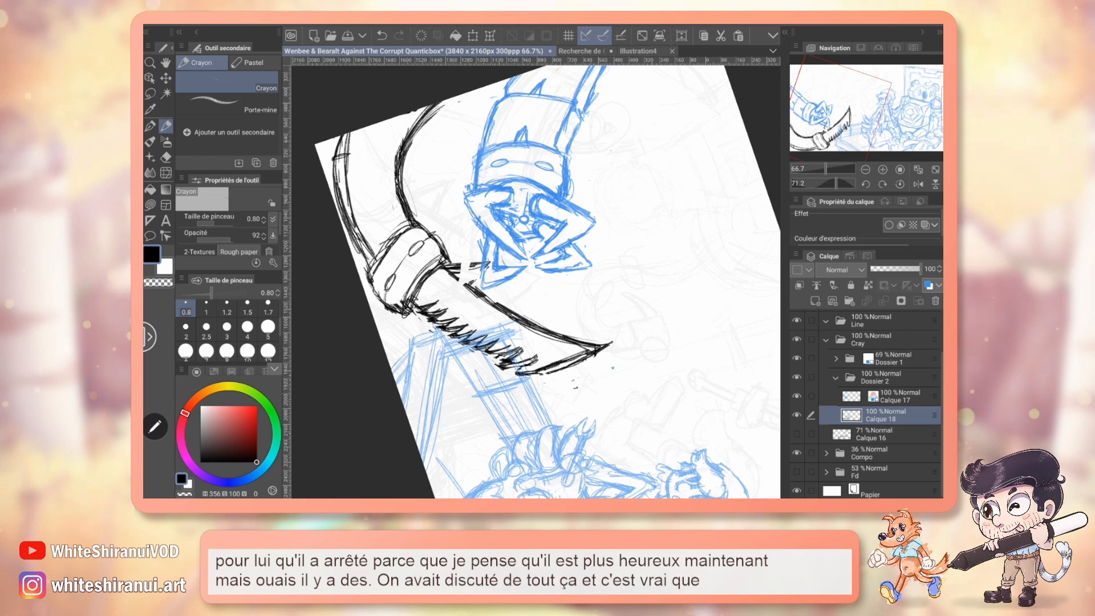
Draw a curved section line across the saw's arm between its upper and lower contours, near the canvas edge.
{"action": "left_click", "coordinate": [900, 184]}
{"action": "left_click_drag", "start_coordinate": [536, 268], "coordinate": [545, 240]}
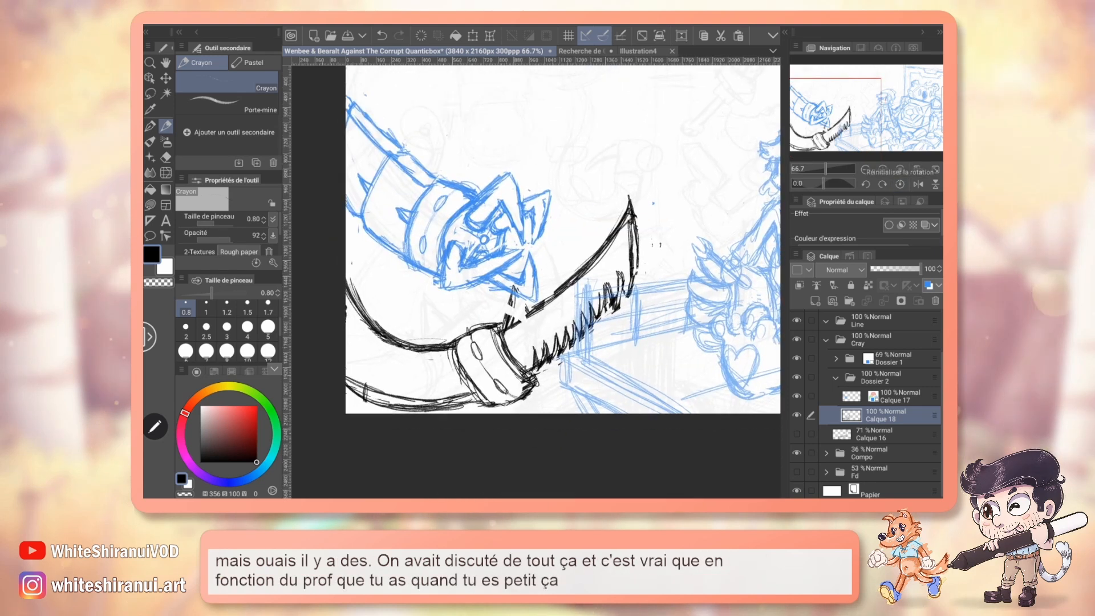
{"action": "left_click_drag", "start_coordinate": [385, 342], "coordinate": [365, 384]}
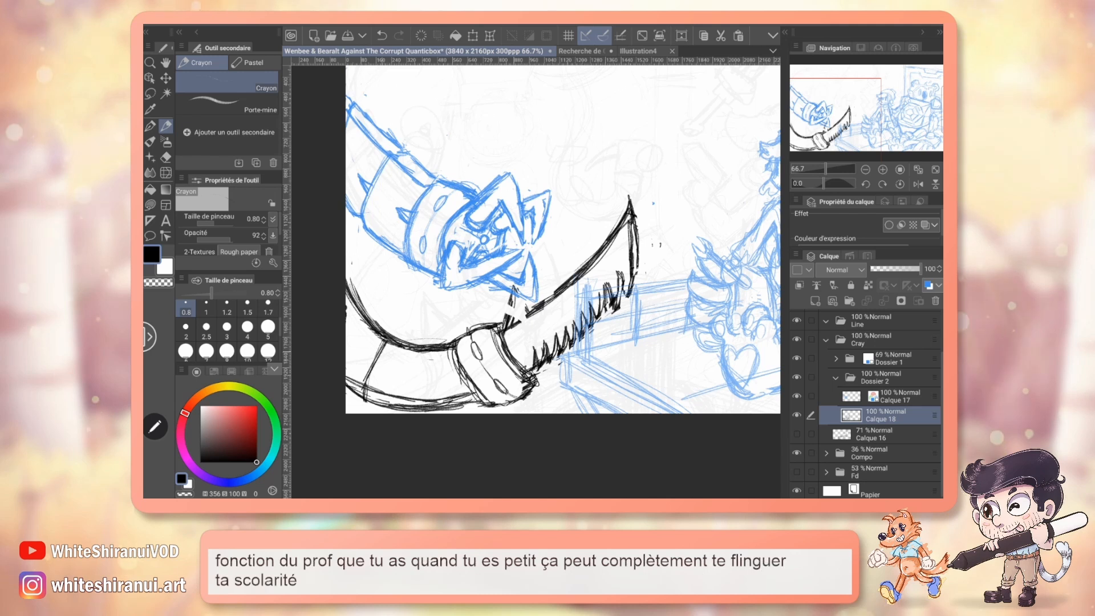
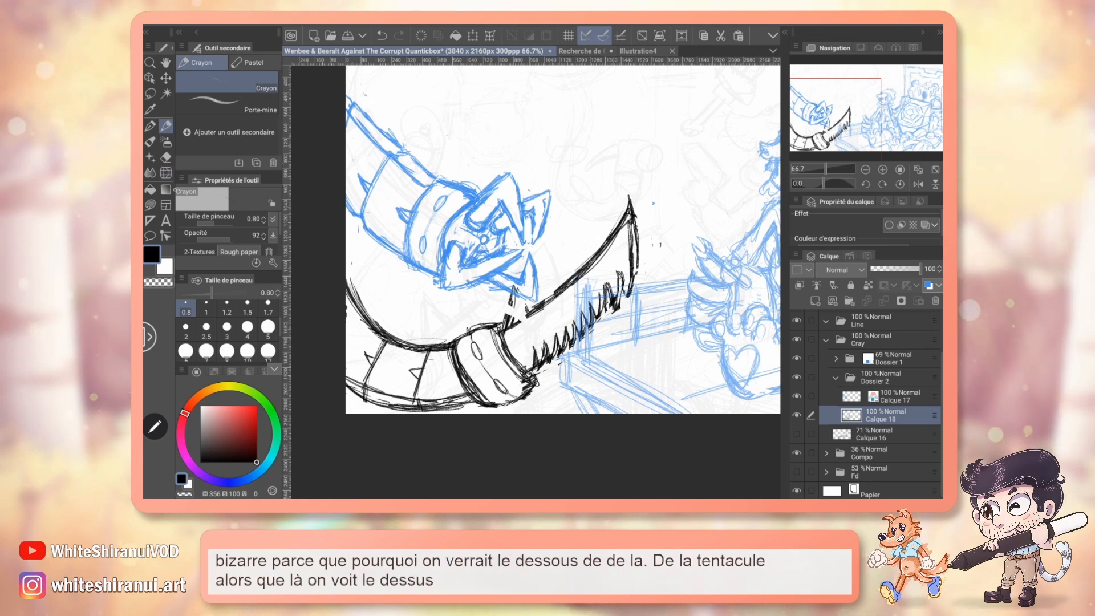
Erase the rough marks on the saw's arm, draw a doubled upper contour with short cross marks, and reinforce the collar's outline.
{"action": "key", "text": "e"}
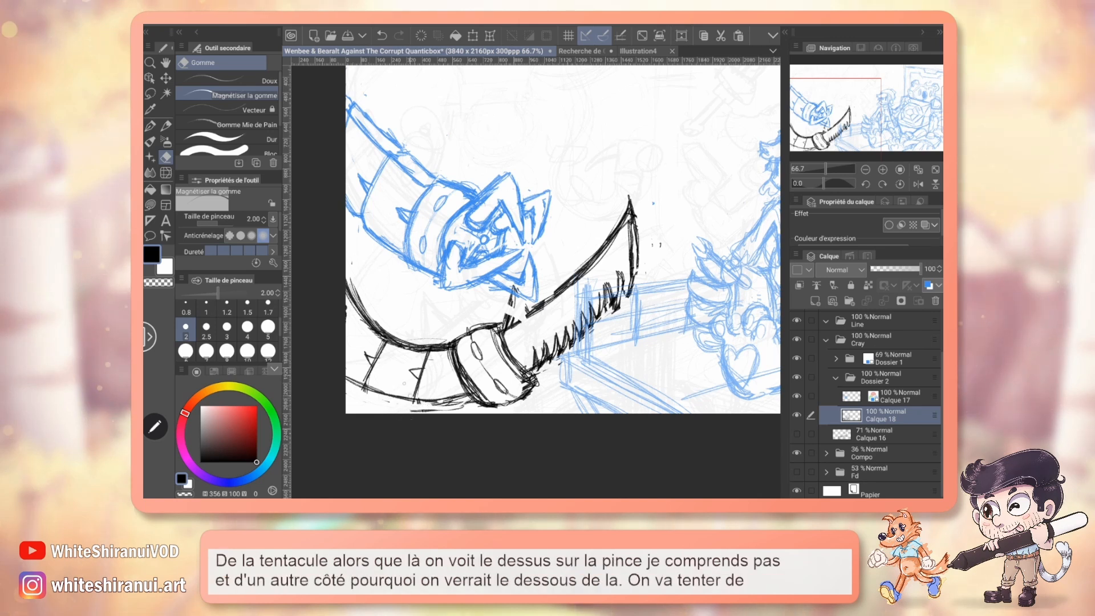
{"action": "key", "text": "p"}
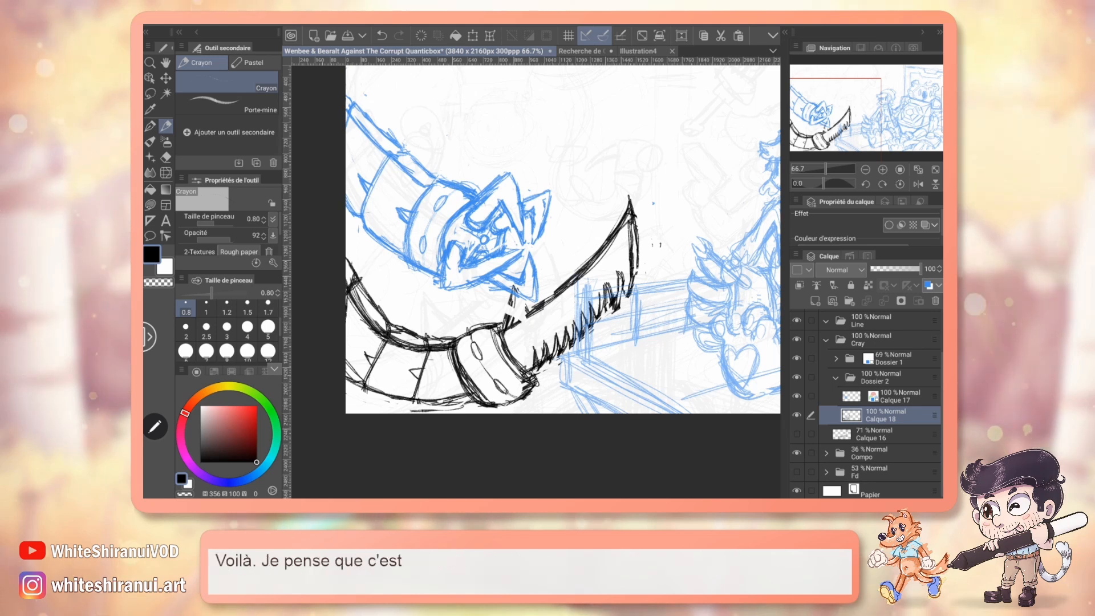
{"action": "key", "text": "e"}
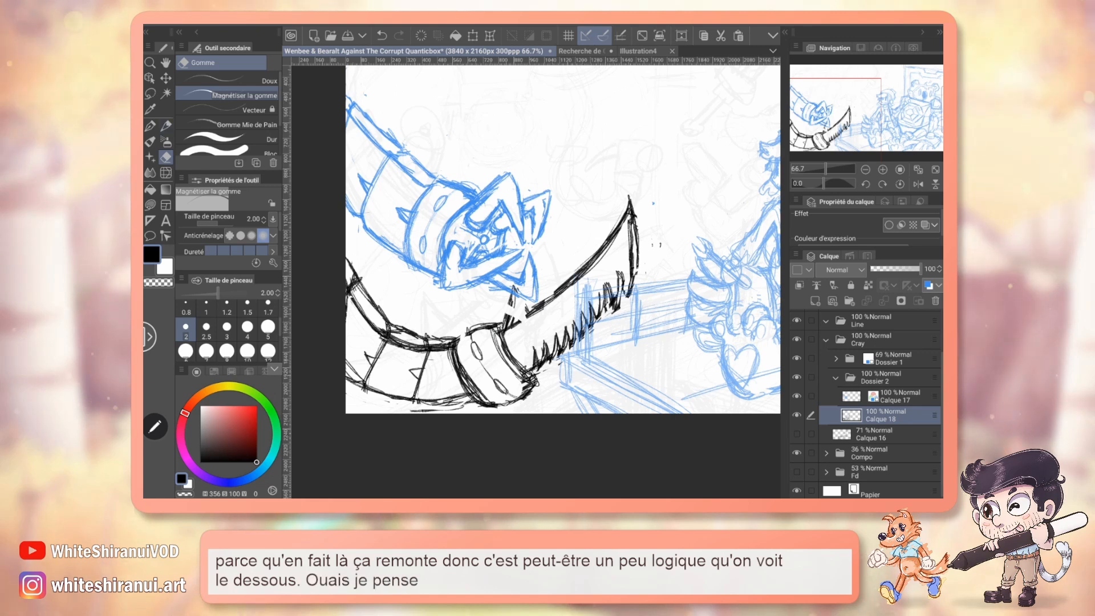
{"action": "key", "text": "p"}
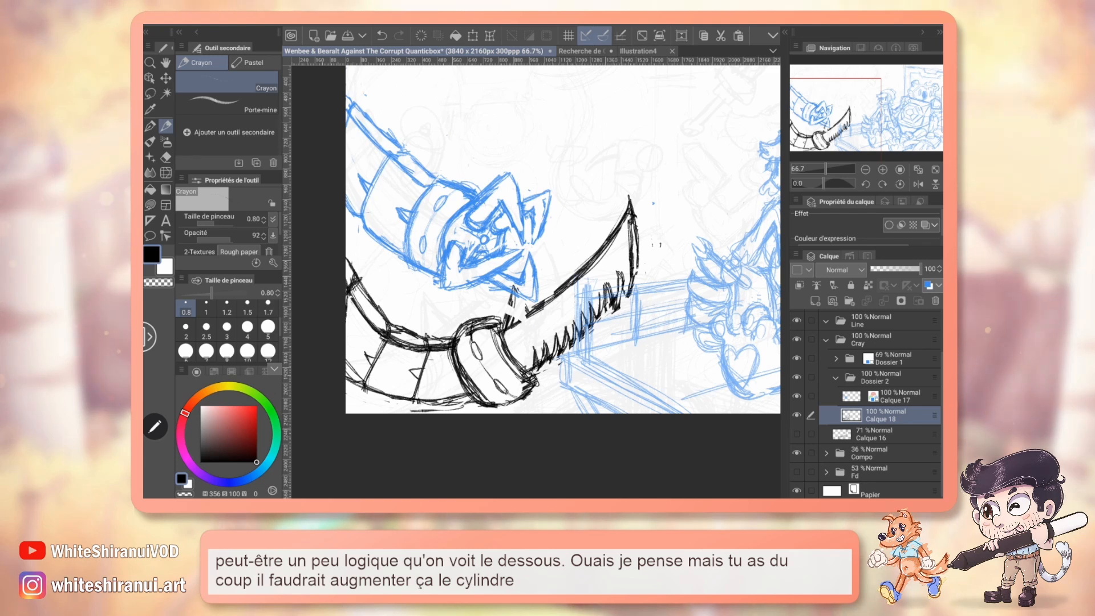
{"action": "mouse_move", "coordinate": [536, 282]}
{"action": "left_mouse_down"}
{"action": "mouse_move", "coordinate": [562, 272]}
{"action": "mouse_move", "coordinate": [551, 274]}
{"action": "left_mouse_up"}
Erase the spike and section line near the canvas edge, redraw the section line, and clean up the arm's doubled contour.
{"action": "left_click_drag", "start_coordinate": [670, 180], "coordinate": [689, 354]}
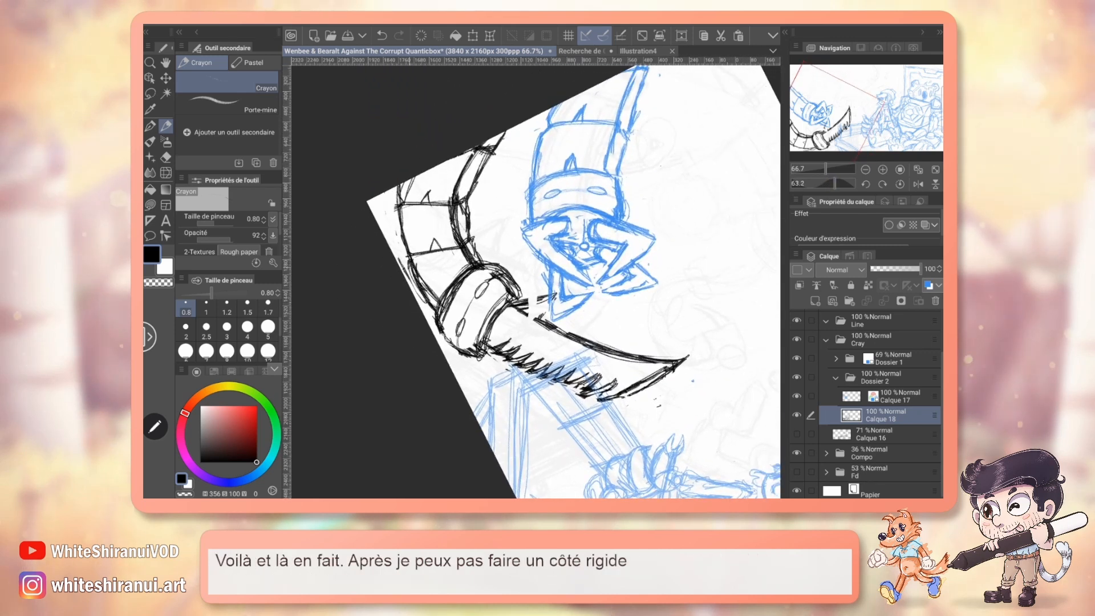
{"action": "key", "text": "e"}
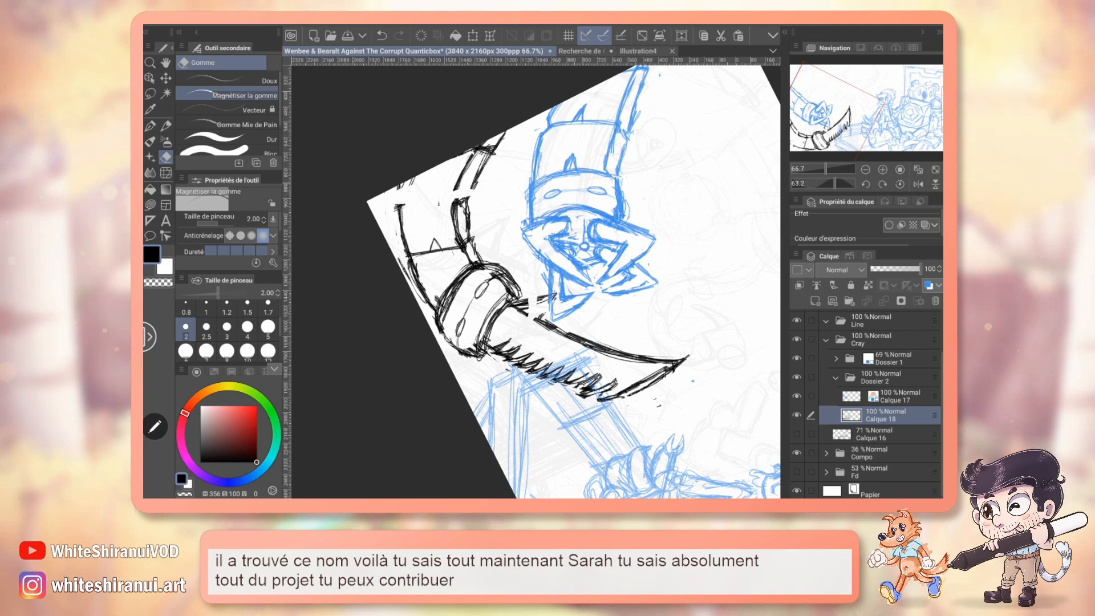
{"action": "key", "text": "p"}
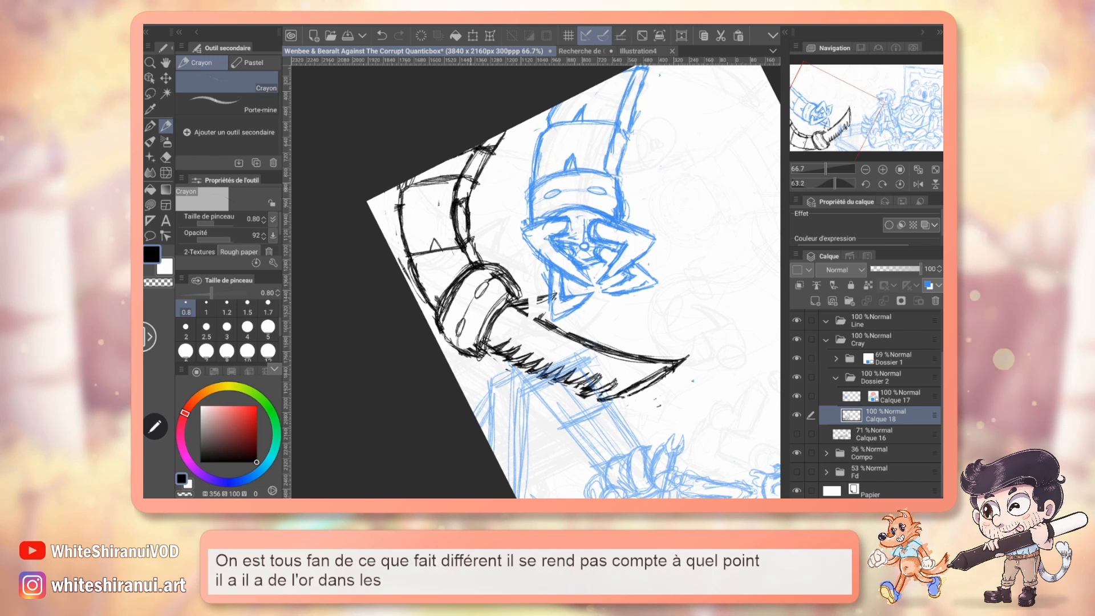
{"action": "key", "text": "e"}
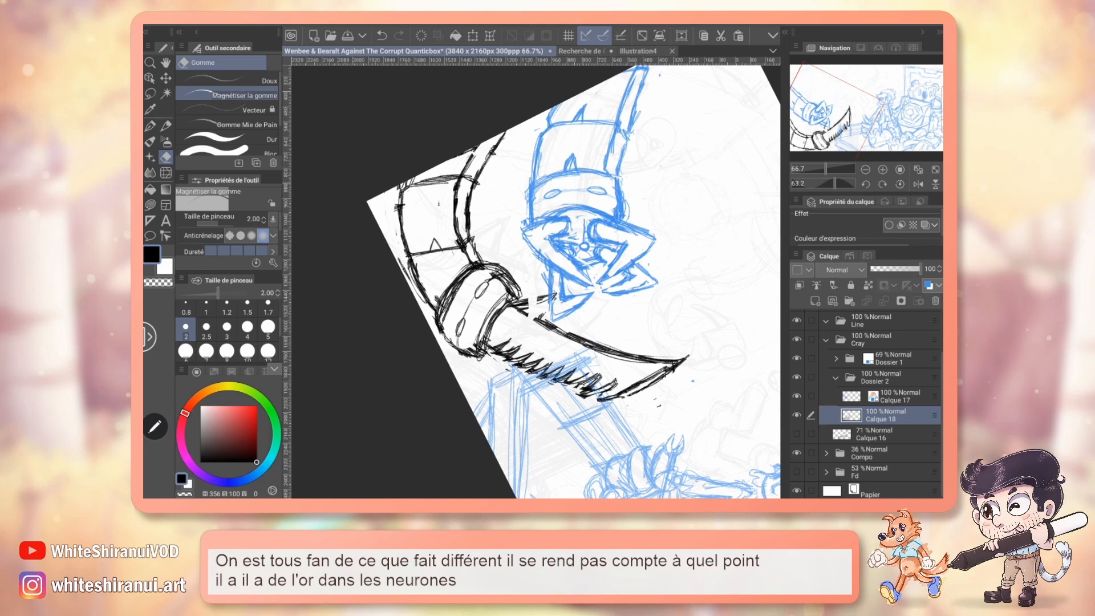
{"action": "left_click", "coordinate": [900, 184]}
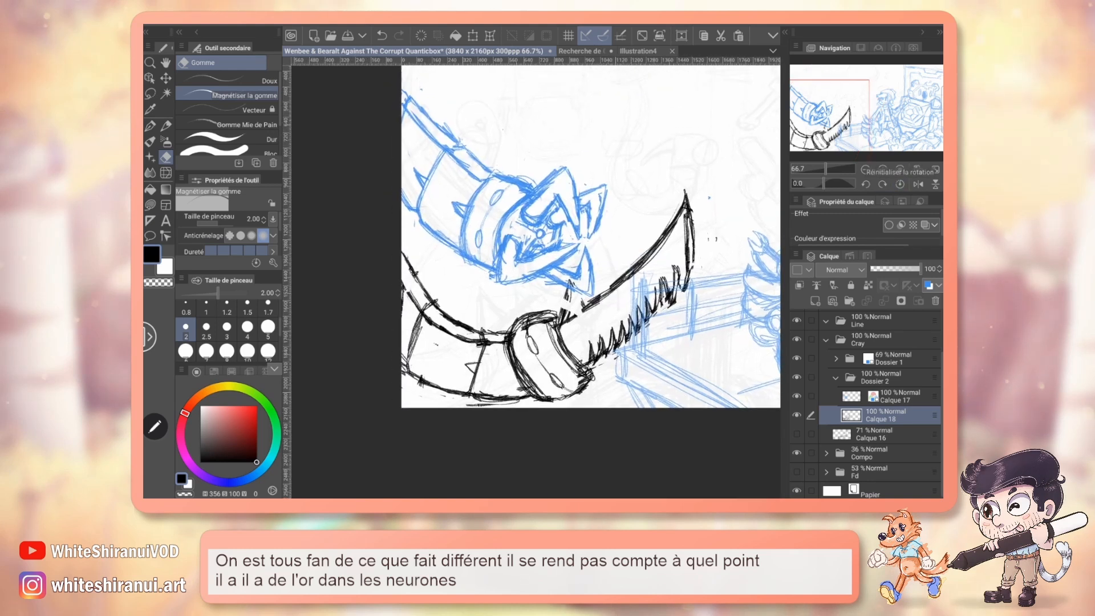
Erase the spike beside the section line nearest the collar and clean up that line across the saw's arm.
{"action": "key", "text": "p"}
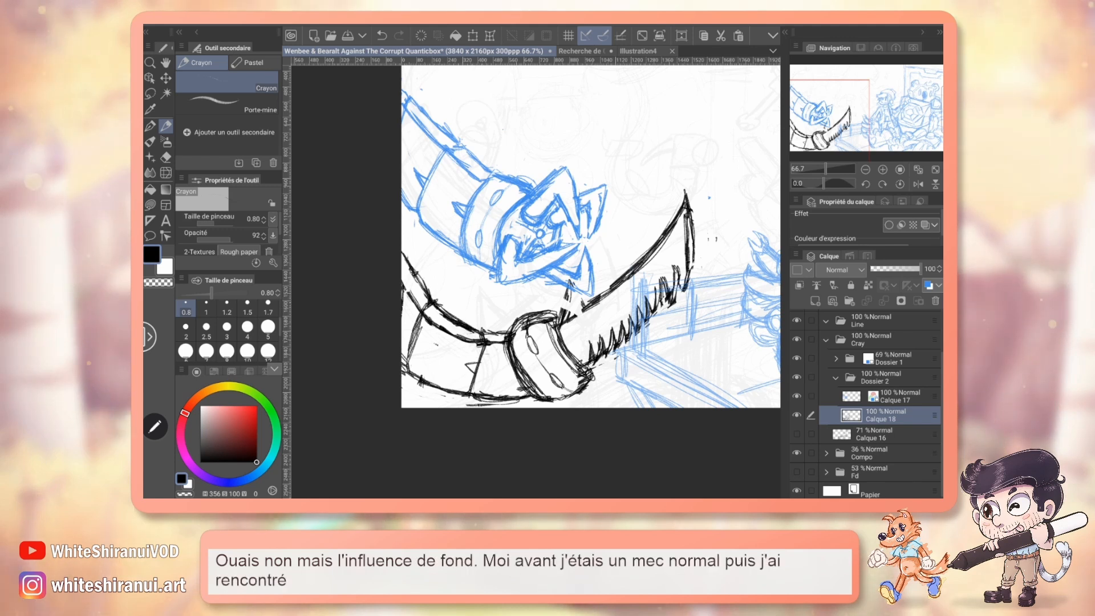
{"action": "key", "text": "e"}
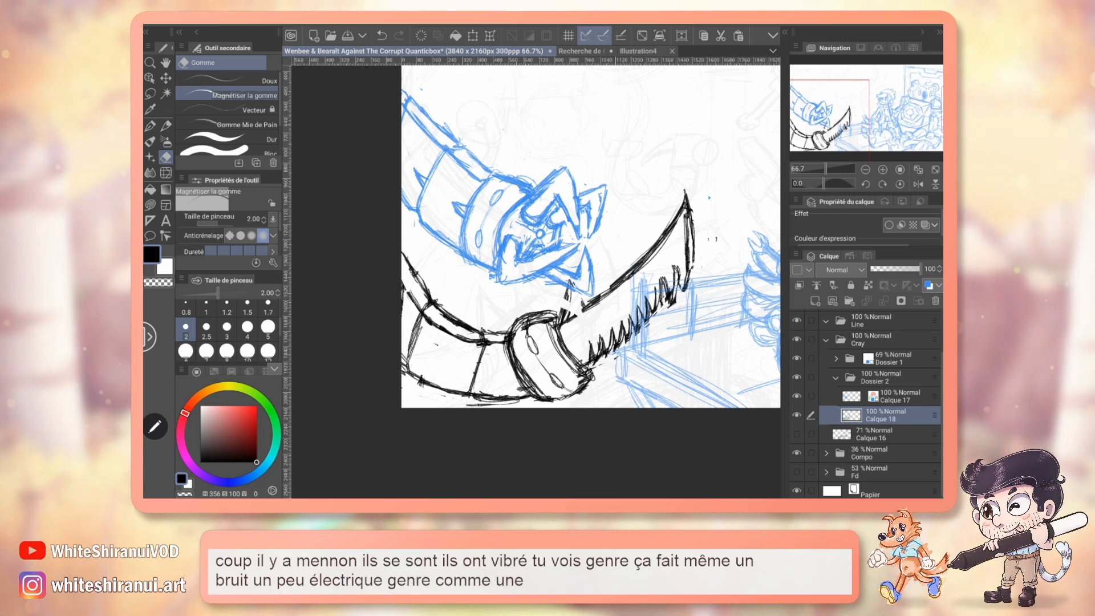
{"action": "left_click_drag", "start_coordinate": [824, 183], "coordinate": [835, 184]}
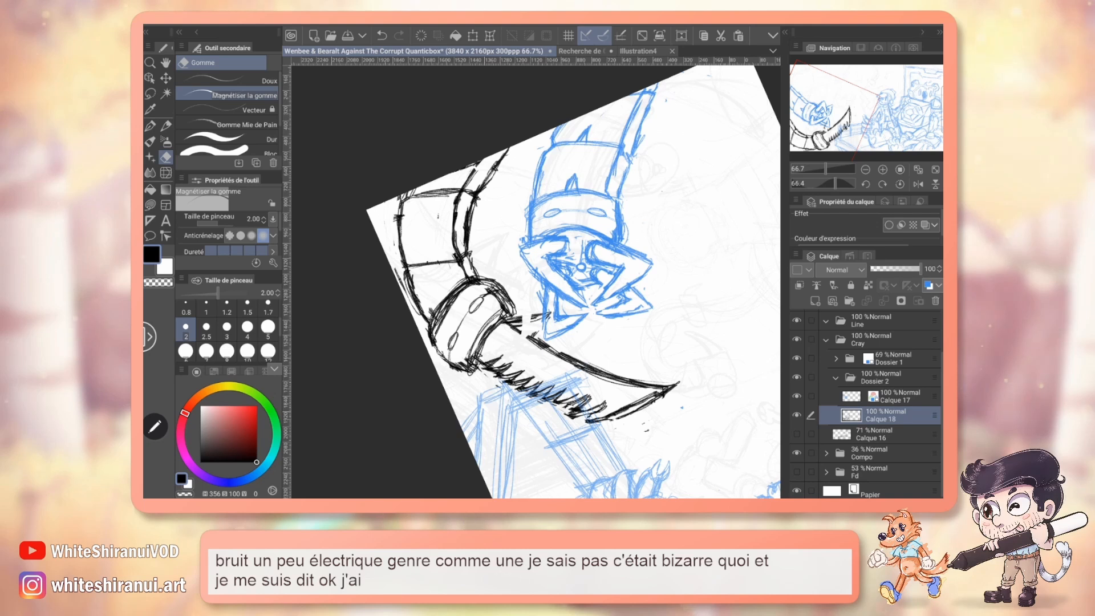
{"action": "key", "text": "p"}
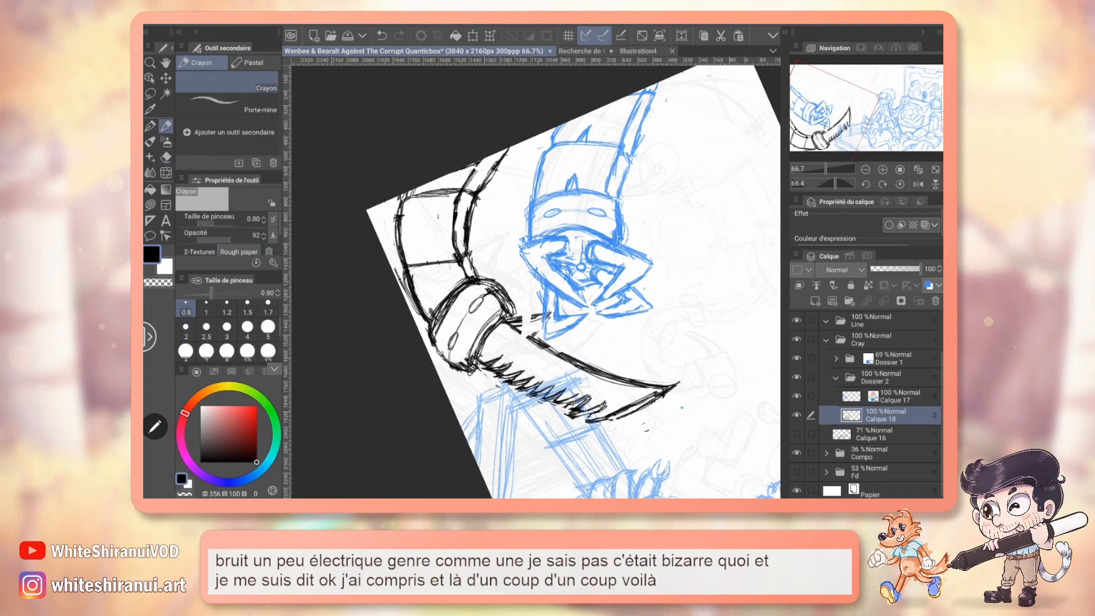
{"action": "left_click_drag", "start_coordinate": [536, 281], "coordinate": [560, 245]}
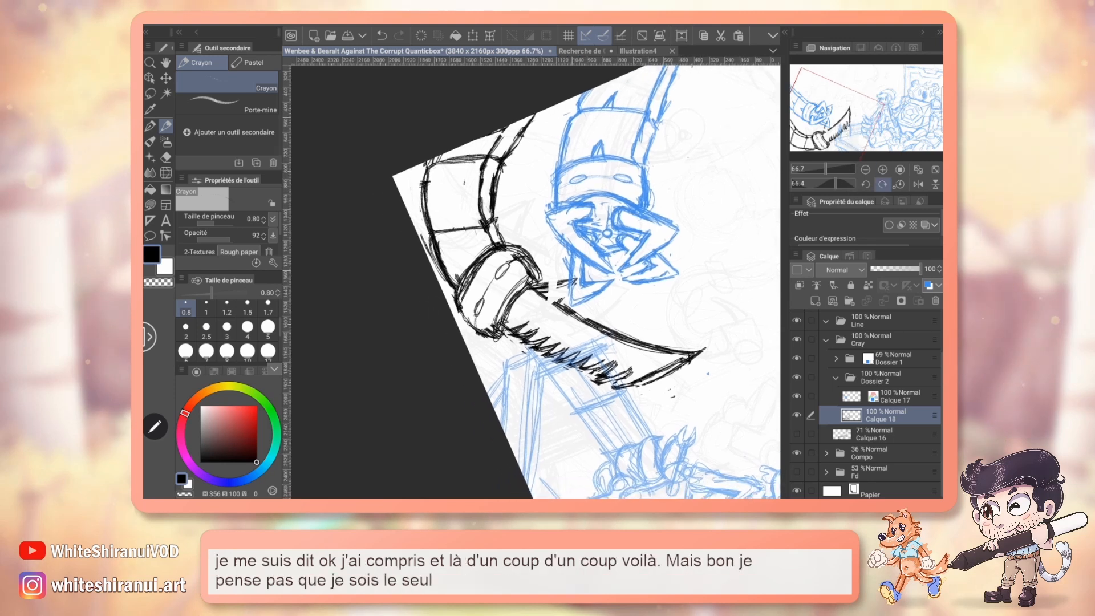
Lasso the saw blade with its collar, rotate it clockwise, shift it slightly toward the arm, and deselect it.
{"action": "left_click", "coordinate": [899, 184]}
{"action": "key", "text": "m"}
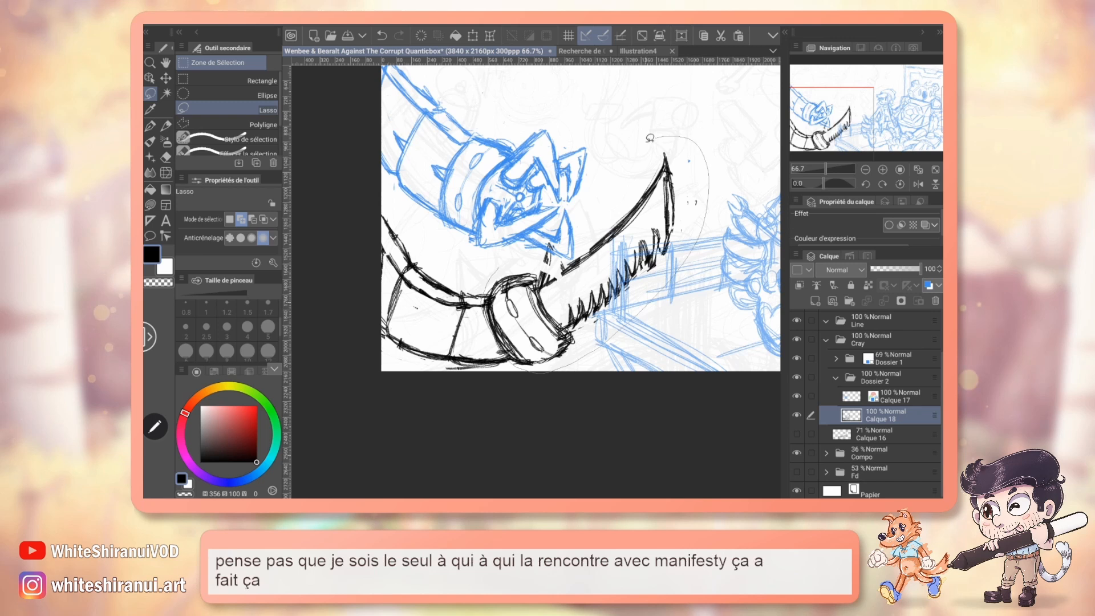
{"action": "mouse_move", "coordinate": [650, 138]}
{"action": "left_mouse_down"}
{"action": "mouse_move", "coordinate": [605, 209]}
{"action": "mouse_move", "coordinate": [488, 279]}
{"action": "left_mouse_up"}
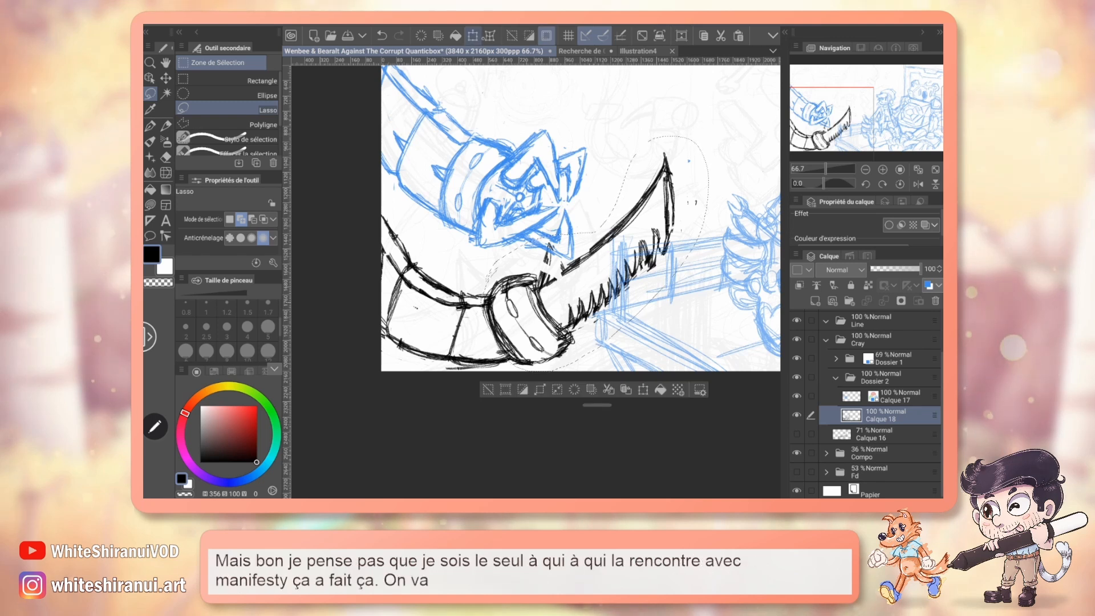
{"action": "key", "text": "ctrl+t"}
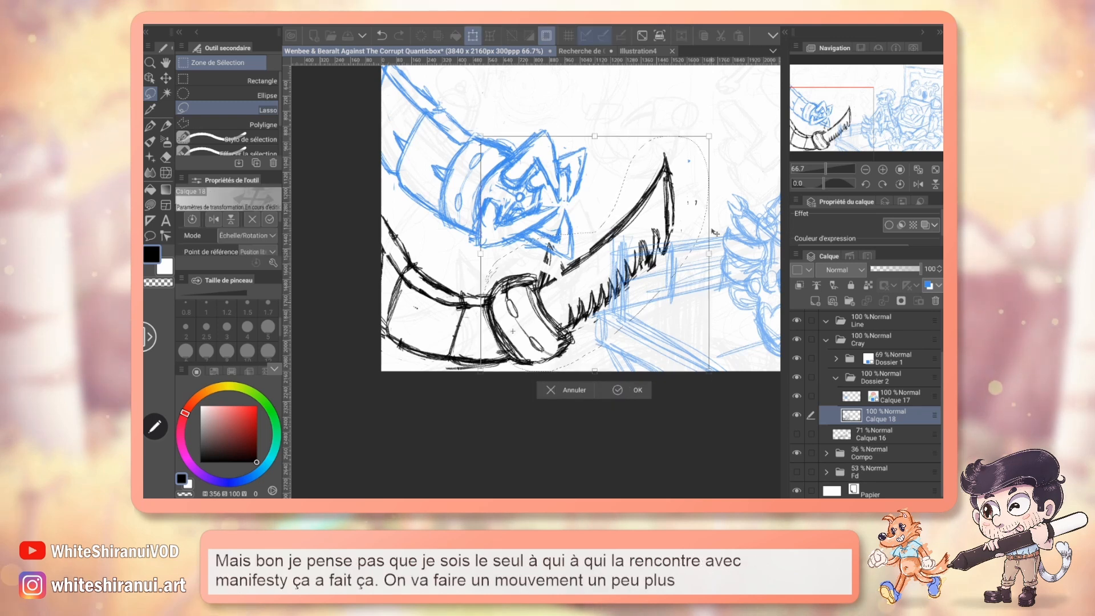
{"action": "left_click_drag", "start_coordinate": [714, 233], "coordinate": [714, 246]}
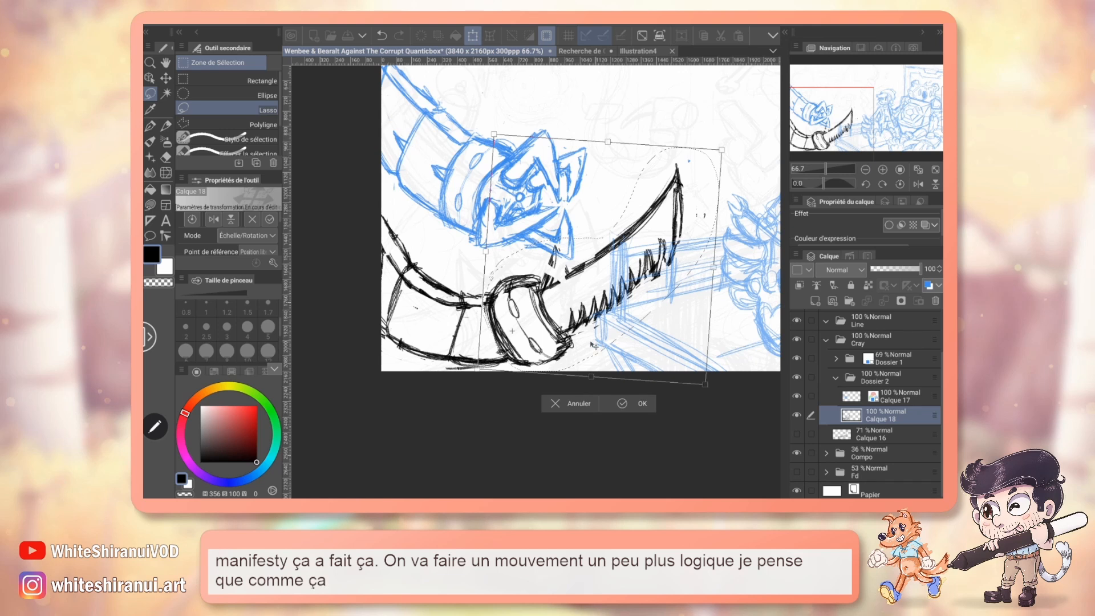
{"action": "left_click_drag", "start_coordinate": [594, 346], "coordinate": [589, 346]}
{"action": "left_click_drag", "start_coordinate": [714, 285], "coordinate": [715, 298]}
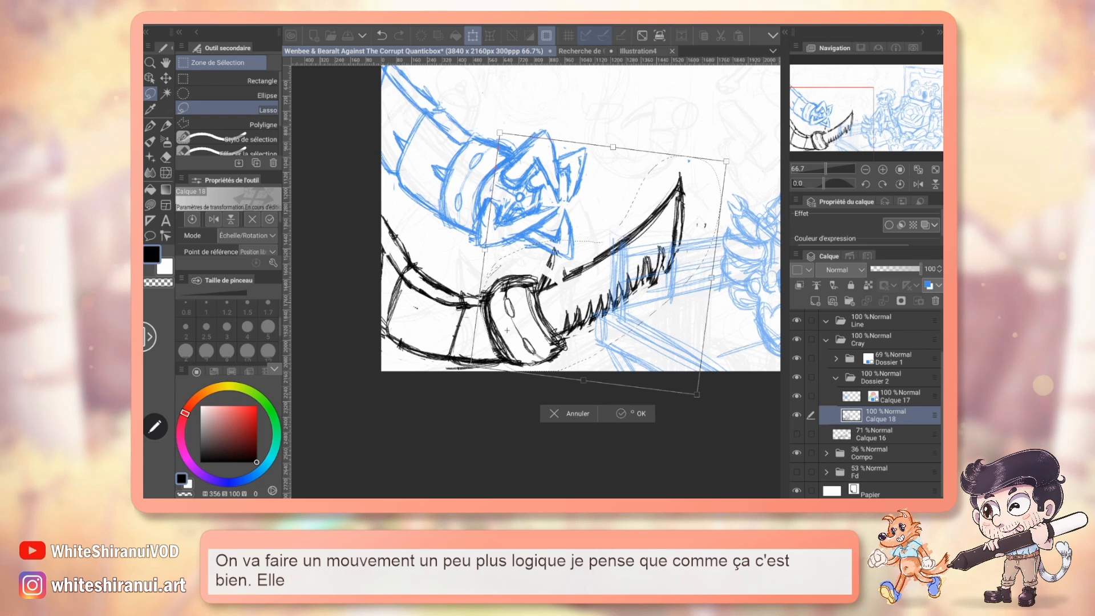
{"action": "left_click", "coordinate": [625, 419]}
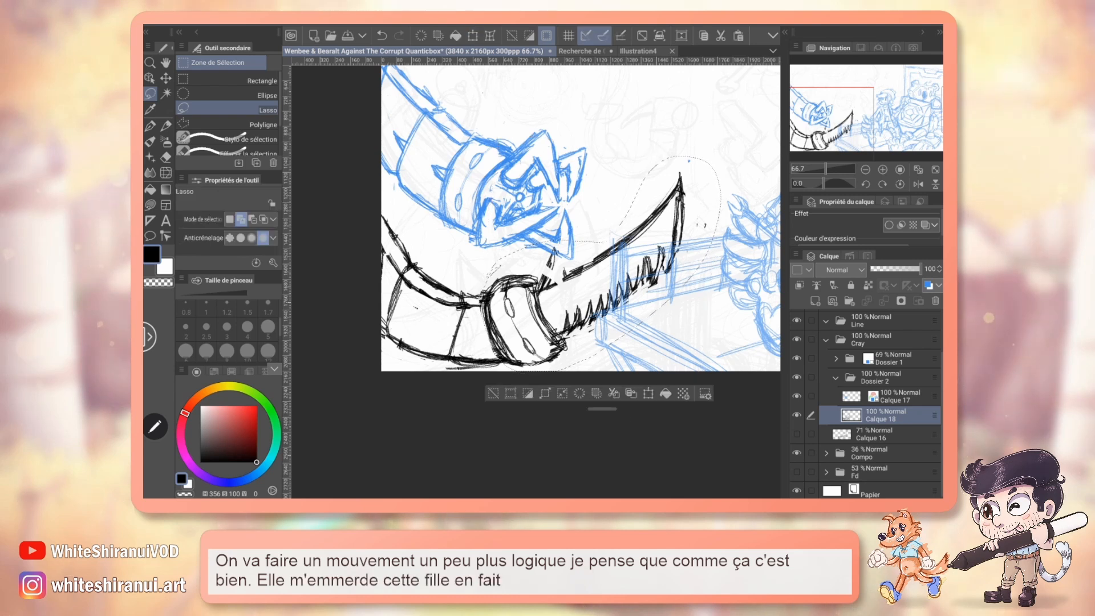
{"action": "left_click", "coordinate": [493, 394]}
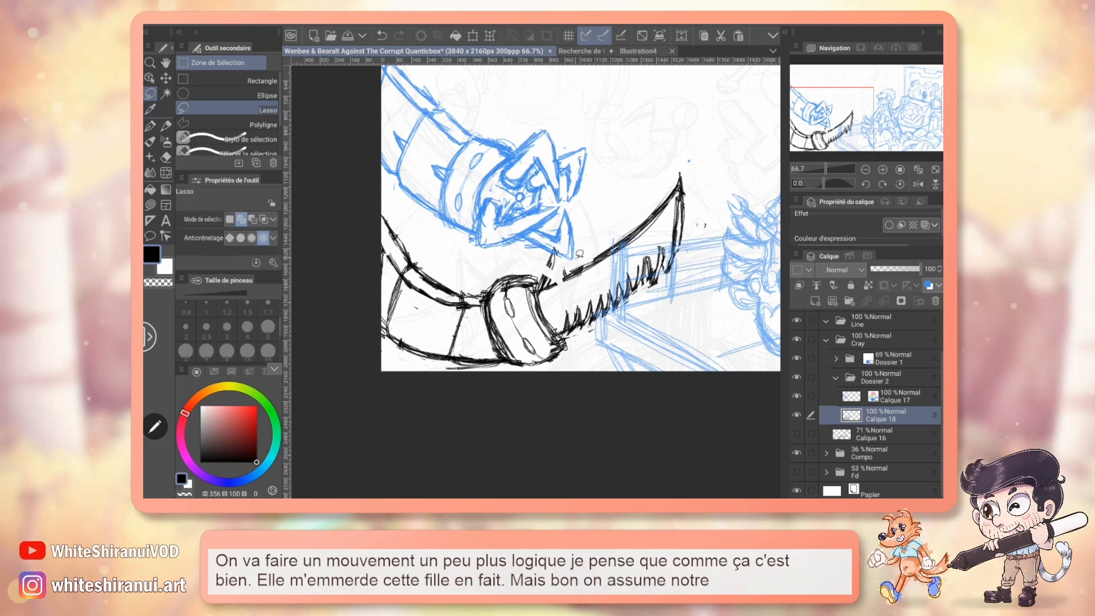
Lasso the saw blade without its collar and scale it up slightly from the collar outward.
{"action": "left_click_drag", "start_coordinate": [607, 188], "coordinate": [513, 257]}
{"action": "key", "text": "ctrl+t"}
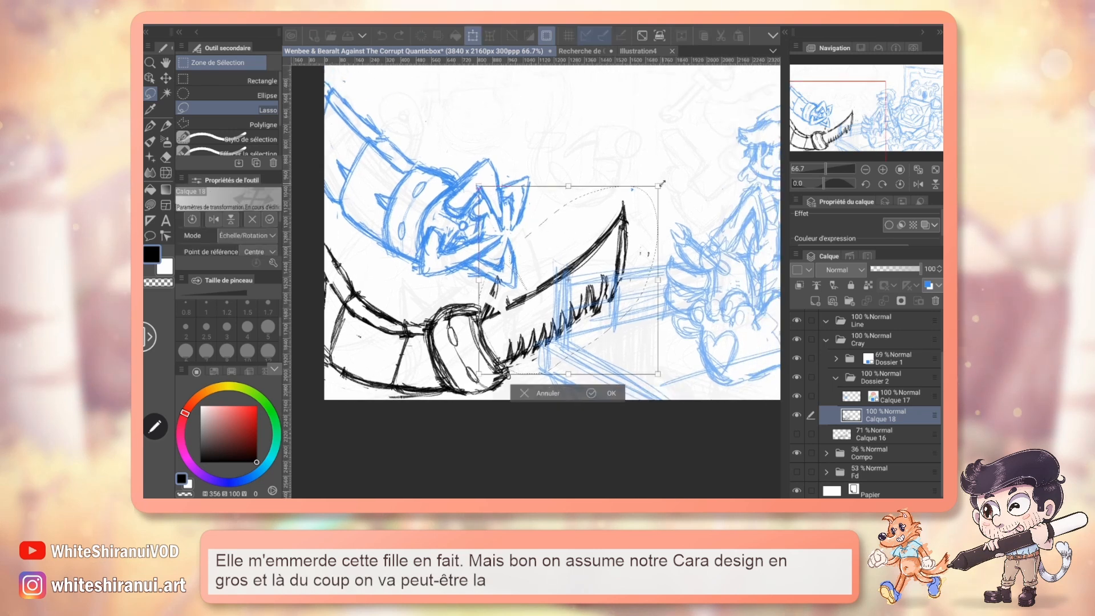
{"action": "mouse_move", "coordinate": [659, 185]}
{"action": "left_mouse_down"}
{"action": "mouse_move", "coordinate": [650, 171]}
{"action": "mouse_move", "coordinate": [676, 165]}
{"action": "left_mouse_up"}
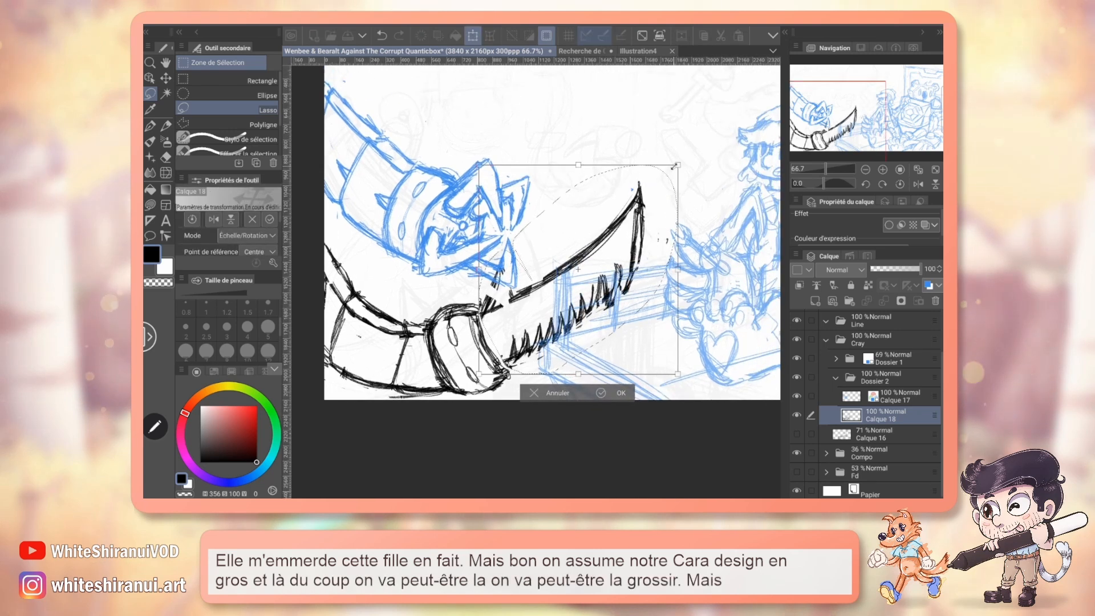
{"action": "left_click", "coordinate": [609, 399]}
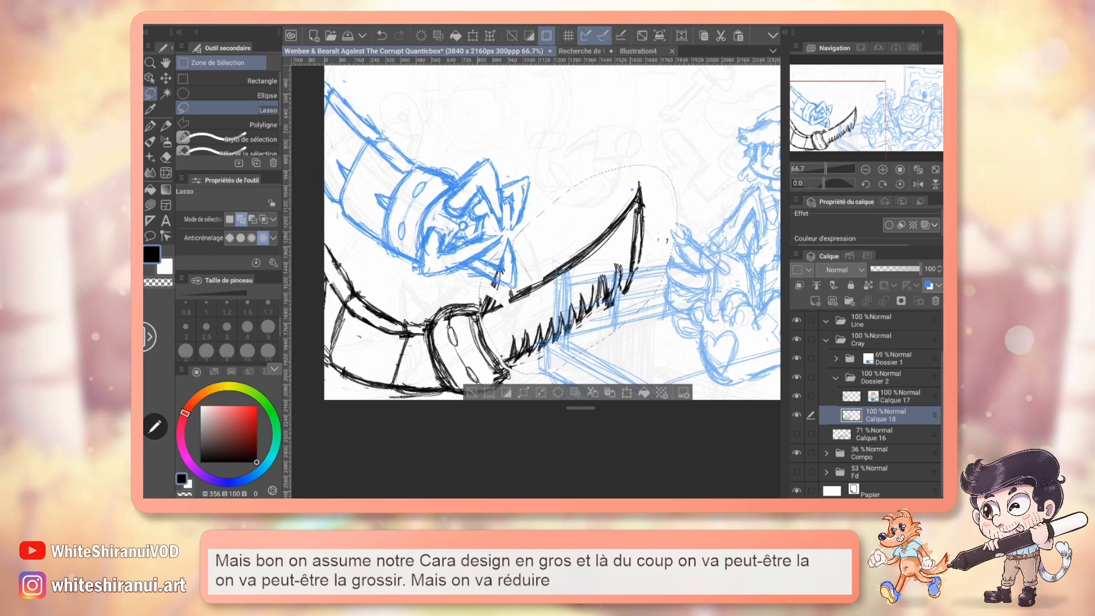
Lasso the whole saw tentacle, scale it down, rotate it slightly clockwise, and reposition it against the canvas's lower-left corner.
{"action": "mouse_move", "coordinate": [396, 289]}
{"action": "left_mouse_down"}
{"action": "mouse_move", "coordinate": [361, 428]}
{"action": "mouse_move", "coordinate": [656, 146]}
{"action": "mouse_move", "coordinate": [532, 255]}
{"action": "left_mouse_up"}
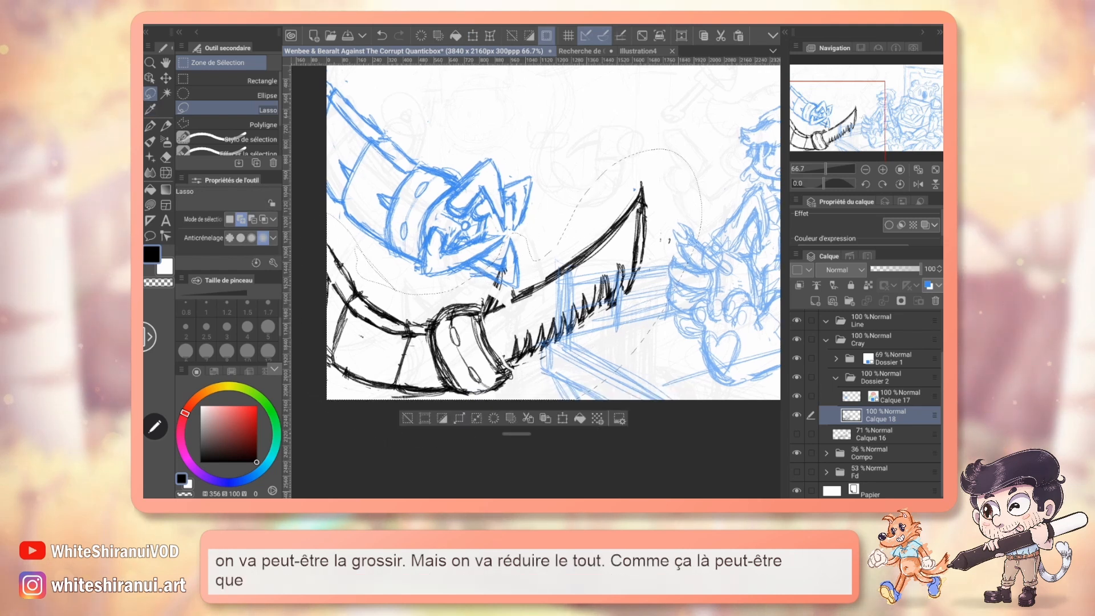
{"action": "key", "text": "ctrl+t"}
{"action": "left_click_drag", "start_coordinate": [701, 150], "coordinate": [642, 188]}
{"action": "left_click_drag", "start_coordinate": [547, 314], "coordinate": [547, 301]}
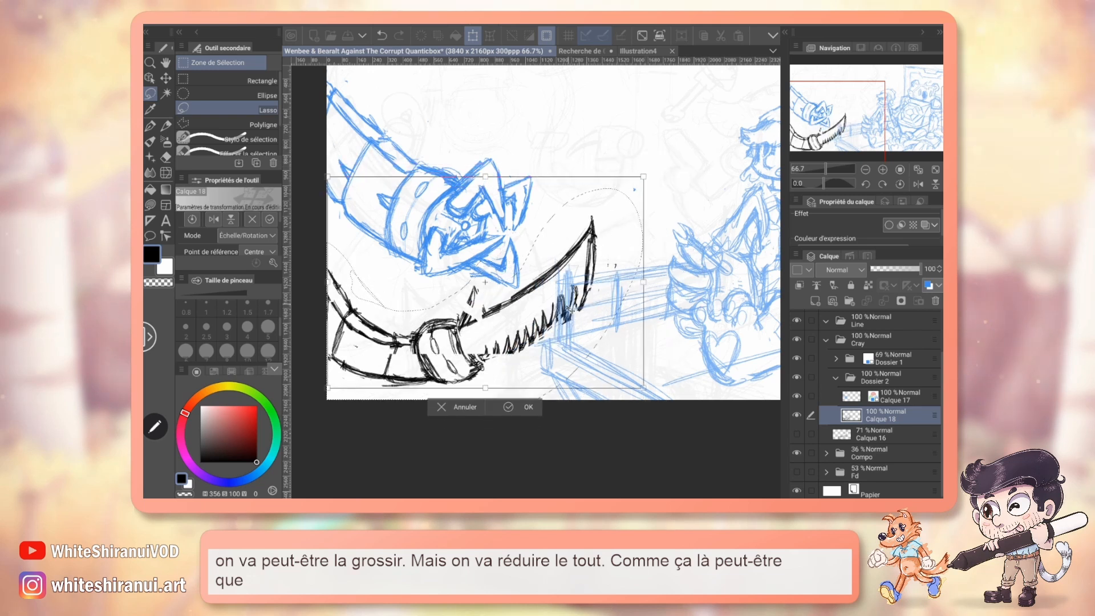
{"action": "left_click_drag", "start_coordinate": [674, 276], "coordinate": [673, 293]}
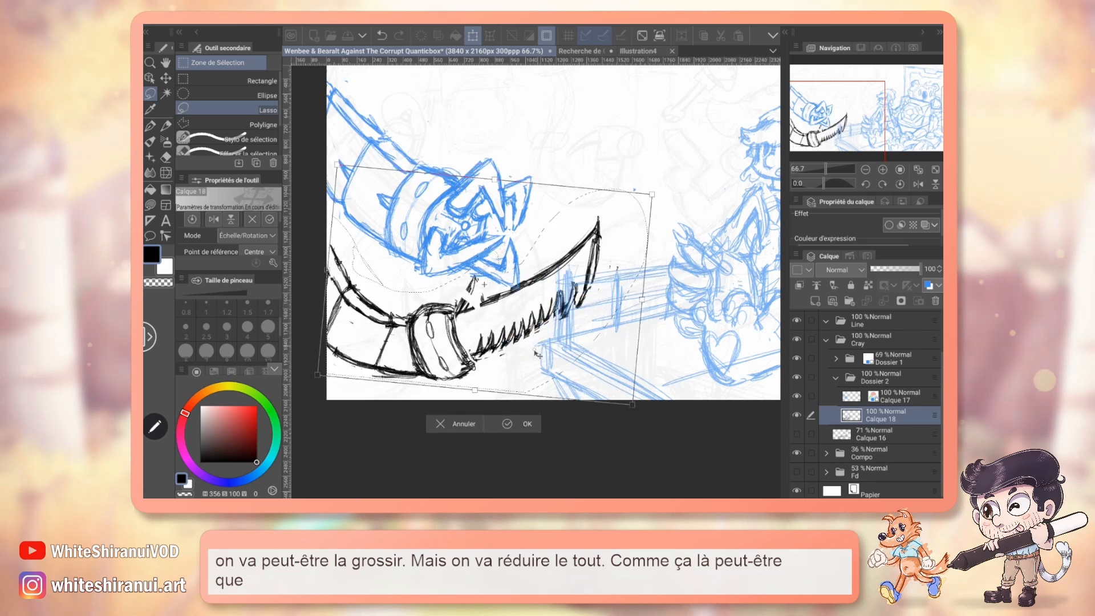
{"action": "left_click_drag", "start_coordinate": [533, 339], "coordinate": [531, 345]}
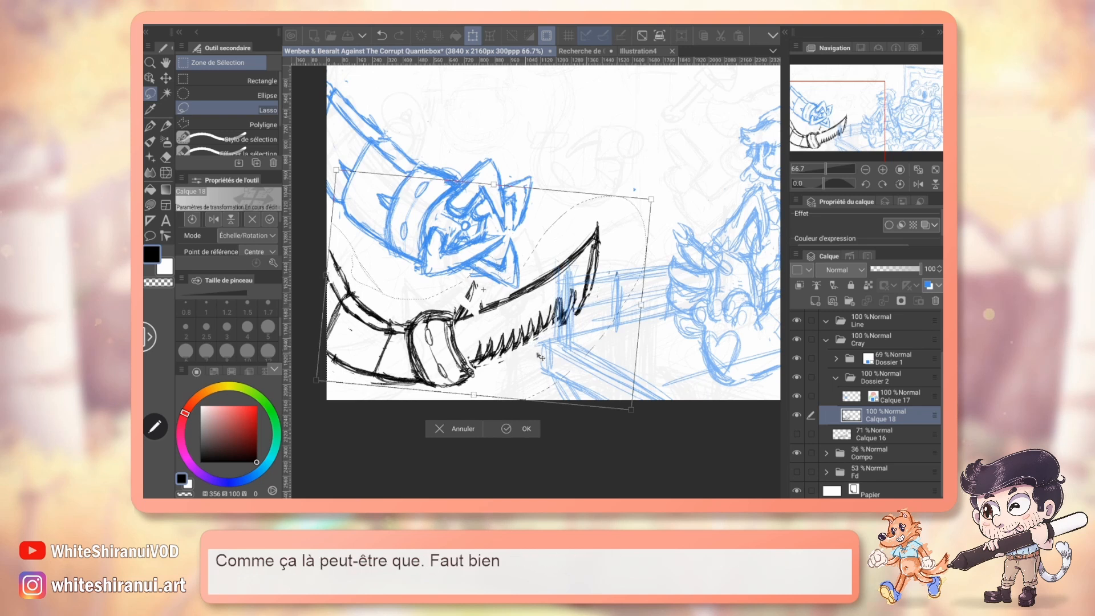
{"action": "key", "text": "Return"}
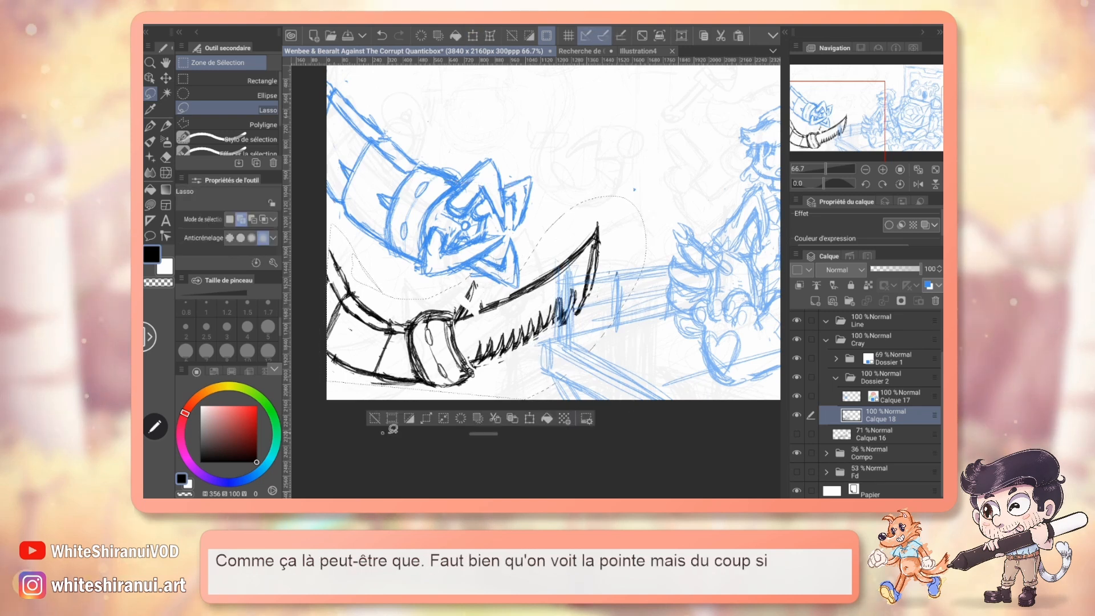
Try erasing the blade lines near the tip where they overlap the blue table sketch, and undo the erasure.
{"action": "key", "text": "e"}
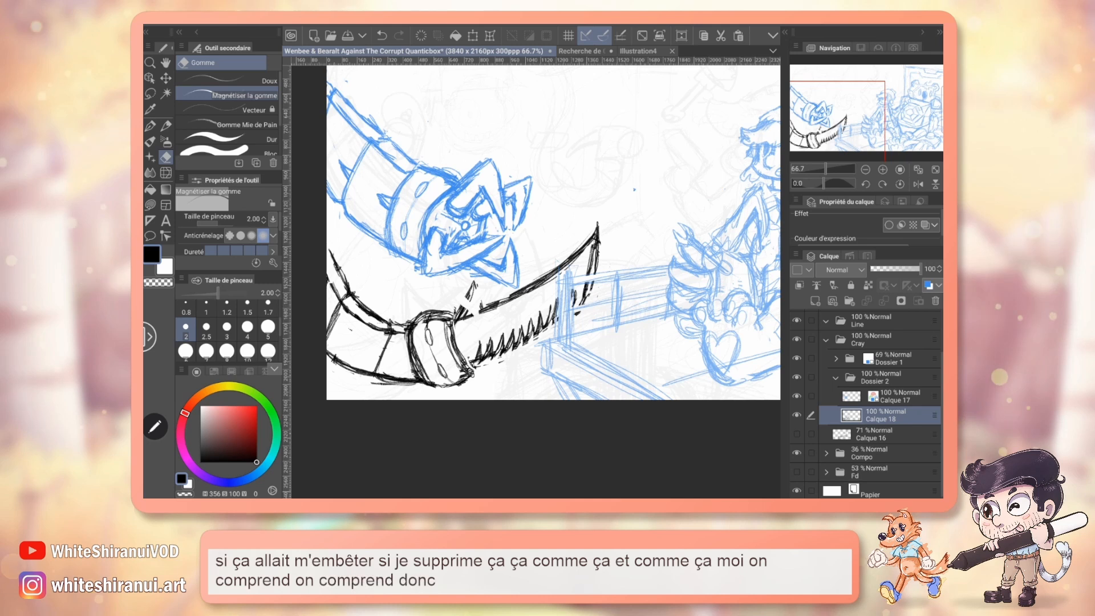
{"action": "left_click", "coordinate": [381, 35]}
{"action": "left_click", "coordinate": [381, 36]}
{"action": "left_click", "coordinate": [381, 35]}
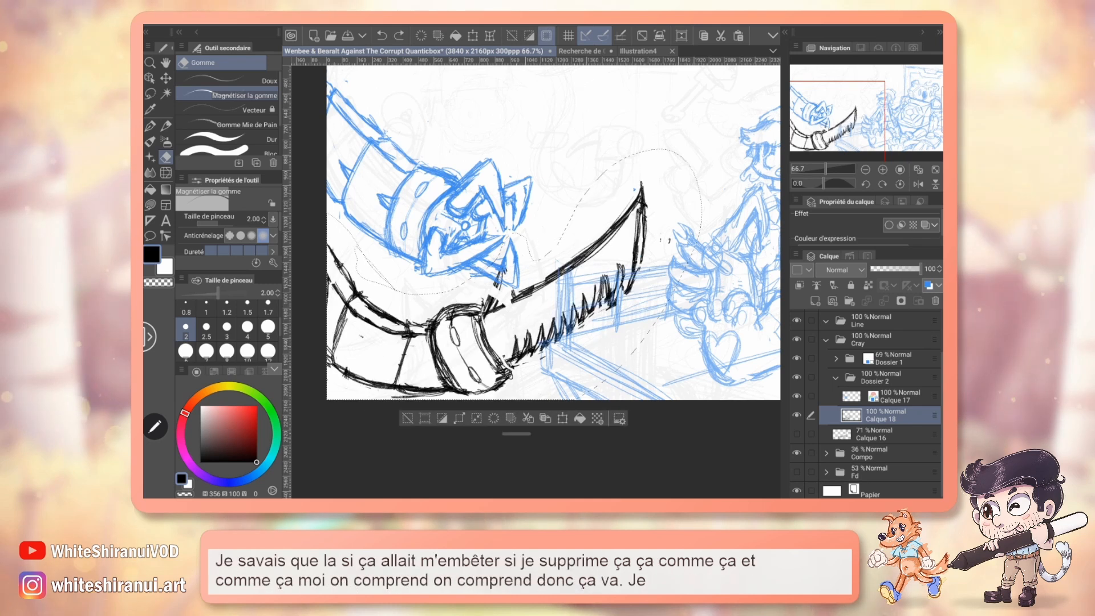
{"action": "left_click", "coordinate": [398, 36]}
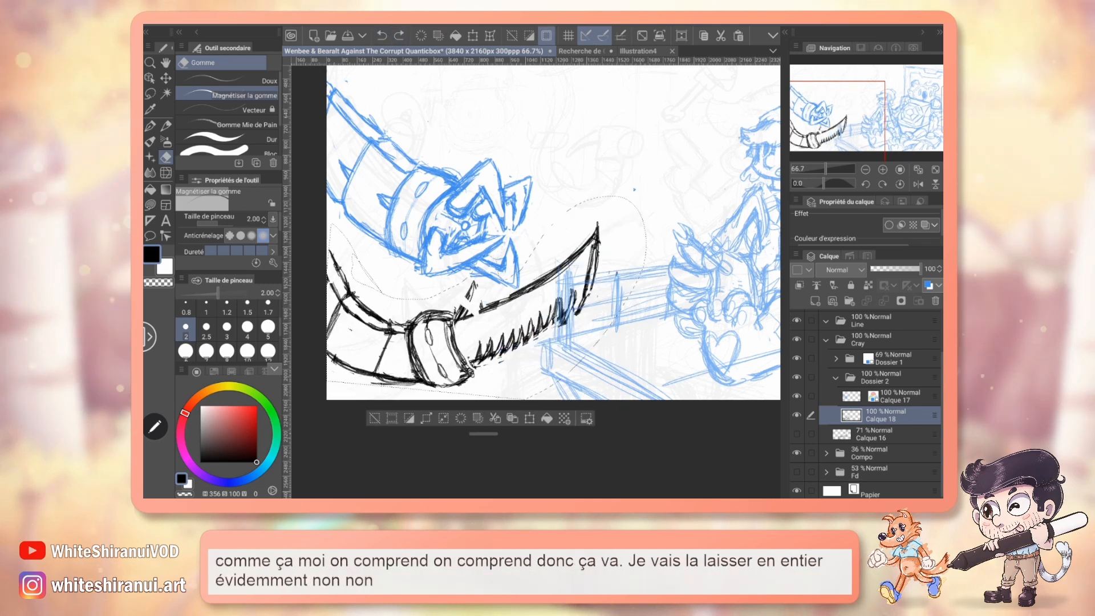
{"action": "left_click", "coordinate": [399, 35]}
With the pencil at size 0.8, complete the spike at the base of the blade's back and sketch extra lines along the arm.
{"action": "key", "text": "p"}
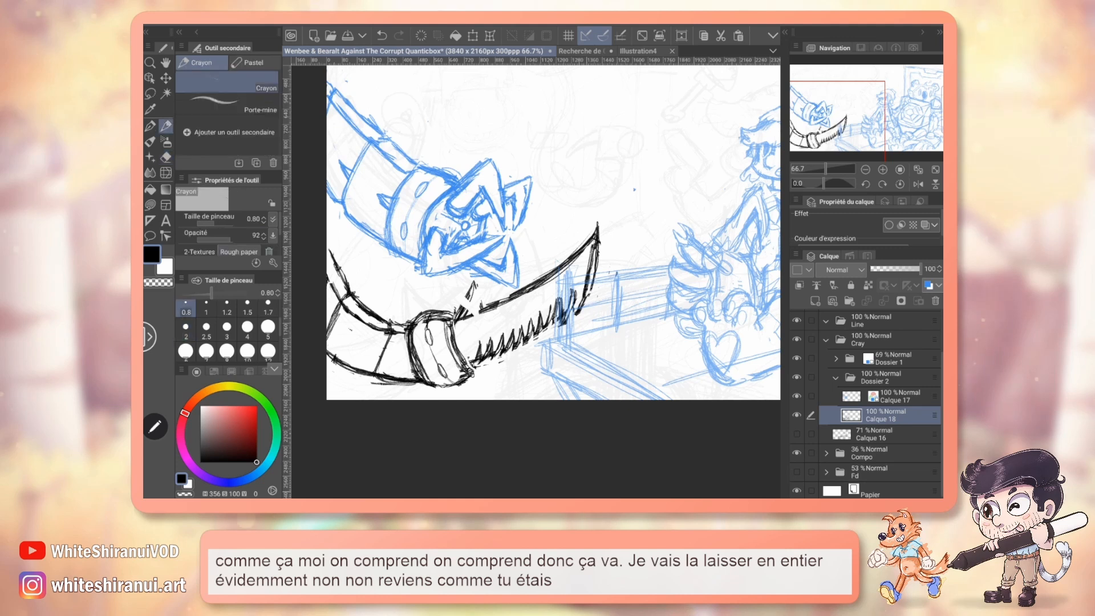
{"action": "mouse_move", "coordinate": [459, 312]}
{"action": "left_mouse_down"}
{"action": "mouse_move", "coordinate": [474, 283]}
{"action": "mouse_move", "coordinate": [481, 312]}
{"action": "left_mouse_up"}
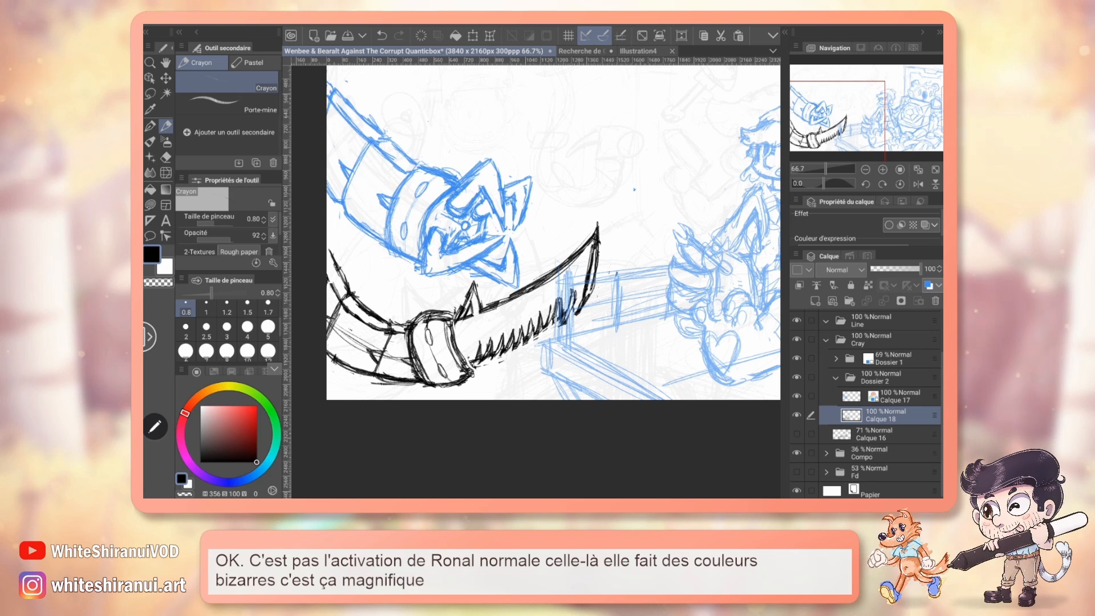
{"action": "key", "text": "m"}
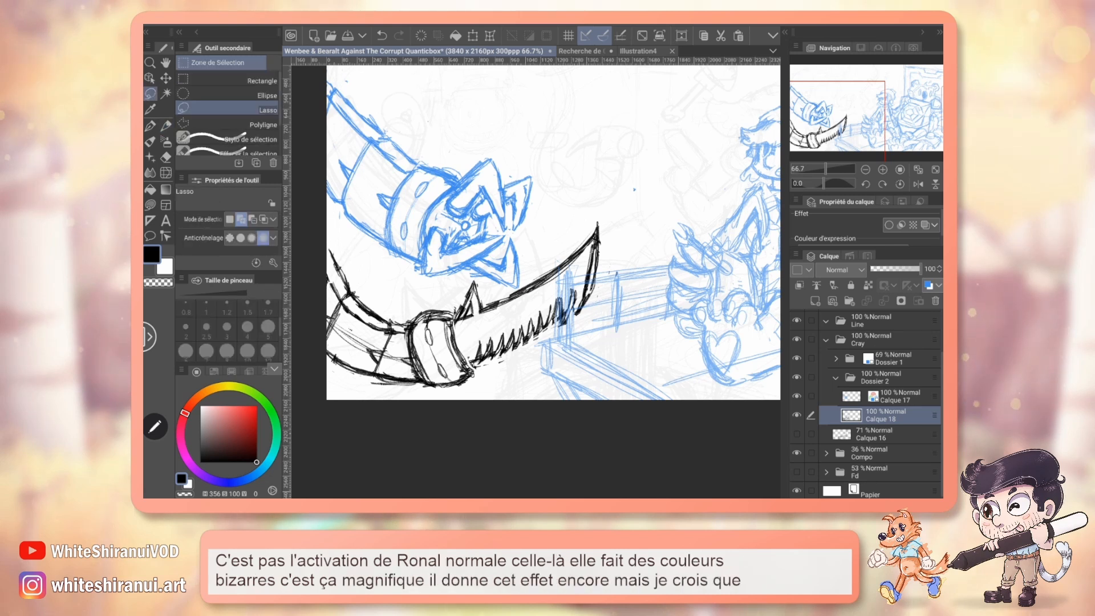
Lasso the whole saw tentacle, nudge it slightly down and to the left with Move Layer, and deselect it.
{"action": "mouse_move", "coordinate": [610, 188]}
{"action": "left_mouse_down"}
{"action": "mouse_move", "coordinate": [522, 264]}
{"action": "mouse_move", "coordinate": [425, 291]}
{"action": "mouse_move", "coordinate": [385, 297]}
{"action": "left_mouse_up"}
{"action": "key", "text": "k"}
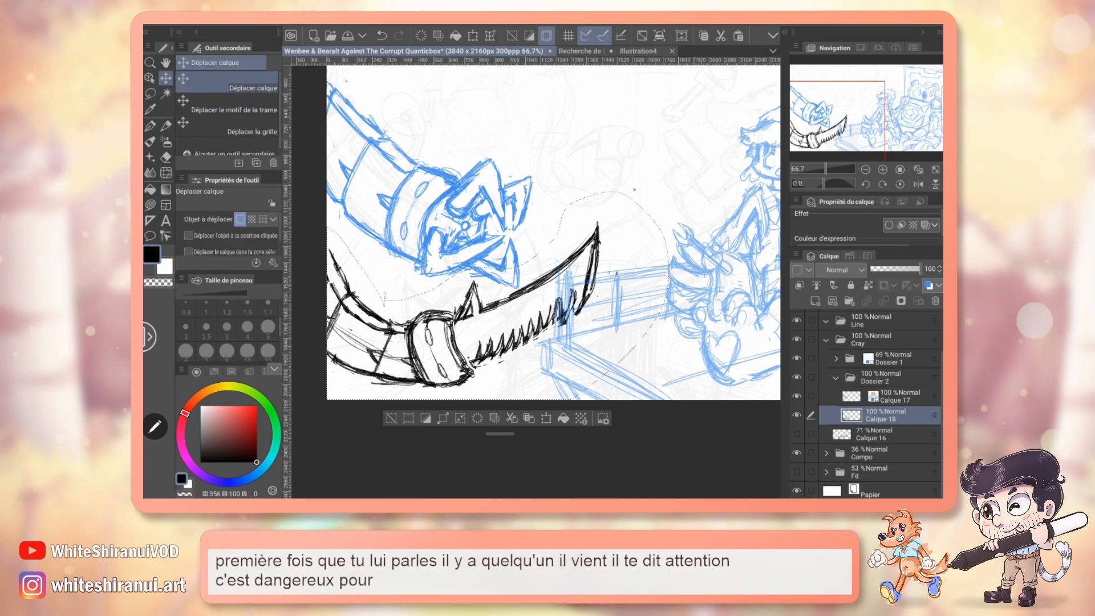
{"action": "left_click_drag", "start_coordinate": [476, 355], "coordinate": [473, 365]}
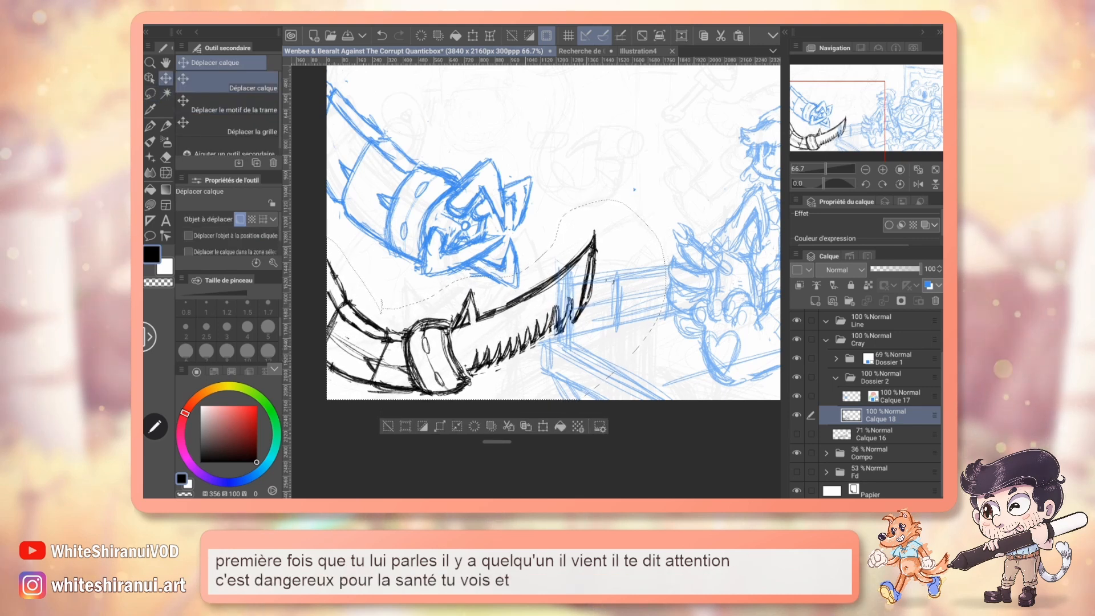
{"action": "left_click_drag", "start_coordinate": [529, 342], "coordinate": [527, 340]}
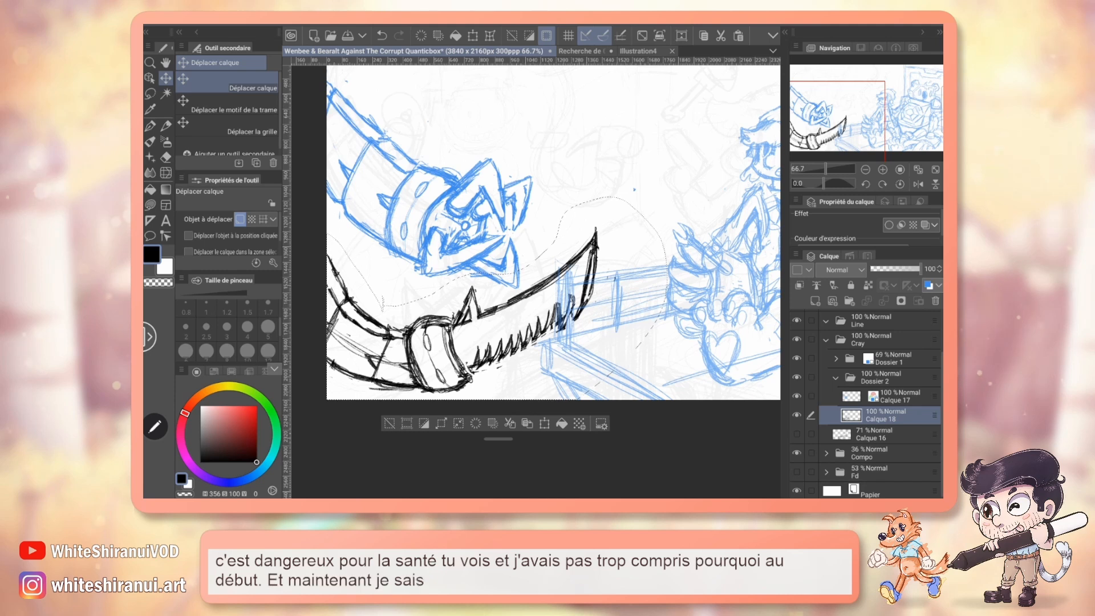
{"action": "left_click", "coordinate": [389, 423]}
Turn on the blue layer colour for the saw tentacle's layer and add a new raster layer above Calque 17.
{"action": "left_click_drag", "start_coordinate": [858, 124], "coordinate": [867, 106]}
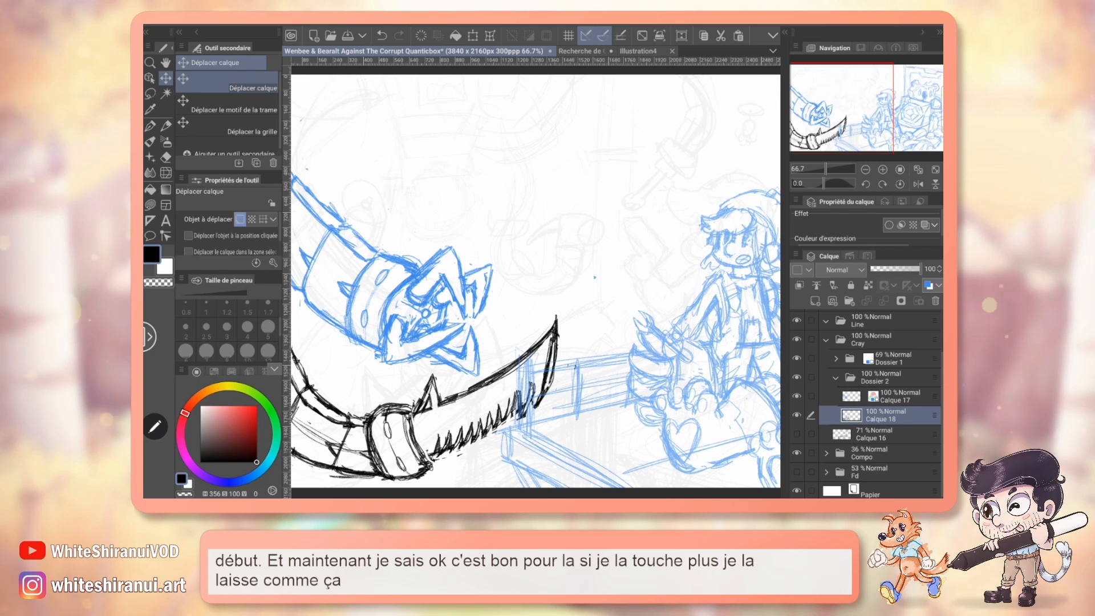
{"action": "left_click", "coordinate": [929, 285]}
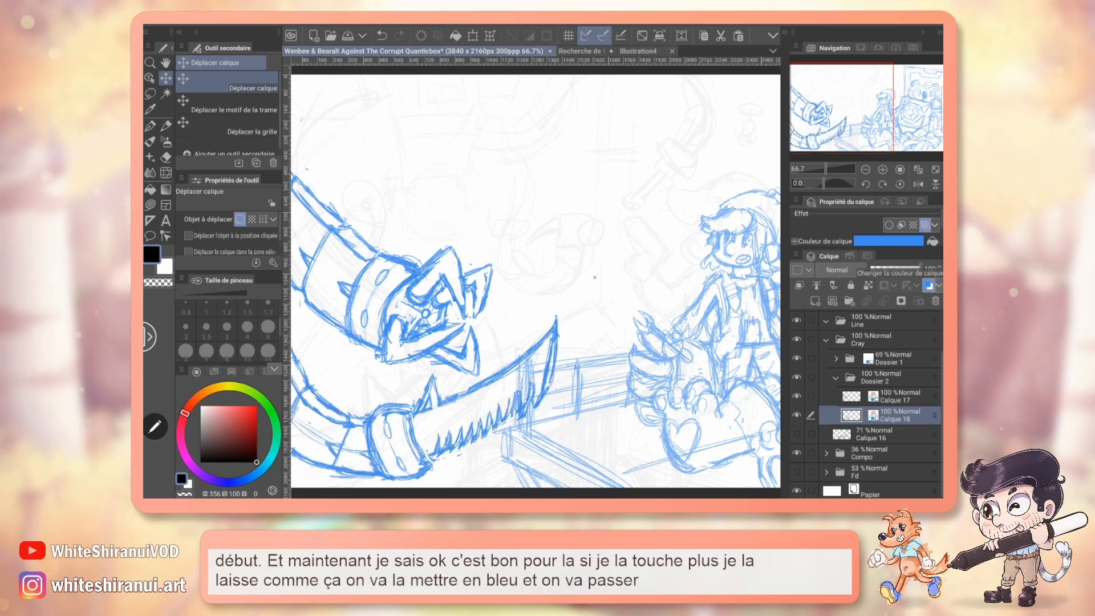
{"action": "left_click", "coordinate": [815, 301]}
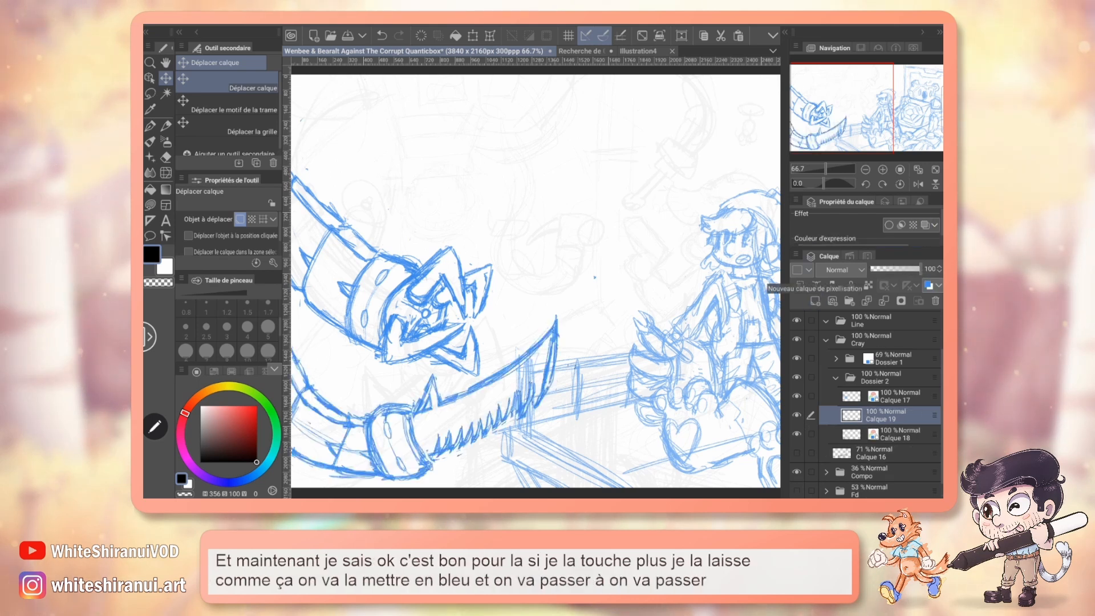
{"action": "left_click_drag", "start_coordinate": [935, 415], "coordinate": [934, 388]}
Show the red gaze line on Calque 3 and lower that layer's opacity to 19%.
{"action": "left_click_drag", "start_coordinate": [536, 279], "coordinate": [537, 324]}
{"action": "scroll", "coordinate": [878, 405], "scroll_direction": "up", "scroll_amount": 2}
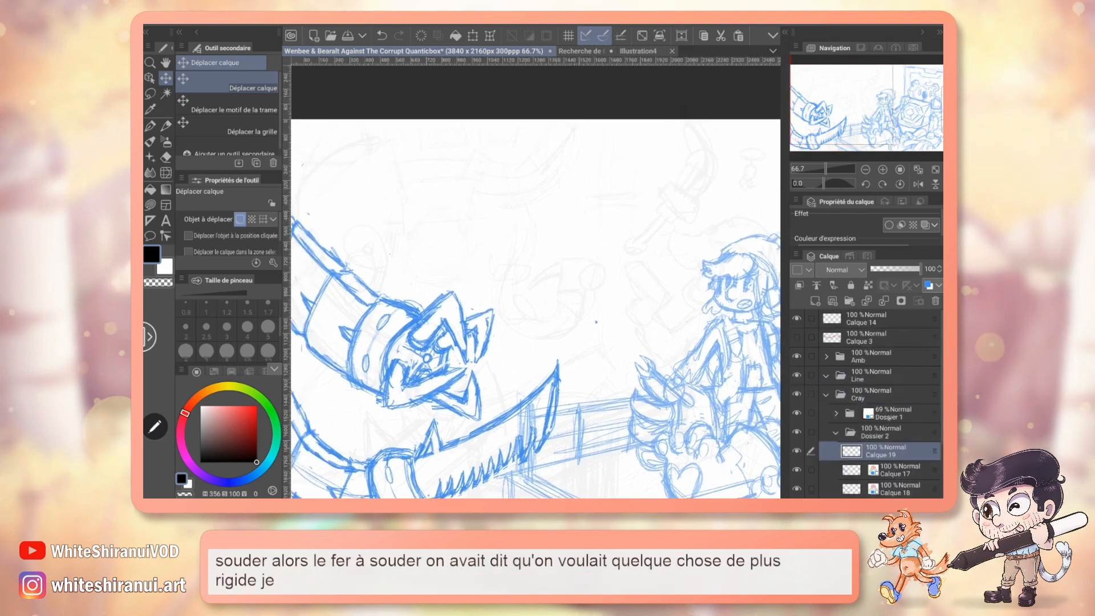
{"action": "left_click", "coordinate": [796, 337]}
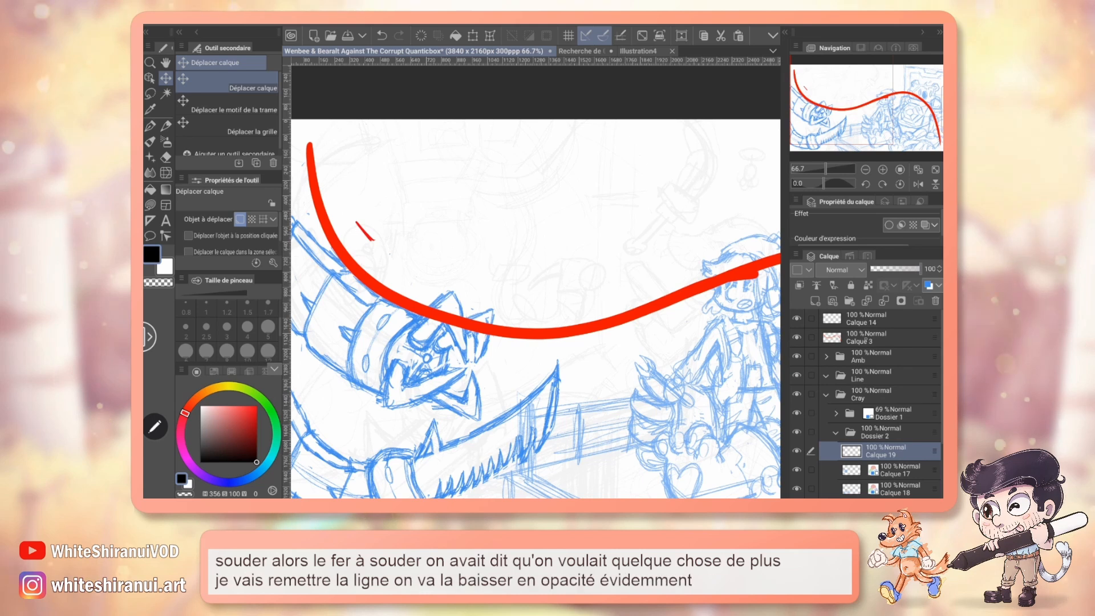
{"action": "left_click", "coordinate": [879, 338]}
{"action": "left_click_drag", "start_coordinate": [899, 268], "coordinate": [880, 269]}
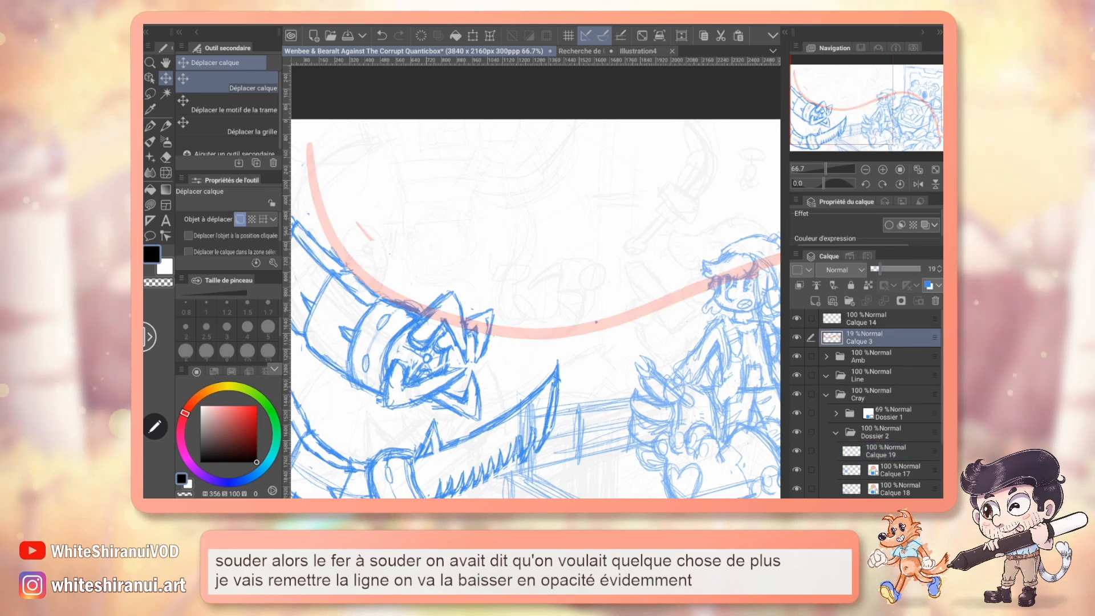
Take the pencil at size 0.8 and make the empty layer above Calque 17 active for the soldering iron sketch.
{"action": "mouse_move", "coordinate": [873, 100]}
{"action": "left_mouse_down"}
{"action": "mouse_move", "coordinate": [890, 101]}
{"action": "mouse_move", "coordinate": [852, 110]}
{"action": "mouse_move", "coordinate": [862, 105]}
{"action": "left_mouse_up"}
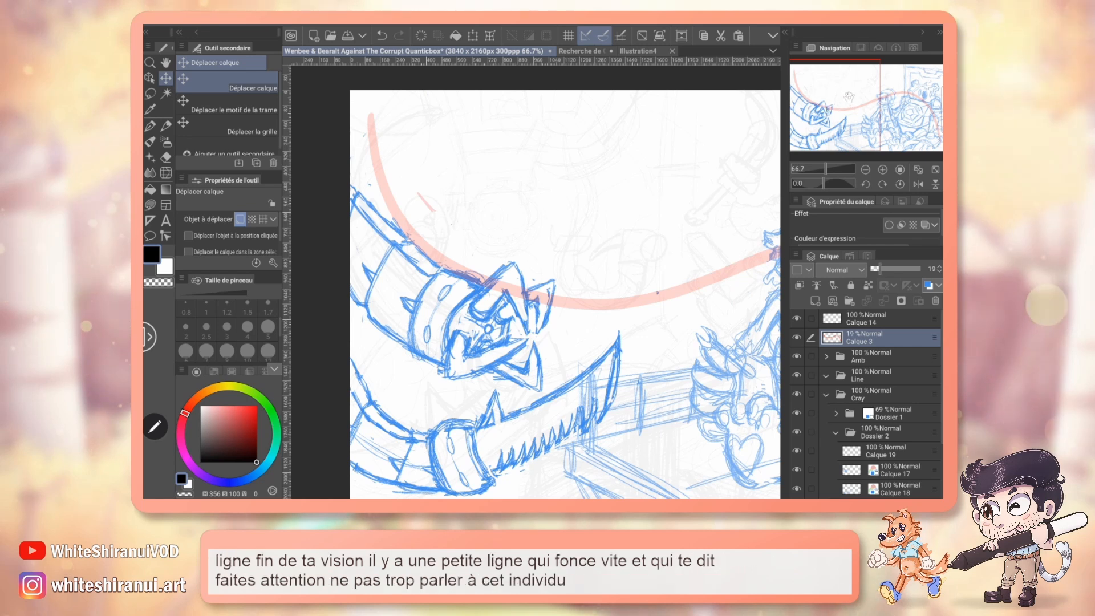
{"action": "left_click_drag", "start_coordinate": [853, 100], "coordinate": [883, 93]}
{"action": "key", "text": "p"}
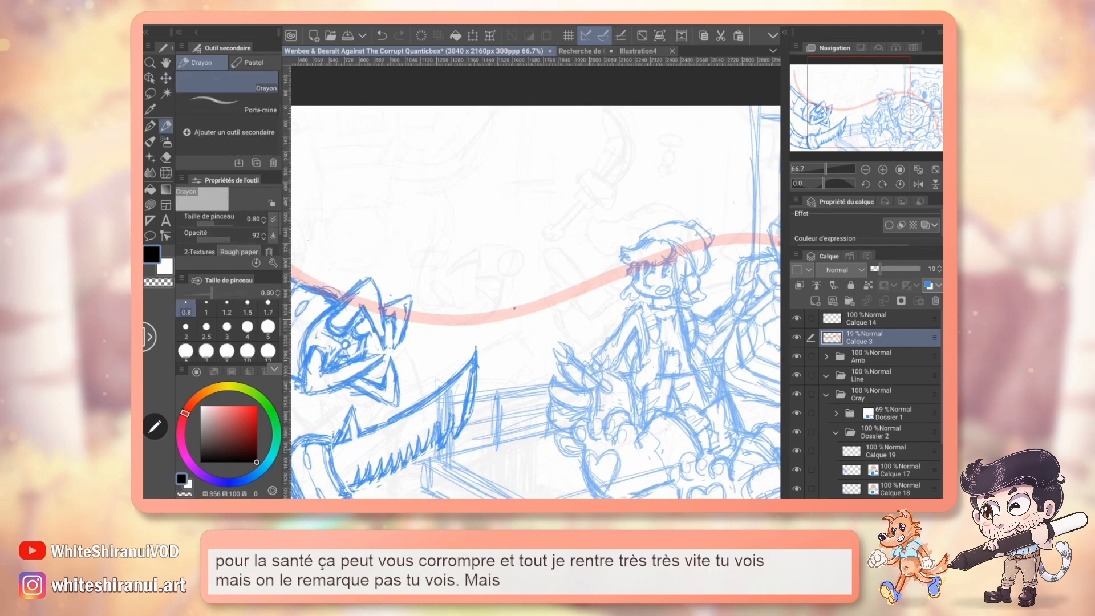
{"action": "left_click_drag", "start_coordinate": [514, 308], "coordinate": [487, 325]}
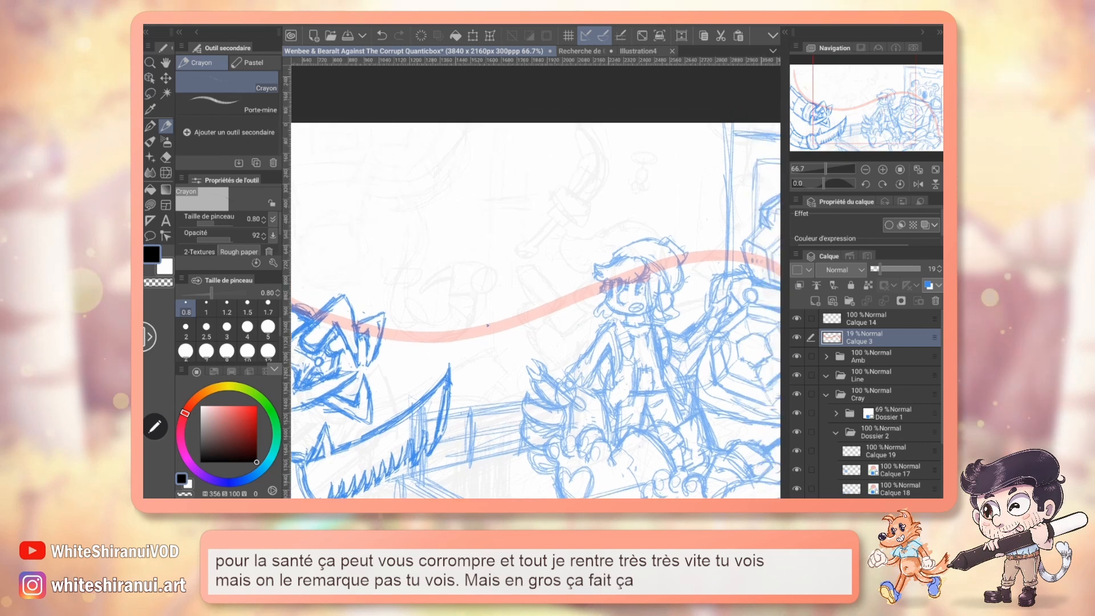
{"action": "left_click_drag", "start_coordinate": [487, 325], "coordinate": [469, 346]}
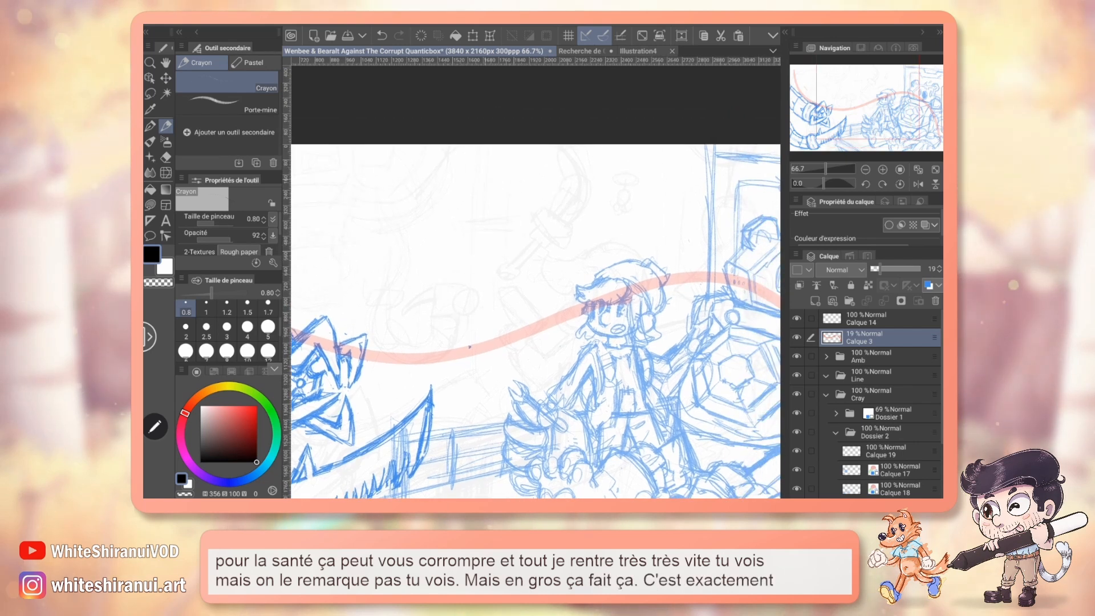
{"action": "scroll", "coordinate": [916, 391], "scroll_direction": "down", "scroll_amount": 3}
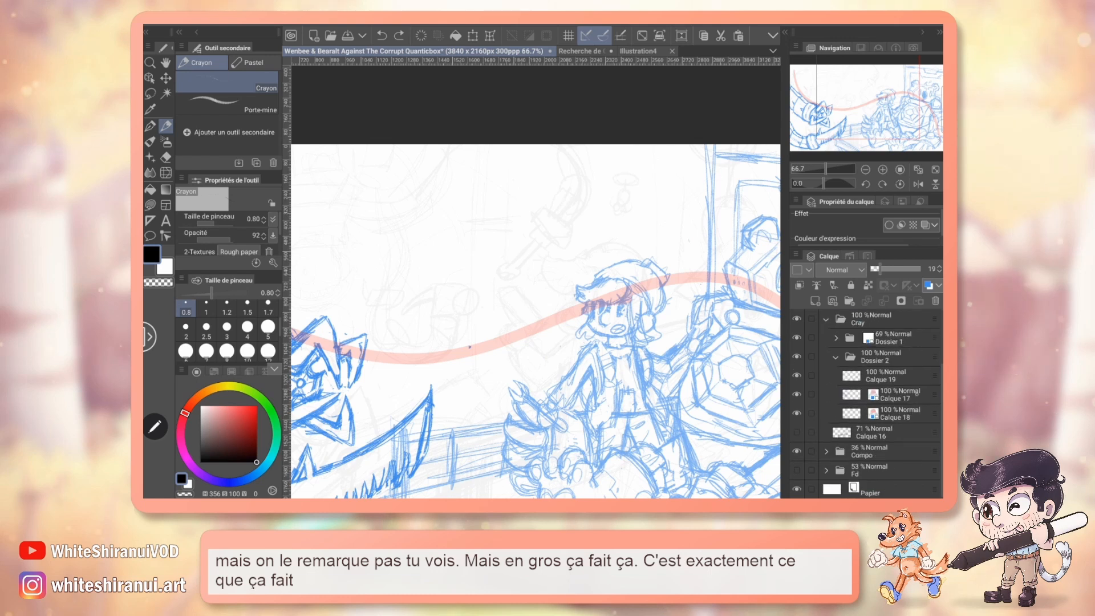
{"action": "left_click", "coordinate": [887, 375]}
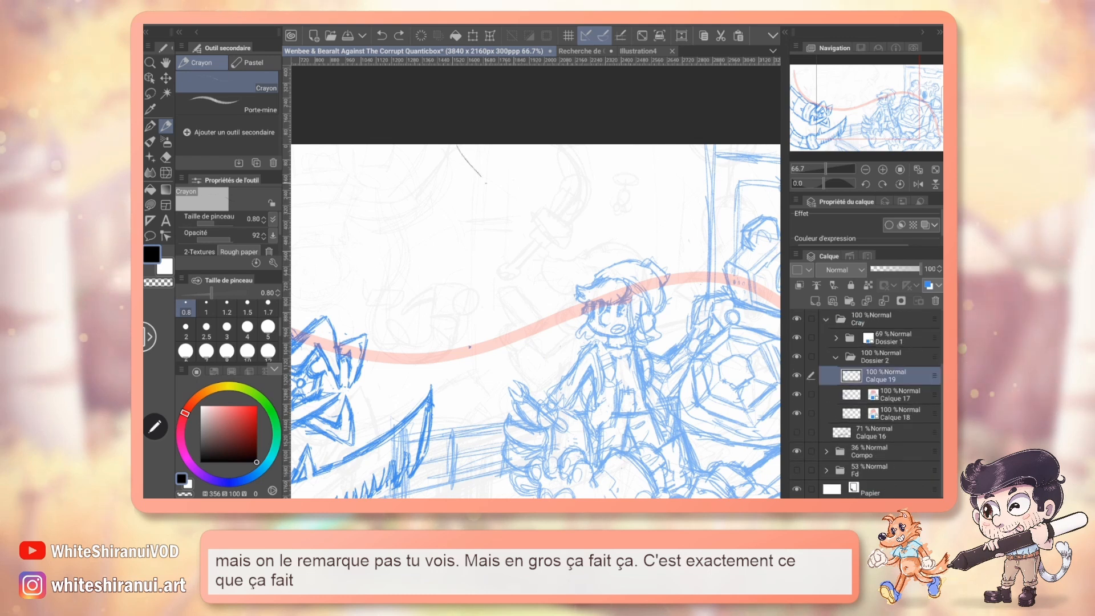
{"action": "left_click_drag", "start_coordinate": [485, 201], "coordinate": [556, 150]}
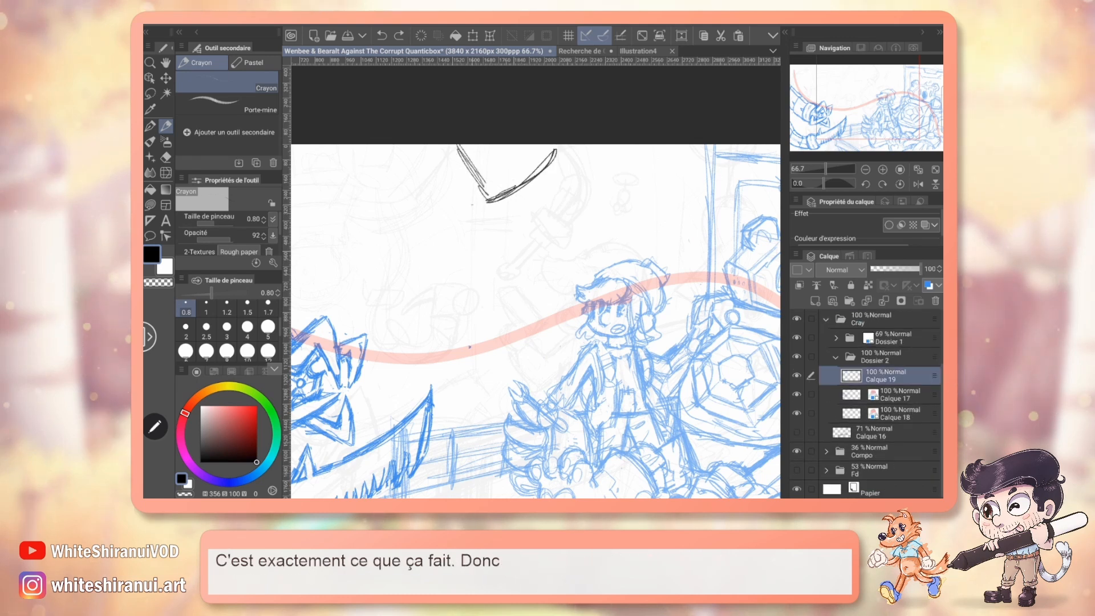
{"action": "key", "text": "ctrl+z"}
{"action": "key", "text": "ctrl+z"}
{"action": "key", "text": "ctrl+z"}
Sketch a squared arm end at the canvas's upper edge and, below it, the soldering iron's ball tip with a curved collar behind it.
{"action": "left_click_drag", "start_coordinate": [450, 147], "coordinate": [490, 197]}
{"action": "mouse_move", "coordinate": [516, 146]}
{"action": "left_mouse_down"}
{"action": "mouse_move", "coordinate": [539, 175]}
{"action": "mouse_move", "coordinate": [503, 204]}
{"action": "mouse_move", "coordinate": [539, 174]}
{"action": "left_mouse_up"}
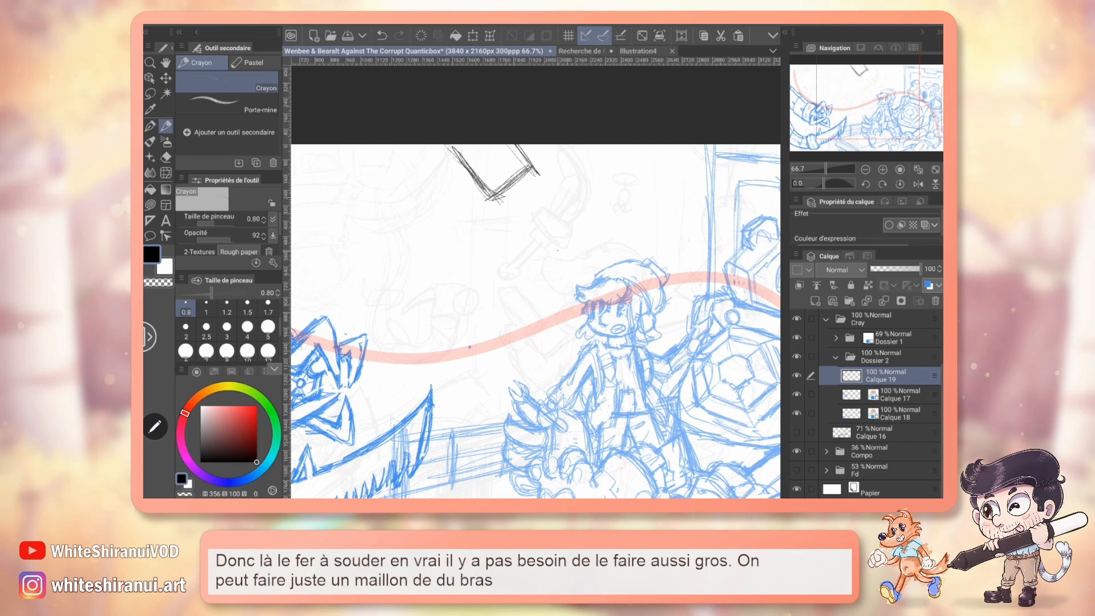
{"action": "left_click_drag", "start_coordinate": [558, 234], "coordinate": [562, 233]}
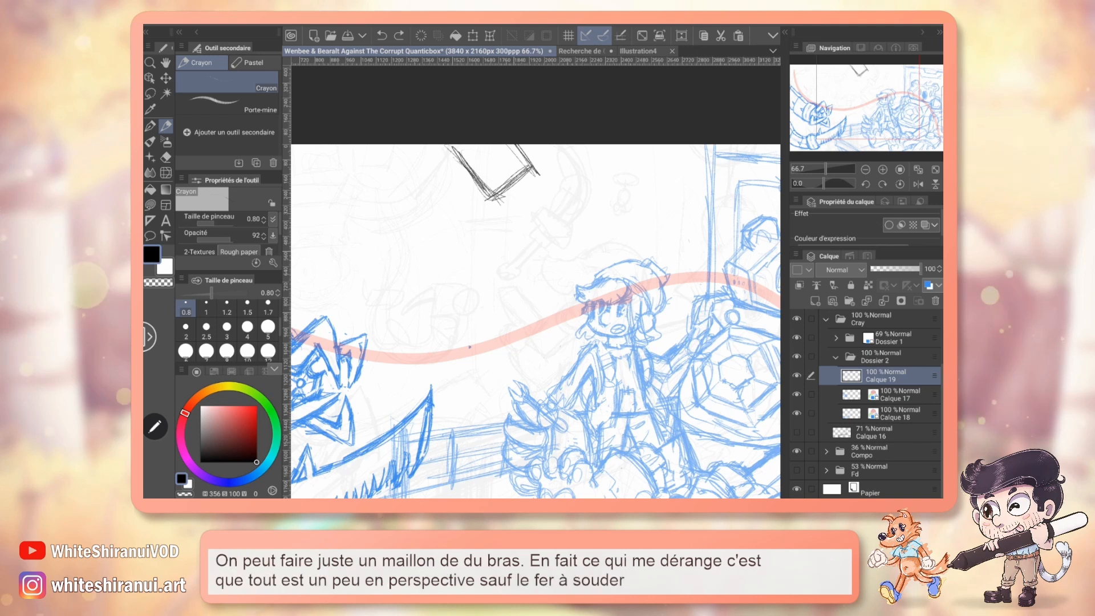
{"action": "mouse_move", "coordinate": [546, 229]}
{"action": "left_mouse_down"}
{"action": "mouse_move", "coordinate": [562, 251]}
{"action": "mouse_move", "coordinate": [532, 246]}
{"action": "left_mouse_up"}
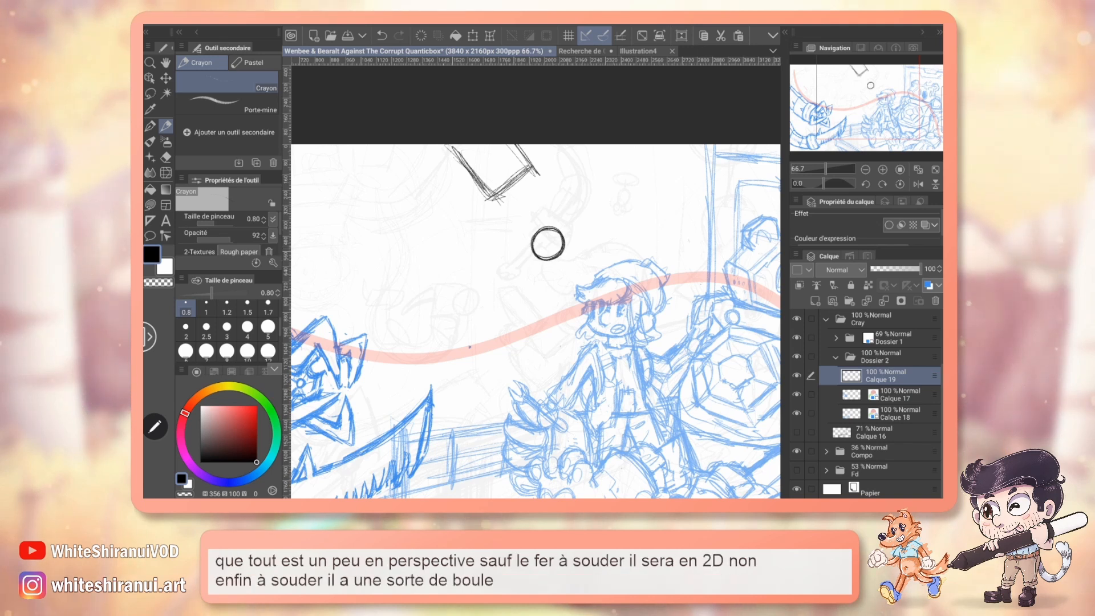
{"action": "left_click_drag", "start_coordinate": [531, 196], "coordinate": [546, 228]}
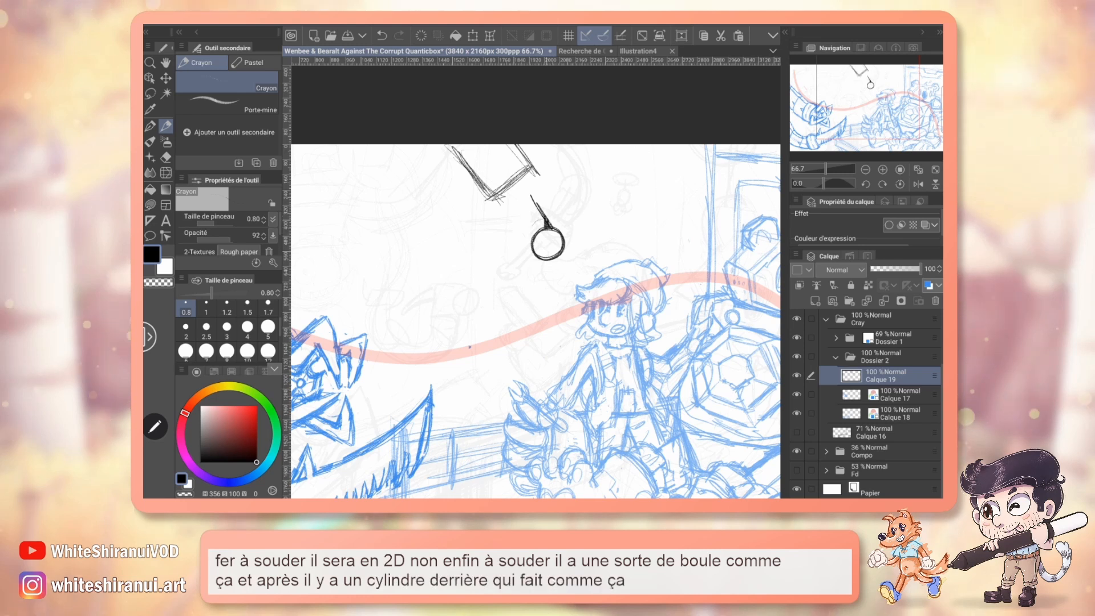
{"action": "mouse_move", "coordinate": [544, 221]}
{"action": "left_mouse_down"}
{"action": "mouse_move", "coordinate": [521, 238]}
{"action": "mouse_move", "coordinate": [534, 242]}
{"action": "left_mouse_up"}
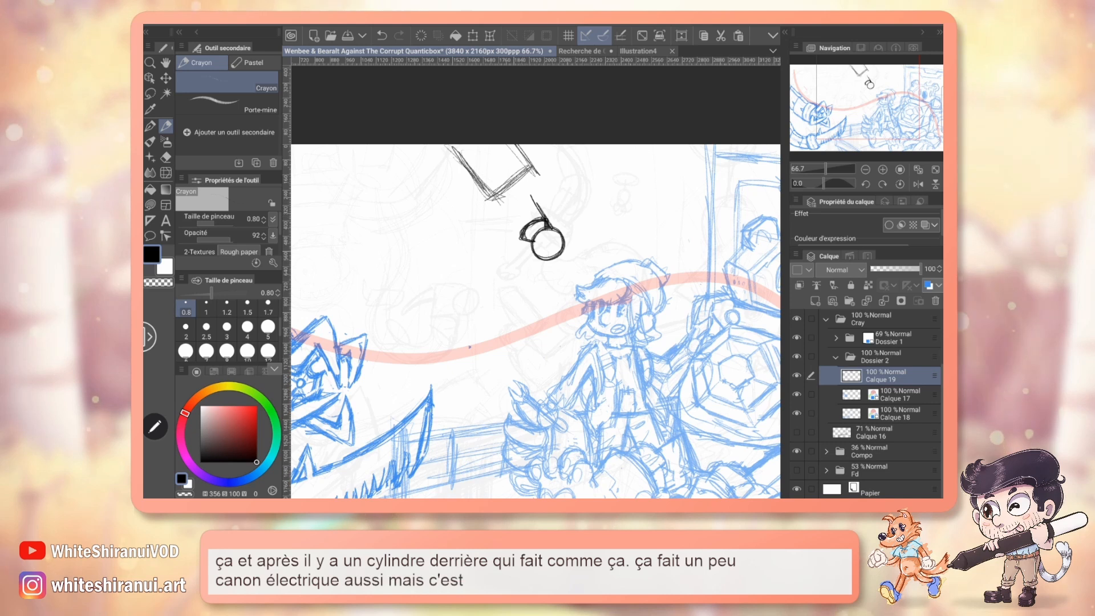
Erase the arm's squared end and draw a slanted cylinder with a rounded rear edge running down to the ball tip.
{"action": "key", "text": "e"}
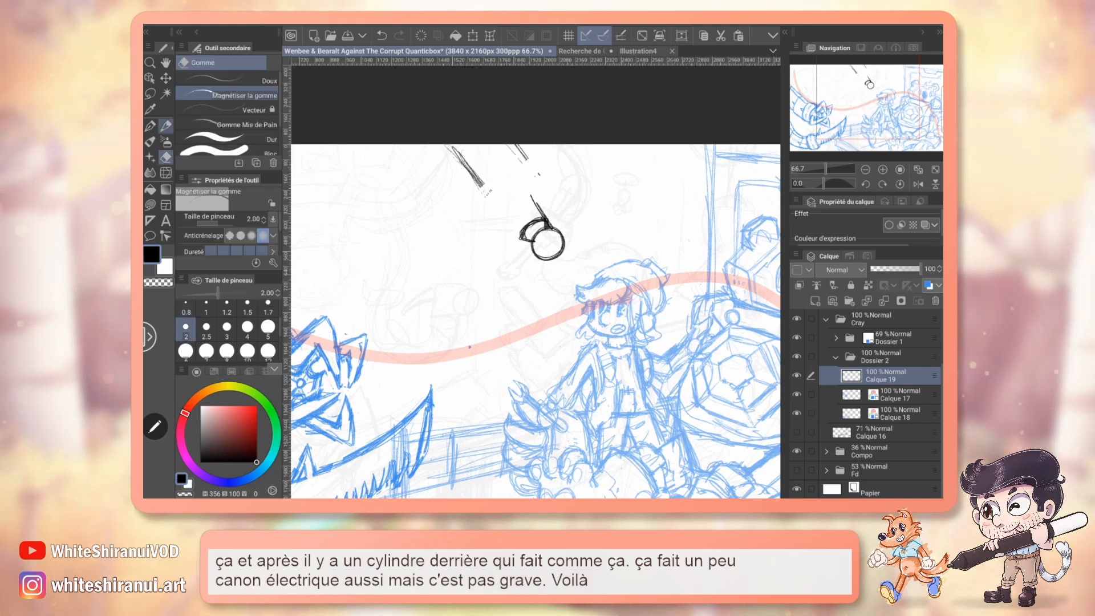
{"action": "key", "text": "p"}
{"action": "left_click_drag", "start_coordinate": [498, 209], "coordinate": [518, 227]}
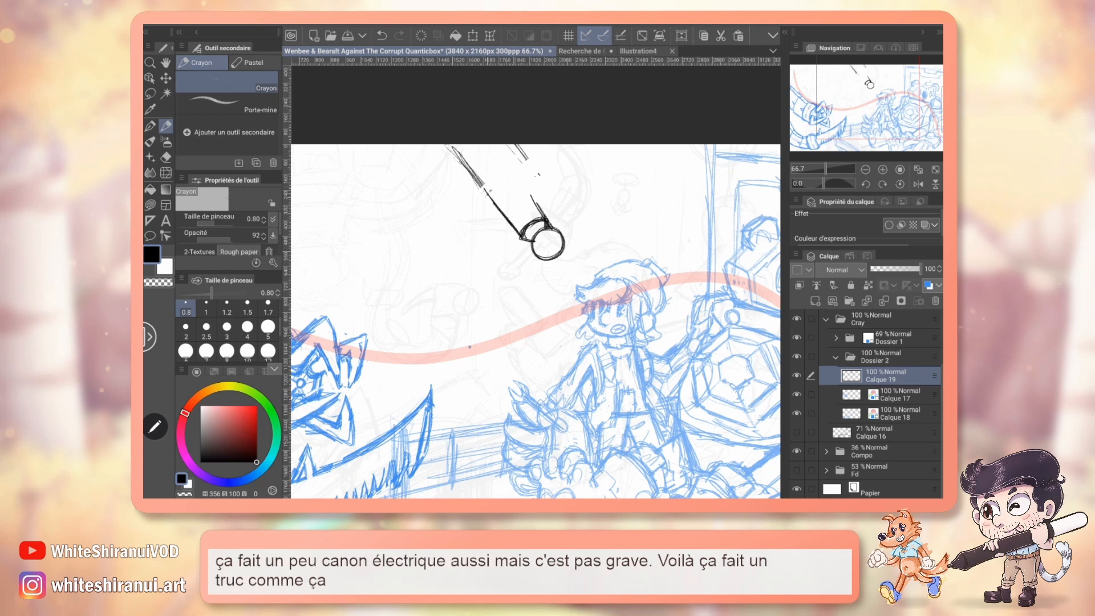
{"action": "mouse_move", "coordinate": [485, 184]}
{"action": "left_mouse_down"}
{"action": "mouse_move", "coordinate": [516, 167]}
{"action": "mouse_move", "coordinate": [547, 222]}
{"action": "left_mouse_up"}
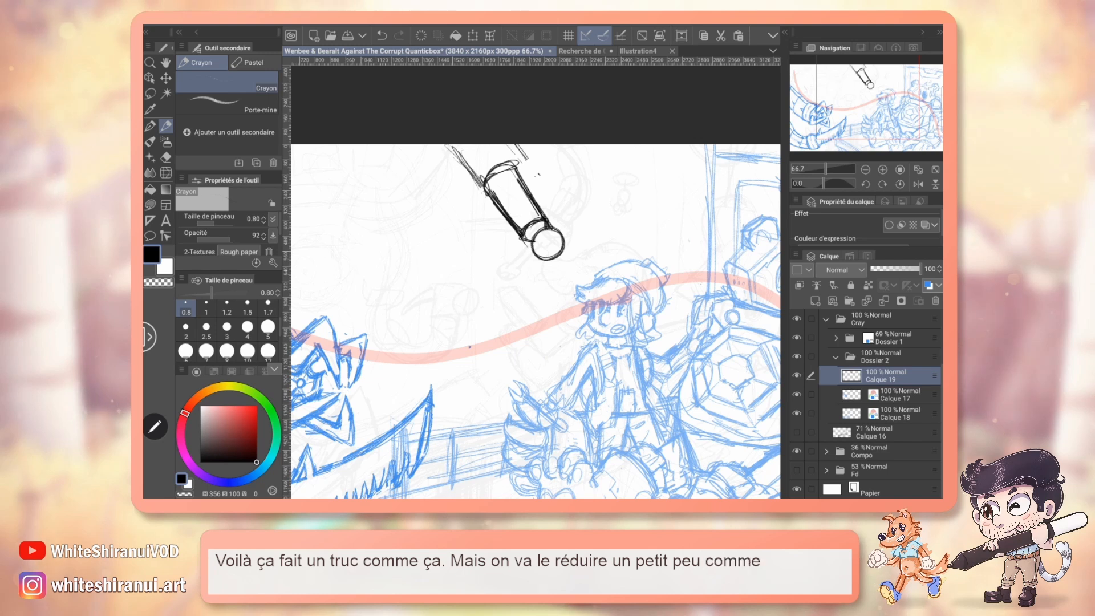
Scale the soldering iron sketch down slightly and place it just above the blue character.
{"action": "left_click", "coordinate": [472, 36]}
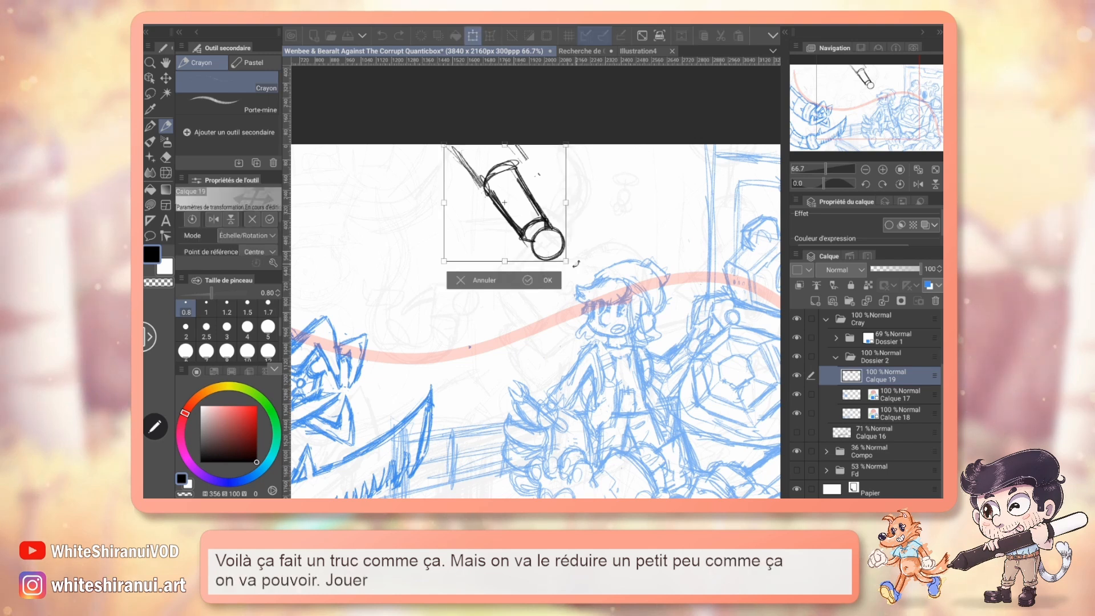
{"action": "mouse_move", "coordinate": [566, 260]}
{"action": "left_mouse_down"}
{"action": "mouse_move", "coordinate": [545, 237]}
{"action": "mouse_move", "coordinate": [562, 268]}
{"action": "left_mouse_up"}
{"action": "key", "text": "Return"}
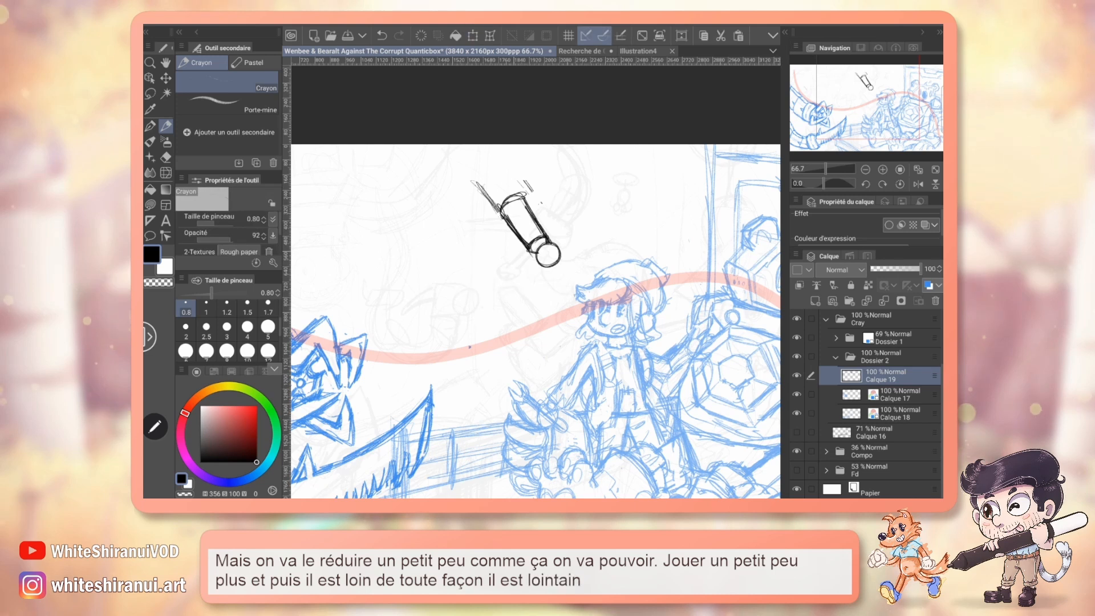
Erase the cylinder's rear edge, redraw the cylinder longer toward the upper left, and undo the last stroke.
{"action": "key", "text": "e"}
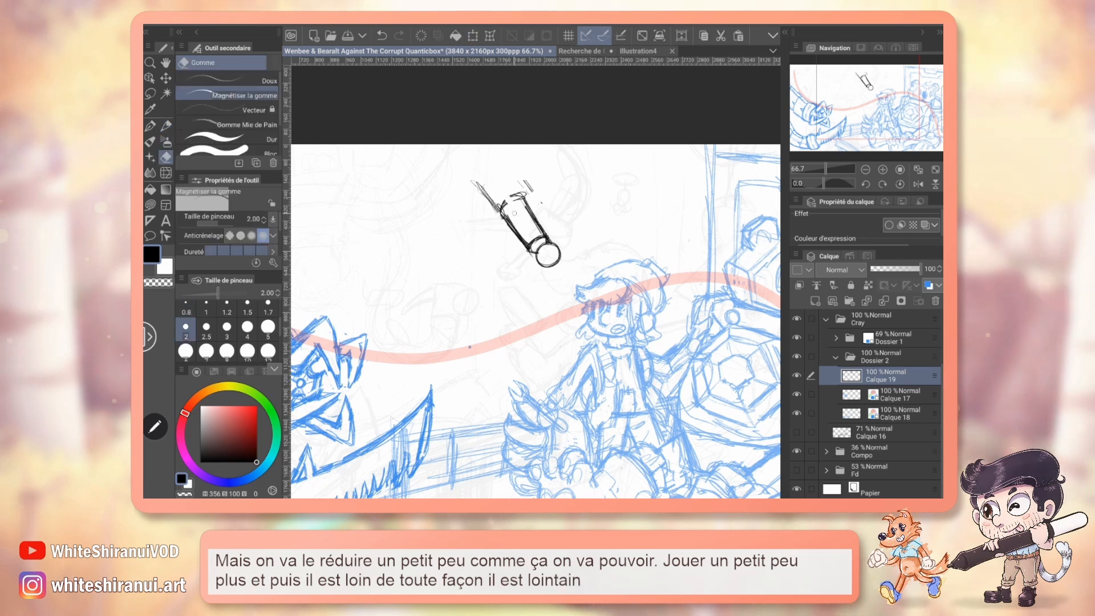
{"action": "left_click_drag", "start_coordinate": [511, 196], "coordinate": [526, 199]}
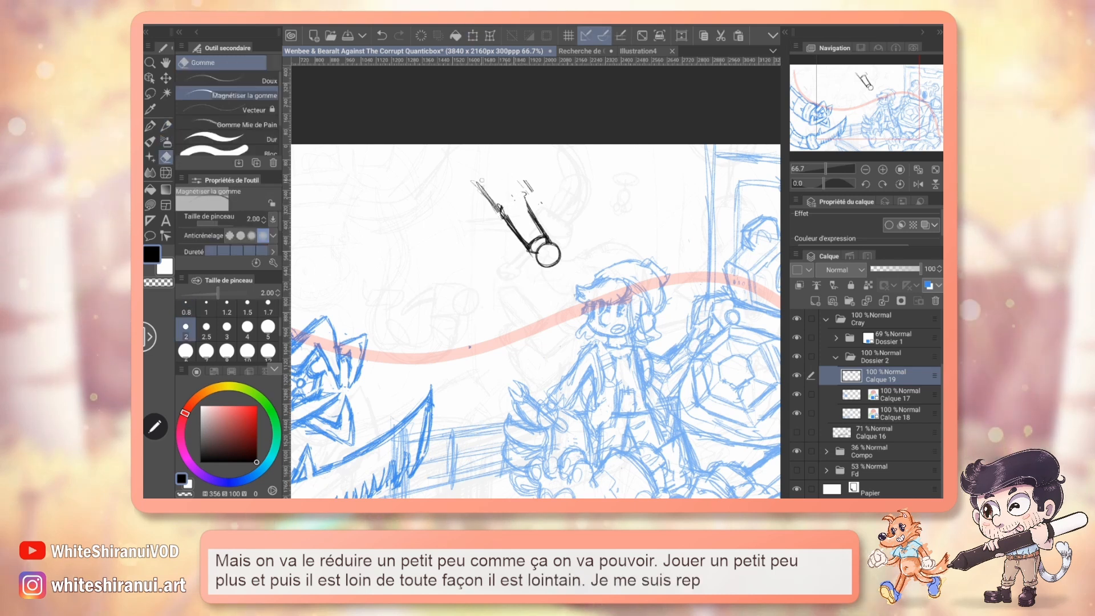
{"action": "key", "text": "p"}
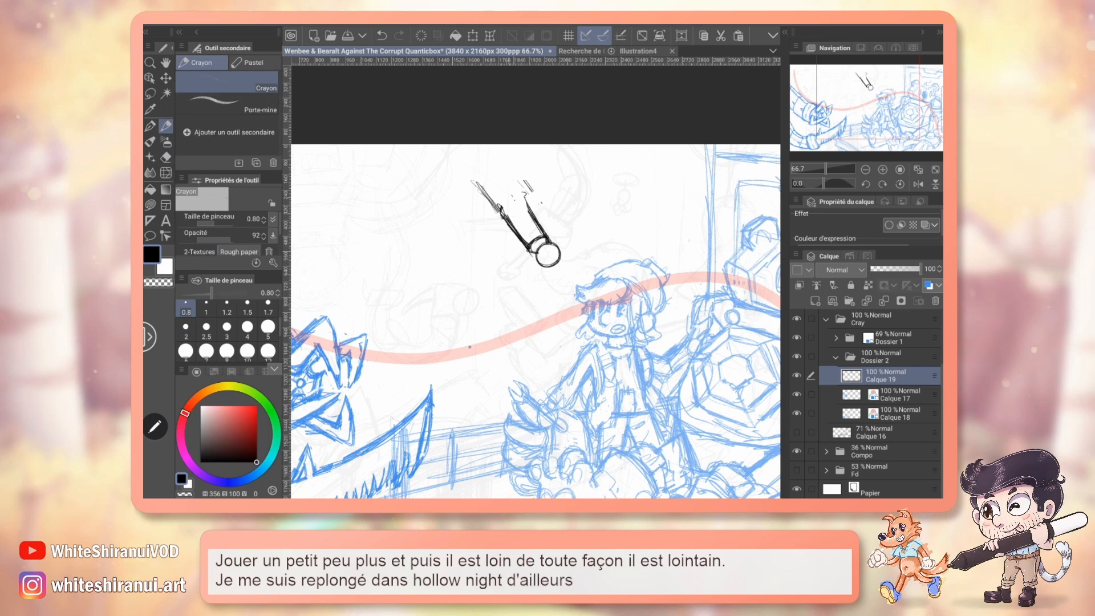
{"action": "left_click_drag", "start_coordinate": [489, 189], "coordinate": [511, 182]}
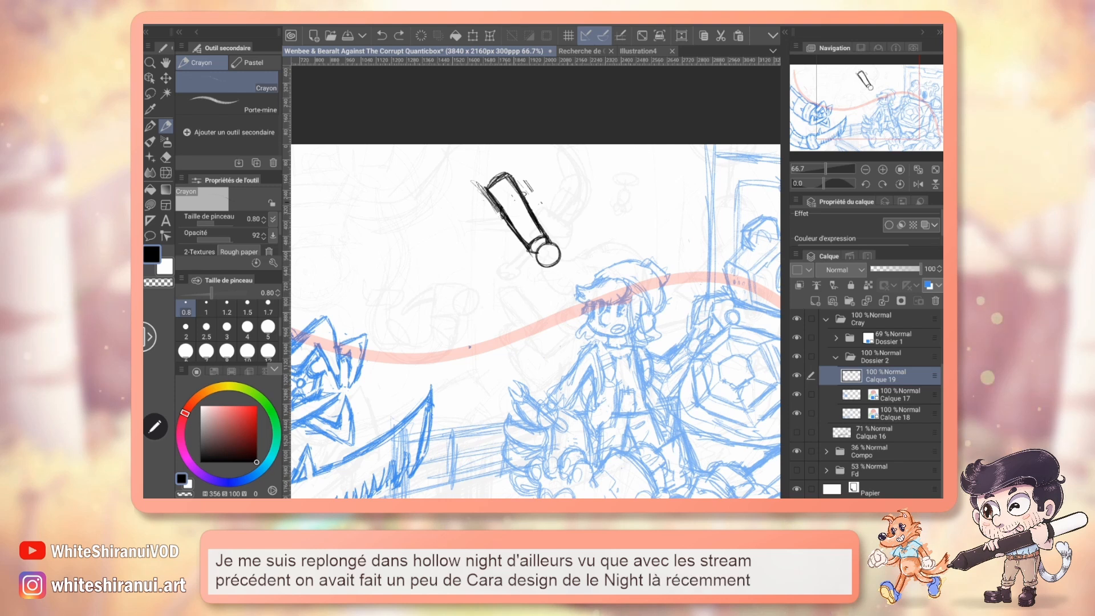
{"action": "key", "text": "ctrl+z"}
Sketch a flat elliptical disc around the cylinder's rear end and clean up the stray marks beside the cylinder.
{"action": "left_click_drag", "start_coordinate": [536, 285], "coordinate": [546, 316]}
{"action": "mouse_move", "coordinate": [484, 216]}
{"action": "left_mouse_down"}
{"action": "mouse_move", "coordinate": [513, 198]}
{"action": "mouse_move", "coordinate": [476, 225]}
{"action": "mouse_move", "coordinate": [499, 227]}
{"action": "left_mouse_up"}
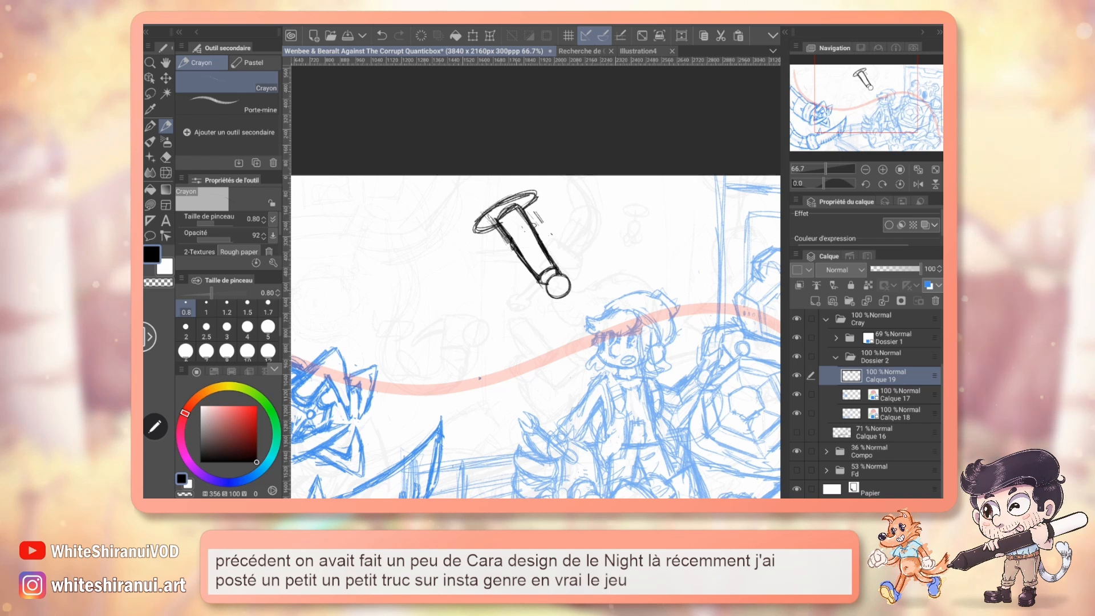
{"action": "left_click_drag", "start_coordinate": [536, 286], "coordinate": [519, 303]}
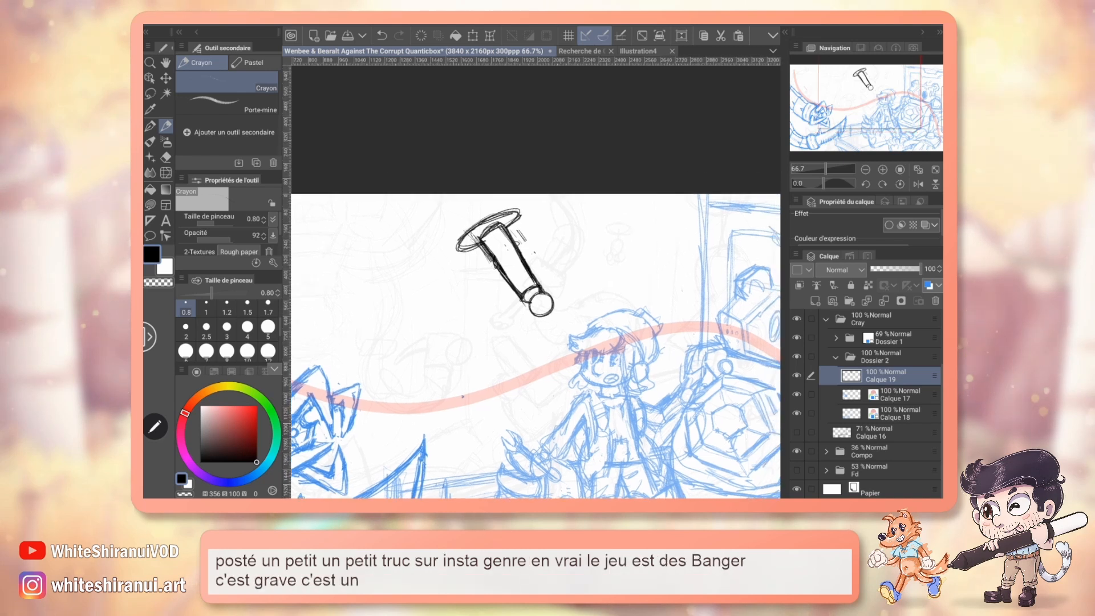
{"action": "key", "text": "e"}
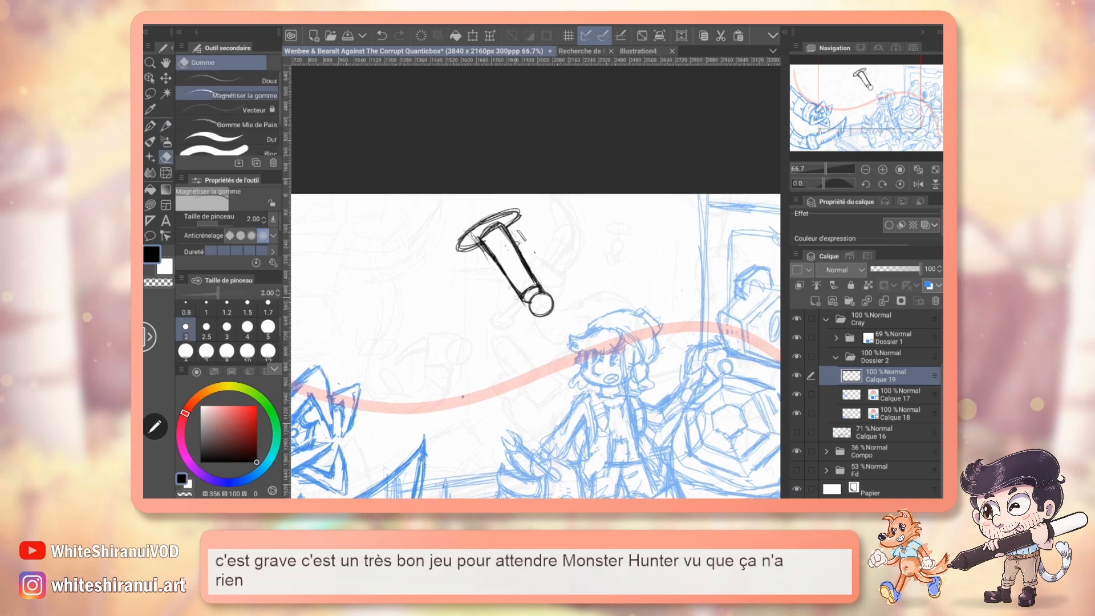
{"action": "mouse_move", "coordinate": [493, 265]}
{"action": "left_mouse_down"}
{"action": "mouse_move", "coordinate": [484, 250]}
{"action": "mouse_move", "coordinate": [526, 243]}
{"action": "left_mouse_up"}
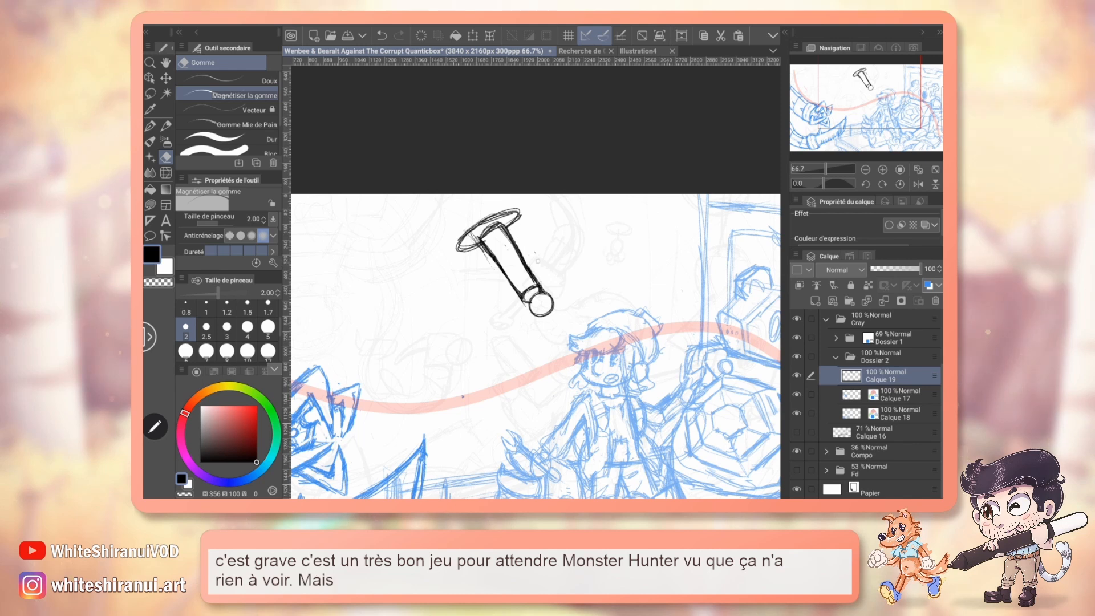
{"action": "key", "text": "p"}
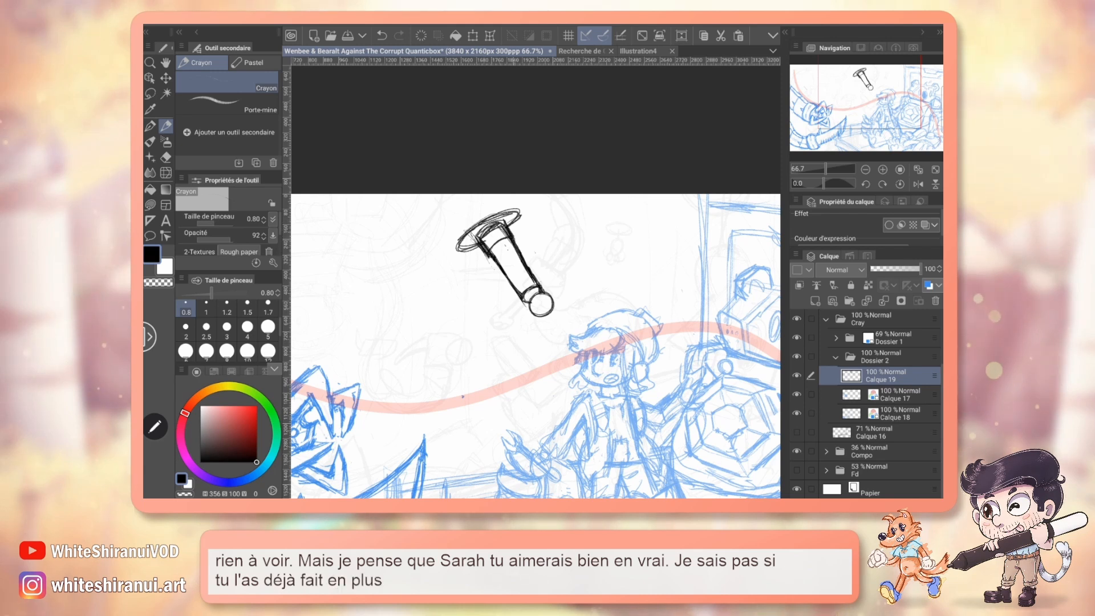
Erase the soldering iron's ball tip and check the iron's proportions in the character design reference document.
{"action": "key", "text": "e"}
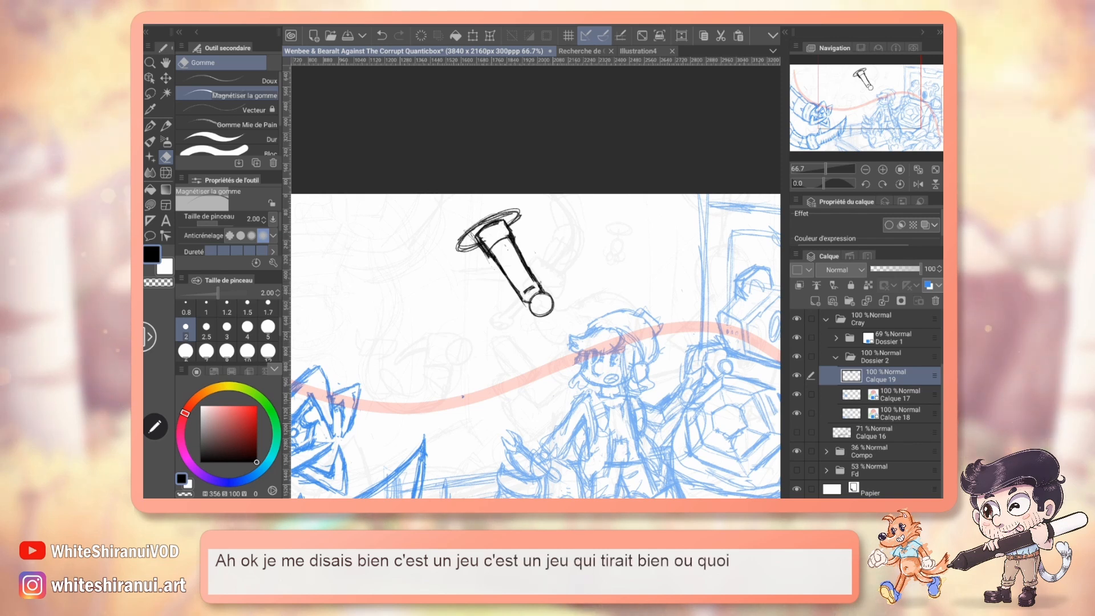
{"action": "mouse_move", "coordinate": [531, 298]}
{"action": "left_mouse_down"}
{"action": "mouse_move", "coordinate": [550, 297]}
{"action": "mouse_move", "coordinate": [544, 306]}
{"action": "left_mouse_up"}
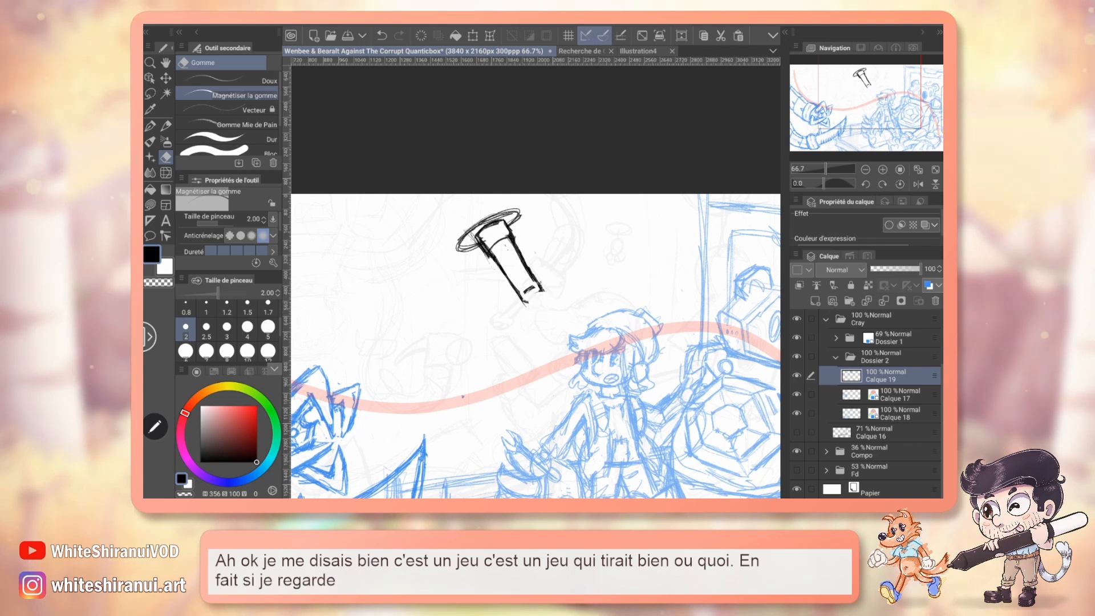
{"action": "left_click", "coordinate": [580, 51]}
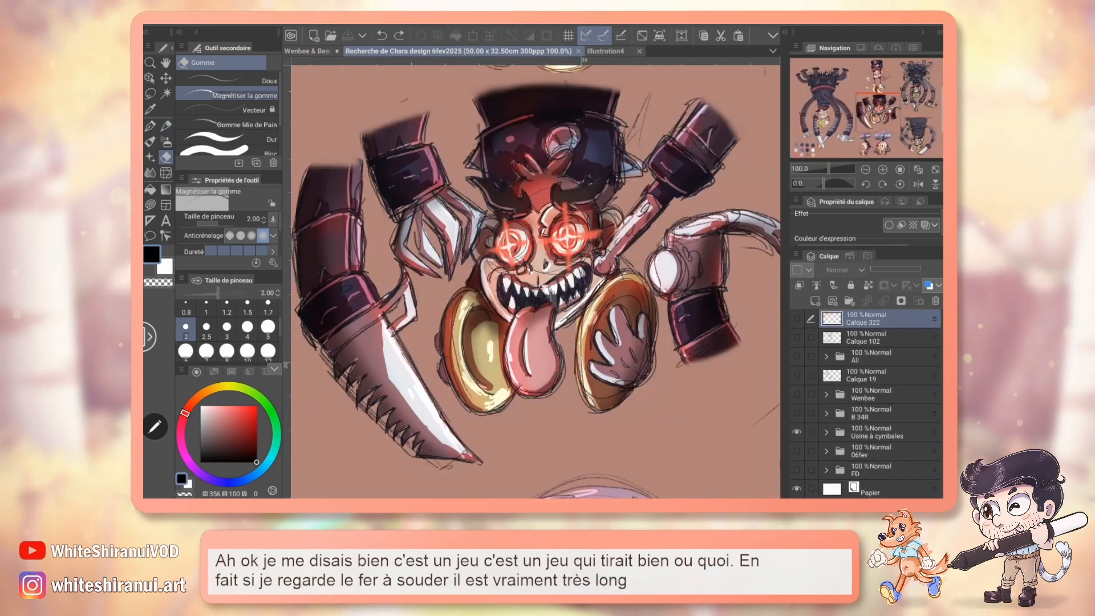
{"action": "left_click_drag", "start_coordinate": [890, 120], "coordinate": [841, 145]}
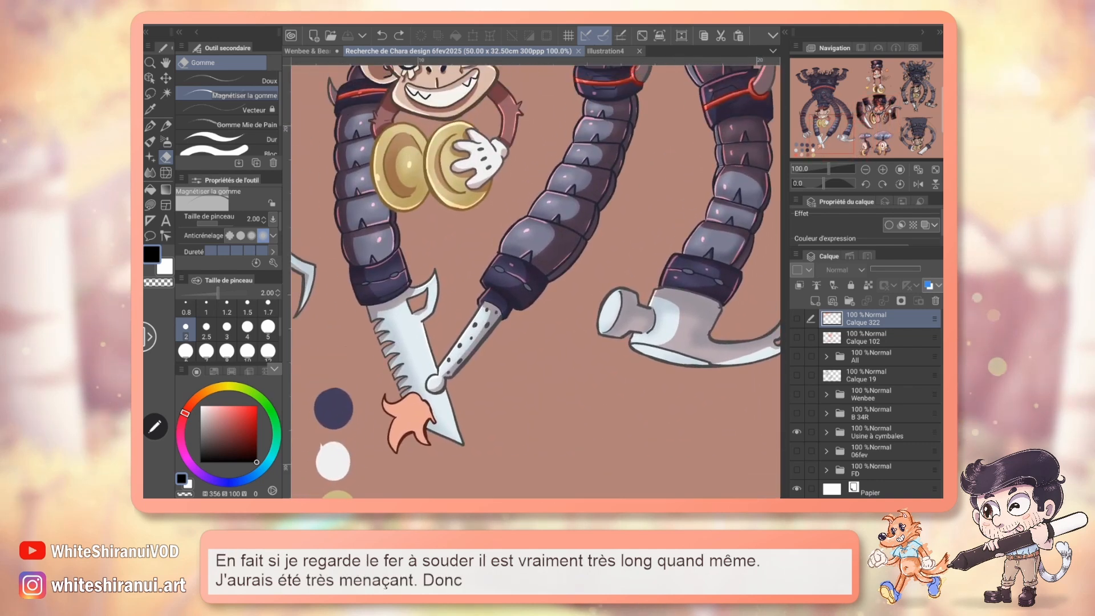
{"action": "left_click", "coordinate": [308, 50]}
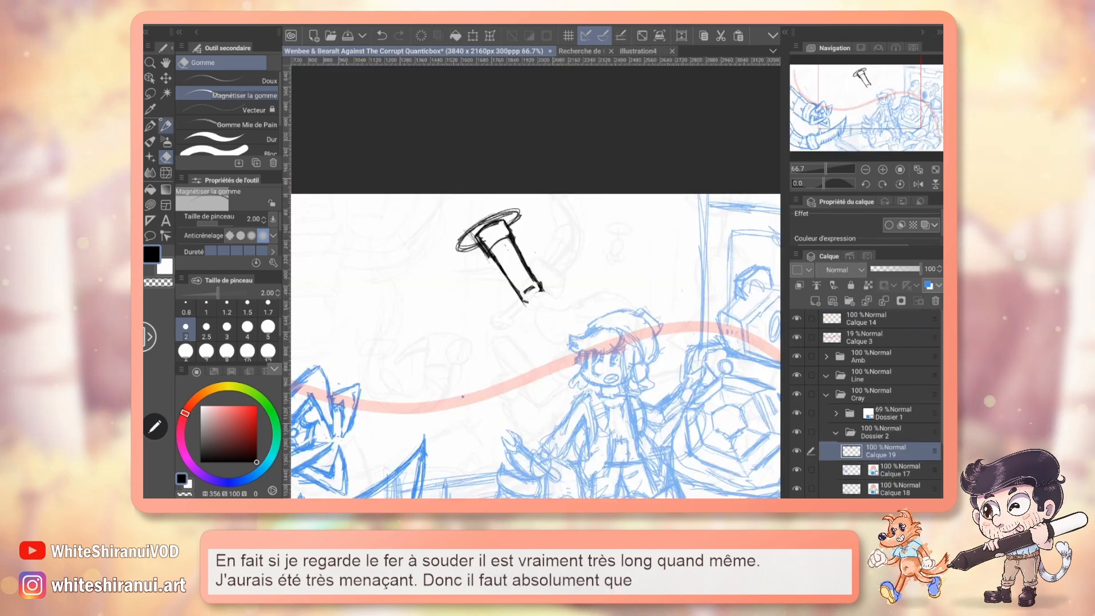
Lasso the lower part of the soldering iron's barrel and stretch it longer toward the blue character with a transform.
{"action": "key", "text": "m"}
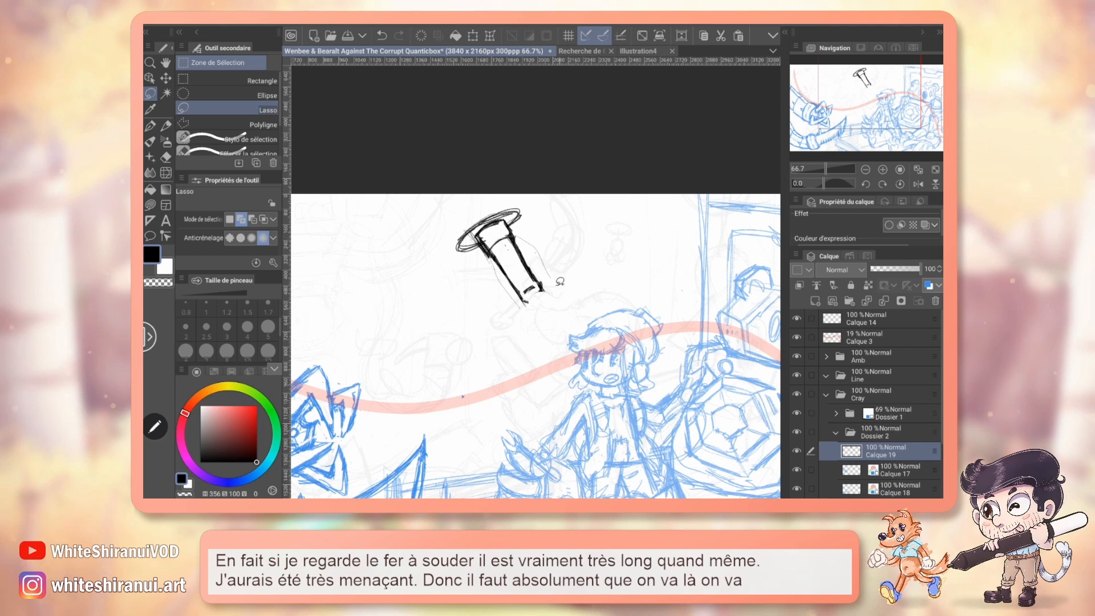
{"action": "left_click_drag", "start_coordinate": [560, 282], "coordinate": [520, 244]}
{"action": "left_click", "coordinate": [473, 36]}
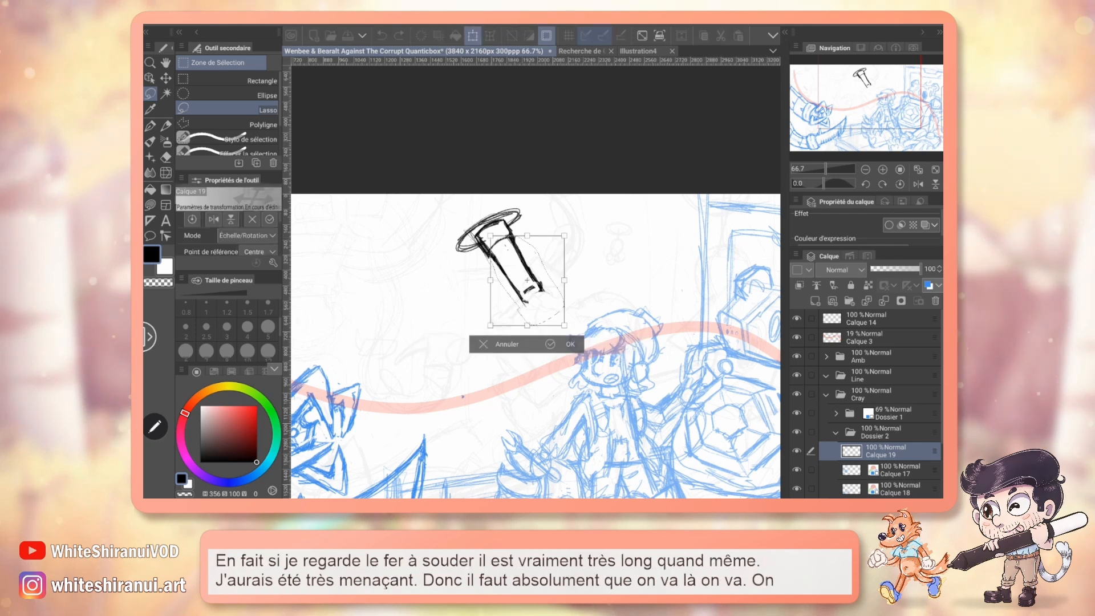
{"action": "key", "text": "Escape"}
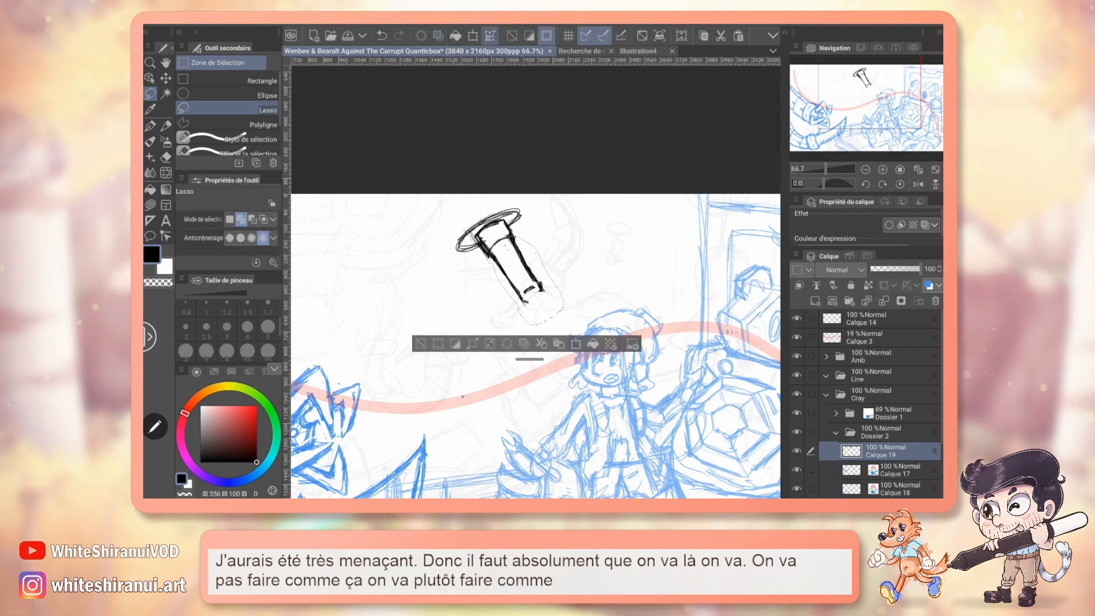
{"action": "left_click", "coordinate": [490, 35]}
{"action": "left_click_drag", "start_coordinate": [515, 295], "coordinate": [532, 320]}
{"action": "left_click_drag", "start_coordinate": [540, 265], "coordinate": [555, 287]}
{"action": "left_click_drag", "start_coordinate": [539, 325], "coordinate": [552, 341]}
{"action": "mouse_move", "coordinate": [539, 295]}
{"action": "left_mouse_down"}
{"action": "mouse_move", "coordinate": [556, 321]}
{"action": "mouse_move", "coordinate": [573, 311]}
{"action": "mouse_move", "coordinate": [566, 330]}
{"action": "mouse_move", "coordinate": [517, 333]}
{"action": "left_mouse_up"}
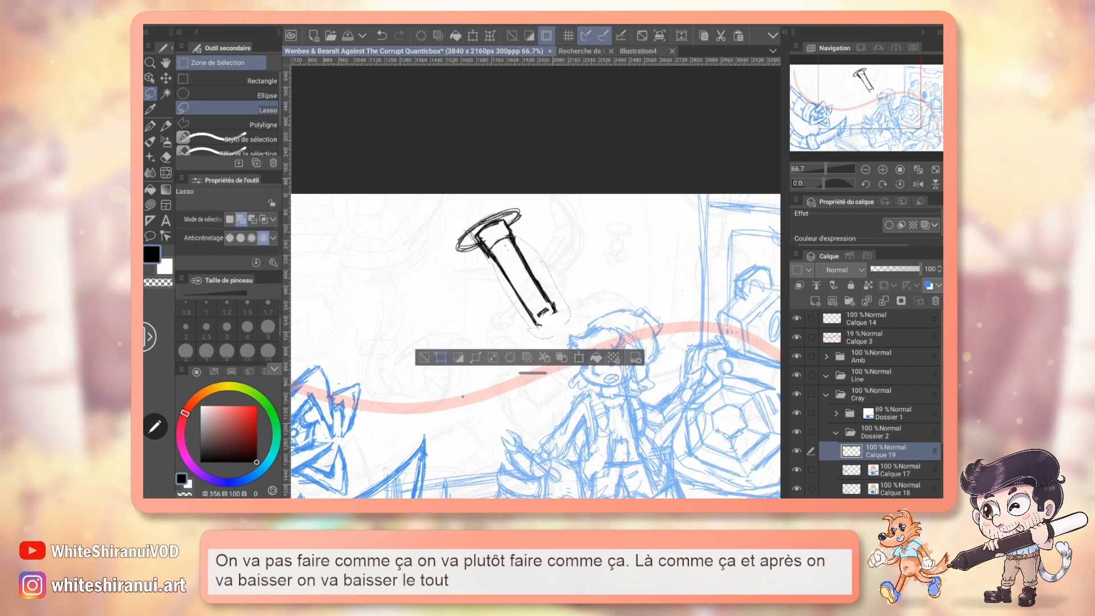
{"action": "key", "text": "Return"}
Draw a round ball tip at the lengthened barrel's end, add small slots along the barrel, and save the illustration.
{"action": "key", "text": "p"}
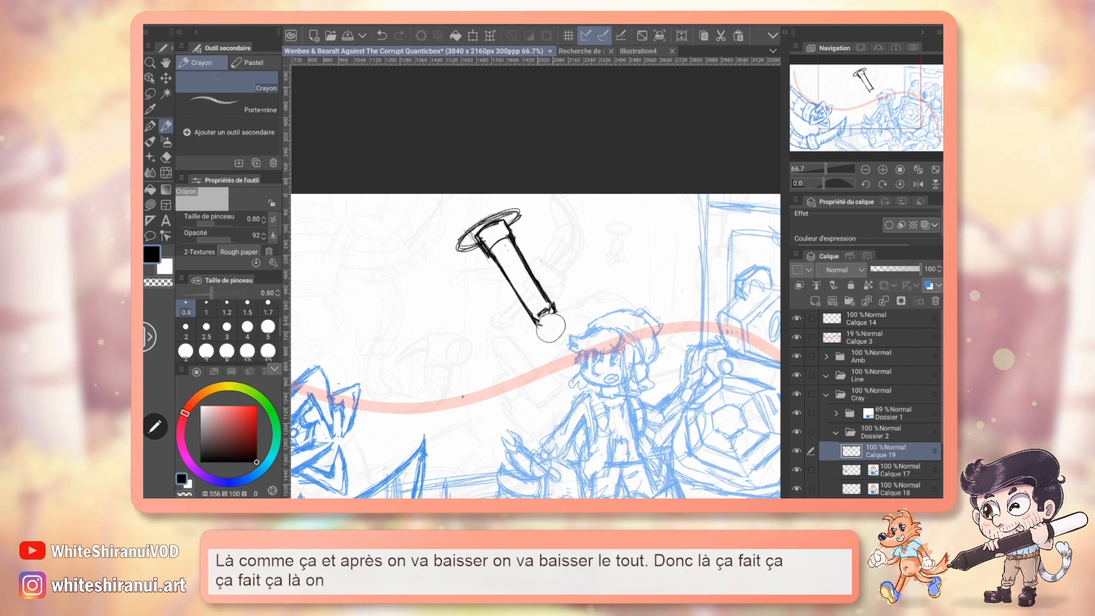
{"action": "left_click_drag", "start_coordinate": [538, 327], "coordinate": [561, 335]}
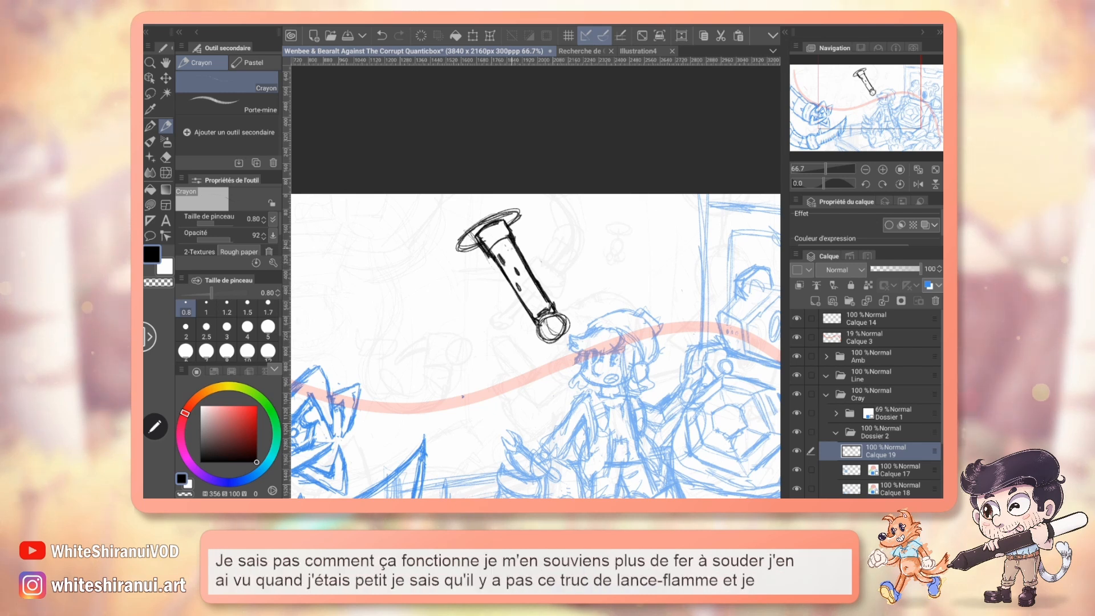
{"action": "key", "text": "ctrl+s"}
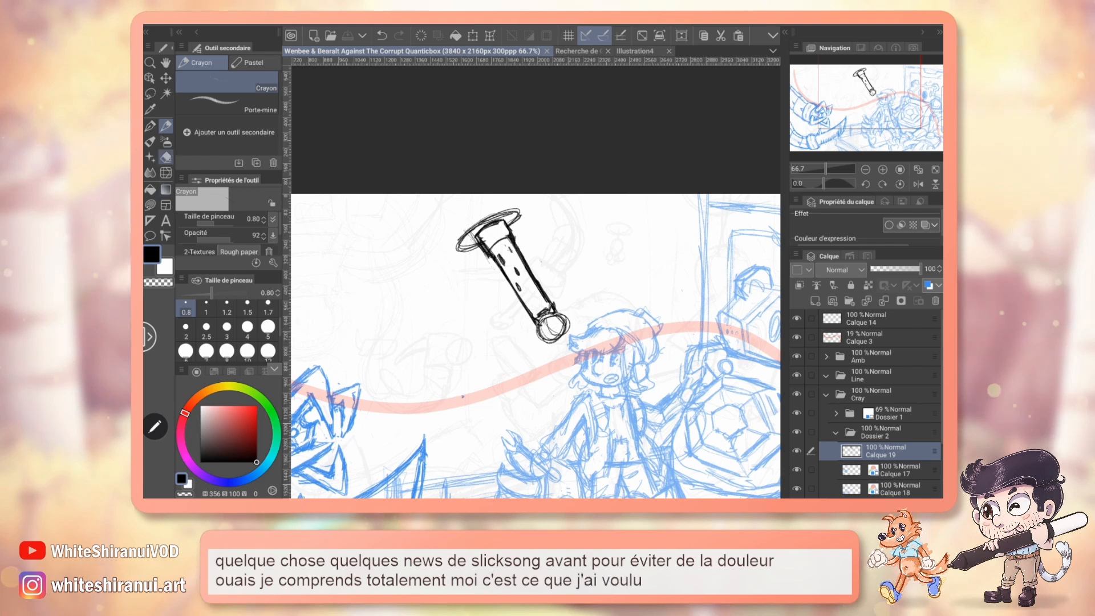
Erase the disc around the barrel's rear end and the ball tip of the soldering iron.
{"action": "left_click", "coordinate": [166, 157]}
{"action": "left_click_drag", "start_coordinate": [468, 233], "coordinate": [463, 250]}
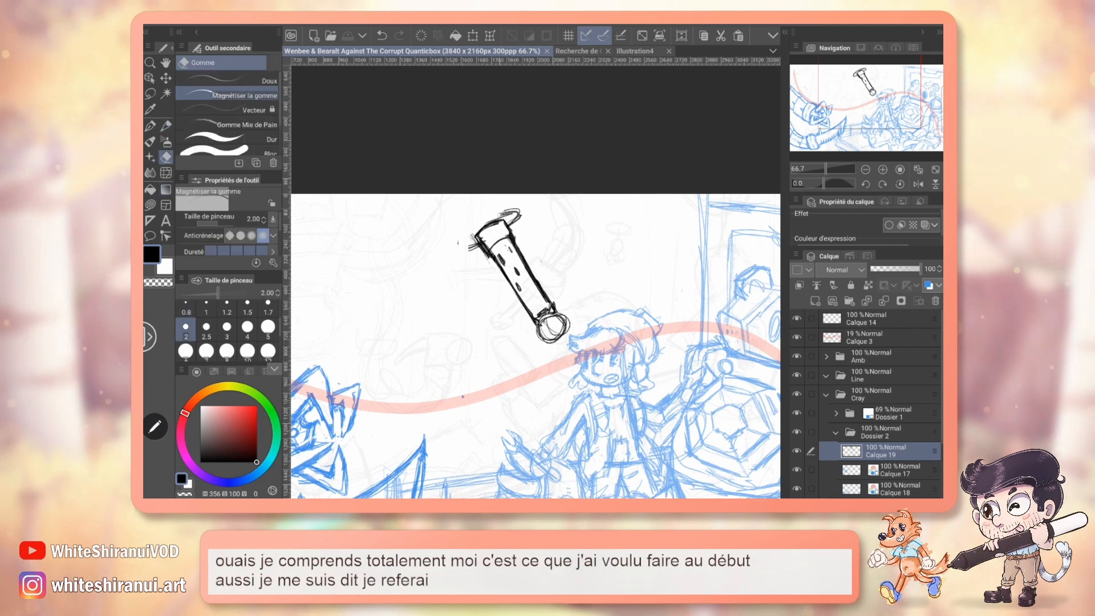
{"action": "left_click_drag", "start_coordinate": [504, 211], "coordinate": [519, 215]}
{"action": "mouse_move", "coordinate": [550, 319]}
{"action": "left_mouse_down"}
{"action": "mouse_move", "coordinate": [551, 337]}
{"action": "mouse_move", "coordinate": [565, 333]}
{"action": "mouse_move", "coordinate": [544, 339]}
{"action": "mouse_move", "coordinate": [552, 314]}
{"action": "left_mouse_up"}
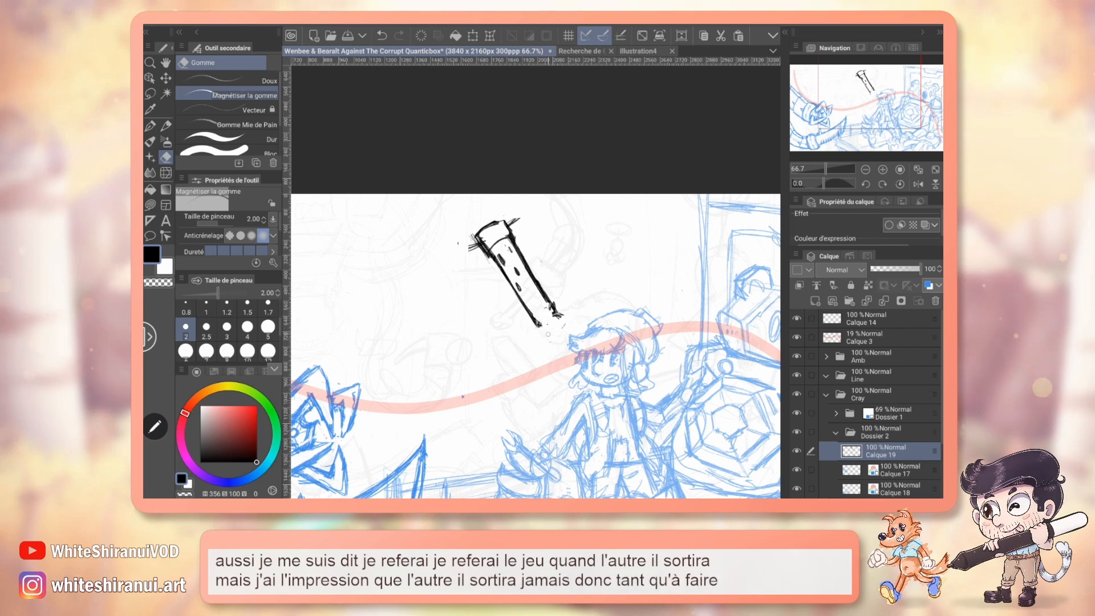
Redraw a smaller ball tip with a neck, a cleaner rear disc, and more slots on the barrel.
{"action": "key", "text": "p"}
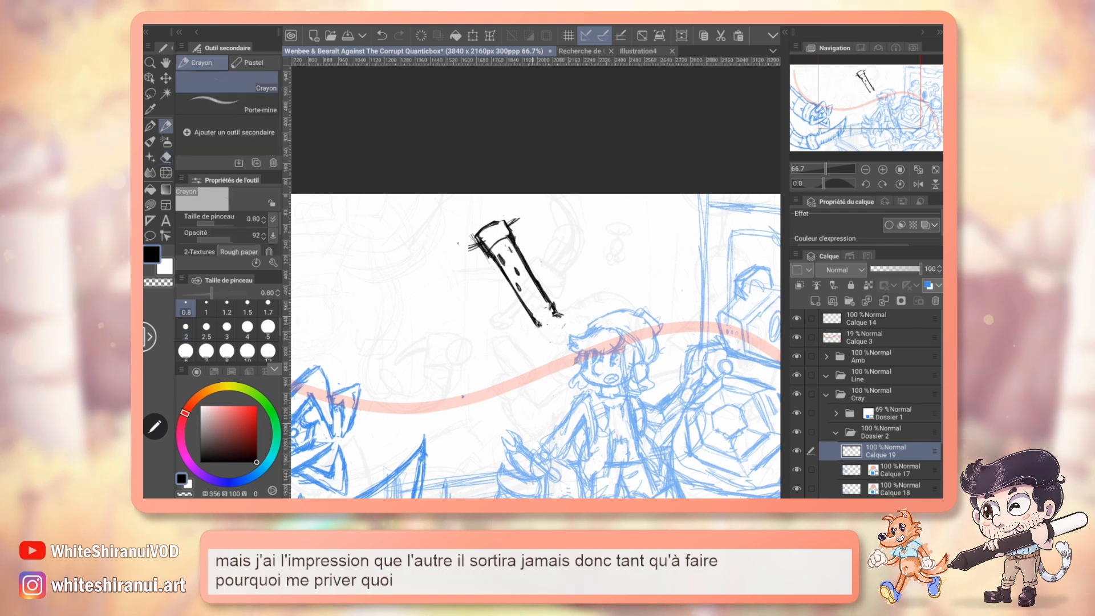
{"action": "mouse_move", "coordinate": [542, 326]}
{"action": "left_mouse_down"}
{"action": "mouse_move", "coordinate": [558, 340]}
{"action": "mouse_move", "coordinate": [565, 324]}
{"action": "left_mouse_up"}
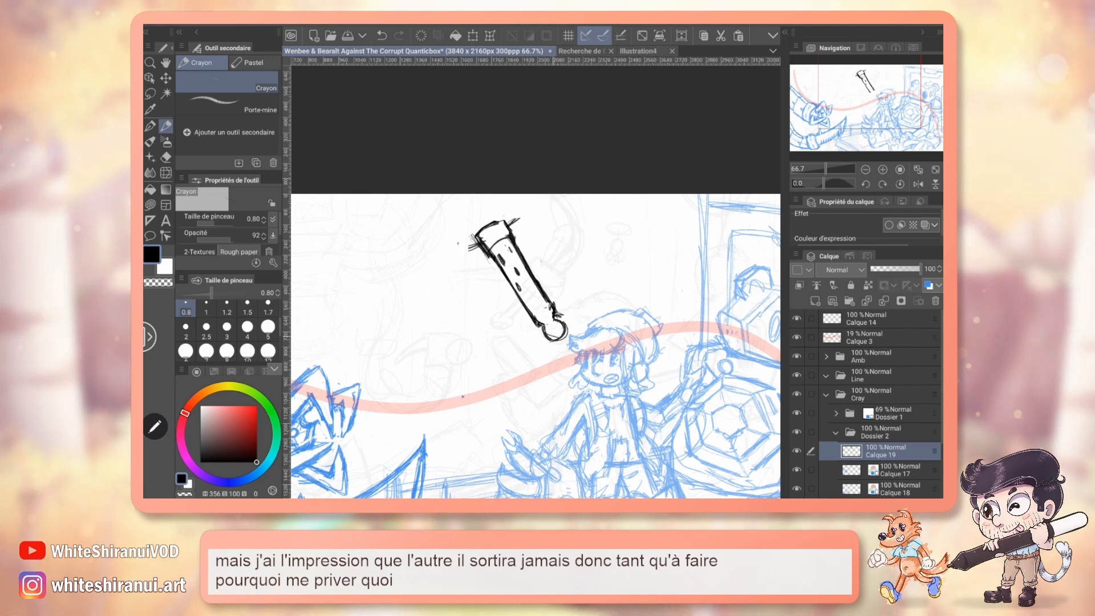
{"action": "left_click_drag", "start_coordinate": [540, 318], "coordinate": [551, 315]}
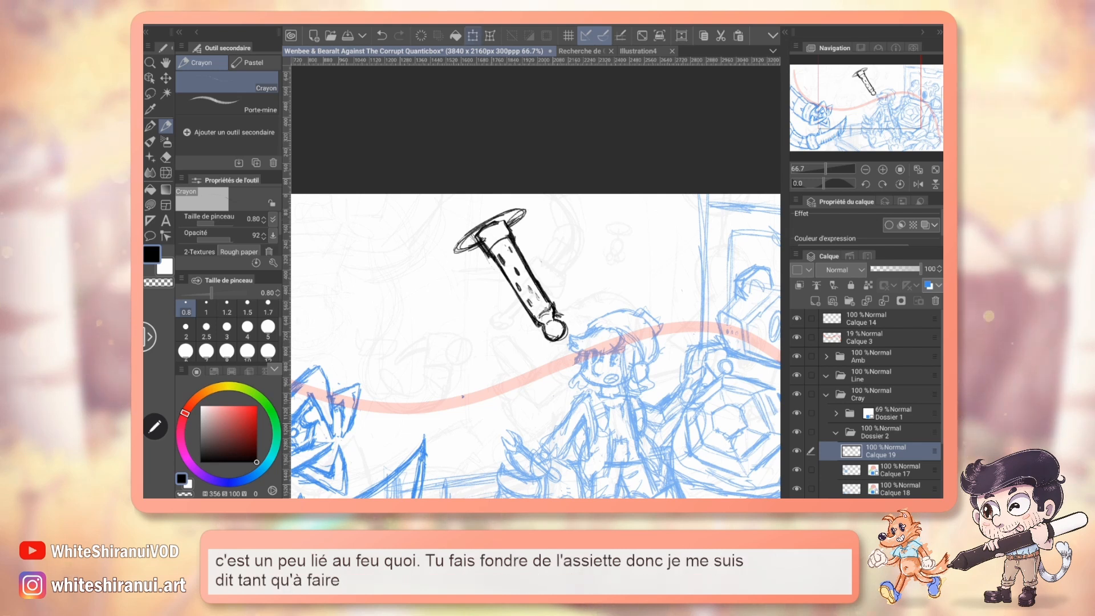
Scale the soldering iron down slightly and rotate it a little clockwise above the blue character.
{"action": "key", "text": "ctrl+t"}
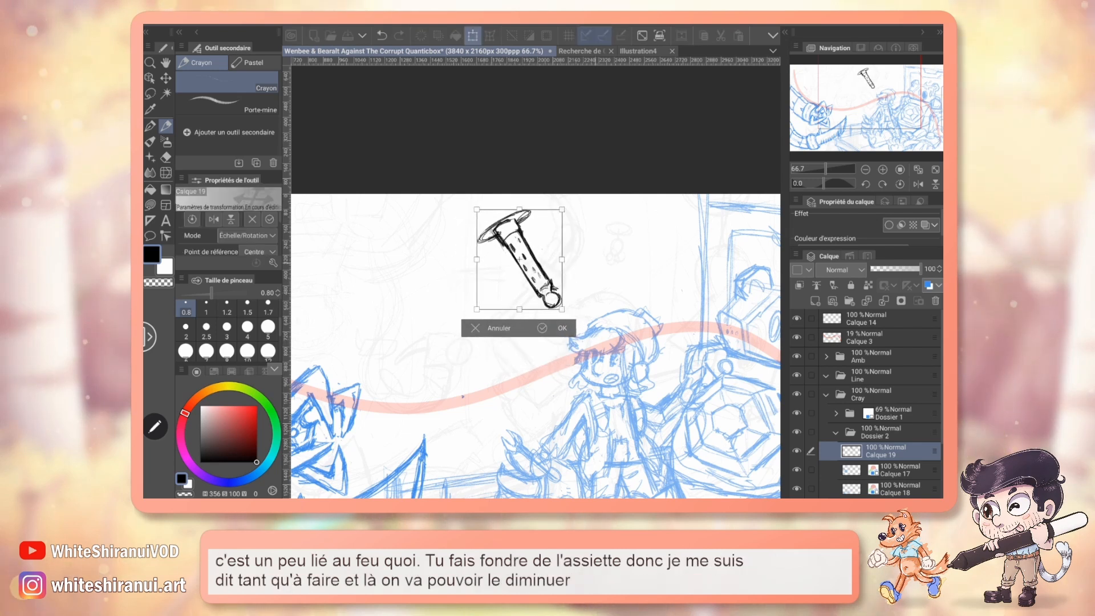
{"action": "left_click_drag", "start_coordinate": [586, 260], "coordinate": [592, 274]}
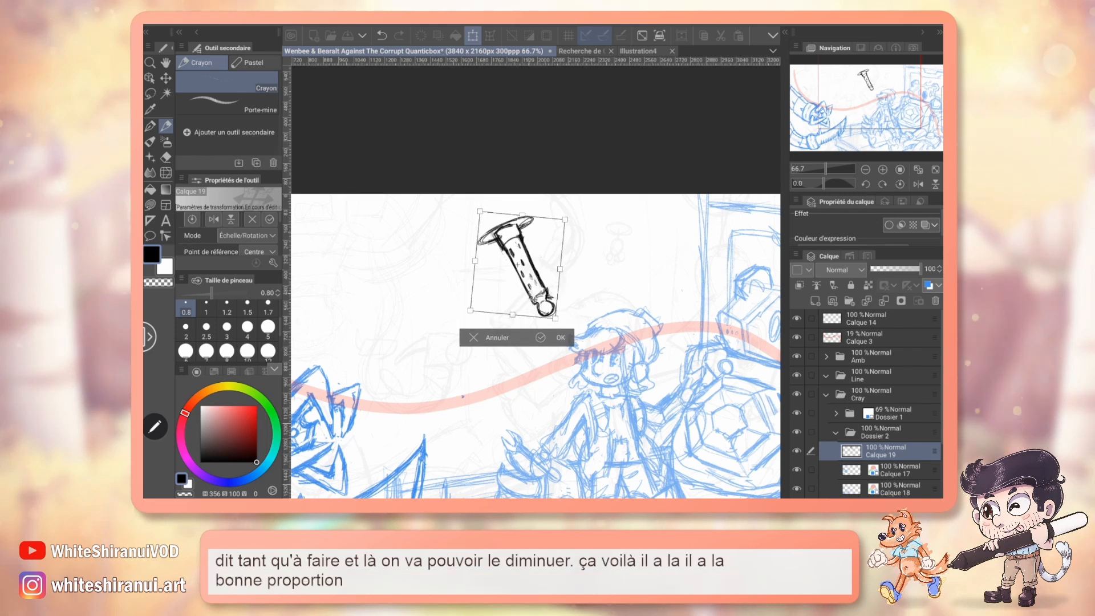
{"action": "key", "text": "Return"}
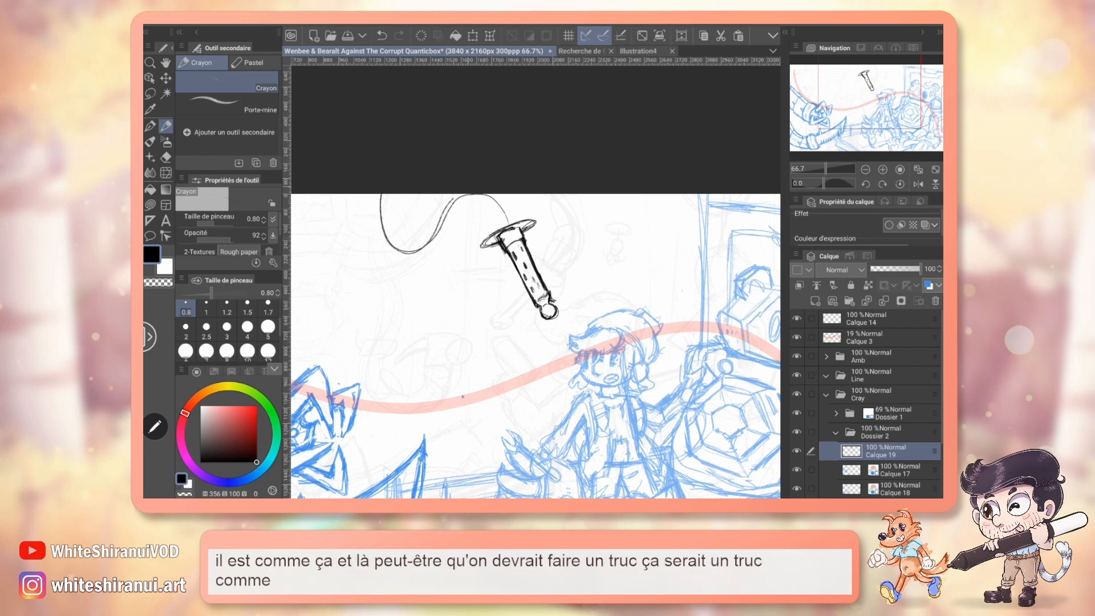
Sketch the tentacle's wavy path from the iron's rear up to the canvas edge and shift the layer slightly down.
{"action": "mouse_move", "coordinate": [517, 222]}
{"action": "left_mouse_down"}
{"action": "mouse_move", "coordinate": [488, 194]}
{"action": "mouse_move", "coordinate": [392, 256]}
{"action": "left_mouse_up"}
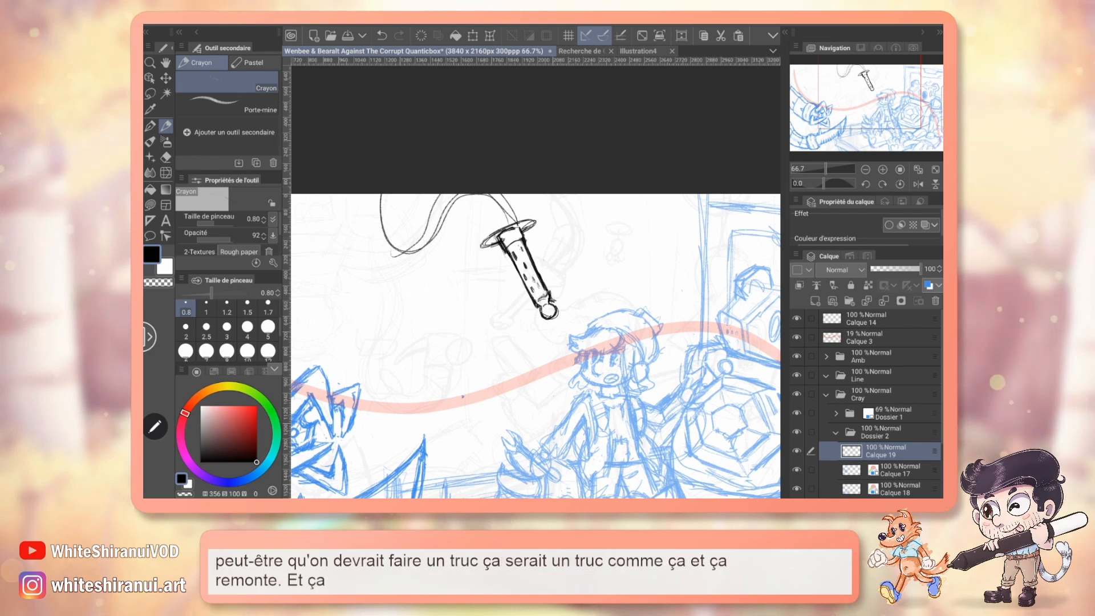
{"action": "key", "text": "v"}
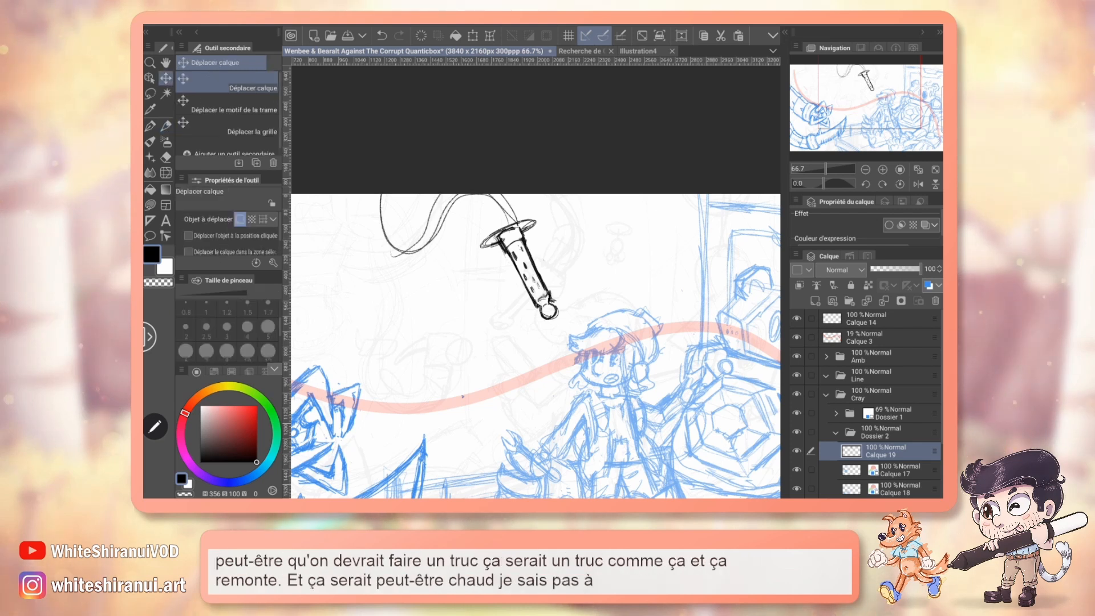
{"action": "left_click_drag", "start_coordinate": [526, 283], "coordinate": [527, 291]}
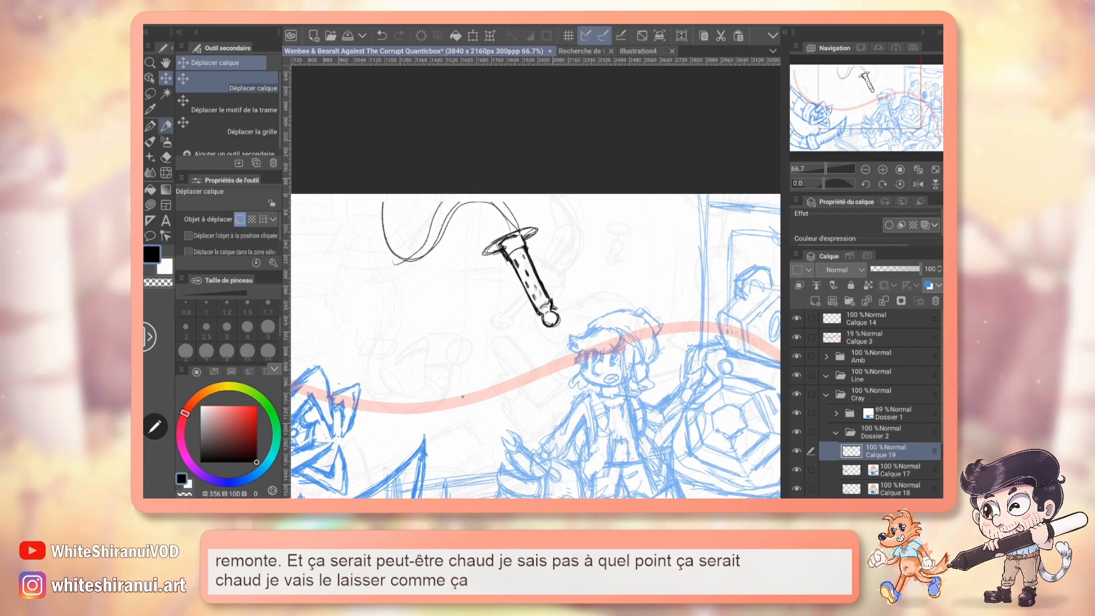
Sketch a thick cylindrical collar behind the soldering iron's disc and erase the construction lines inside it.
{"action": "key", "text": "p"}
{"action": "left_click_drag", "start_coordinate": [536, 343], "coordinate": [555, 326]}
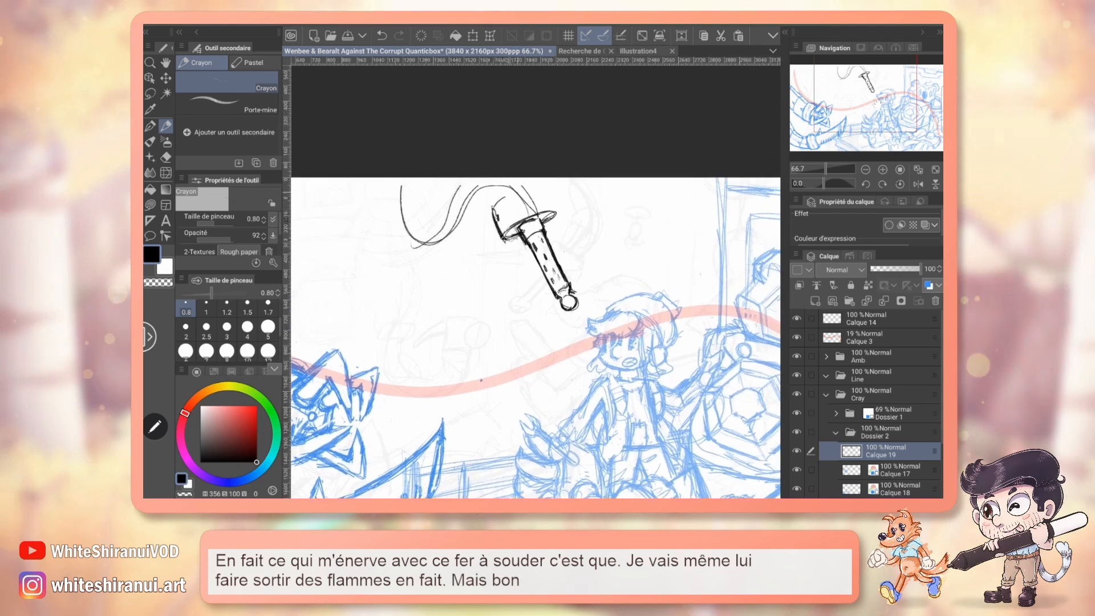
{"action": "mouse_move", "coordinate": [494, 208]}
{"action": "left_mouse_down"}
{"action": "mouse_move", "coordinate": [528, 188]}
{"action": "mouse_move", "coordinate": [542, 202]}
{"action": "mouse_move", "coordinate": [514, 190]}
{"action": "mouse_move", "coordinate": [531, 193]}
{"action": "mouse_move", "coordinate": [483, 227]}
{"action": "left_mouse_up"}
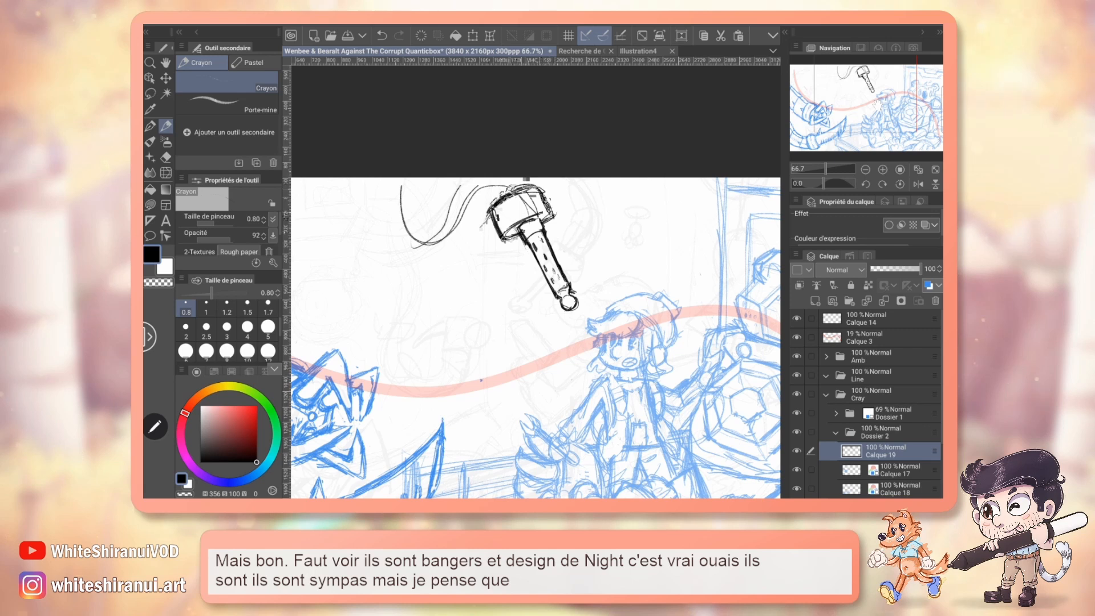
{"action": "key", "text": "e"}
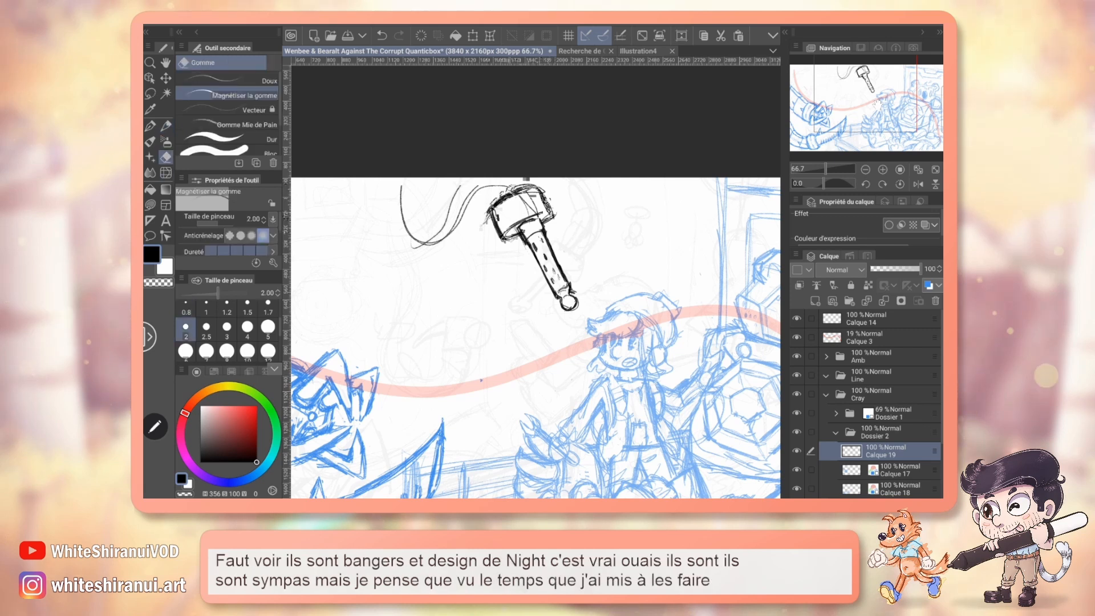
{"action": "left_click_drag", "start_coordinate": [534, 197], "coordinate": [520, 214]}
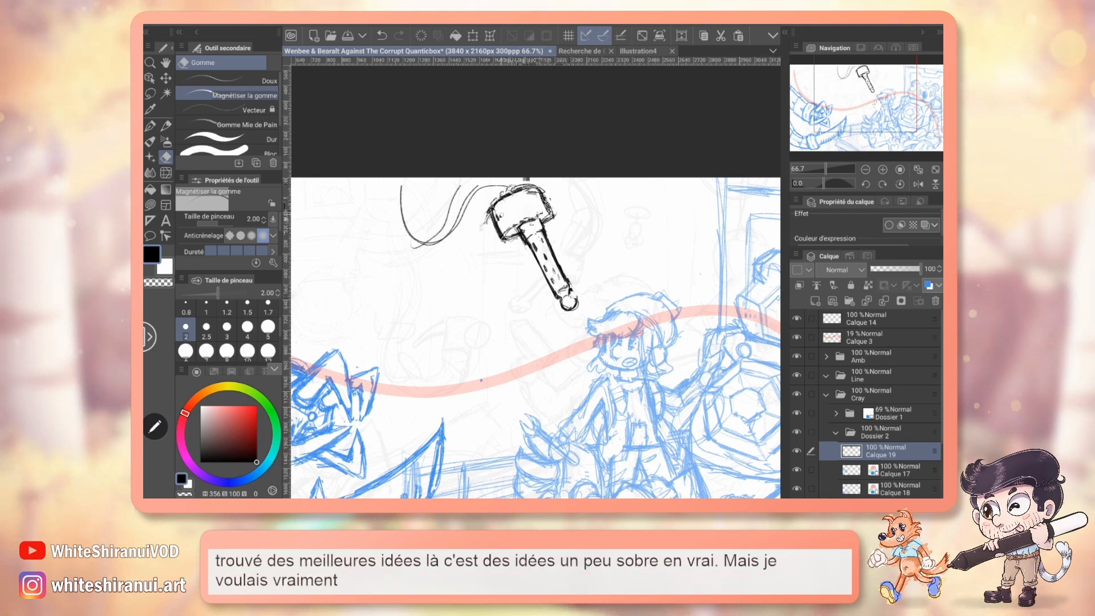
{"action": "mouse_move", "coordinate": [878, 105]}
{"action": "left_mouse_down"}
{"action": "mouse_move", "coordinate": [860, 103]}
{"action": "mouse_move", "coordinate": [883, 120]}
{"action": "mouse_move", "coordinate": [865, 139]}
{"action": "mouse_move", "coordinate": [827, 132]}
{"action": "mouse_move", "coordinate": [880, 103]}
{"action": "left_mouse_up"}
{"action": "left_click_drag", "start_coordinate": [536, 336], "coordinate": [548, 334]}
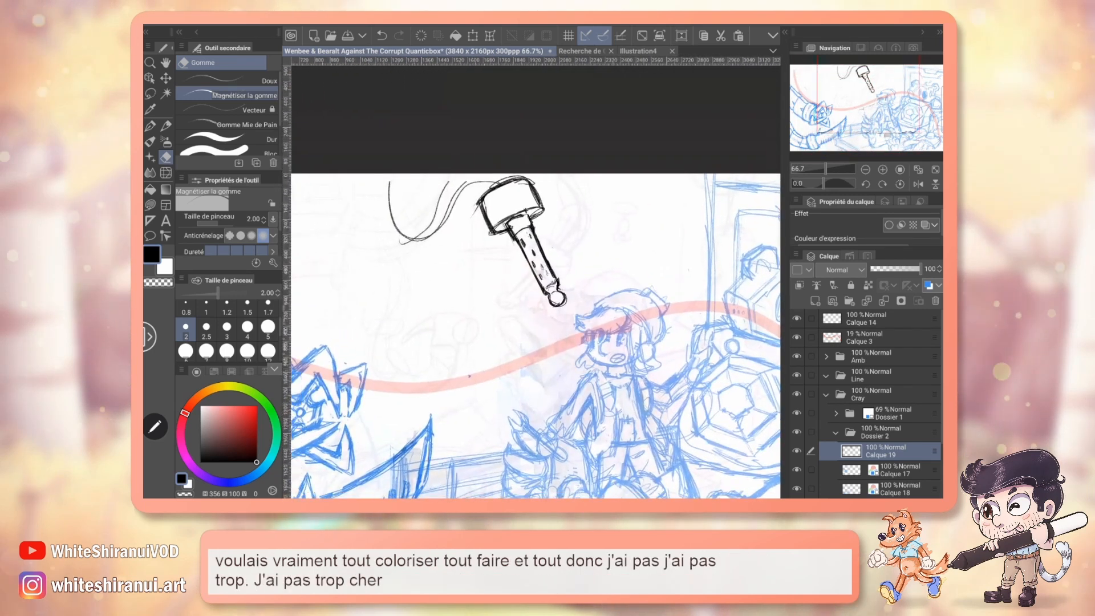
Sketch the tentacle's start beside the collar and its wider outer curve looping up to the canvas edge.
{"action": "key", "text": "p"}
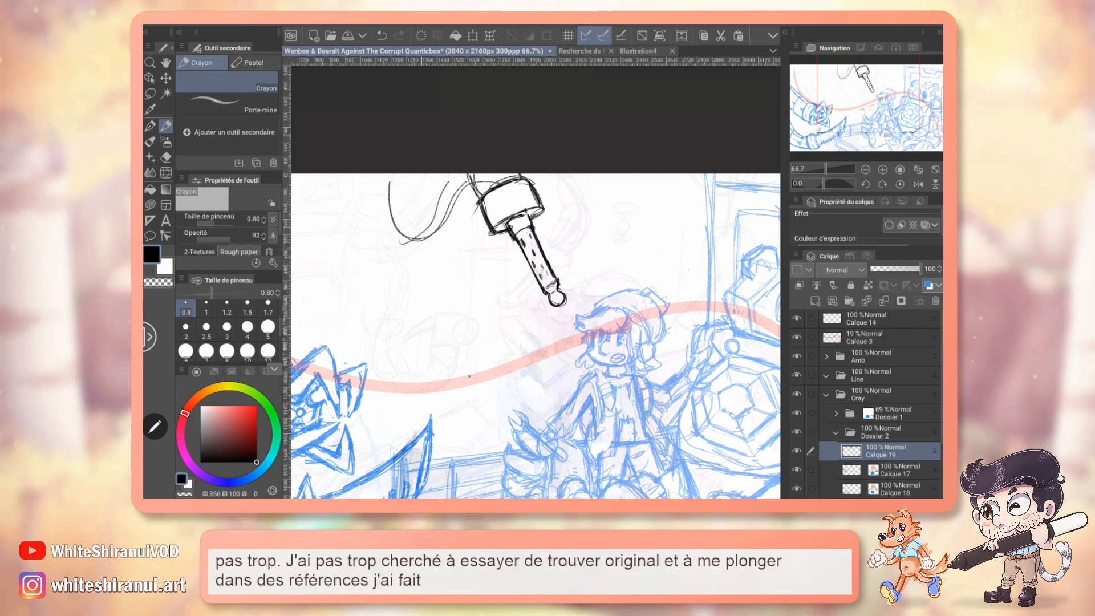
{"action": "left_click_drag", "start_coordinate": [536, 336], "coordinate": [539, 378]}
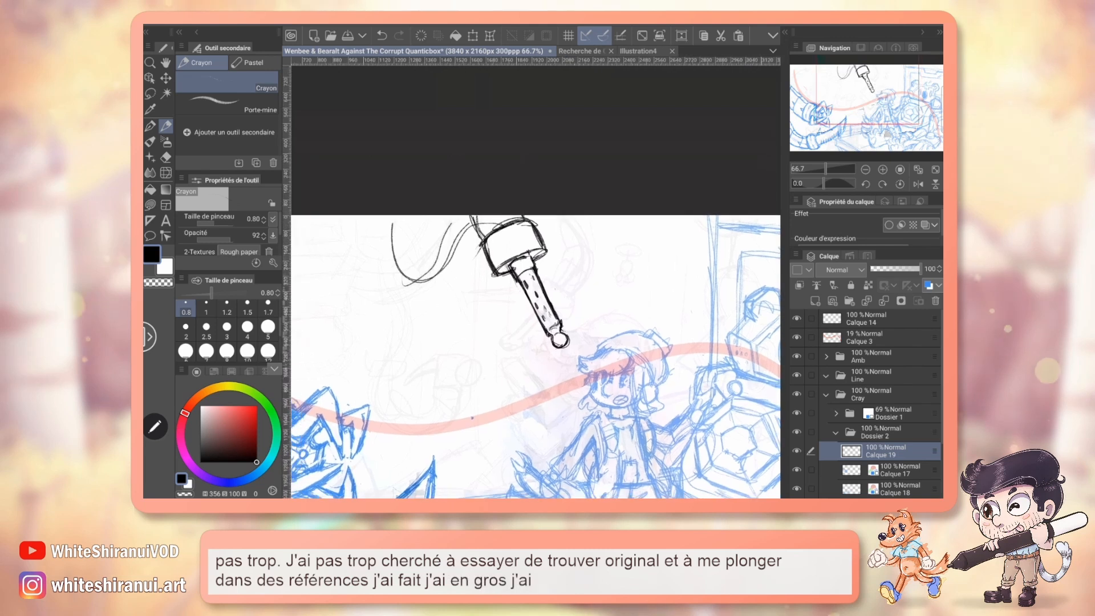
{"action": "left_click_drag", "start_coordinate": [353, 217], "coordinate": [414, 278]}
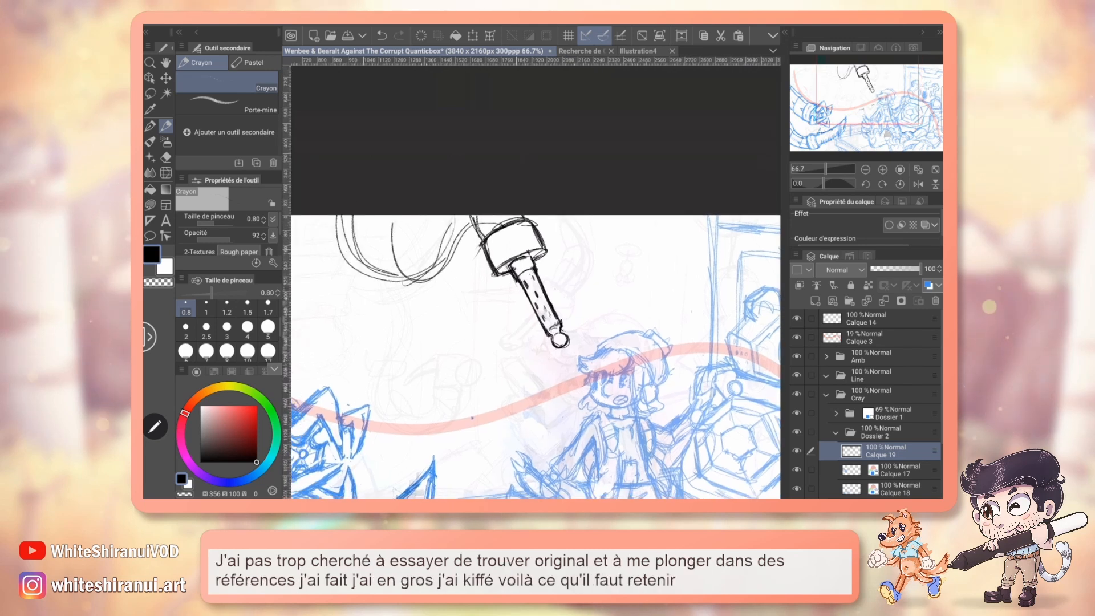
Move the soldering iron and tentacle sketch slightly down and to the left, away from the blue character.
{"action": "key", "text": "ctrl+t"}
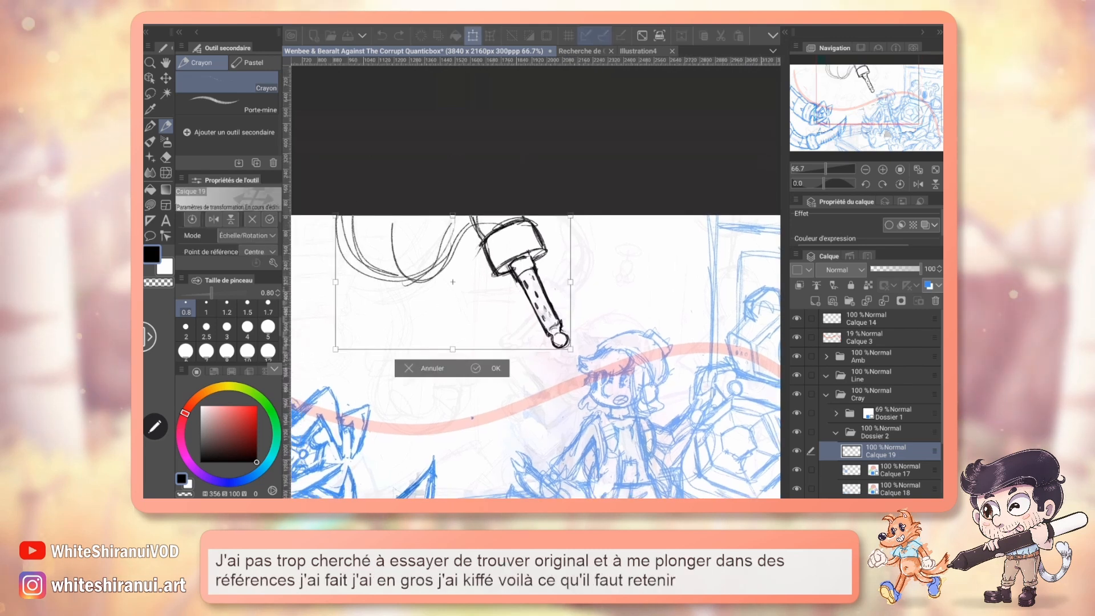
{"action": "left_click_drag", "start_coordinate": [536, 342], "coordinate": [612, 282]}
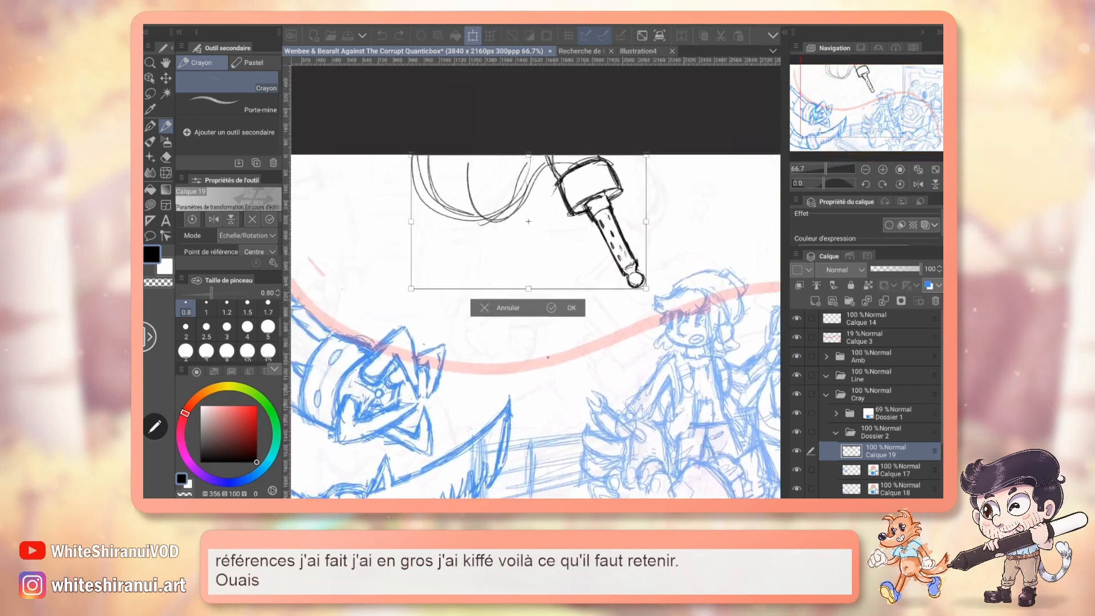
{"action": "mouse_move", "coordinate": [613, 239]}
{"action": "left_mouse_down"}
{"action": "mouse_move", "coordinate": [606, 257]}
{"action": "mouse_move", "coordinate": [579, 257]}
{"action": "left_mouse_up"}
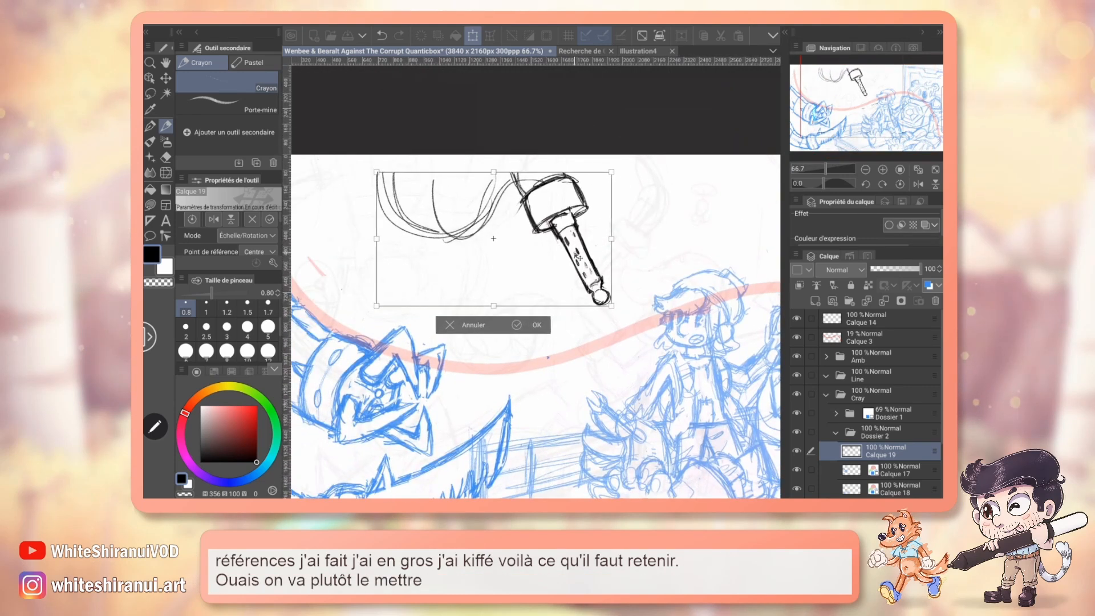
{"action": "left_click", "coordinate": [528, 325]}
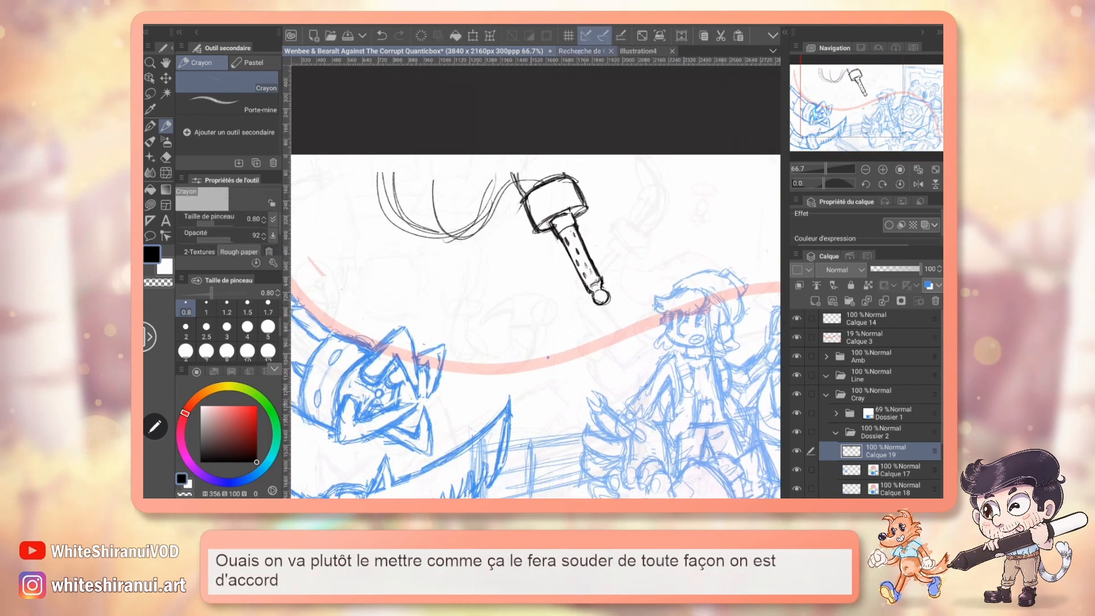
Check the character design reference to see how the soldering iron arm attaches, and return to the illustration.
{"action": "left_click", "coordinate": [580, 51]}
{"action": "mouse_move", "coordinate": [859, 123]}
{"action": "left_mouse_down"}
{"action": "mouse_move", "coordinate": [831, 108]}
{"action": "mouse_move", "coordinate": [831, 128]}
{"action": "left_mouse_up"}
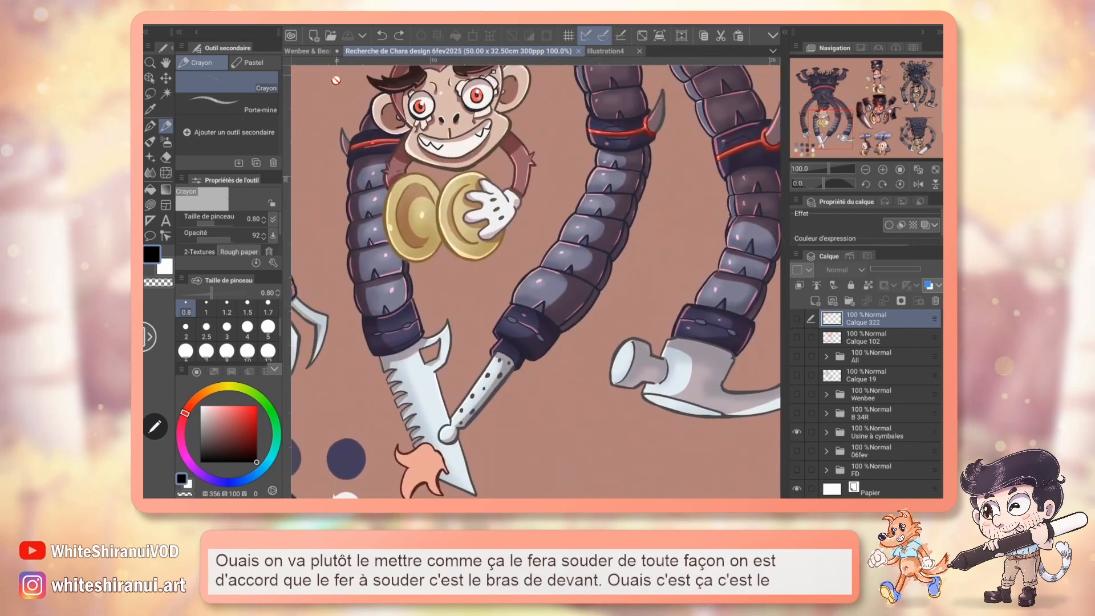
{"action": "left_click", "coordinate": [311, 52]}
{"action": "left_click_drag", "start_coordinate": [858, 87], "coordinate": [850, 87]}
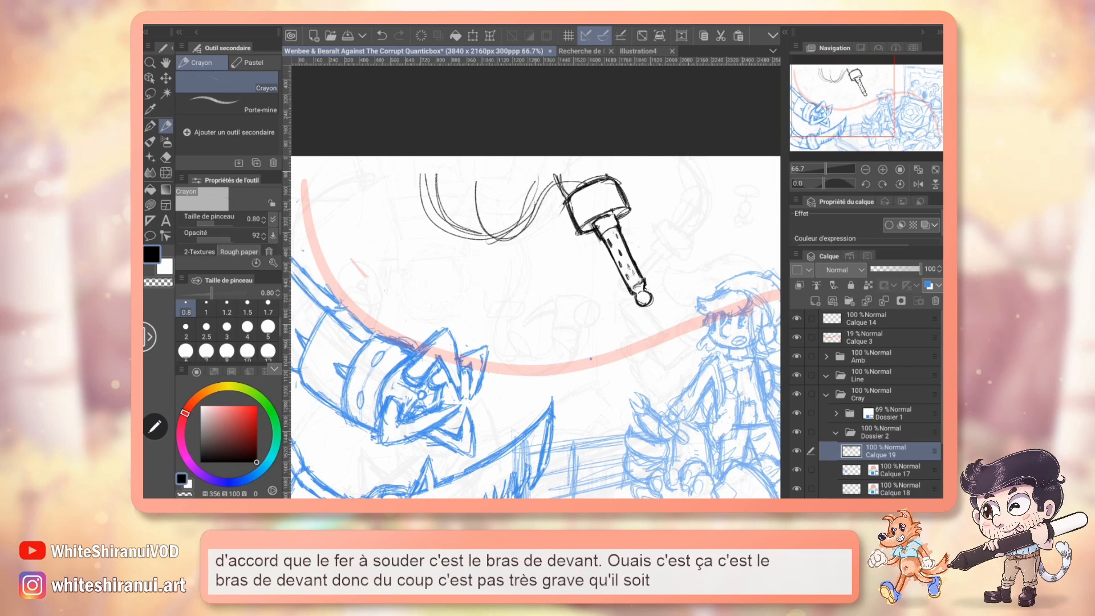
Rotate the soldering iron sketch slightly clockwise so that its tip points more steeply downward.
{"action": "key", "text": "ctrl+t"}
{"action": "mouse_move", "coordinate": [691, 245]}
{"action": "left_mouse_down"}
{"action": "mouse_move", "coordinate": [682, 274]}
{"action": "mouse_move", "coordinate": [614, 274]}
{"action": "left_mouse_up"}
{"action": "left_click", "coordinate": [564, 347]}
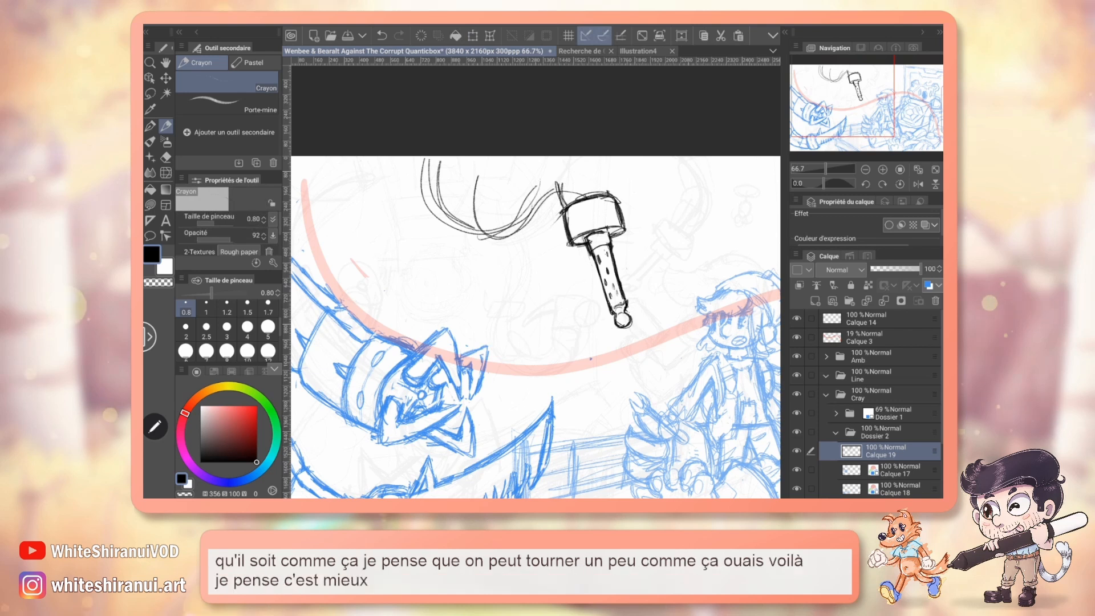
Erase the old tentacle curves behind the soldering iron and sketch a rounder loop hanging from the canvas's upper edge.
{"action": "key", "text": "e"}
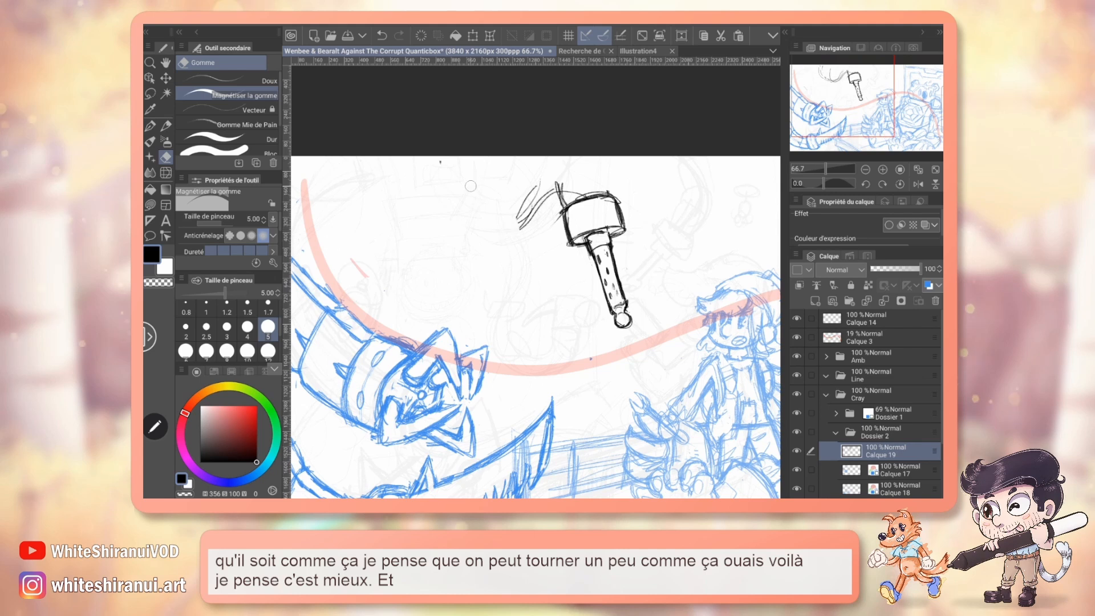
{"action": "key", "text": "p"}
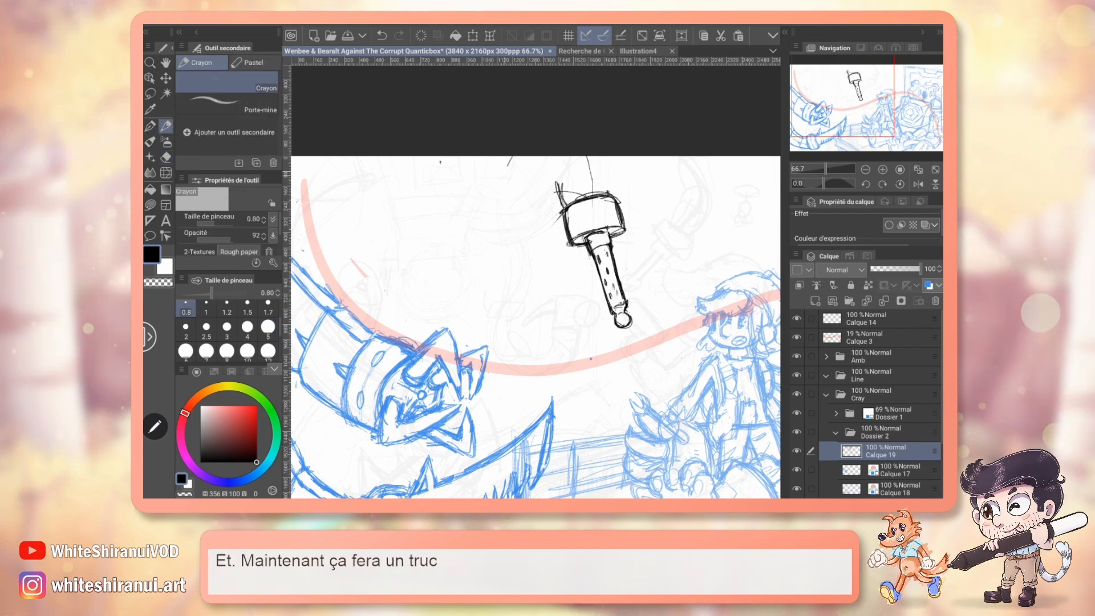
{"action": "mouse_move", "coordinate": [511, 158]}
{"action": "left_mouse_down"}
{"action": "mouse_move", "coordinate": [480, 213]}
{"action": "mouse_move", "coordinate": [414, 207]}
{"action": "left_mouse_up"}
{"action": "mouse_move", "coordinate": [411, 158]}
{"action": "left_mouse_down"}
{"action": "mouse_move", "coordinate": [445, 235]}
{"action": "mouse_move", "coordinate": [517, 175]}
{"action": "left_mouse_up"}
{"action": "left_click_drag", "start_coordinate": [419, 234], "coordinate": [520, 157]}
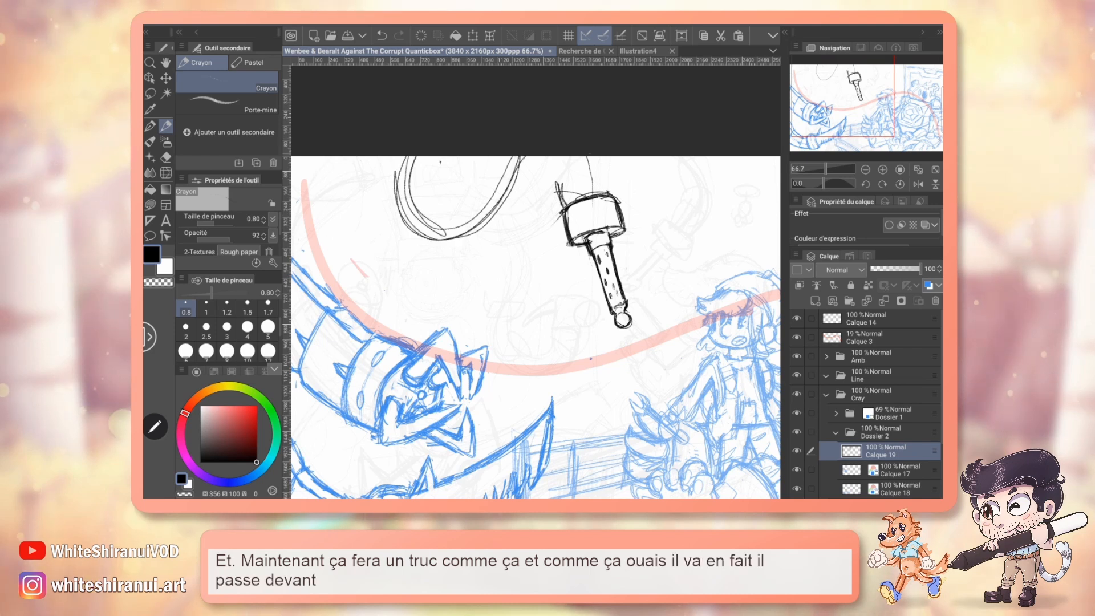
Sketch the tentacle section above the soldering iron's collar and divide the hanging loop into curved segments.
{"action": "left_click_drag", "start_coordinate": [590, 154], "coordinate": [603, 184]}
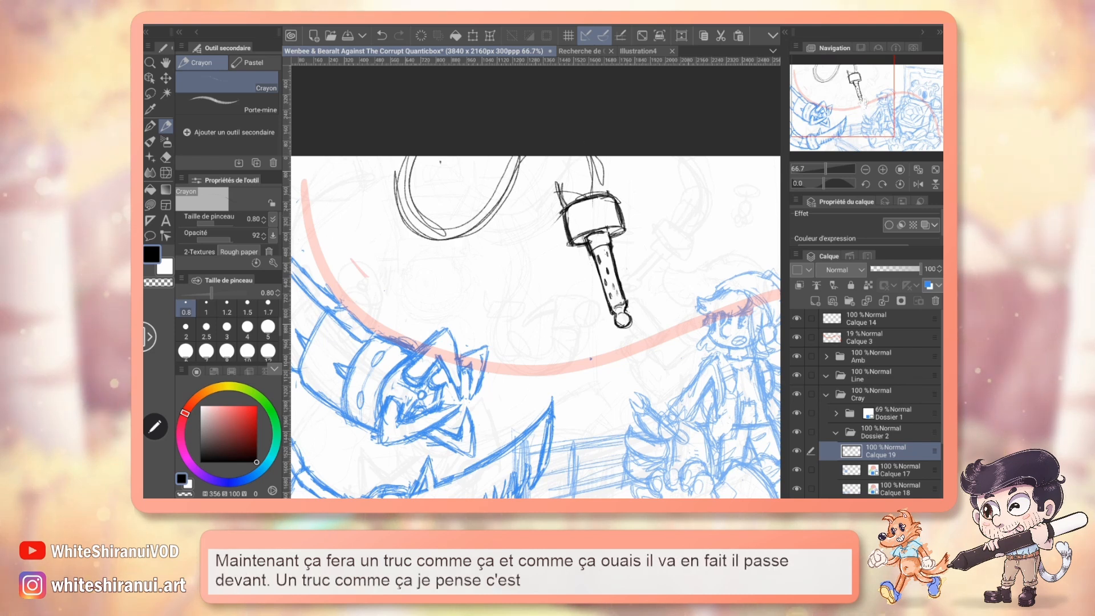
{"action": "left_click_drag", "start_coordinate": [536, 319], "coordinate": [519, 350]}
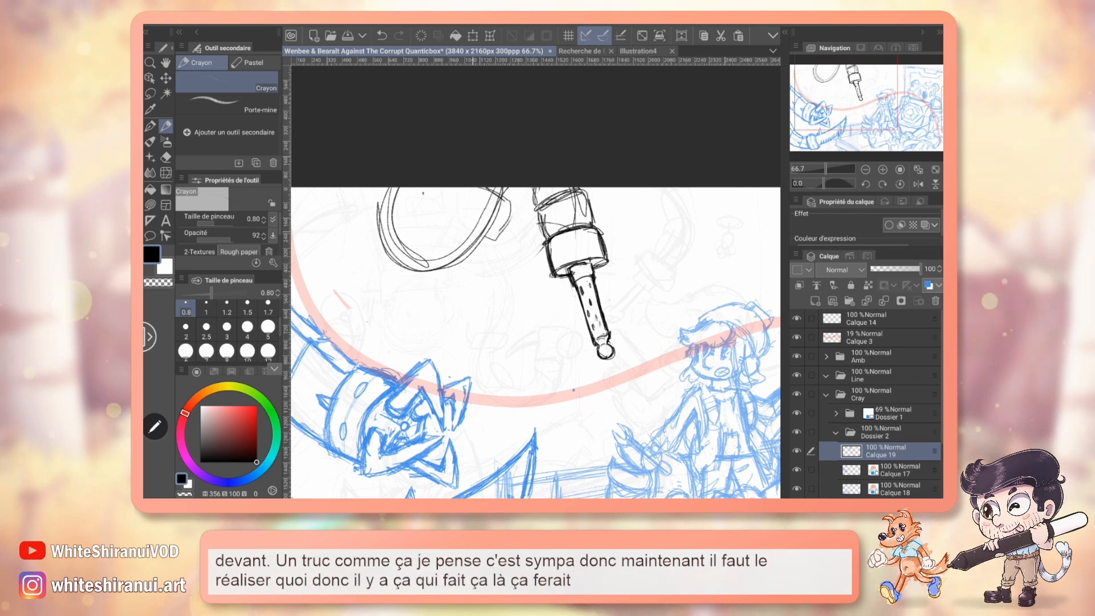
{"action": "mouse_move", "coordinate": [472, 190]}
{"action": "left_mouse_down"}
{"action": "mouse_move", "coordinate": [457, 212]}
{"action": "mouse_move", "coordinate": [495, 239]}
{"action": "mouse_move", "coordinate": [433, 235]}
{"action": "mouse_move", "coordinate": [456, 269]}
{"action": "left_mouse_up"}
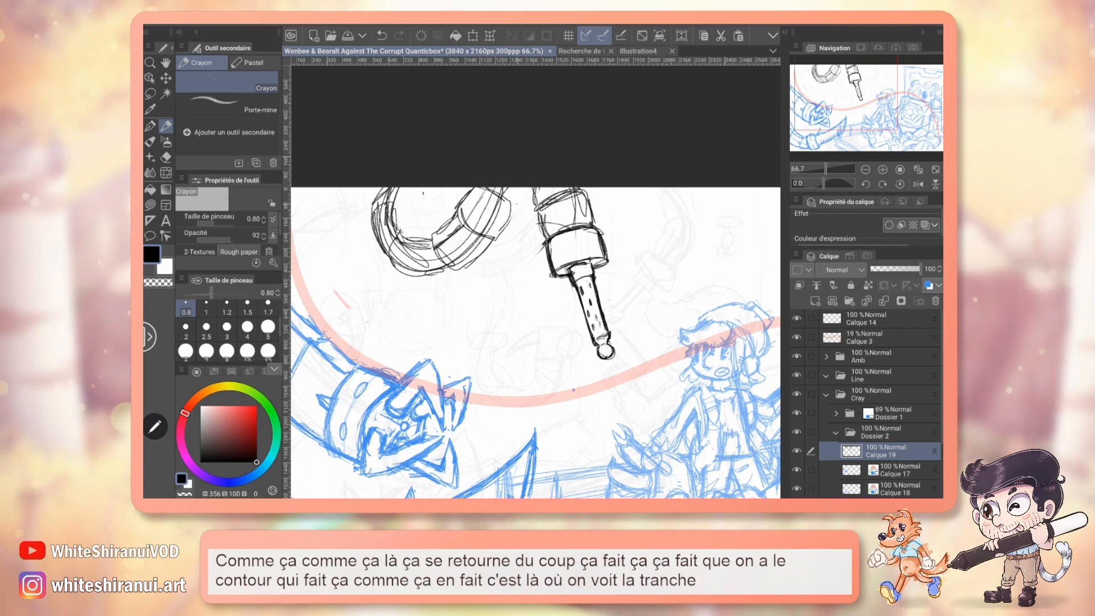
Move the whole tentacle and soldering iron sketch straight down, away from the canvas's upper edge.
{"action": "key", "text": "m"}
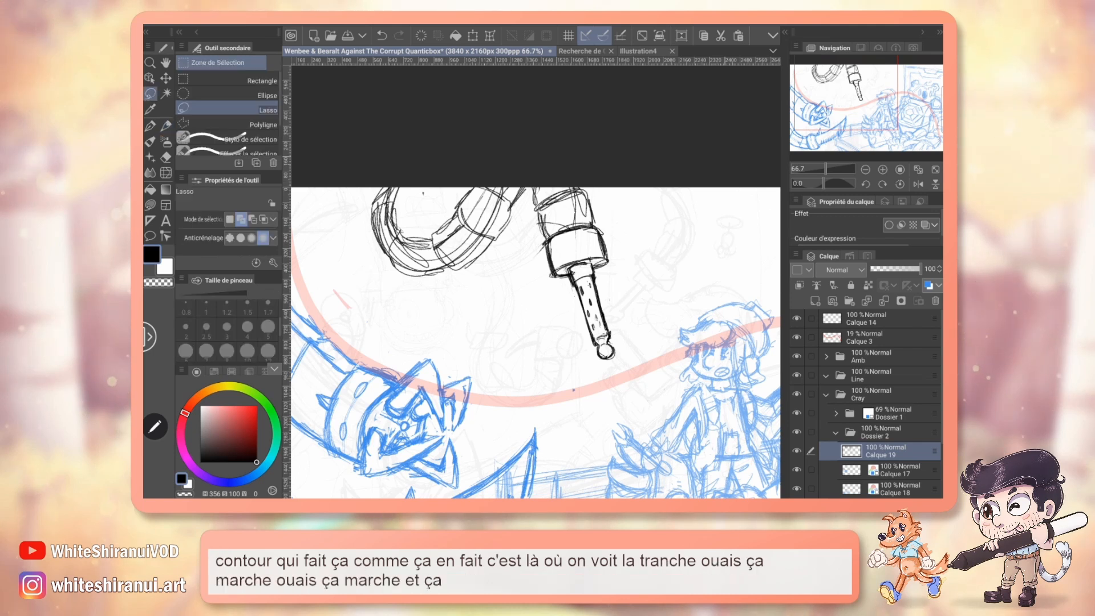
{"action": "mouse_move", "coordinate": [529, 178]}
{"action": "left_mouse_down"}
{"action": "mouse_move", "coordinate": [596, 384]}
{"action": "mouse_move", "coordinate": [620, 188]}
{"action": "left_mouse_up"}
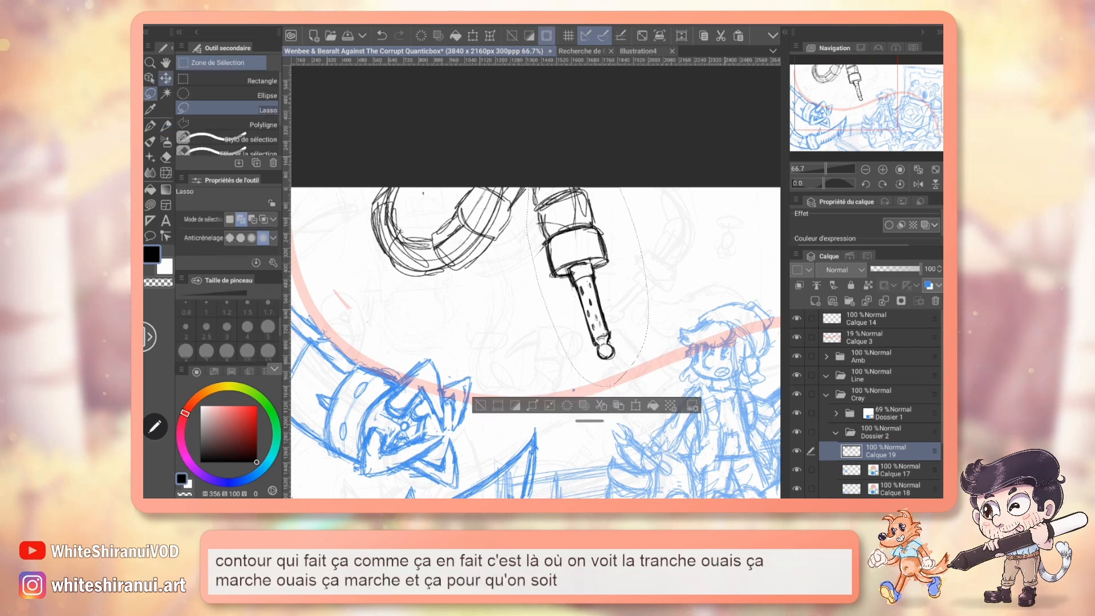
{"action": "key", "text": "k"}
{"action": "left_click", "coordinate": [481, 405]}
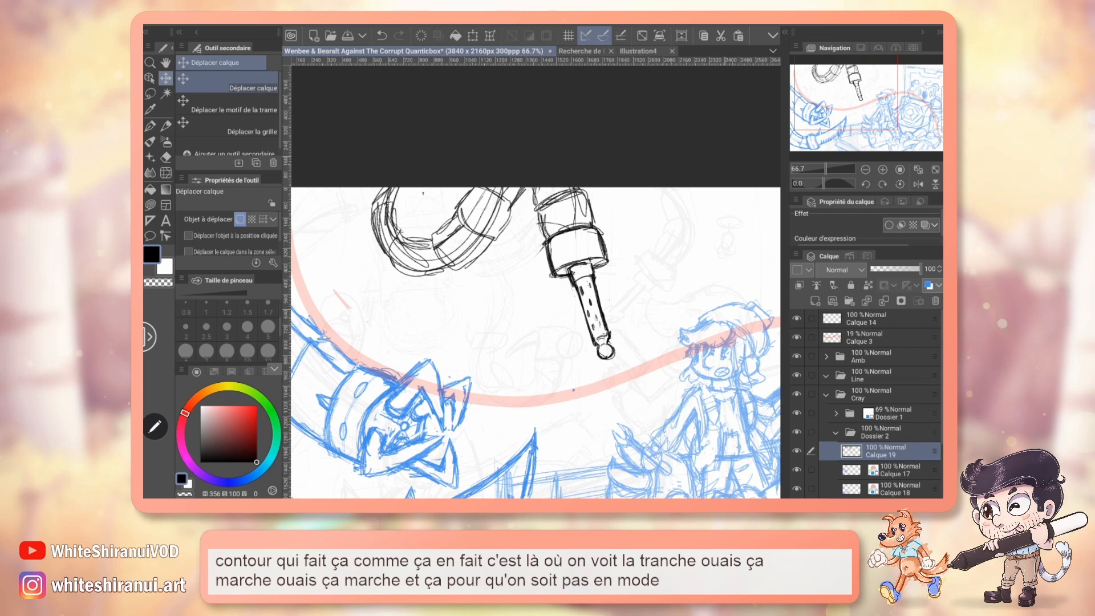
{"action": "left_click_drag", "start_coordinate": [547, 274], "coordinate": [547, 355]}
{"action": "key", "text": "p"}
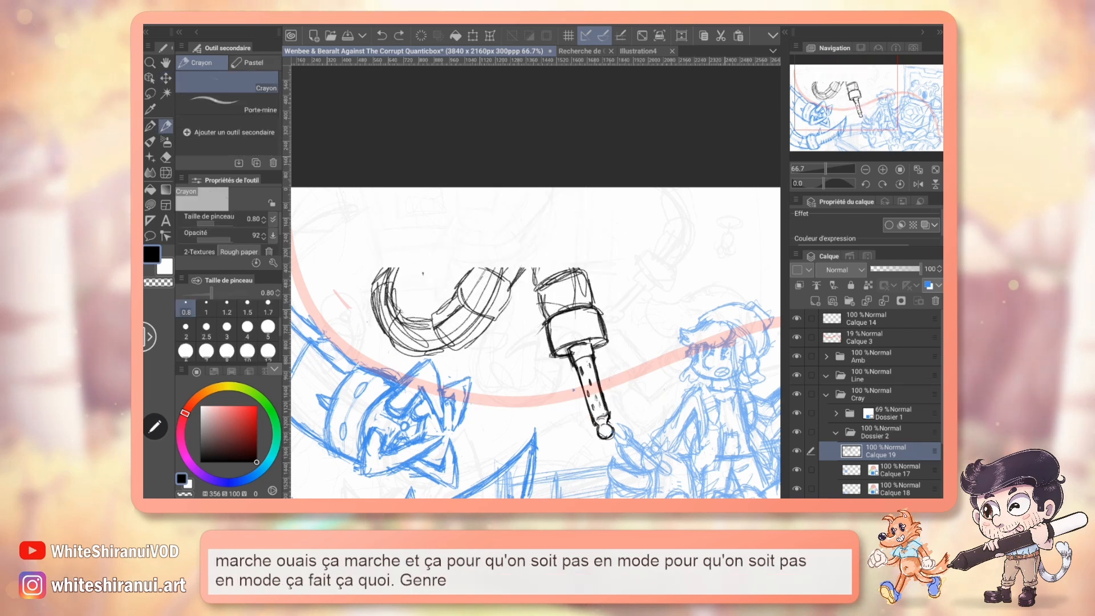
Lasso the soldering iron with its collar, move it left against the tentacle loop, and clear the selection.
{"action": "key", "text": "m"}
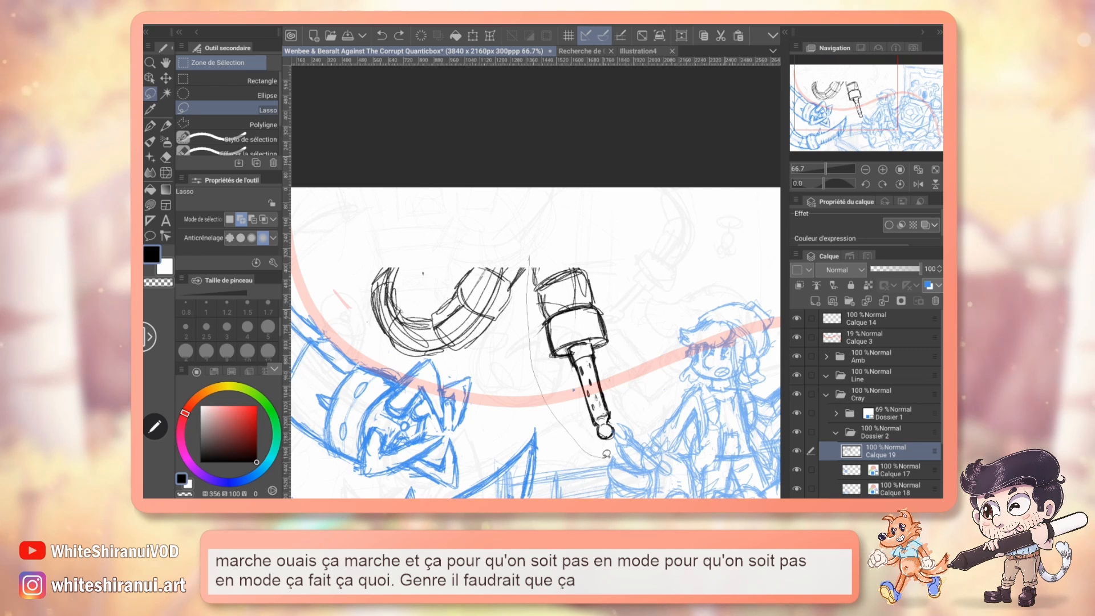
{"action": "left_click_drag", "start_coordinate": [606, 455], "coordinate": [645, 325]}
{"action": "left_click", "coordinate": [166, 79]}
{"action": "left_click_drag", "start_coordinate": [584, 348], "coordinate": [548, 349]}
{"action": "key", "text": "ctrl+d"}
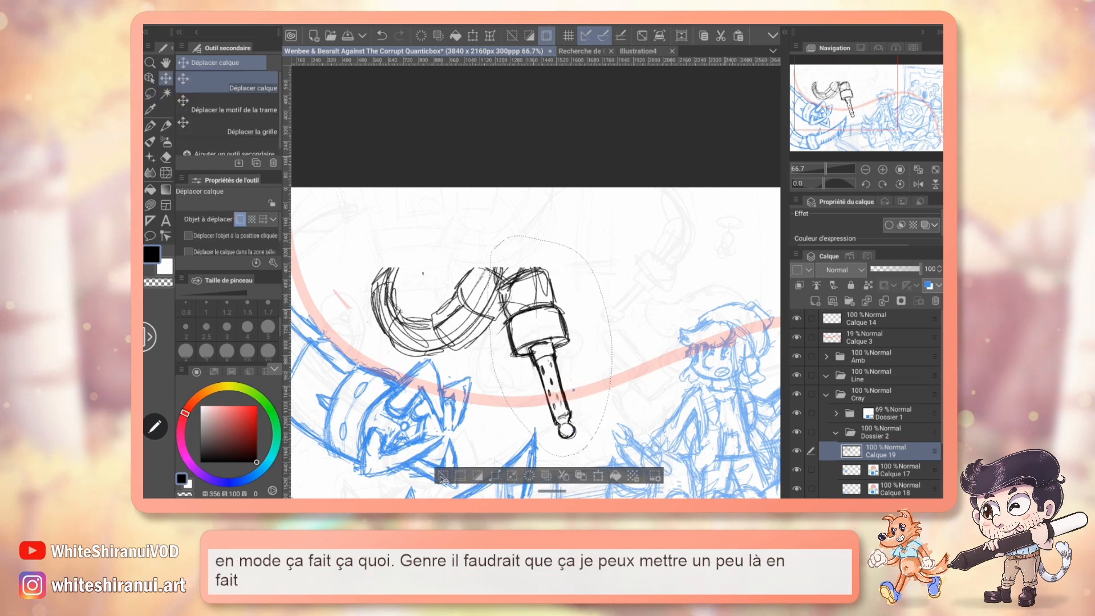
{"action": "left_click", "coordinate": [166, 126]}
{"action": "left_click_drag", "start_coordinate": [505, 272], "coordinate": [537, 220]}
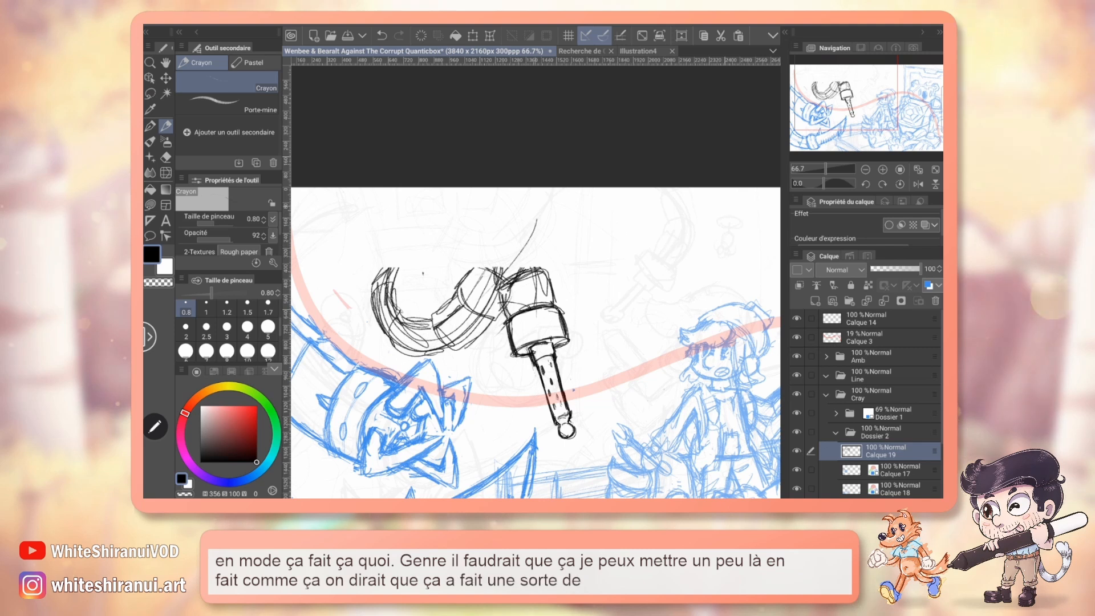
{"action": "key", "text": "ctrl+z"}
{"action": "key", "text": "ctrl+z"}
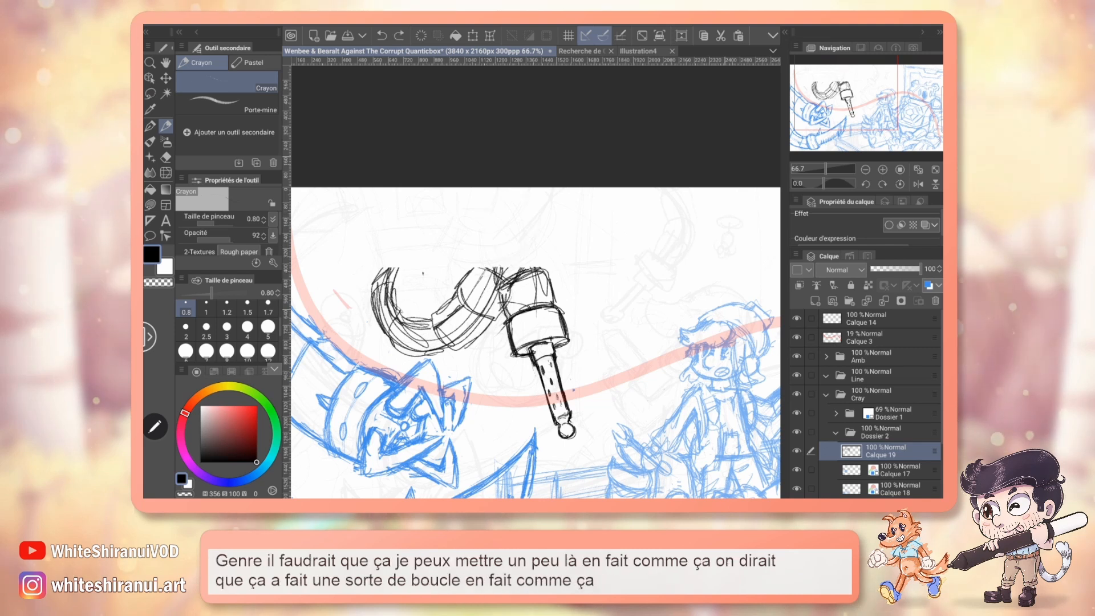
{"action": "left_click", "coordinate": [166, 78]}
{"action": "left_click_drag", "start_coordinate": [535, 328], "coordinate": [563, 259]}
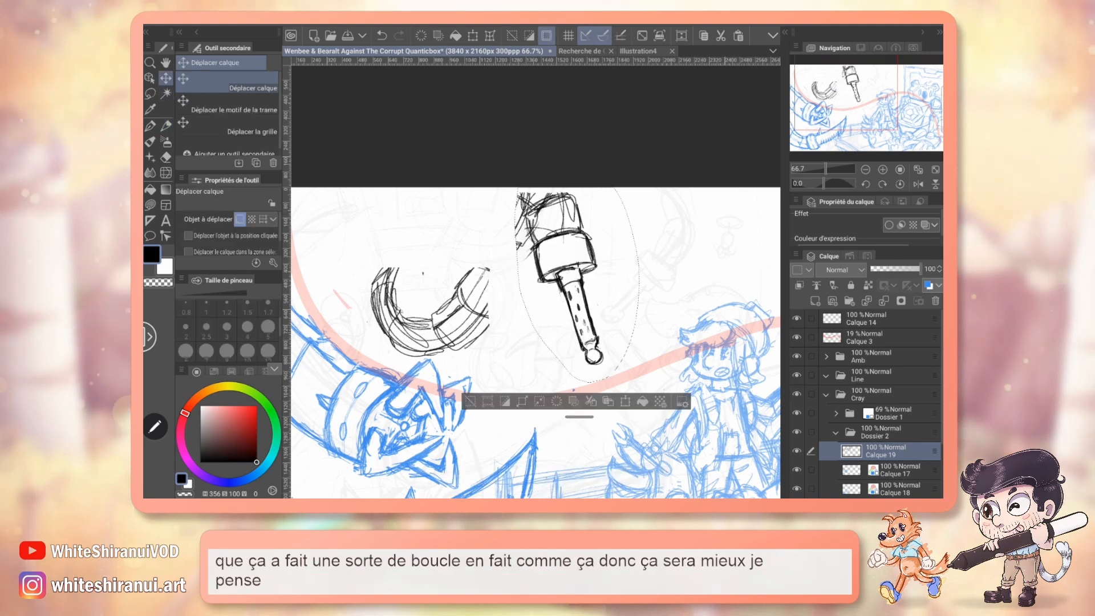
{"action": "key", "text": "ctrl+z"}
Clear the selection and move the whole tentacle and soldering iron sketch up and right, back to the canvas's upper edge.
{"action": "key", "text": "ctrl+d"}
{"action": "mouse_move", "coordinate": [559, 373]}
{"action": "left_mouse_down"}
{"action": "mouse_move", "coordinate": [560, 265]}
{"action": "mouse_move", "coordinate": [618, 282]}
{"action": "left_mouse_up"}
{"action": "left_click_drag", "start_coordinate": [861, 103], "coordinate": [851, 130]}
Select layers Calque 17 and Calque 18 together and move the blue claw and saw tentacles slightly down.
{"action": "left_click_drag", "start_coordinate": [812, 472], "coordinate": [812, 489]}
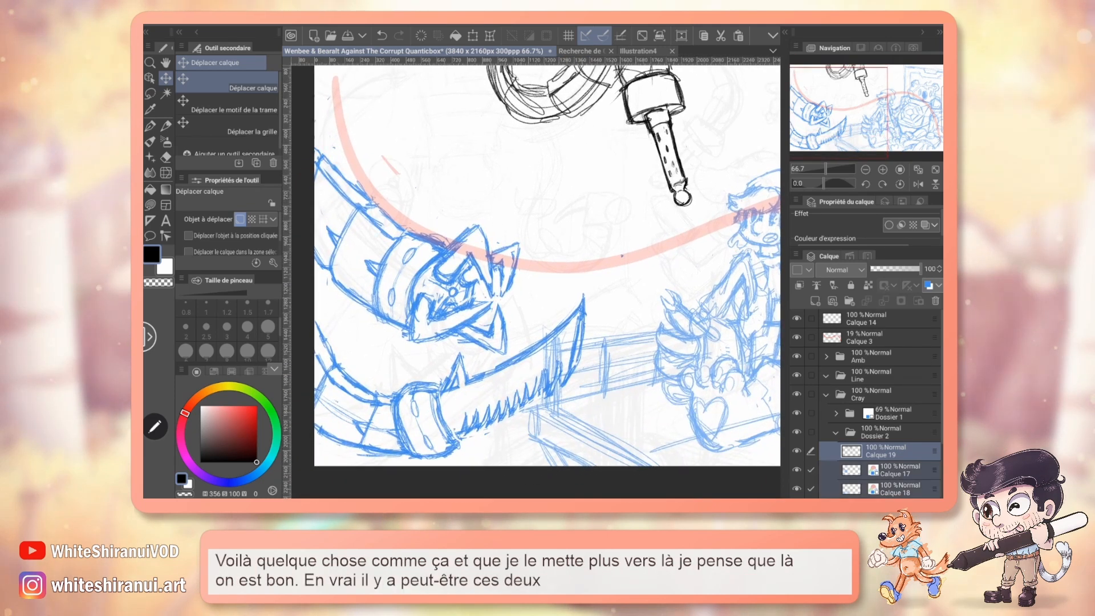
{"action": "left_click", "coordinate": [900, 470]}
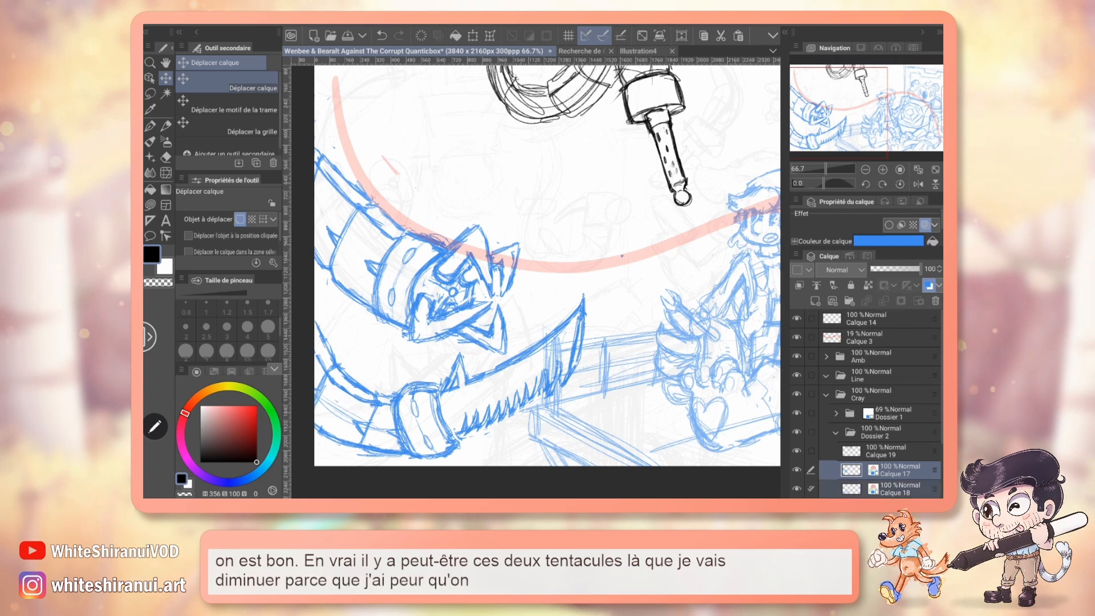
{"action": "left_click_drag", "start_coordinate": [516, 327], "coordinate": [516, 339]}
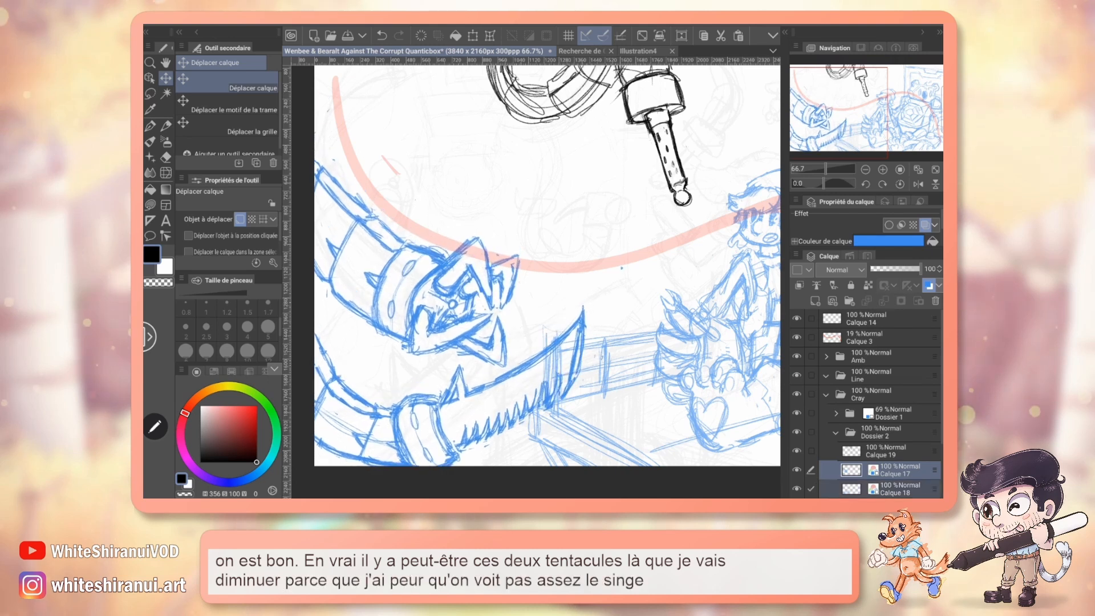
{"action": "mouse_move", "coordinate": [539, 274]}
{"action": "left_mouse_down"}
{"action": "mouse_move", "coordinate": [523, 341]}
{"action": "mouse_move", "coordinate": [523, 283]}
{"action": "left_mouse_up"}
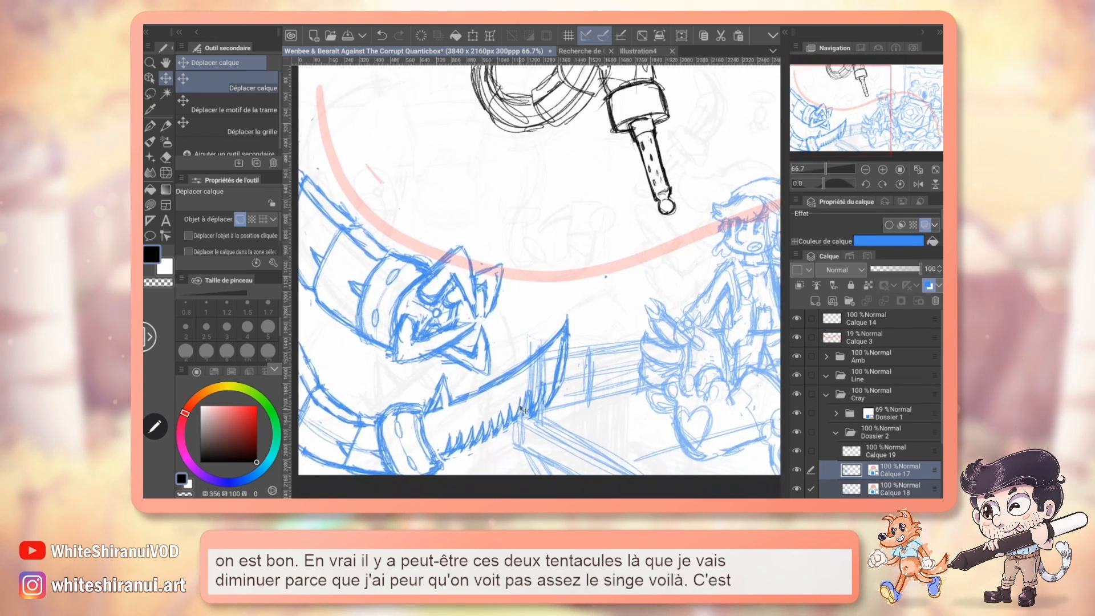
{"action": "left_click_drag", "start_coordinate": [522, 416], "coordinate": [546, 466]}
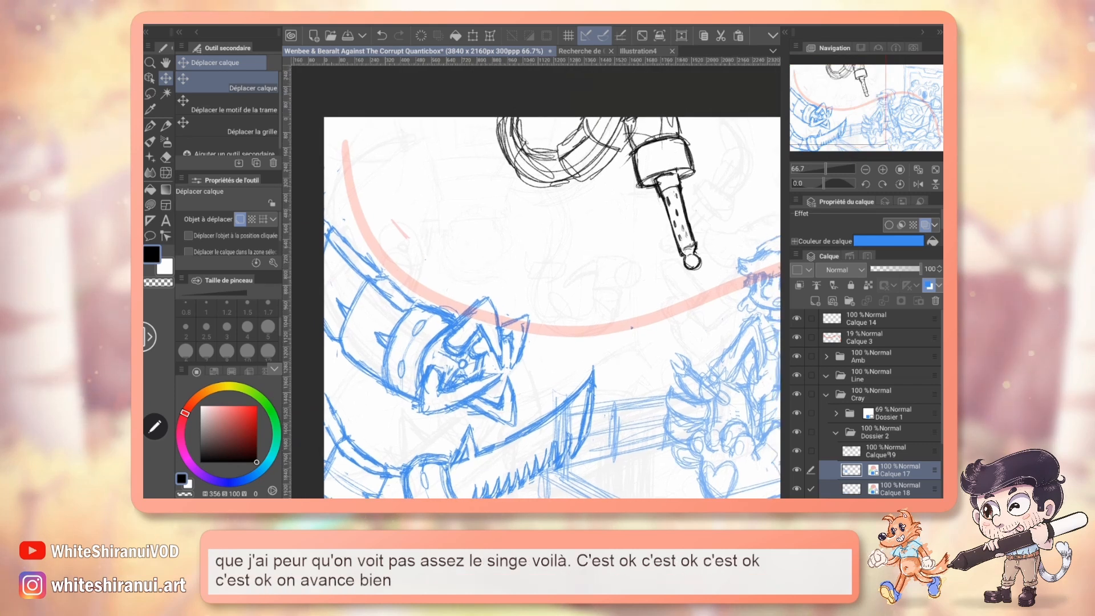
On layer Calque 19, add detail lines to the soldering iron's collar and erase the loose construction lines in the tentacle loop.
{"action": "left_click", "coordinate": [883, 451]}
{"action": "left_click", "coordinate": [165, 126]}
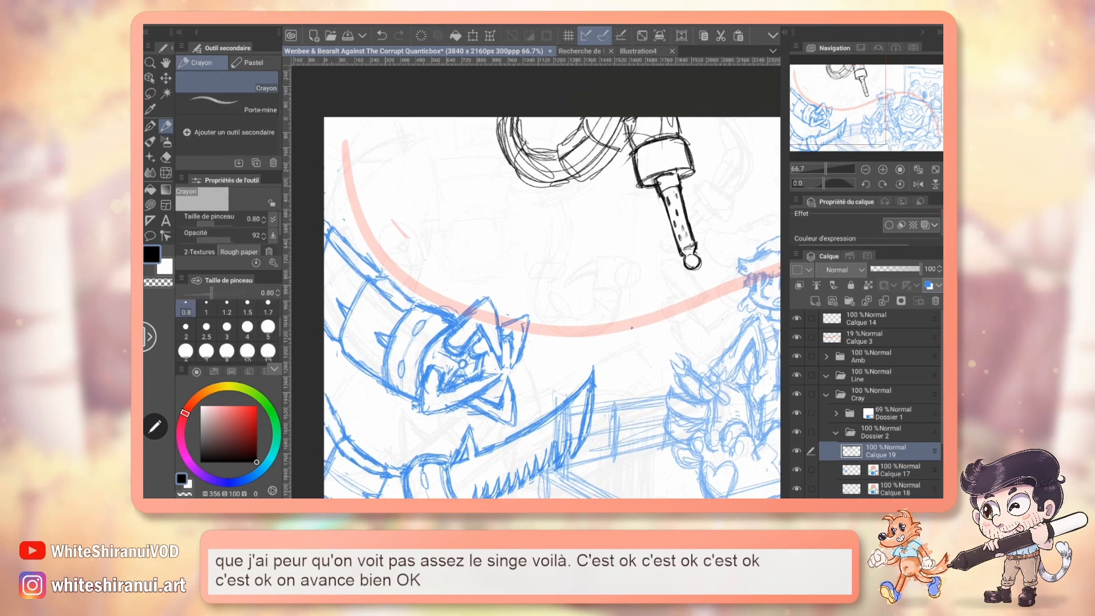
{"action": "left_click_drag", "start_coordinate": [631, 328], "coordinate": [560, 353]}
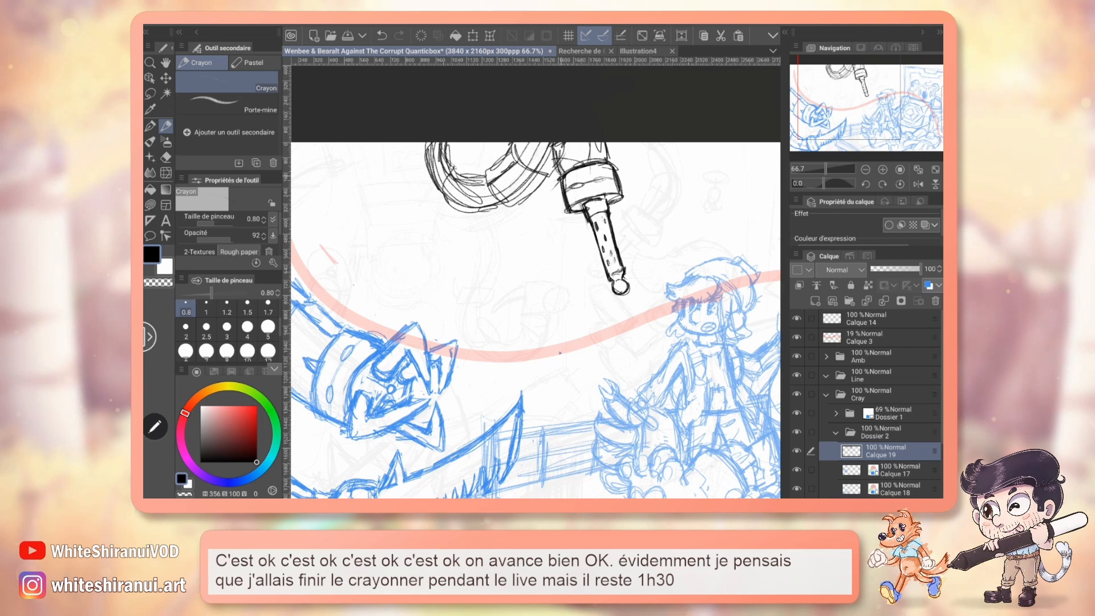
{"action": "left_click_drag", "start_coordinate": [621, 286], "coordinate": [513, 271]}
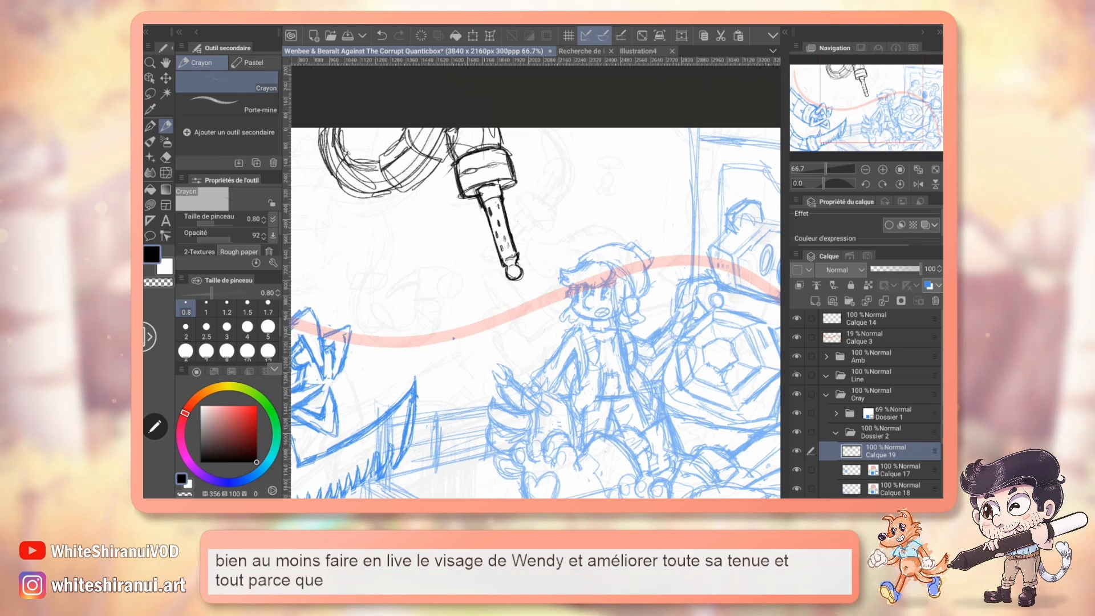
{"action": "mouse_move", "coordinate": [514, 273]}
{"action": "left_mouse_down"}
{"action": "mouse_move", "coordinate": [508, 339]}
{"action": "mouse_move", "coordinate": [547, 328]}
{"action": "mouse_move", "coordinate": [581, 369]}
{"action": "left_mouse_up"}
{"action": "key", "text": "e"}
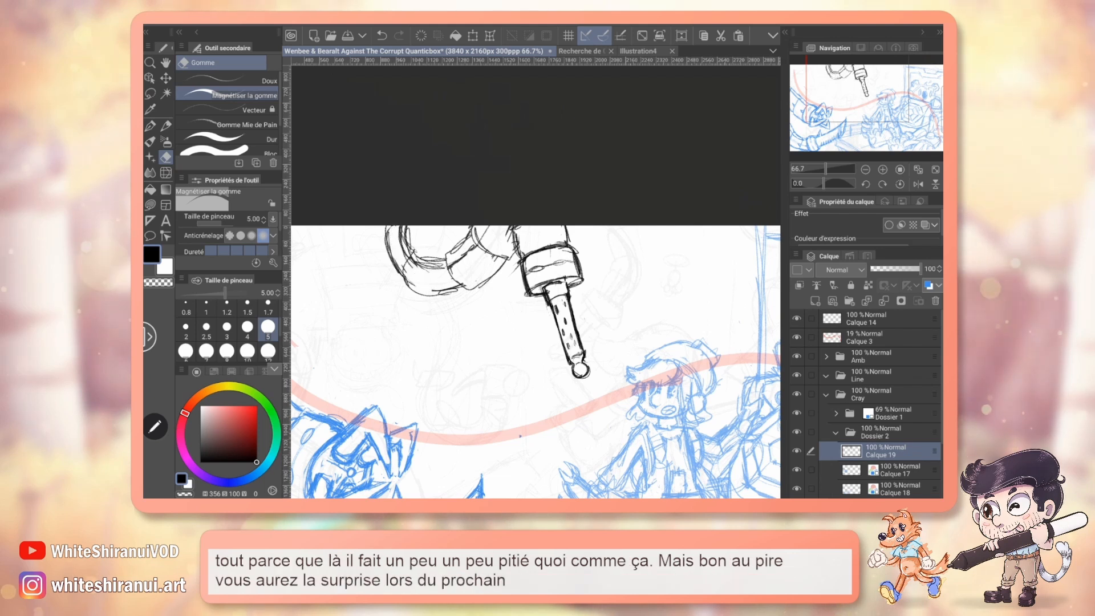
{"action": "mouse_move", "coordinate": [536, 342]}
{"action": "left_mouse_down"}
{"action": "mouse_move", "coordinate": [457, 378]}
{"action": "mouse_move", "coordinate": [541, 378]}
{"action": "left_mouse_up"}
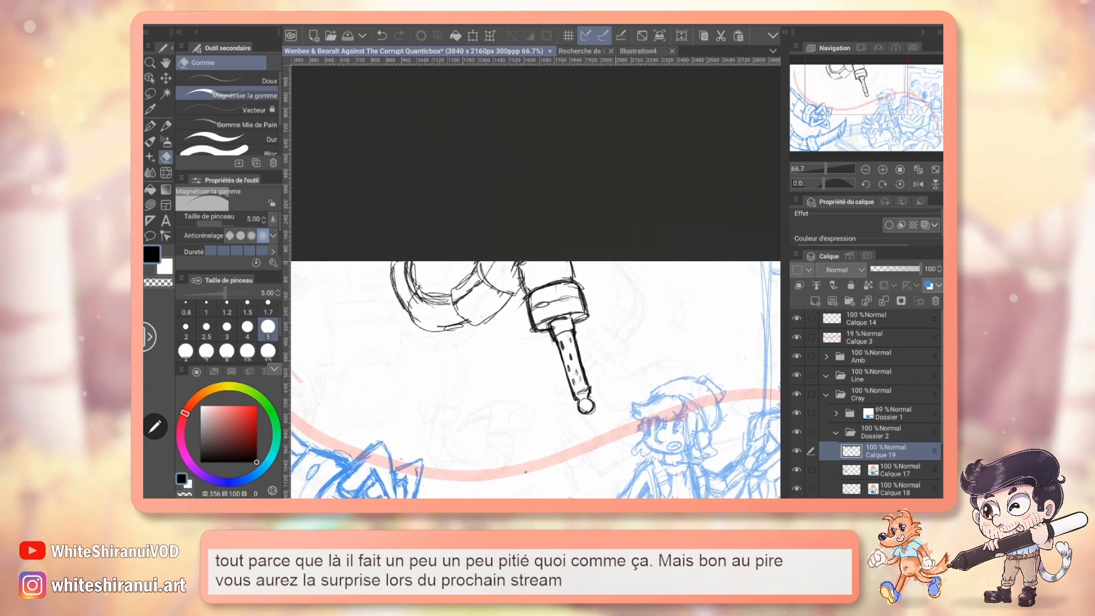
Darken the tentacle loop's outer outline with pencil strokes and sketch a pointed spike on the soldering iron's collar.
{"action": "left_click", "coordinate": [166, 126]}
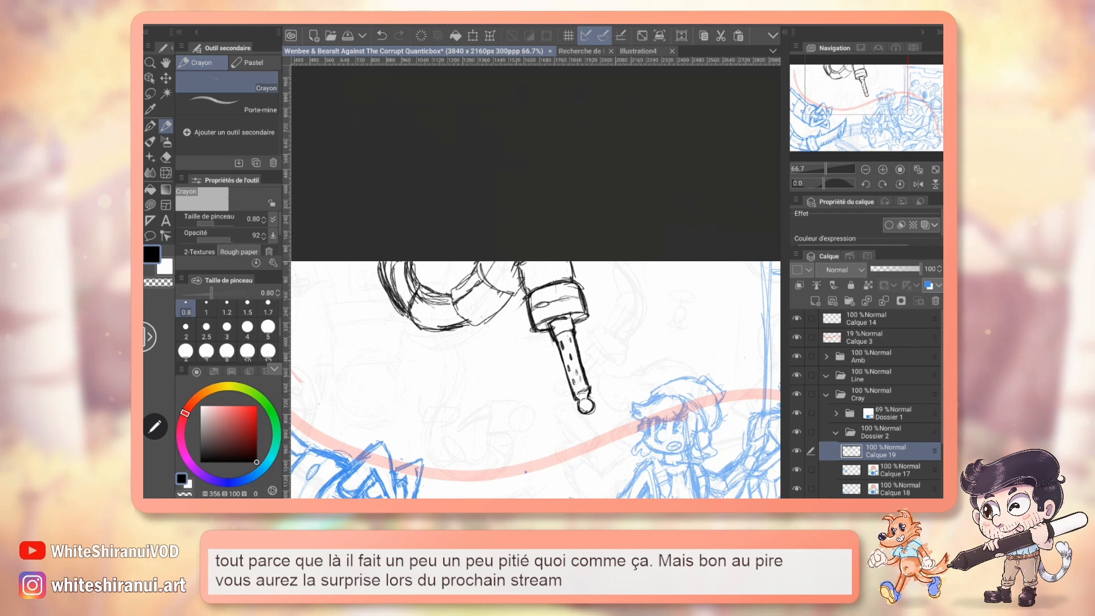
{"action": "left_click_drag", "start_coordinate": [873, 103], "coordinate": [880, 122]}
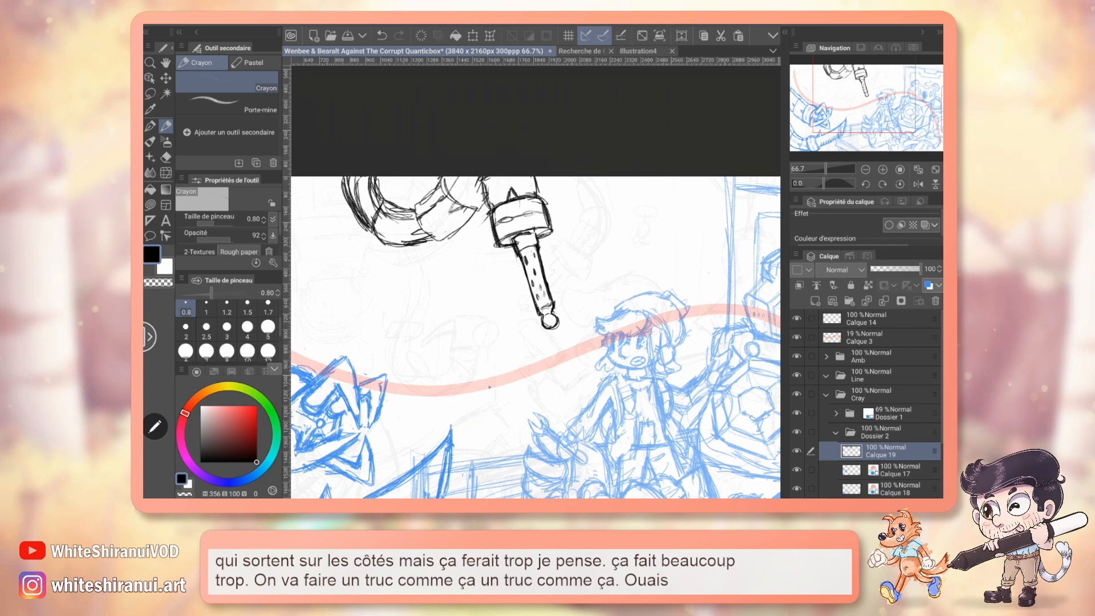
{"action": "left_click_drag", "start_coordinate": [488, 201], "coordinate": [482, 230]}
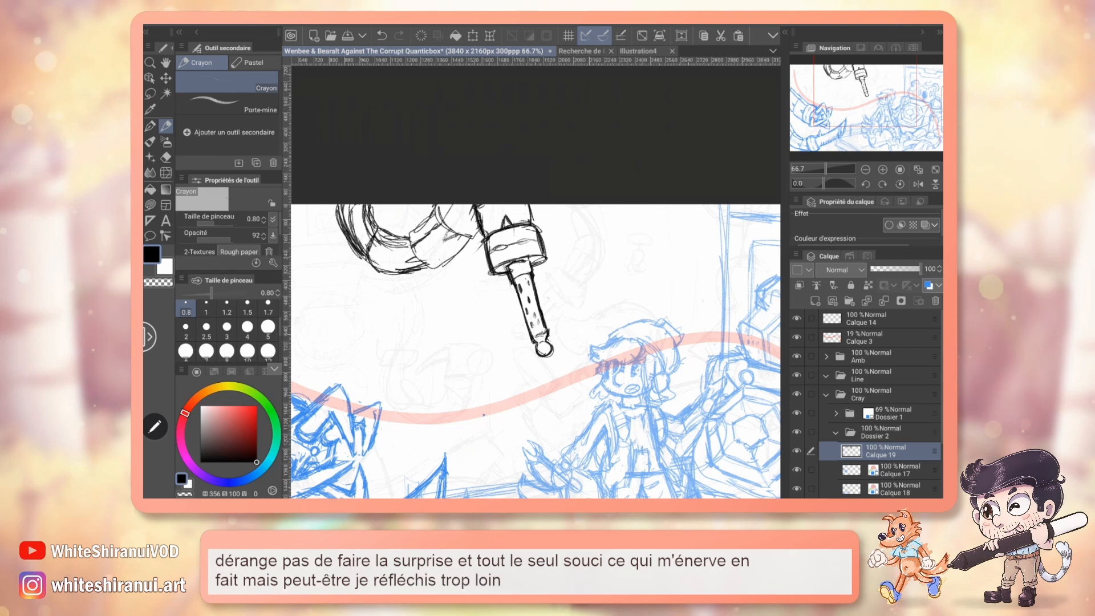
{"action": "left_click_drag", "start_coordinate": [484, 414], "coordinate": [479, 416]}
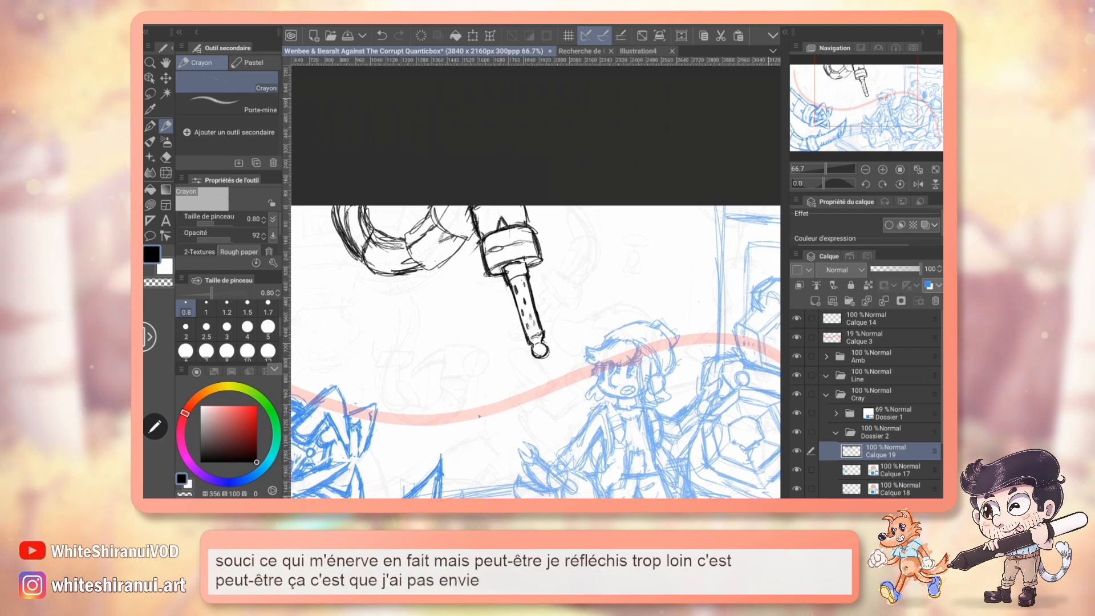
{"action": "key", "text": "e"}
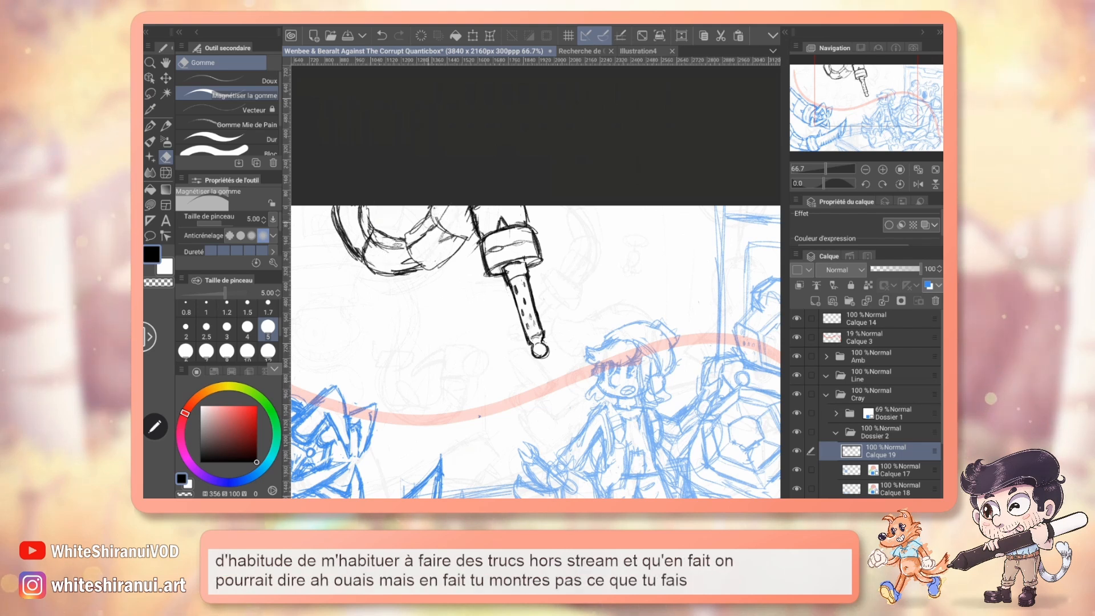
{"action": "mouse_move", "coordinate": [865, 99]}
{"action": "left_mouse_down"}
{"action": "mouse_move", "coordinate": [868, 123]}
{"action": "mouse_move", "coordinate": [841, 126]}
{"action": "mouse_move", "coordinate": [859, 106]}
{"action": "left_mouse_up"}
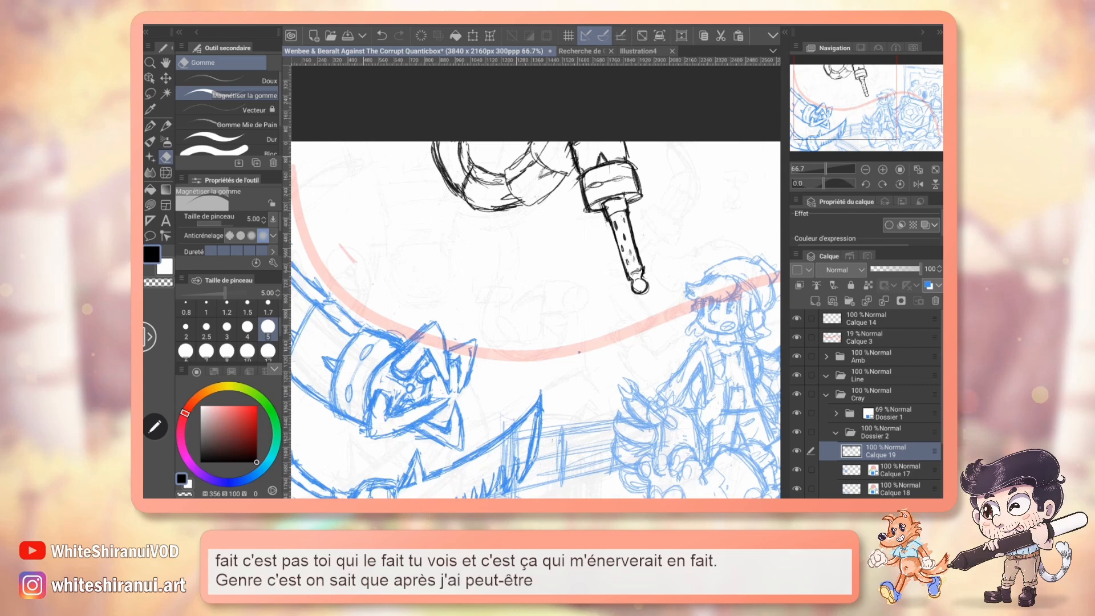
{"action": "key", "text": "p"}
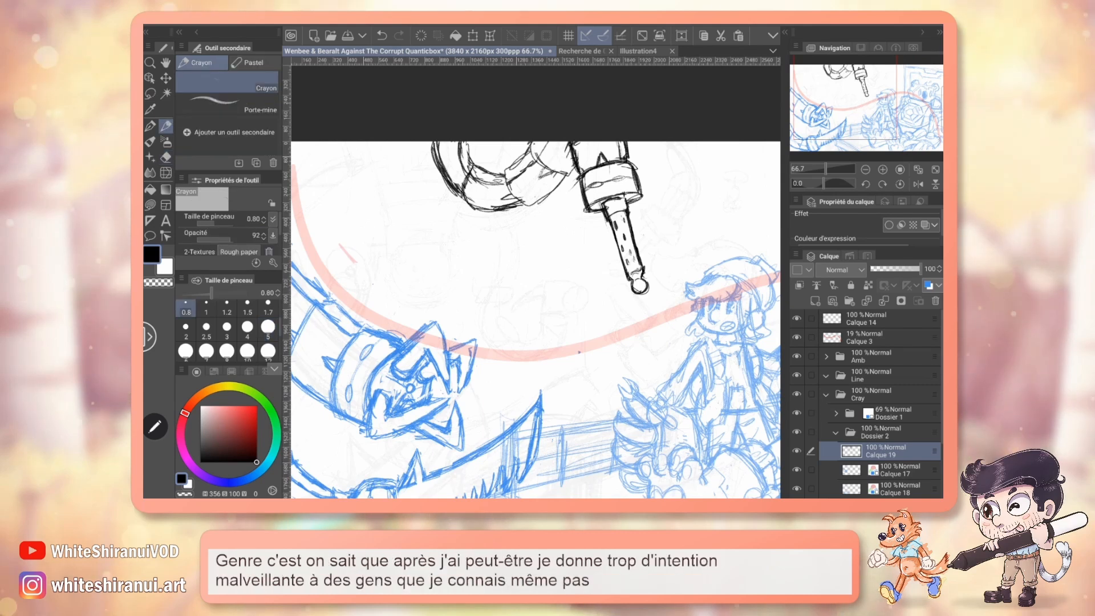
{"action": "left_click_drag", "start_coordinate": [570, 286], "coordinate": [540, 347]}
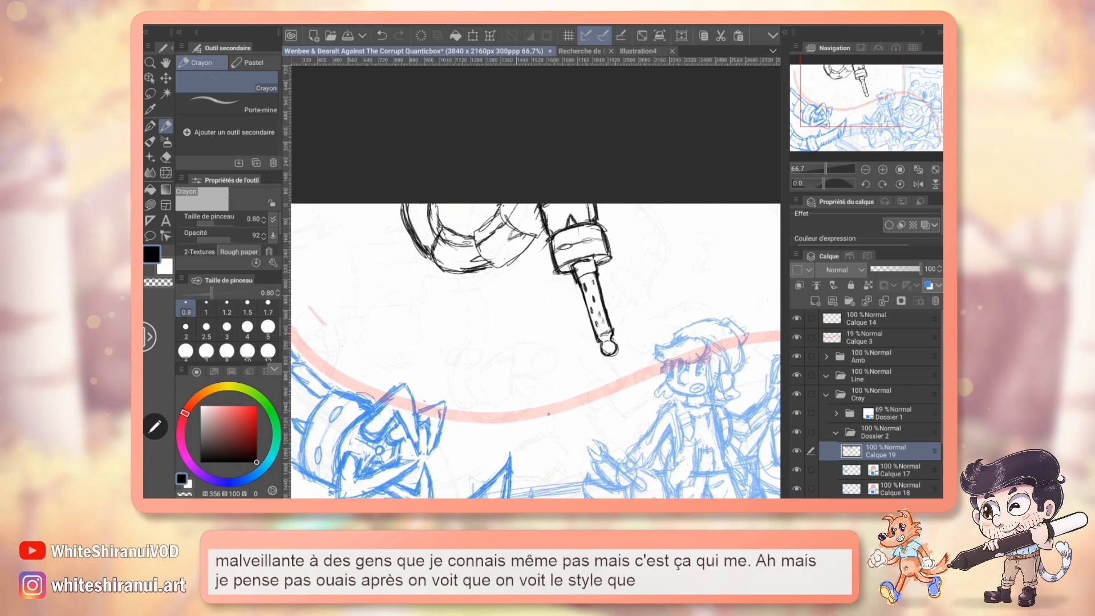
{"action": "left_click_drag", "start_coordinate": [570, 285], "coordinate": [540, 292]}
{"action": "left_click_drag", "start_coordinate": [633, 235], "coordinate": [608, 248]}
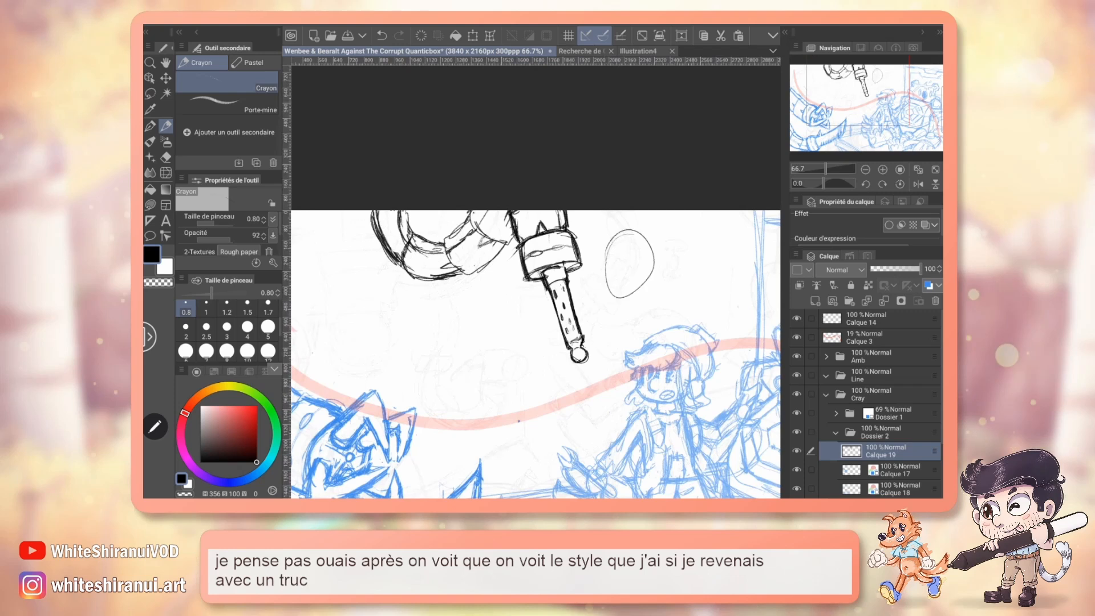
{"action": "left_click_drag", "start_coordinate": [571, 342], "coordinate": [519, 273]}
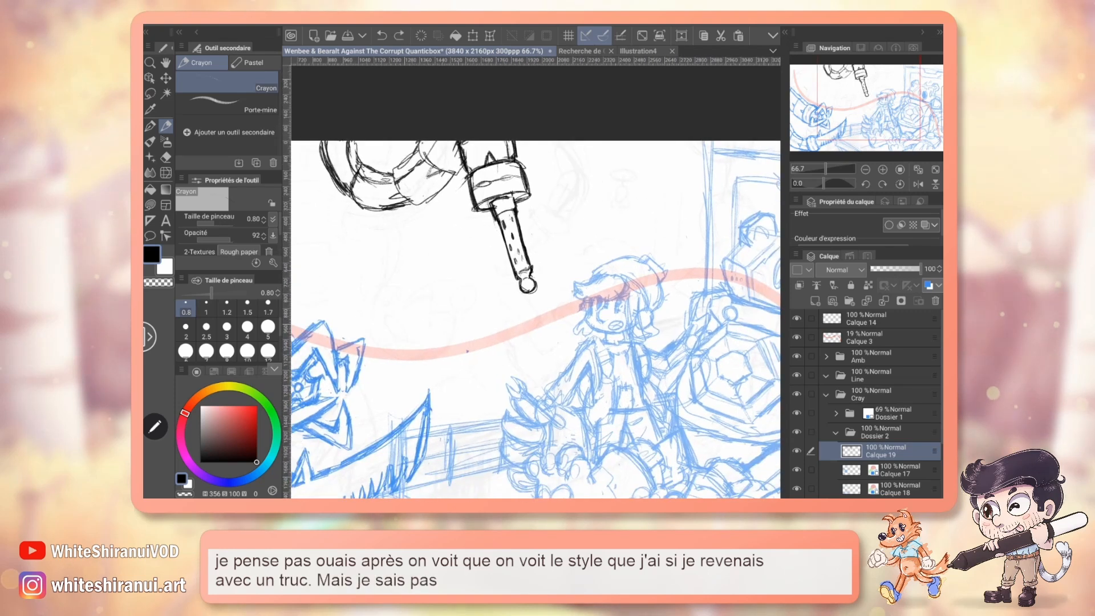
{"action": "left_click_drag", "start_coordinate": [571, 342], "coordinate": [653, 368]}
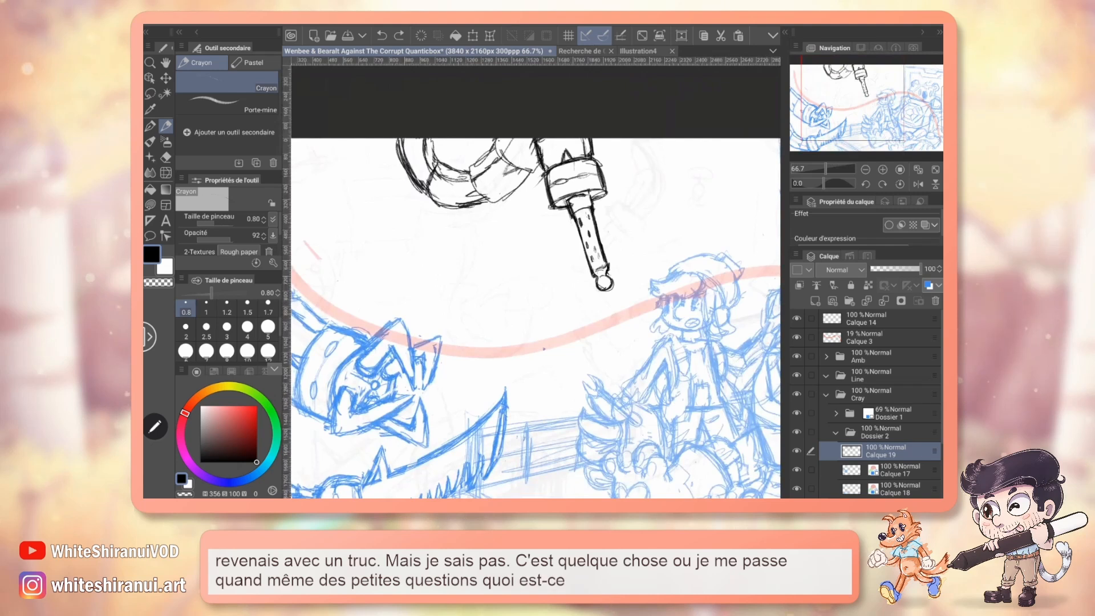
Move the tentacle and soldering iron sketch on layer Calque 19 slightly closer to the small blue character.
{"action": "key", "text": "k"}
{"action": "left_click_drag", "start_coordinate": [603, 245], "coordinate": [631, 238]}
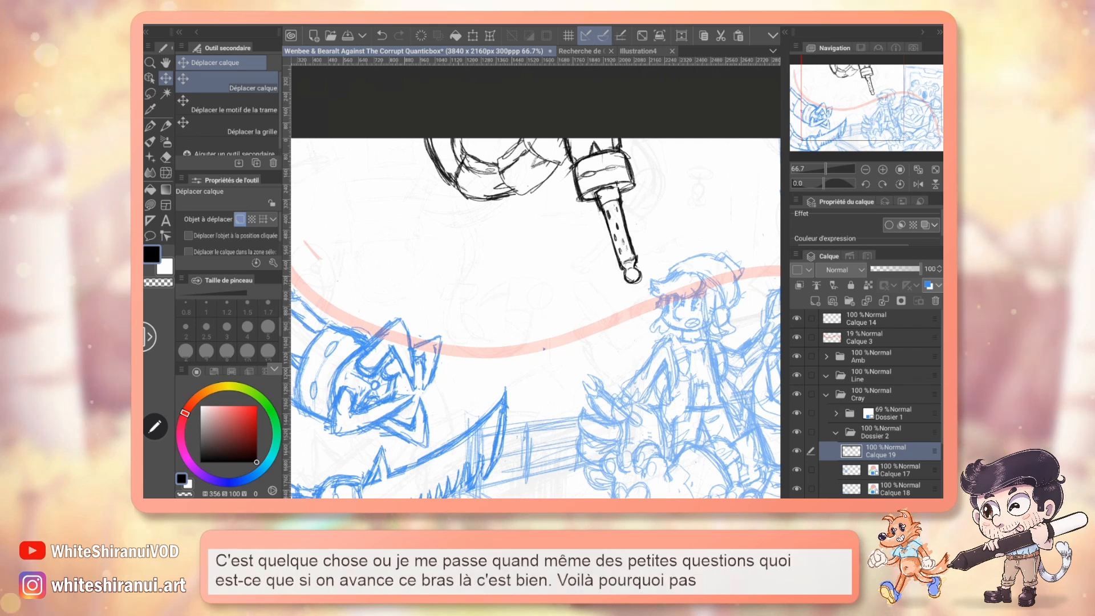
{"action": "mouse_move", "coordinate": [635, 259]}
{"action": "left_mouse_down"}
{"action": "mouse_move", "coordinate": [619, 258]}
{"action": "mouse_move", "coordinate": [605, 230]}
{"action": "left_mouse_up"}
{"action": "scroll", "coordinate": [535, 282], "scroll_direction": "down", "scroll_amount": 1}
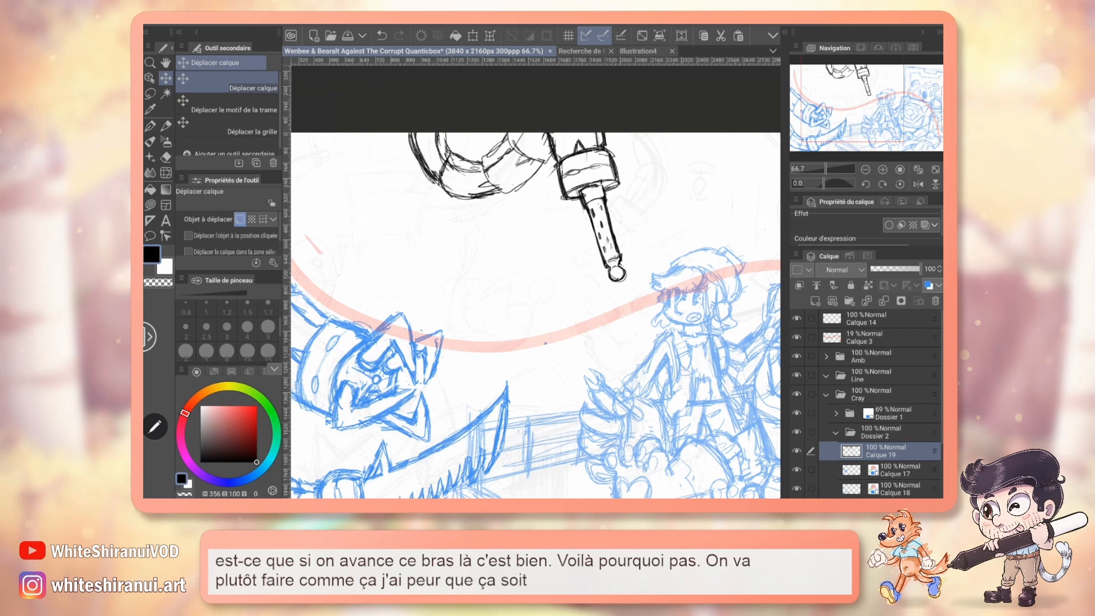
Give layer Calque 19 the blue layer colour and add a new raster layer above it in Dossier 2.
{"action": "mouse_move", "coordinate": [873, 115]}
{"action": "left_mouse_down"}
{"action": "mouse_move", "coordinate": [855, 149]}
{"action": "mouse_move", "coordinate": [859, 102]}
{"action": "mouse_move", "coordinate": [858, 114]}
{"action": "left_mouse_up"}
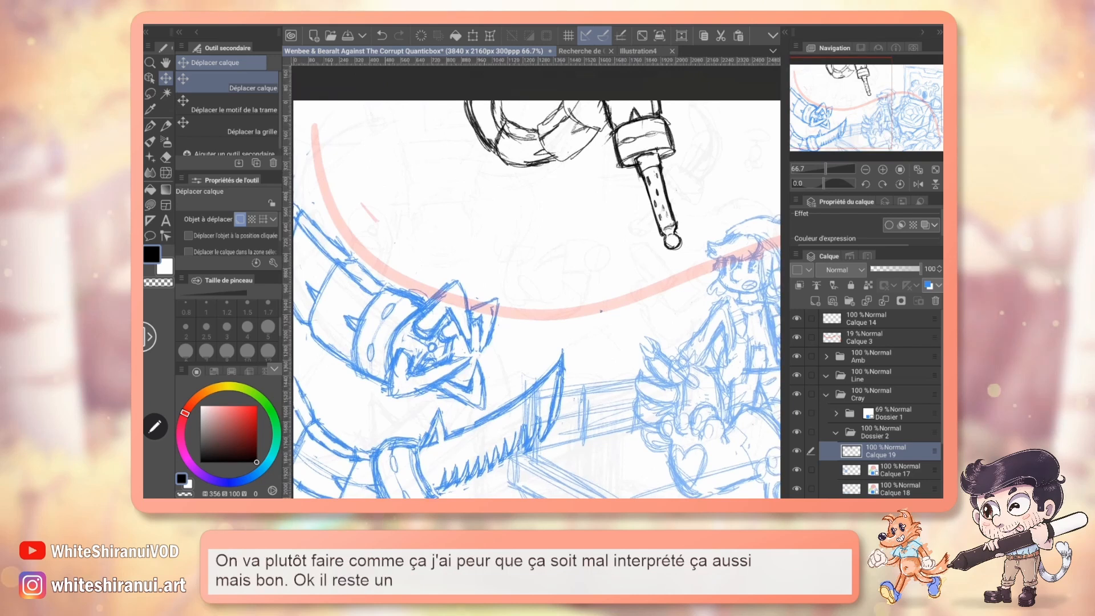
{"action": "left_click", "coordinate": [929, 285]}
{"action": "left_click_drag", "start_coordinate": [885, 446], "coordinate": [885, 411]}
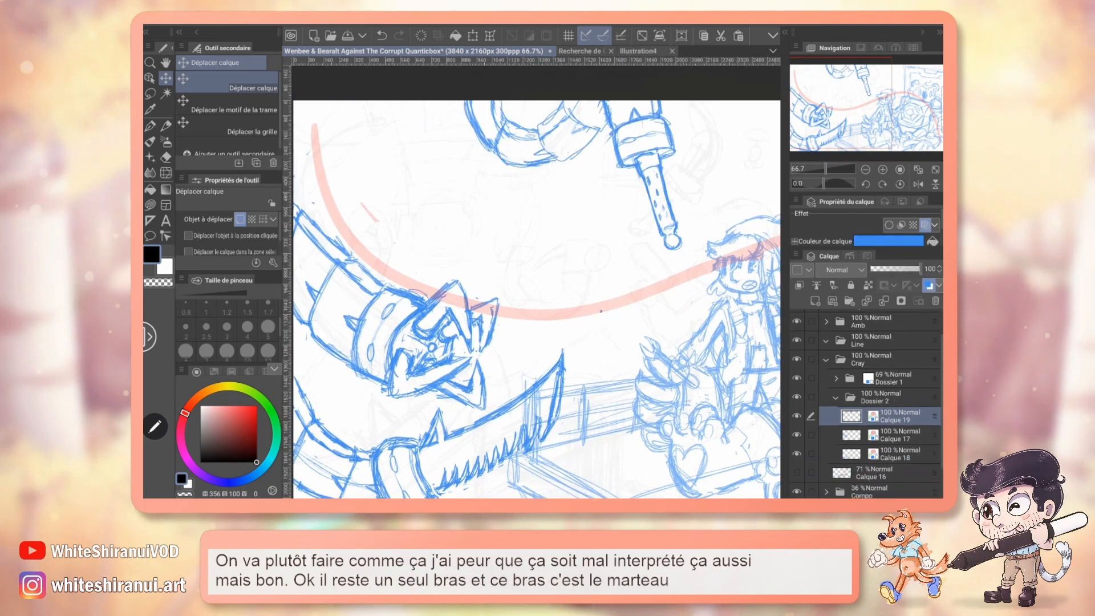
{"action": "left_click", "coordinate": [816, 301]}
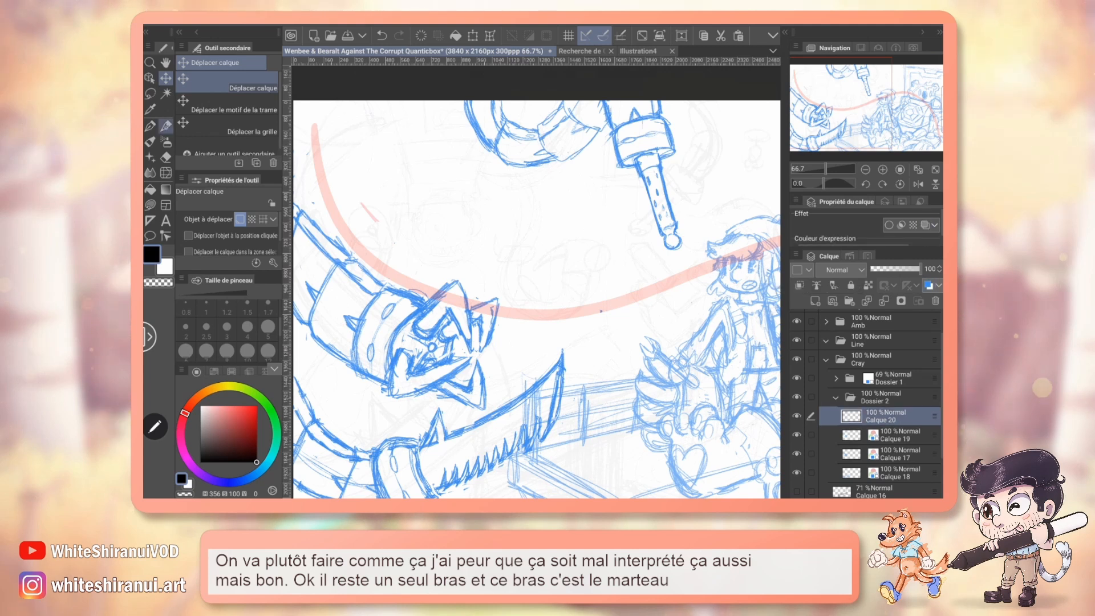
With the pencil, rough out the hammer's round striking face and thick rim between the claw and the blue character.
{"action": "left_click", "coordinate": [166, 126]}
{"action": "left_click_drag", "start_coordinate": [549, 338], "coordinate": [610, 278]}
{"action": "mouse_move", "coordinate": [611, 331]}
{"action": "left_mouse_down"}
{"action": "mouse_move", "coordinate": [608, 322]}
{"action": "mouse_move", "coordinate": [622, 334]}
{"action": "left_mouse_up"}
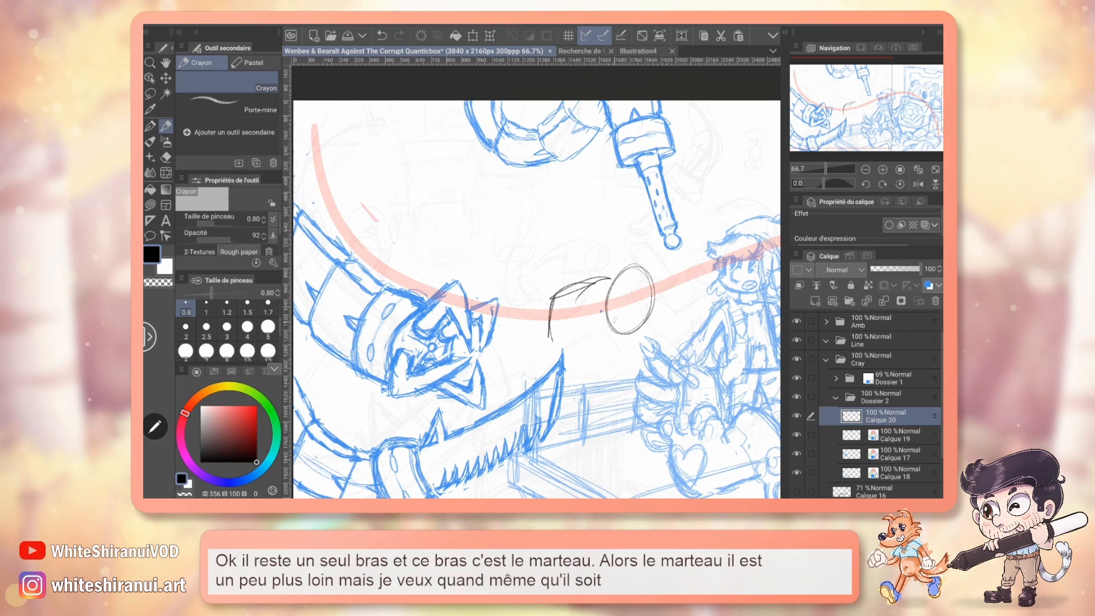
{"action": "left_click_drag", "start_coordinate": [596, 276], "coordinate": [636, 265]}
{"action": "left_click_drag", "start_coordinate": [572, 228], "coordinate": [538, 273]}
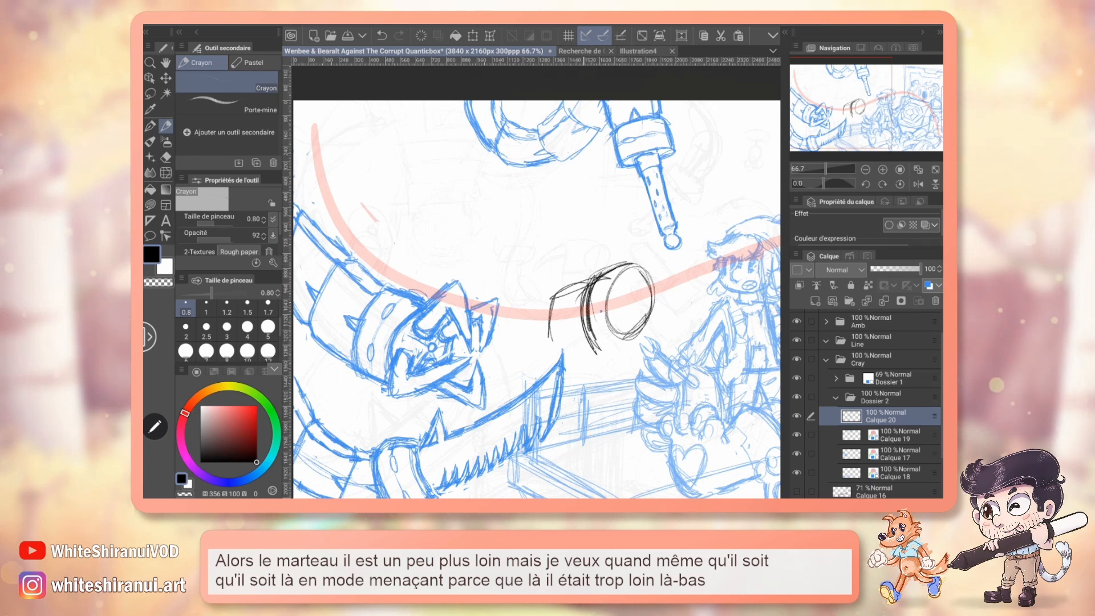
{"action": "mouse_move", "coordinate": [591, 342]}
{"action": "left_mouse_down"}
{"action": "mouse_move", "coordinate": [649, 325]}
{"action": "mouse_move", "coordinate": [608, 349]}
{"action": "left_mouse_up"}
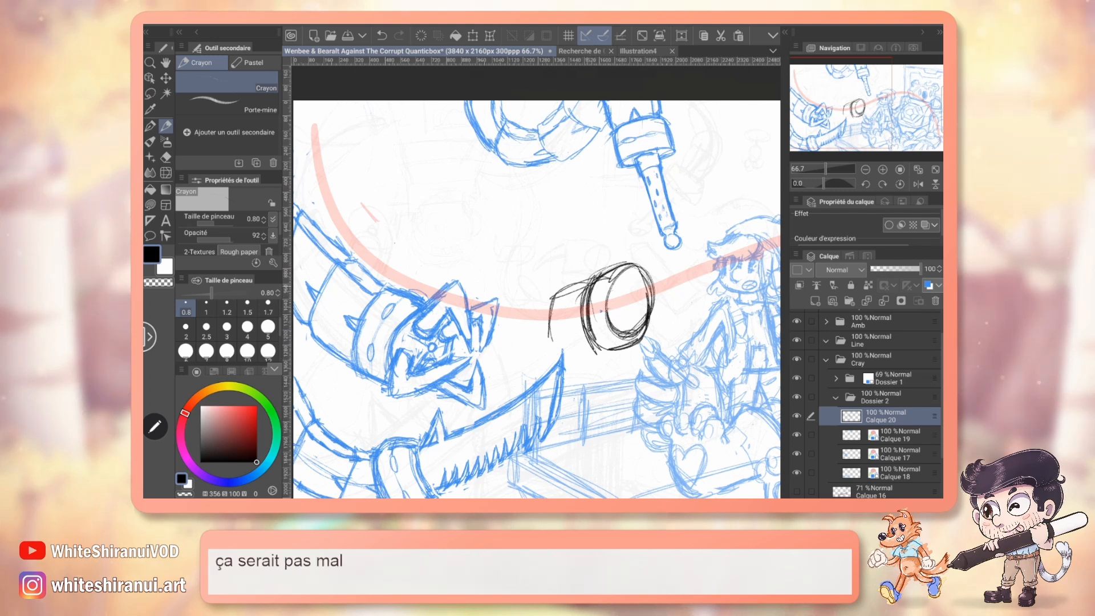
Extend the hammer sketch backwards with the cylindrical body's outlines and dark strokes at its rear near the claw.
{"action": "left_click_drag", "start_coordinate": [541, 291], "coordinate": [531, 359]}
{"action": "mouse_move", "coordinate": [533, 301]}
{"action": "left_mouse_down"}
{"action": "mouse_move", "coordinate": [537, 368]}
{"action": "mouse_move", "coordinate": [593, 372]}
{"action": "mouse_move", "coordinate": [608, 357]}
{"action": "mouse_move", "coordinate": [632, 397]}
{"action": "left_mouse_up"}
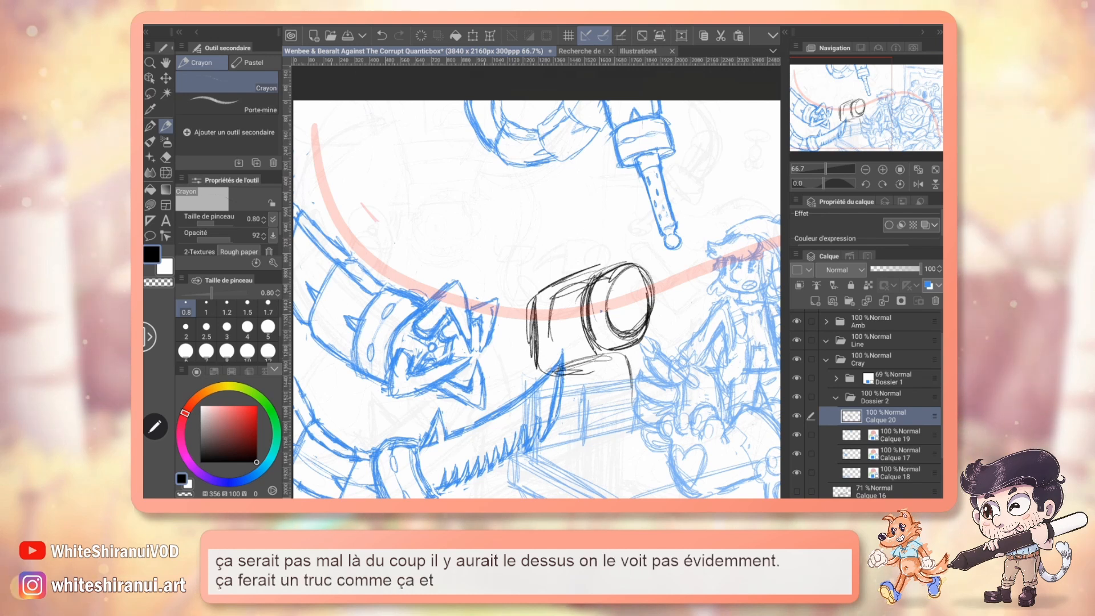
{"action": "mouse_move", "coordinate": [570, 307]}
{"action": "left_mouse_down"}
{"action": "mouse_move", "coordinate": [498, 326]}
{"action": "mouse_move", "coordinate": [561, 314]}
{"action": "left_mouse_up"}
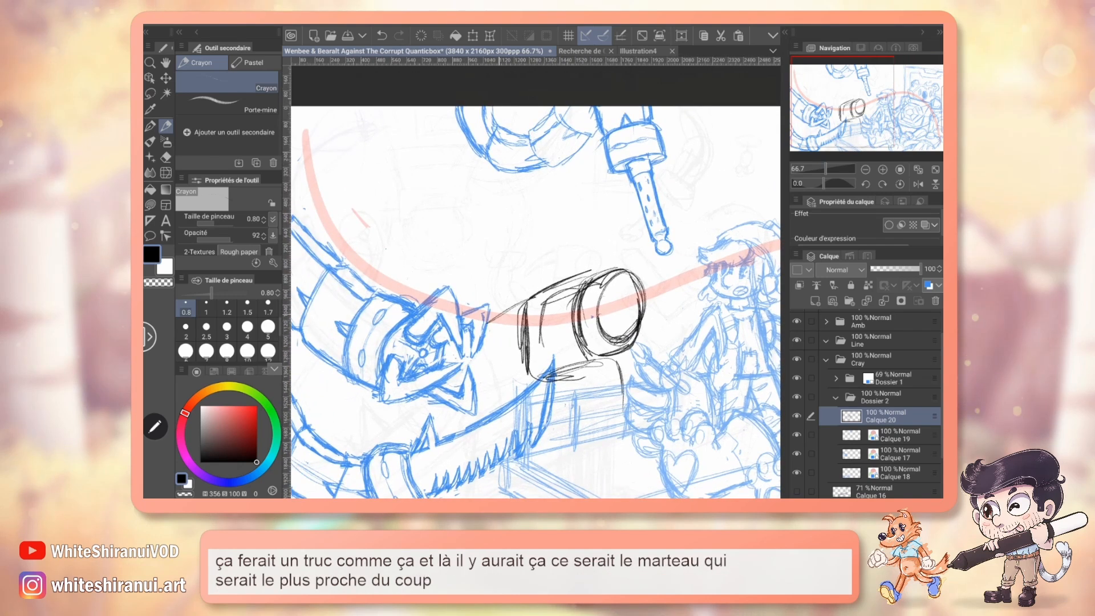
{"action": "left_click_drag", "start_coordinate": [487, 326], "coordinate": [524, 319]}
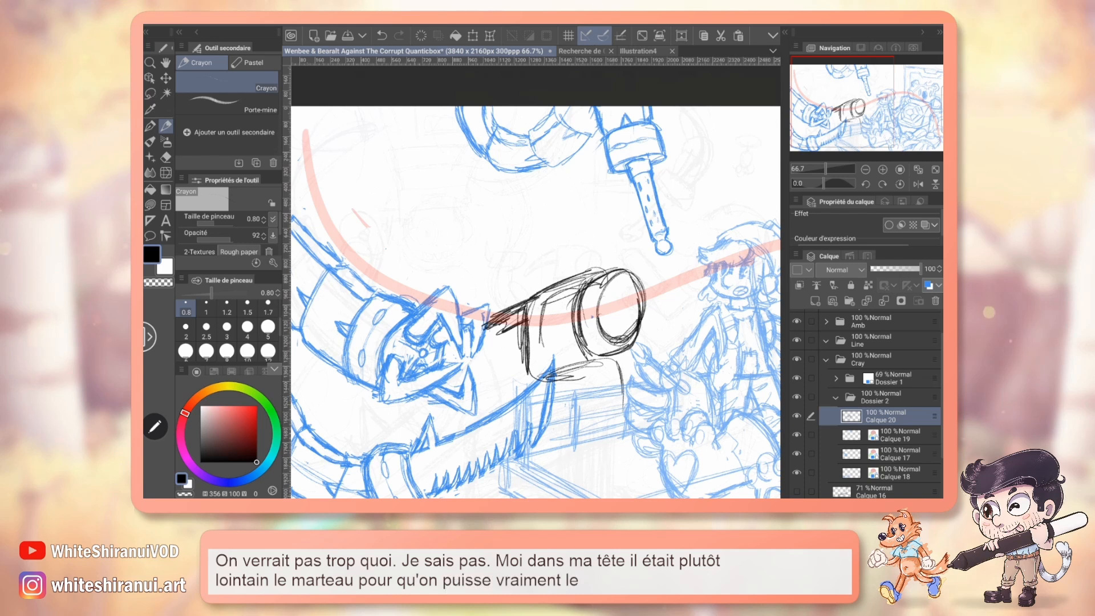
Move the hammer sketch on layer Calque 20 up so that it sits above the red gaze line.
{"action": "left_click_drag", "start_coordinate": [856, 138], "coordinate": [860, 148]}
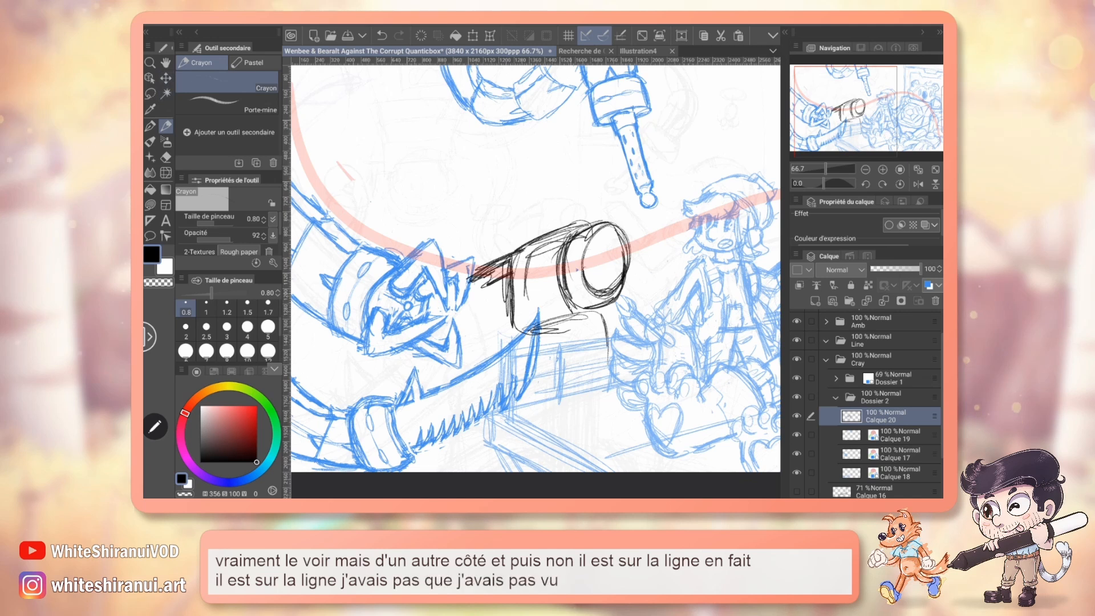
{"action": "key", "text": "w"}
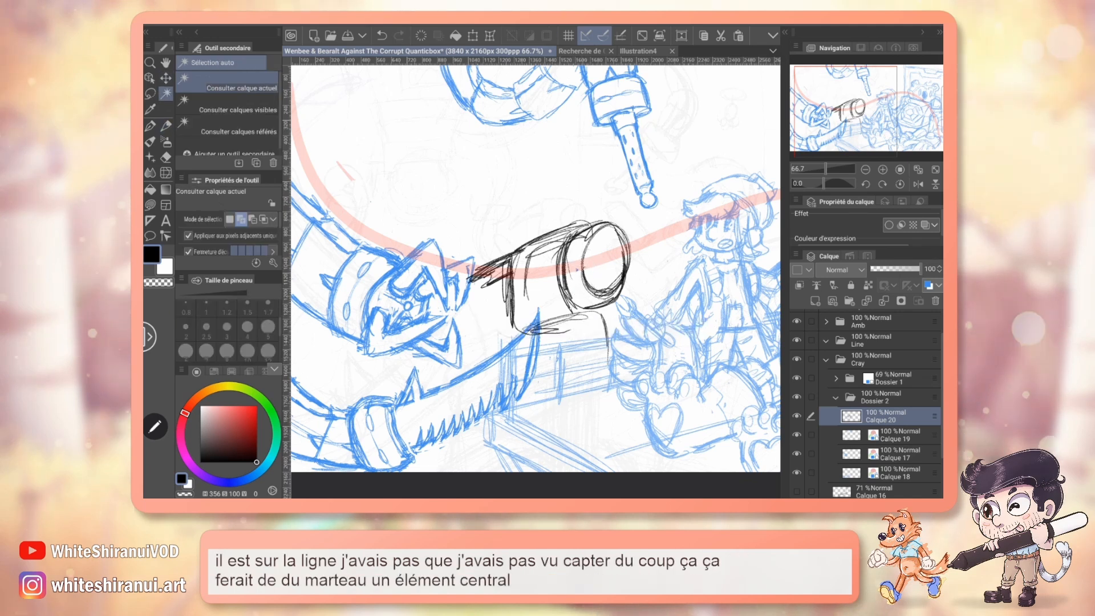
{"action": "key", "text": "k"}
{"action": "mouse_move", "coordinate": [577, 269]}
{"action": "left_mouse_down"}
{"action": "mouse_move", "coordinate": [555, 193]}
{"action": "mouse_move", "coordinate": [563, 201]}
{"action": "left_mouse_up"}
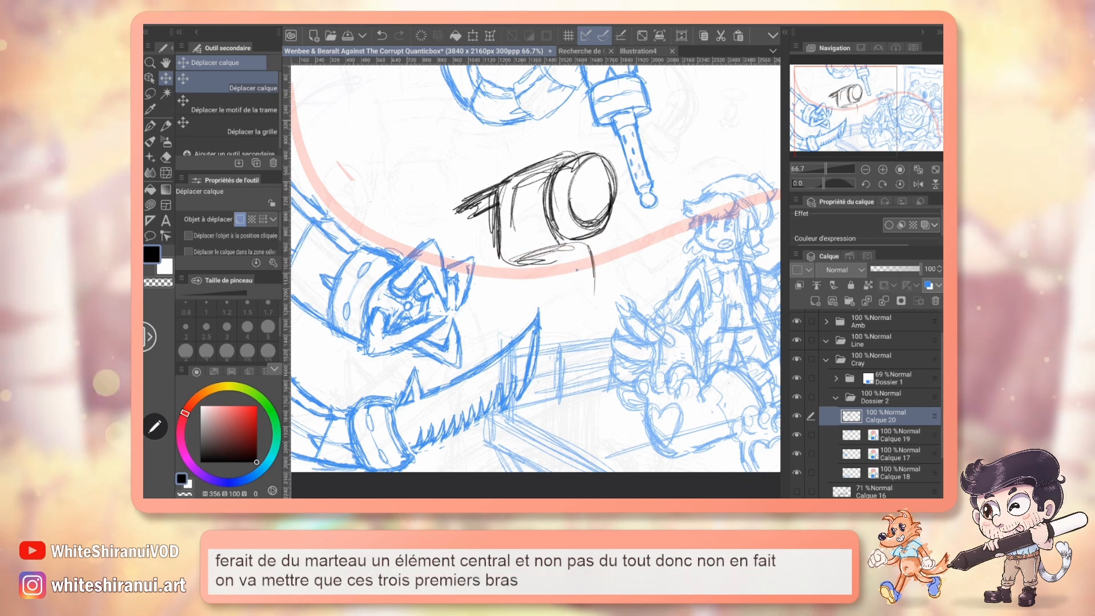
{"action": "left_click_drag", "start_coordinate": [577, 269], "coordinate": [581, 320]}
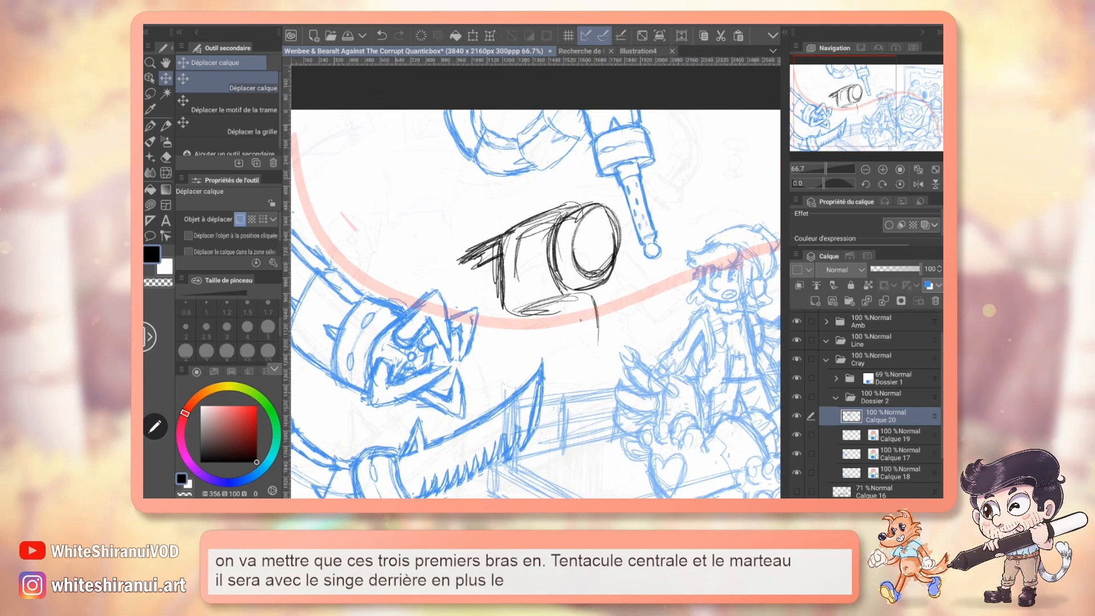
Check which tentacle carries the hammer in the character design document and return to the illustration.
{"action": "left_click", "coordinate": [581, 51]}
{"action": "mouse_move", "coordinate": [843, 131]}
{"action": "left_mouse_down"}
{"action": "mouse_move", "coordinate": [846, 108]}
{"action": "mouse_move", "coordinate": [843, 123]}
{"action": "left_mouse_up"}
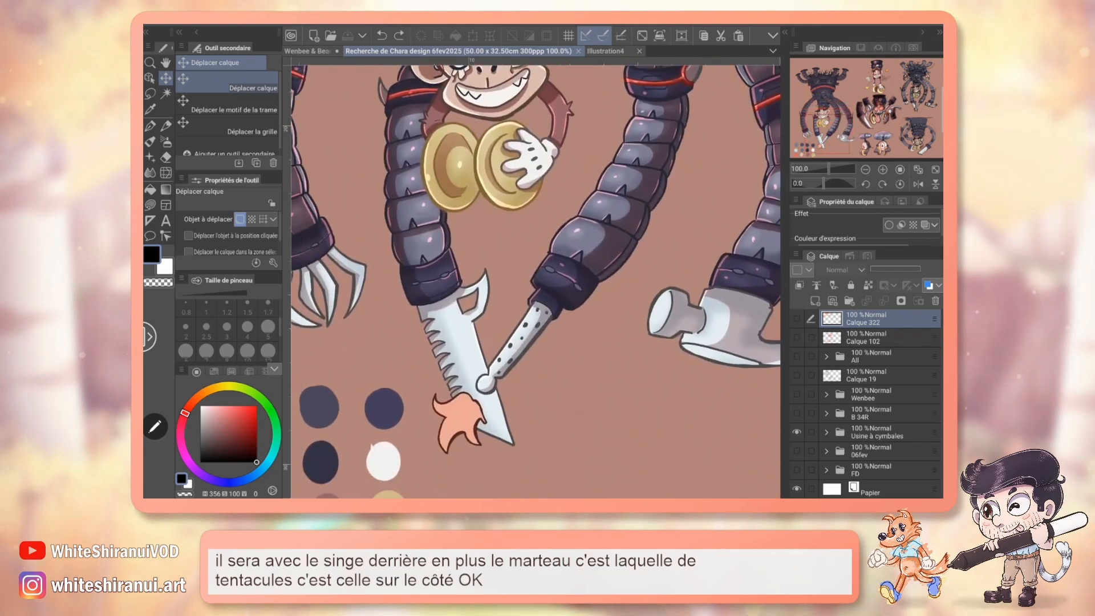
{"action": "left_click", "coordinate": [308, 51]}
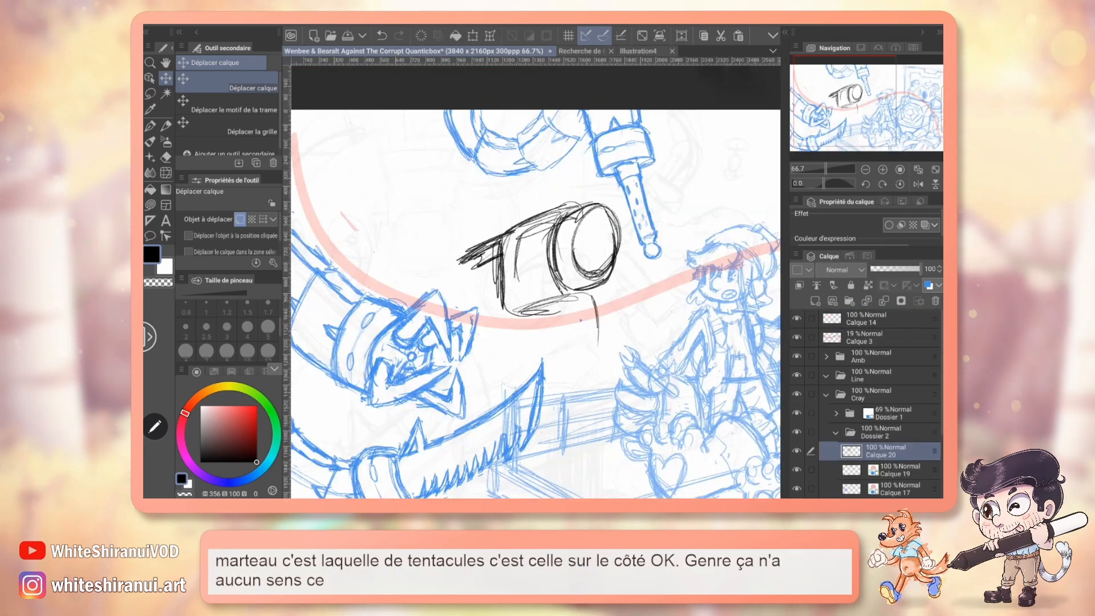
Delete the hammer sketch layer Calque 20.
{"action": "left_click_drag", "start_coordinate": [373, 495], "coordinate": [505, 433]}
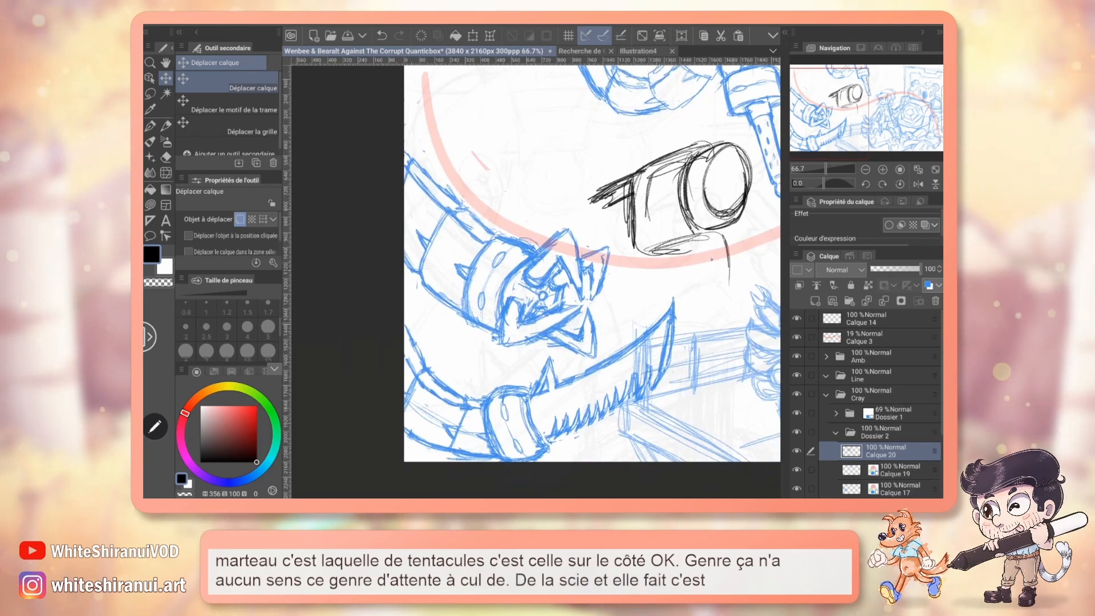
{"action": "left_click_drag", "start_coordinate": [852, 121], "coordinate": [879, 115]}
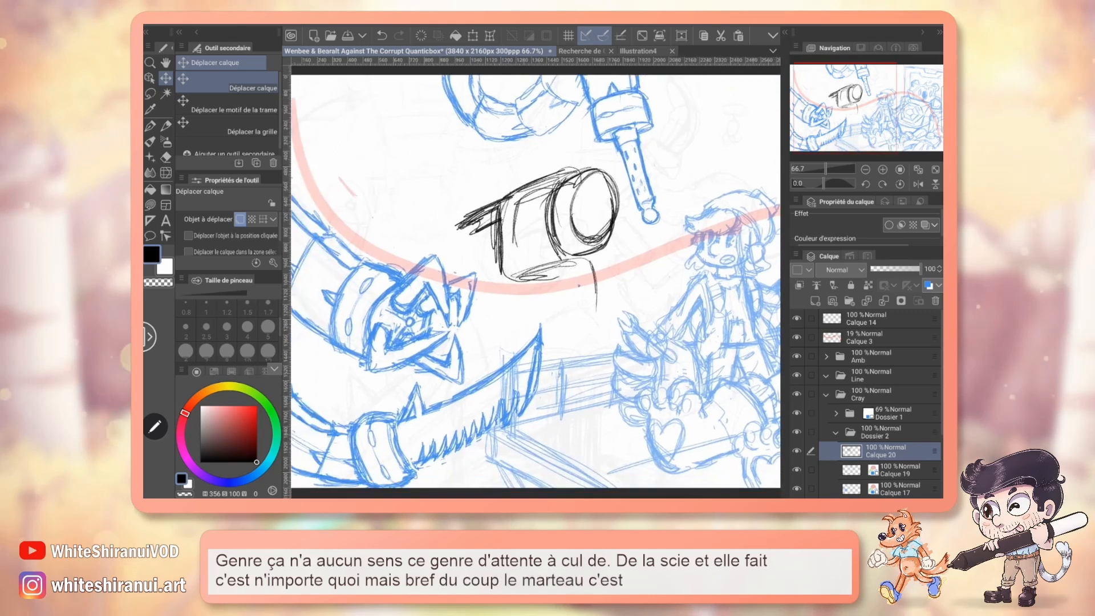
{"action": "left_click", "coordinate": [936, 300]}
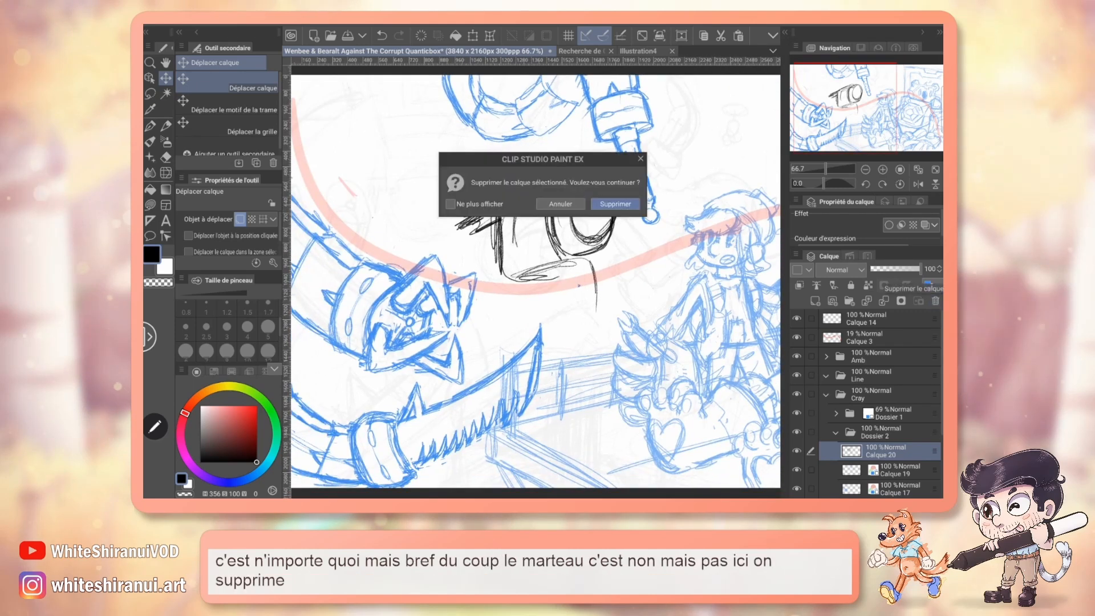
{"action": "key", "text": "Return"}
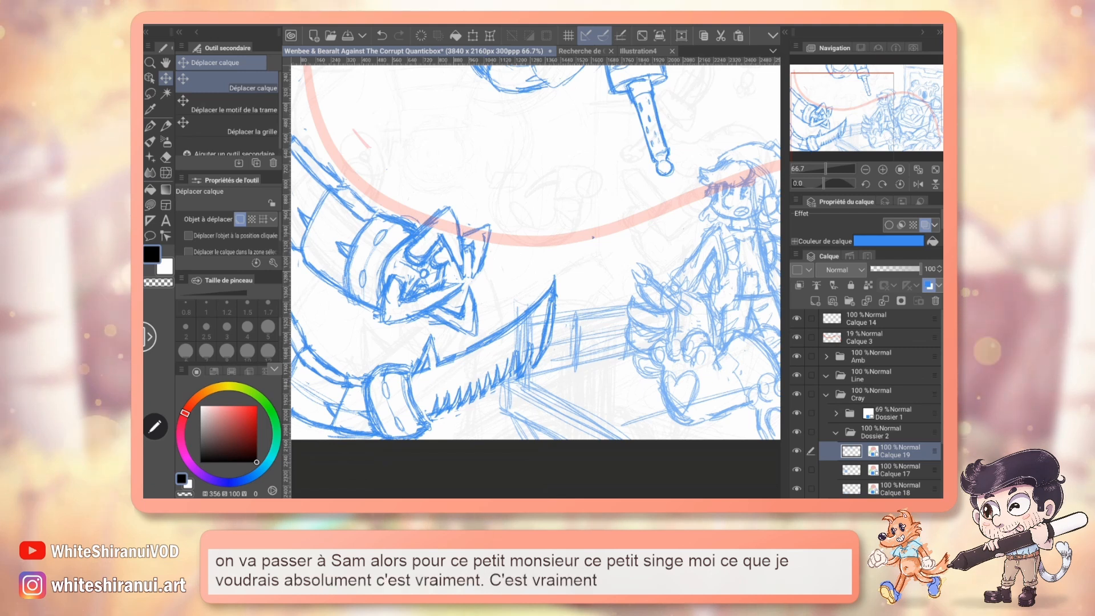
Examine the grimacing cymbal monkey sketch in the character design document with the view mirrored horizontally.
{"action": "left_click", "coordinate": [581, 51]}
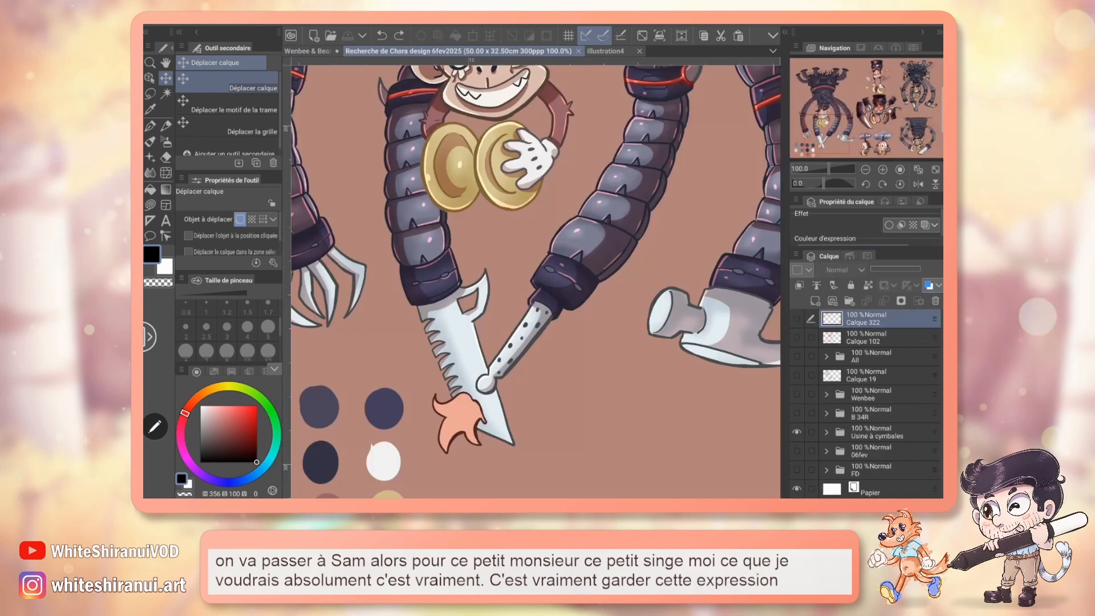
{"action": "left_click_drag", "start_coordinate": [843, 129], "coordinate": [900, 111]}
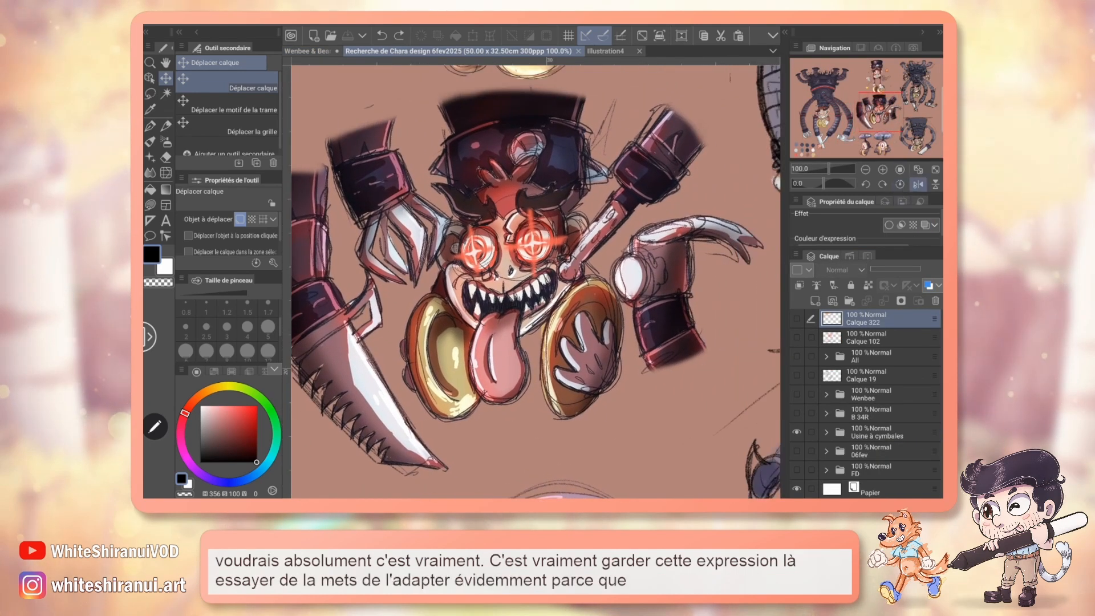
{"action": "left_click", "coordinate": [918, 183]}
{"action": "mouse_move", "coordinate": [536, 279]}
{"action": "left_mouse_down"}
{"action": "mouse_move", "coordinate": [644, 260]}
{"action": "mouse_move", "coordinate": [536, 274]}
{"action": "left_mouse_up"}
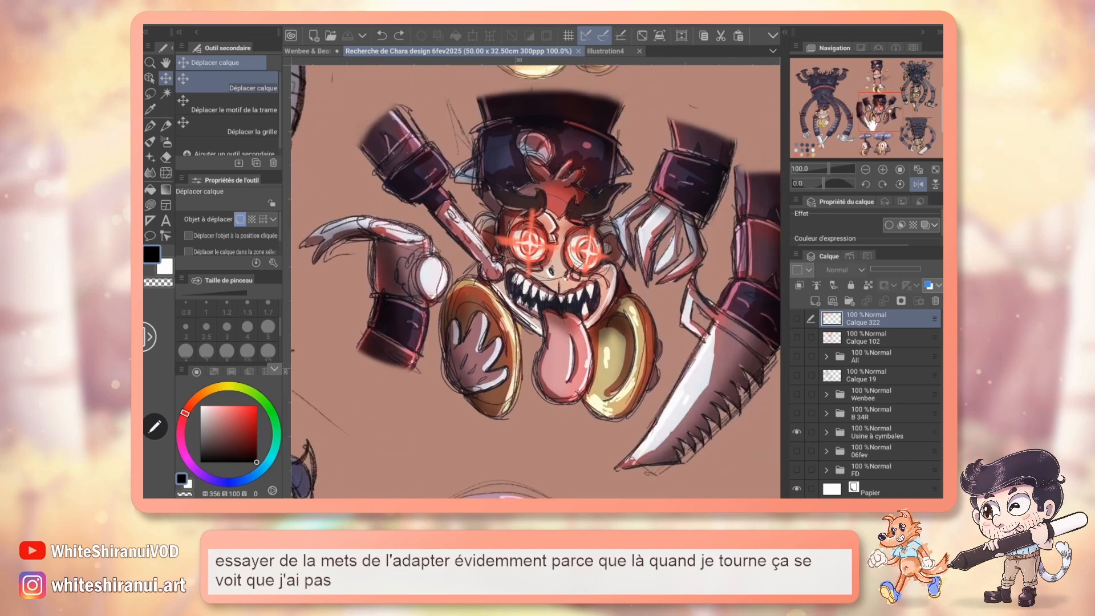
{"action": "left_click", "coordinate": [901, 184]}
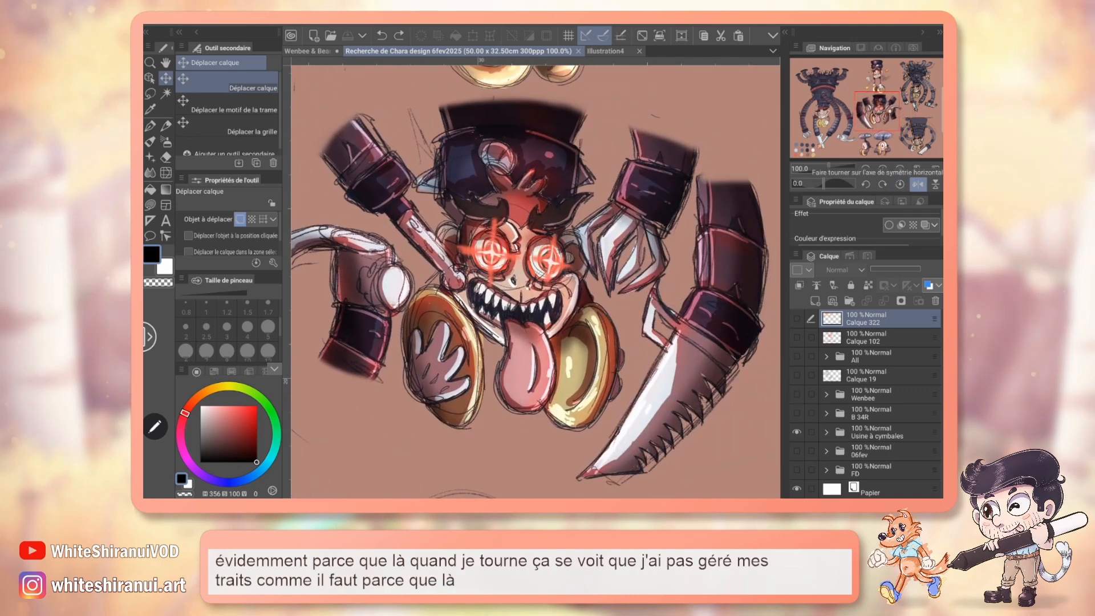
Show layer Calque 322, circle the area between the monkey's mouth and cymbal with a red Plume G pen, and undo the circle.
{"action": "key", "text": "p"}
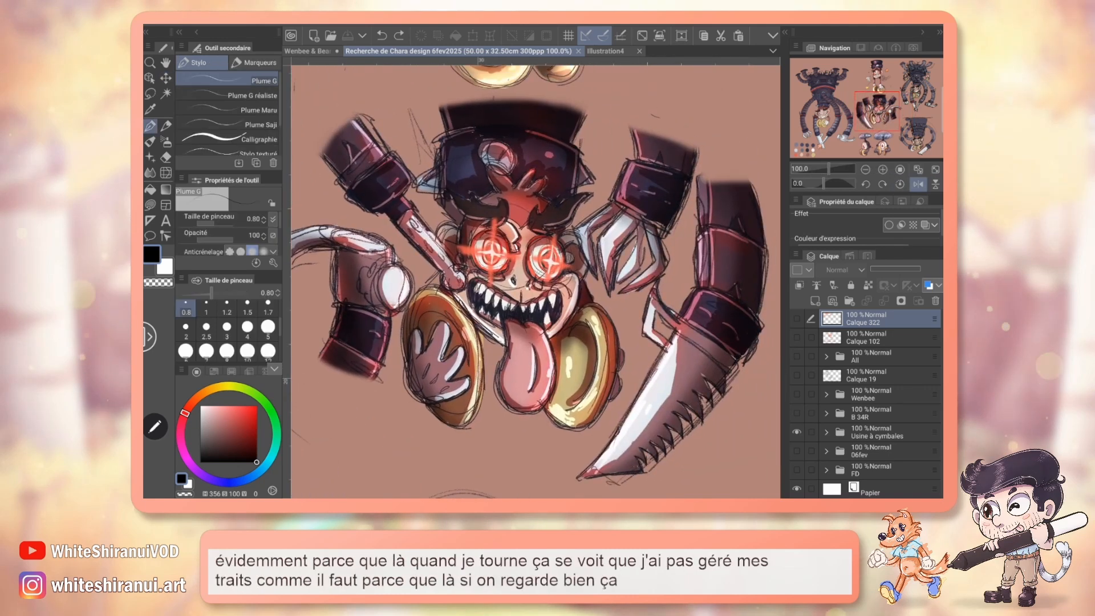
{"action": "left_click", "coordinate": [257, 406]}
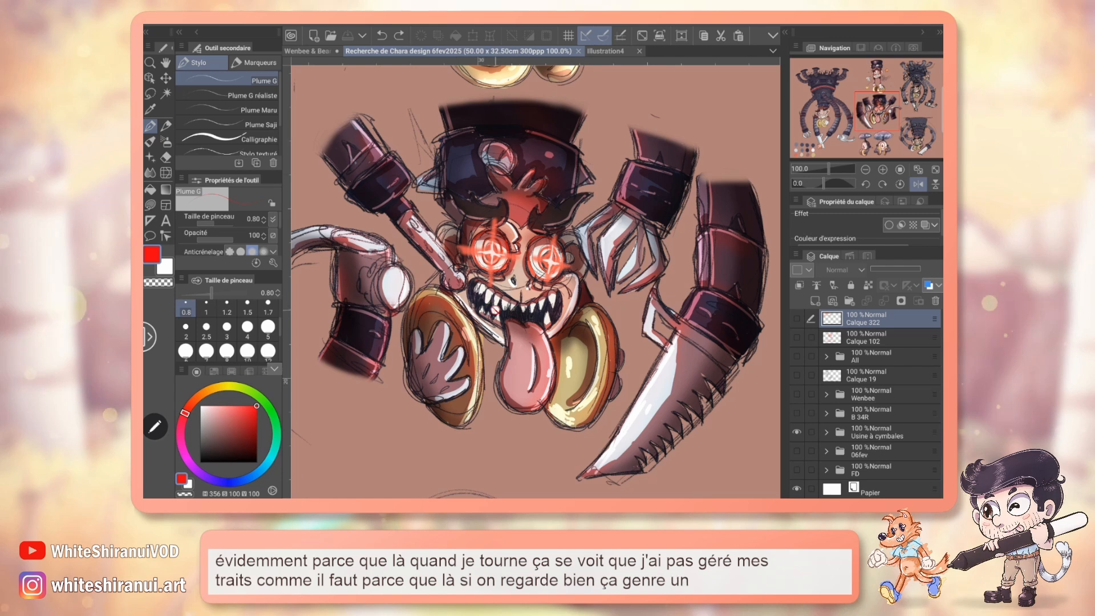
{"action": "left_click", "coordinate": [797, 318]}
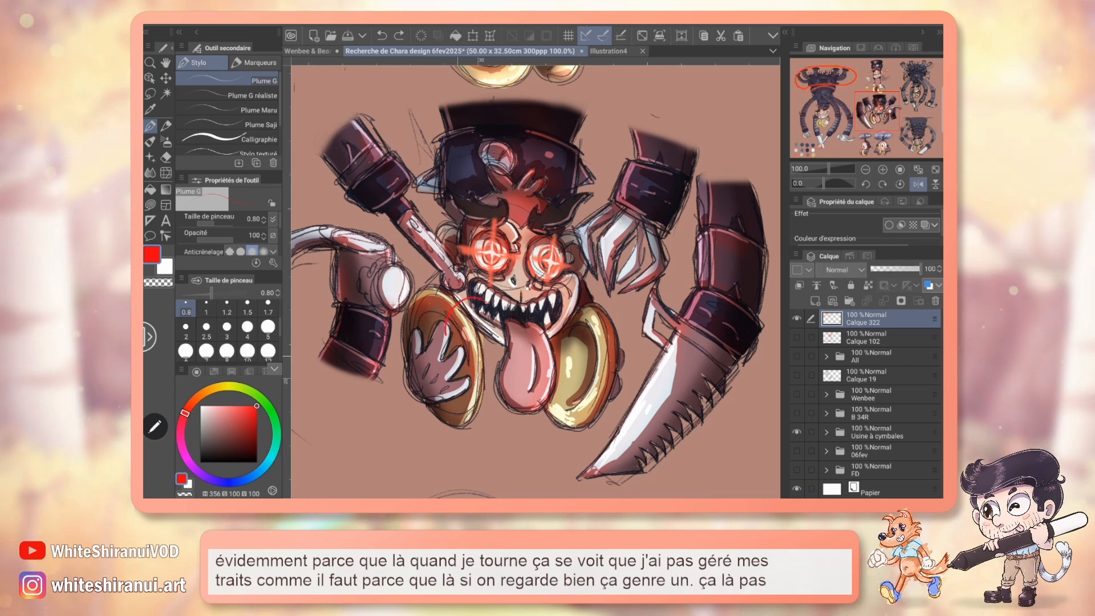
{"action": "left_click_drag", "start_coordinate": [495, 302], "coordinate": [458, 347]}
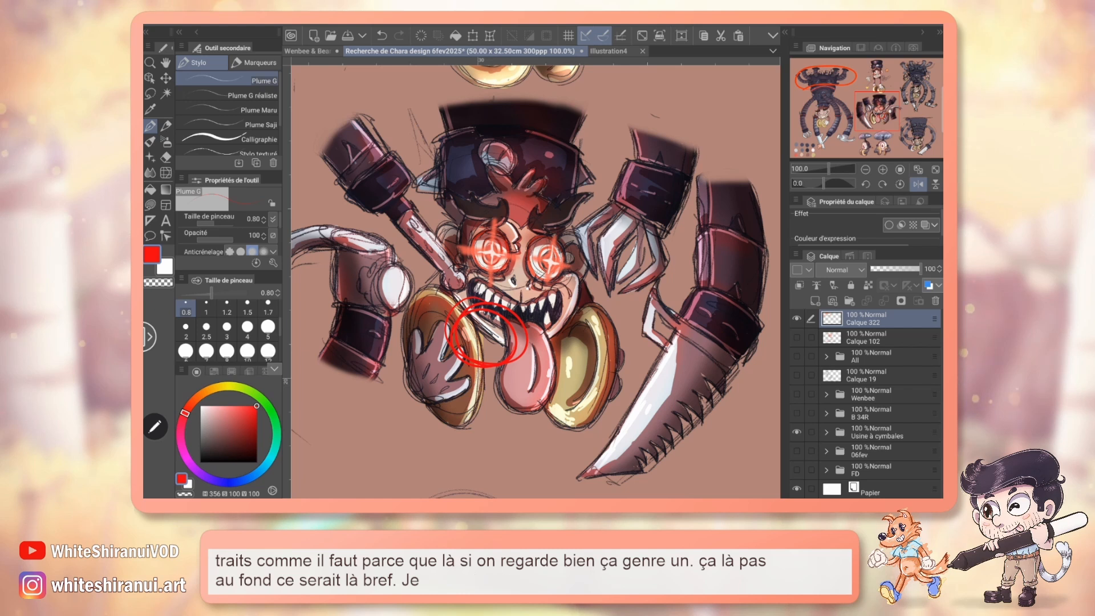
{"action": "key", "text": "ctrl+z"}
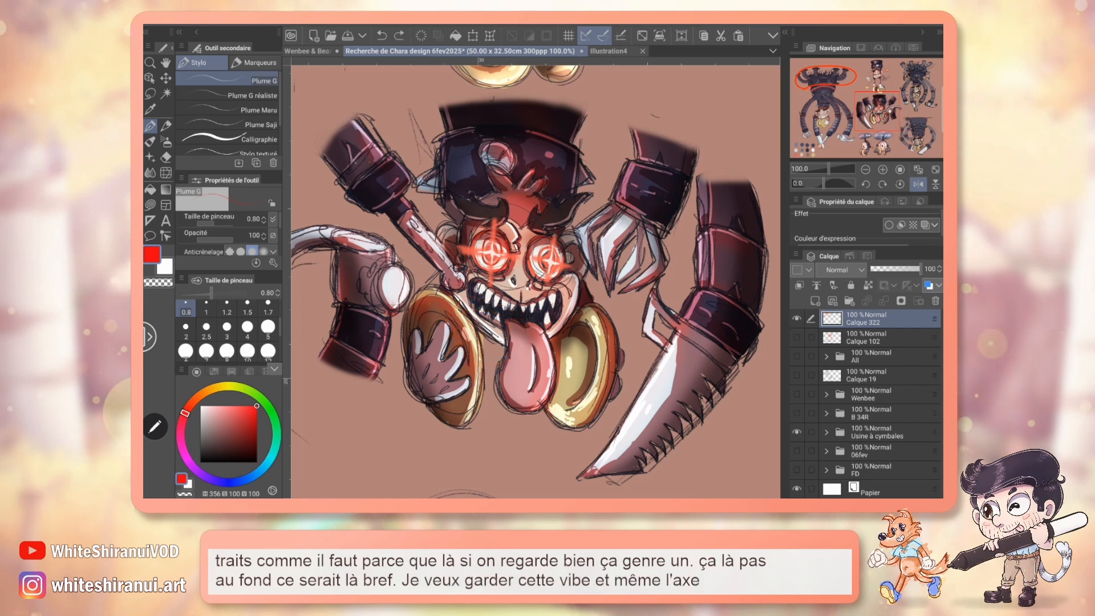
Draw a red vertical axis line down the middle of the monkey's face and undo the second guide stroke.
{"action": "left_click_drag", "start_coordinate": [524, 219], "coordinate": [516, 327]}
{"action": "mouse_move", "coordinate": [478, 250]}
{"action": "left_mouse_down"}
{"action": "mouse_move", "coordinate": [569, 254]}
{"action": "mouse_move", "coordinate": [505, 354]}
{"action": "left_mouse_up"}
{"action": "key", "text": "ctrl+z"}
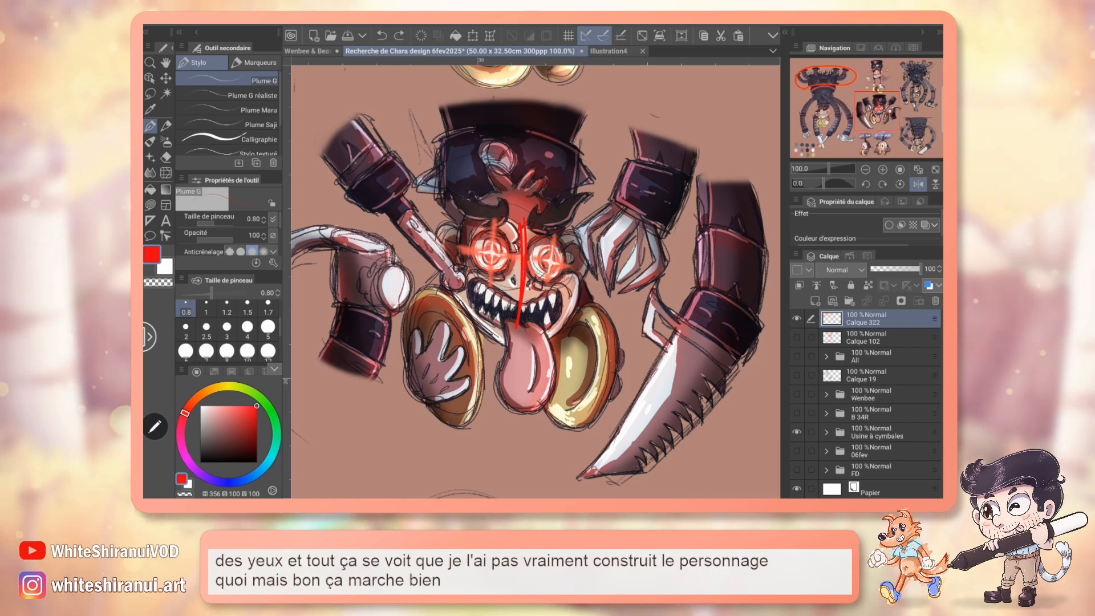
Undo the red axis line on the monkey's face and return the view to its unmirrored orientation.
{"action": "key", "text": "ctrl+z"}
{"action": "left_click", "coordinate": [919, 184]}
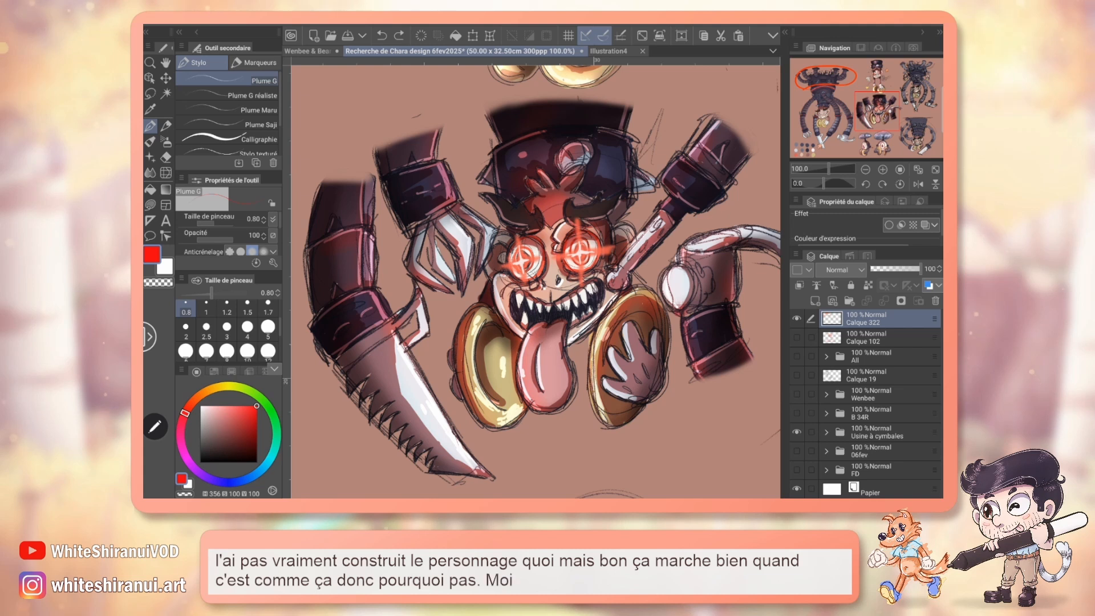
Try a large red circle around the monkey's face, tongue and inner cymbals, and undo it.
{"action": "left_click_drag", "start_coordinate": [534, 194], "coordinate": [456, 356]}
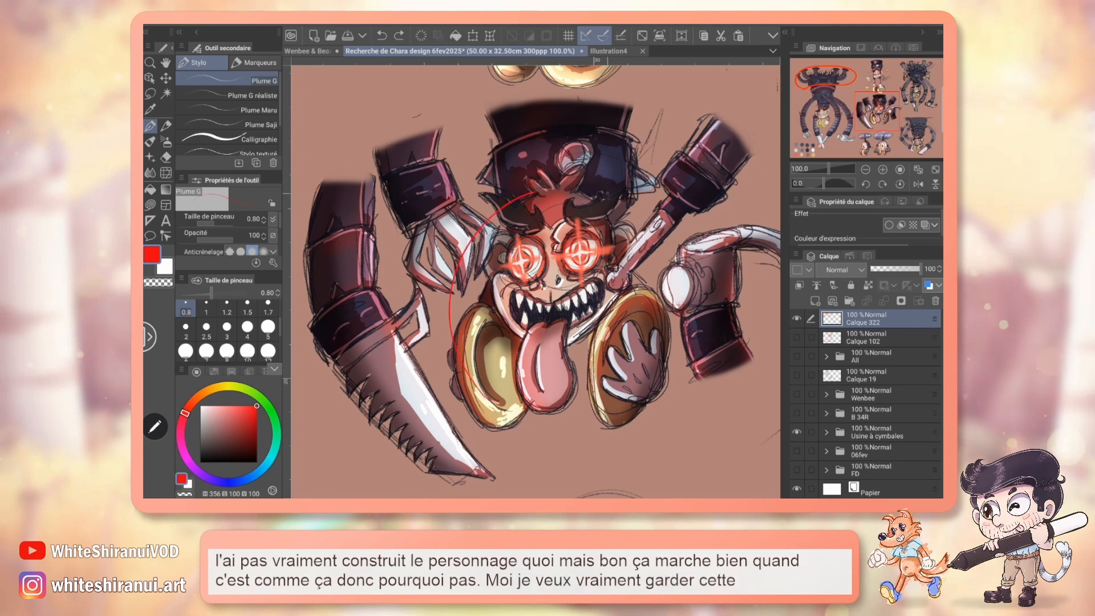
{"action": "left_click_drag", "start_coordinate": [608, 194], "coordinate": [533, 192]}
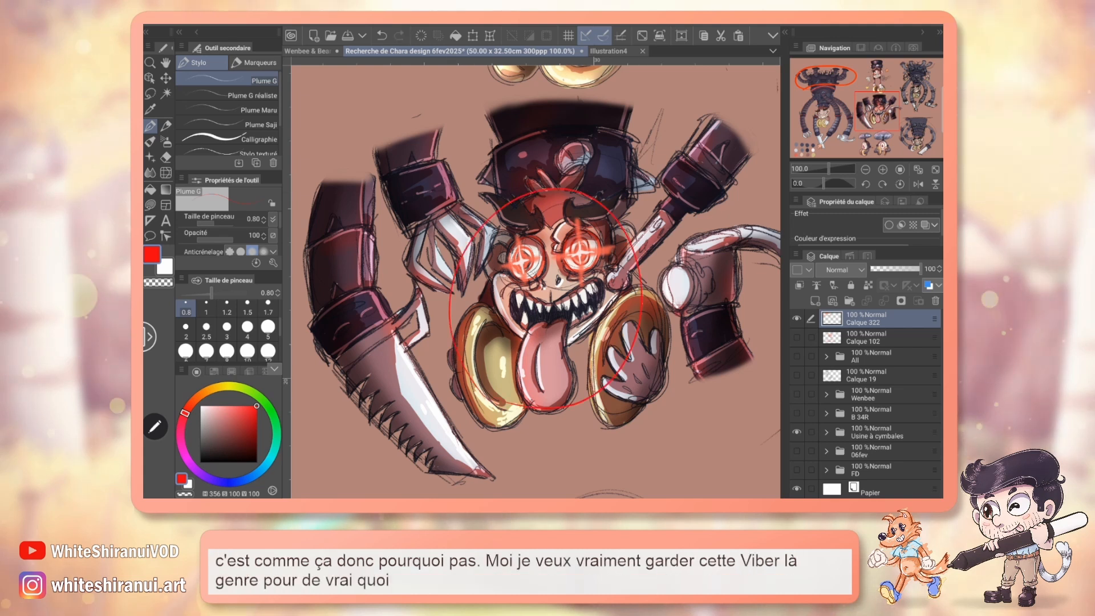
{"action": "key", "text": "ctrl+z"}
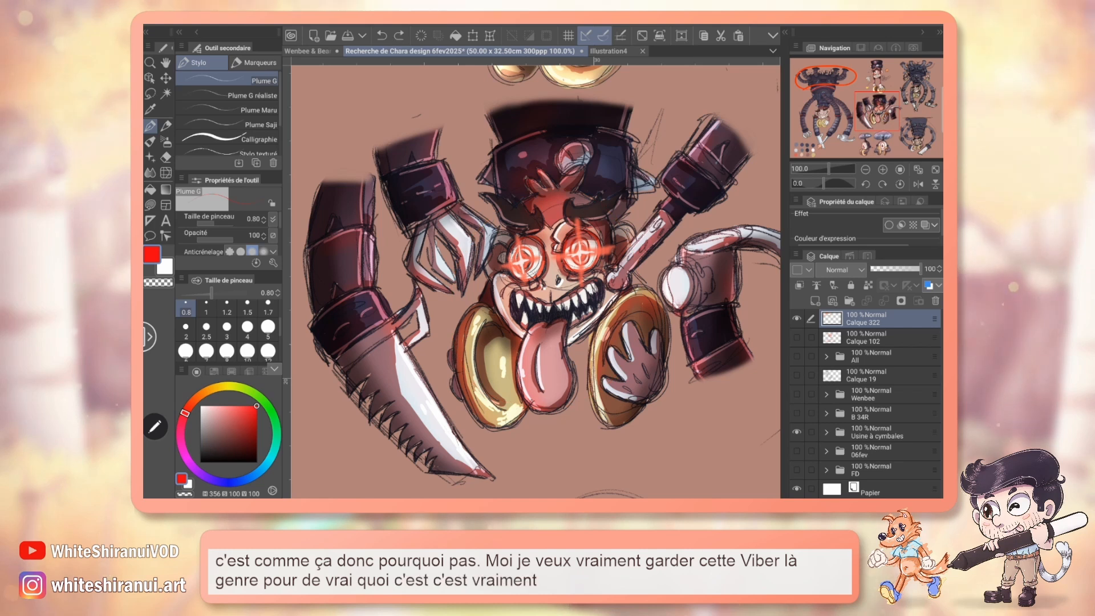
Switch to the Wenbee & Bearalt illustration, collapse Dossier 2 and add a new layer folder above Calque 16.
{"action": "left_click", "coordinate": [299, 52]}
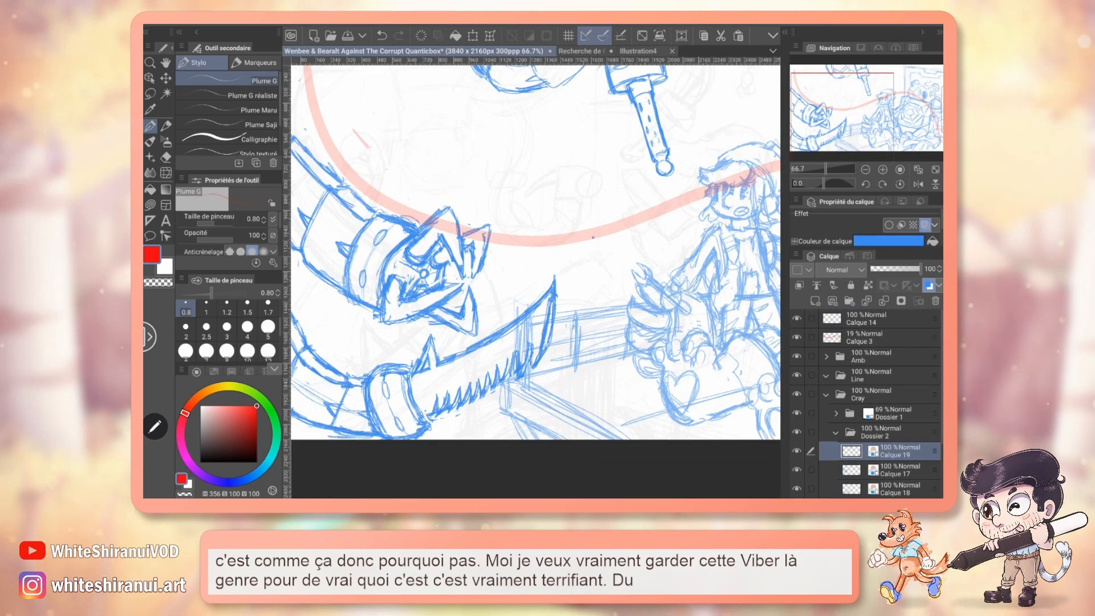
{"action": "left_click", "coordinate": [835, 433]}
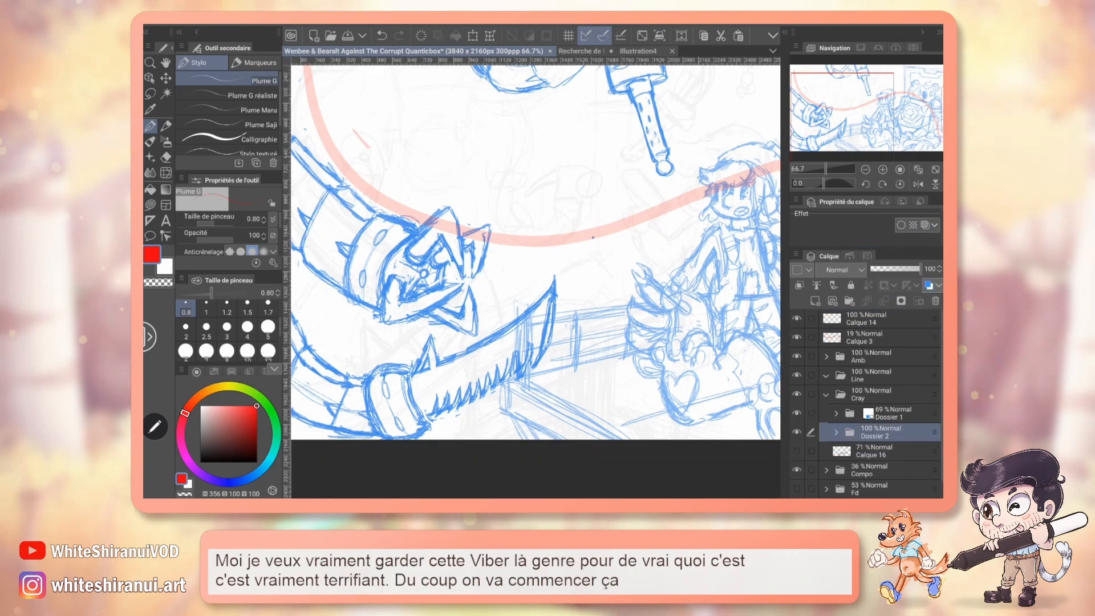
{"action": "left_click", "coordinate": [849, 300]}
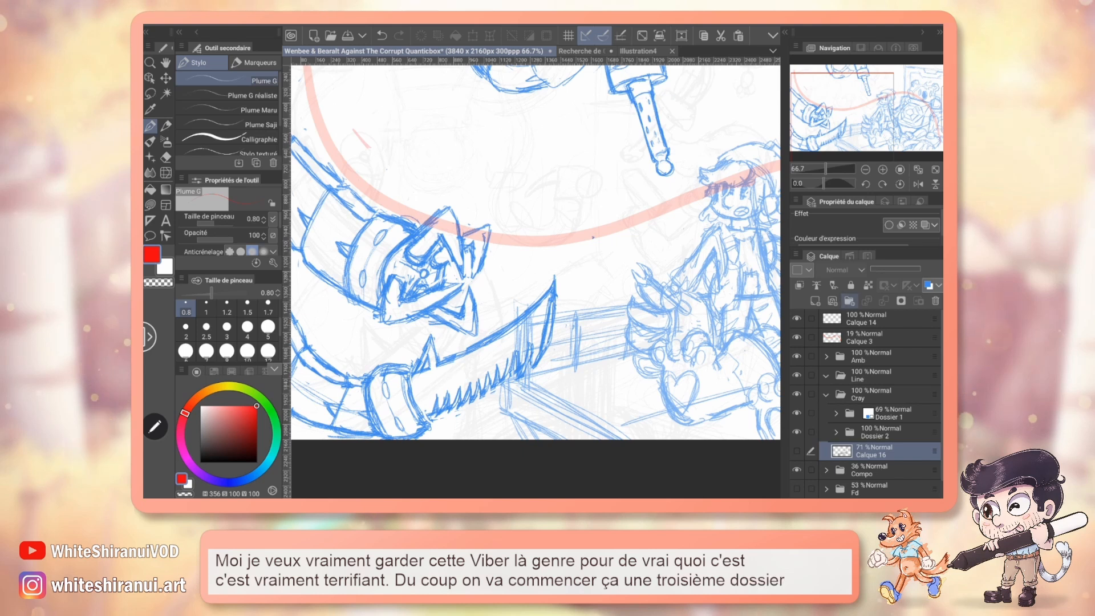
Add a raster layer inside Dossier 3 and sketch a small black pencil oval for the monkey's head above the claw tentacle.
{"action": "left_click_drag", "start_coordinate": [536, 256], "coordinate": [575, 308]}
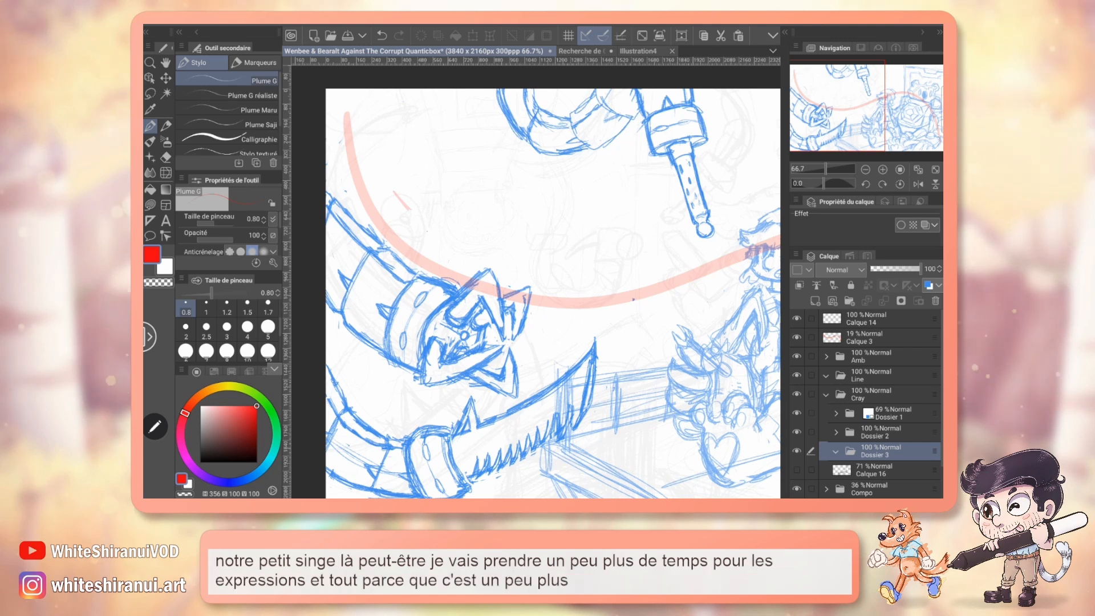
{"action": "left_click_drag", "start_coordinate": [608, 292], "coordinate": [464, 295]}
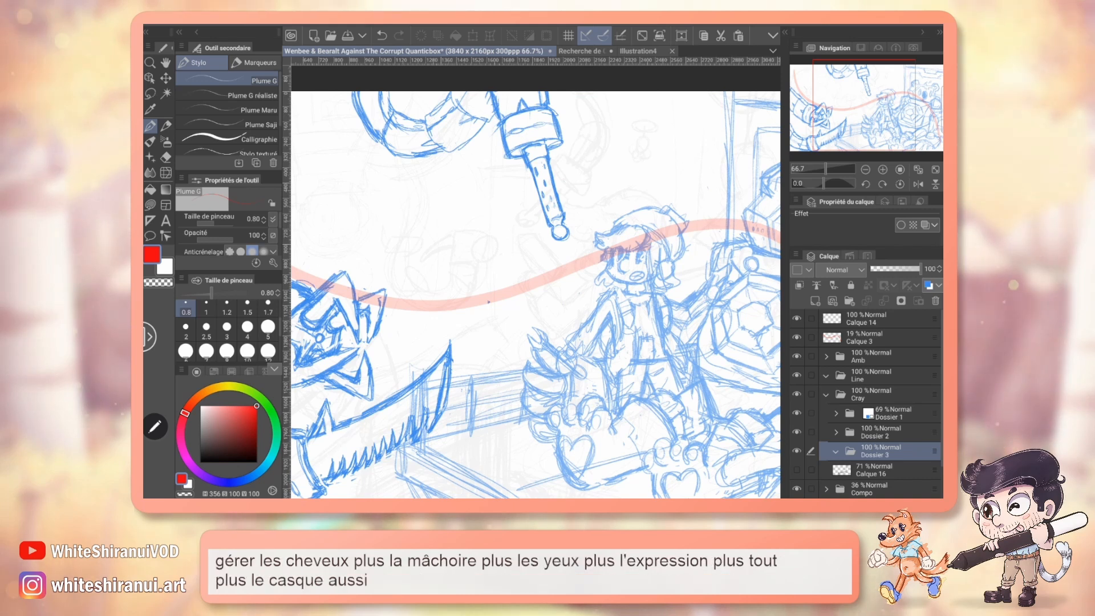
{"action": "left_click_drag", "start_coordinate": [491, 285], "coordinate": [662, 305]}
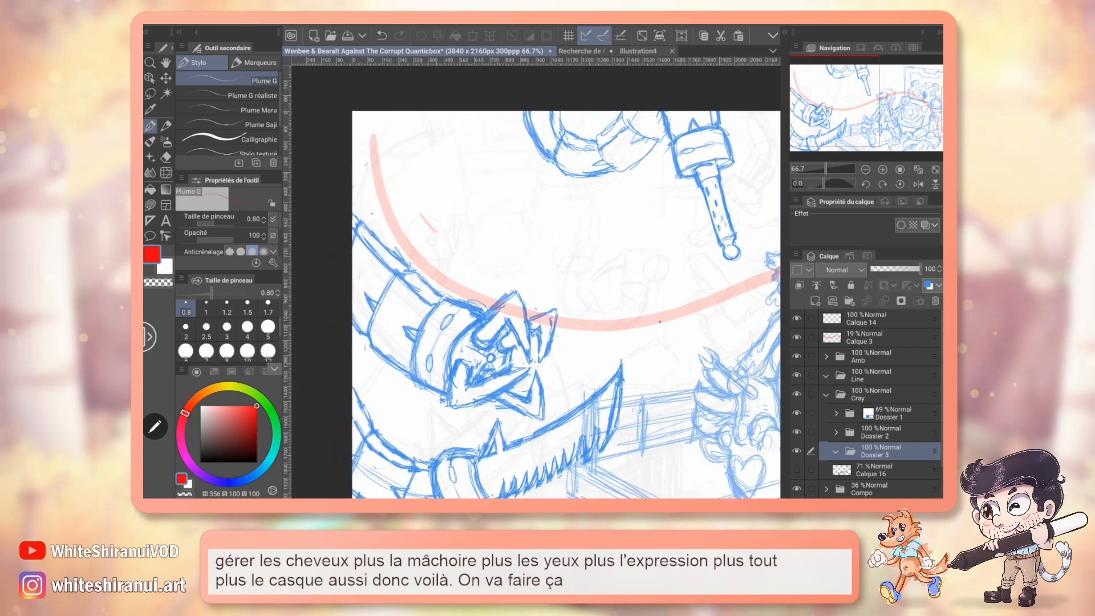
{"action": "key", "text": "p"}
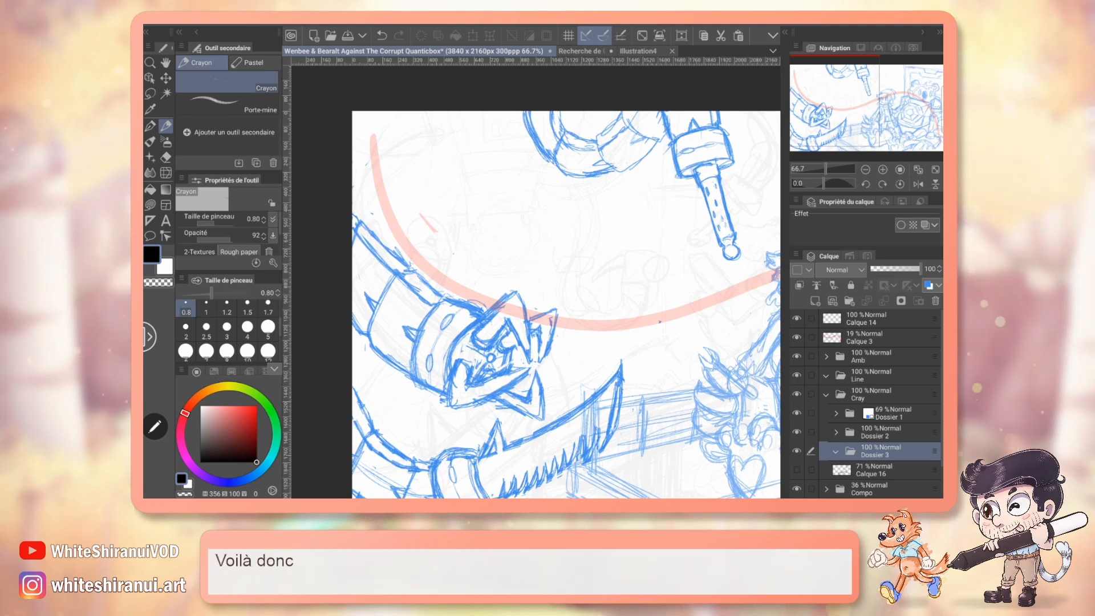
{"action": "left_click", "coordinate": [799, 285]}
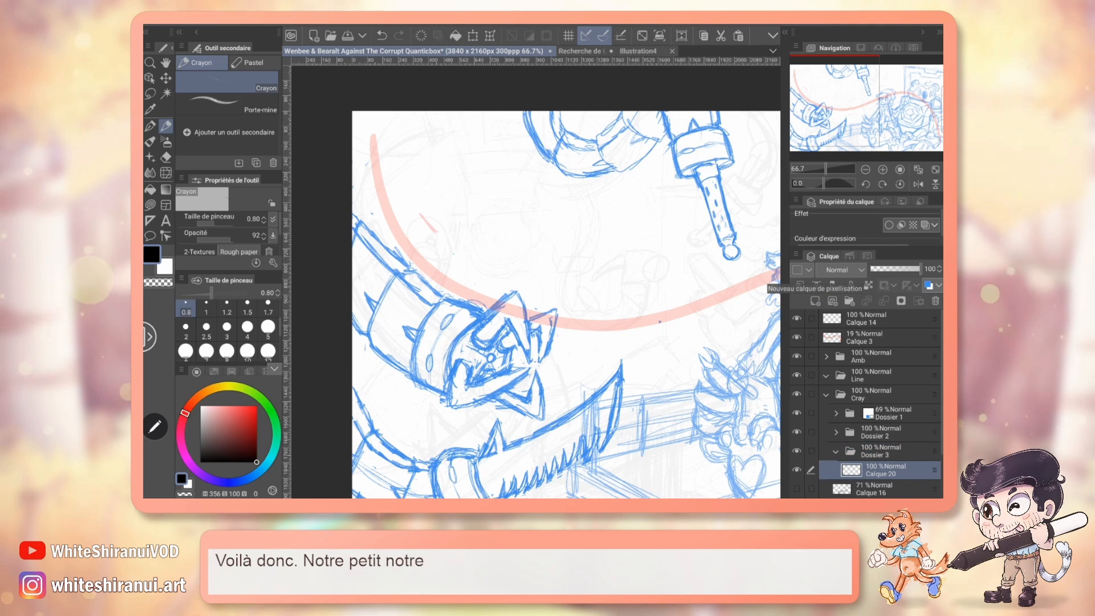
{"action": "left_click_drag", "start_coordinate": [500, 250], "coordinate": [506, 253]}
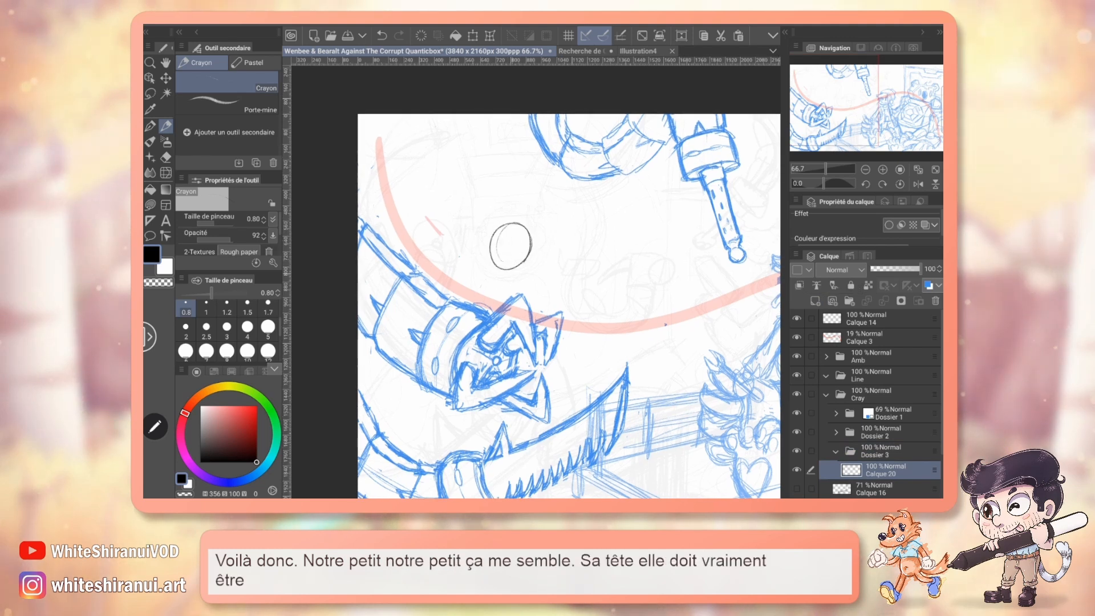
{"action": "left_click_drag", "start_coordinate": [512, 218], "coordinate": [503, 269]}
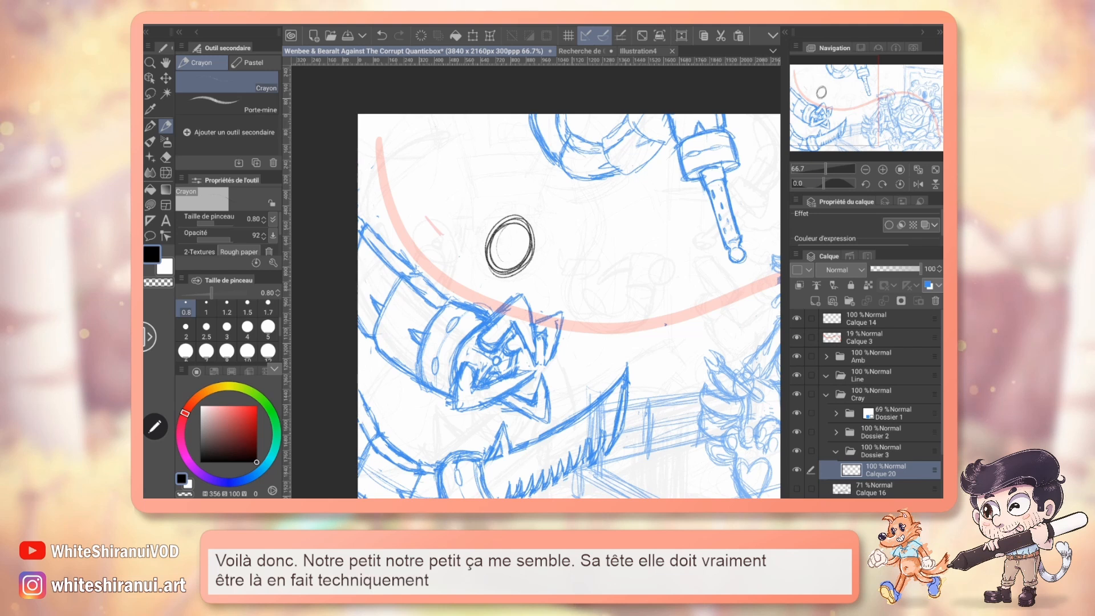
Expand Dossier 2 and toggle the visibility of its tentacle layers to identify which sketch each one holds.
{"action": "left_click", "coordinate": [881, 432]}
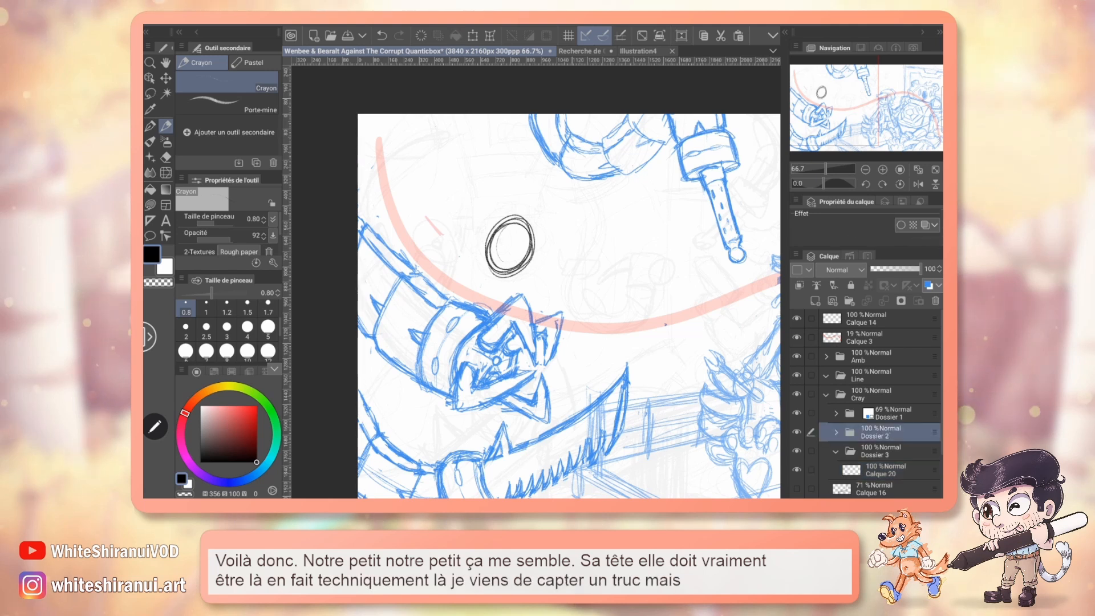
{"action": "left_click", "coordinate": [836, 432]}
{"action": "scroll", "coordinate": [881, 411], "scroll_direction": "down", "scroll_amount": 2}
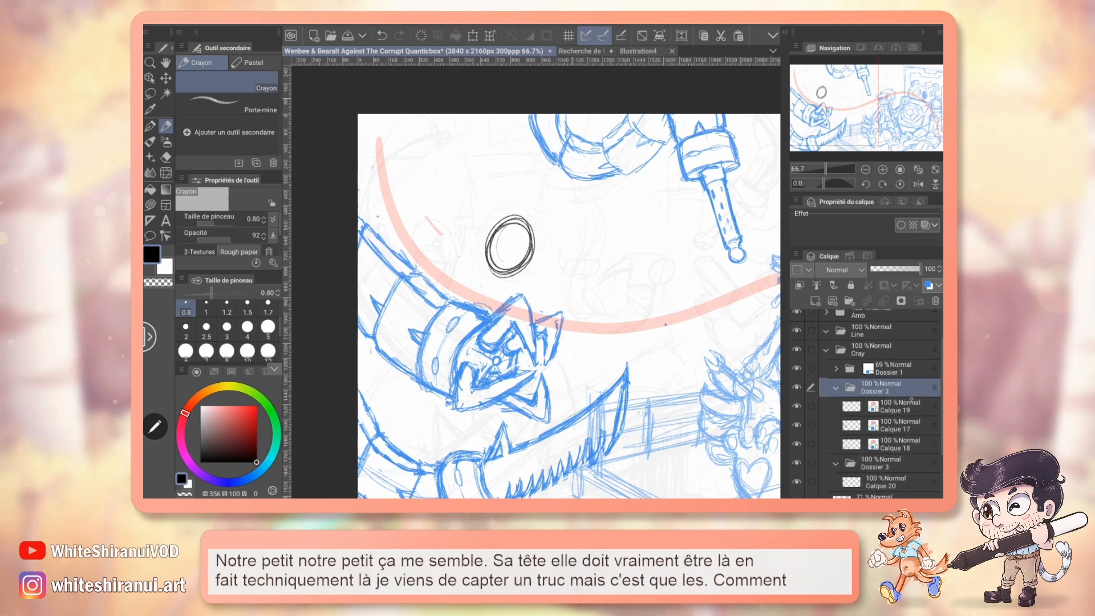
{"action": "left_click", "coordinate": [797, 398]}
{"action": "left_click", "coordinate": [797, 396]}
{"action": "left_click", "coordinate": [797, 415]}
{"action": "left_click", "coordinate": [796, 435]}
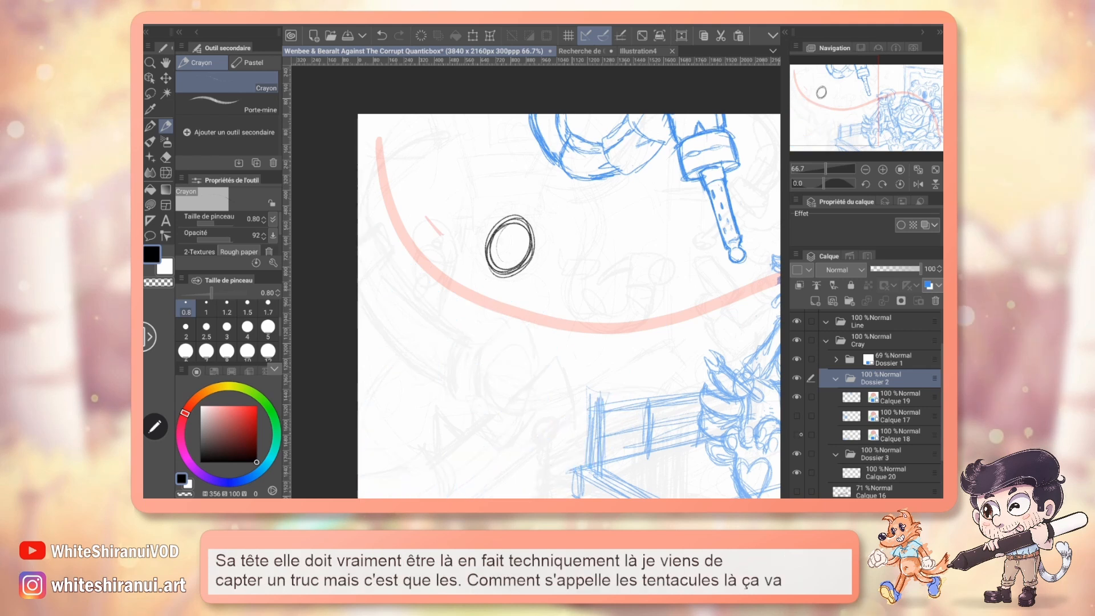
{"action": "left_click", "coordinate": [797, 434]}
{"action": "left_click", "coordinate": [796, 416]}
Try lowering the claw tentacle sketch on Calque 17 with the move layer tool.
{"action": "left_click", "coordinate": [899, 416]}
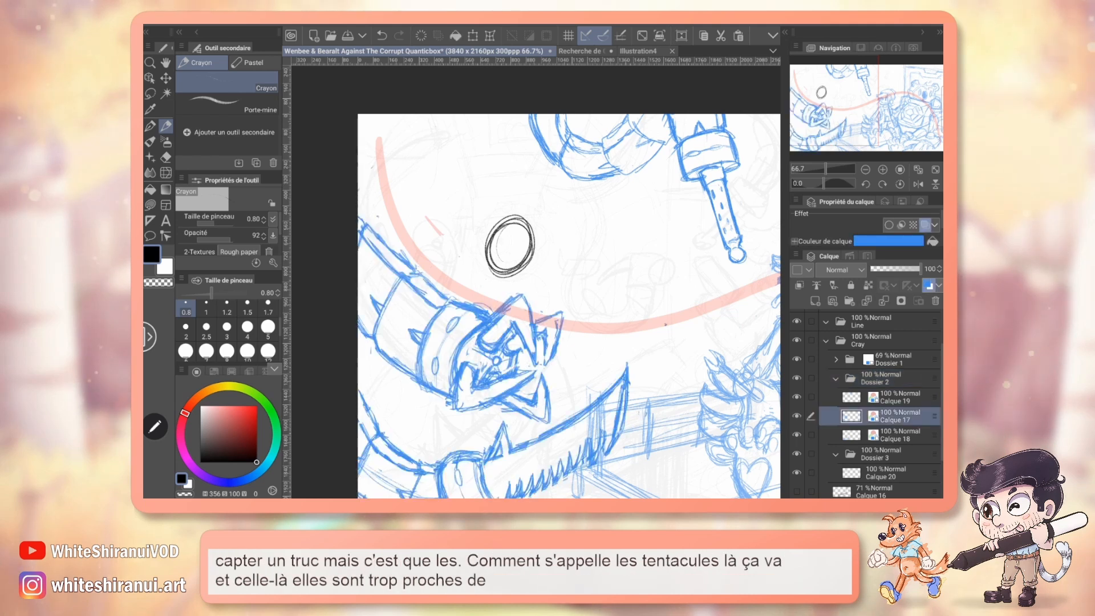
{"action": "key", "text": "k"}
{"action": "mouse_move", "coordinate": [522, 392]}
{"action": "left_mouse_down"}
{"action": "mouse_move", "coordinate": [522, 419]}
{"action": "mouse_move", "coordinate": [539, 418]}
{"action": "left_mouse_up"}
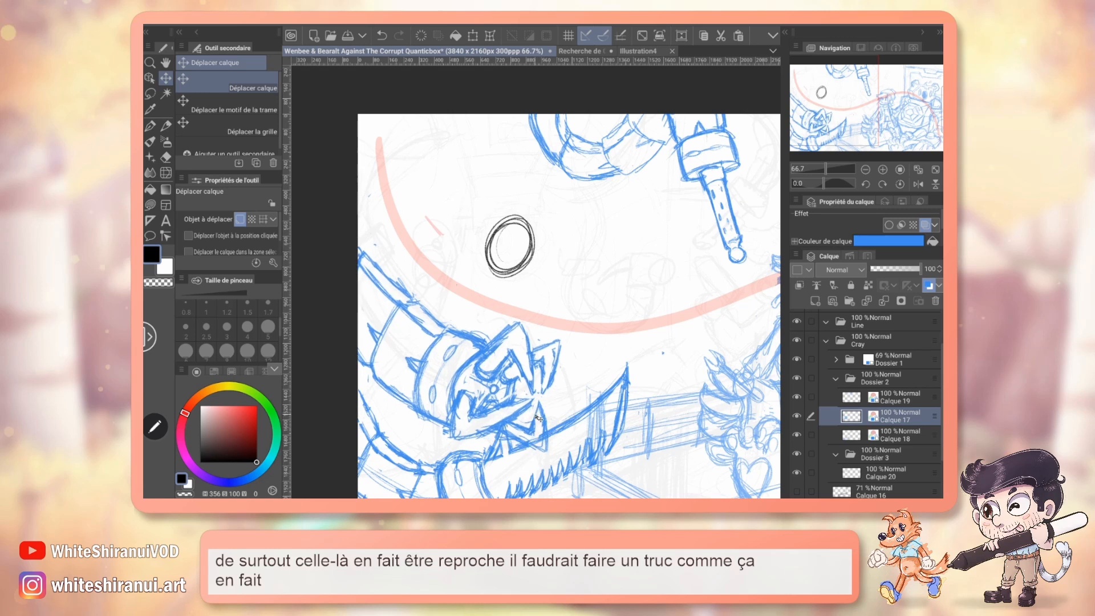
{"action": "scroll", "coordinate": [536, 283], "scroll_direction": "down", "scroll_amount": 1}
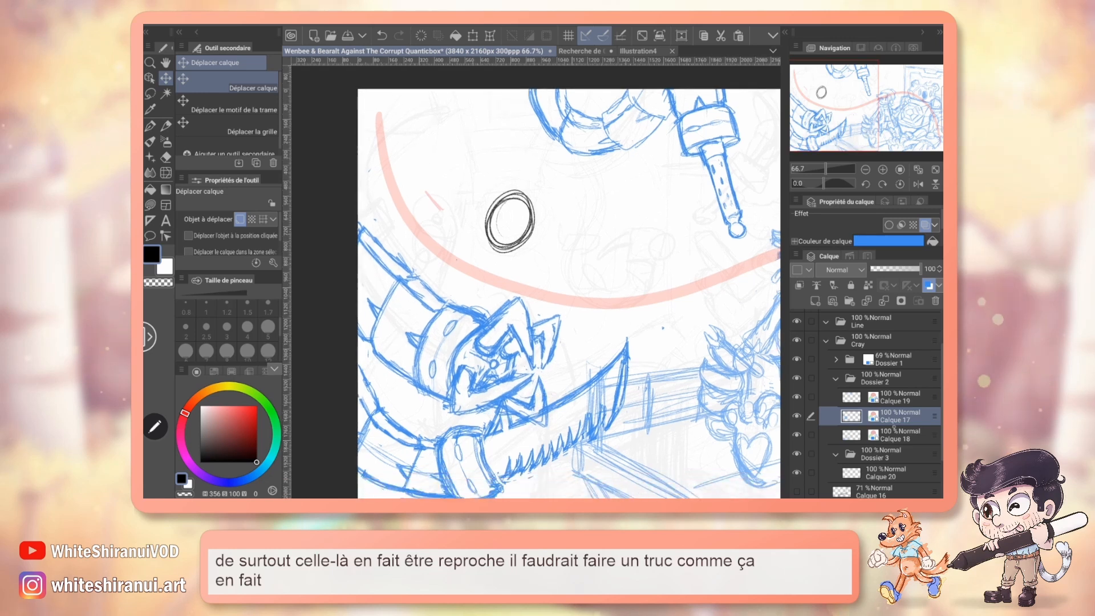
Try lowering and rotating the saw tentacle on Calque 18, and undo the position changes to both tentacles.
{"action": "left_click", "coordinate": [899, 435]}
{"action": "scroll", "coordinate": [536, 283], "scroll_direction": "down", "scroll_amount": 4}
{"action": "left_click_drag", "start_coordinate": [503, 367], "coordinate": [502, 385]}
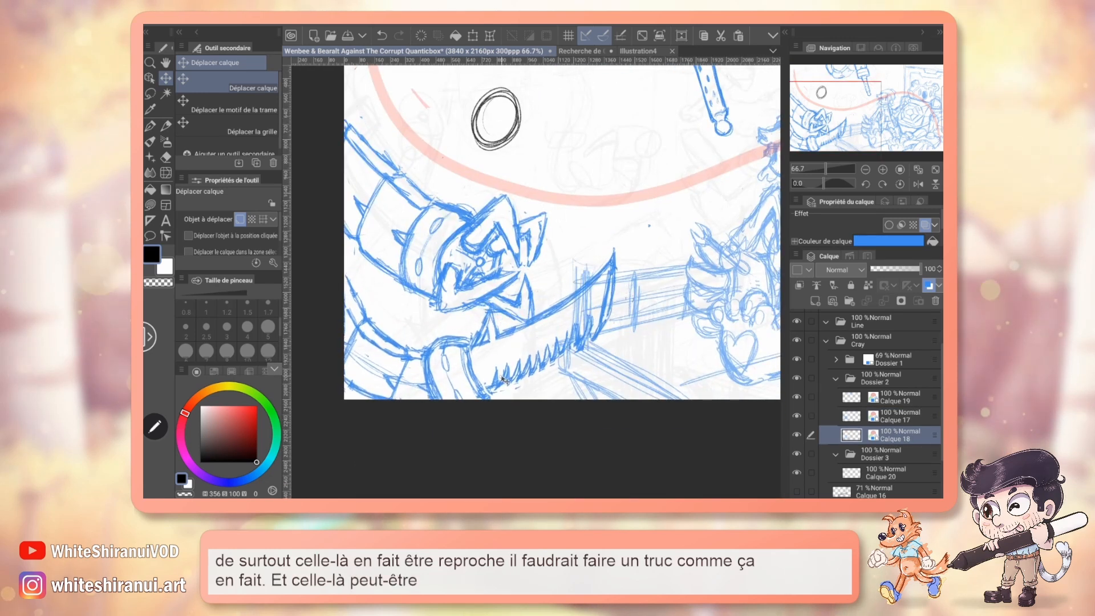
{"action": "key", "text": "ctrl+t"}
{"action": "left_click_drag", "start_coordinate": [675, 219], "coordinate": [659, 194]}
{"action": "mouse_move", "coordinate": [596, 346]}
{"action": "left_mouse_down"}
{"action": "mouse_move", "coordinate": [582, 356]}
{"action": "mouse_move", "coordinate": [591, 362]}
{"action": "mouse_move", "coordinate": [576, 359]}
{"action": "left_mouse_up"}
{"action": "left_click", "coordinate": [453, 445]}
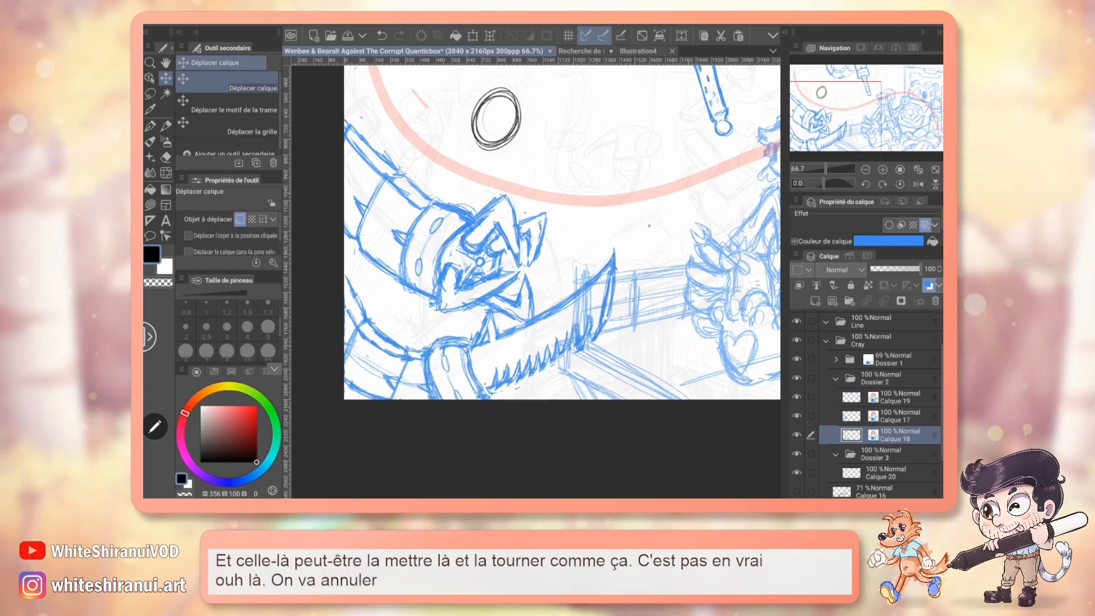
{"action": "key", "text": "ctrl+z"}
{"action": "key", "text": "ctrl+z"}
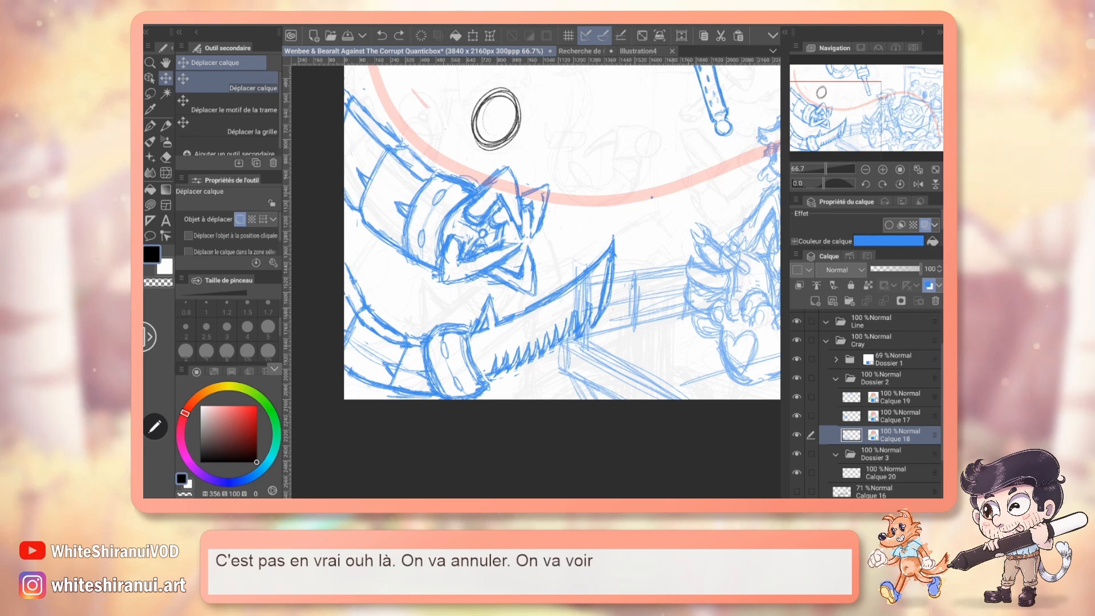
Check the composition against the rule-of-thirds guides on Calque 1 in the Fd folder at 100% opacity, and hide the guides again.
{"action": "left_click_drag", "start_coordinate": [536, 228], "coordinate": [549, 298]}
{"action": "scroll", "coordinate": [894, 429], "scroll_direction": "down", "scroll_amount": 3}
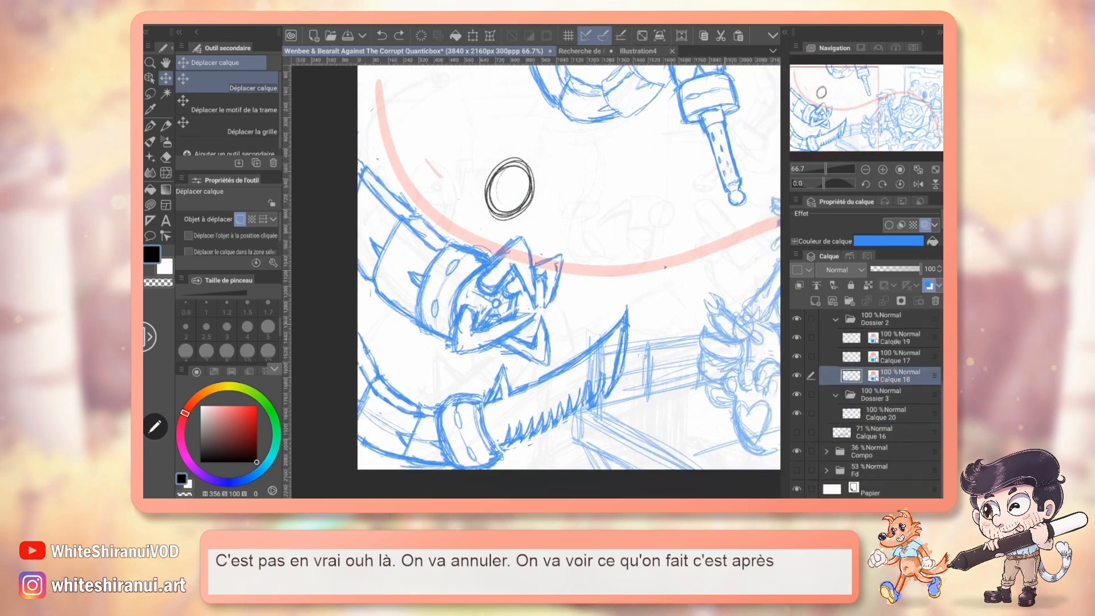
{"action": "scroll", "coordinate": [878, 399], "scroll_direction": "down", "scroll_amount": 2}
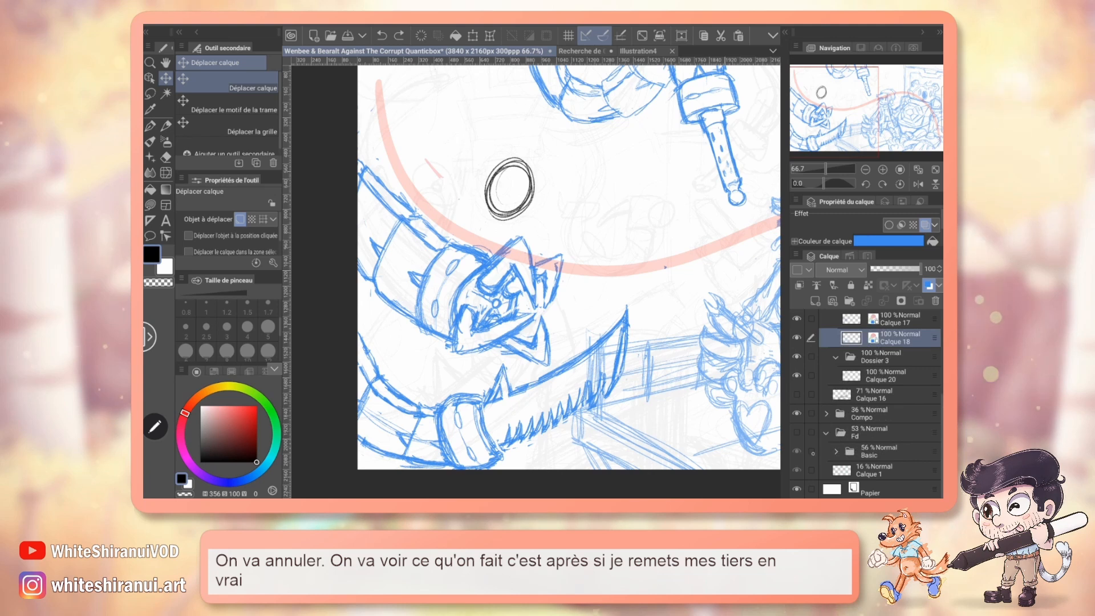
{"action": "left_click", "coordinate": [799, 433]}
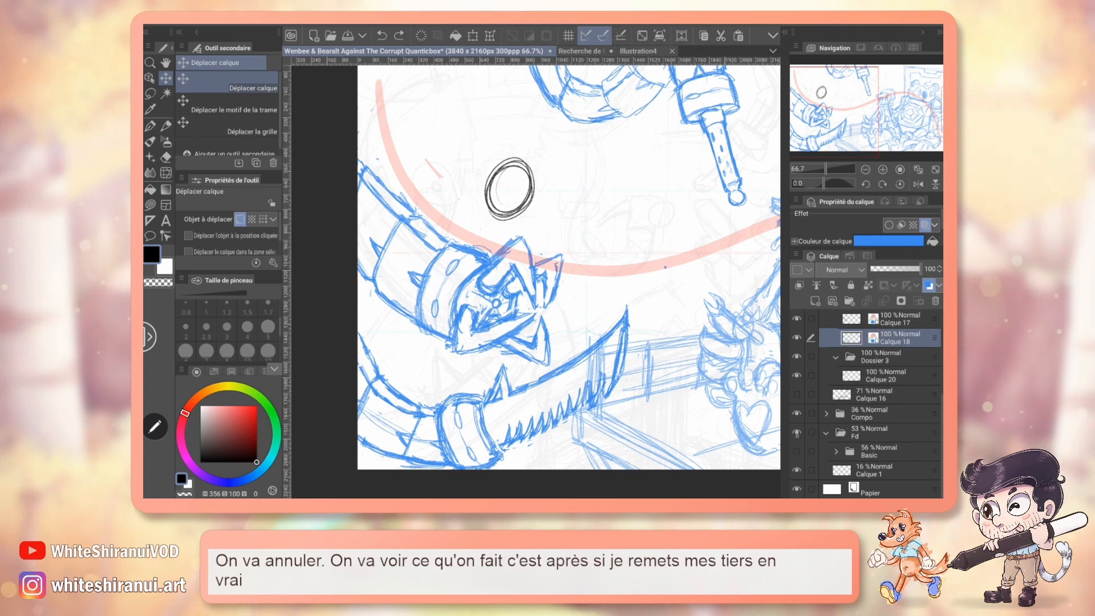
{"action": "left_click", "coordinate": [880, 452]}
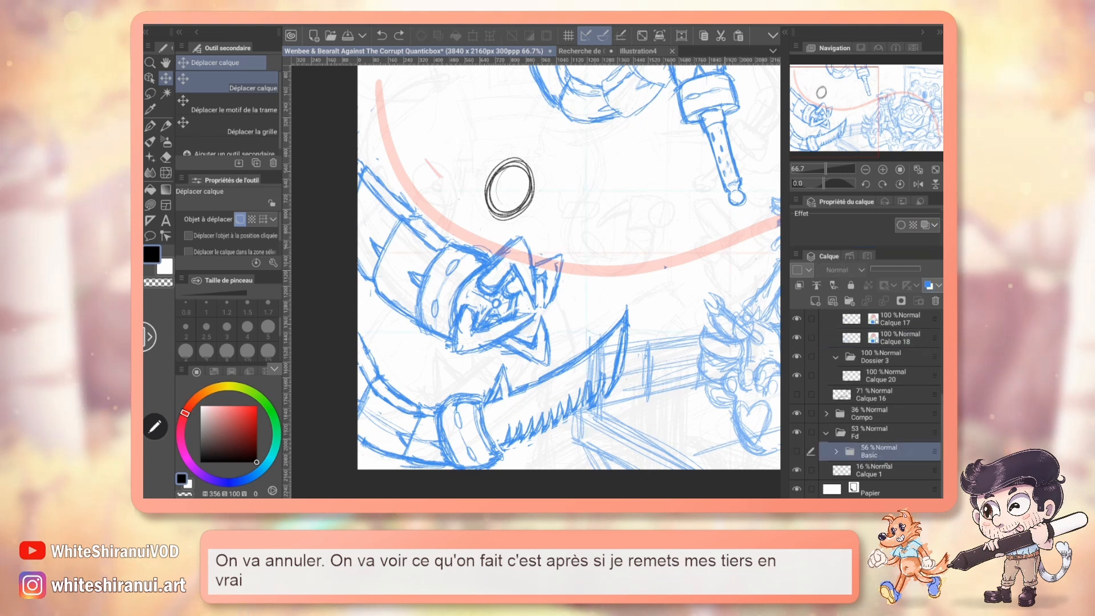
{"action": "left_click", "coordinate": [881, 466]}
{"action": "left_click_drag", "start_coordinate": [856, 127], "coordinate": [864, 114]}
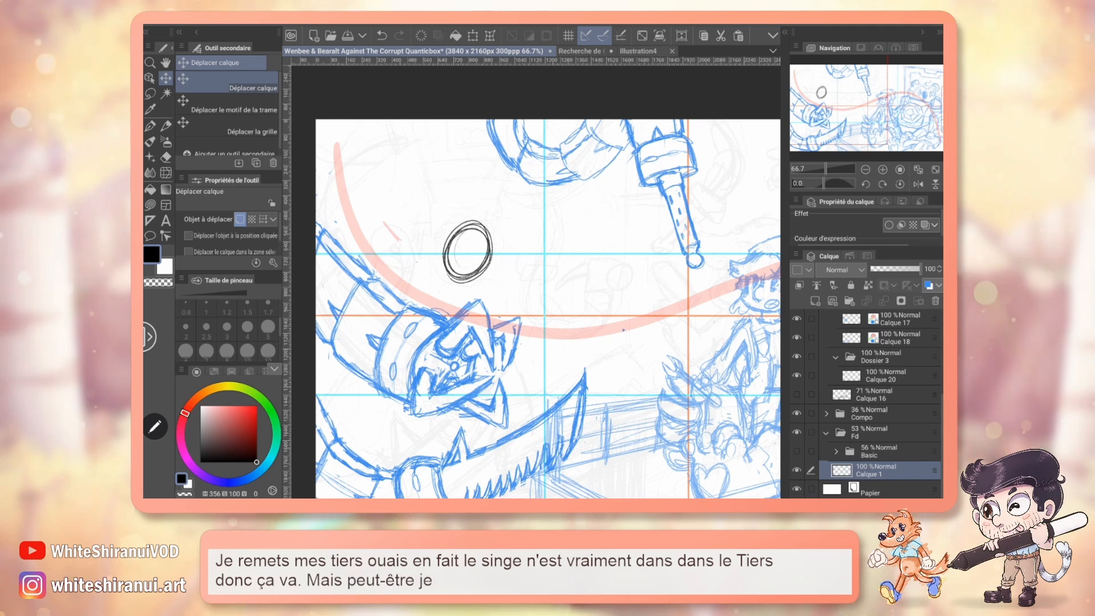
{"action": "left_click", "coordinate": [797, 470]}
{"action": "left_click", "coordinate": [826, 433]}
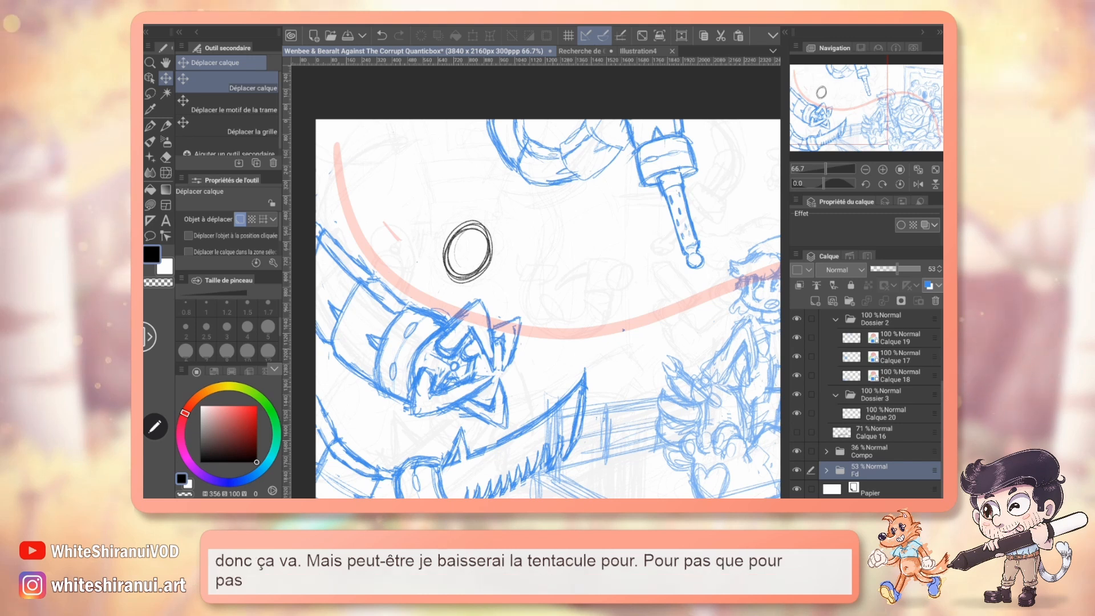
On Calque 20, pencil a curved axis on the monkey's head and two ovals for the cymbals just below it.
{"action": "scroll", "coordinate": [881, 399], "scroll_direction": "up", "scroll_amount": 3}
{"action": "scroll", "coordinate": [881, 399], "scroll_direction": "down", "scroll_amount": 2}
{"action": "left_click", "coordinate": [885, 443]}
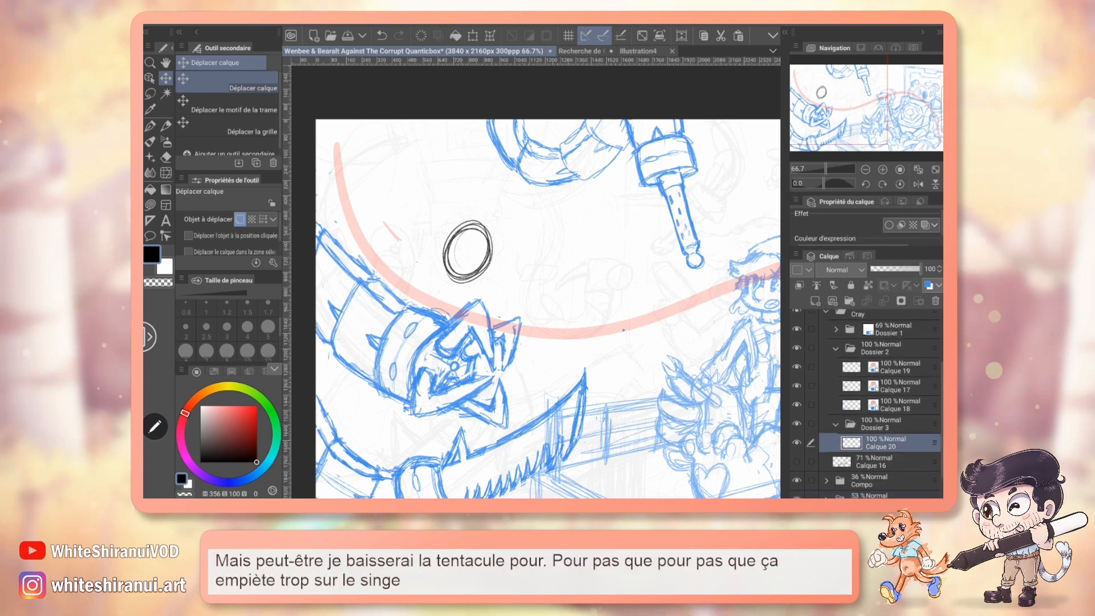
{"action": "key", "text": "p"}
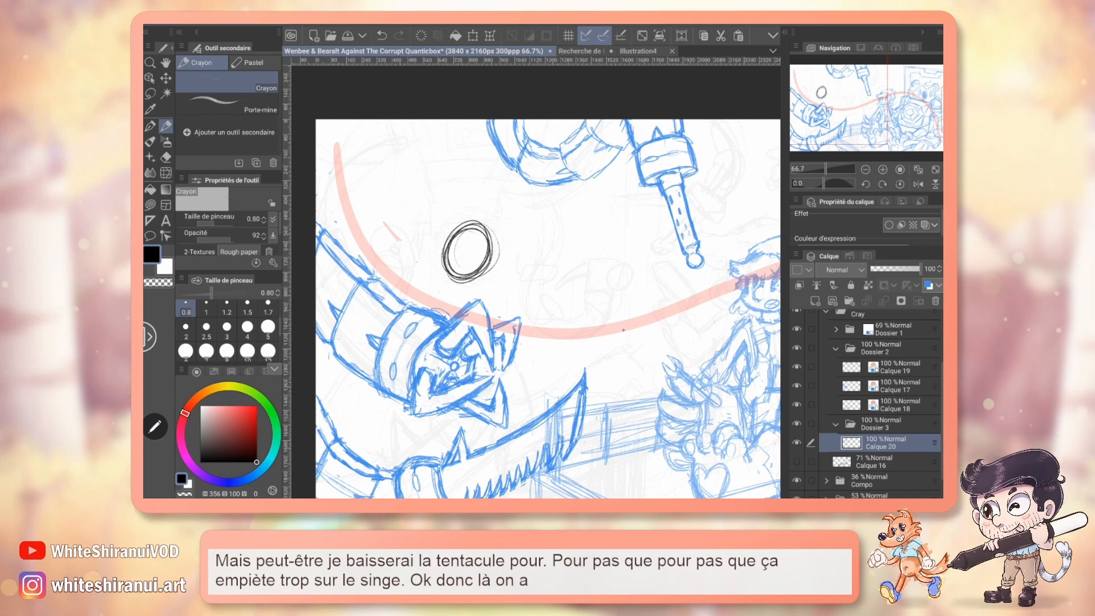
{"action": "mouse_move", "coordinate": [473, 226]}
{"action": "left_mouse_down"}
{"action": "mouse_move", "coordinate": [468, 281]}
{"action": "mouse_move", "coordinate": [490, 282]}
{"action": "left_mouse_up"}
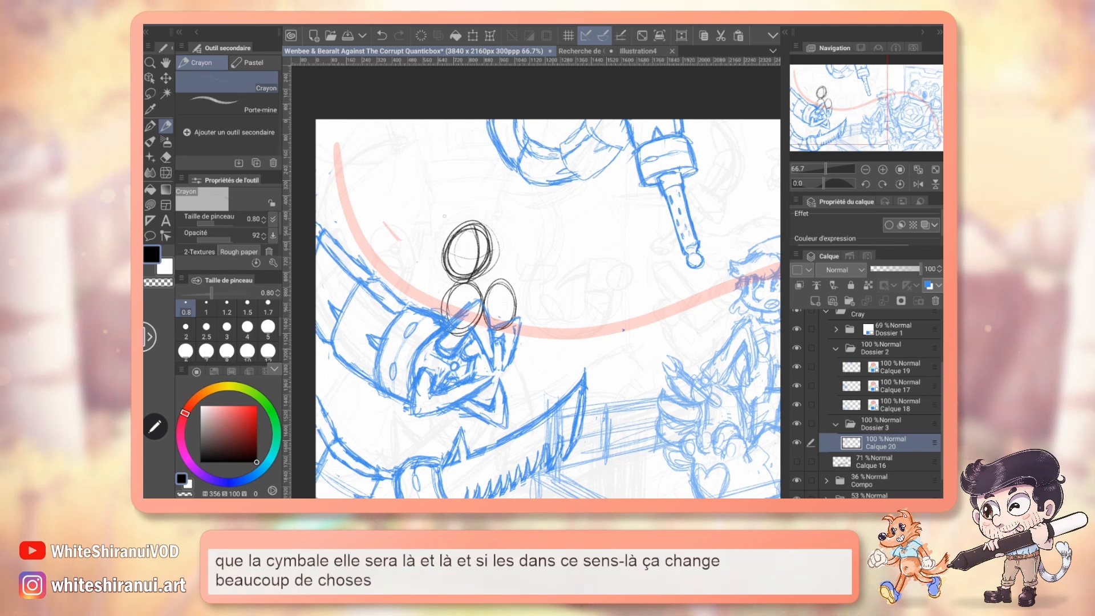
Pencil the monkey's top hat with a curved, spiked band and round emblem, add round ears to the head, and save the file.
{"action": "left_click_drag", "start_coordinate": [491, 211], "coordinate": [508, 219]}
{"action": "left_click_drag", "start_coordinate": [429, 222], "coordinate": [500, 213]}
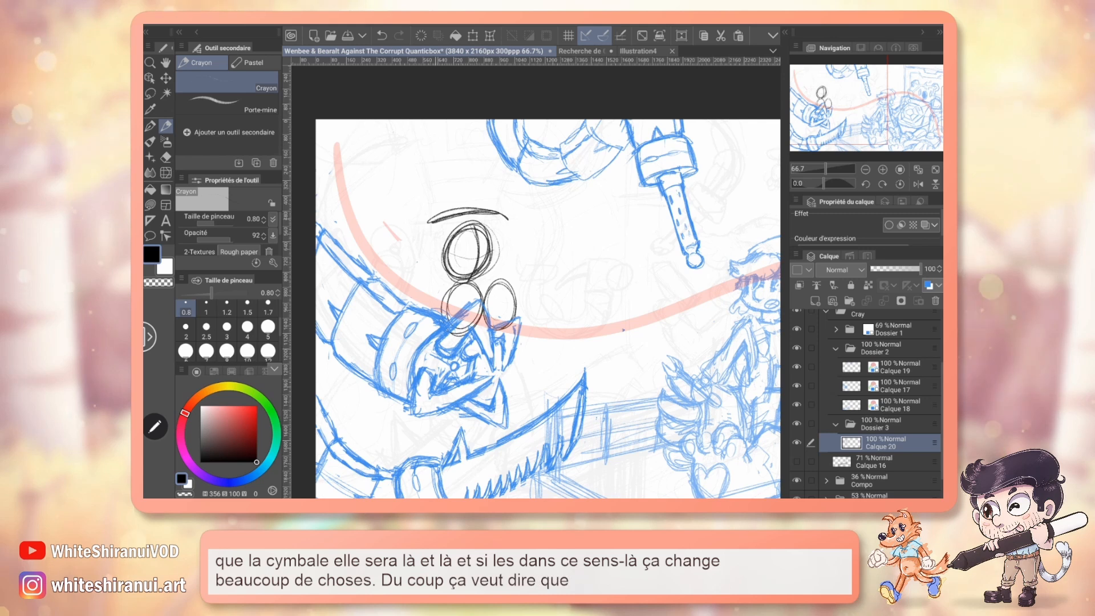
{"action": "left_click_drag", "start_coordinate": [435, 221], "coordinate": [408, 134]}
{"action": "mouse_move", "coordinate": [429, 196]}
{"action": "left_mouse_down"}
{"action": "mouse_move", "coordinate": [483, 190]}
{"action": "mouse_move", "coordinate": [508, 201]}
{"action": "left_mouse_up"}
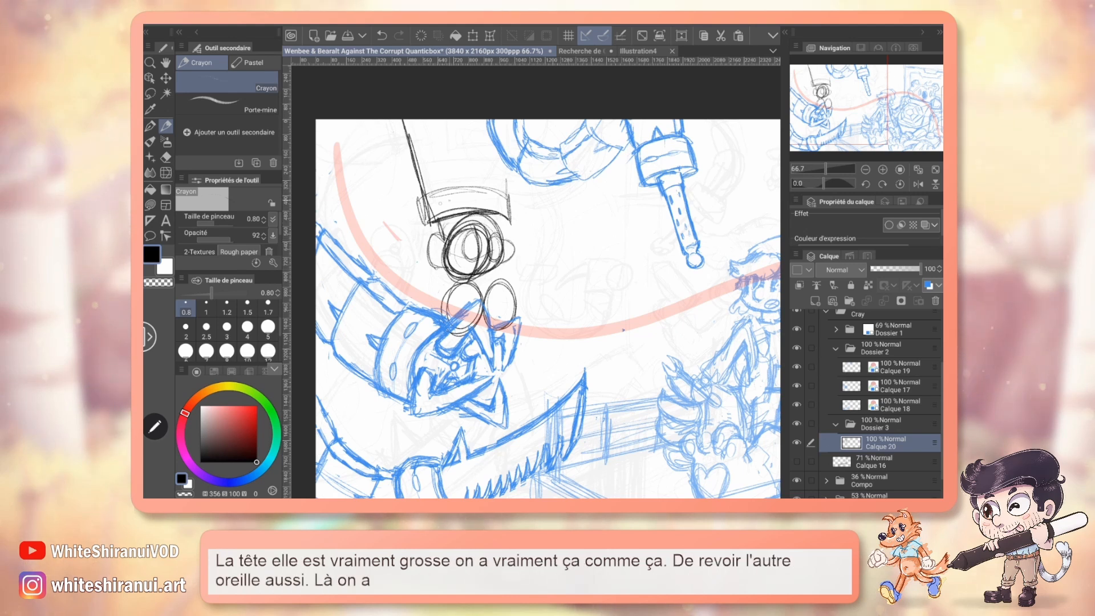
{"action": "mouse_move", "coordinate": [455, 191]}
{"action": "left_mouse_down"}
{"action": "mouse_move", "coordinate": [412, 215]}
{"action": "mouse_move", "coordinate": [426, 218]}
{"action": "left_mouse_up"}
{"action": "mouse_move", "coordinate": [510, 197]}
{"action": "left_mouse_down"}
{"action": "mouse_move", "coordinate": [521, 212]}
{"action": "mouse_move", "coordinate": [511, 217]}
{"action": "left_mouse_up"}
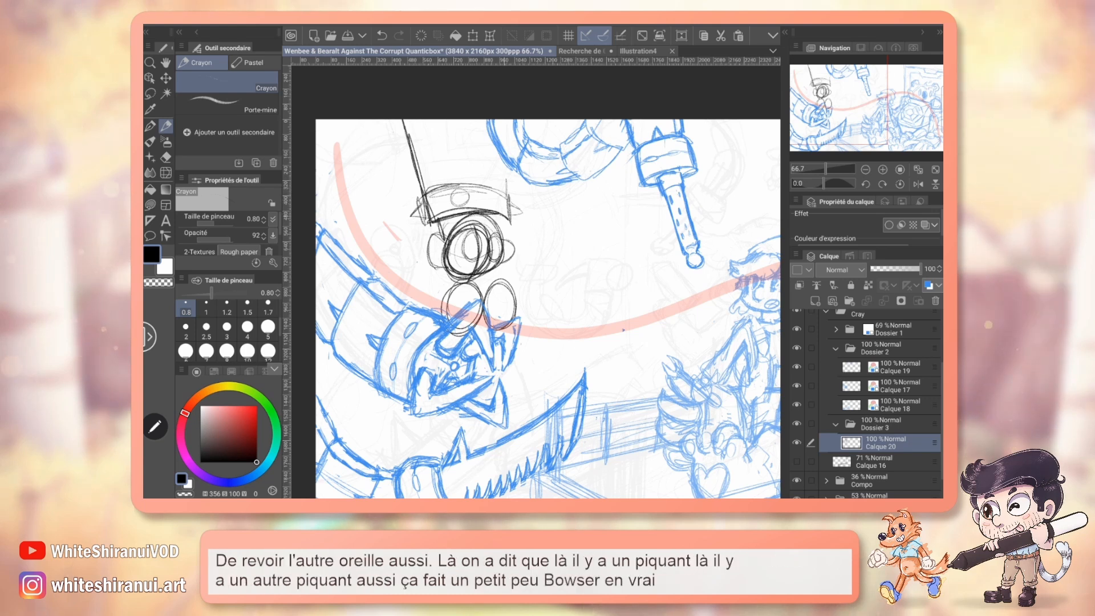
{"action": "mouse_move", "coordinate": [465, 190]}
{"action": "left_mouse_down"}
{"action": "mouse_move", "coordinate": [463, 206]}
{"action": "mouse_move", "coordinate": [477, 201]}
{"action": "left_mouse_up"}
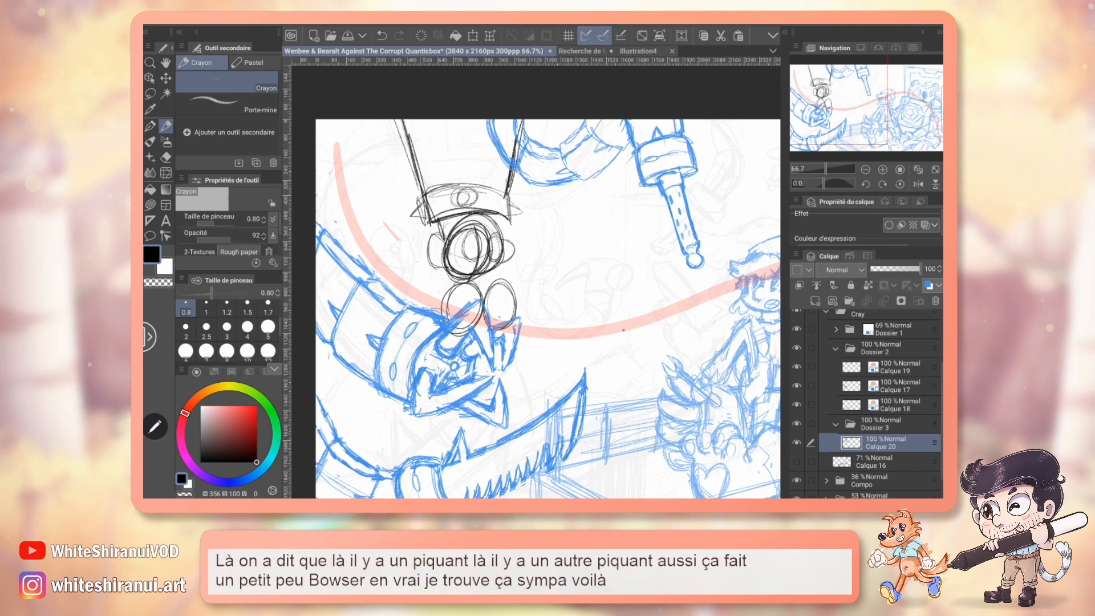
{"action": "key", "text": "ctrl+s"}
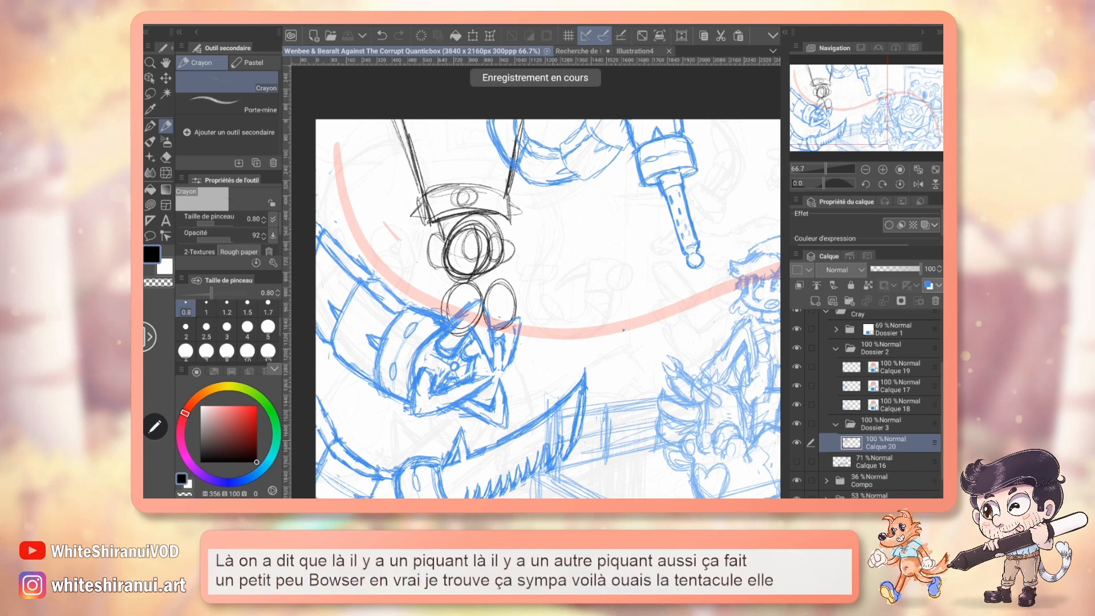
Lower the claw tentacle sketch on Calque 17, shrink it slightly and rotate it a little clockwise.
{"action": "left_click", "coordinate": [897, 378]}
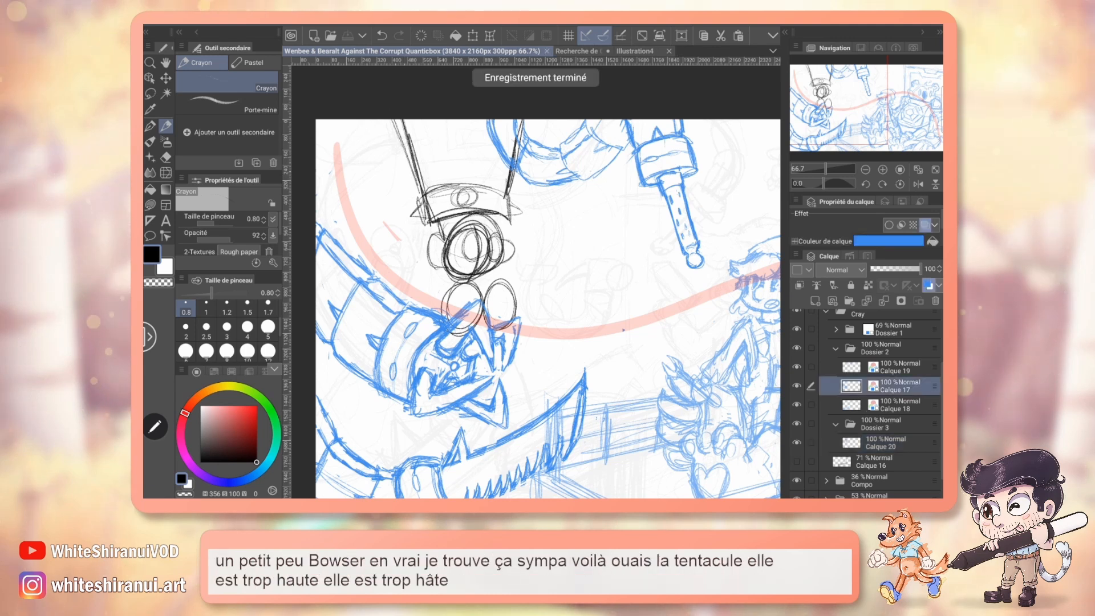
{"action": "key", "text": "k"}
{"action": "left_click_drag", "start_coordinate": [459, 388], "coordinate": [457, 411]}
{"action": "key", "text": "ctrl+t"}
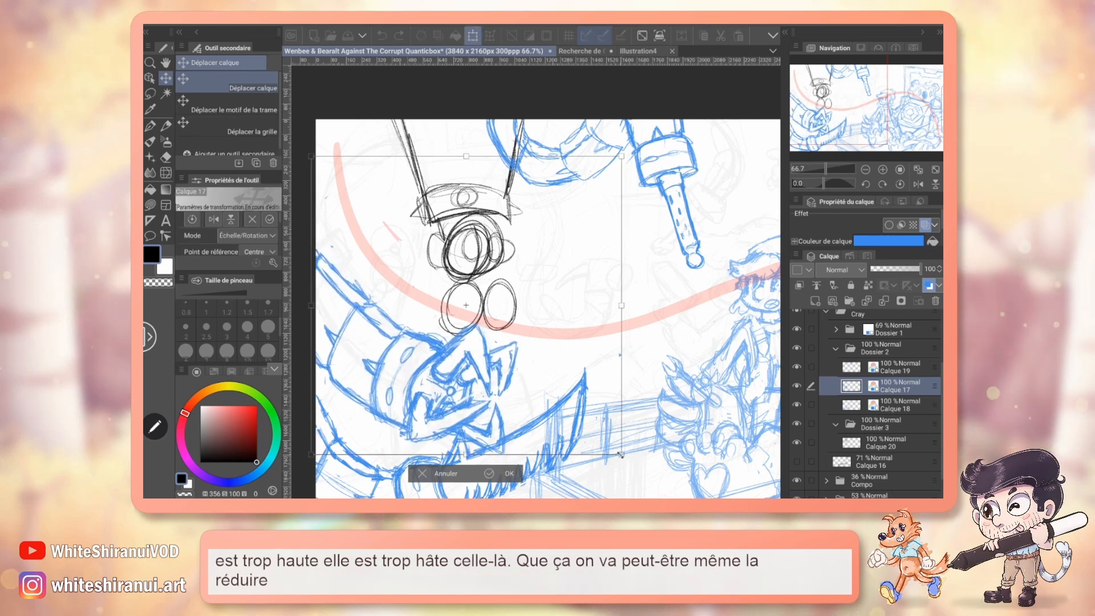
{"action": "left_click_drag", "start_coordinate": [620, 455], "coordinate": [597, 432]}
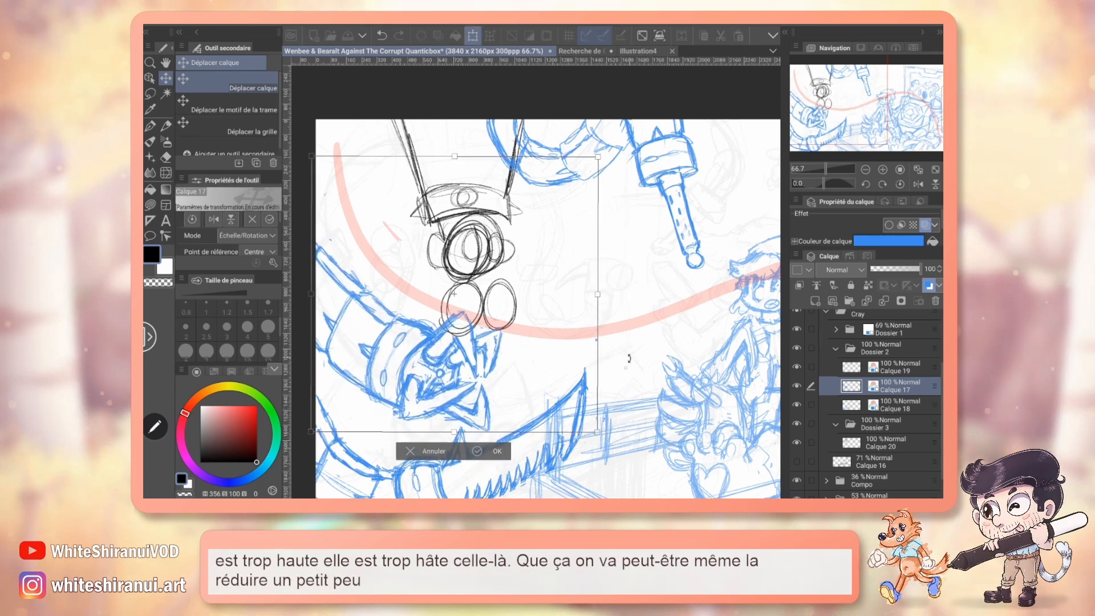
{"action": "left_click_drag", "start_coordinate": [629, 358], "coordinate": [627, 367]}
{"action": "left_click_drag", "start_coordinate": [485, 402], "coordinate": [480, 409]}
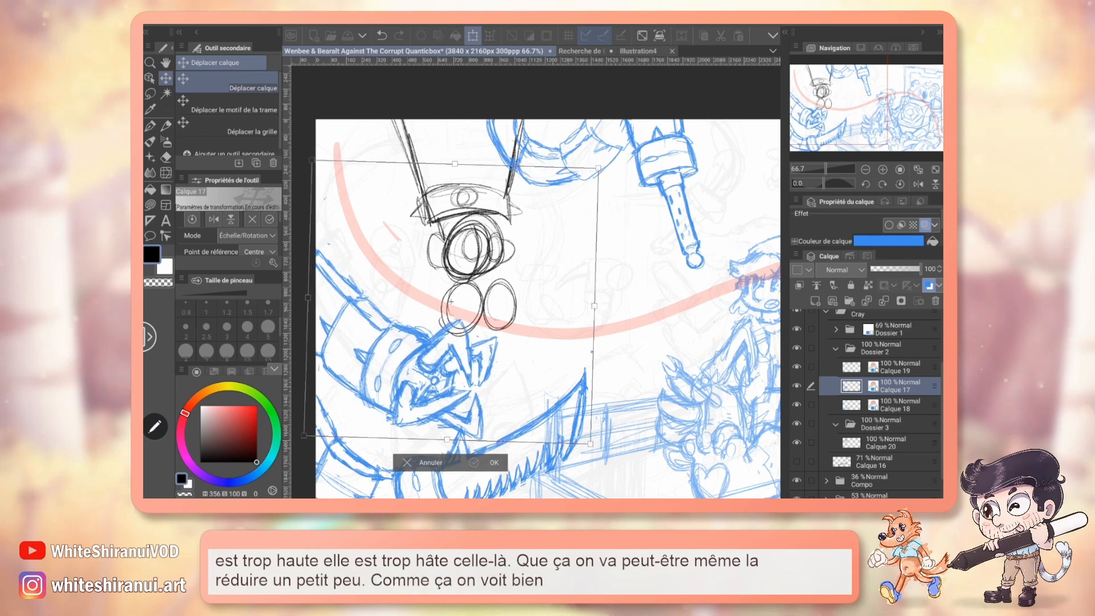
{"action": "left_click", "coordinate": [494, 463]}
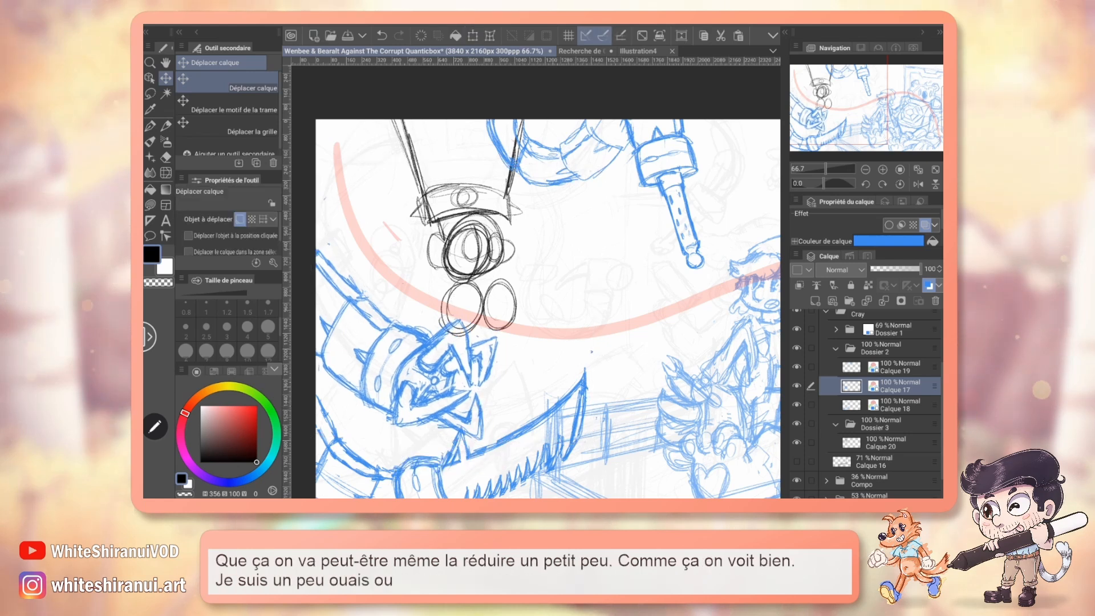
Shift the claw tentacle on Calque 17 right and down over the saw blade, and enlarge it slightly.
{"action": "left_click_drag", "start_coordinate": [480, 413], "coordinate": [511, 423]}
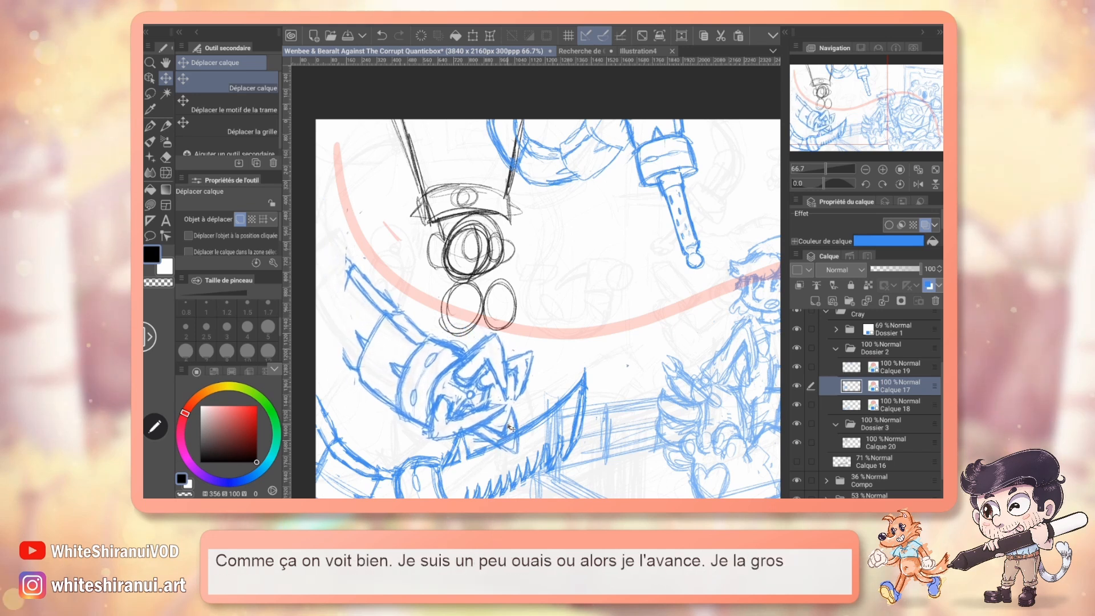
{"action": "key", "text": "ctrl+t"}
{"action": "mouse_move", "coordinate": [576, 464]}
{"action": "left_mouse_down"}
{"action": "mouse_move", "coordinate": [583, 422]}
{"action": "mouse_move", "coordinate": [639, 417]}
{"action": "left_mouse_up"}
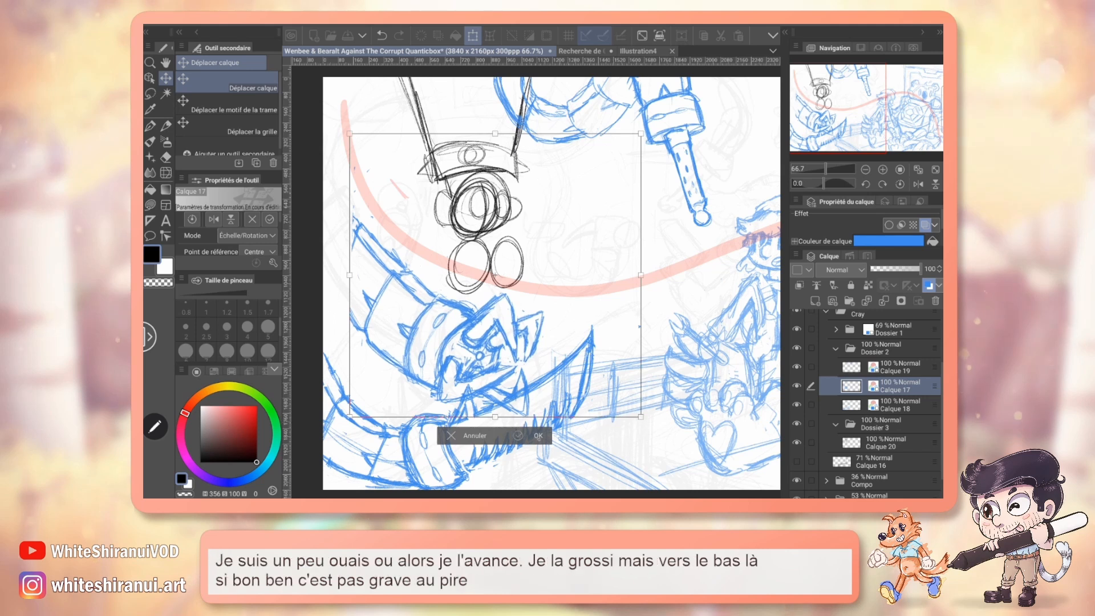
{"action": "key", "text": "Return"}
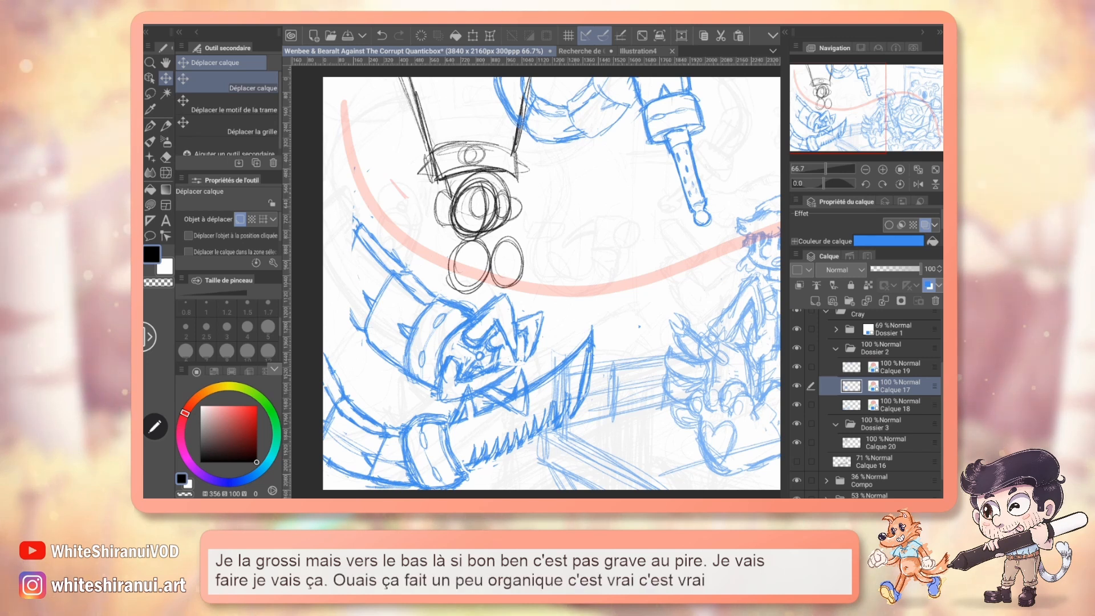
Pencil the claw tentacle's missing segments so its arm curves up along the left edge of the canvas.
{"action": "left_click_drag", "start_coordinate": [536, 286], "coordinate": [578, 313]}
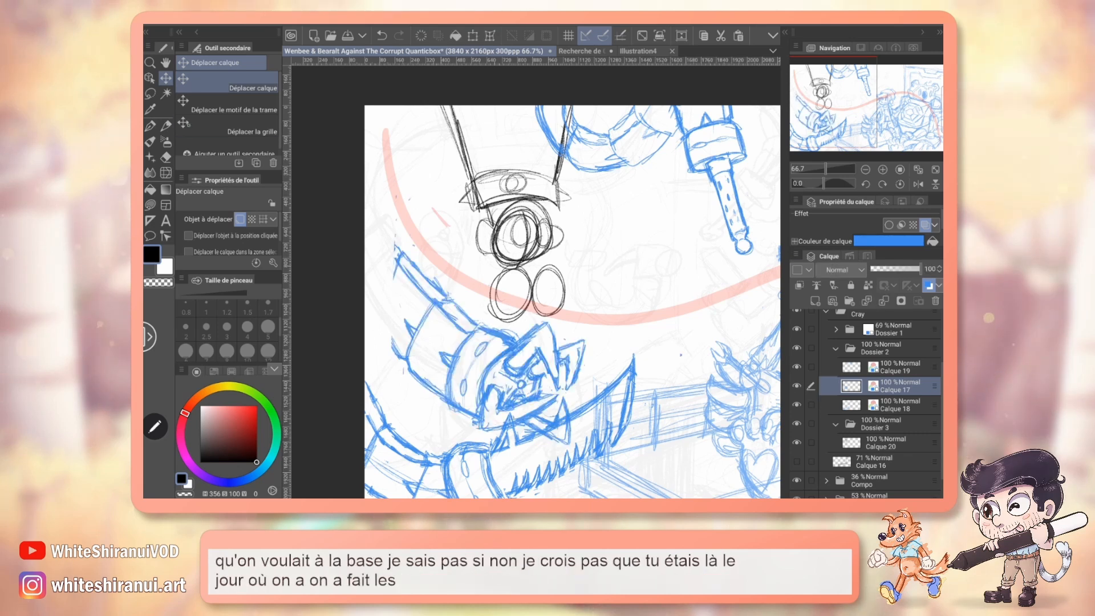
{"action": "key", "text": "p"}
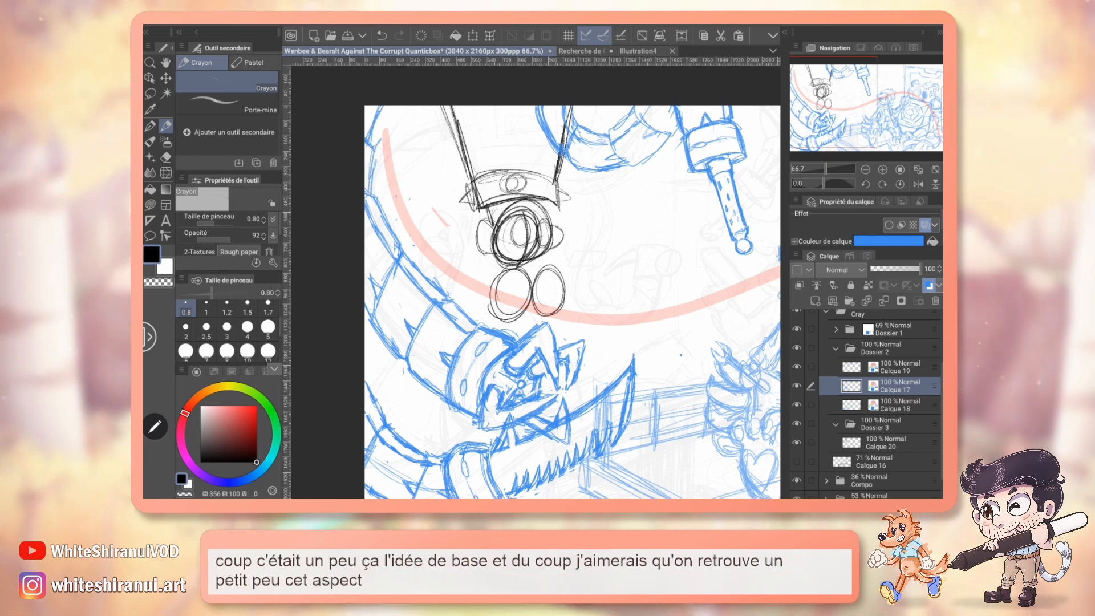
{"action": "mouse_move", "coordinate": [588, 314]}
{"action": "left_mouse_down"}
{"action": "mouse_move", "coordinate": [564, 278]}
{"action": "mouse_move", "coordinate": [486, 250]}
{"action": "mouse_move", "coordinate": [575, 319]}
{"action": "mouse_move", "coordinate": [581, 292]}
{"action": "left_mouse_up"}
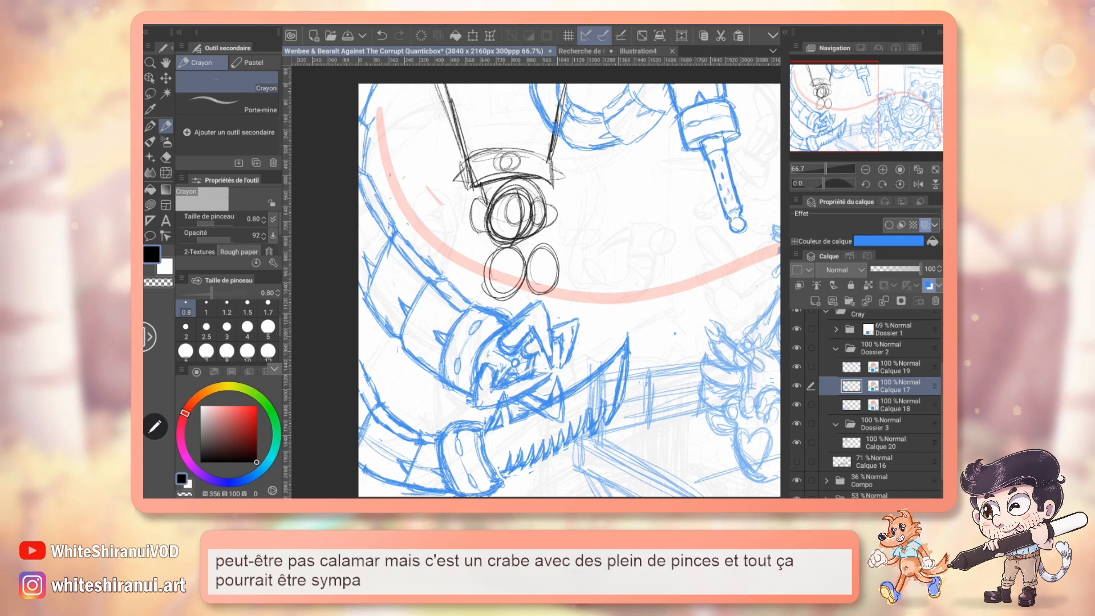
{"action": "left_click_drag", "start_coordinate": [537, 291], "coordinate": [566, 289]}
Move the monkey sketch on Calque 20 slightly to the left.
{"action": "left_click", "coordinate": [886, 443]}
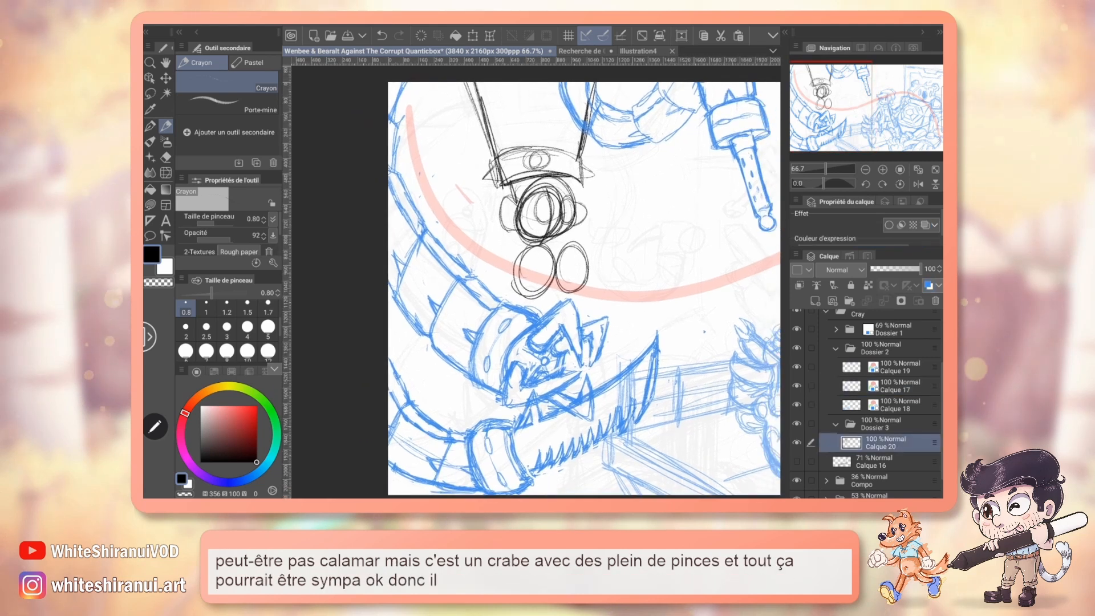
{"action": "key", "text": "k"}
{"action": "left_click_drag", "start_coordinate": [559, 244], "coordinate": [552, 244]}
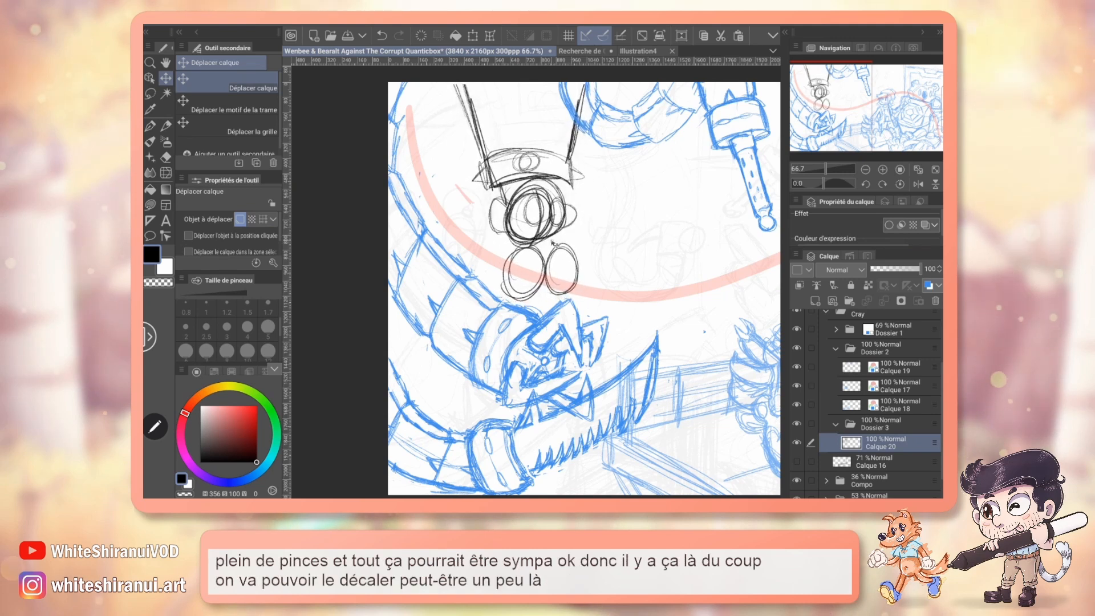
{"action": "key", "text": "p"}
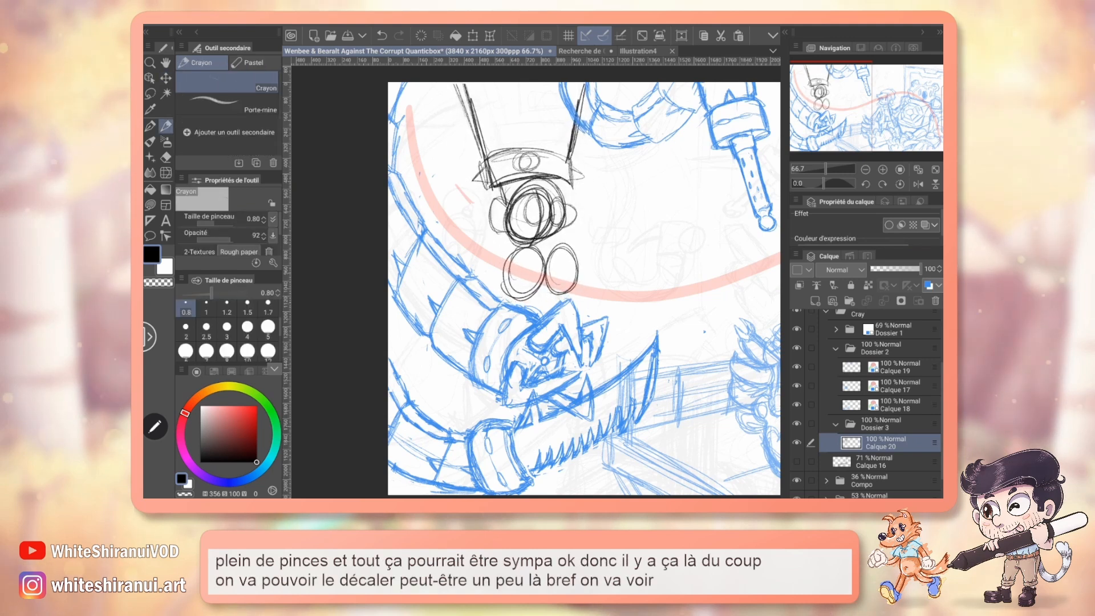
Nudge the saw tentacle sketch on Calque 18 slightly down and to the left.
{"action": "scroll", "coordinate": [536, 280], "scroll_direction": "down", "scroll_amount": 1}
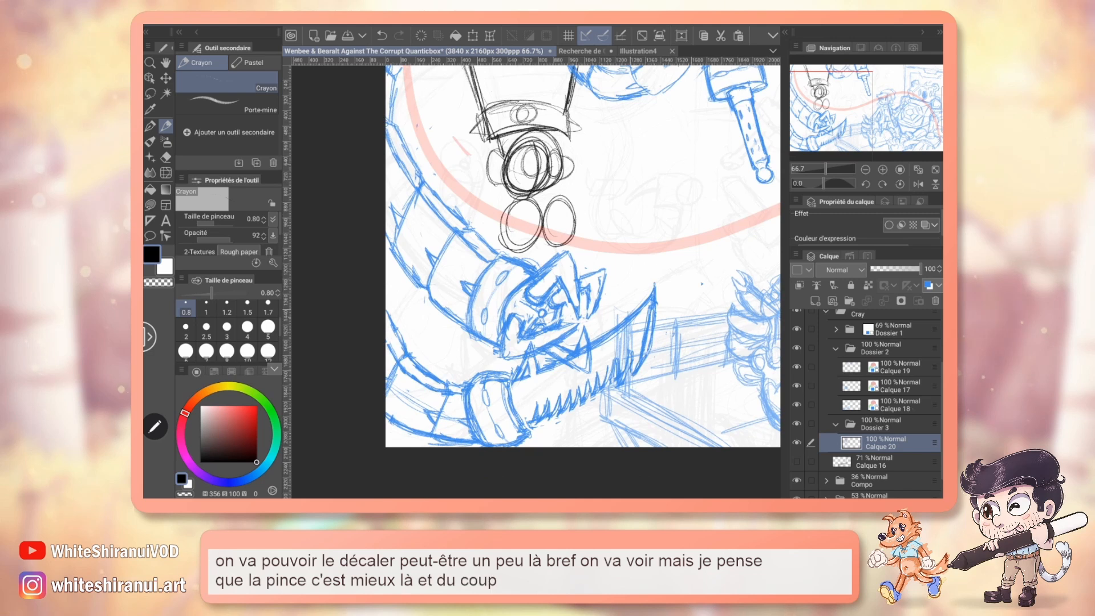
{"action": "left_click", "coordinate": [900, 405]}
{"action": "left_click", "coordinate": [166, 78]}
{"action": "left_click_drag", "start_coordinate": [516, 406], "coordinate": [514, 415]}
{"action": "left_click_drag", "start_coordinate": [583, 386], "coordinate": [582, 380]}
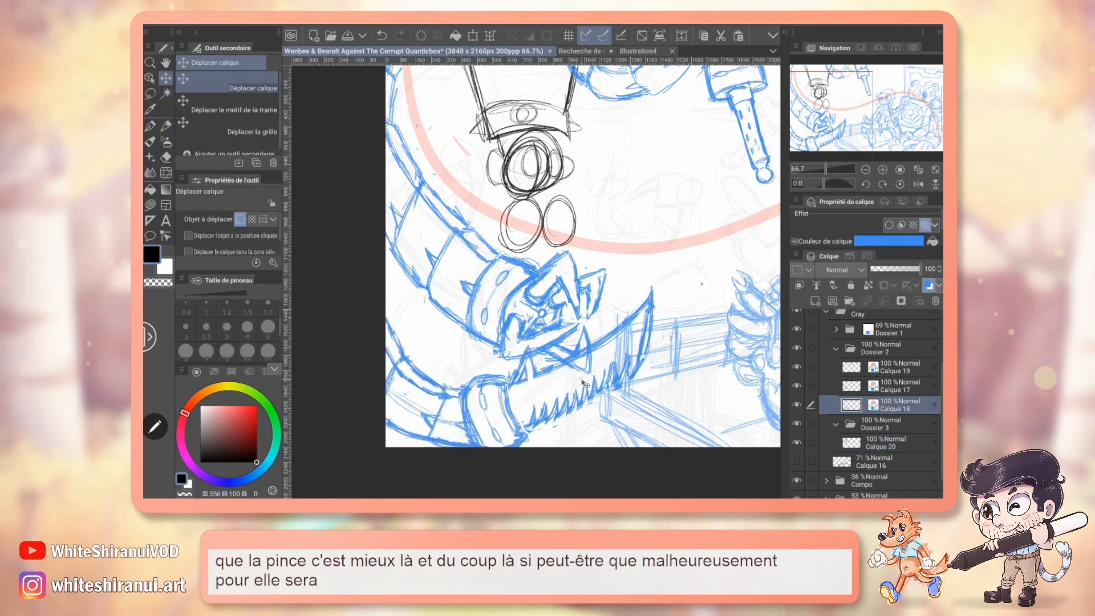
Try rotating, shrinking and repositioning the saw tentacle on Calque 18, and cancel the transformation.
{"action": "key", "text": "ctrl+t"}
{"action": "left_click_drag", "start_coordinate": [685, 319], "coordinate": [680, 299]}
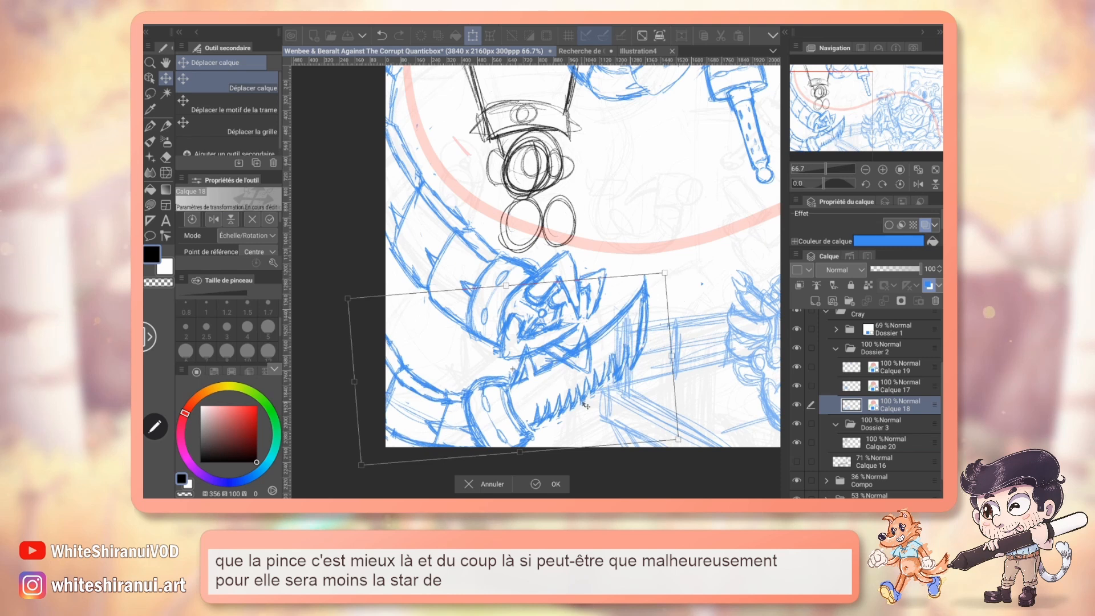
{"action": "left_click_drag", "start_coordinate": [583, 403], "coordinate": [583, 397]}
{"action": "left_click_drag", "start_coordinate": [664, 267], "coordinate": [655, 272]}
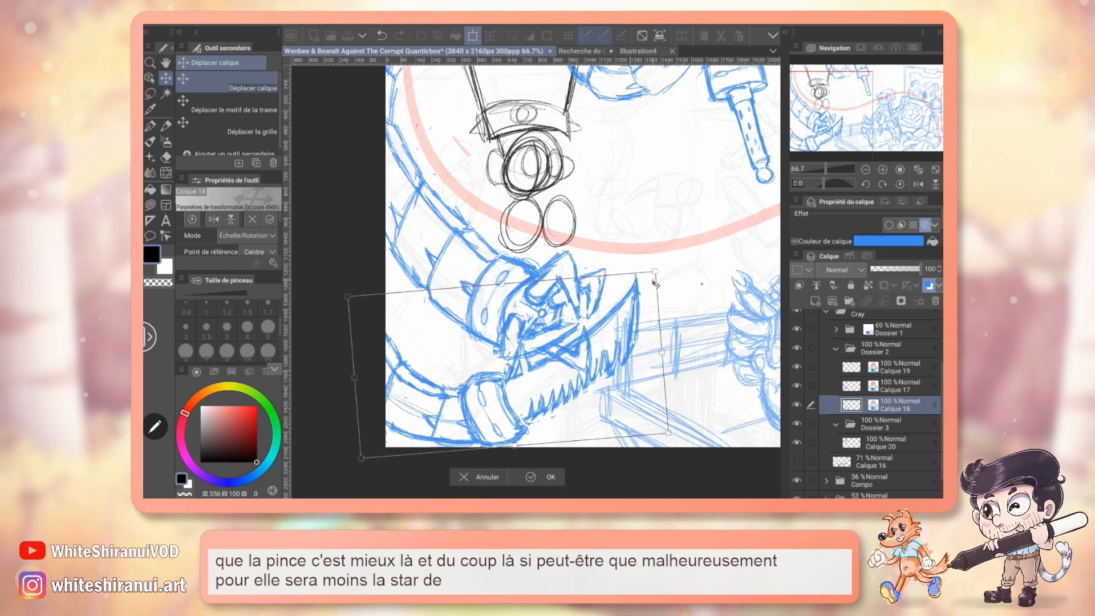
{"action": "mouse_move", "coordinate": [624, 367]}
{"action": "left_mouse_down"}
{"action": "mouse_move", "coordinate": [636, 361]}
{"action": "mouse_move", "coordinate": [612, 379]}
{"action": "left_mouse_up"}
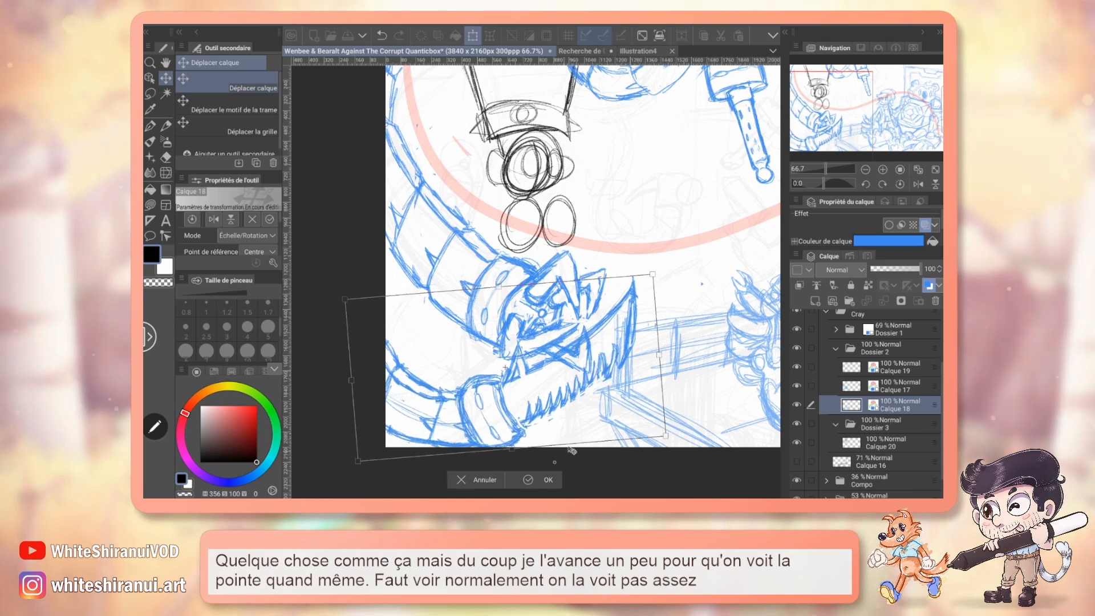
{"action": "left_click", "coordinate": [485, 480]}
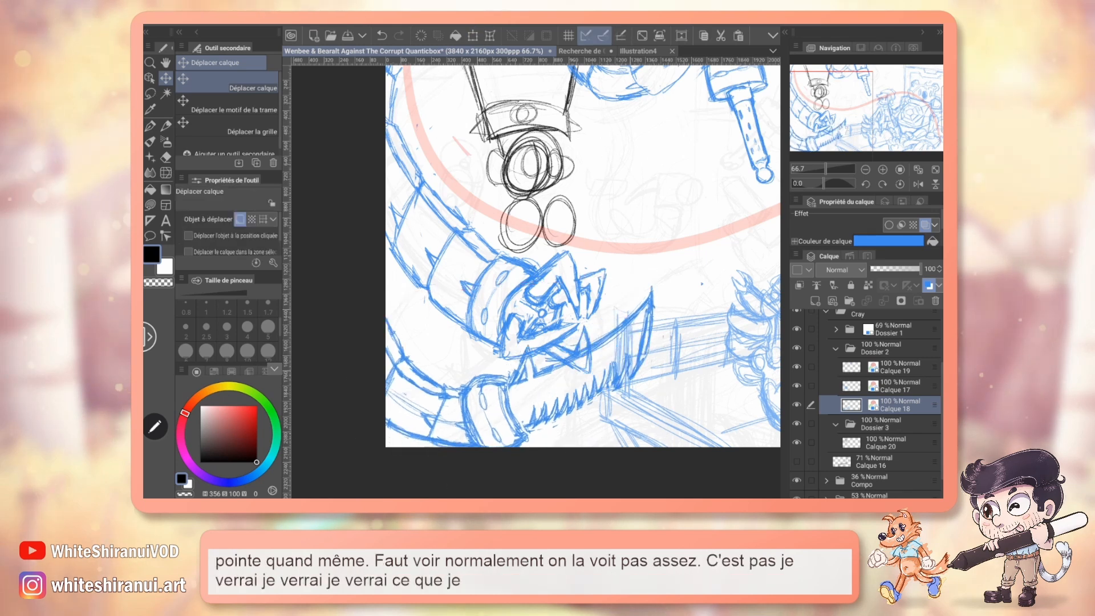
On Calque 20, pencil a hand inside the monkey's left cymbal and reinforce the outlines of its ears.
{"action": "left_click_drag", "start_coordinate": [536, 280], "coordinate": [498, 337]}
{"action": "left_click", "coordinate": [165, 127]}
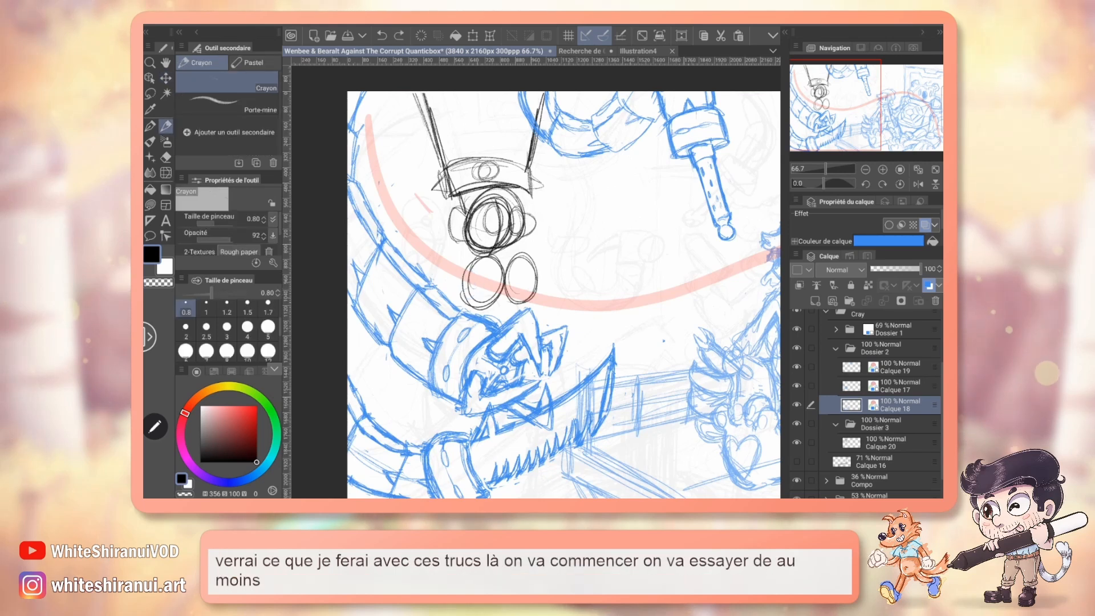
{"action": "left_click", "coordinate": [890, 442]}
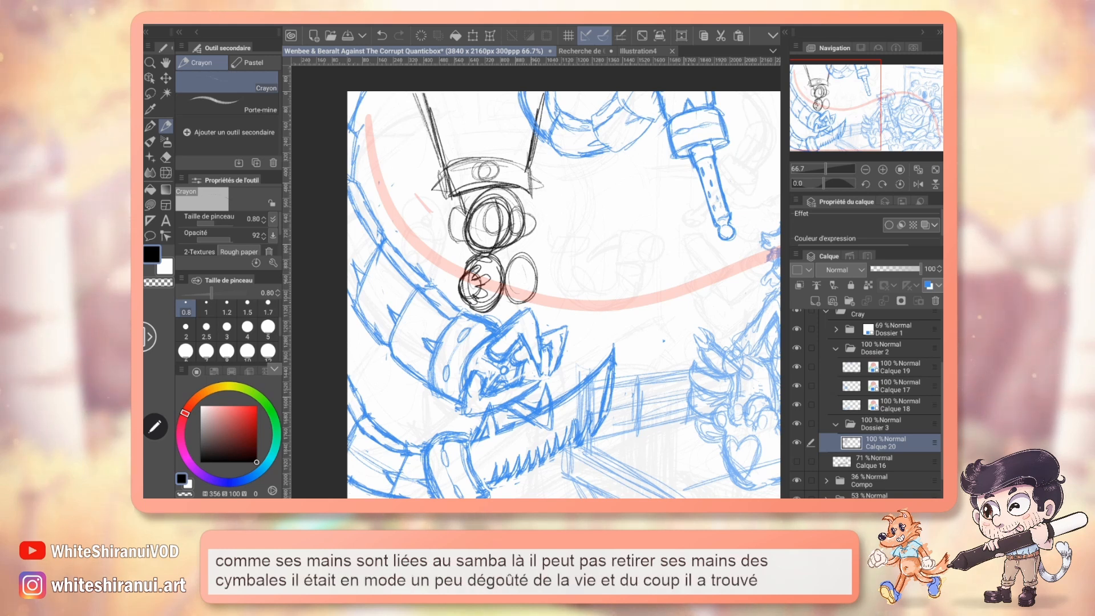
{"action": "mouse_move", "coordinate": [564, 294]}
{"action": "left_mouse_down"}
{"action": "mouse_move", "coordinate": [552, 298]}
{"action": "mouse_move", "coordinate": [554, 275]}
{"action": "left_mouse_up"}
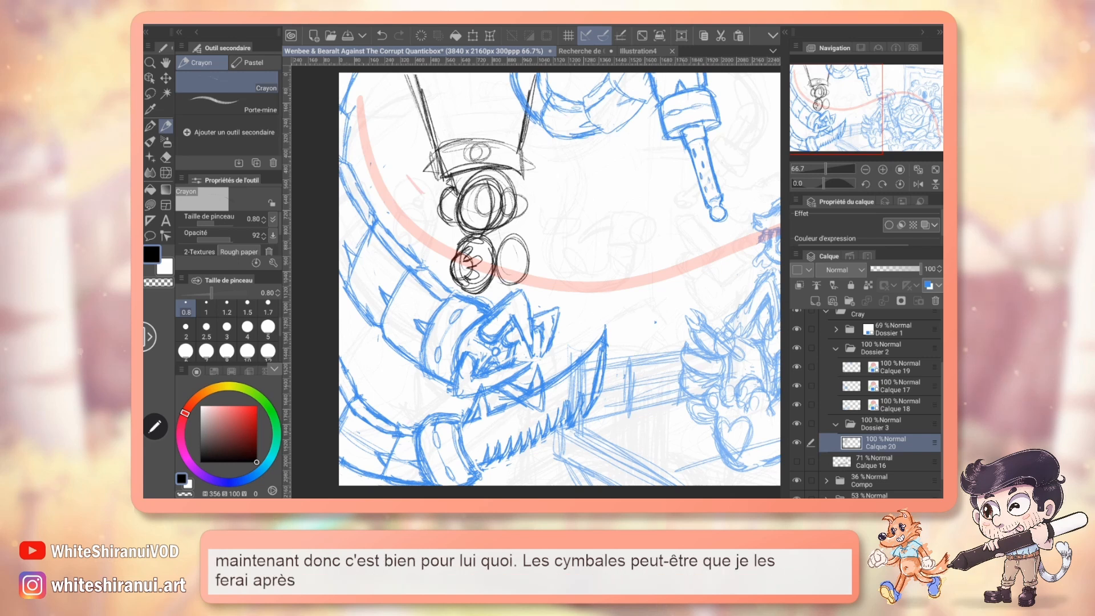
Erase both cymbals below the monkey's head and pencil darker strokes on the sides of the face.
{"action": "key", "text": "e"}
{"action": "mouse_move", "coordinate": [506, 274]}
{"action": "left_mouse_down"}
{"action": "mouse_move", "coordinate": [455, 244]}
{"action": "mouse_move", "coordinate": [438, 270]}
{"action": "mouse_move", "coordinate": [525, 258]}
{"action": "mouse_move", "coordinate": [501, 287]}
{"action": "left_mouse_up"}
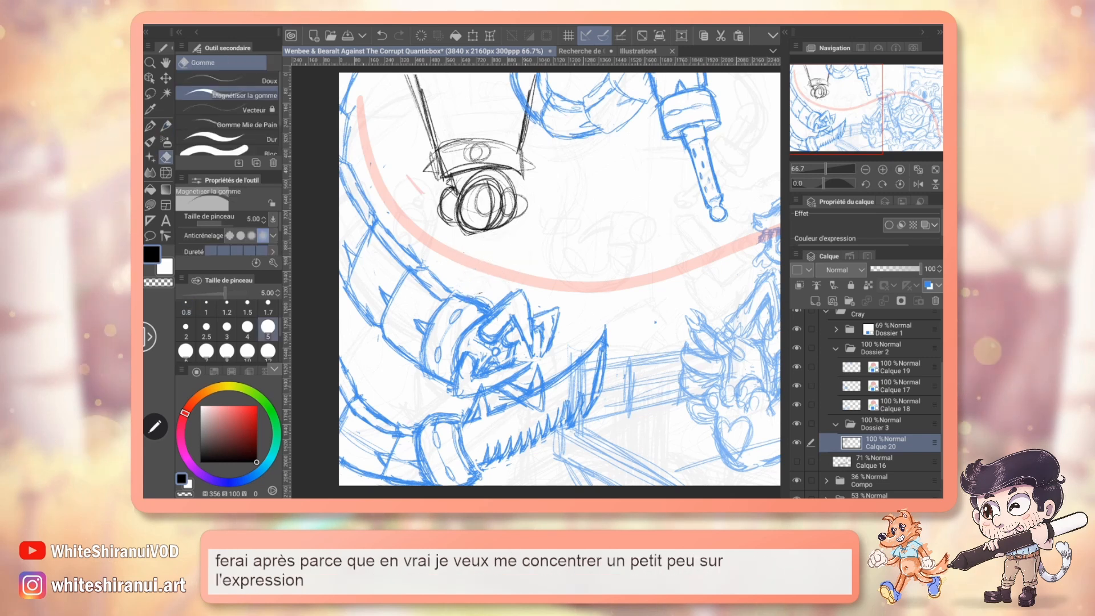
{"action": "scroll", "coordinate": [499, 130], "scroll_direction": "up", "scroll_amount": 1}
{"action": "key", "text": "p"}
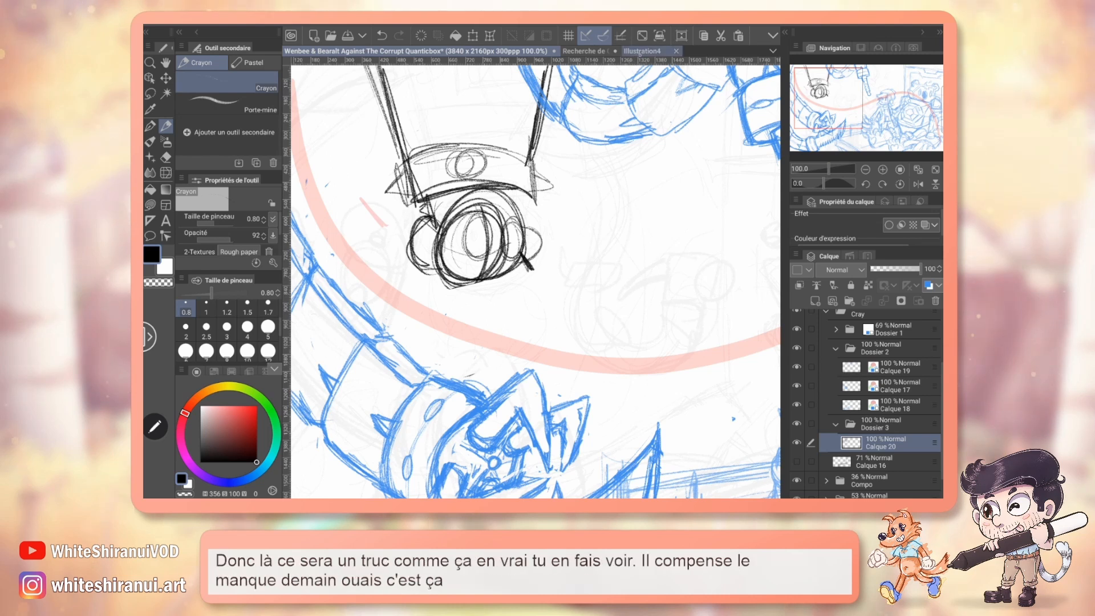
Examine the coloured cymbal monkey's face and grin in the Recherche de Chara design document, and return to the illustration.
{"action": "left_click", "coordinate": [640, 51]}
{"action": "left_click", "coordinate": [374, 51]}
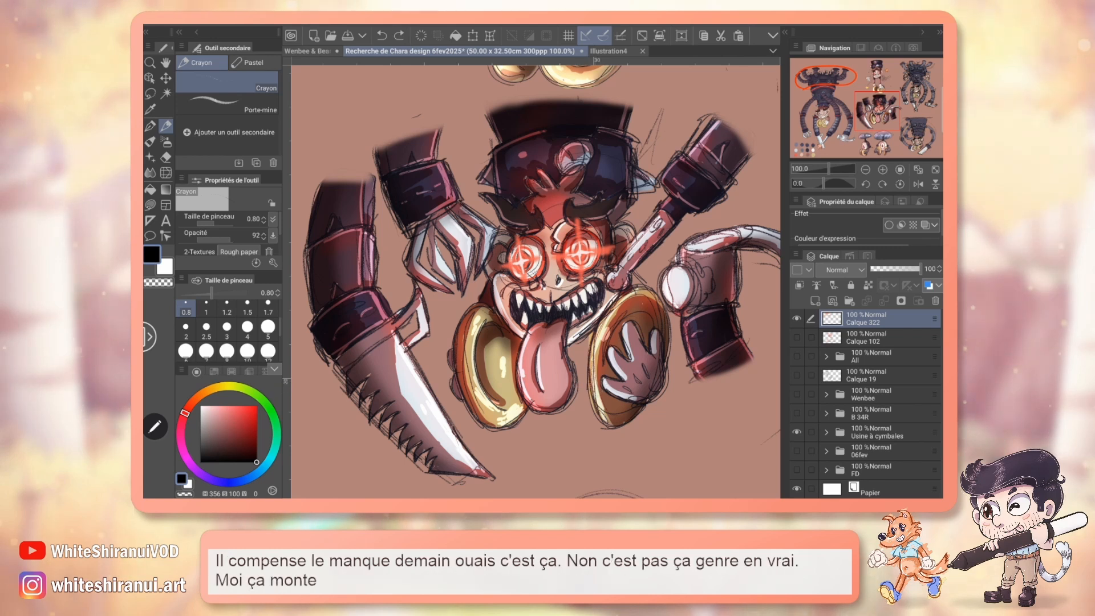
{"action": "left_click", "coordinate": [308, 51]}
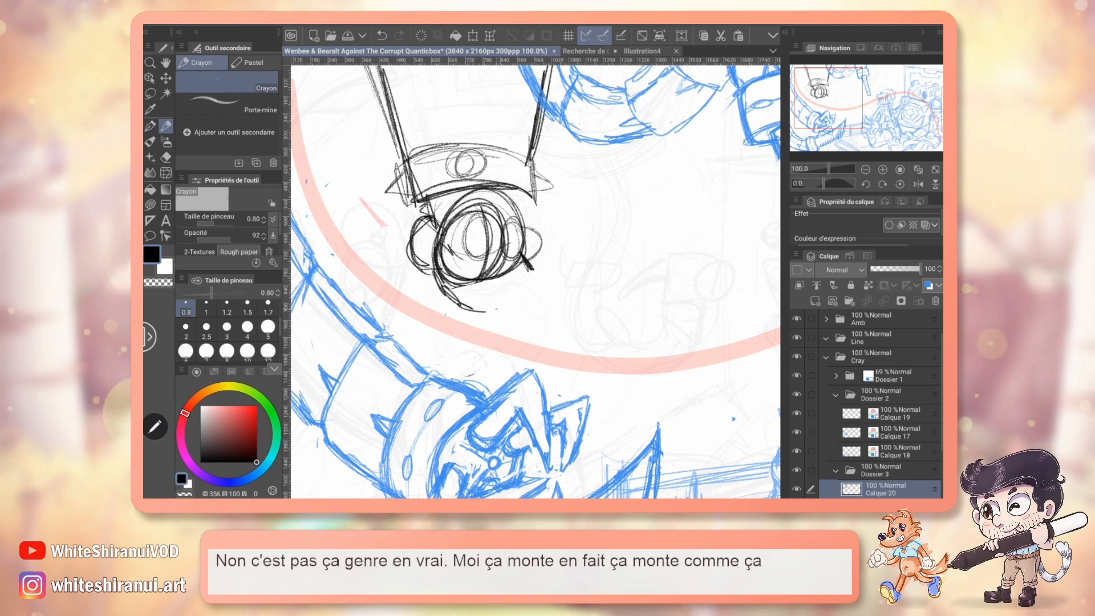
Sketch the monkey's wide jaw and toothed grin below the eyes, erasing the construction lines inside the lower face.
{"action": "left_click_drag", "start_coordinate": [533, 275], "coordinate": [494, 312]}
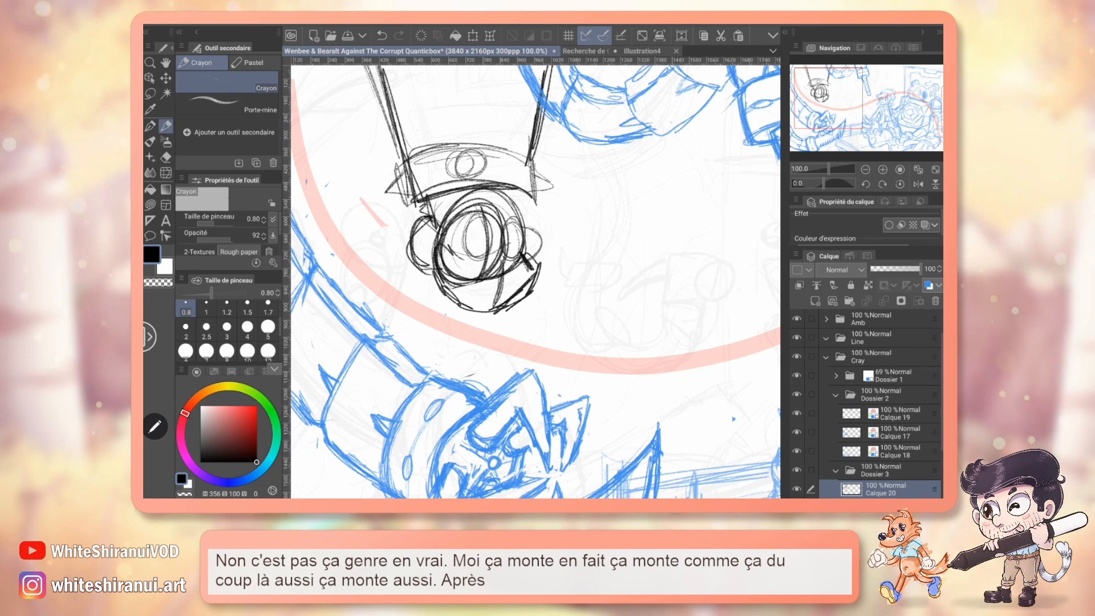
{"action": "key", "text": "e"}
{"action": "left_click_drag", "start_coordinate": [500, 264], "coordinate": [504, 287]}
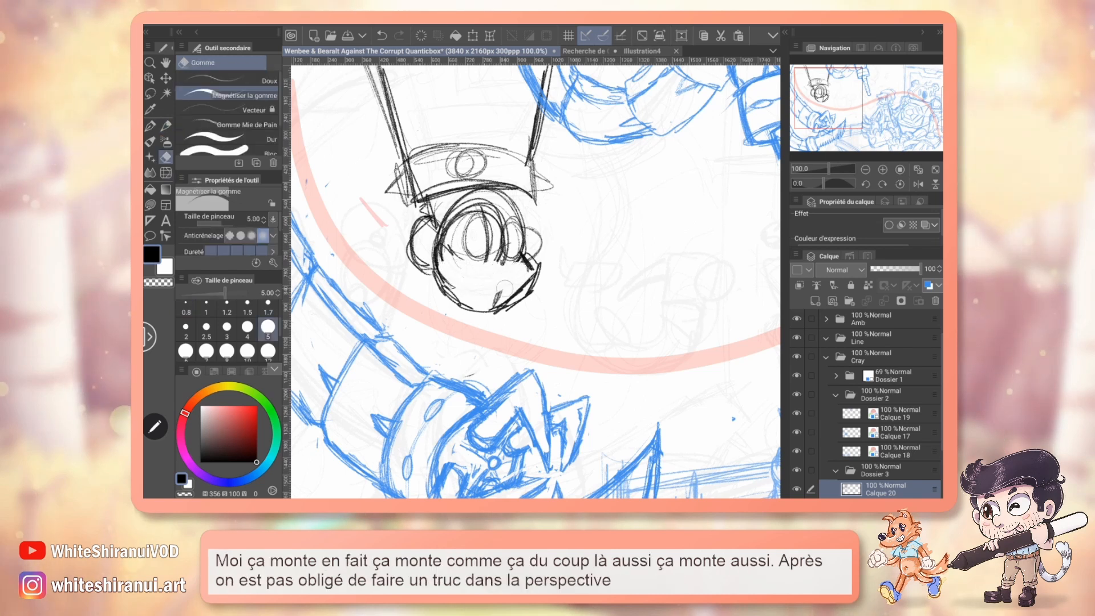
{"action": "key", "text": "p"}
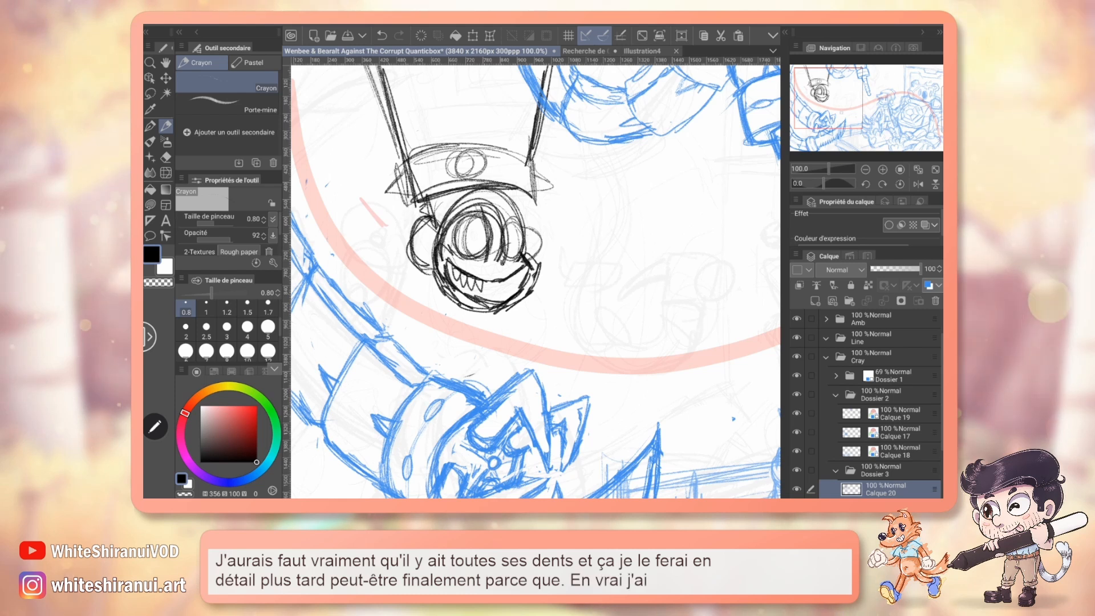
{"action": "left_click_drag", "start_coordinate": [627, 302], "coordinate": [561, 274]}
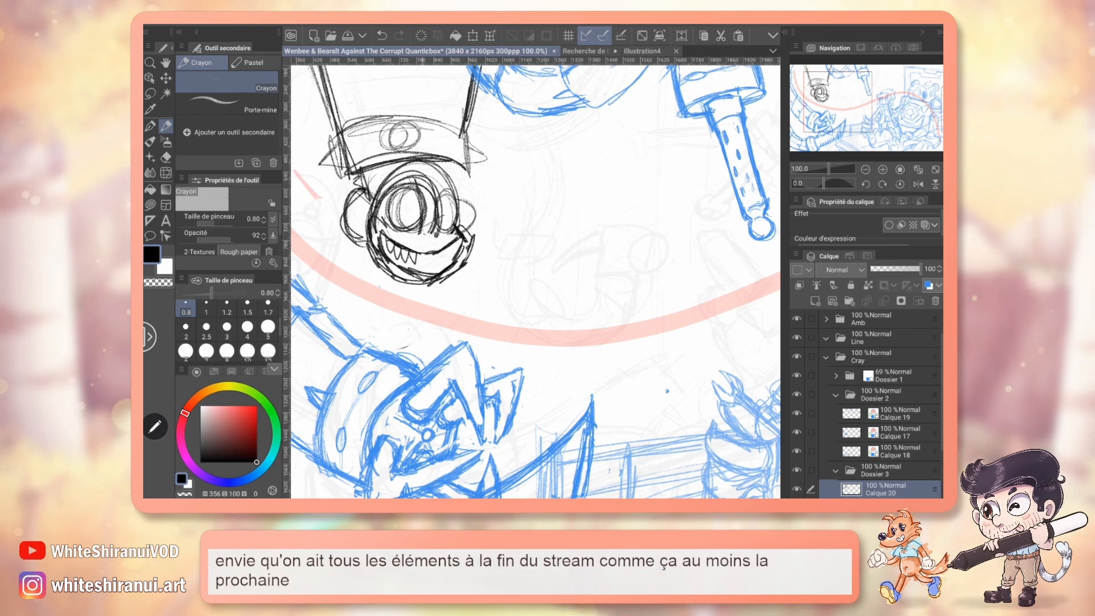
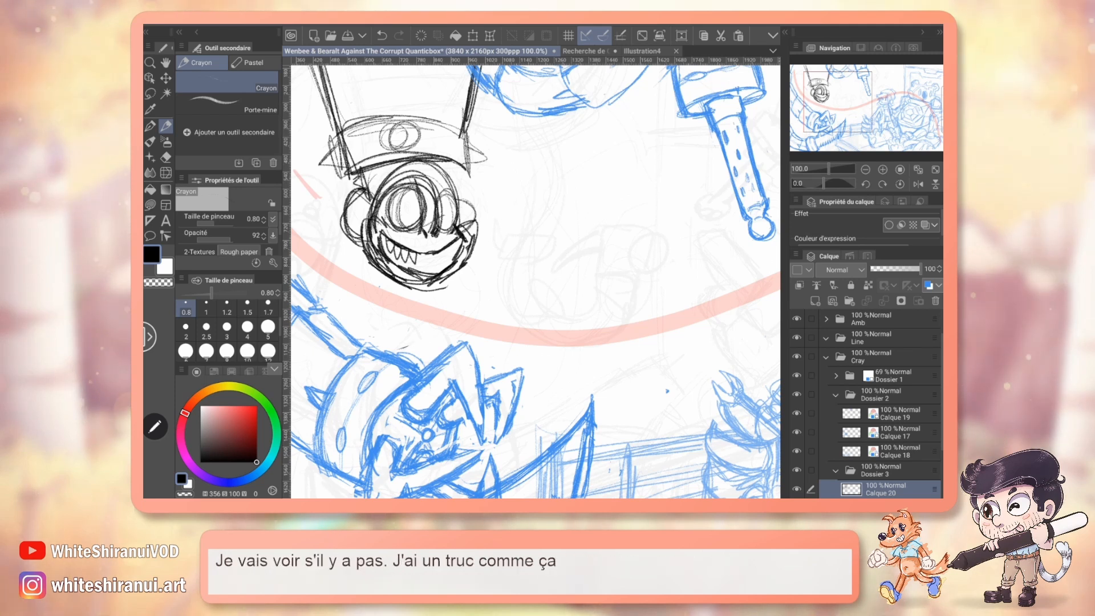
Pencil a hanging tongue, two rounded cymbals with a hand in the left one, and a bent left arm around the monkey's head.
{"action": "mouse_move", "coordinate": [415, 278]}
{"action": "left_mouse_down"}
{"action": "mouse_move", "coordinate": [433, 345]}
{"action": "mouse_move", "coordinate": [459, 304]}
{"action": "left_mouse_up"}
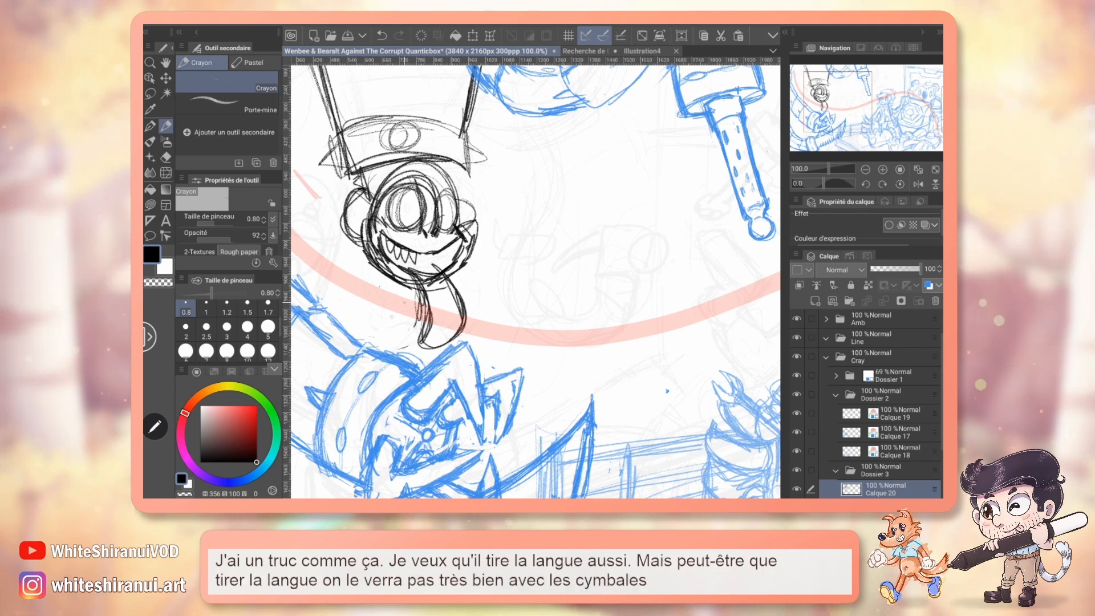
{"action": "left_click_drag", "start_coordinate": [379, 283], "coordinate": [401, 344]}
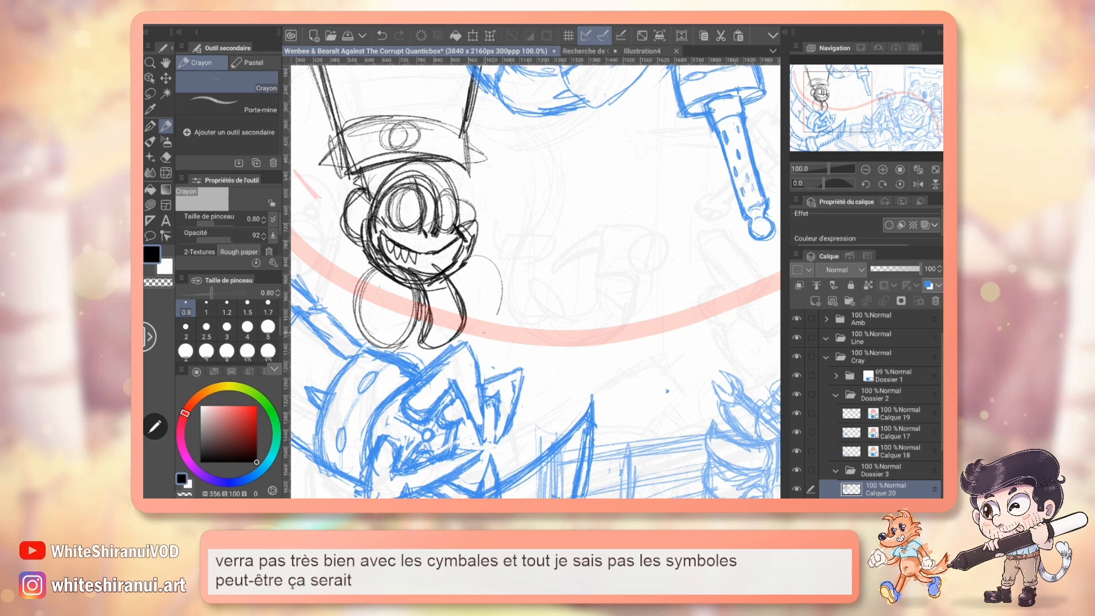
{"action": "left_click_drag", "start_coordinate": [475, 257], "coordinate": [464, 328]}
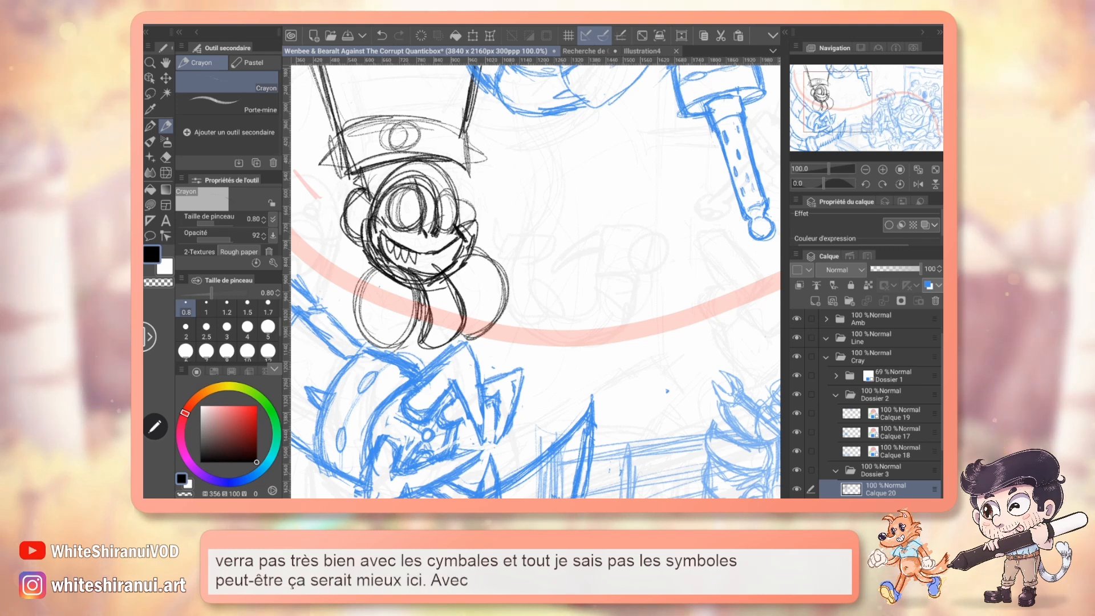
{"action": "left_click_drag", "start_coordinate": [372, 290], "coordinate": [357, 331]}
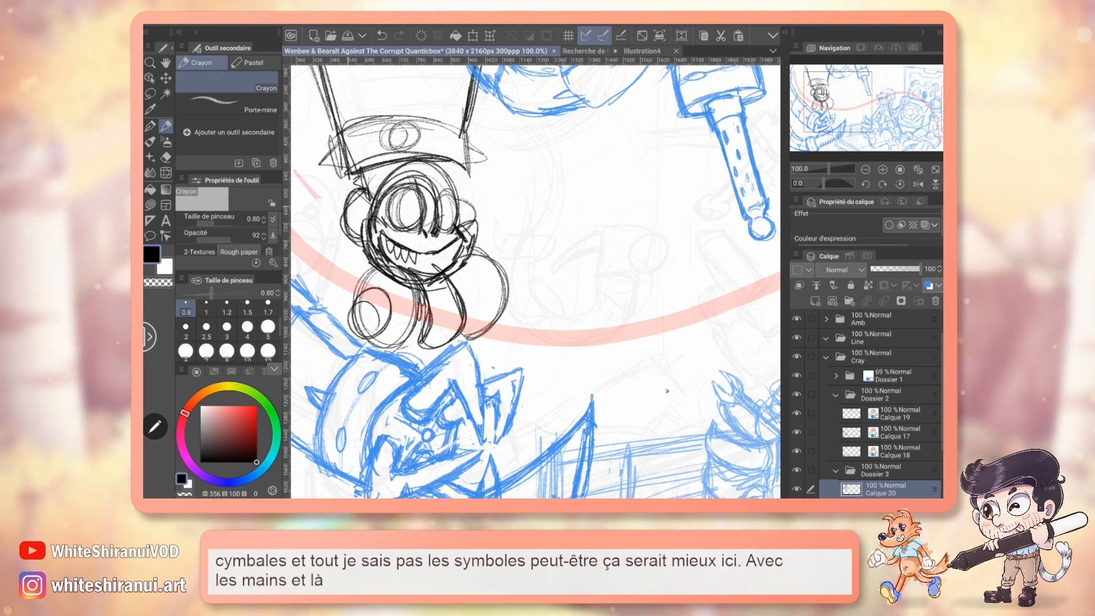
{"action": "mouse_move", "coordinate": [335, 204]}
{"action": "left_mouse_down"}
{"action": "mouse_move", "coordinate": [323, 271]}
{"action": "mouse_move", "coordinate": [344, 303]}
{"action": "left_mouse_up"}
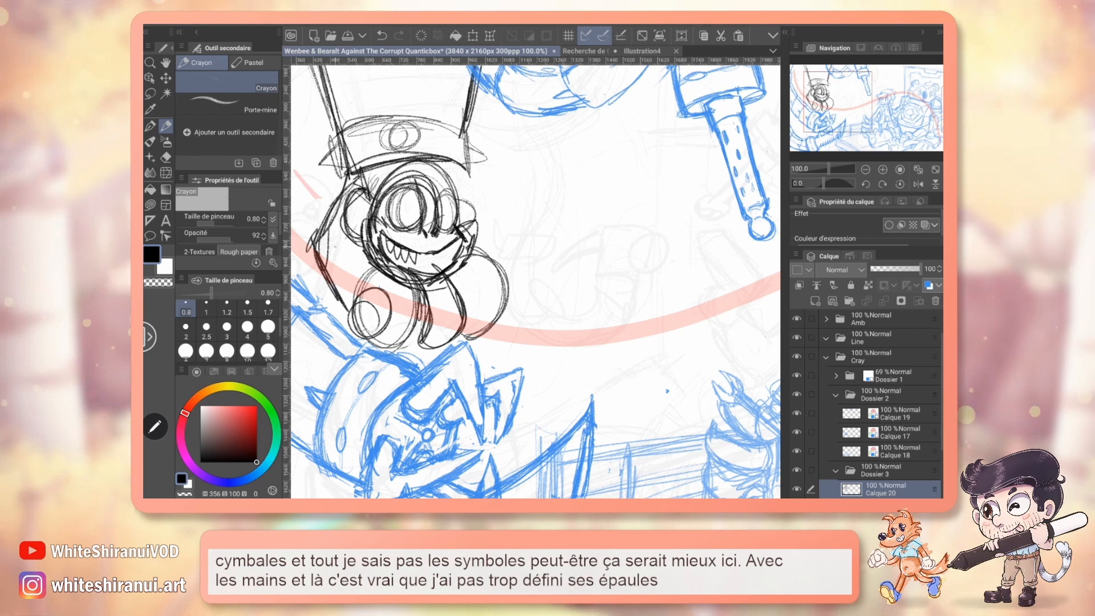
{"action": "left_click_drag", "start_coordinate": [339, 247], "coordinate": [358, 294]}
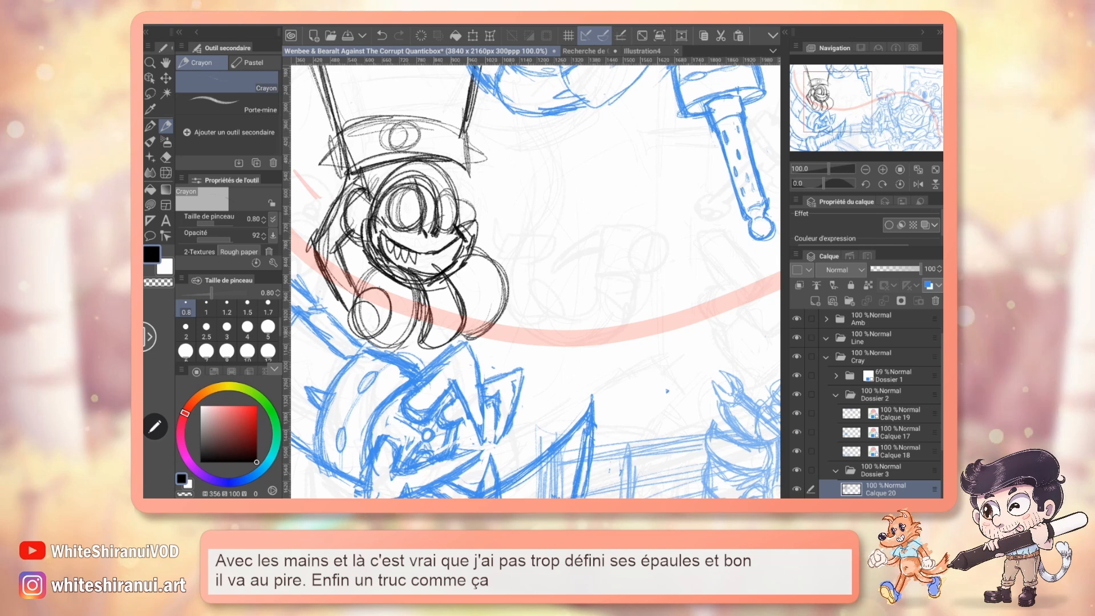
Erase the monkey's overlapping eye lines and redraw round eyes with pupils, a pointed brow line, a nose and a row of sharp teeth.
{"action": "key", "text": "e"}
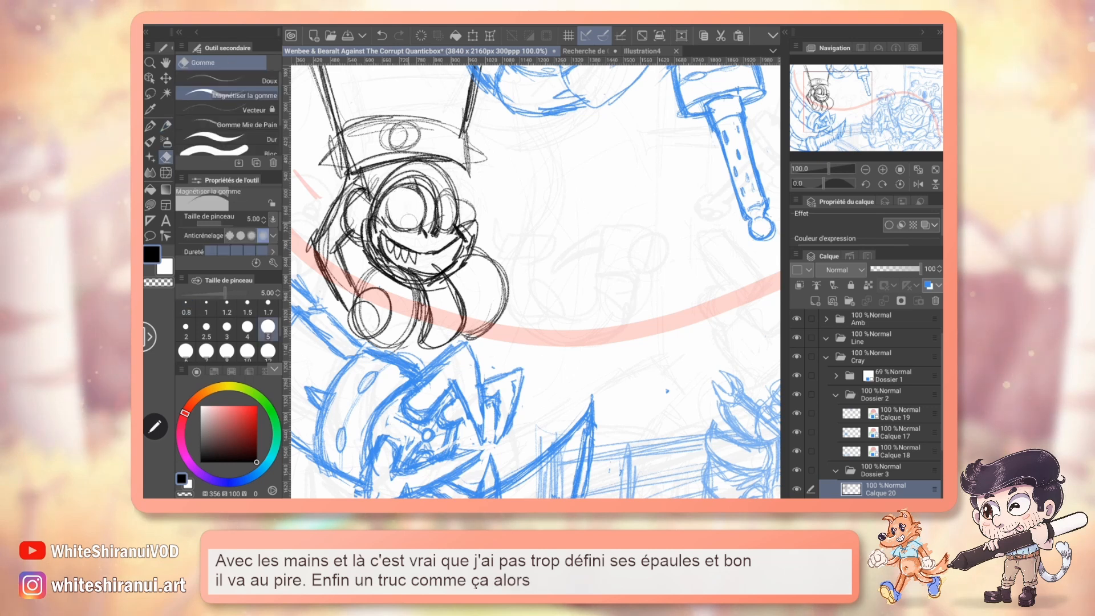
{"action": "key", "text": "p"}
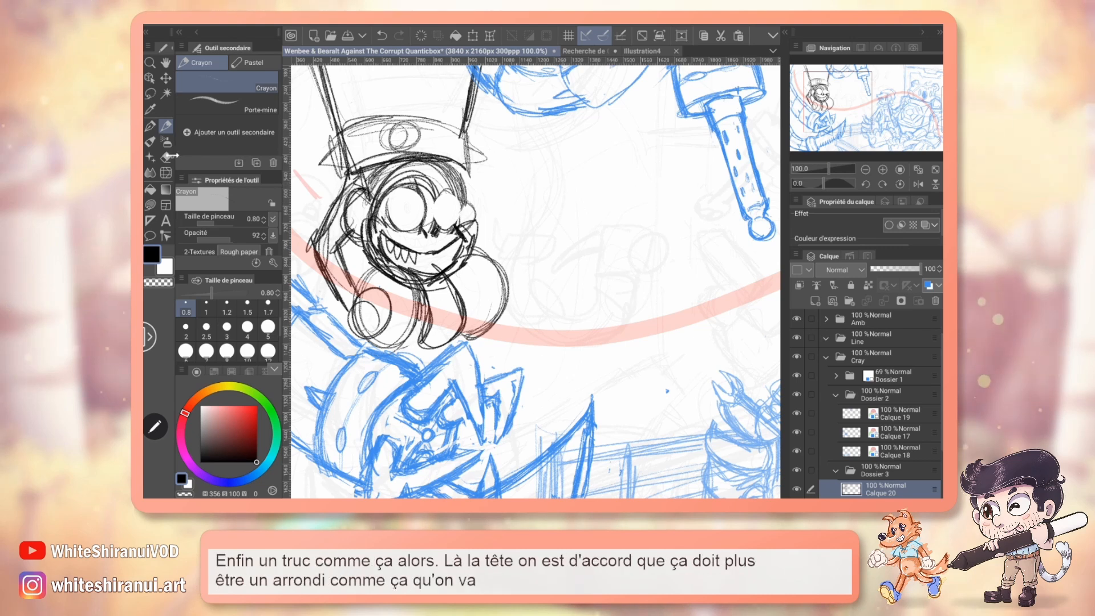
{"action": "key", "text": "e"}
{"action": "mouse_move", "coordinate": [434, 199]}
{"action": "left_mouse_down"}
{"action": "mouse_move", "coordinate": [439, 219]}
{"action": "mouse_move", "coordinate": [457, 224]}
{"action": "mouse_move", "coordinate": [434, 232]}
{"action": "mouse_move", "coordinate": [442, 226]}
{"action": "left_mouse_up"}
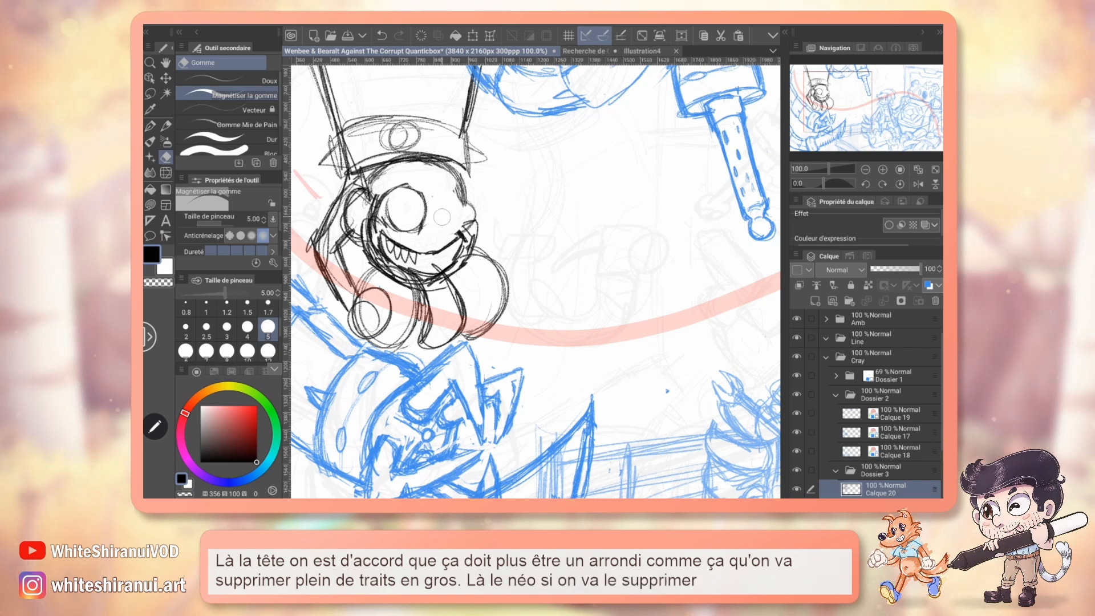
{"action": "key", "text": "p"}
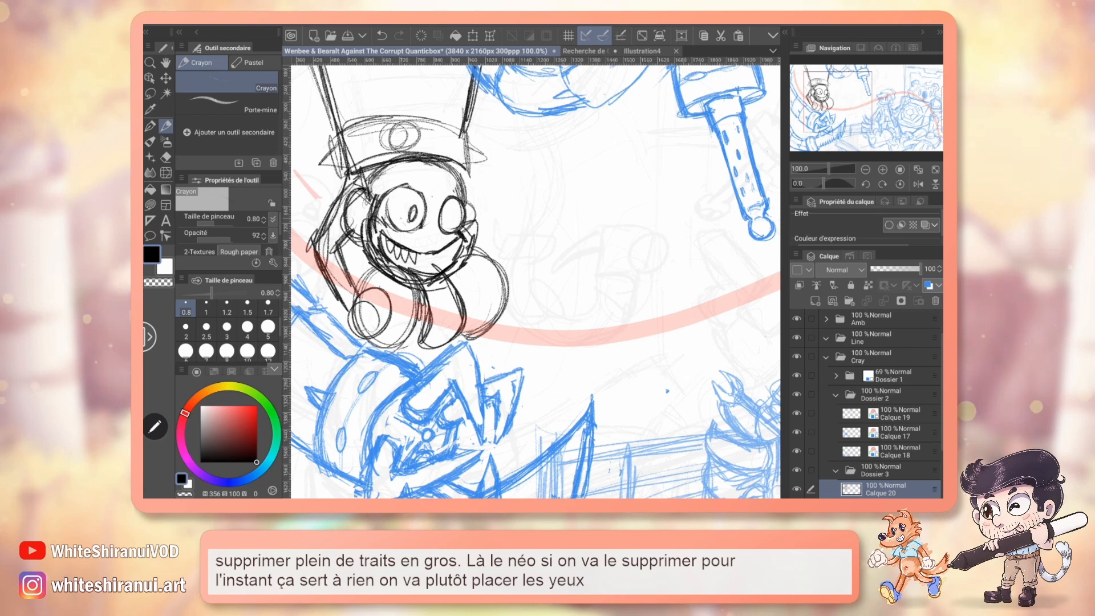
{"action": "mouse_move", "coordinate": [416, 197]}
{"action": "left_mouse_down"}
{"action": "mouse_move", "coordinate": [403, 226]}
{"action": "mouse_move", "coordinate": [454, 224]}
{"action": "mouse_move", "coordinate": [430, 238]}
{"action": "left_mouse_up"}
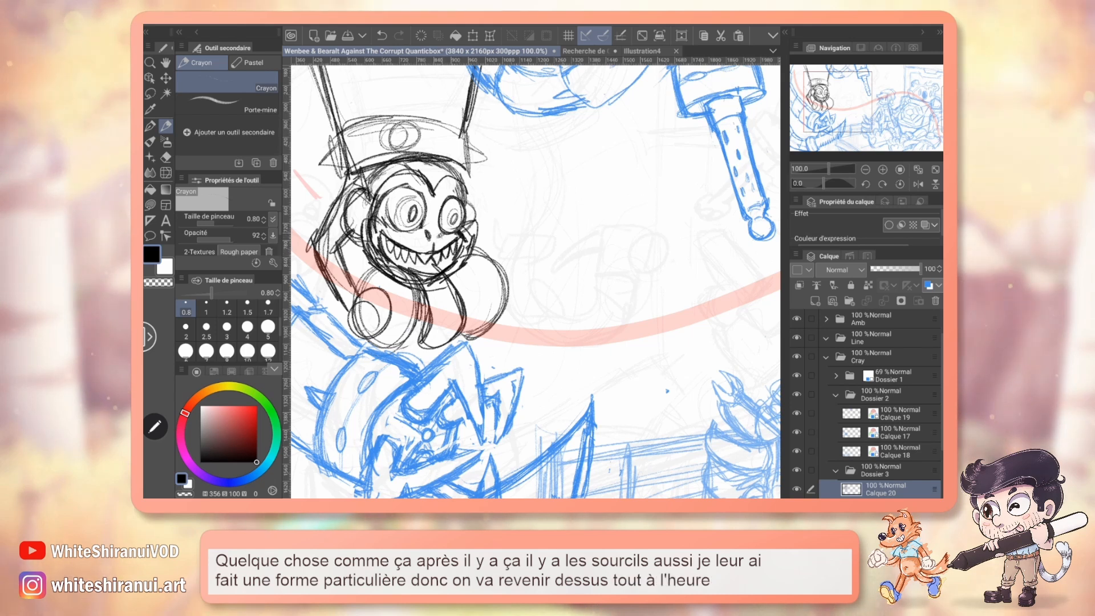
Erase the monkey's chin and tongue, then sketch a wider open jaw with a long tongue curling to a pointed tip.
{"action": "key", "text": "e"}
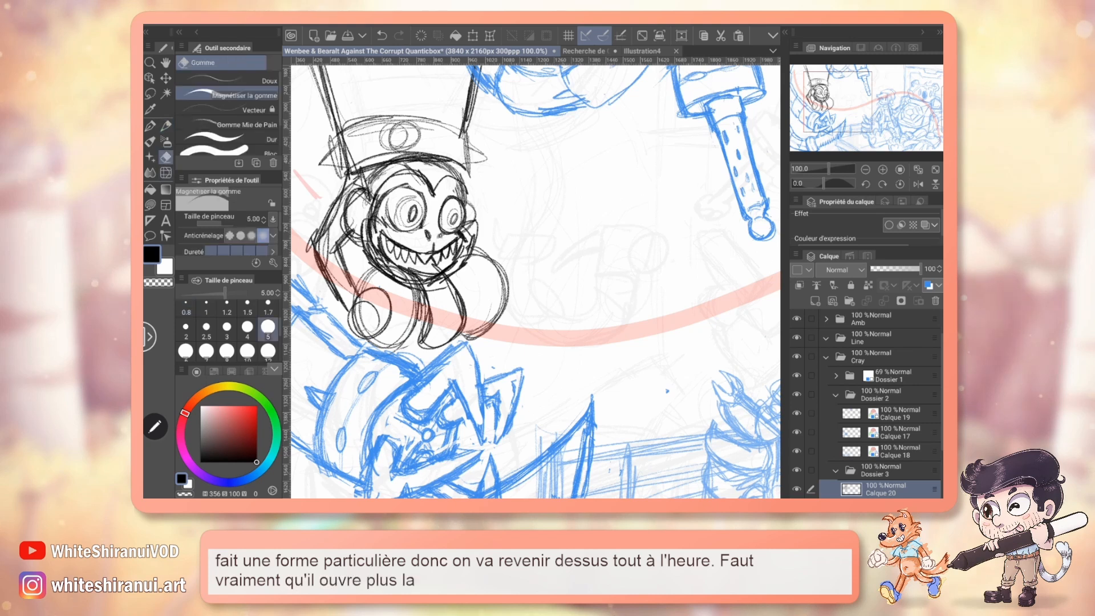
{"action": "mouse_move", "coordinate": [382, 268]}
{"action": "left_mouse_down"}
{"action": "mouse_move", "coordinate": [442, 279]}
{"action": "mouse_move", "coordinate": [435, 285]}
{"action": "left_mouse_up"}
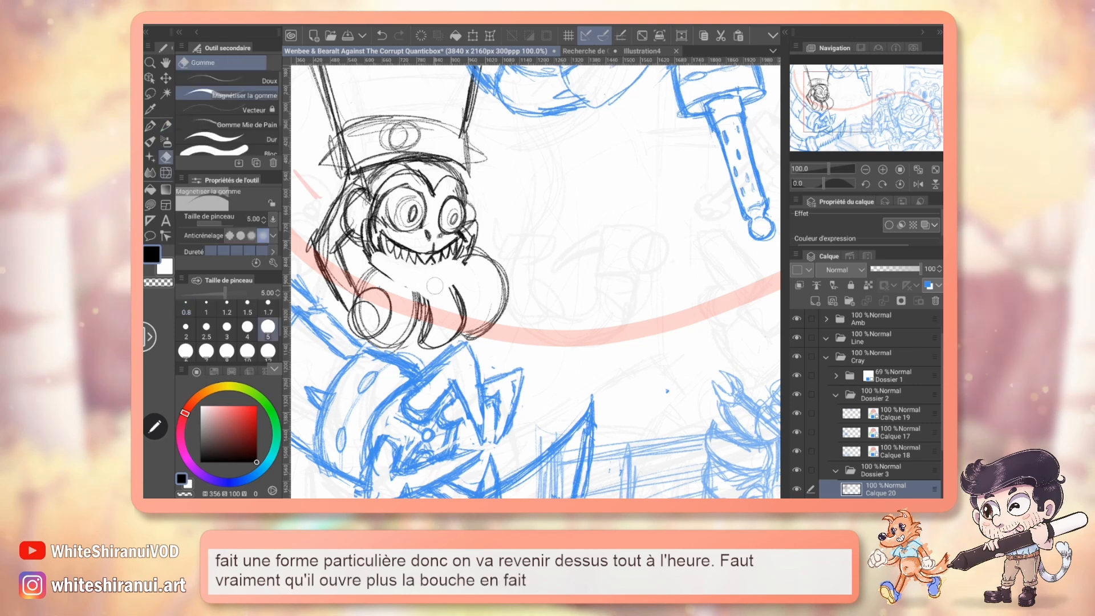
{"action": "left_click_drag", "start_coordinate": [429, 344], "coordinate": [459, 295]}
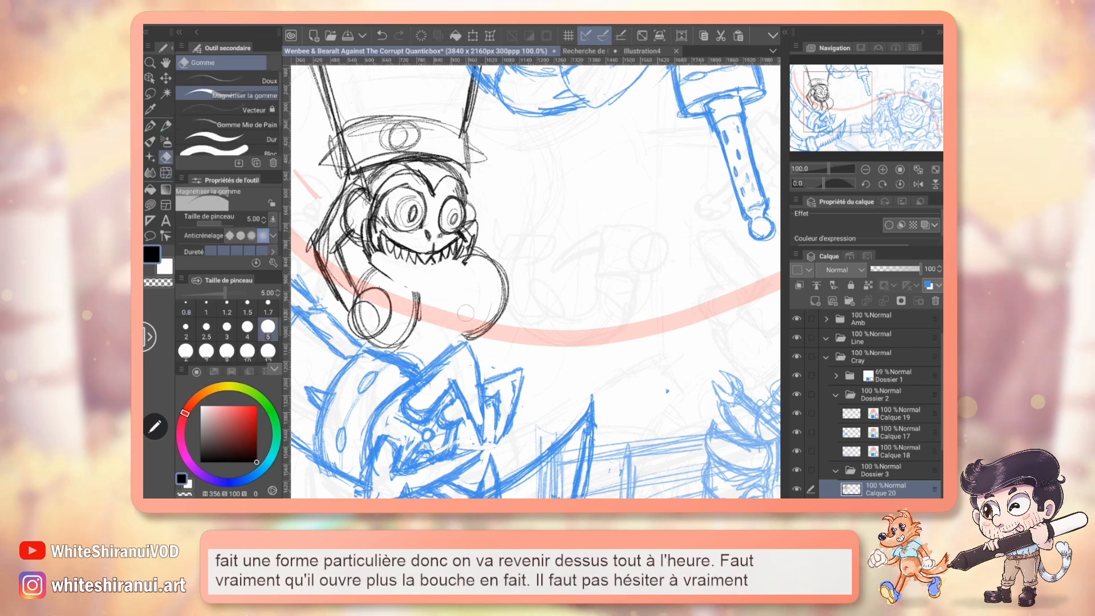
{"action": "key", "text": "p"}
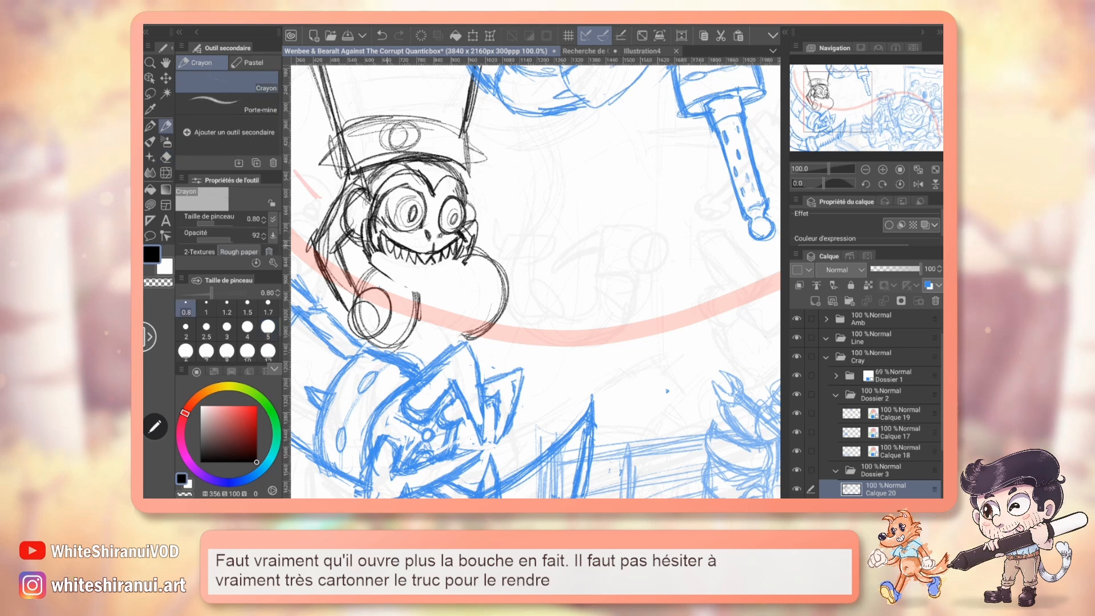
{"action": "mouse_move", "coordinate": [377, 261]}
{"action": "left_mouse_down"}
{"action": "mouse_move", "coordinate": [421, 288]}
{"action": "mouse_move", "coordinate": [458, 267]}
{"action": "left_mouse_up"}
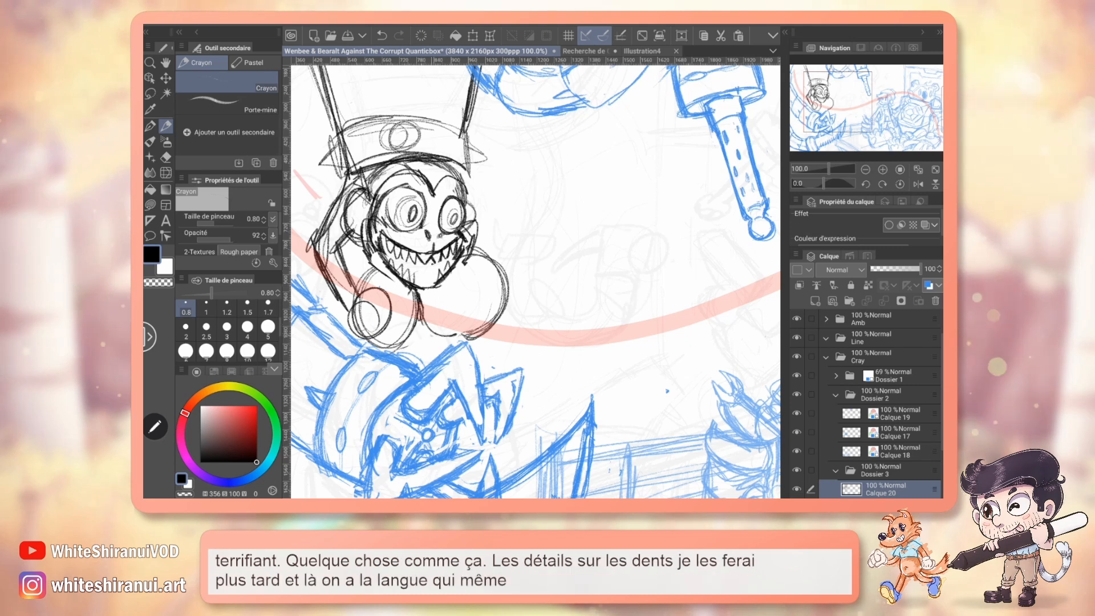
{"action": "mouse_move", "coordinate": [418, 292]}
{"action": "left_mouse_down"}
{"action": "mouse_move", "coordinate": [443, 335]}
{"action": "mouse_move", "coordinate": [483, 311]}
{"action": "left_mouse_up"}
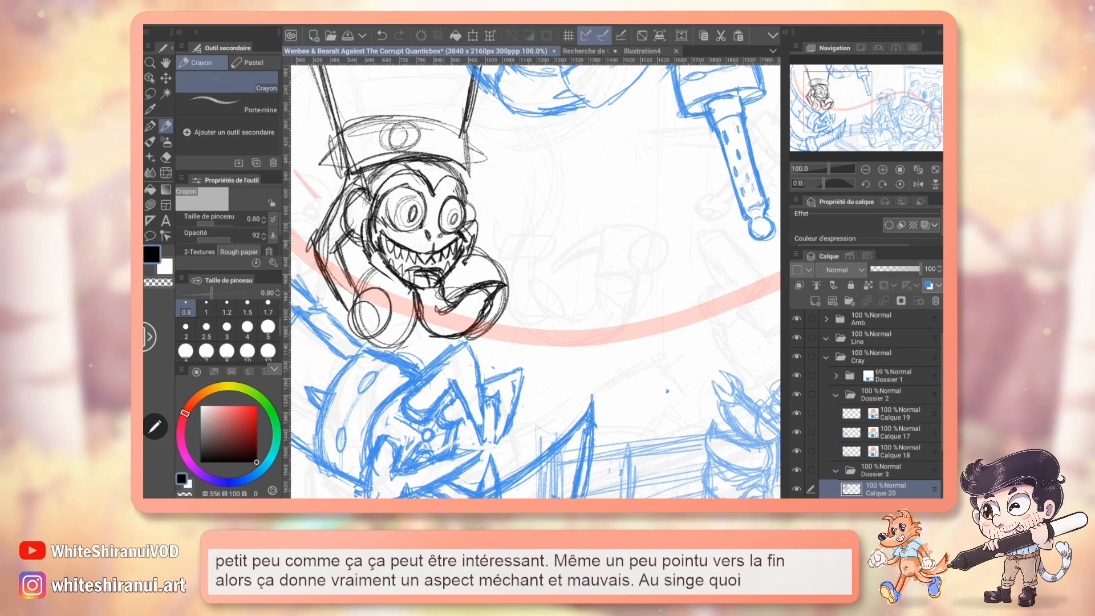
{"action": "left_click", "coordinate": [167, 157]}
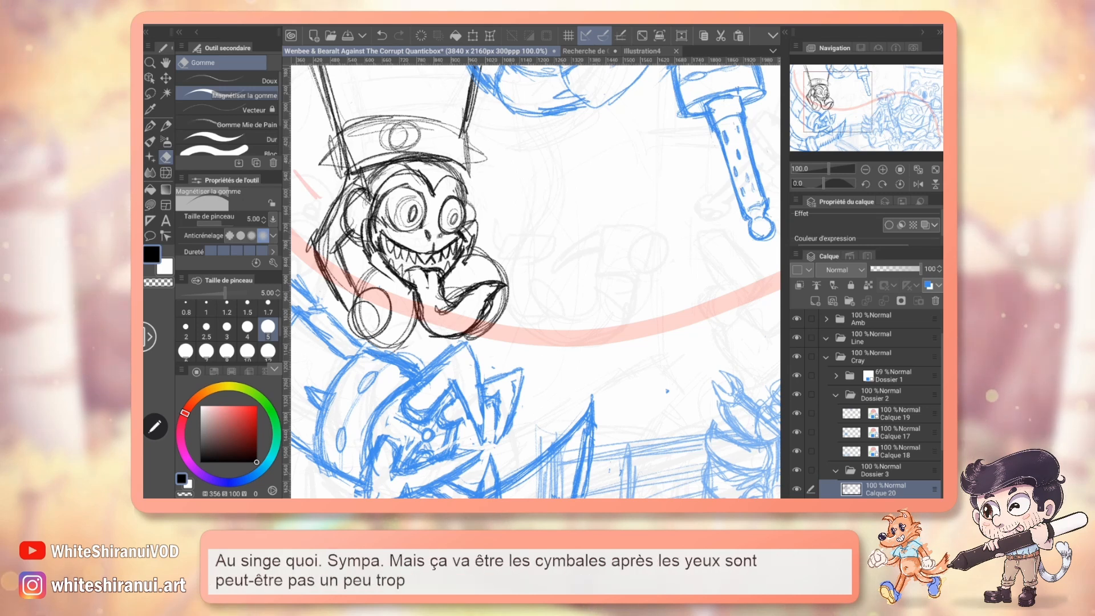
Compare the eyes with the monkeys in the Recherche de Chara design document, and erase the eyes and nose in the illustration.
{"action": "left_click", "coordinate": [584, 52]}
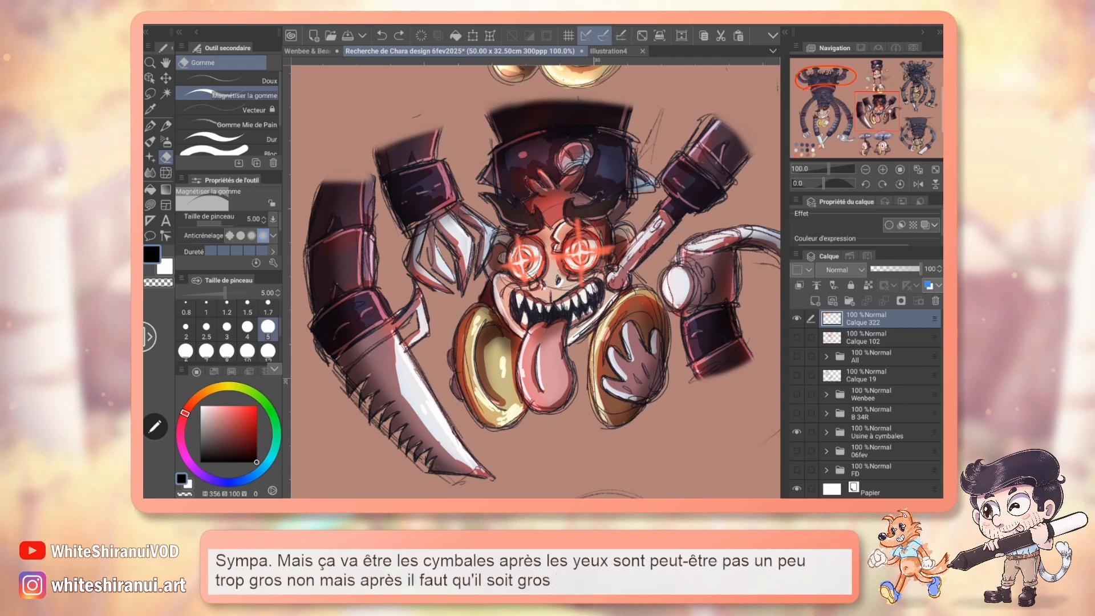
{"action": "mouse_move", "coordinate": [878, 112]}
{"action": "left_mouse_down"}
{"action": "mouse_move", "coordinate": [837, 118]}
{"action": "mouse_move", "coordinate": [829, 131]}
{"action": "left_mouse_up"}
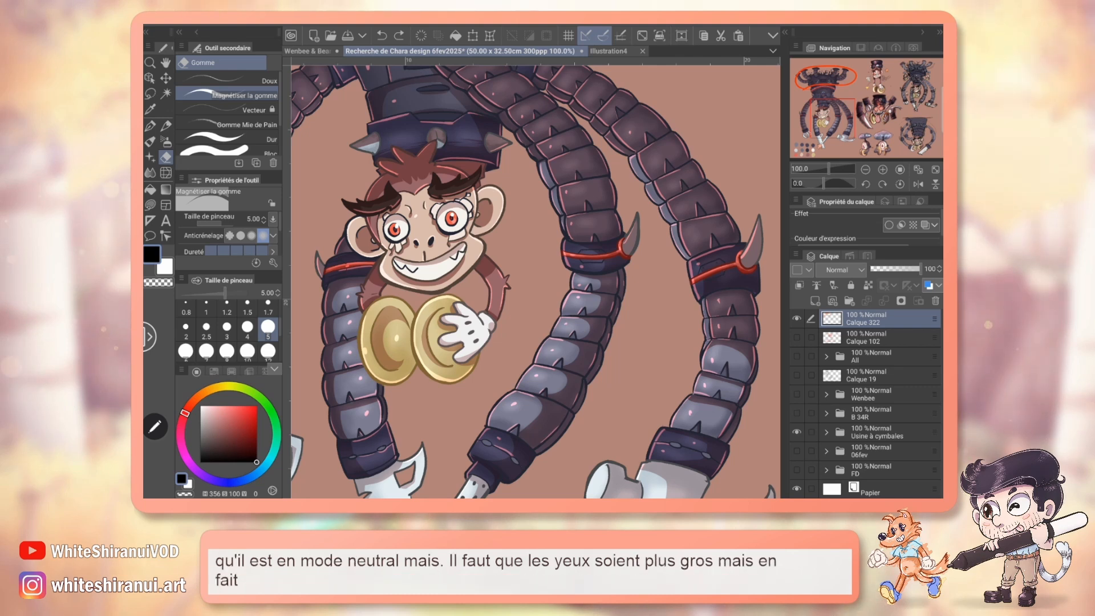
{"action": "left_click", "coordinate": [609, 51]}
{"action": "left_click", "coordinate": [308, 50]}
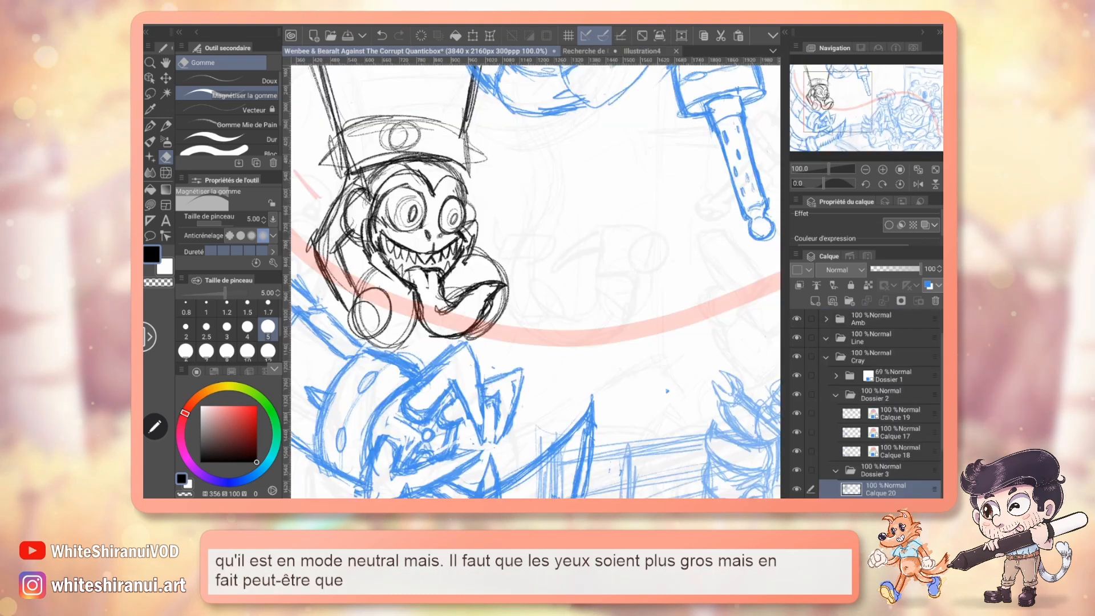
{"action": "mouse_move", "coordinate": [447, 200]}
{"action": "left_mouse_down"}
{"action": "mouse_move", "coordinate": [458, 227]}
{"action": "mouse_move", "coordinate": [401, 222]}
{"action": "mouse_move", "coordinate": [384, 201]}
{"action": "left_mouse_up"}
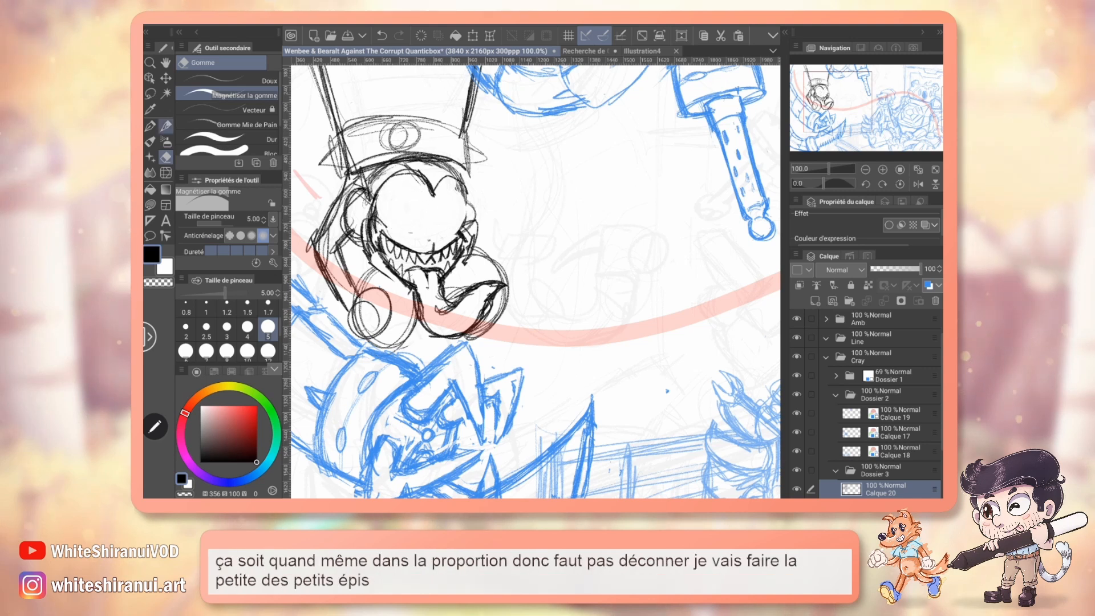
Sketch a small hair tuft over the hat brim and clean the overlapping lines around the tuft and left ear.
{"action": "key", "text": "p"}
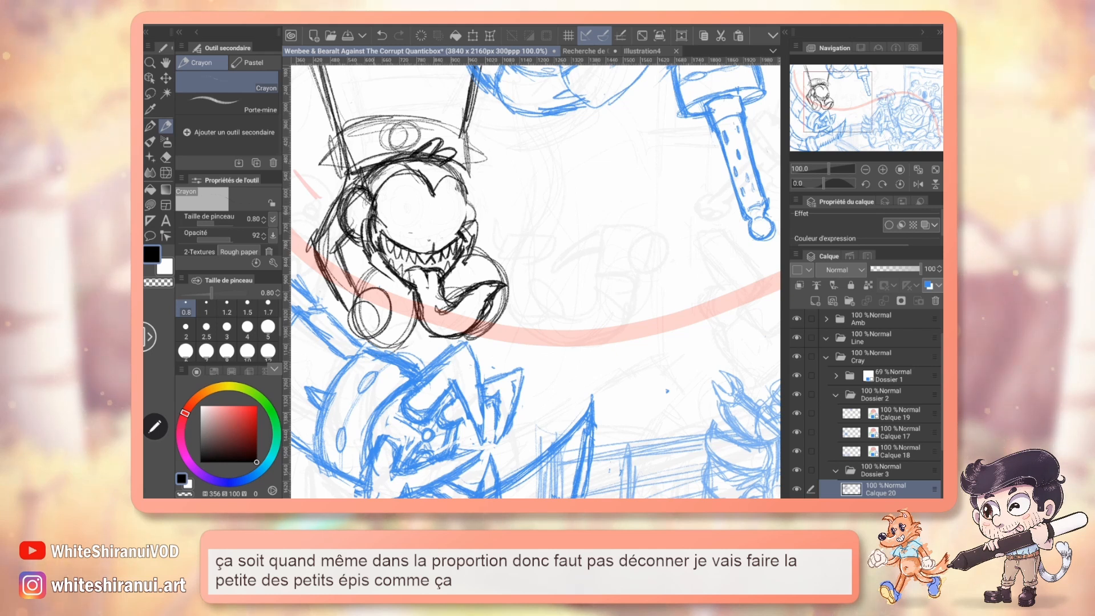
{"action": "key", "text": "e"}
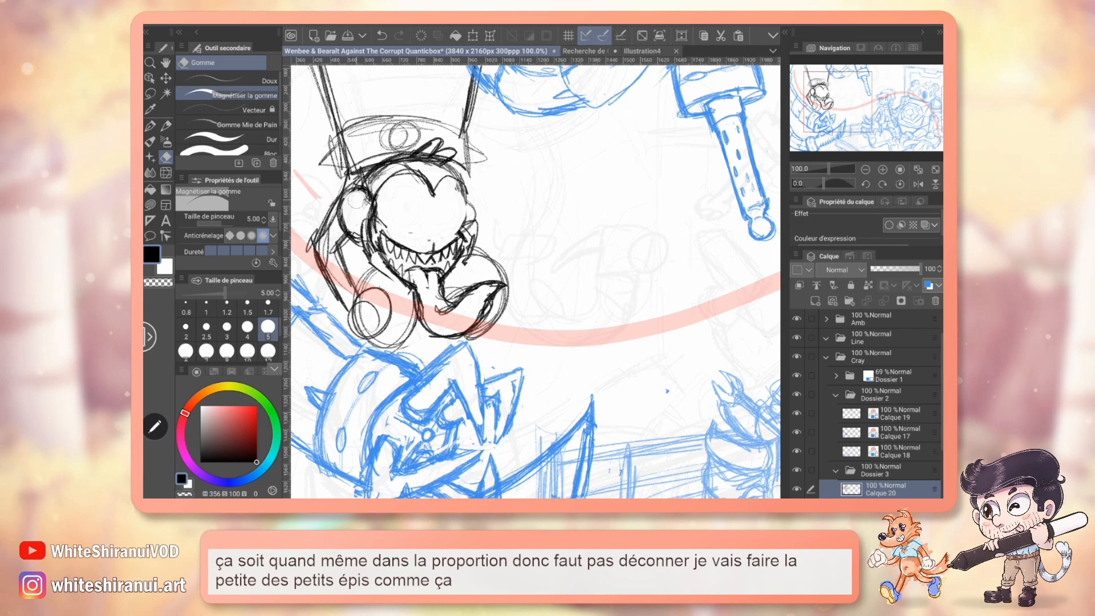
{"action": "left_click_drag", "start_coordinate": [390, 167], "coordinate": [431, 148]}
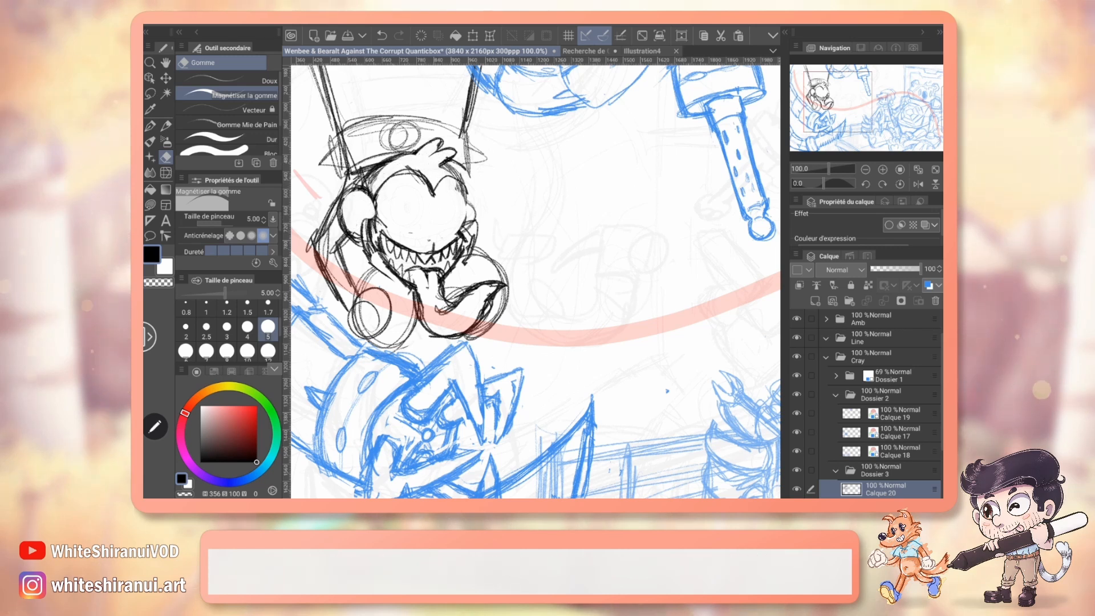
Reinforce the monkey's cheek outlines and pencil two nostrils, large oval eyes and a small mark below the left eye.
{"action": "key", "text": "p"}
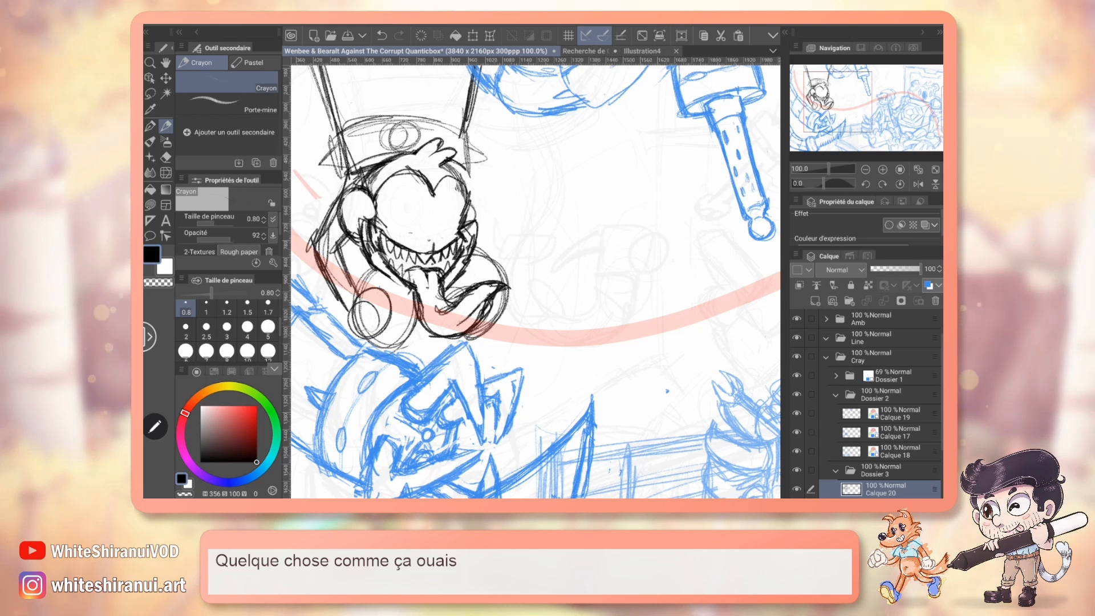
{"action": "left_click_drag", "start_coordinate": [422, 227], "coordinate": [436, 236]}
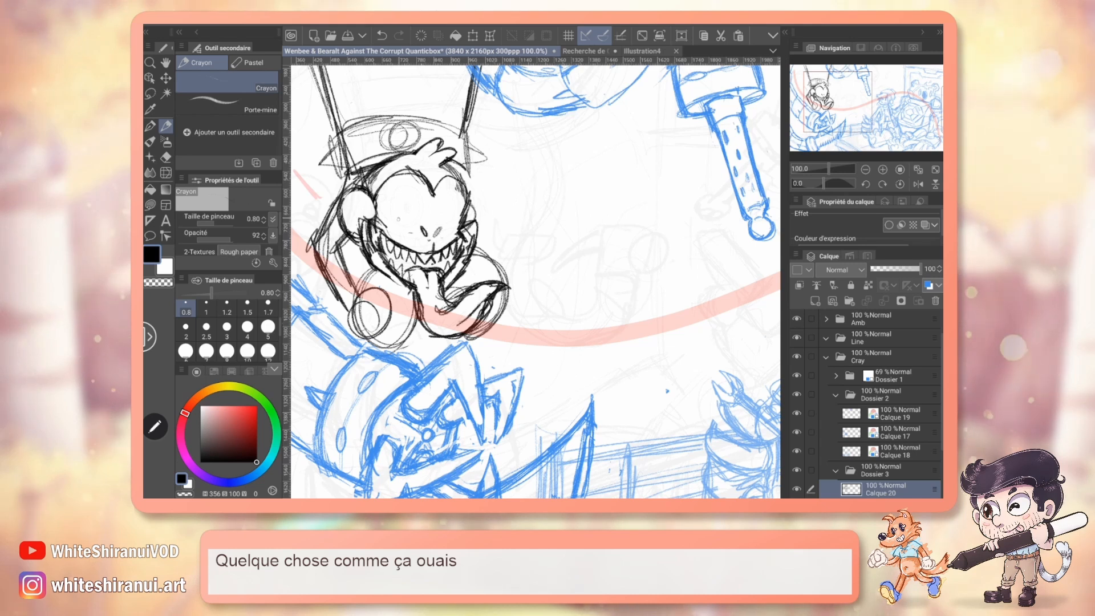
{"action": "left_click_drag", "start_coordinate": [406, 183], "coordinate": [394, 224]}
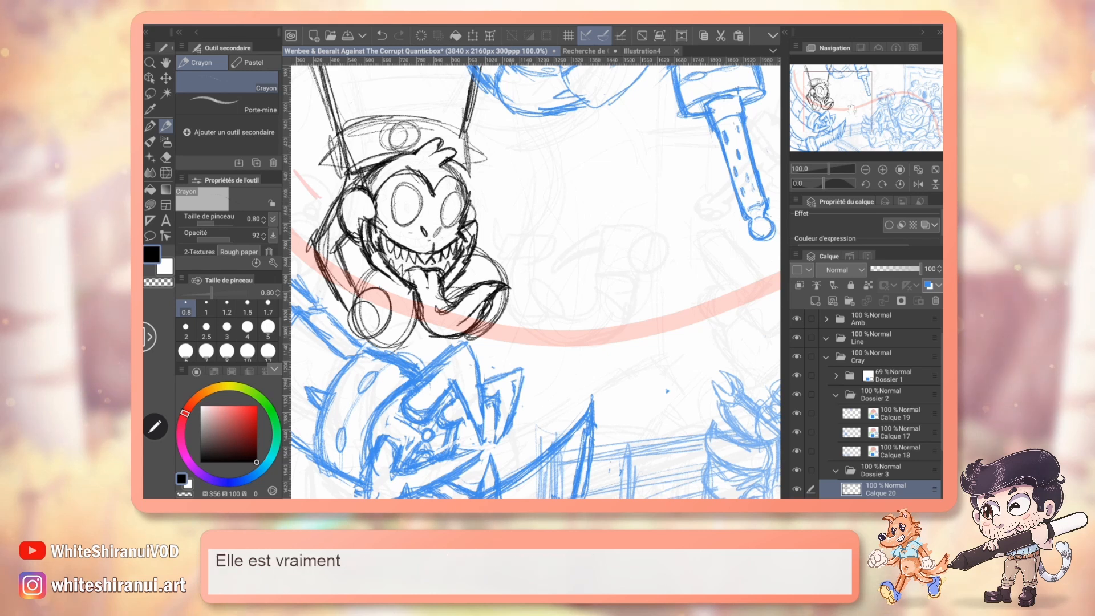
{"action": "mouse_move", "coordinate": [865, 114]}
{"action": "left_mouse_down"}
{"action": "mouse_move", "coordinate": [882, 114]}
{"action": "mouse_move", "coordinate": [860, 114]}
{"action": "left_mouse_up"}
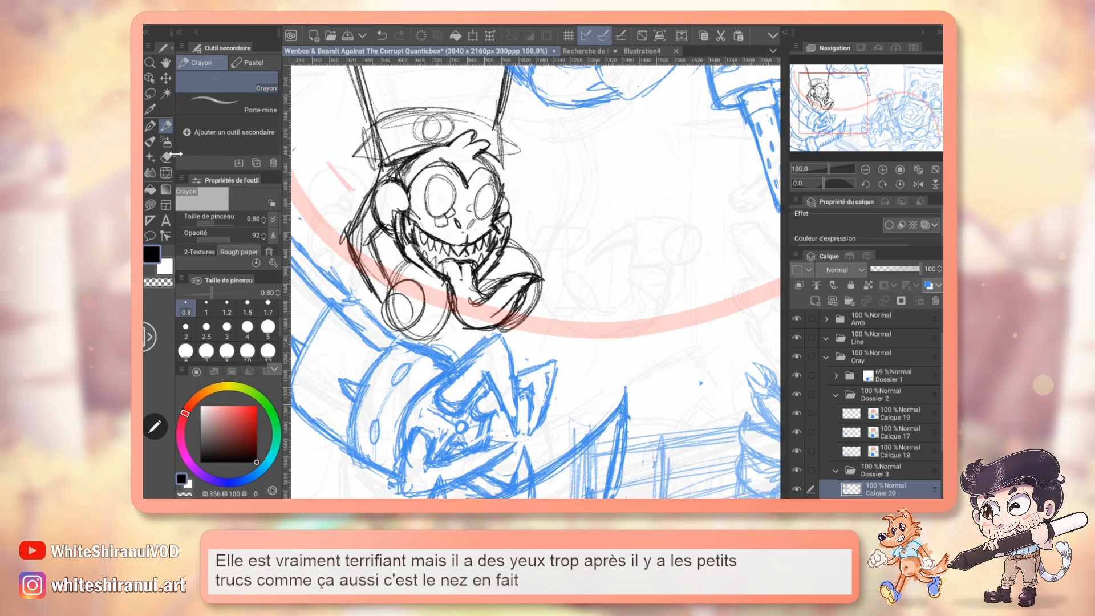
Compare the nose with the coloured monkey in the Recherche de Chara design document, touch up the nostrils, and pencil the left eye's iris.
{"action": "key", "text": "e"}
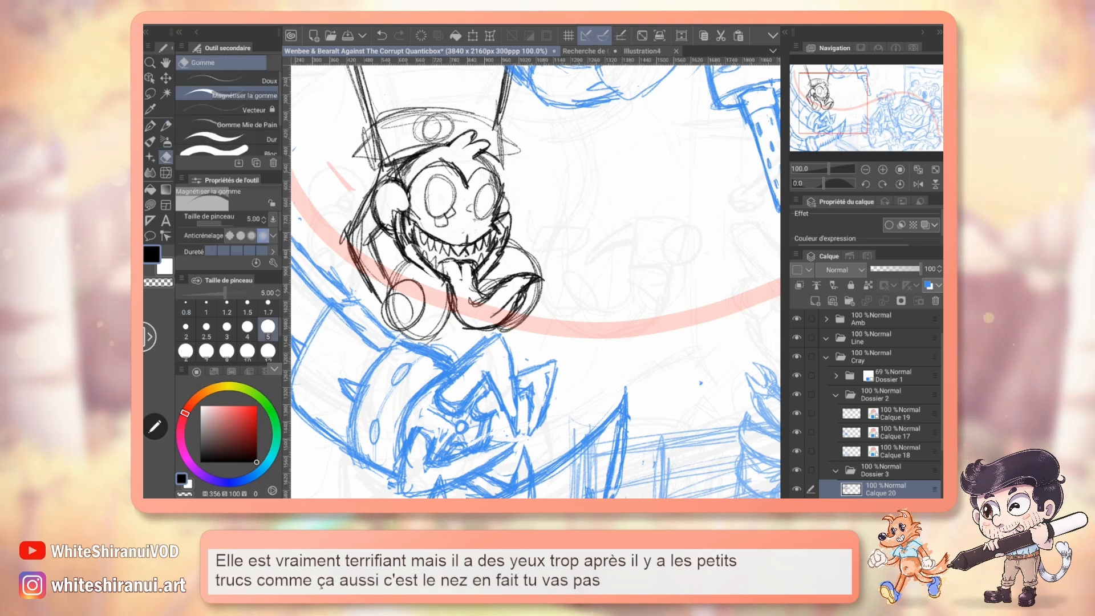
{"action": "key", "text": "p"}
{"action": "left_click", "coordinate": [585, 51]}
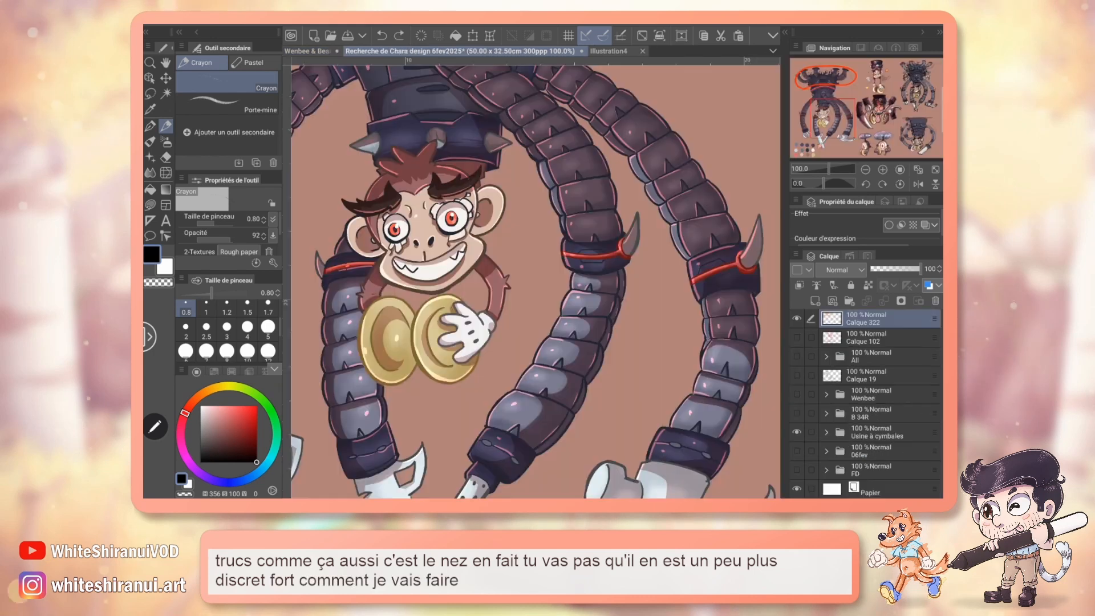
{"action": "left_click", "coordinate": [322, 52]}
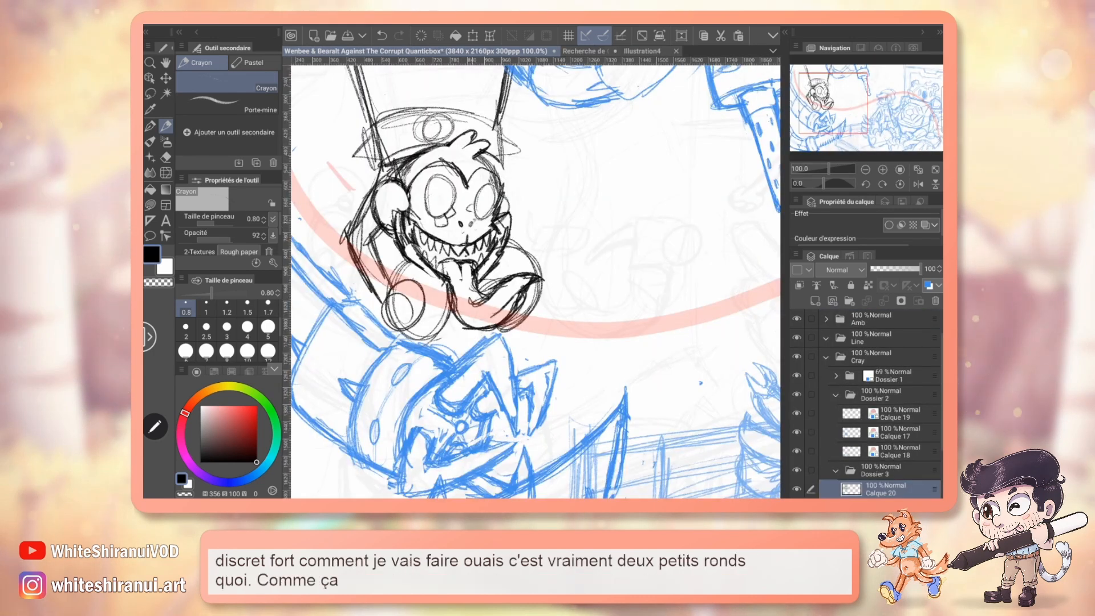
{"action": "key", "text": "e"}
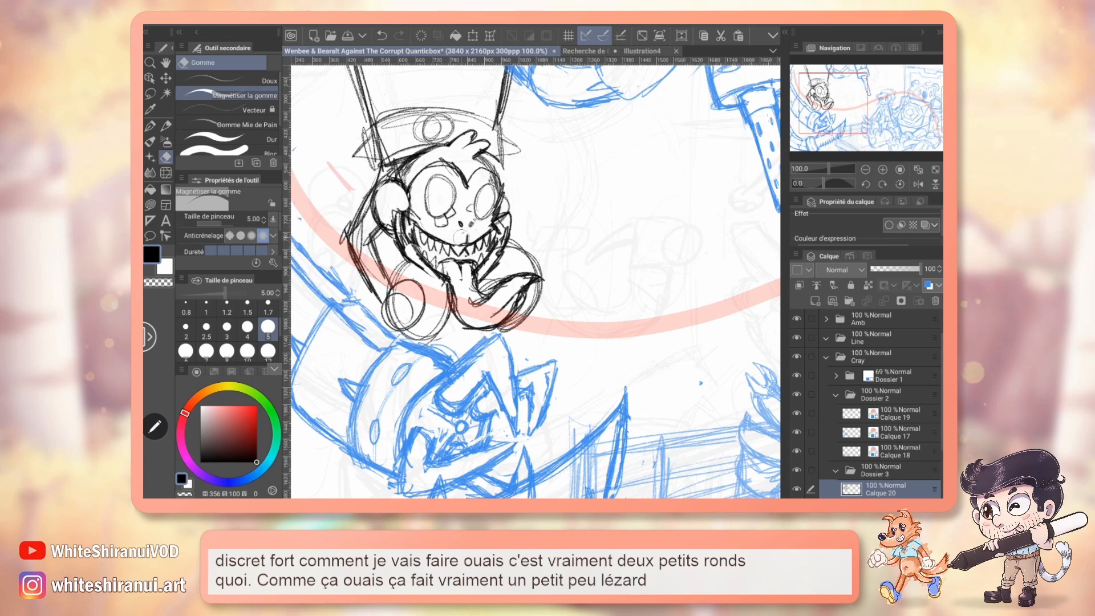
{"action": "key", "text": "p"}
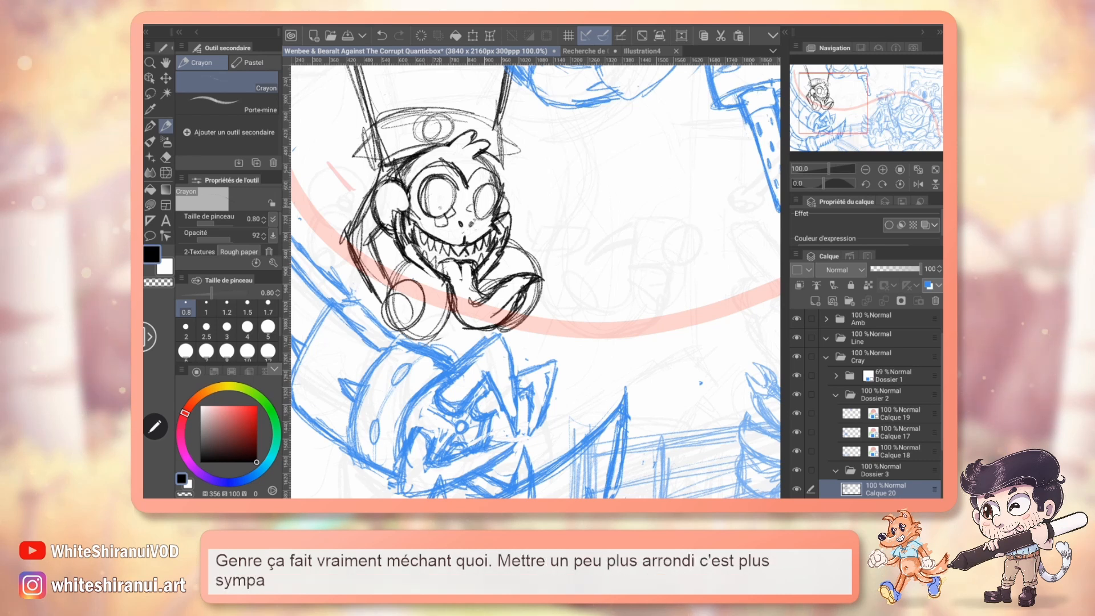
Compare the gaze with the calm and the menacing coloured monkeys in the design document, and pencil irises and pupils in both eyes.
{"action": "left_click", "coordinate": [586, 51]}
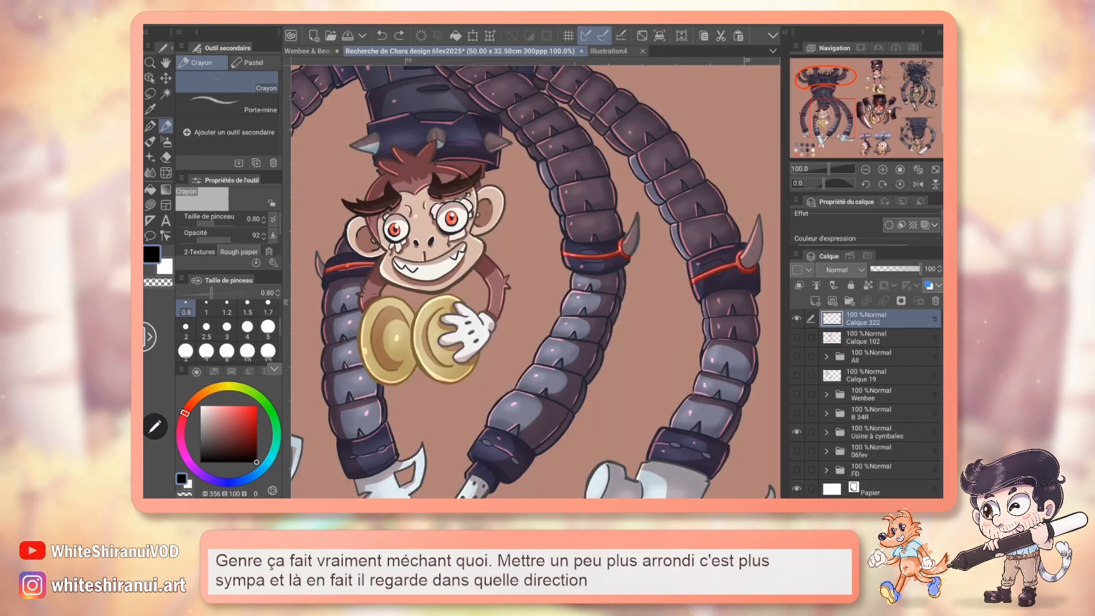
{"action": "left_click_drag", "start_coordinate": [833, 119], "coordinate": [870, 115]}
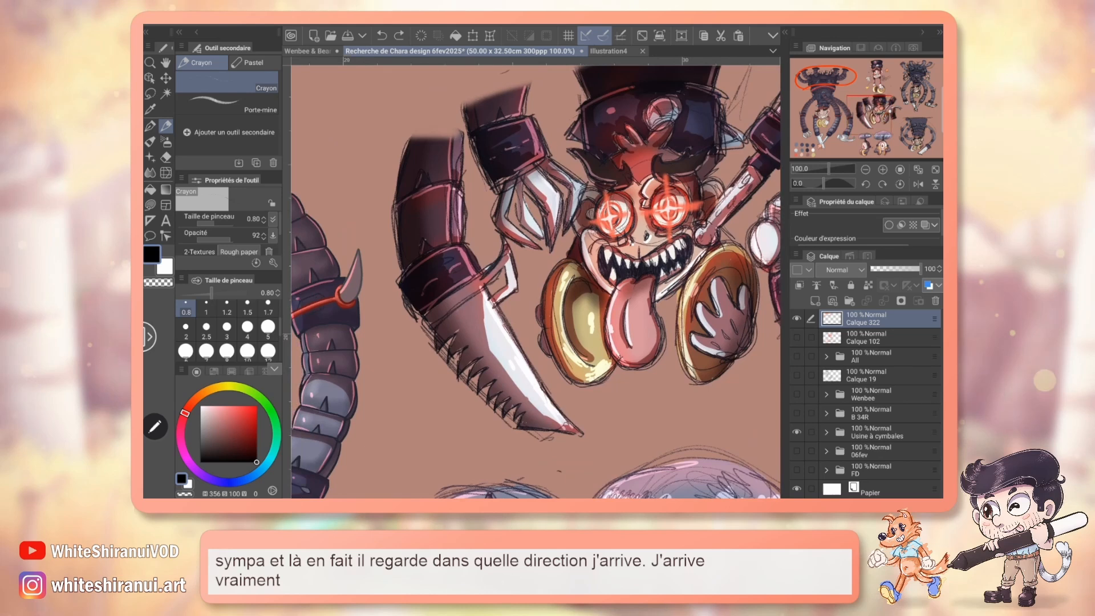
{"action": "left_click", "coordinate": [308, 52]}
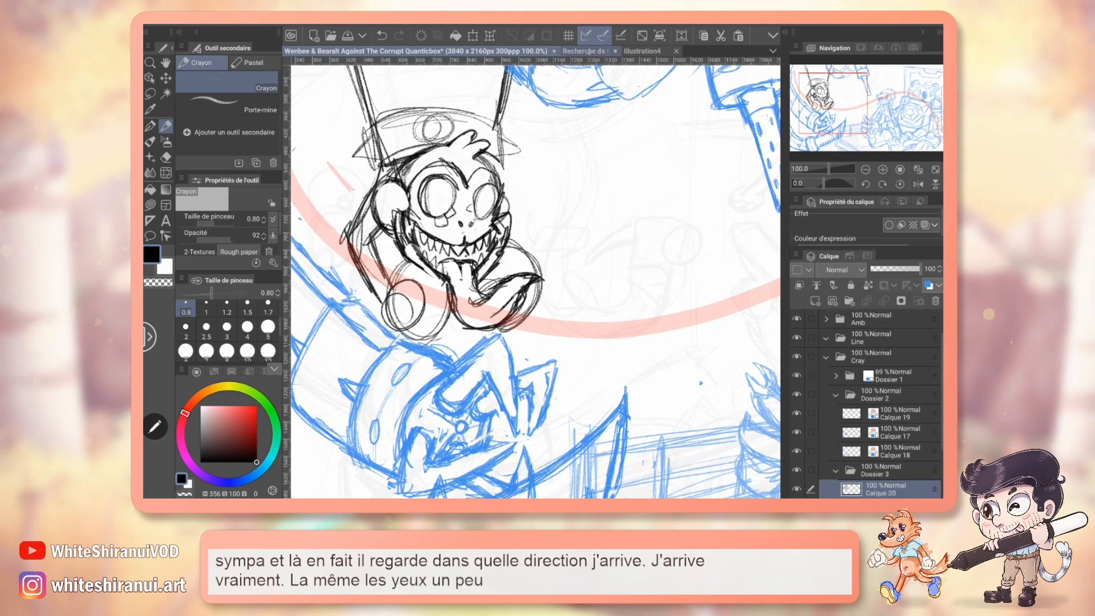
{"action": "left_click", "coordinate": [588, 51]}
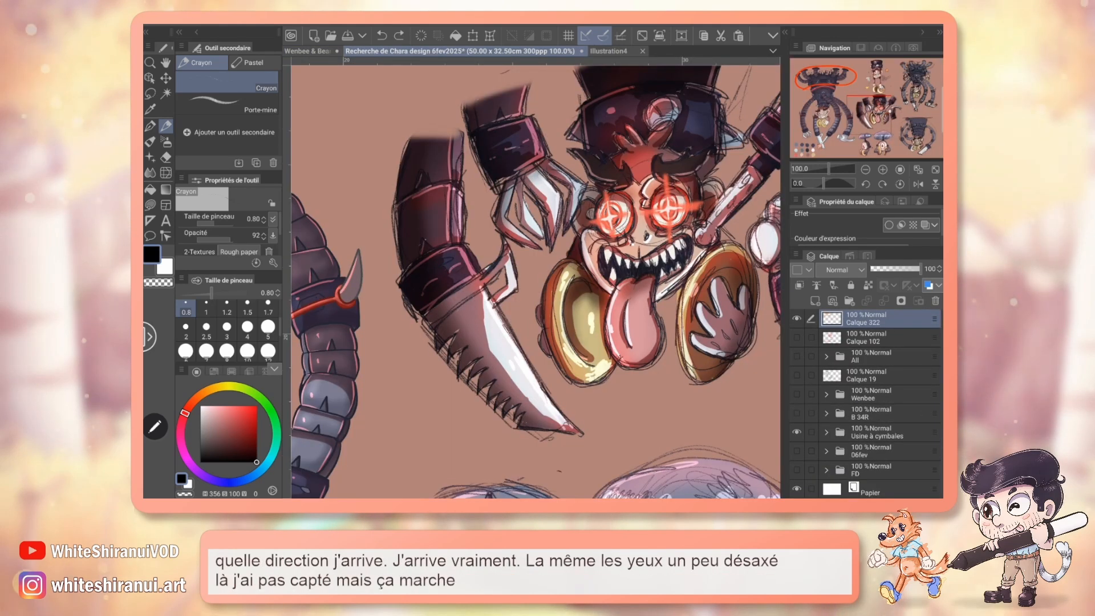
{"action": "left_click", "coordinate": [308, 51]}
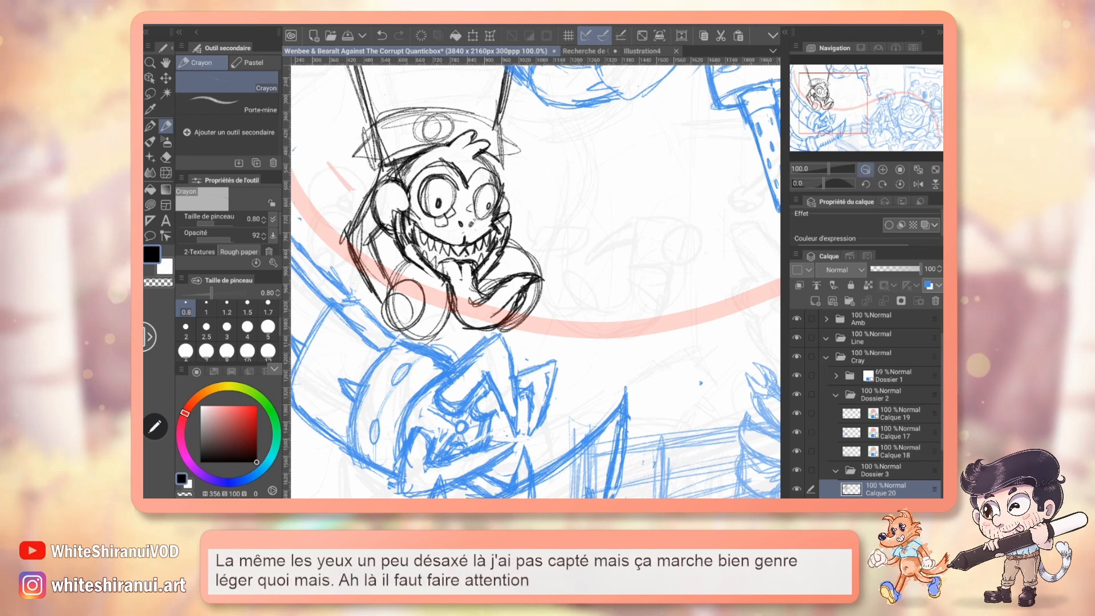
Pencil long sight lines from the monkey's face to the blue-sketched standing character, and refine both irises and pupils to follow that direction.
{"action": "key", "text": "ctrl+minus"}
{"action": "mouse_move", "coordinate": [537, 282]}
{"action": "left_mouse_down"}
{"action": "mouse_move", "coordinate": [478, 270]}
{"action": "mouse_move", "coordinate": [514, 291]}
{"action": "left_mouse_up"}
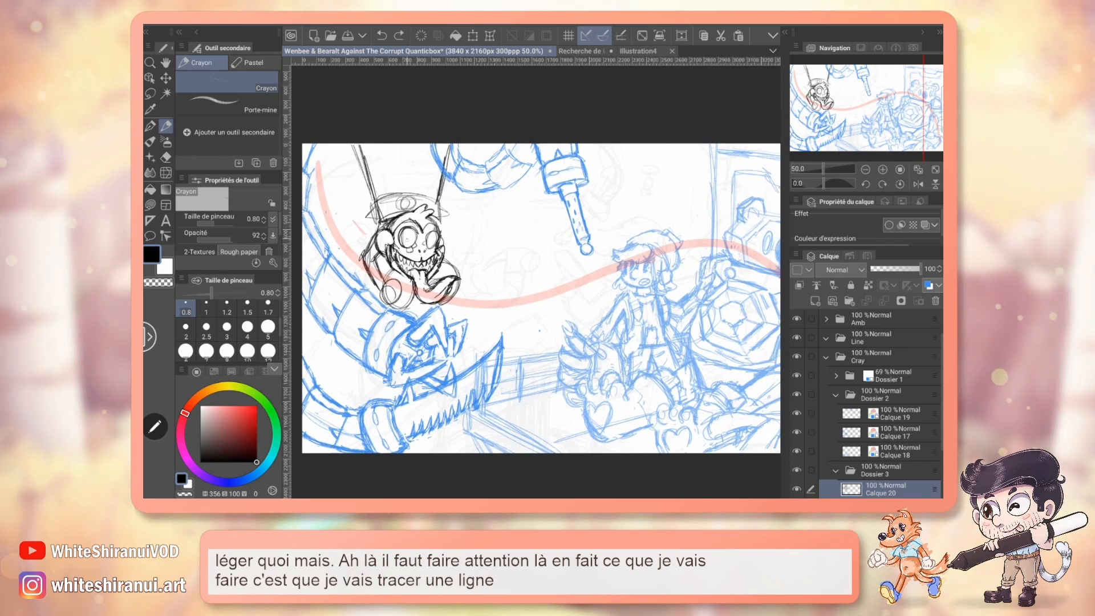
{"action": "left_click_drag", "start_coordinate": [445, 247], "coordinate": [648, 302]}
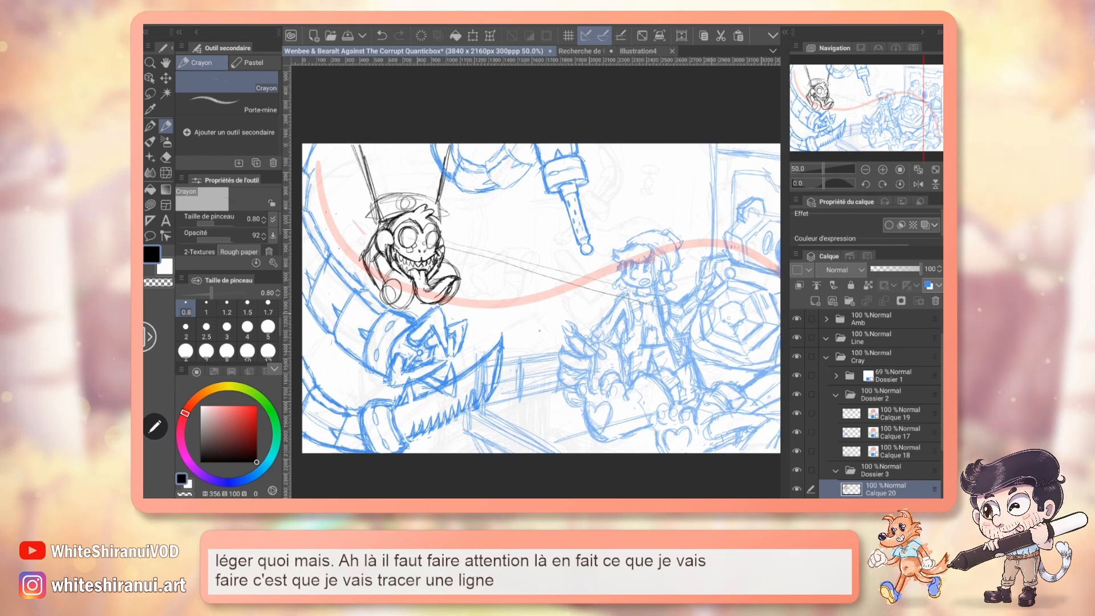
{"action": "left_click", "coordinate": [882, 169]}
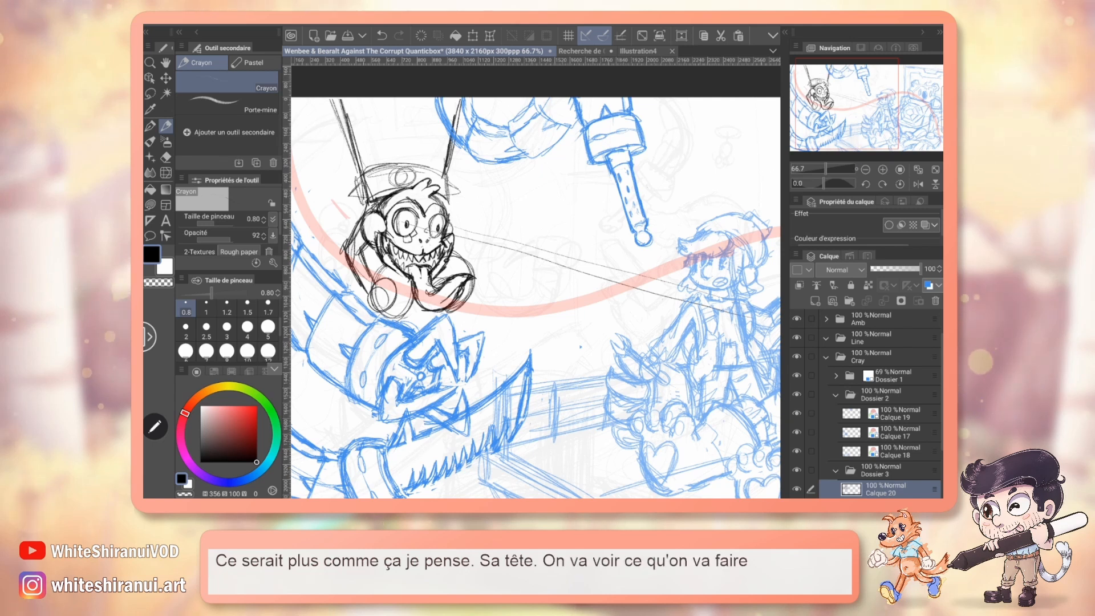
{"action": "left_click", "coordinate": [883, 169]}
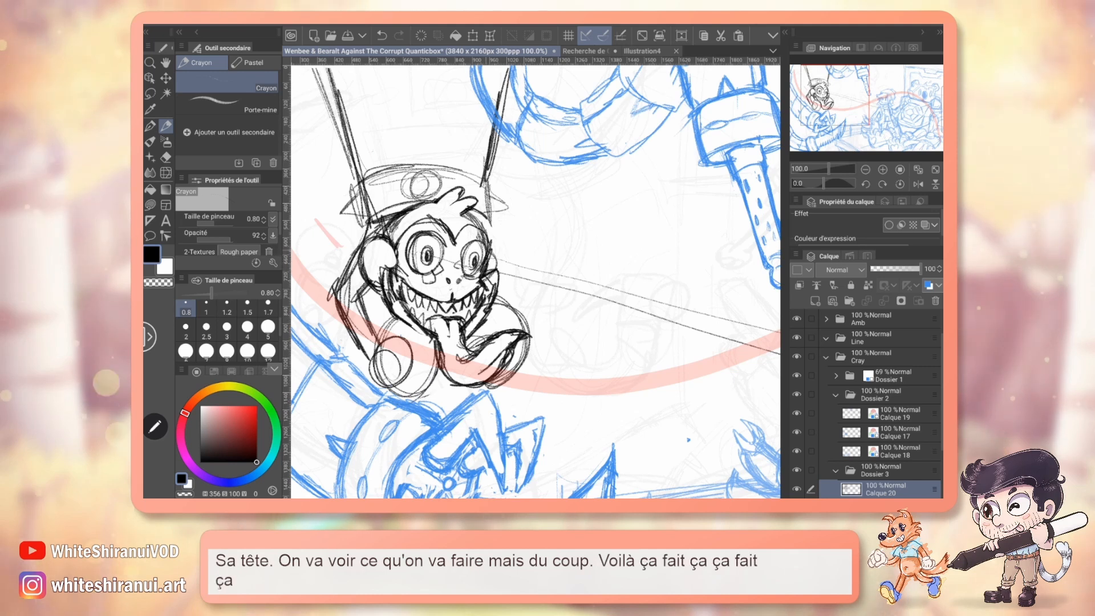
Erase the overlapping lines beside the monkey's right cheek, and pencil the right ear and the inner fold of the left ear.
{"action": "key", "text": "e"}
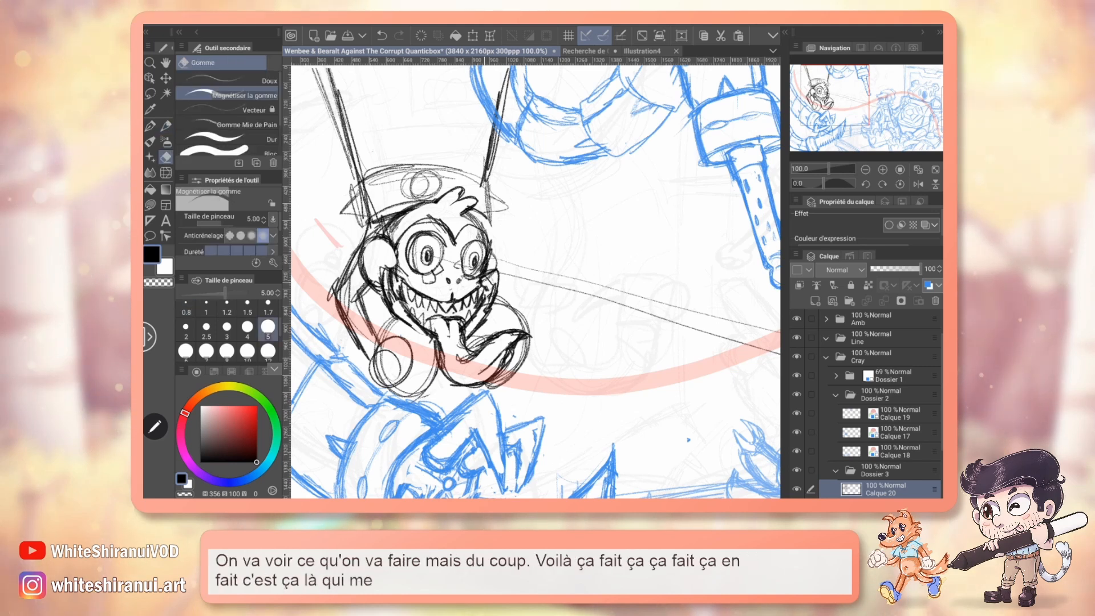
{"action": "mouse_move", "coordinate": [484, 292]}
{"action": "left_mouse_down"}
{"action": "mouse_move", "coordinate": [500, 274]}
{"action": "mouse_move", "coordinate": [491, 312]}
{"action": "left_mouse_up"}
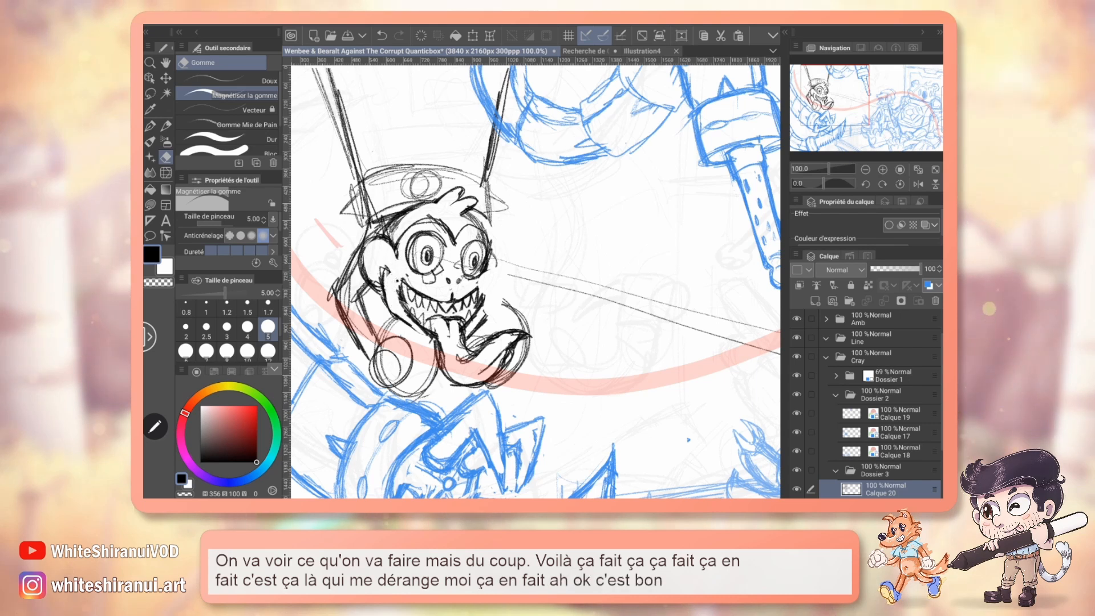
{"action": "key", "text": "p"}
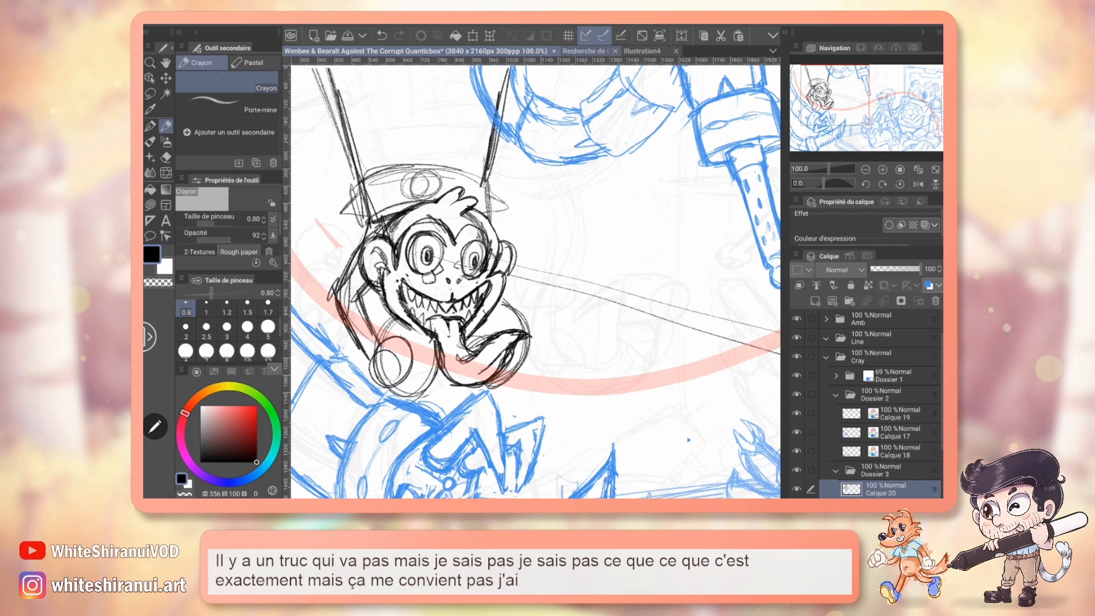
Compare the skull with the coloured reference, lasso the top of the monkey's head, move it slightly upward, and pencil the gaps closed.
{"action": "key", "text": "ctrl+Tab"}
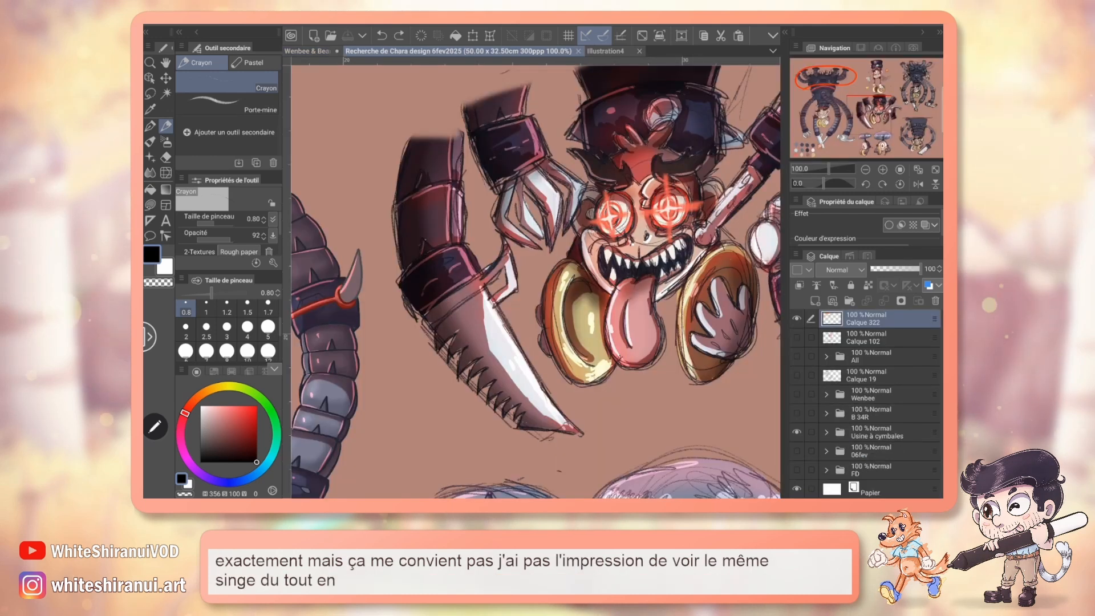
{"action": "key", "text": "ctrl+shift+Tab"}
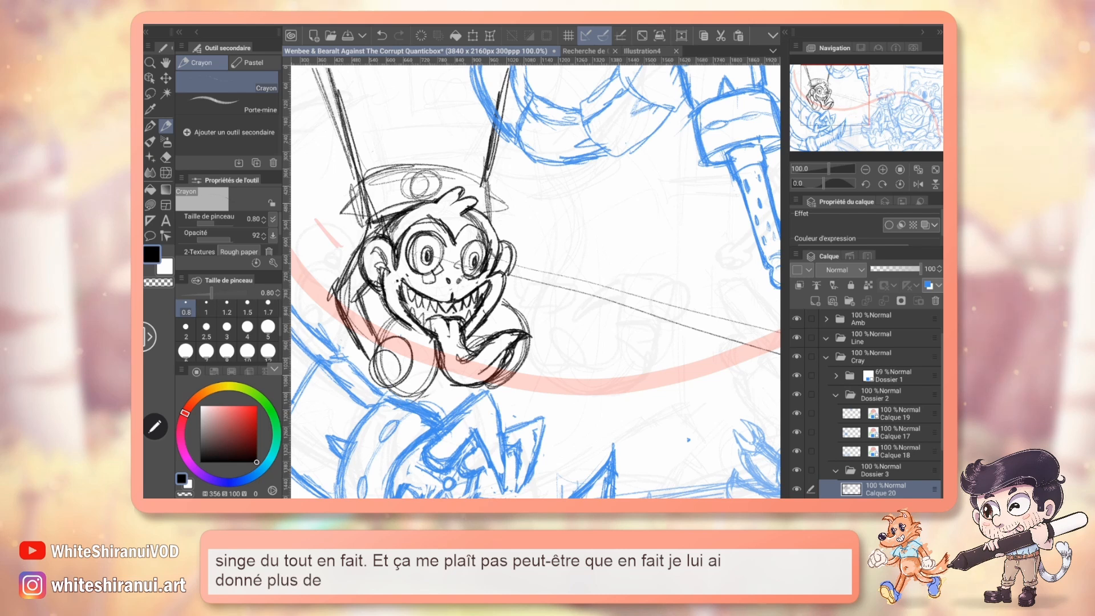
{"action": "key", "text": "m"}
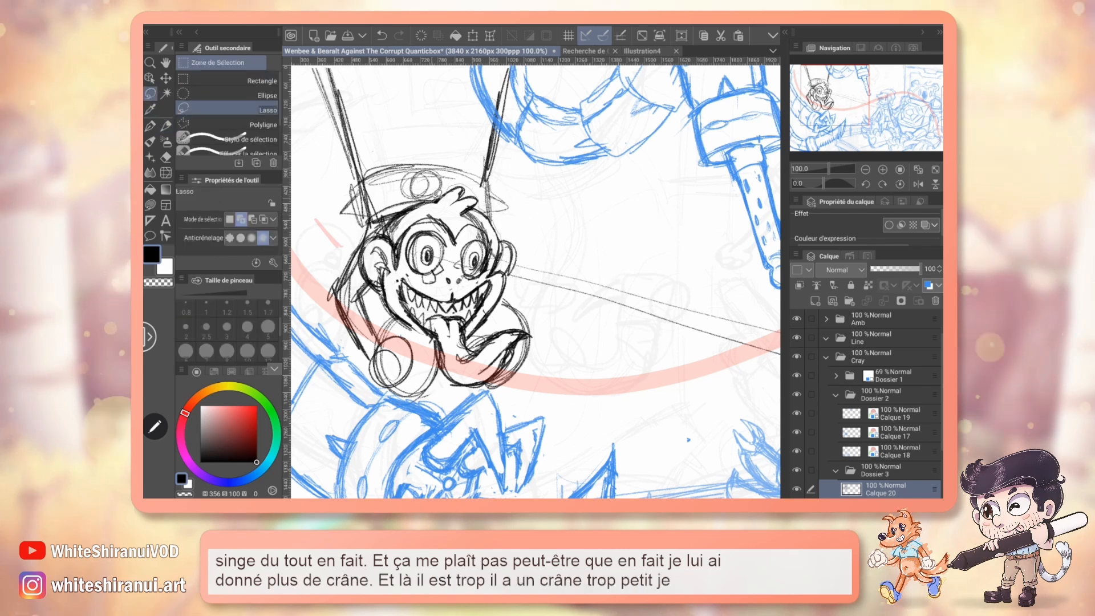
{"action": "mouse_move", "coordinate": [448, 211]}
{"action": "left_mouse_down"}
{"action": "mouse_move", "coordinate": [395, 247]}
{"action": "mouse_move", "coordinate": [456, 277]}
{"action": "mouse_move", "coordinate": [451, 213]}
{"action": "left_mouse_up"}
{"action": "key", "text": "k"}
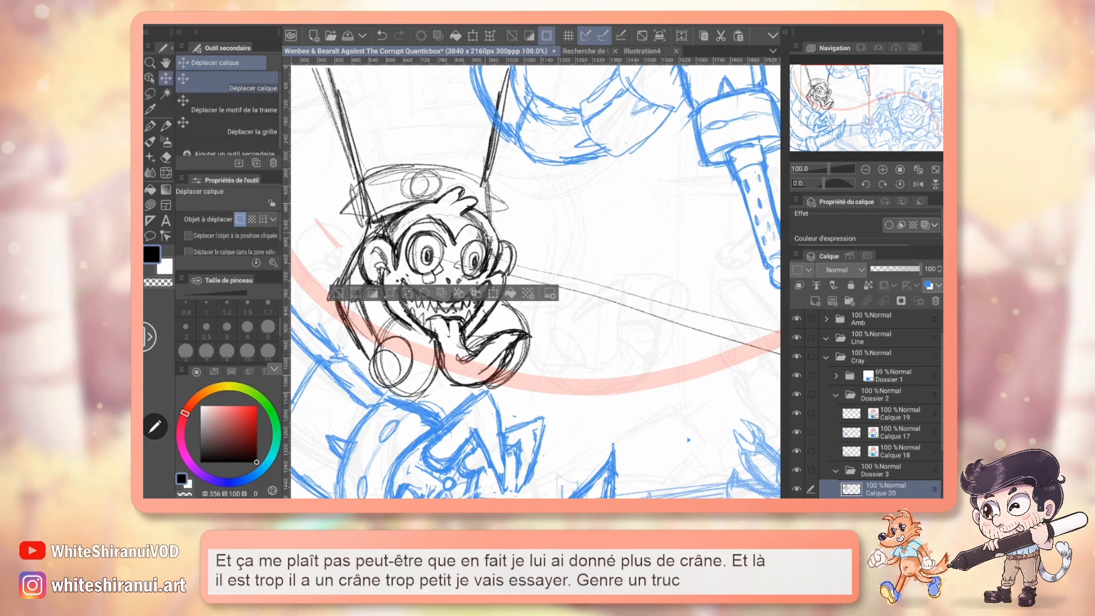
{"action": "left_click_drag", "start_coordinate": [493, 242], "coordinate": [495, 233]}
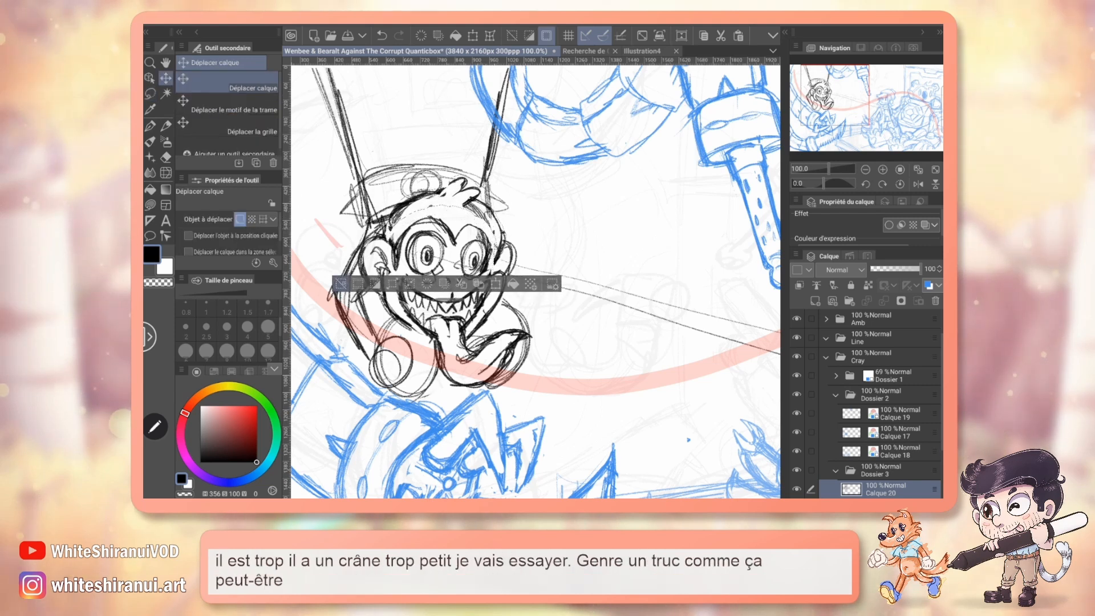
{"action": "key", "text": "ctrl+d"}
{"action": "key", "text": "p"}
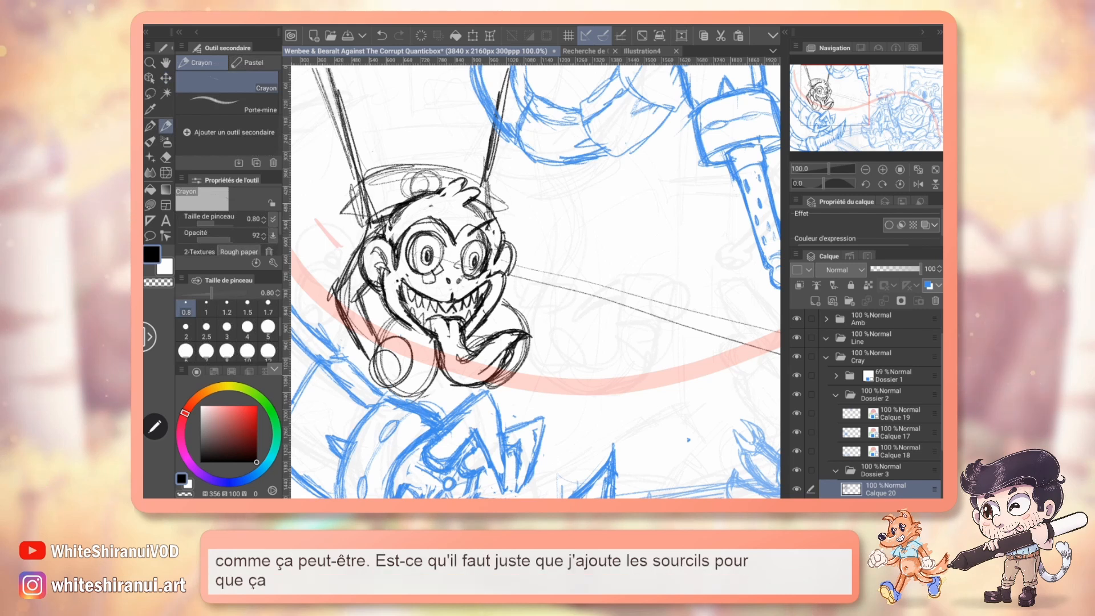
Try flame-shaped eyebrows based on the coloured menacing monkey, check their placement against the reference, and undo them.
{"action": "left_click", "coordinate": [586, 51]}
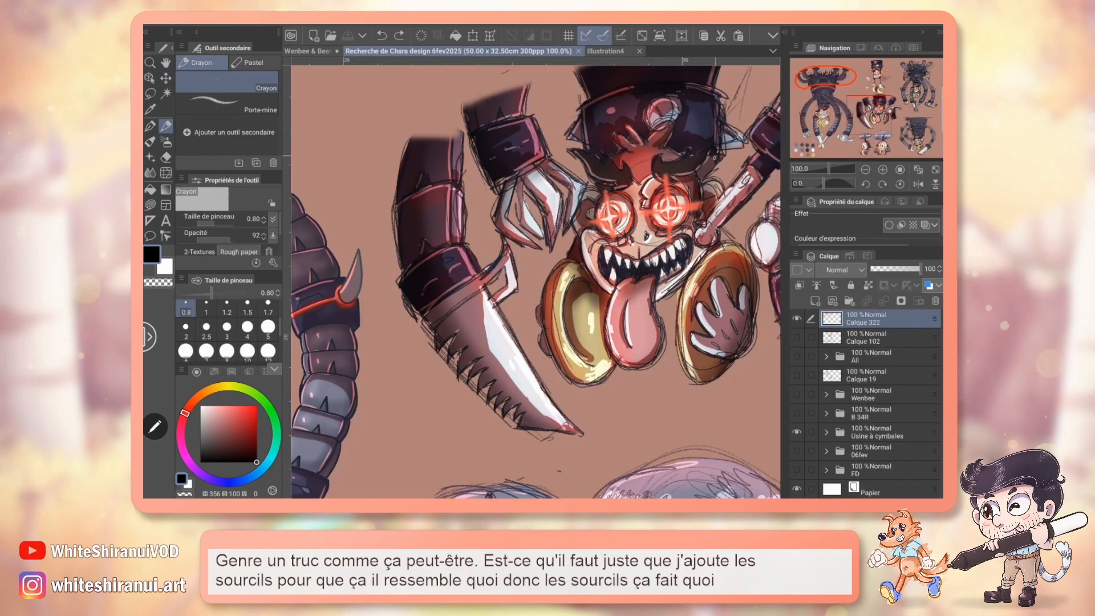
{"action": "left_click", "coordinate": [308, 51]}
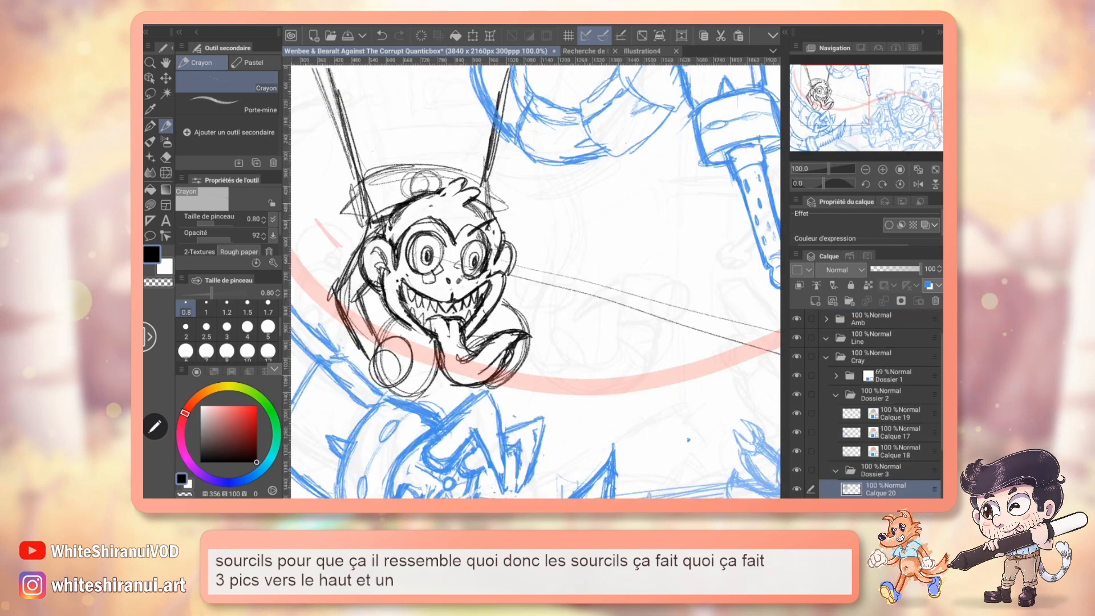
{"action": "left_click_drag", "start_coordinate": [493, 228], "coordinate": [538, 222]}
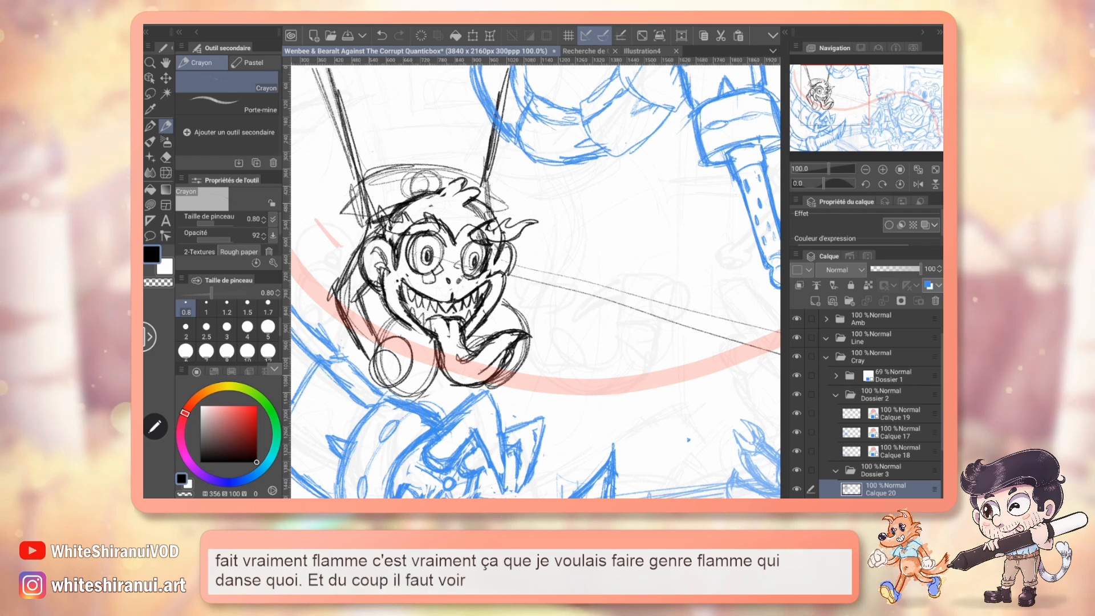
{"action": "left_click", "coordinate": [584, 52]}
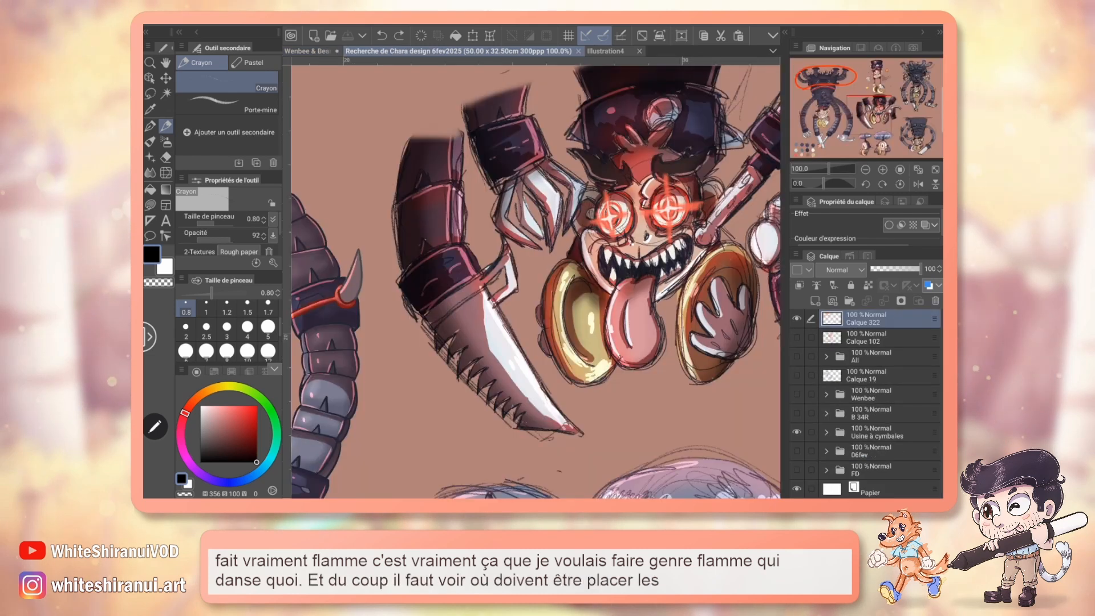
{"action": "left_click", "coordinate": [308, 51]}
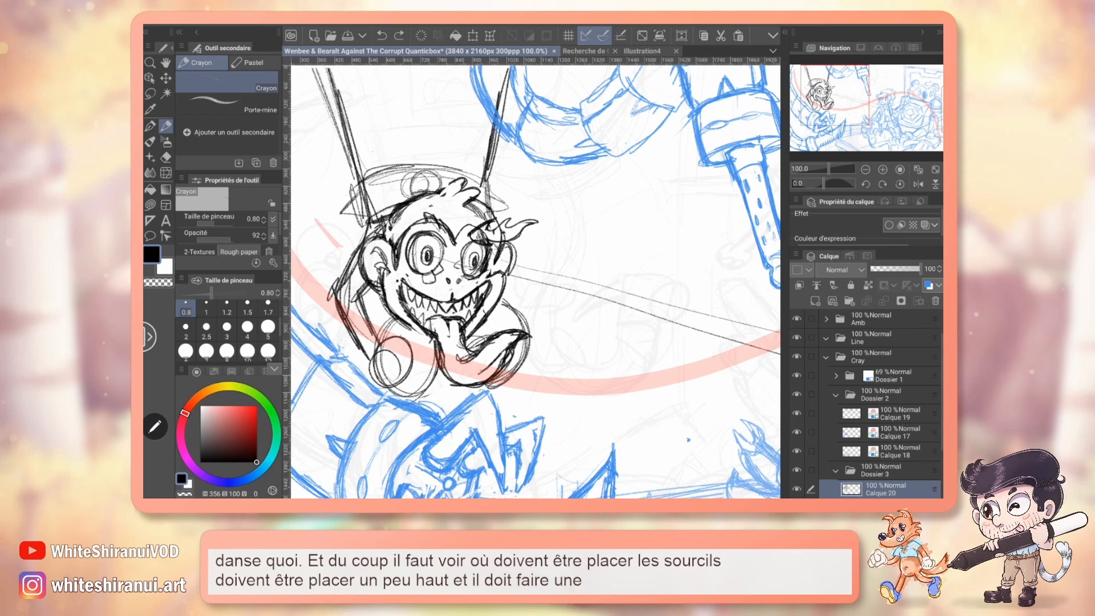
{"action": "key", "text": "ctrl+z"}
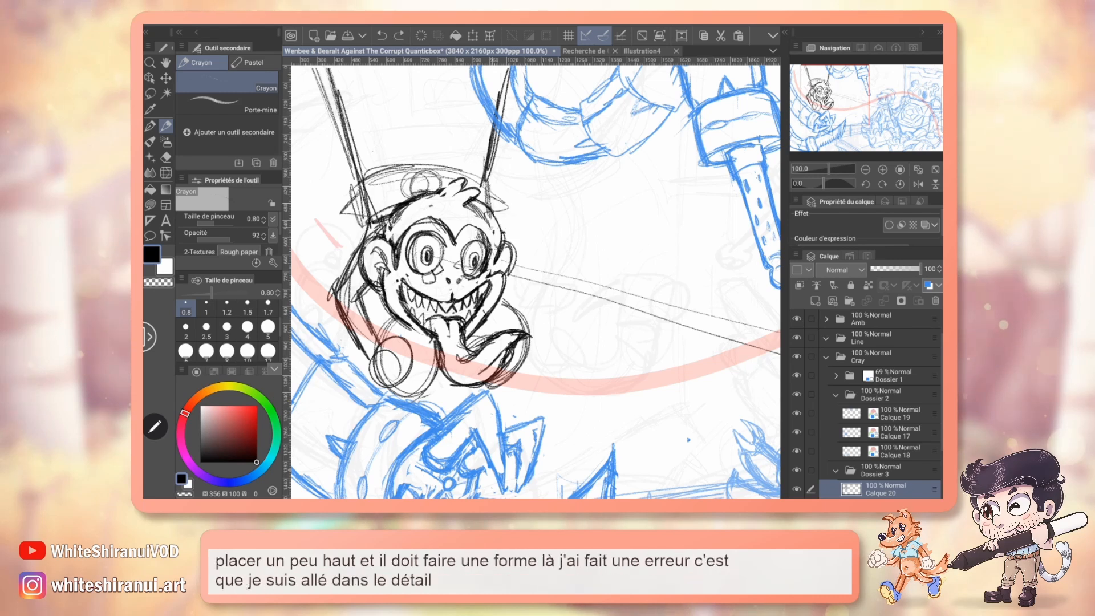
Try simple eyebrow strokes slanting down toward the nose above both eyes, and undo them.
{"action": "left_click_drag", "start_coordinate": [484, 230], "coordinate": [520, 215]}
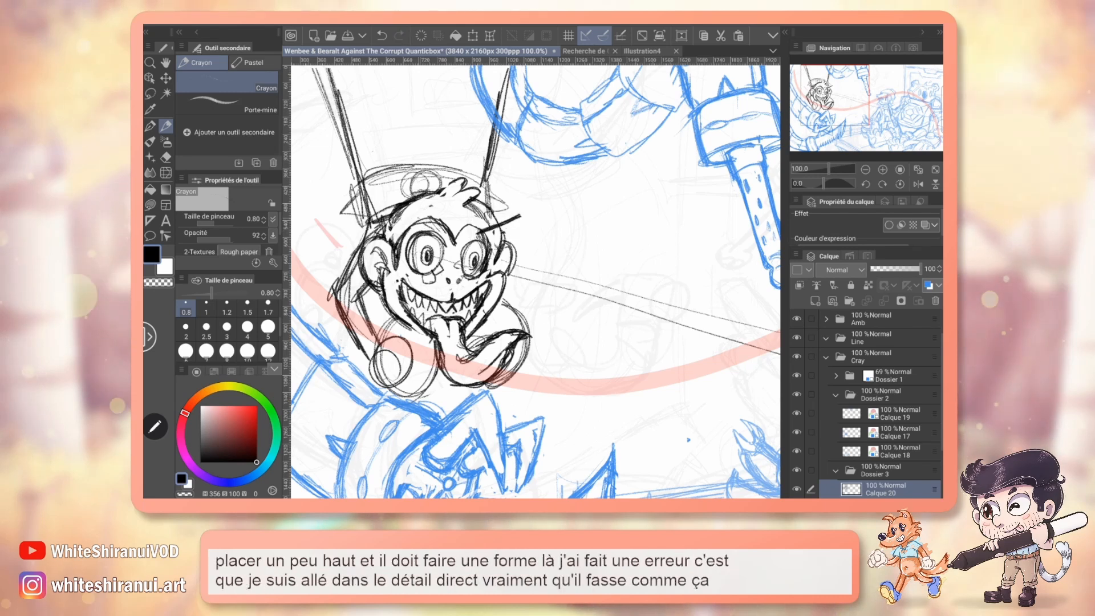
{"action": "left_click_drag", "start_coordinate": [386, 194], "coordinate": [438, 227]}
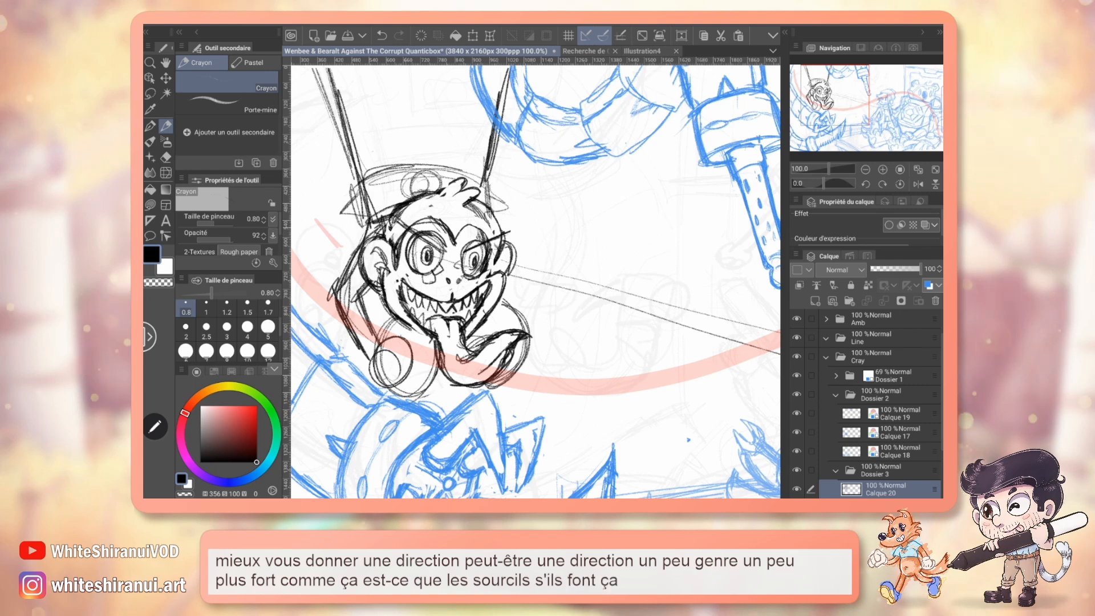
{"action": "left_click_drag", "start_coordinate": [395, 217], "coordinate": [441, 251]}
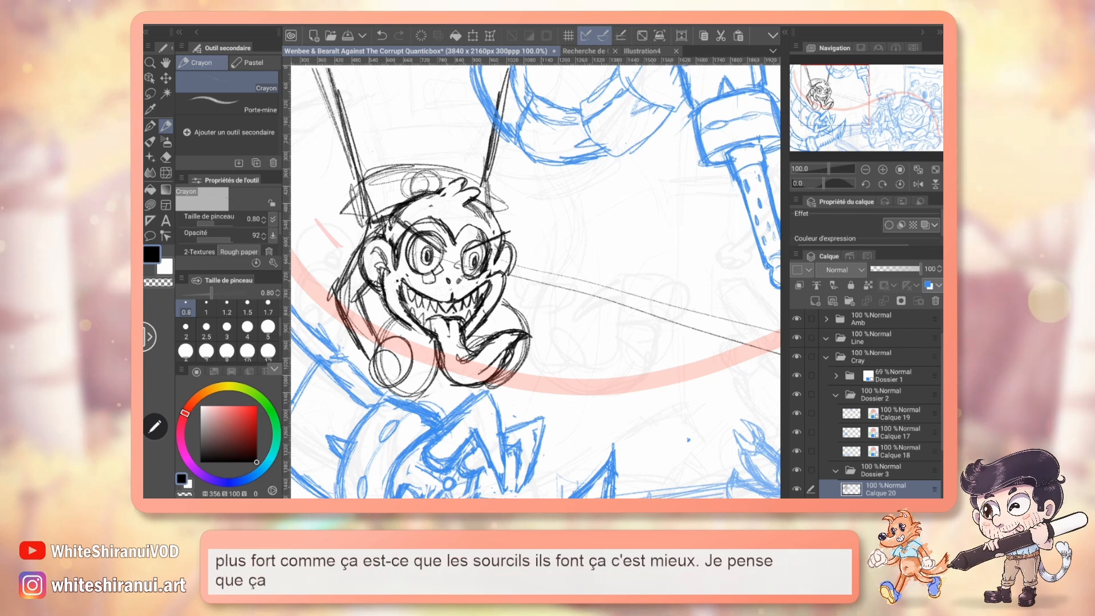
{"action": "key", "text": "ctrl+z"}
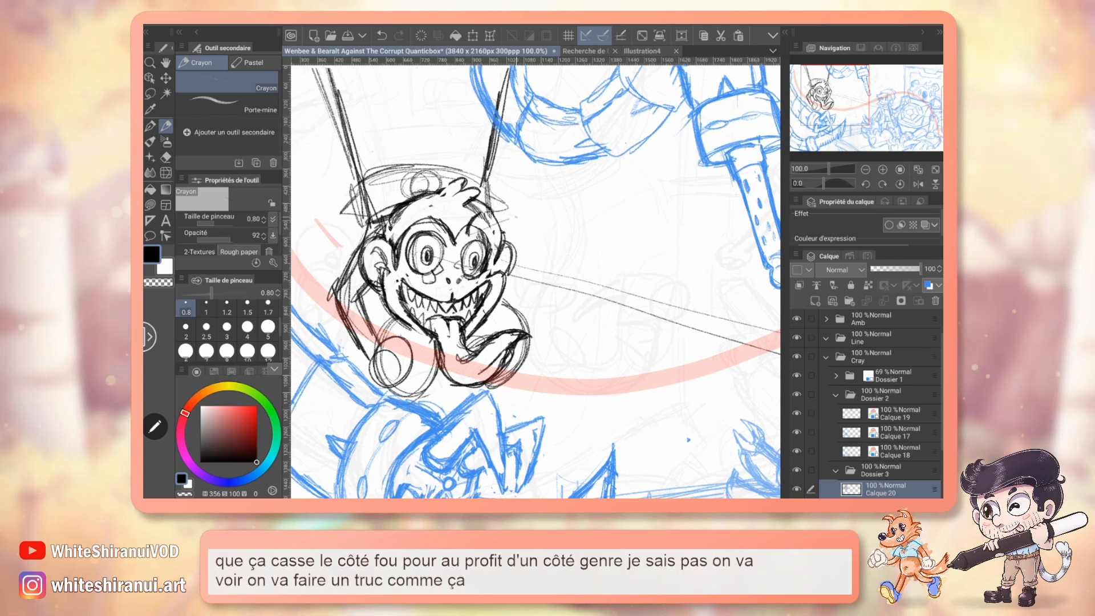
Pencil flame-shaped eyebrows above both of the monkey's eyes, sweeping outward and up into pointed tips.
{"action": "left_click_drag", "start_coordinate": [467, 236], "coordinate": [539, 204]}
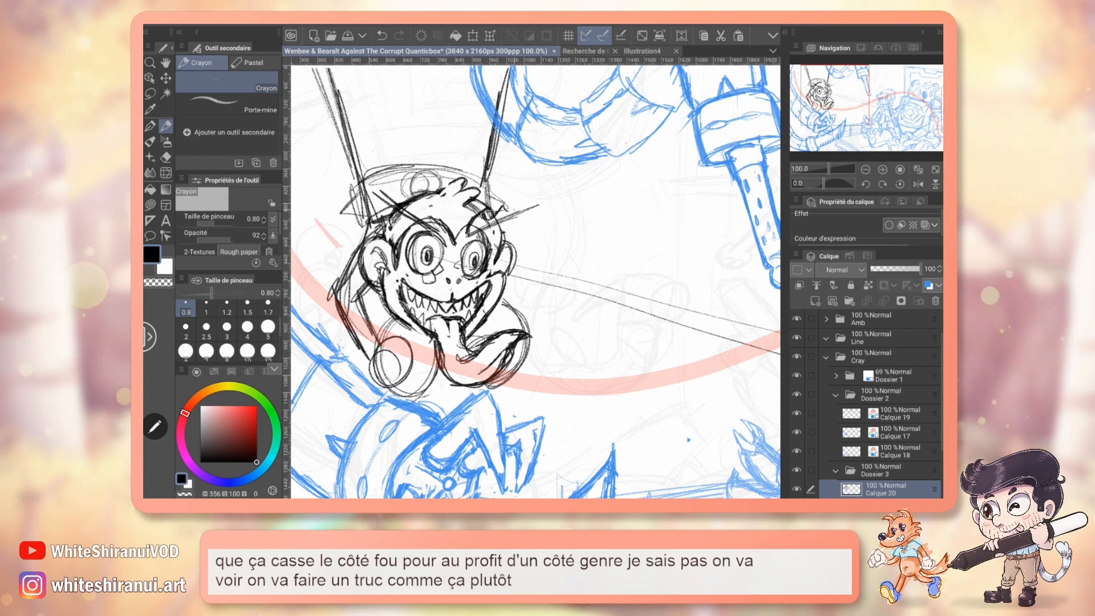
{"action": "left_click_drag", "start_coordinate": [506, 211], "coordinate": [552, 217]}
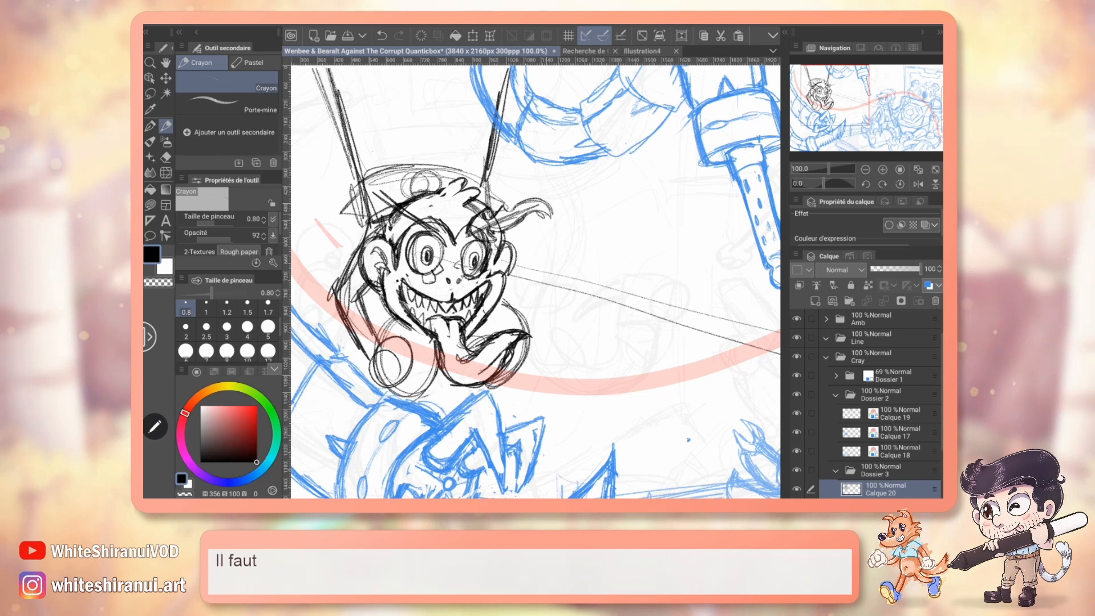
{"action": "key", "text": "ctrl+z"}
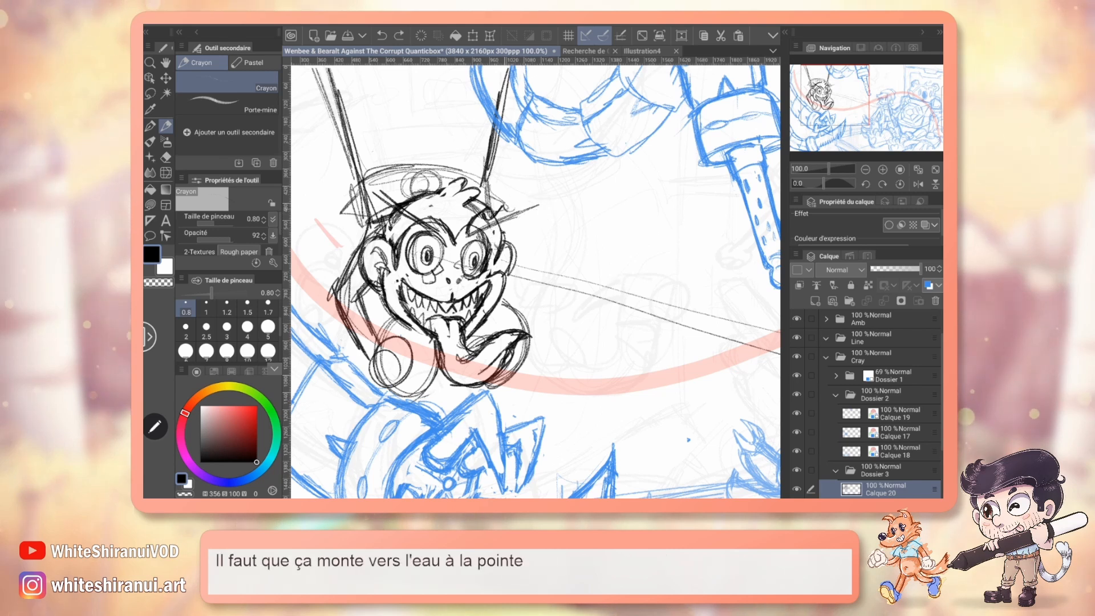
{"action": "mouse_move", "coordinate": [504, 211]}
{"action": "left_mouse_down"}
{"action": "mouse_move", "coordinate": [534, 188]}
{"action": "mouse_move", "coordinate": [495, 230]}
{"action": "left_mouse_up"}
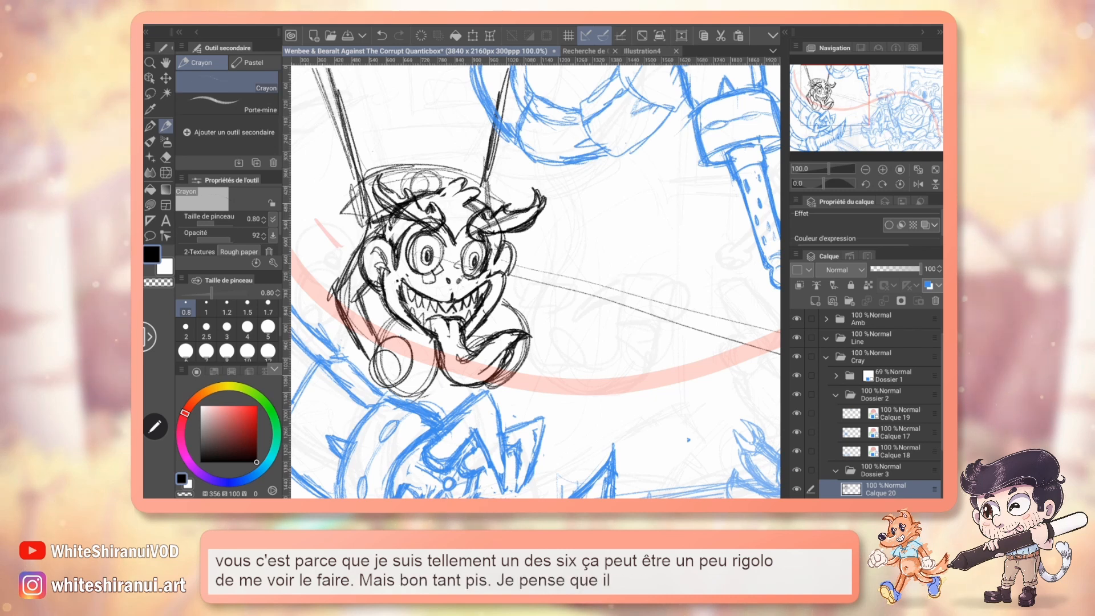
Compare the monkey's head proportions and forehead space with the coloured character design and the rough sketch in Illustration4.
{"action": "mouse_move", "coordinate": [536, 279]}
{"action": "left_mouse_down"}
{"action": "mouse_move", "coordinate": [522, 267]}
{"action": "mouse_move", "coordinate": [385, 309]}
{"action": "mouse_move", "coordinate": [593, 255]}
{"action": "mouse_move", "coordinate": [343, 257]}
{"action": "mouse_move", "coordinate": [621, 247]}
{"action": "left_mouse_up"}
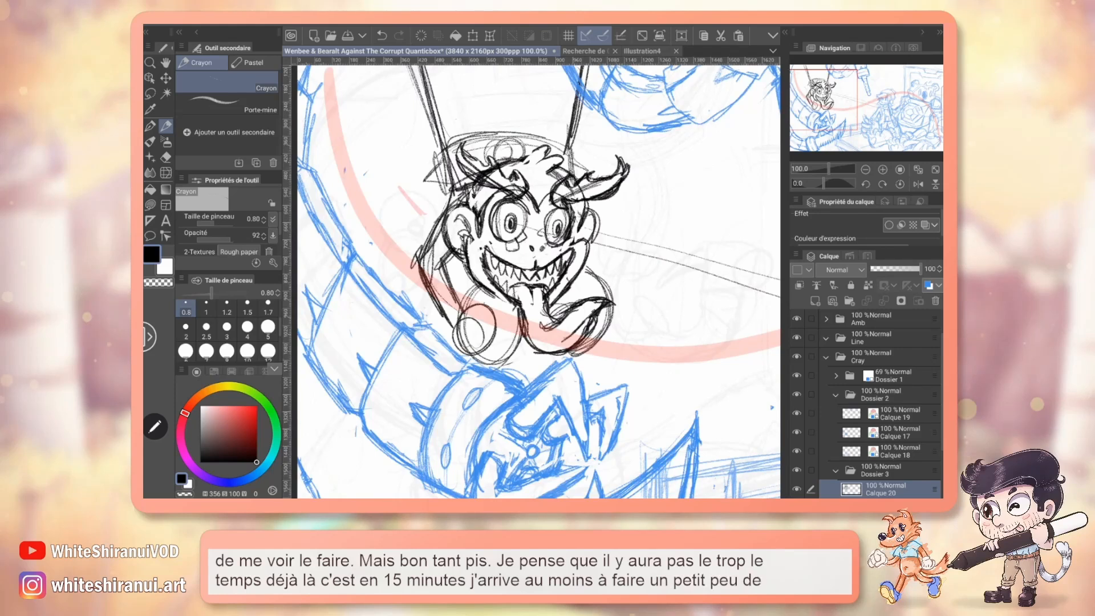
{"action": "key", "text": "ctrl+Tab"}
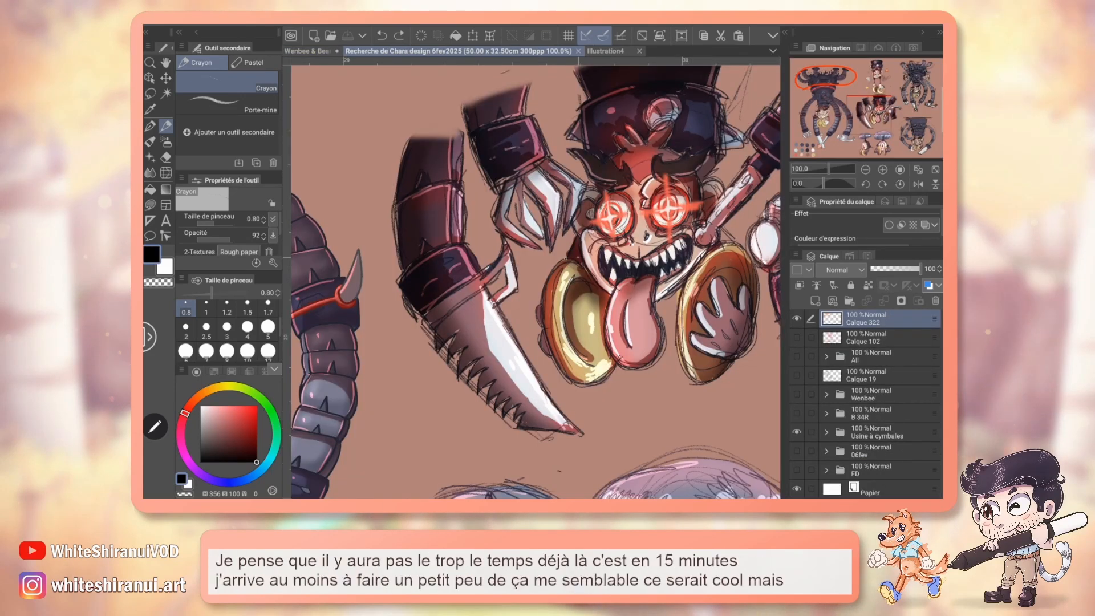
{"action": "key", "text": "ctrl+shift+Tab"}
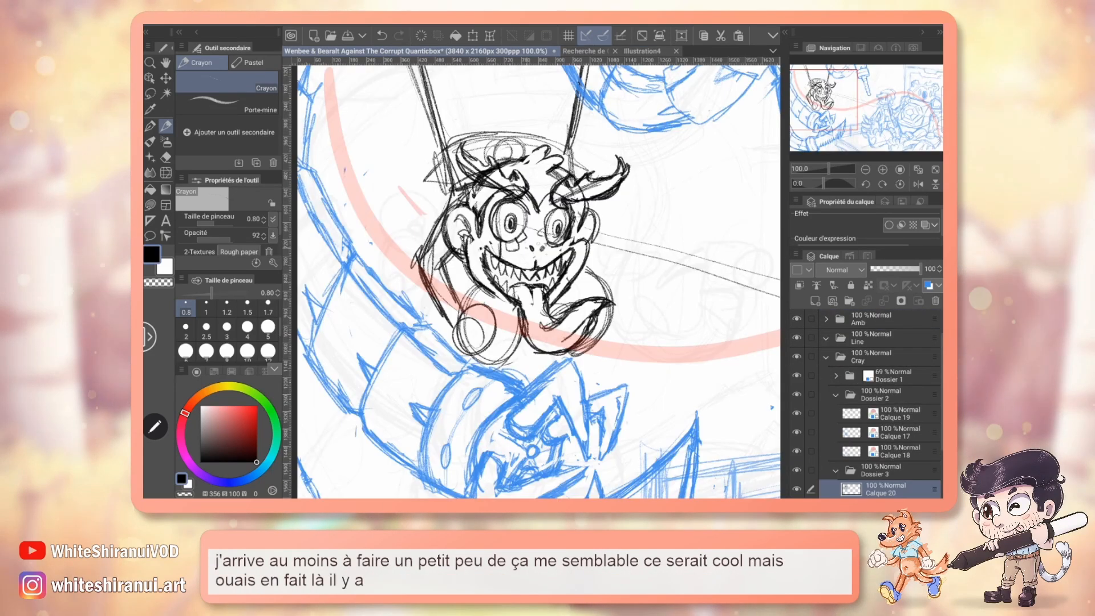
{"action": "left_click", "coordinate": [643, 51]}
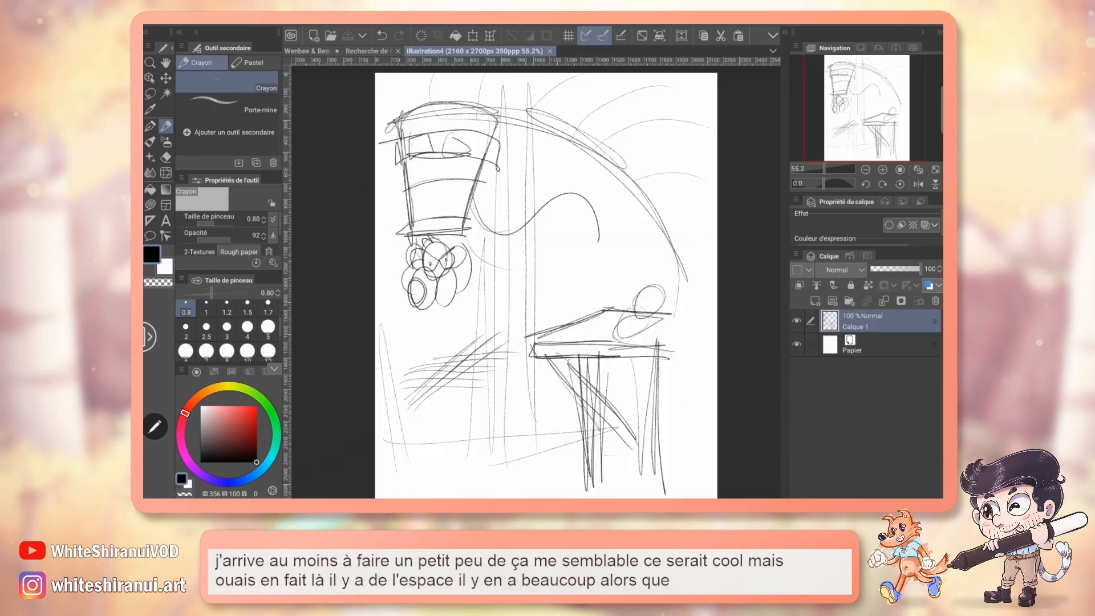
{"action": "key", "text": "p"}
{"action": "left_click", "coordinate": [257, 406]}
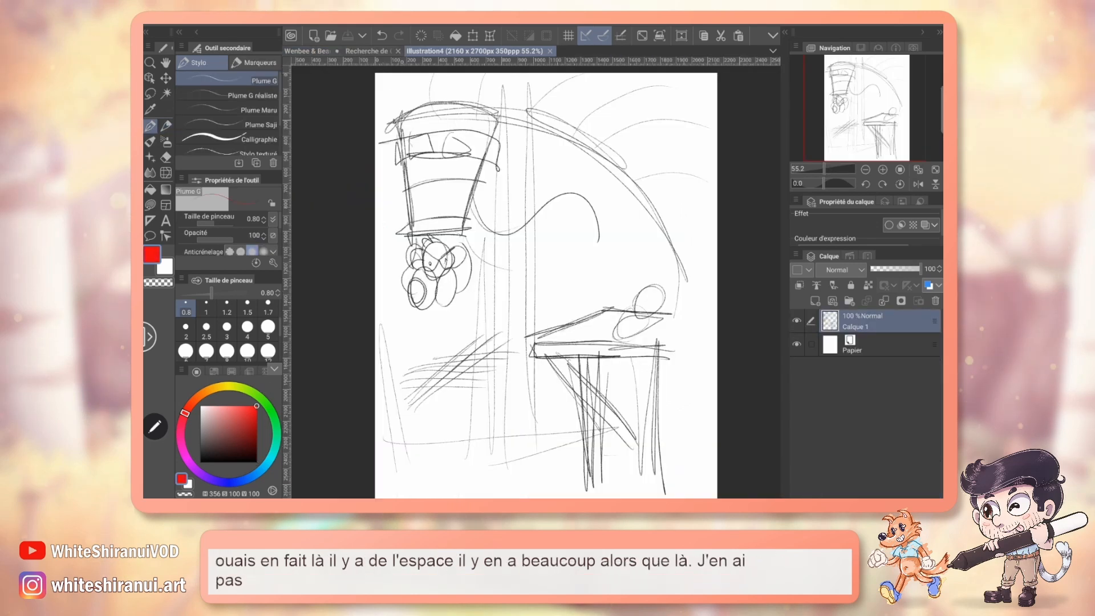
{"action": "left_click", "coordinate": [368, 51]}
{"action": "left_click_drag", "start_coordinate": [615, 237], "coordinate": [621, 252]}
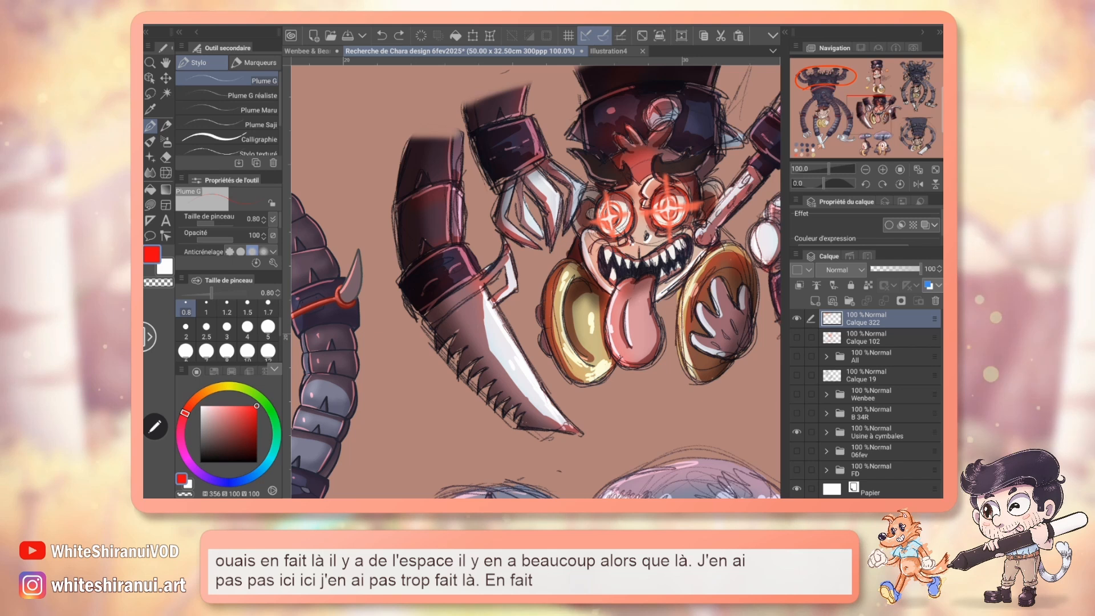
{"action": "left_click", "coordinate": [308, 51]}
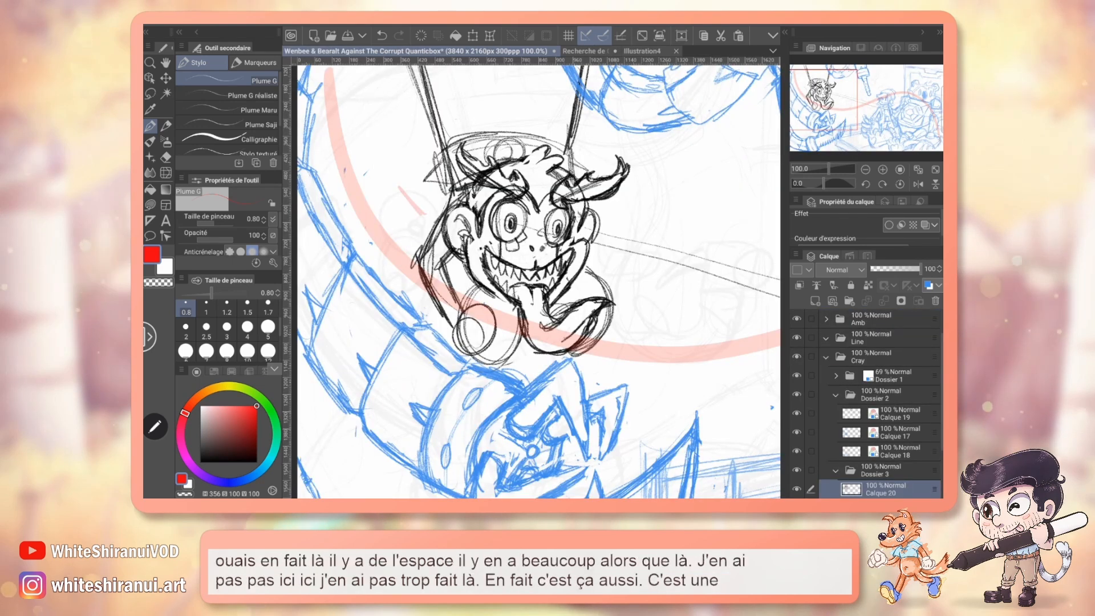
Lasso the top of the monkey's head with the eyebrows, move it slightly down, deselect, and check it against the coloured reference.
{"action": "key", "text": "e"}
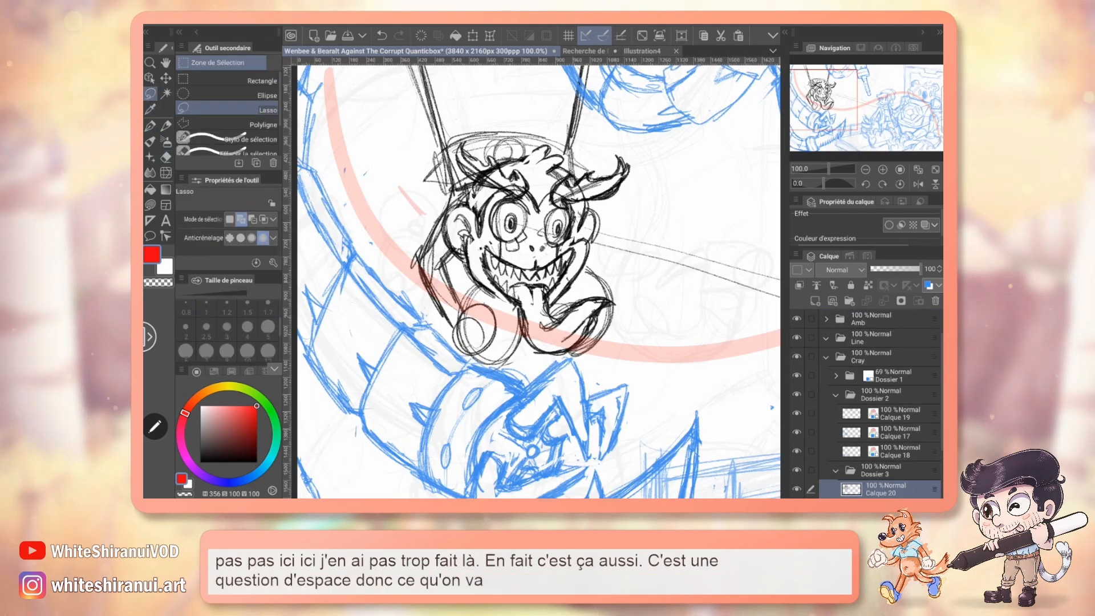
{"action": "key", "text": "m"}
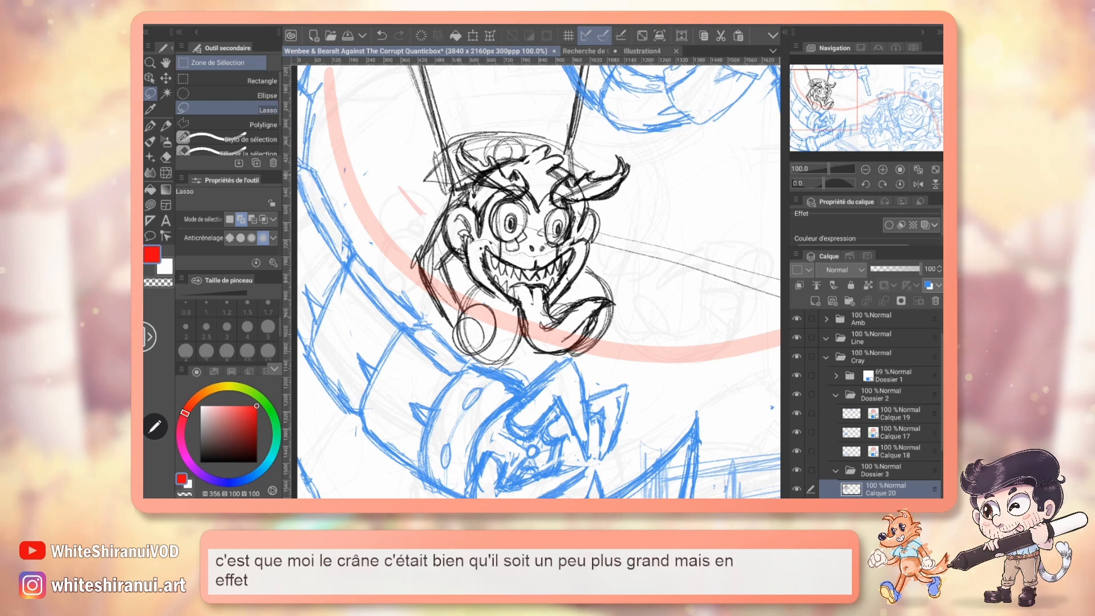
{"action": "mouse_move", "coordinate": [599, 217]}
{"action": "left_mouse_down"}
{"action": "mouse_move", "coordinate": [641, 163]}
{"action": "mouse_move", "coordinate": [450, 228]}
{"action": "mouse_move", "coordinate": [593, 219]}
{"action": "mouse_move", "coordinate": [529, 216]}
{"action": "left_mouse_up"}
{"action": "key", "text": "k"}
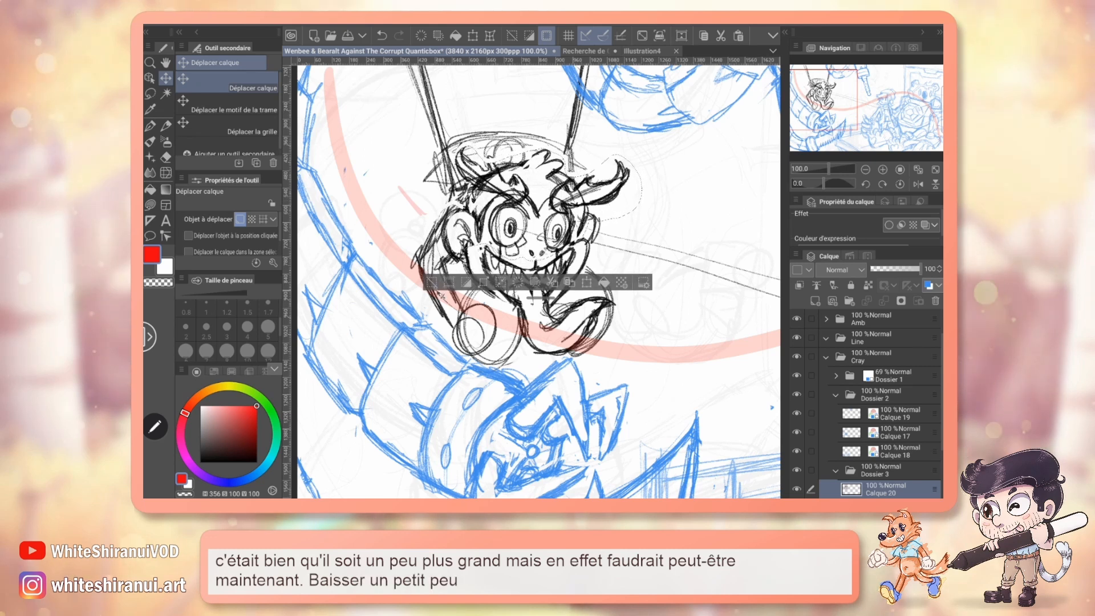
{"action": "key", "text": "ctrl+d"}
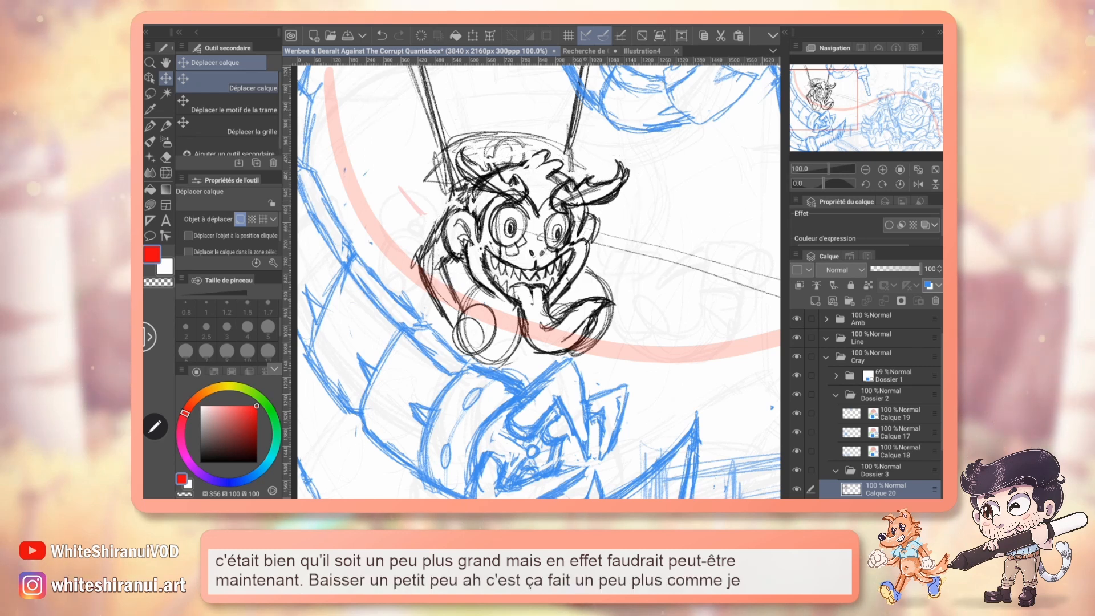
{"action": "left_click", "coordinate": [587, 51]}
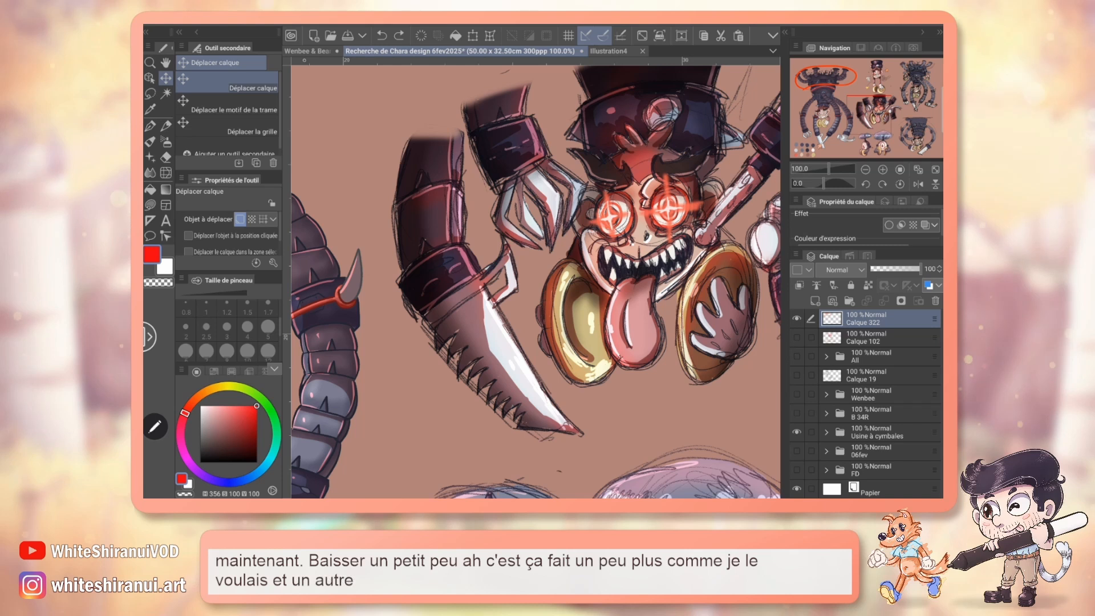
{"action": "left_click", "coordinate": [310, 51]}
Set the pencil colour back to black and darken the gaps between the monkey's teeth.
{"action": "left_click", "coordinate": [166, 126]}
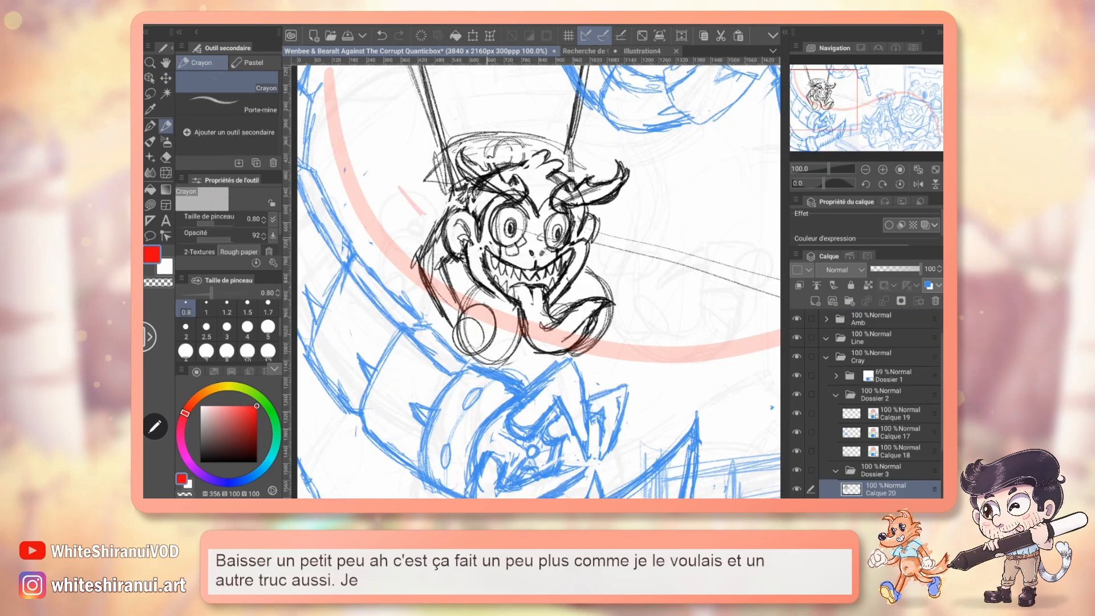
{"action": "left_click_drag", "start_coordinate": [486, 238], "coordinate": [494, 246]}
{"action": "key", "text": "ctrl+z"}
{"action": "left_click", "coordinate": [256, 463]}
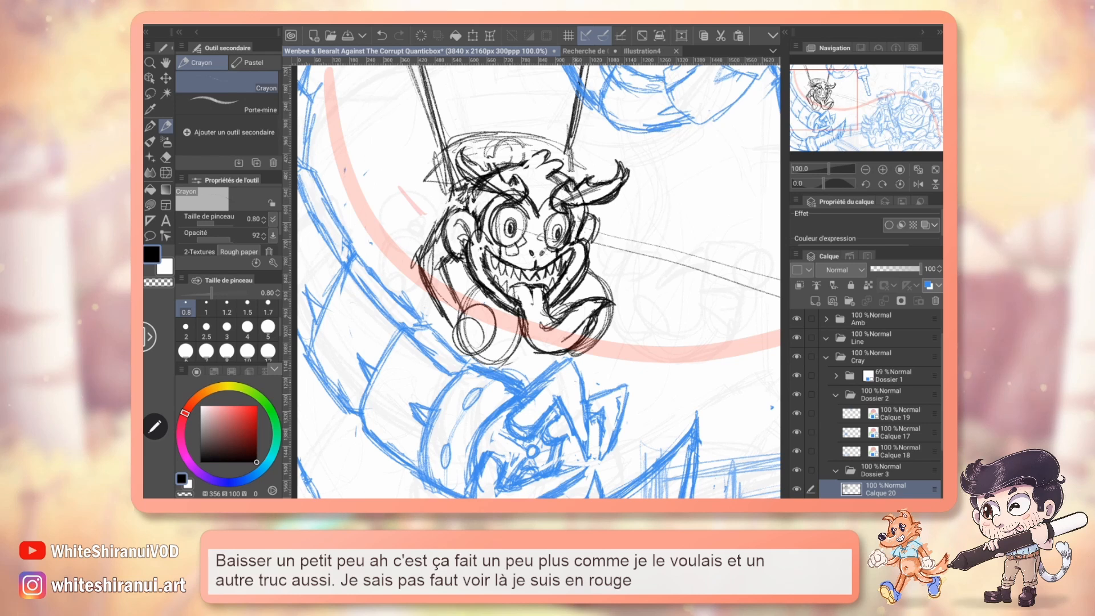
{"action": "key", "text": "ctrl+s"}
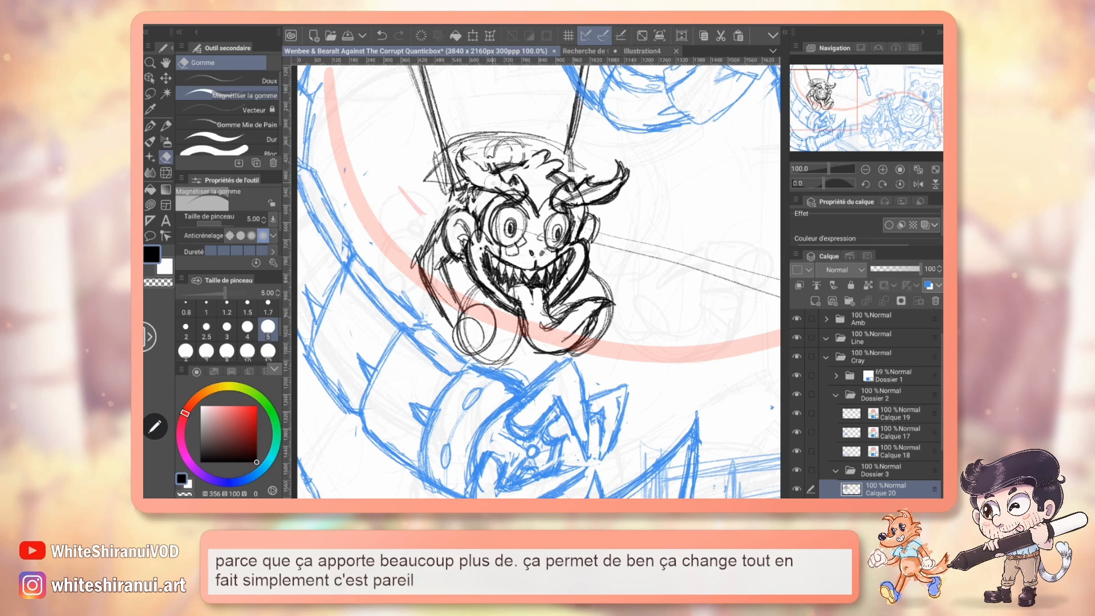
Set the eraser size to 2 and erase the stray lines inside both flame-shaped eyebrows.
{"action": "left_click", "coordinate": [186, 329]}
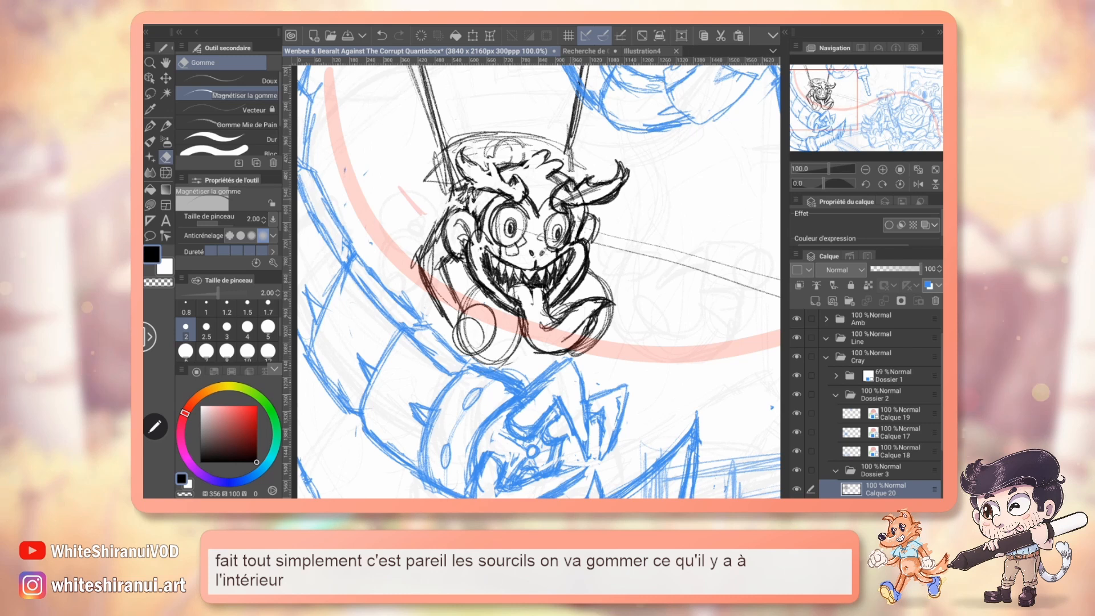
{"action": "left_click_drag", "start_coordinate": [560, 200], "coordinate": [576, 194]}
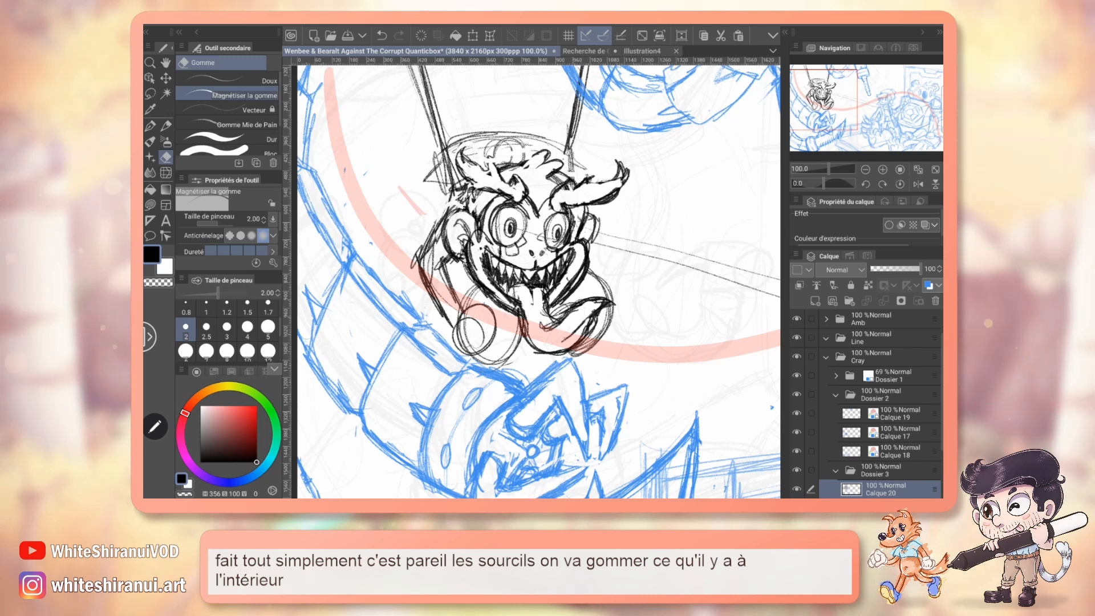
{"action": "mouse_move", "coordinate": [539, 280]}
{"action": "left_mouse_down"}
{"action": "mouse_move", "coordinate": [590, 311]}
{"action": "mouse_move", "coordinate": [522, 274]}
{"action": "mouse_move", "coordinate": [538, 280]}
{"action": "left_mouse_up"}
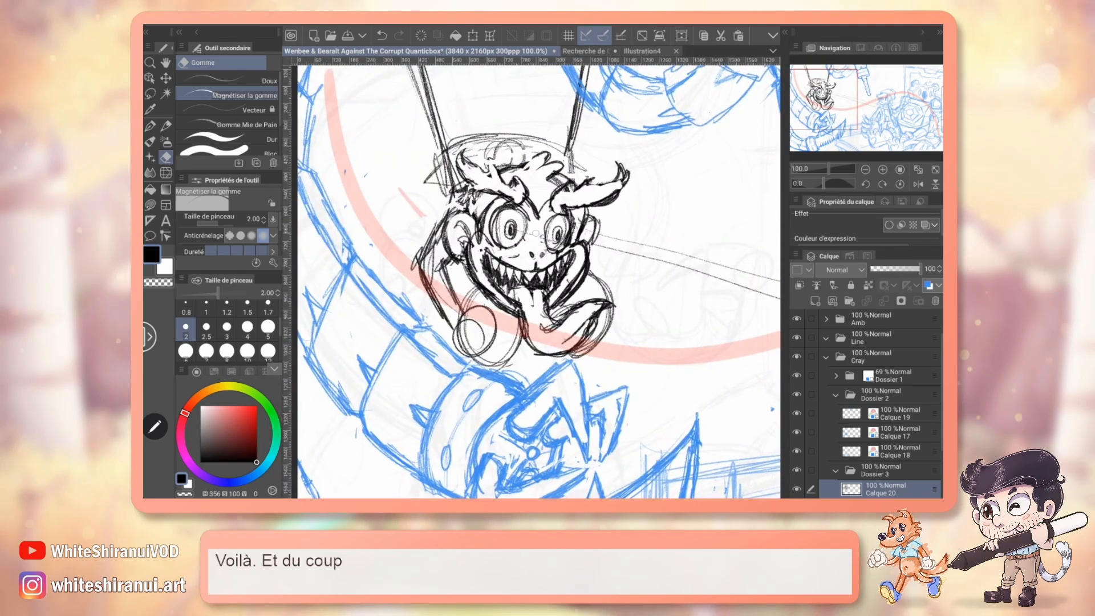
Erase the pupils from both eyes, check the coloured menacing face, and pencil them again as concentric rings.
{"action": "mouse_move", "coordinate": [509, 227]}
{"action": "left_mouse_down"}
{"action": "mouse_move", "coordinate": [502, 237]}
{"action": "mouse_move", "coordinate": [554, 241]}
{"action": "left_mouse_up"}
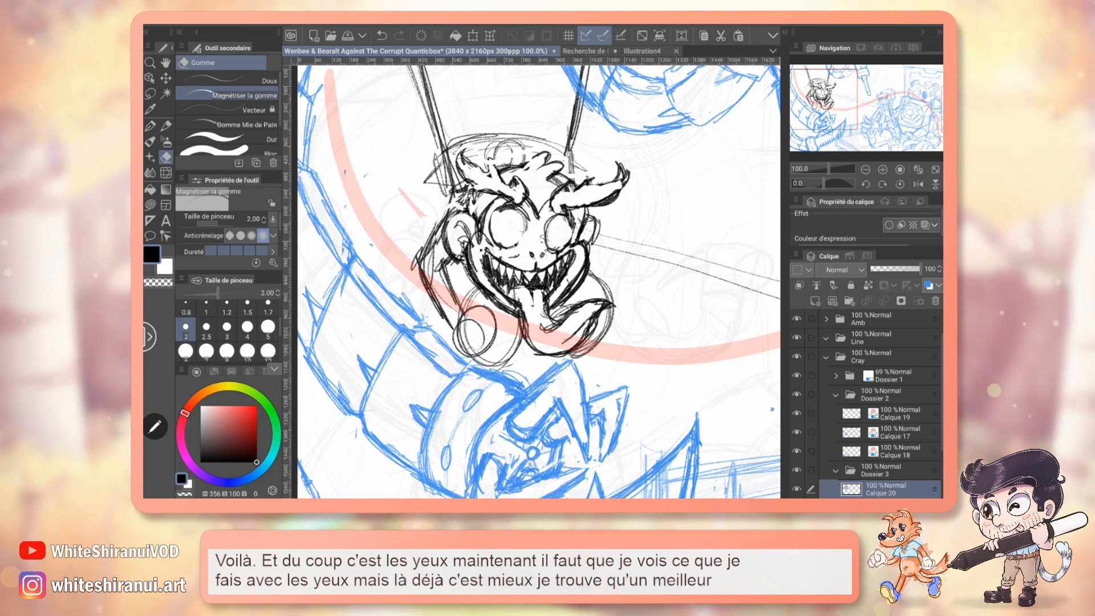
{"action": "key", "text": "p"}
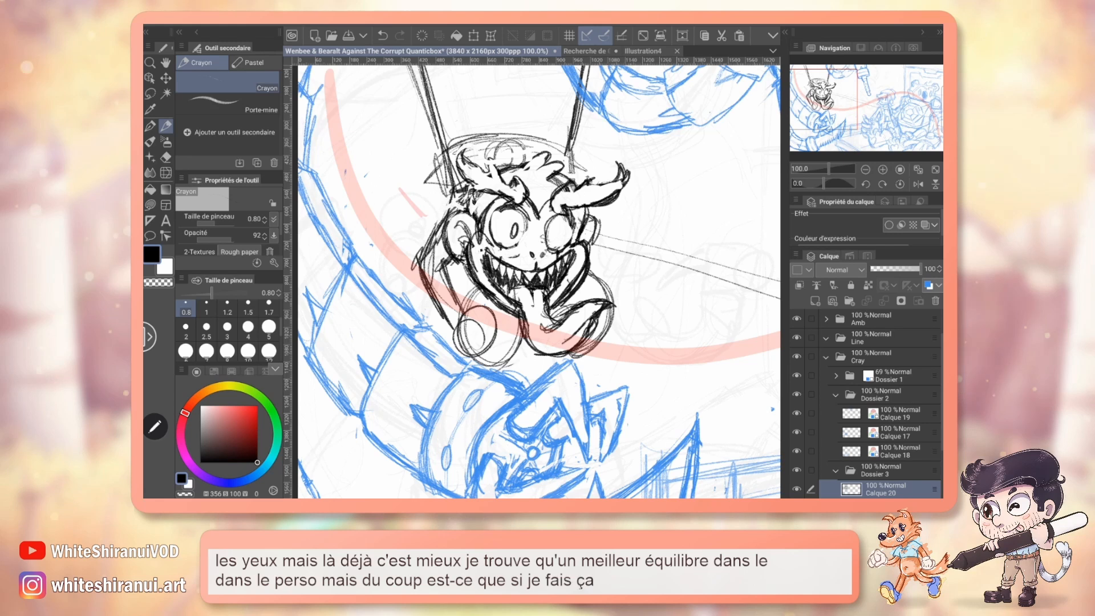
{"action": "left_click", "coordinate": [587, 51]}
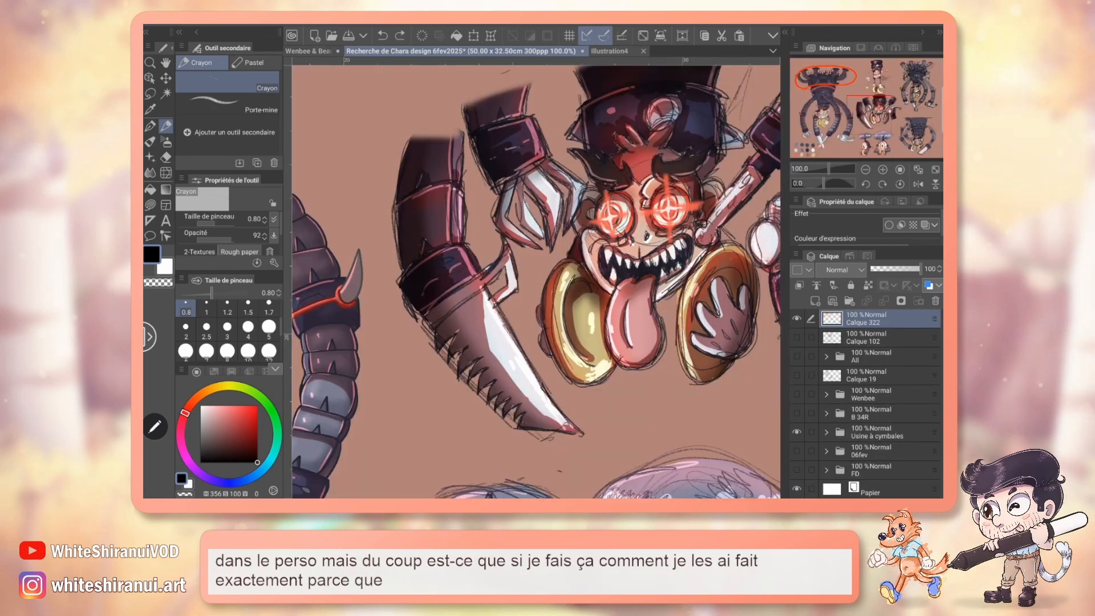
{"action": "left_click", "coordinate": [308, 51]}
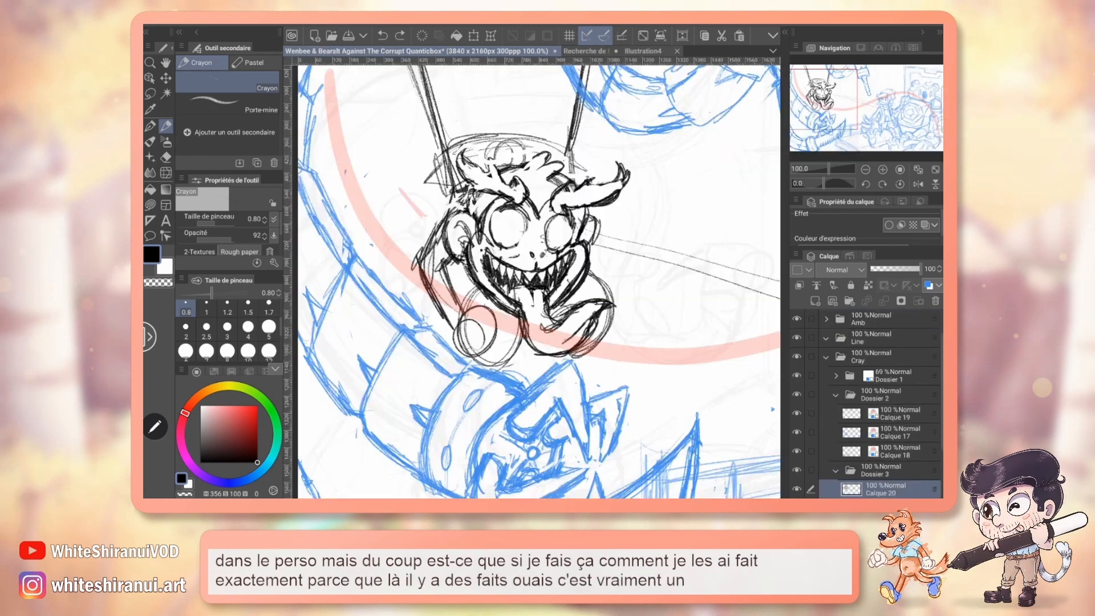
{"action": "mouse_move", "coordinate": [511, 219]}
{"action": "left_mouse_down"}
{"action": "mouse_move", "coordinate": [511, 232]}
{"action": "mouse_move", "coordinate": [512, 215]}
{"action": "left_mouse_up"}
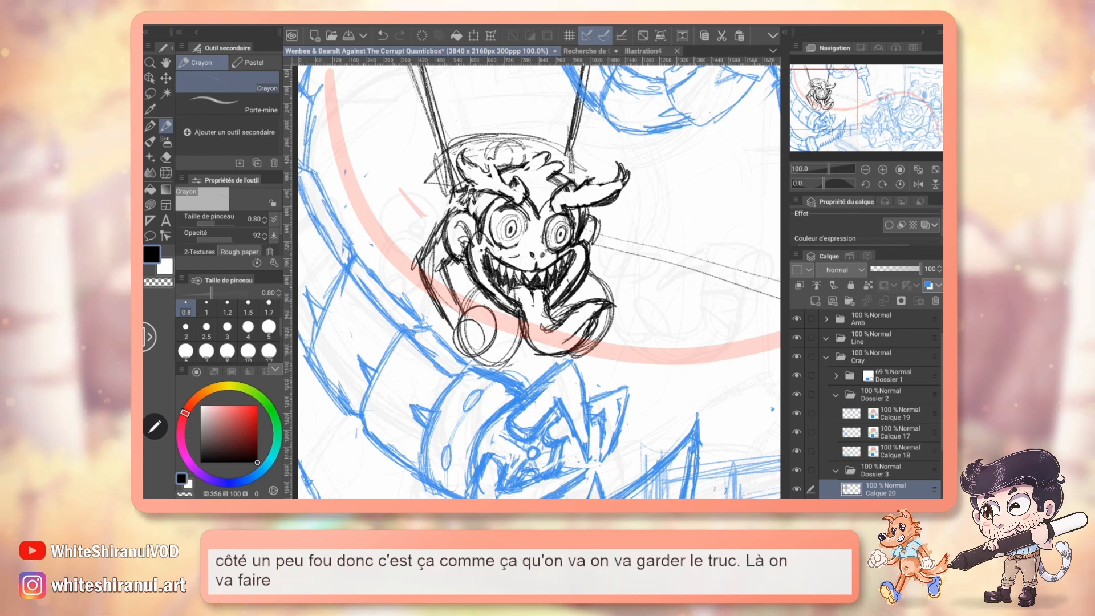
Erase and redraw the monkey's right ear, and pencil small android-like detail lines under the eyes following the coloured calm-faced monkey.
{"action": "key", "text": "e"}
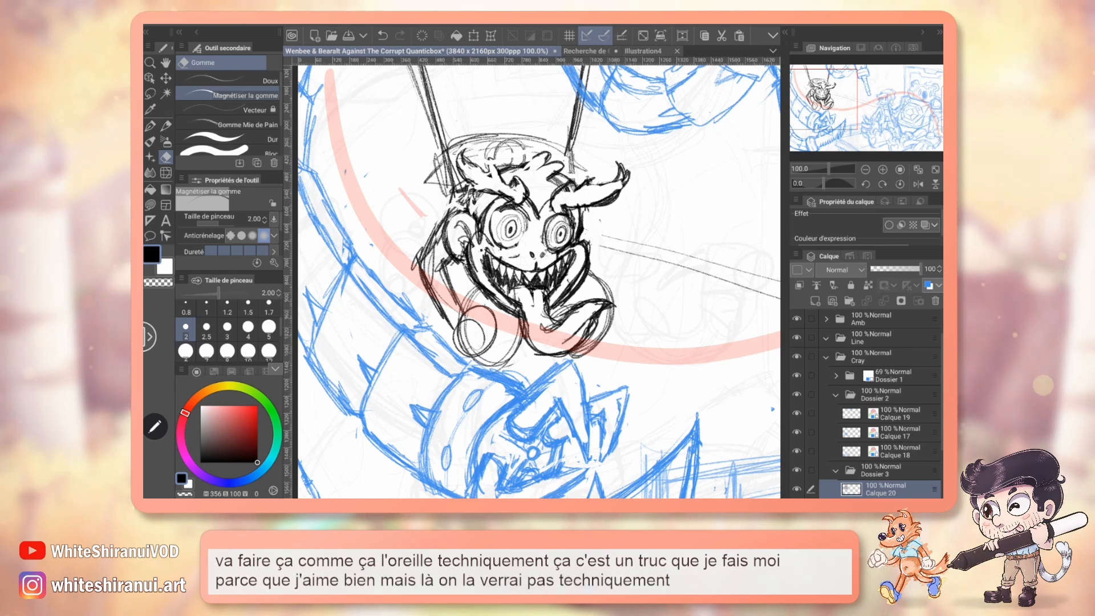
{"action": "key", "text": "p"}
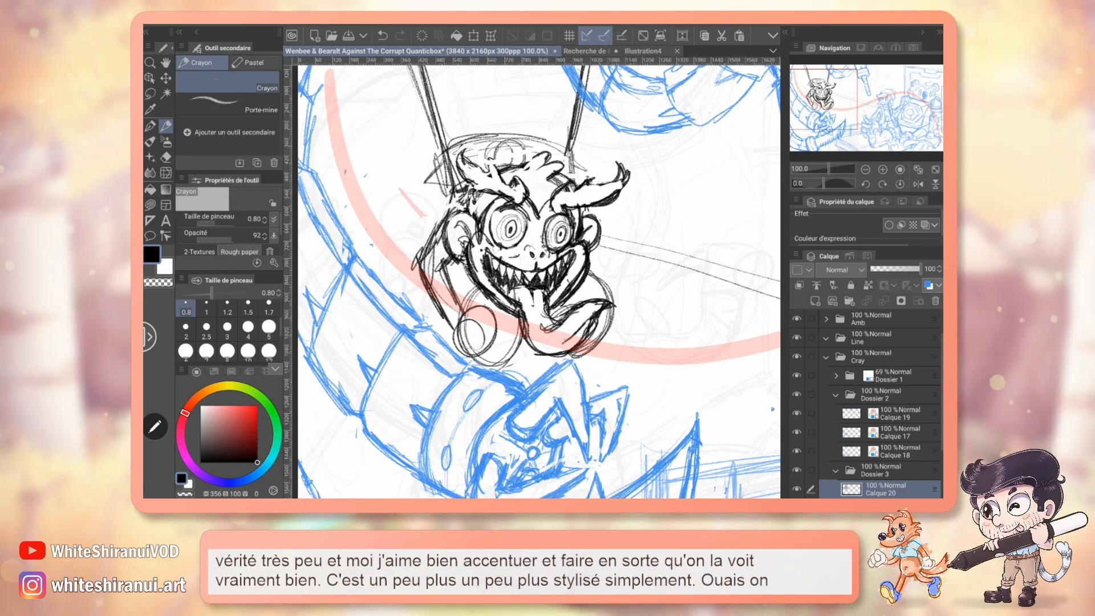
{"action": "left_click", "coordinate": [586, 52]}
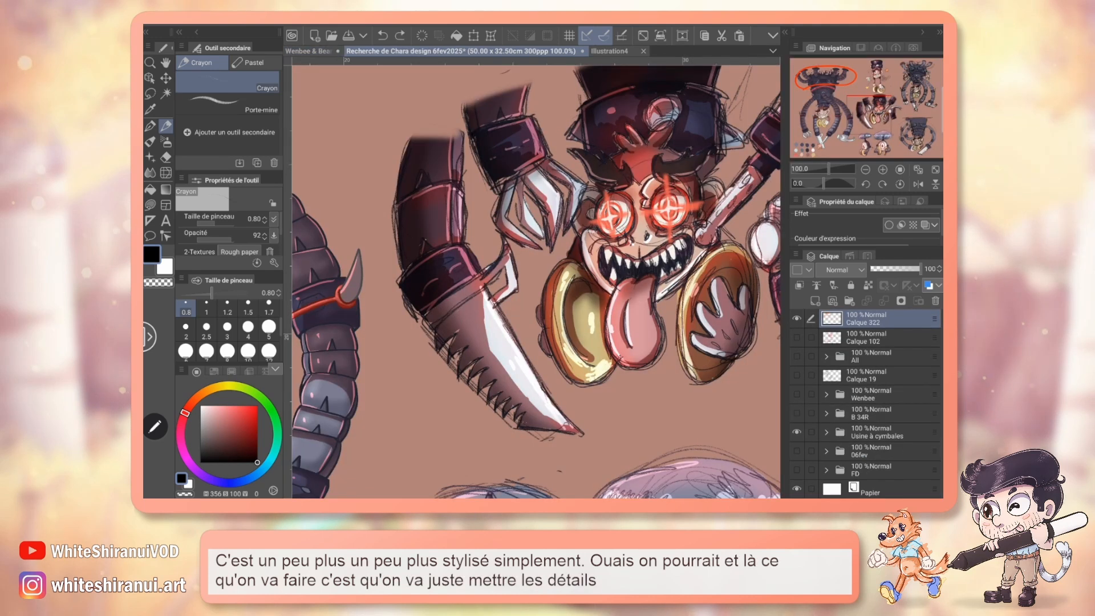
{"action": "left_click_drag", "start_coordinate": [862, 104], "coordinate": [819, 122]}
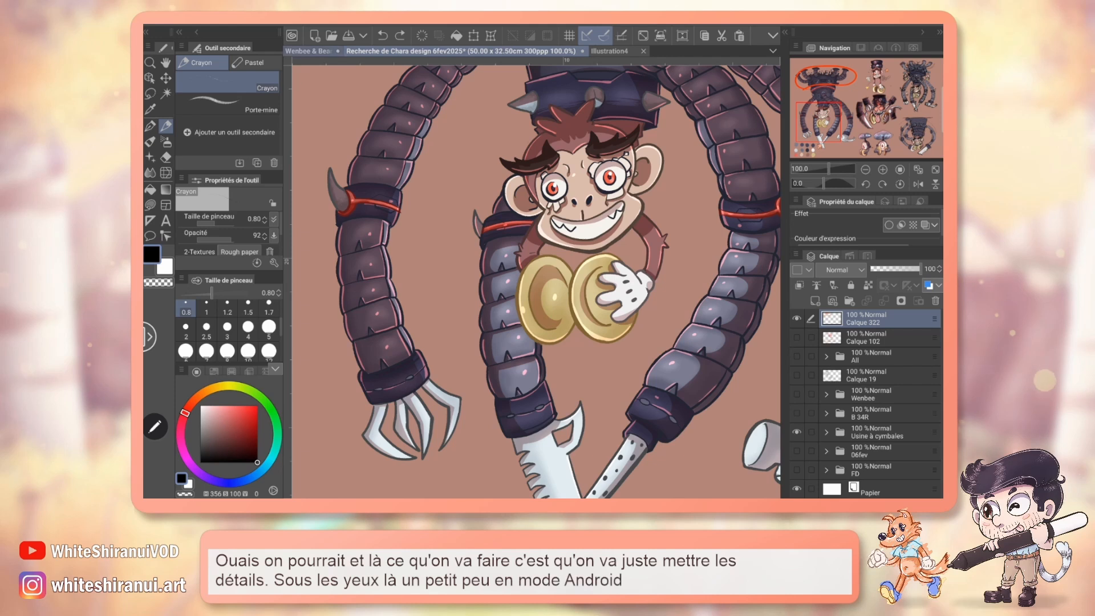
{"action": "left_click", "coordinate": [308, 51]}
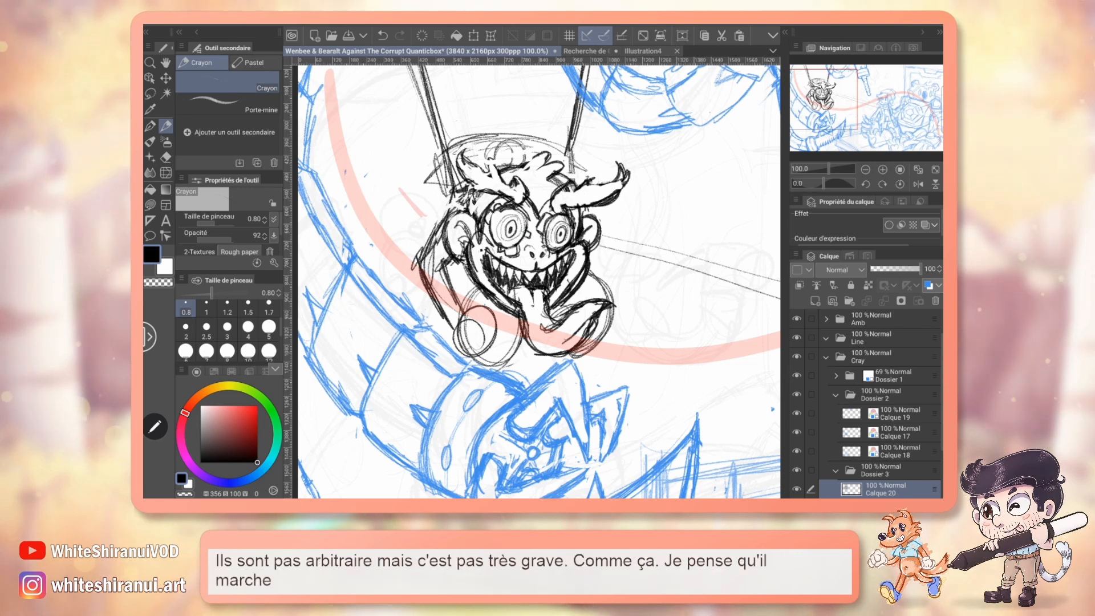
Set the eraser size to 1 to retouch small details of the monkey sketch.
{"action": "key", "text": "e"}
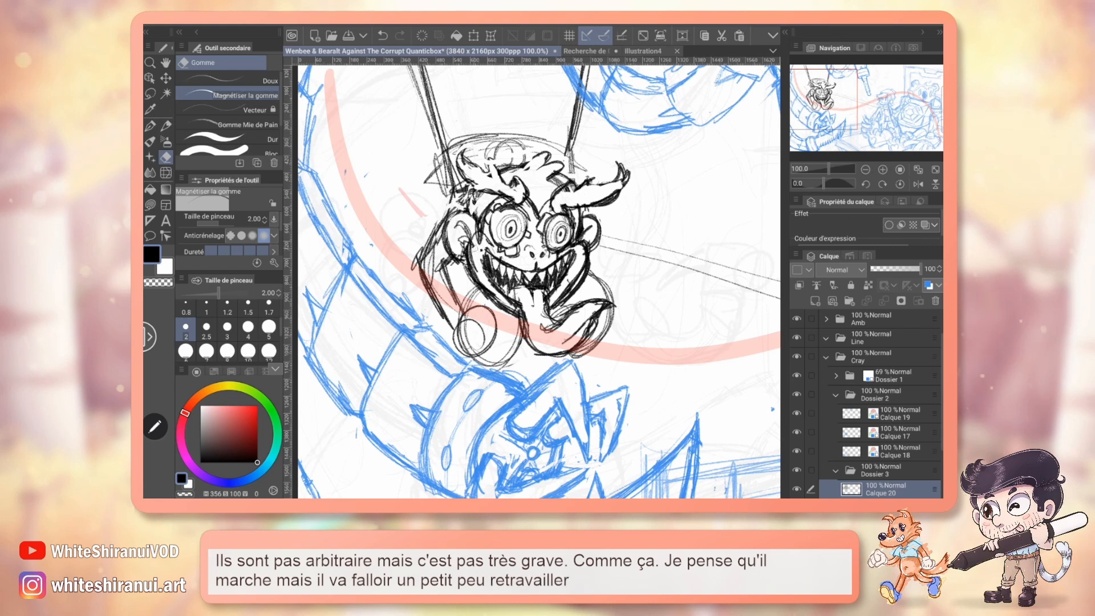
{"action": "key", "text": "p"}
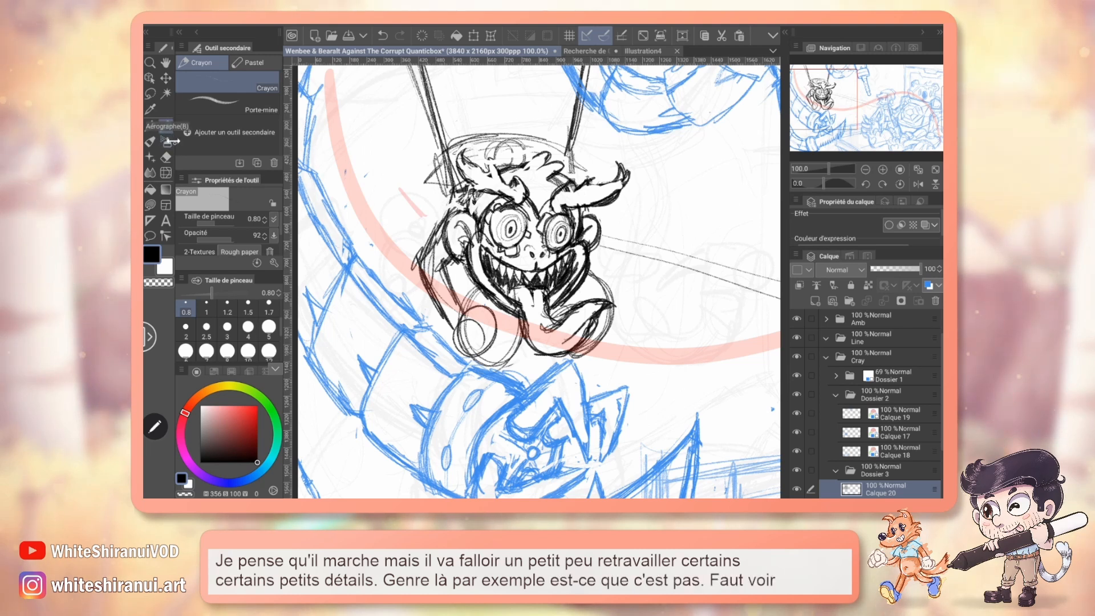
{"action": "left_click", "coordinate": [166, 157]}
{"action": "left_click", "coordinate": [207, 308]}
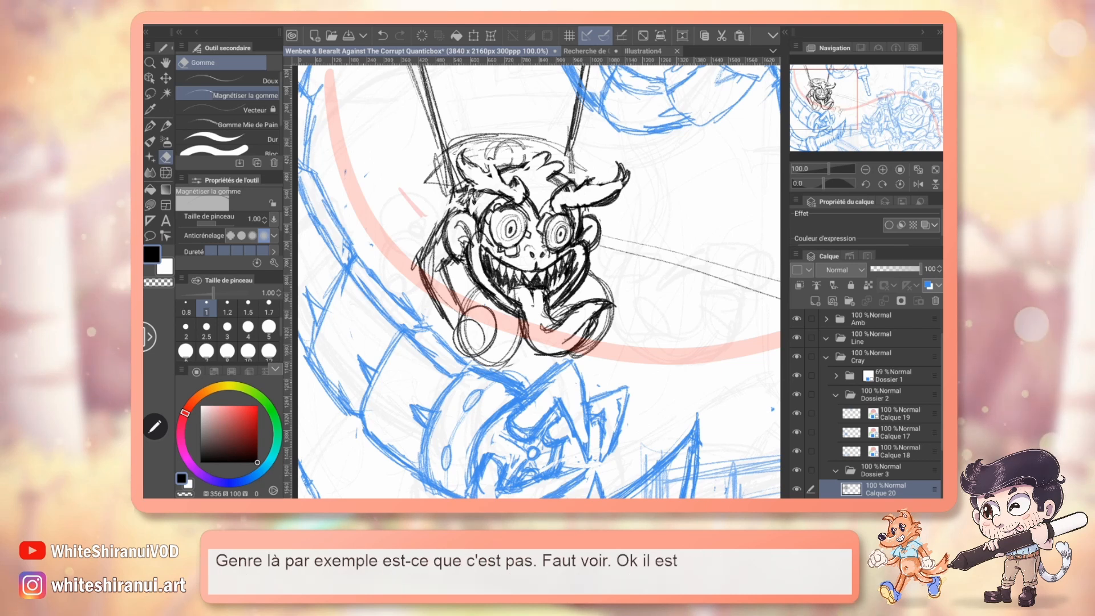
Review the monkey within the whole composition, set the eraser size to 5 and erase the arms and round cymbals below its head.
{"action": "mouse_move", "coordinate": [847, 111]}
{"action": "left_mouse_down"}
{"action": "mouse_move", "coordinate": [889, 114]}
{"action": "mouse_move", "coordinate": [855, 112]}
{"action": "left_mouse_up"}
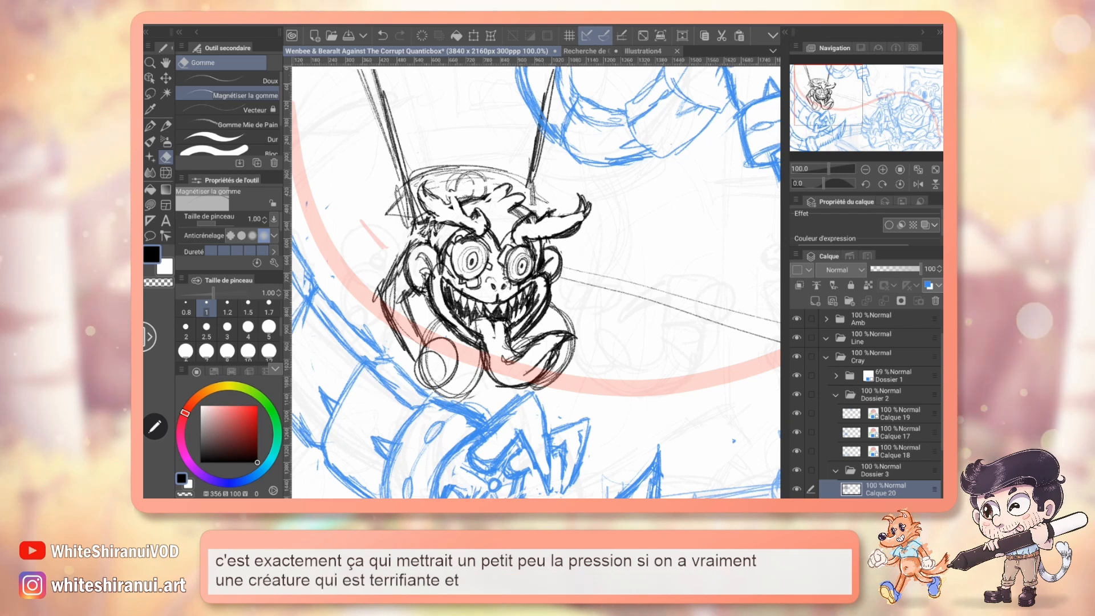
{"action": "mouse_move", "coordinate": [736, 343]}
{"action": "left_mouse_down"}
{"action": "mouse_move", "coordinate": [582, 285]}
{"action": "mouse_move", "coordinate": [291, 209]}
{"action": "mouse_move", "coordinate": [244, 225]}
{"action": "left_mouse_up"}
{"action": "mouse_move", "coordinate": [898, 111]}
{"action": "left_mouse_down"}
{"action": "mouse_move", "coordinate": [909, 109]}
{"action": "mouse_move", "coordinate": [901, 123]}
{"action": "left_mouse_up"}
{"action": "left_click", "coordinate": [865, 169]}
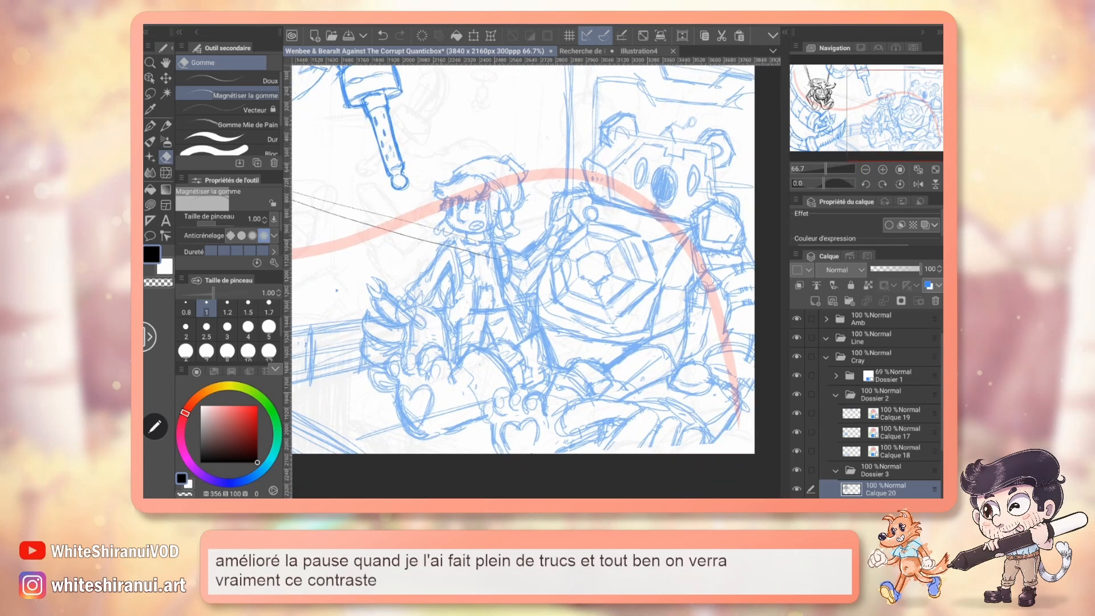
{"action": "left_click_drag", "start_coordinate": [915, 126], "coordinate": [866, 121]}
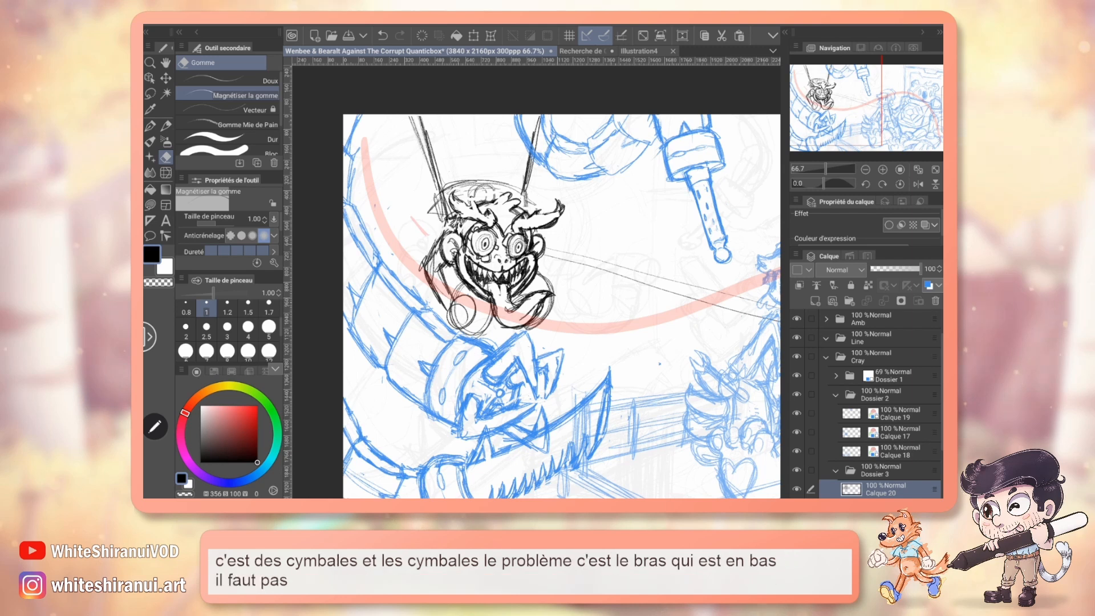
{"action": "left_click", "coordinate": [269, 328]}
{"action": "mouse_move", "coordinate": [455, 287]}
{"action": "left_mouse_down"}
{"action": "mouse_move", "coordinate": [452, 307]}
{"action": "mouse_move", "coordinate": [479, 327]}
{"action": "left_mouse_up"}
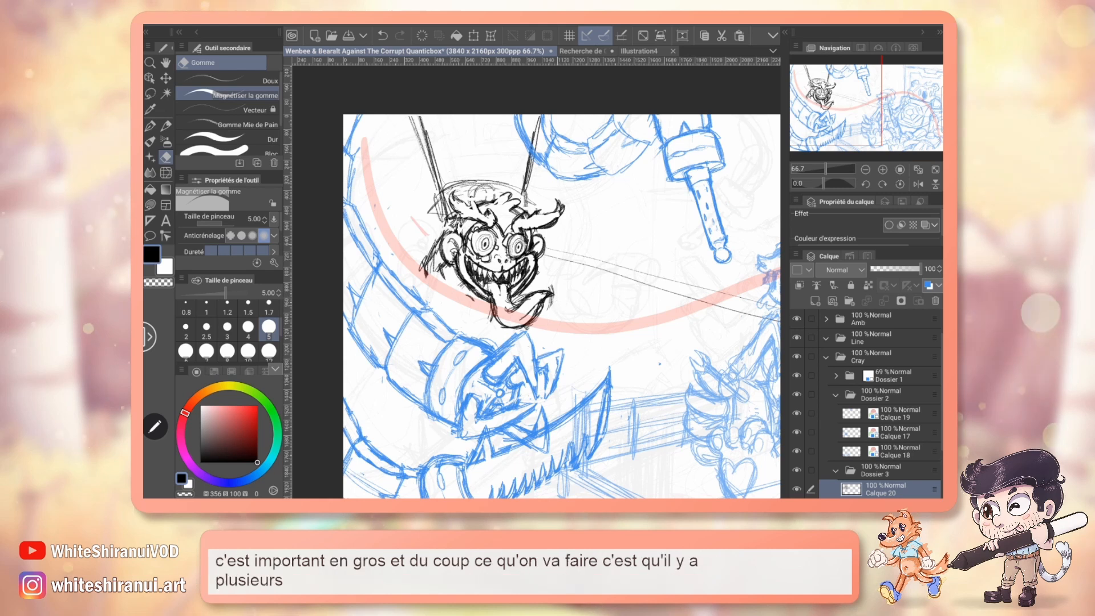
Move the monkey's layer slightly upward, and shift the tool-tipped tentacle on Calque 19 closer to the monkey.
{"action": "key", "text": "k"}
{"action": "left_click_drag", "start_coordinate": [521, 223], "coordinate": [516, 196]}
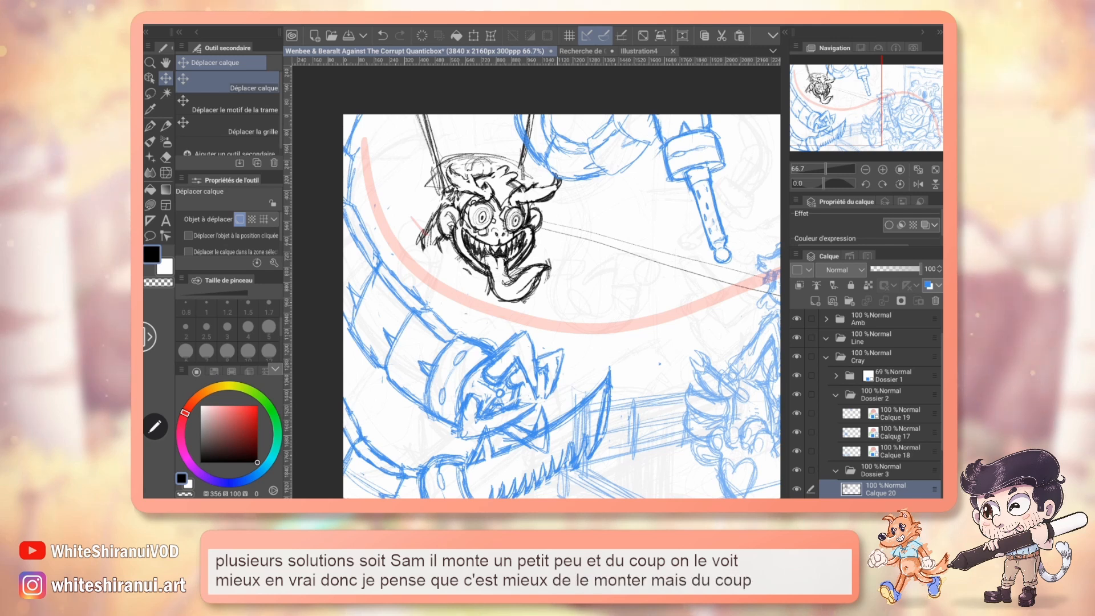
{"action": "left_click", "coordinate": [902, 415]}
{"action": "left_click_drag", "start_coordinate": [723, 197], "coordinate": [657, 214]}
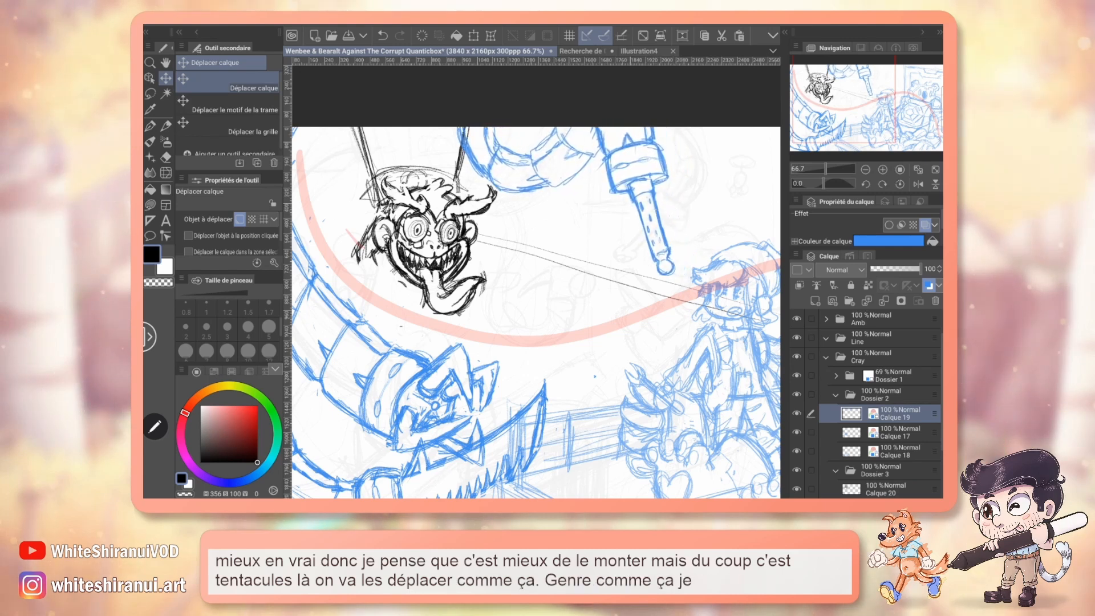
{"action": "left_click", "coordinate": [582, 50]}
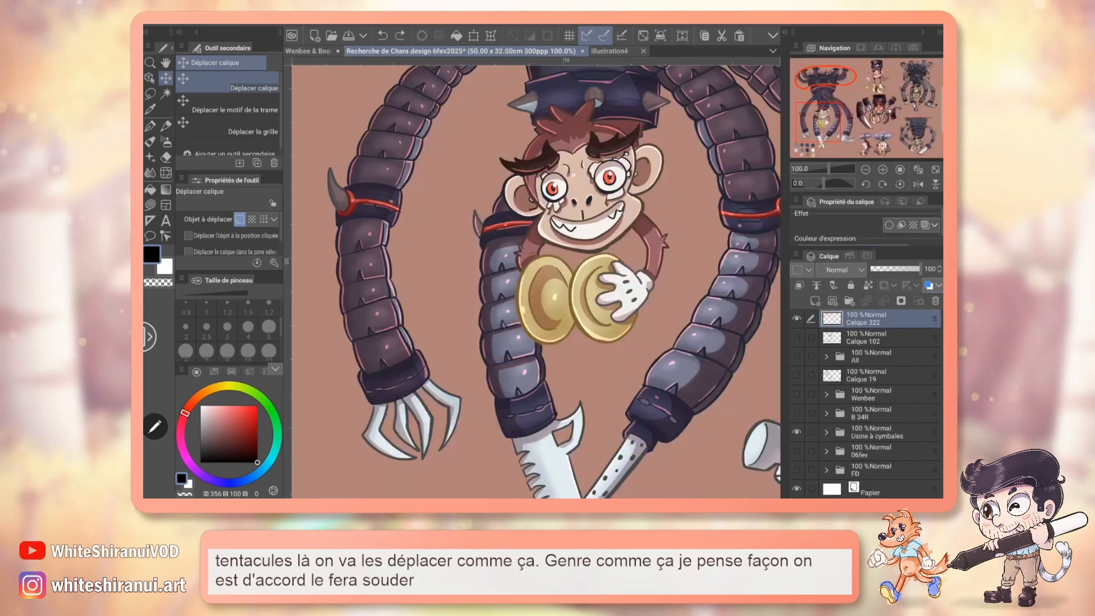
{"action": "left_click", "coordinate": [308, 50]}
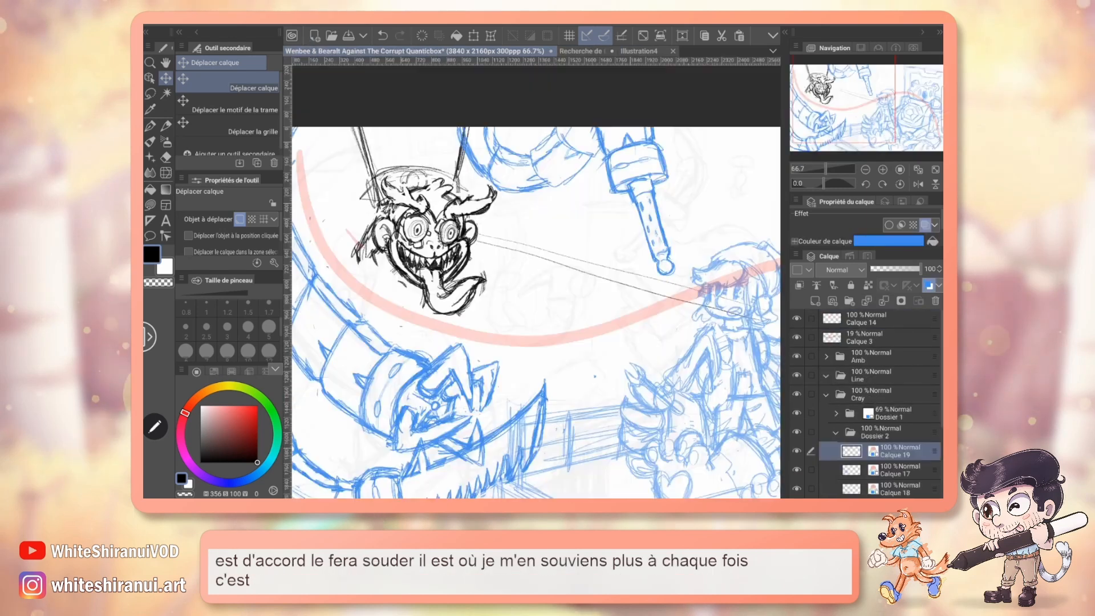
{"action": "left_click_drag", "start_coordinate": [629, 206], "coordinate": [626, 203]}
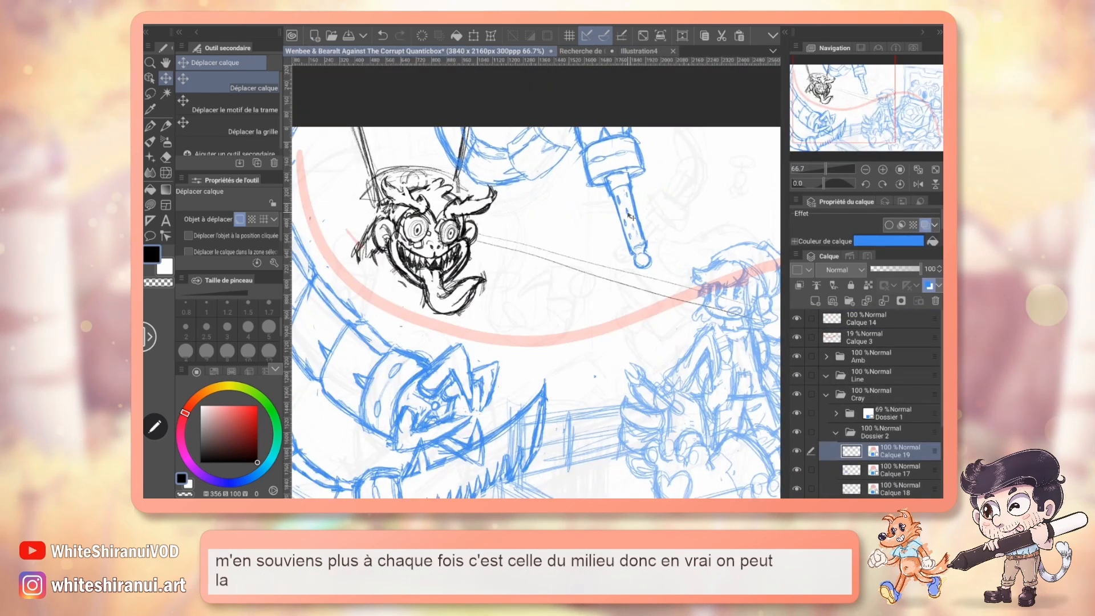
{"action": "left_click_drag", "start_coordinate": [537, 313], "coordinate": [573, 291]}
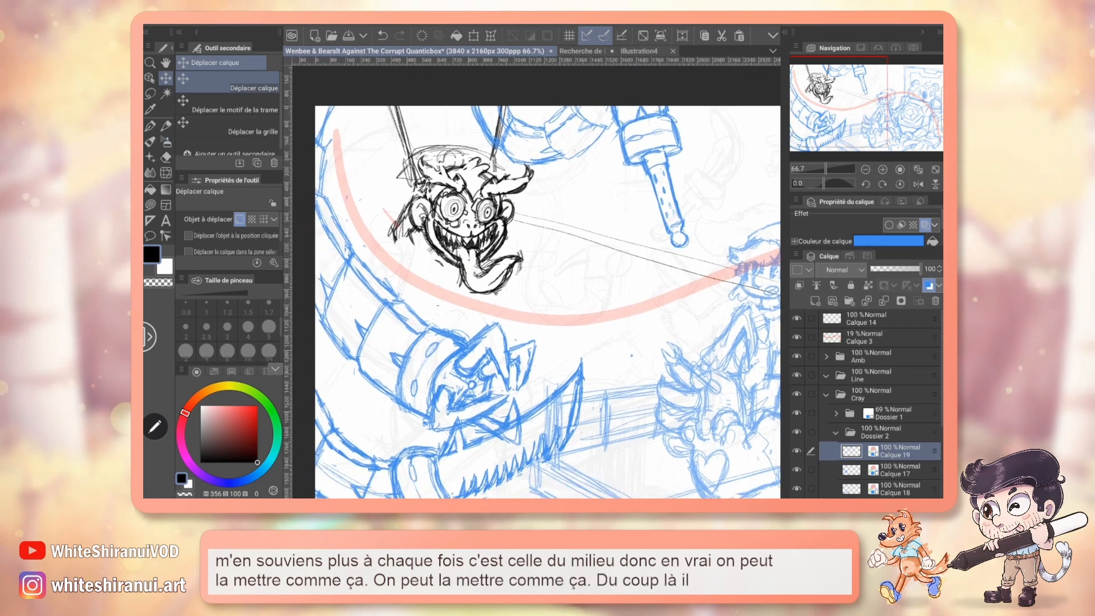
On Calque 20, pencil a narrow oval cymbal on each side below the monkey's face and clean up the left cymbal's outline.
{"action": "key", "text": "p"}
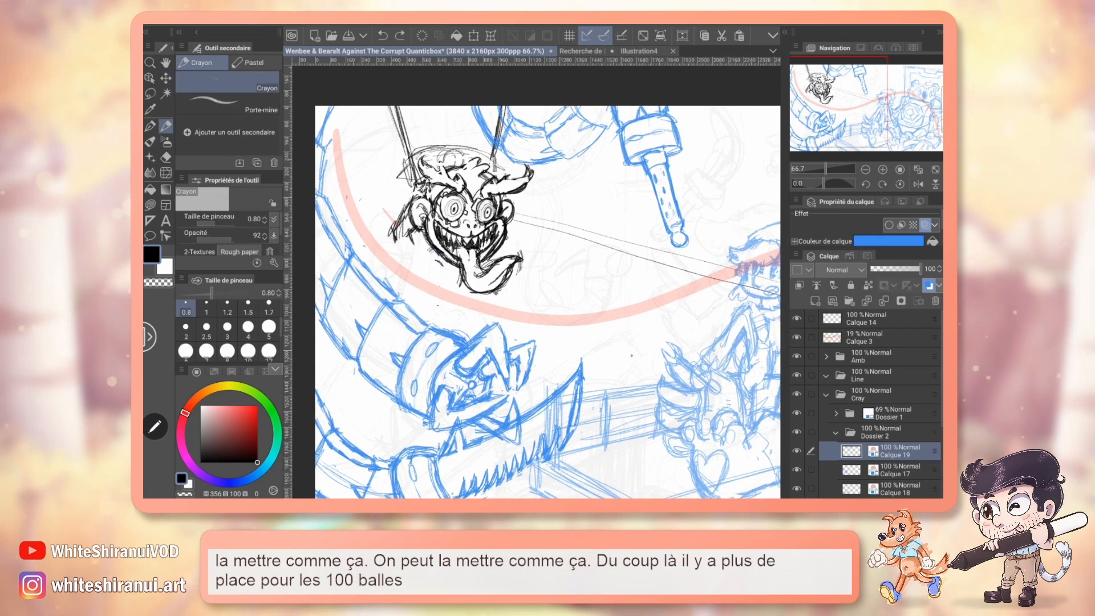
{"action": "scroll", "coordinate": [879, 405], "scroll_direction": "down", "scroll_amount": 3}
{"action": "left_click", "coordinate": [889, 450]}
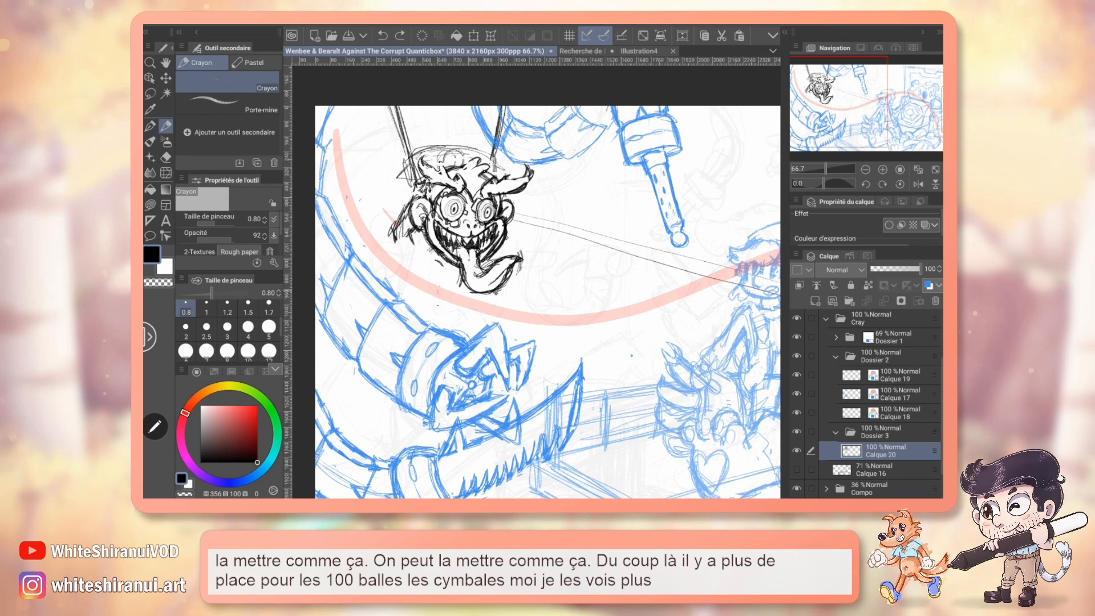
{"action": "left_click_drag", "start_coordinate": [401, 243], "coordinate": [440, 268]}
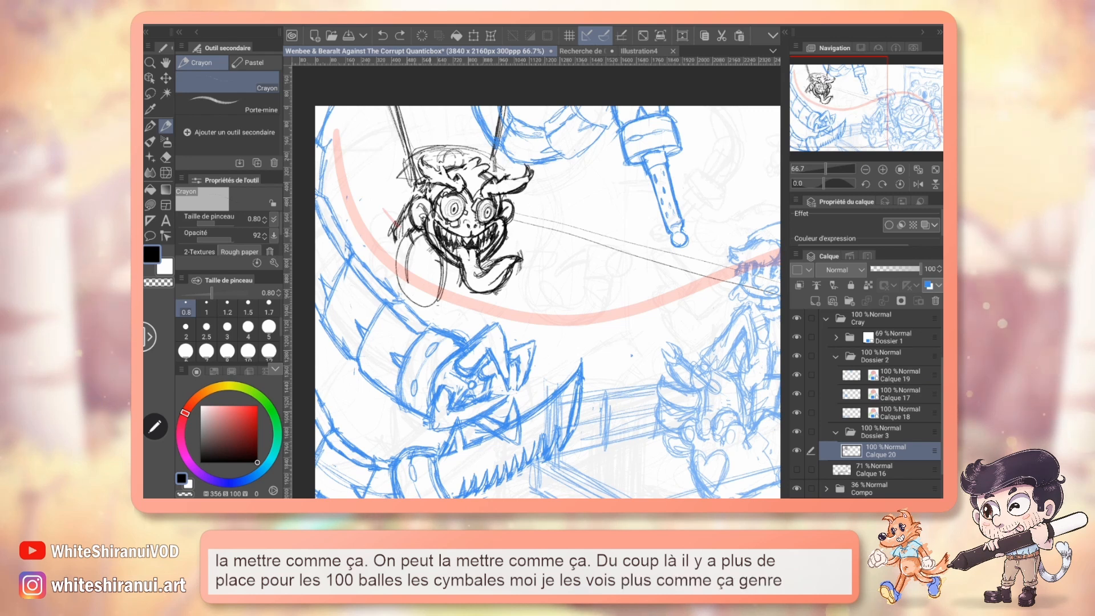
{"action": "left_click_drag", "start_coordinate": [421, 233], "coordinate": [420, 304]}
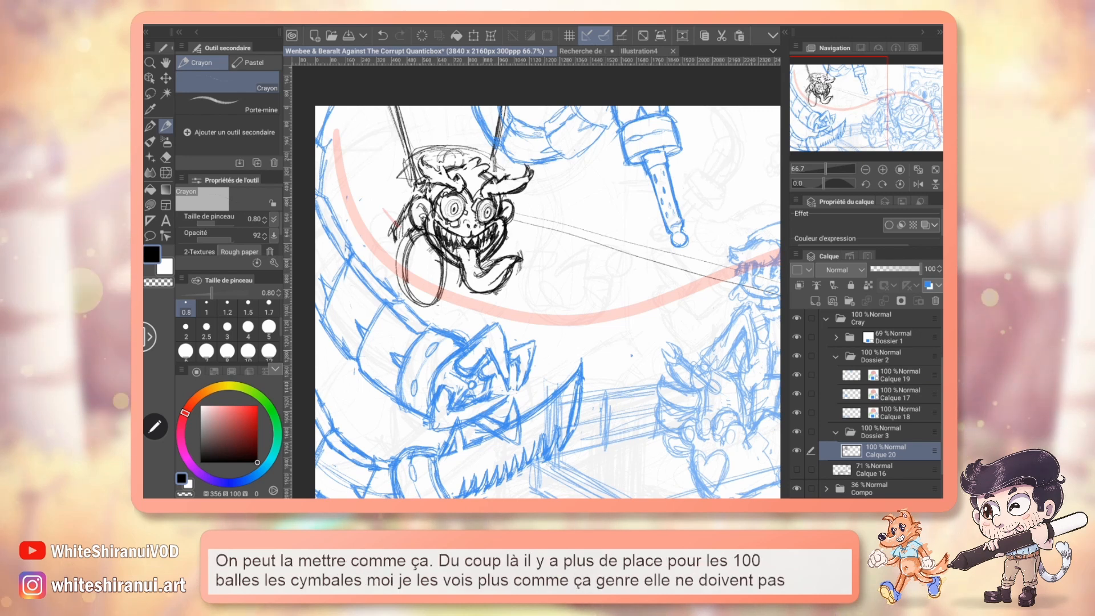
{"action": "mouse_move", "coordinate": [508, 238]}
{"action": "left_mouse_down"}
{"action": "mouse_move", "coordinate": [511, 296]}
{"action": "mouse_move", "coordinate": [488, 304]}
{"action": "left_mouse_up"}
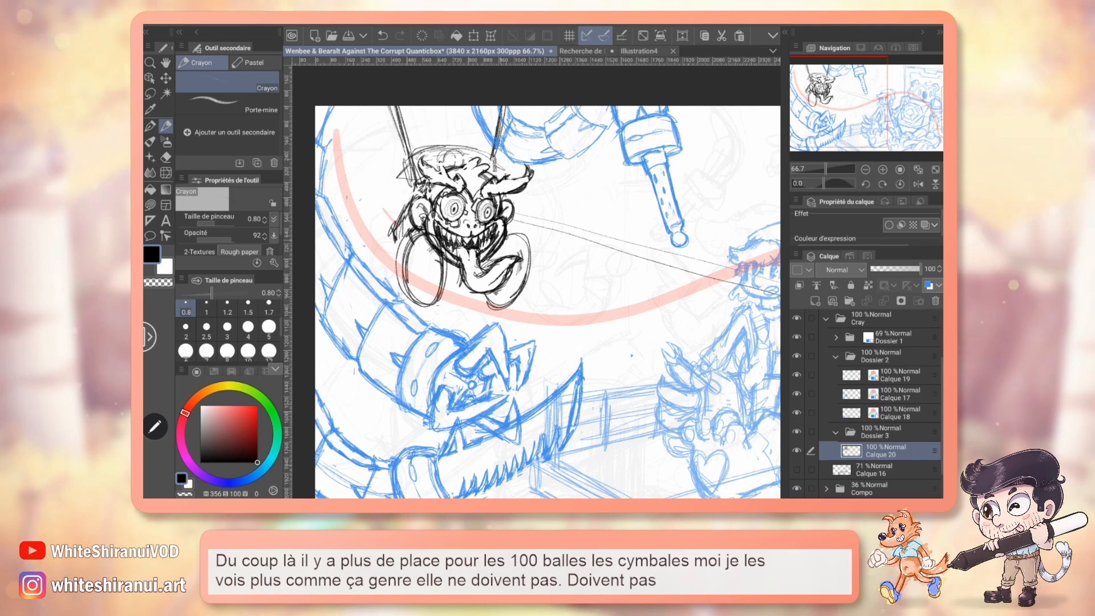
{"action": "key", "text": "e"}
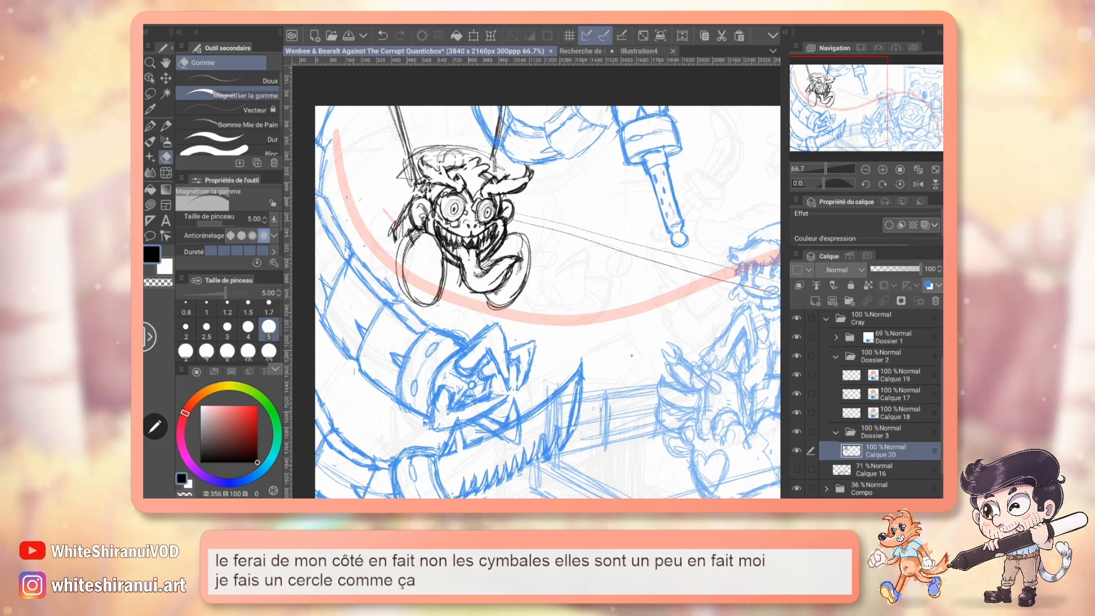
Try penciling a small inner oval at the centre of the left cymbal.
{"action": "key", "text": "p"}
{"action": "left_click_drag", "start_coordinate": [423, 251], "coordinate": [420, 254]}
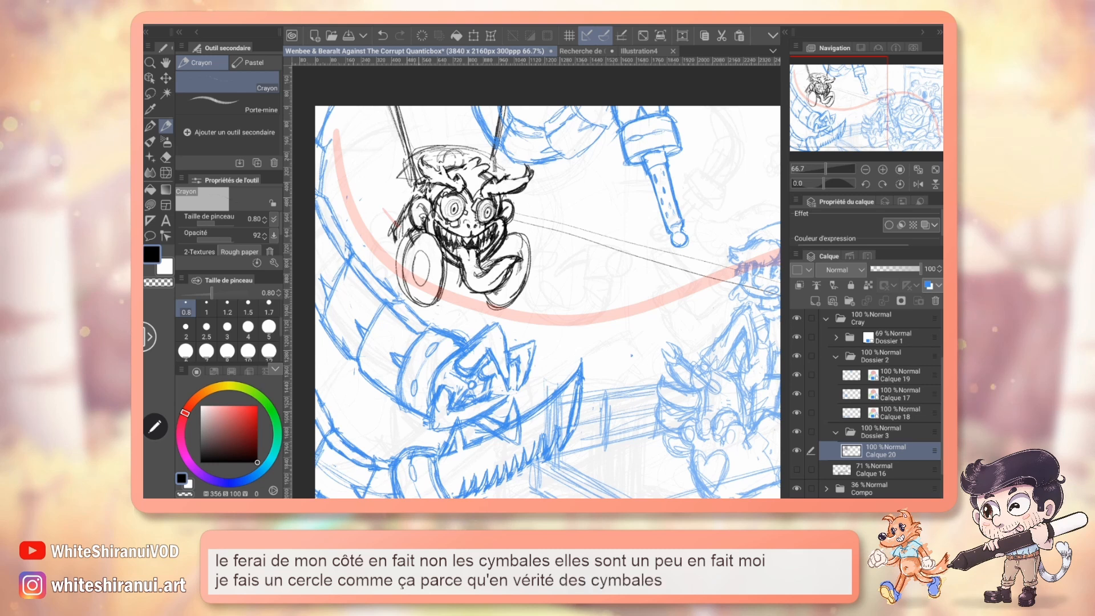
{"action": "key", "text": "ctrl+z"}
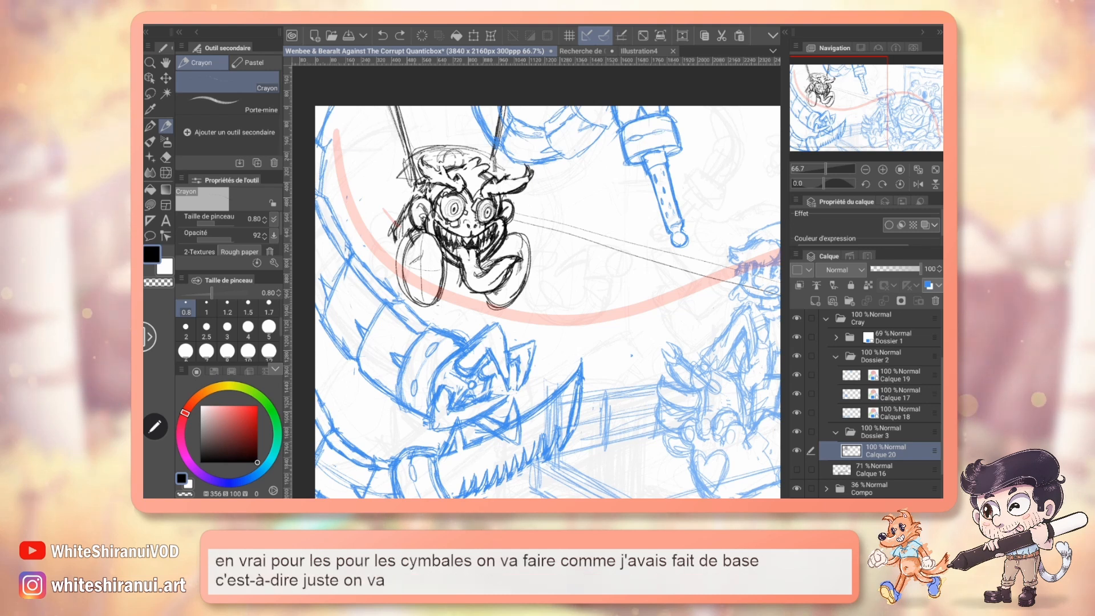
Study the cymbals and glove on the coloured monkey, erase the old left arm lines and pencil a gloved hand over the left cymbal.
{"action": "left_click", "coordinate": [582, 51]}
{"action": "left_click_drag", "start_coordinate": [841, 106], "coordinate": [831, 118]}
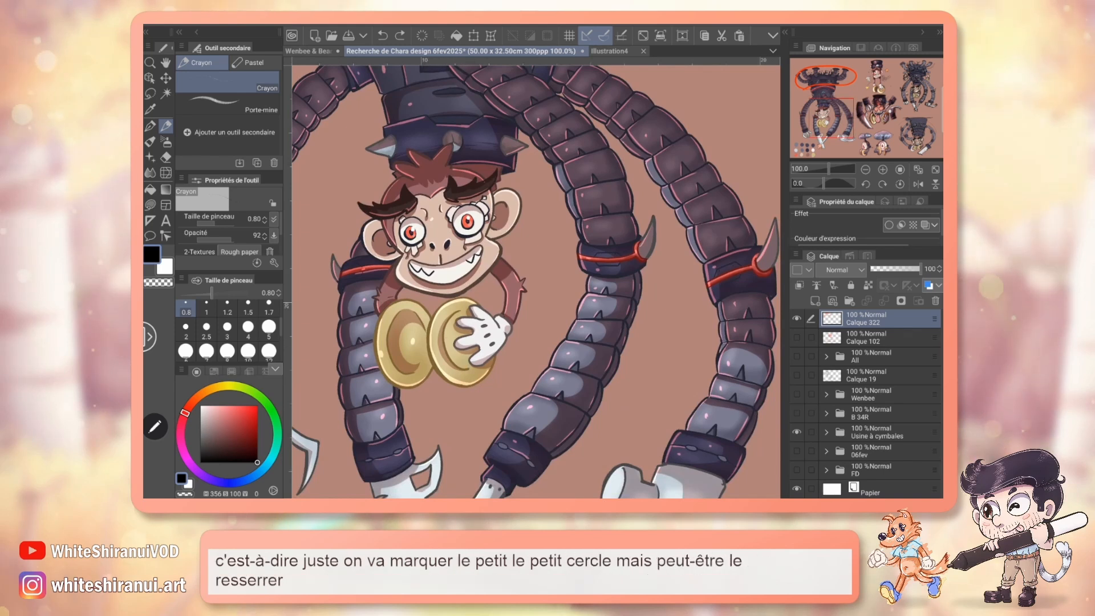
{"action": "left_click", "coordinate": [853, 126]}
{"action": "mouse_move", "coordinate": [854, 127]}
{"action": "left_mouse_down"}
{"action": "mouse_move", "coordinate": [878, 110]}
{"action": "mouse_move", "coordinate": [824, 122]}
{"action": "left_mouse_up"}
{"action": "left_click", "coordinate": [308, 51]}
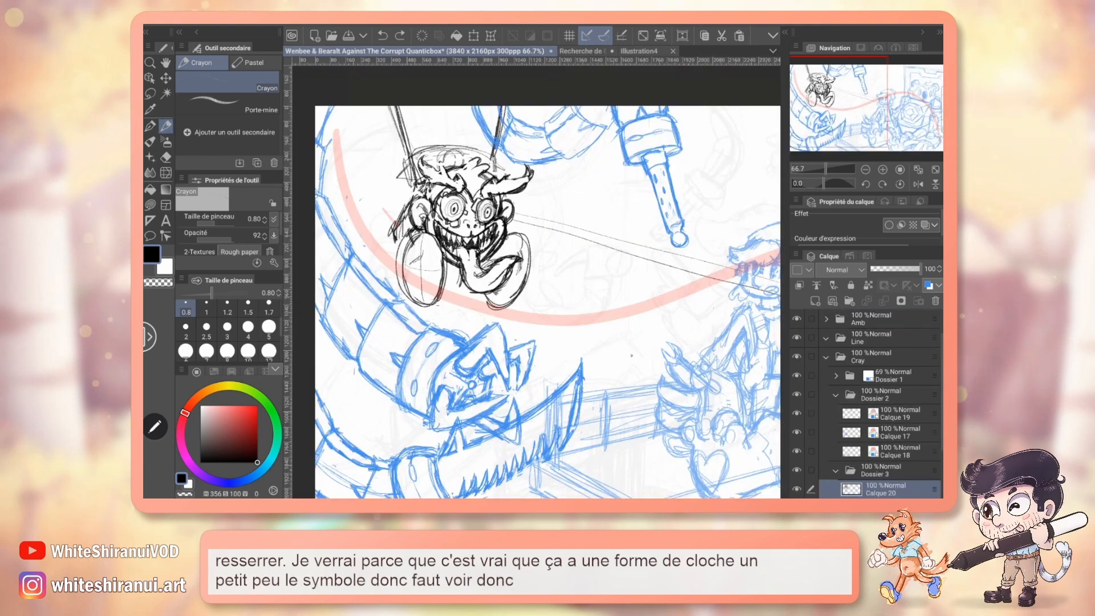
{"action": "key", "text": "e"}
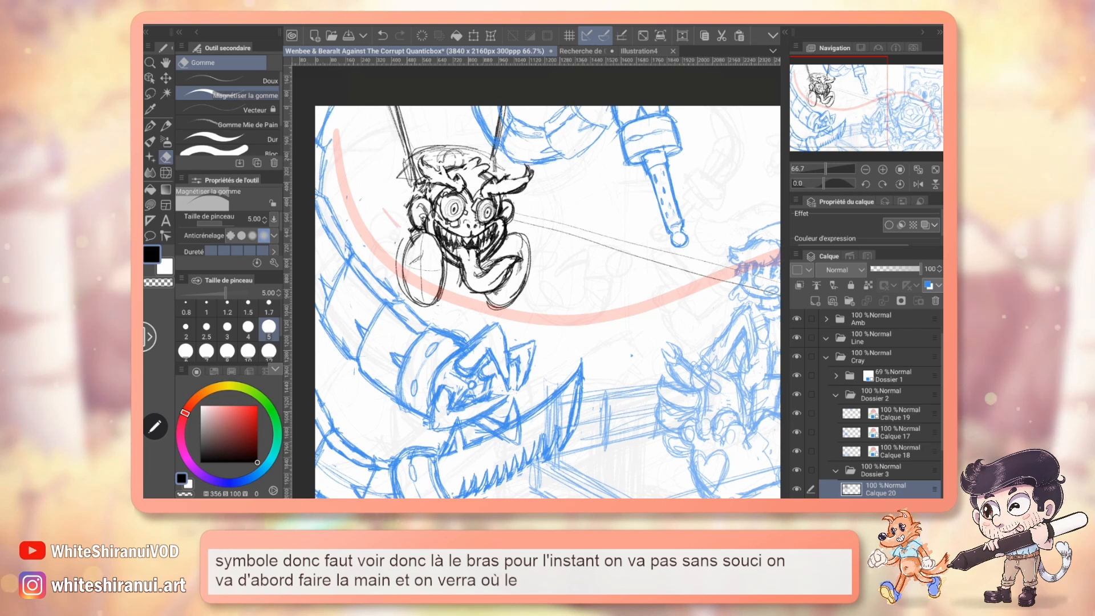
{"action": "key", "text": "p"}
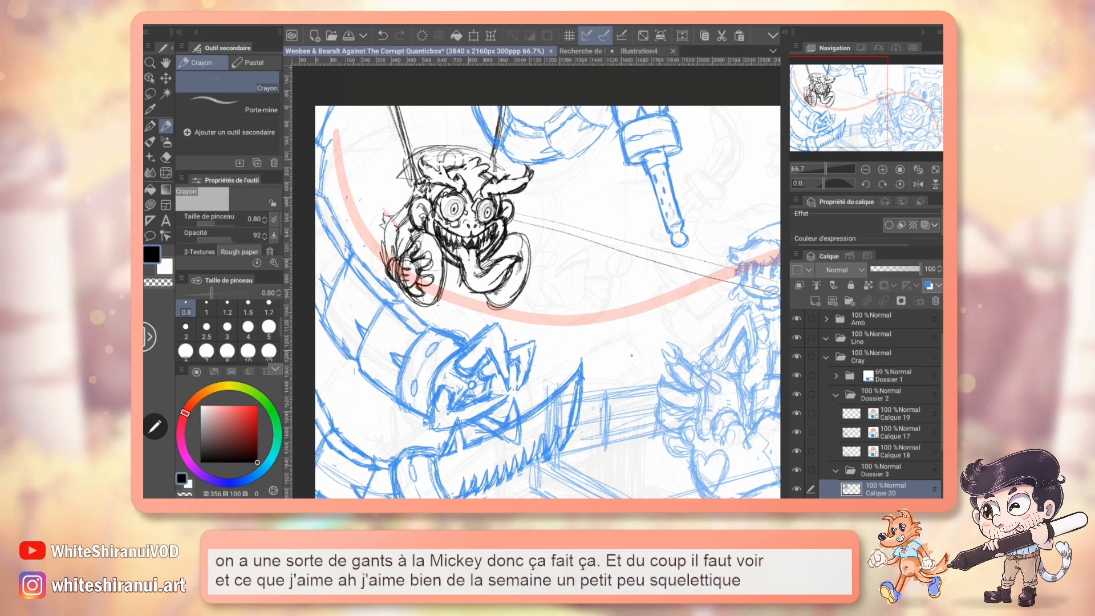
Erase and redraw the fingers of the gloved hand so they wrap around the left cymbal.
{"action": "key", "text": "e"}
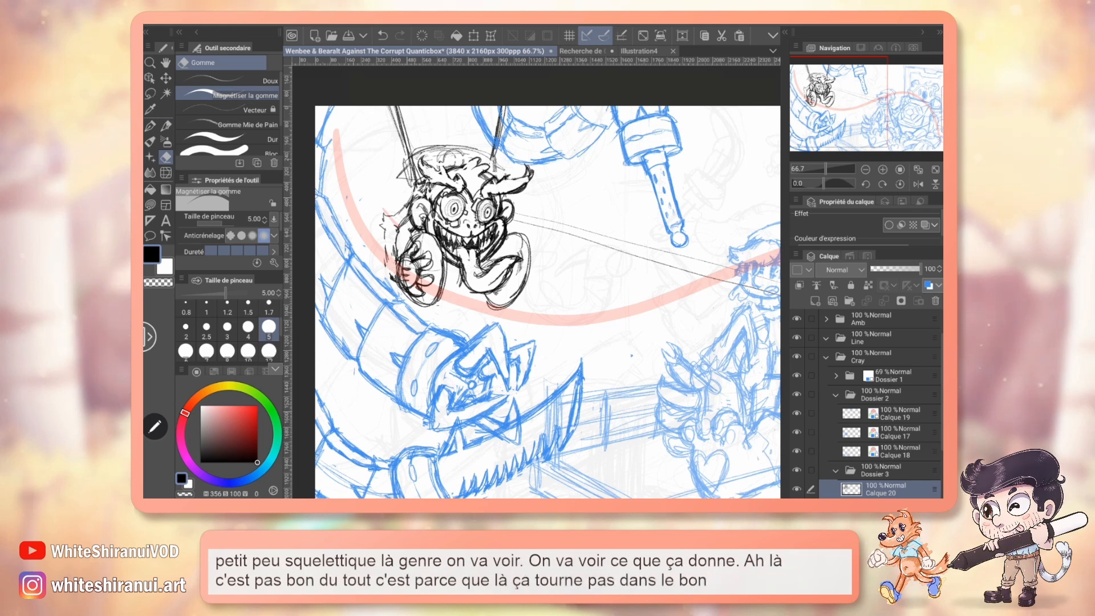
{"action": "key", "text": "p"}
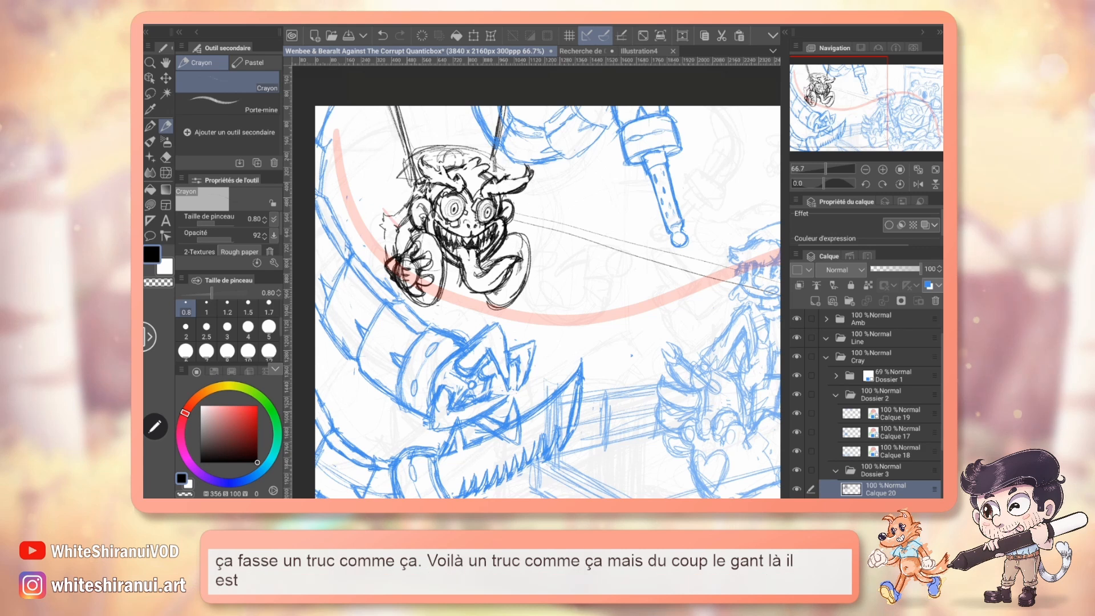
{"action": "key", "text": "e"}
{"action": "key", "text": "m"}
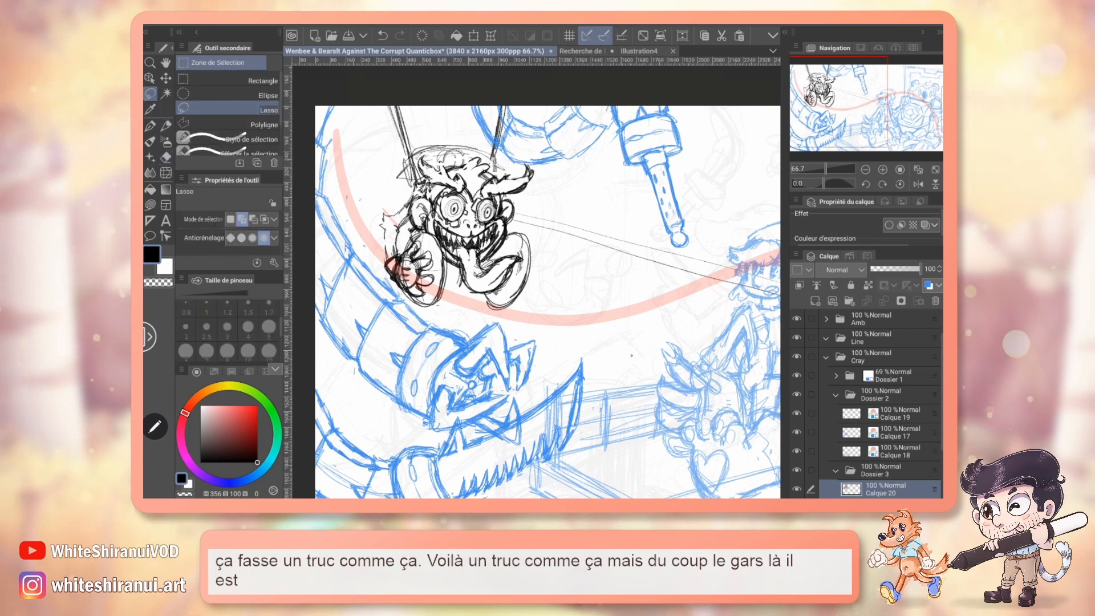
{"action": "key", "text": "e"}
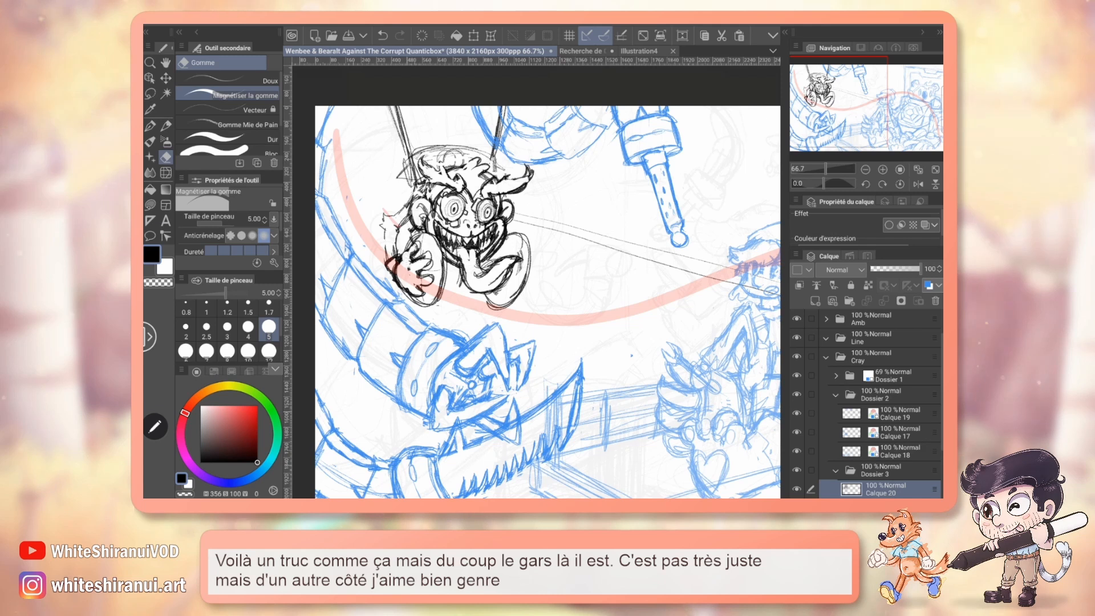
{"action": "key", "text": "p"}
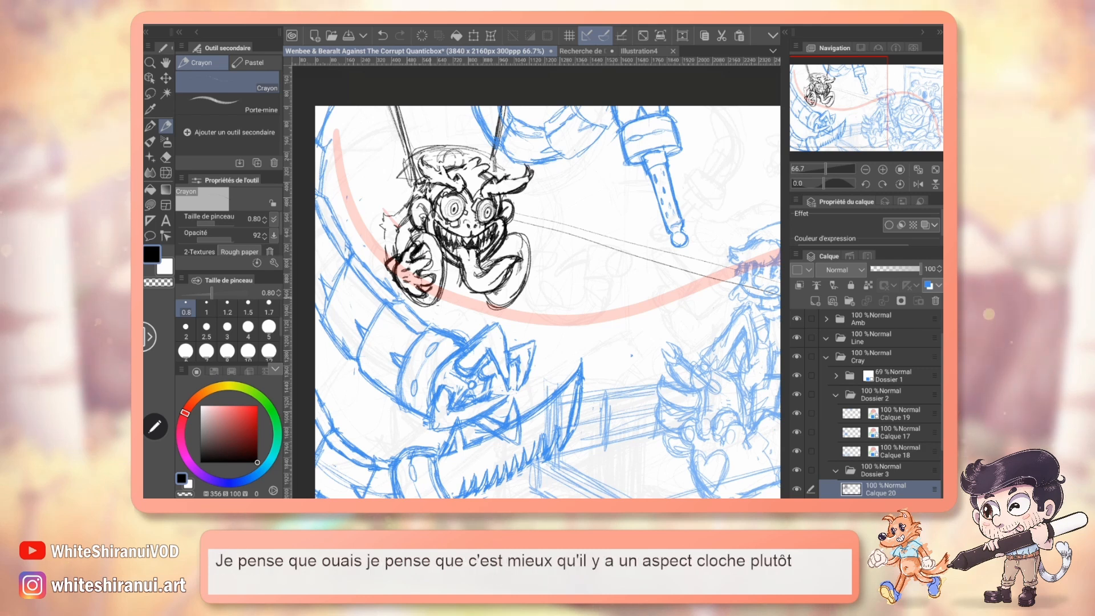
Compare the cymbals with the coloured monkey design, then rework the right cymbal's outline with the eraser and pencil.
{"action": "left_click", "coordinate": [582, 52]}
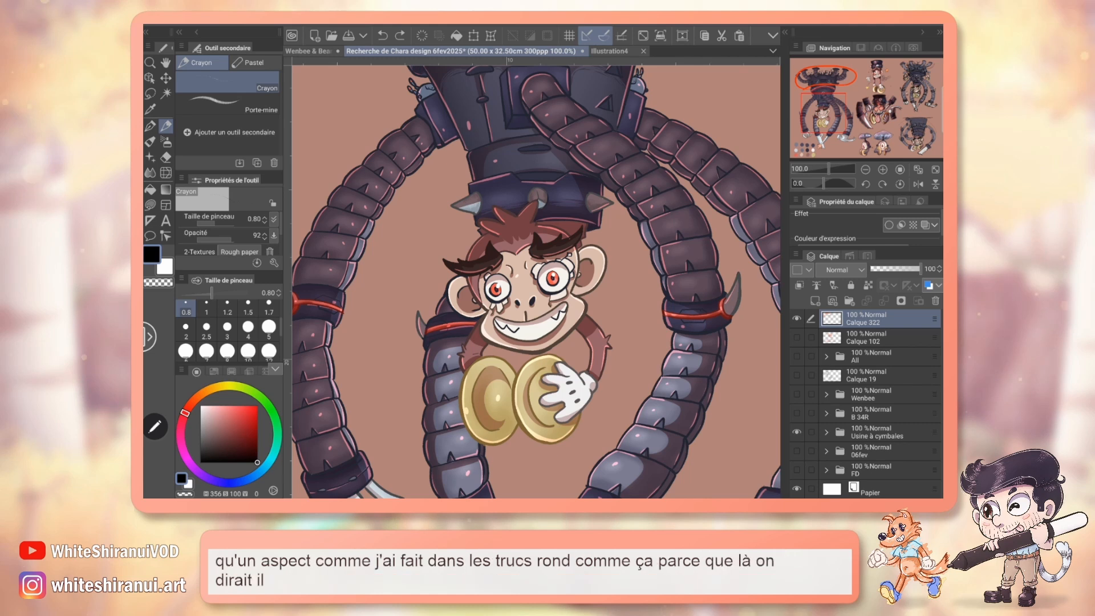
{"action": "left_click", "coordinate": [308, 51]}
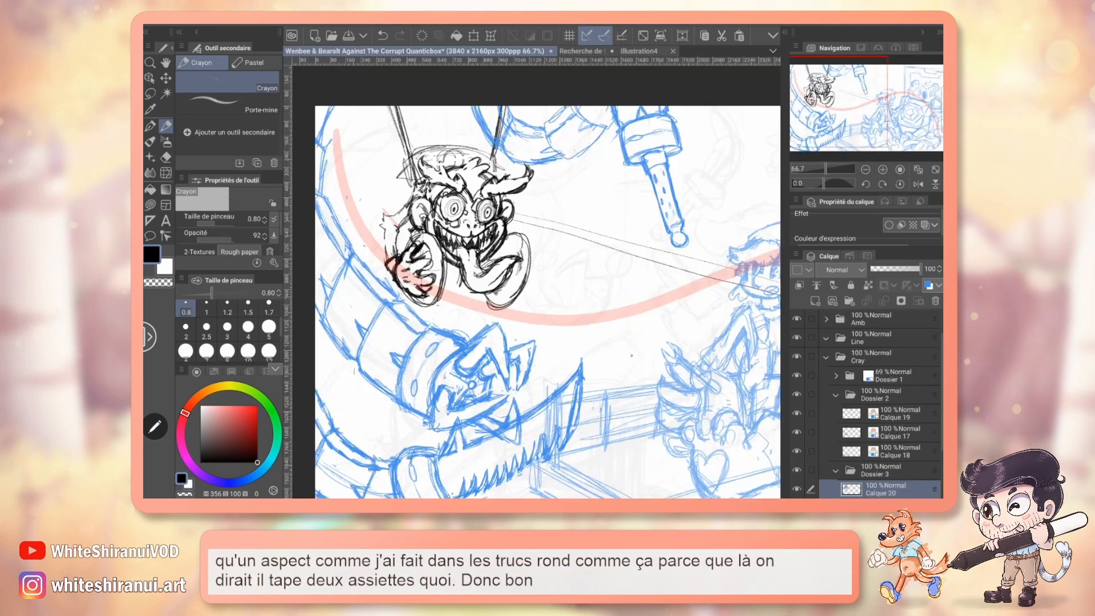
{"action": "key", "text": "e"}
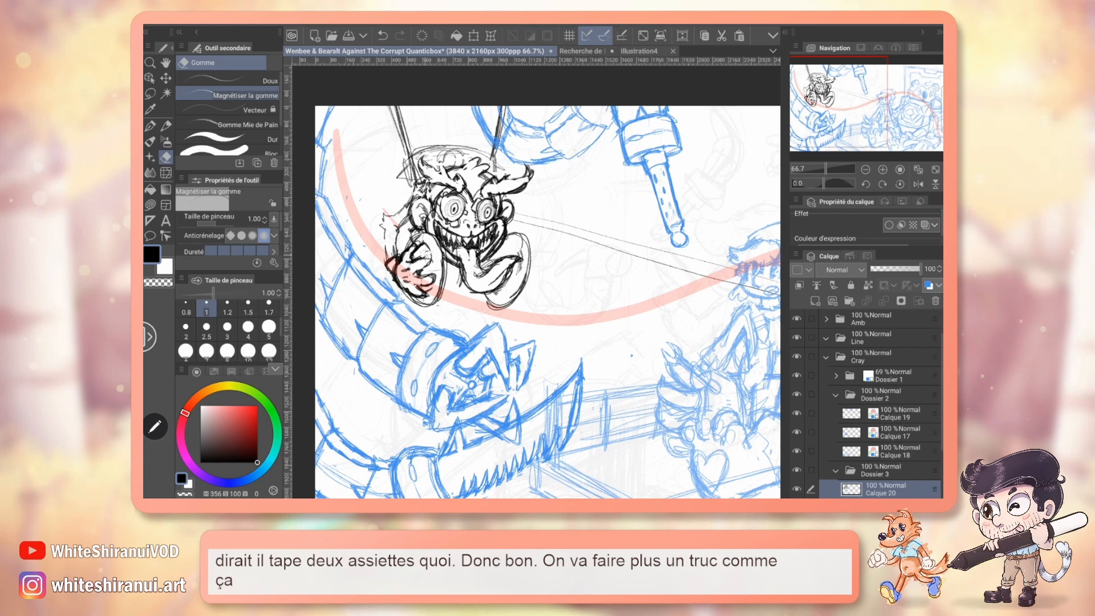
{"action": "key", "text": "p"}
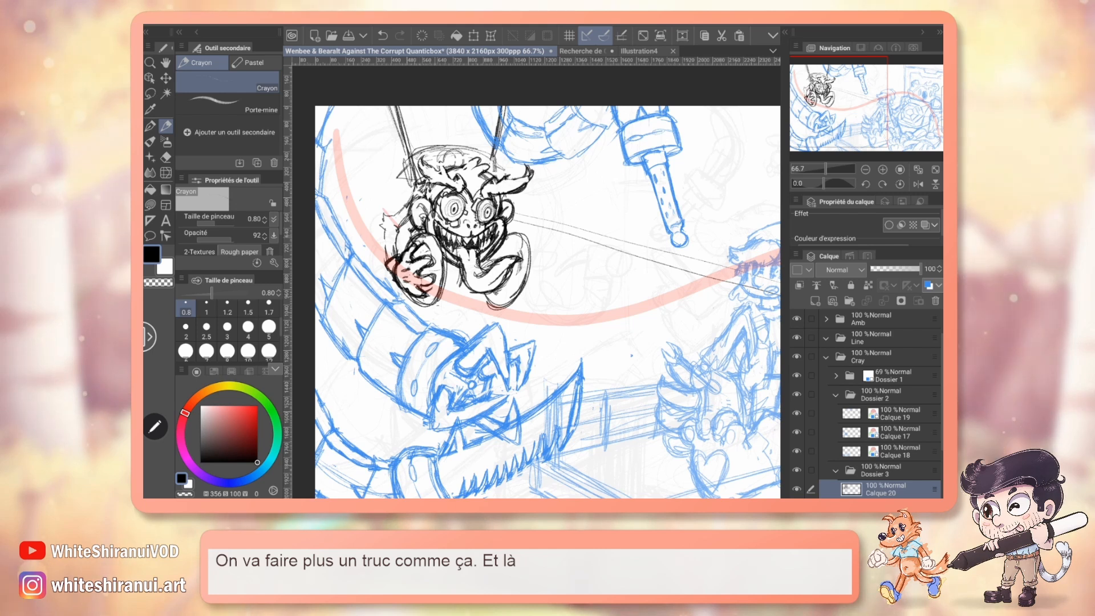
{"action": "key", "text": "e"}
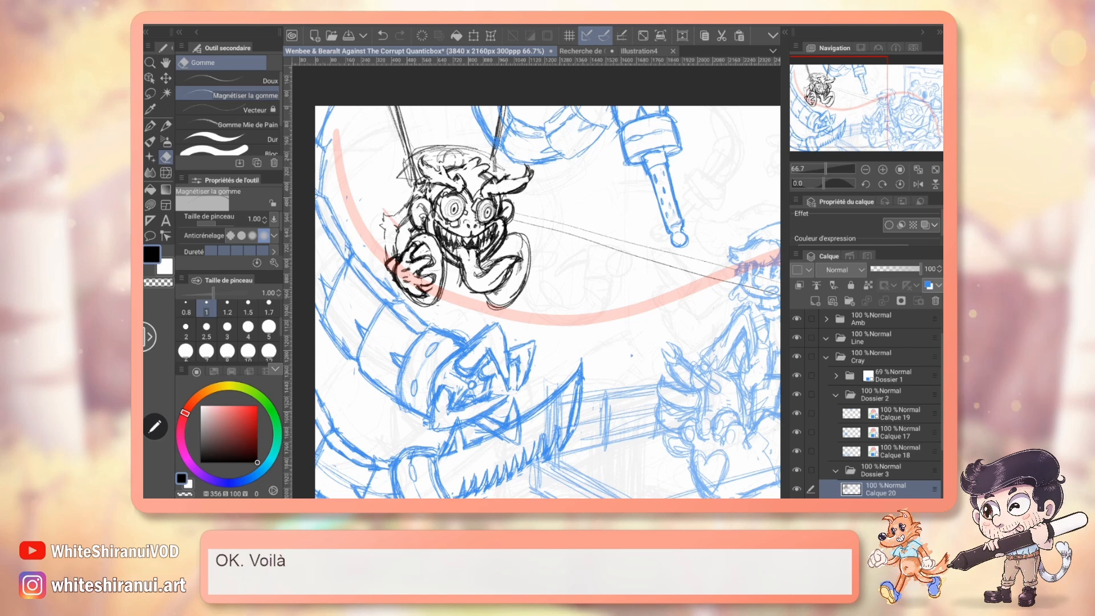
{"action": "key", "text": "p"}
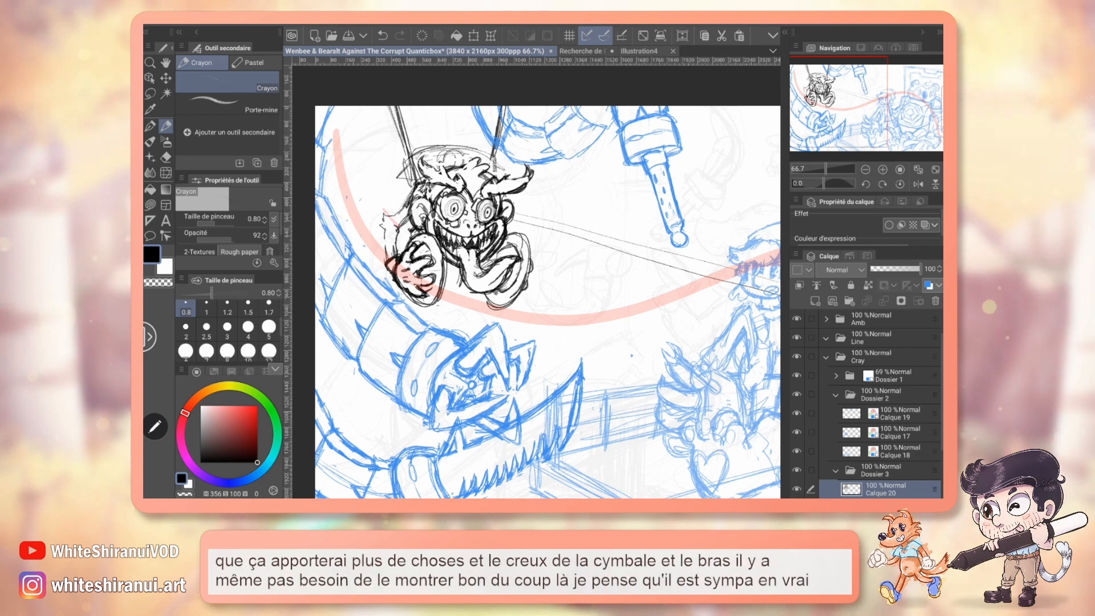
Lasso the monkey's left elbow lines, shift them slightly outward and pencil the arm to join the body.
{"action": "key", "text": "m"}
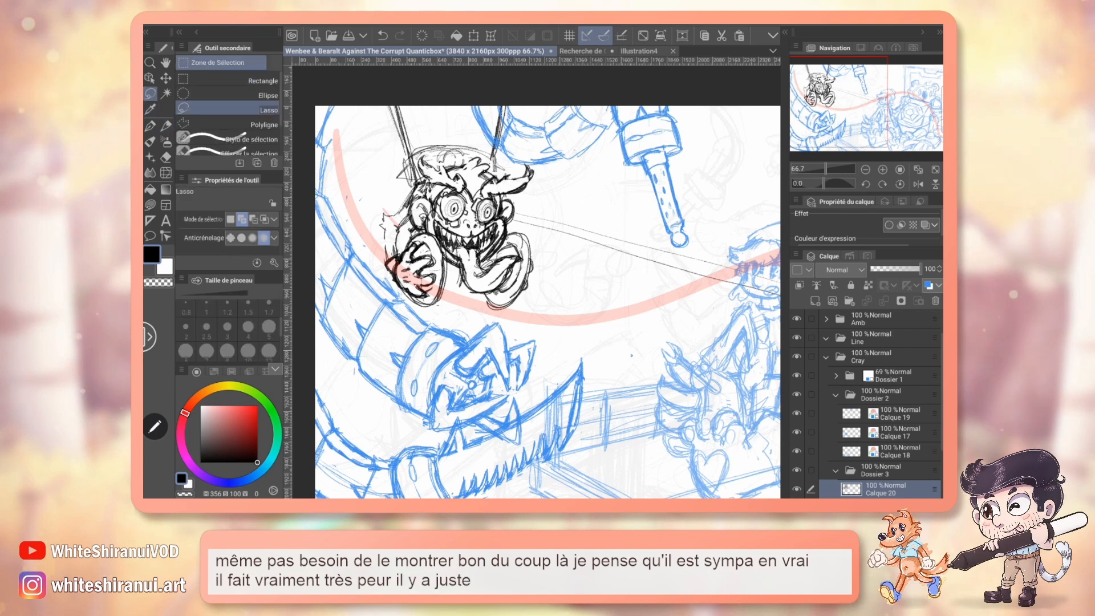
{"action": "left_click_drag", "start_coordinate": [399, 251], "coordinate": [411, 198]}
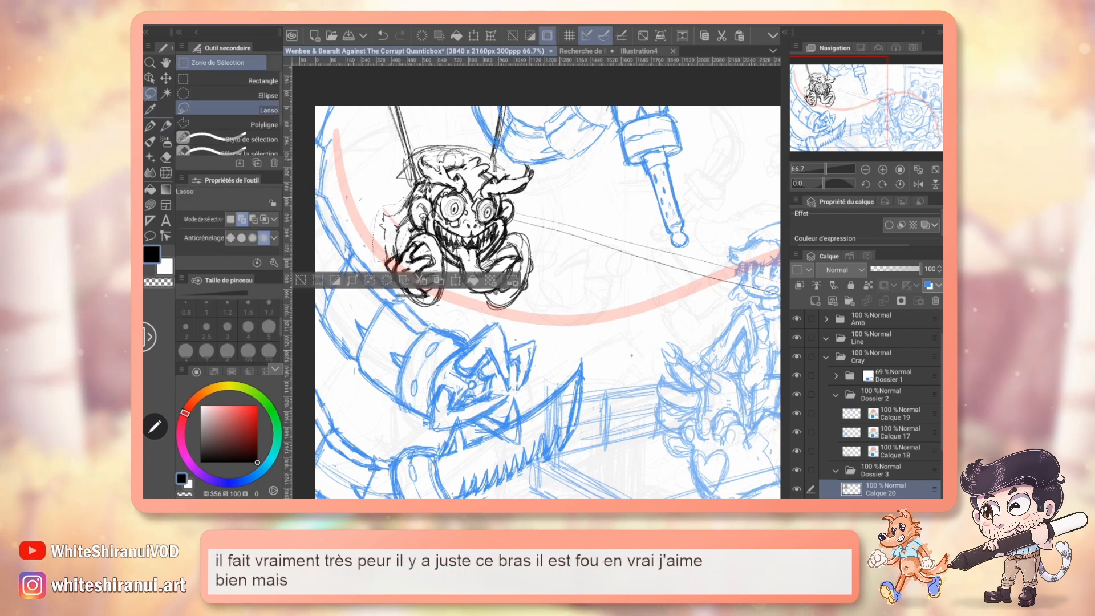
{"action": "key", "text": "ctrl+t"}
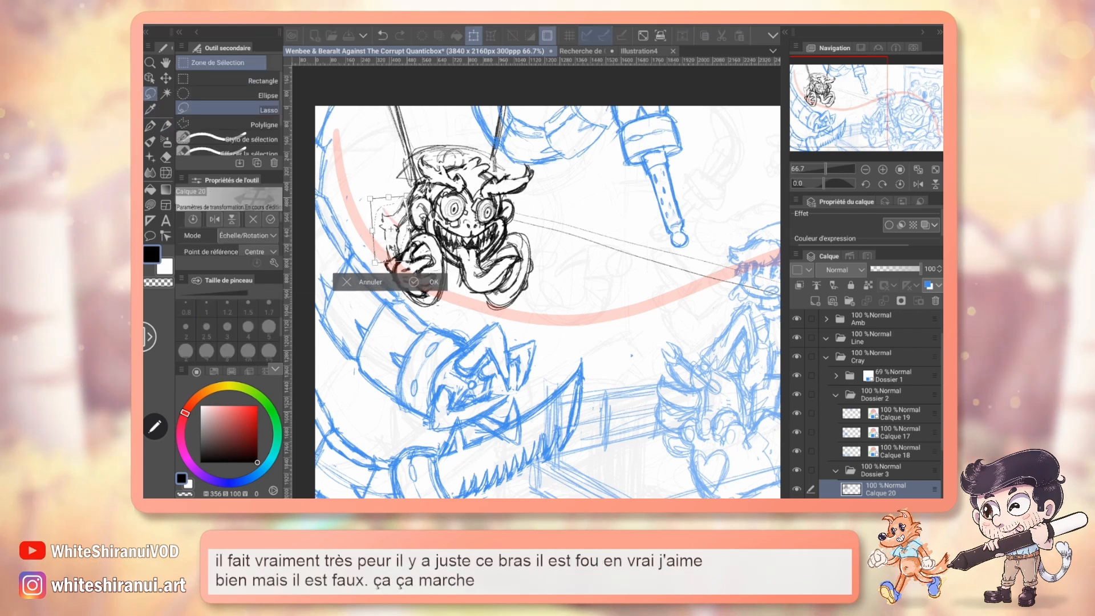
{"action": "left_click_drag", "start_coordinate": [389, 230], "coordinate": [386, 231]}
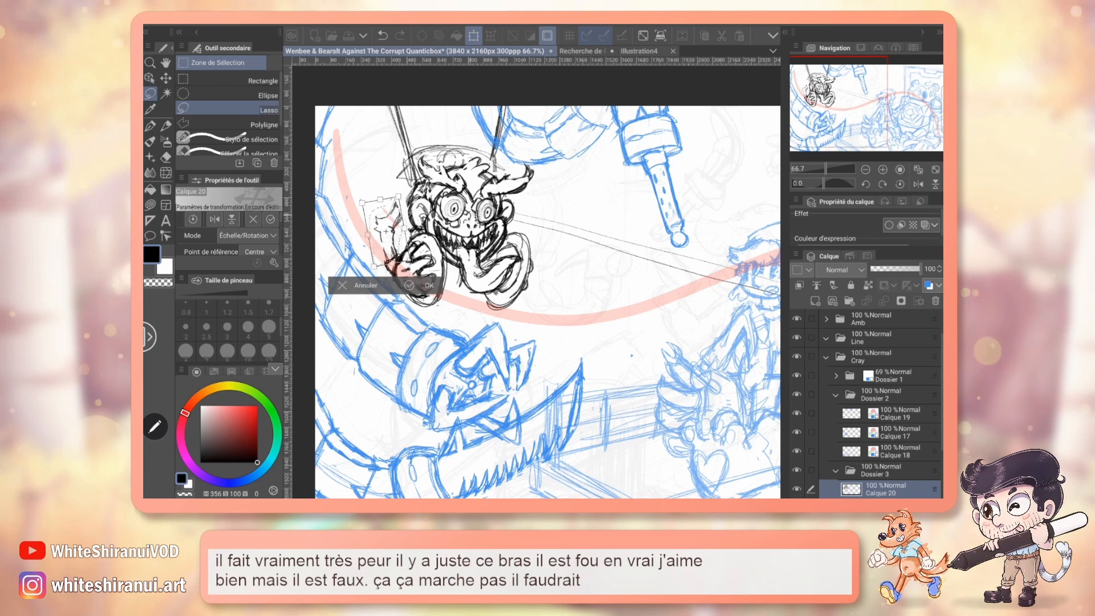
{"action": "key", "text": "Return"}
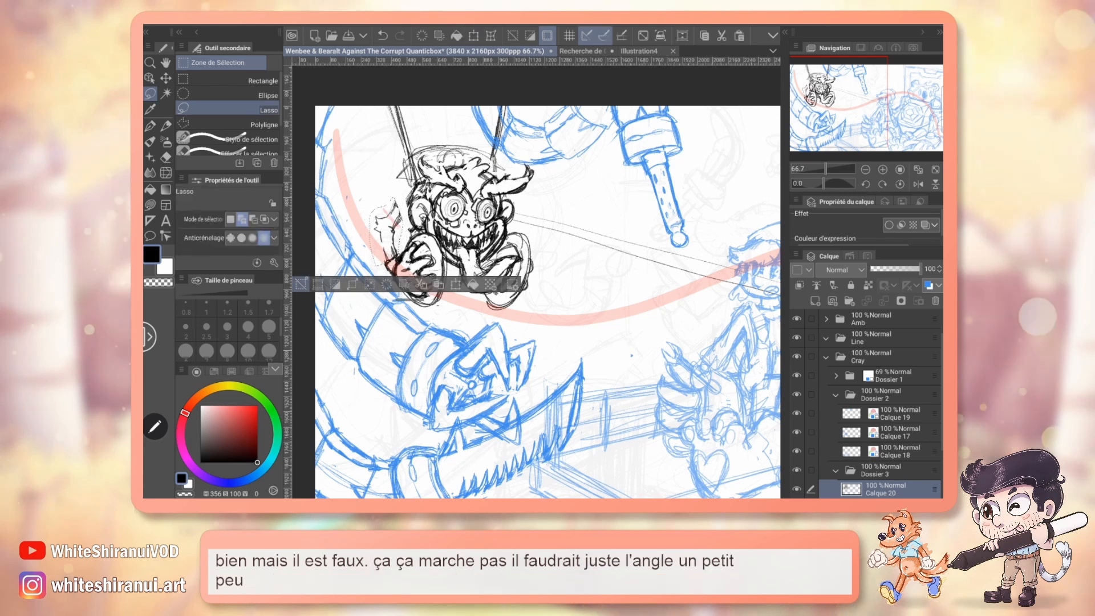
{"action": "key", "text": "ctrl+d"}
{"action": "key", "text": "p"}
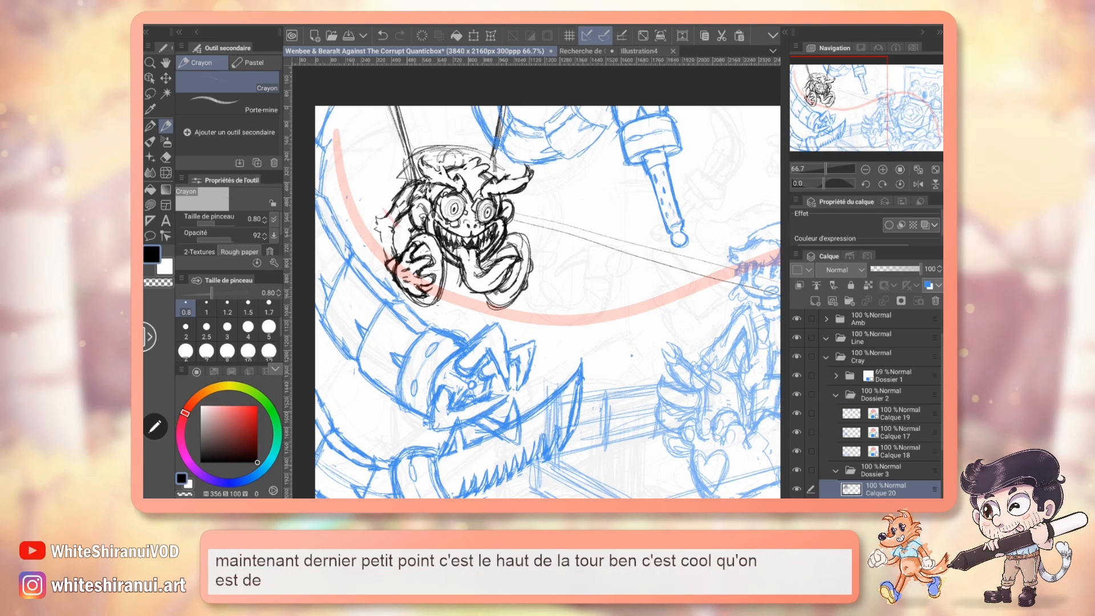
{"action": "left_click", "coordinate": [474, 35]}
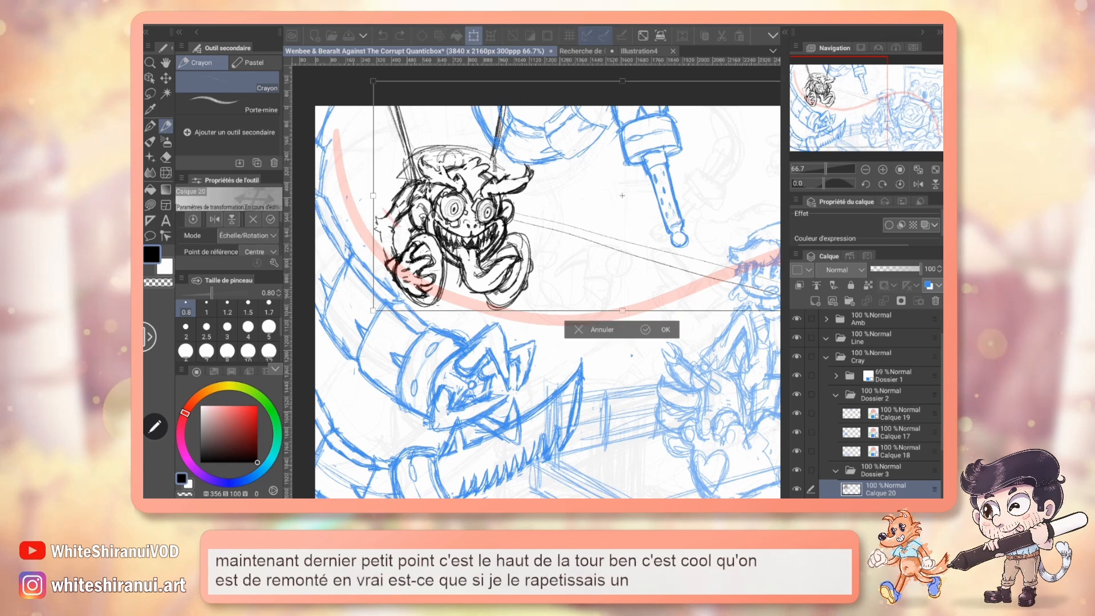
{"action": "mouse_move", "coordinate": [605, 274]}
{"action": "left_mouse_down"}
{"action": "mouse_move", "coordinate": [492, 242]}
{"action": "mouse_move", "coordinate": [558, 250]}
{"action": "left_mouse_up"}
{"action": "left_click", "coordinate": [555, 307]}
Erase the long stray lines running from the monkey towards the boy with a size 5 eraser.
{"action": "key", "text": "e"}
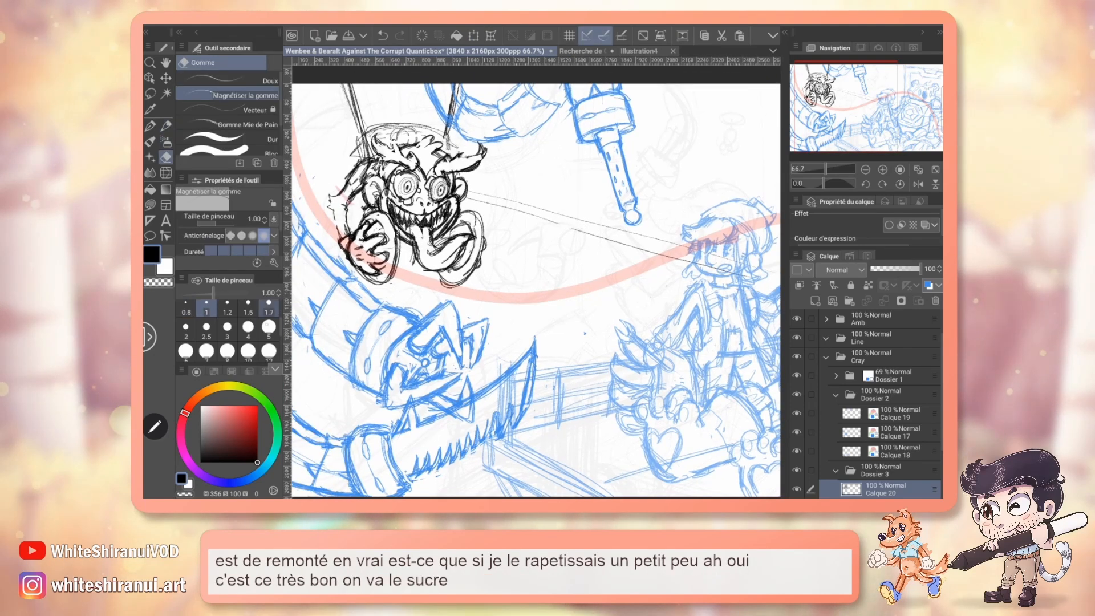
{"action": "left_click", "coordinate": [268, 327]}
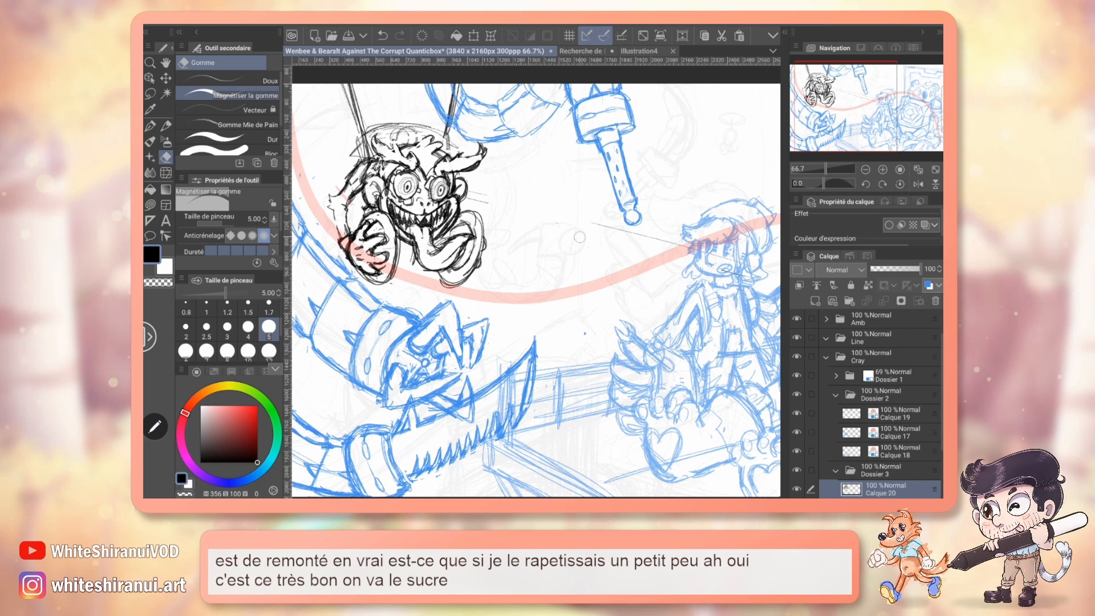
{"action": "left_click_drag", "start_coordinate": [573, 295], "coordinate": [499, 264]}
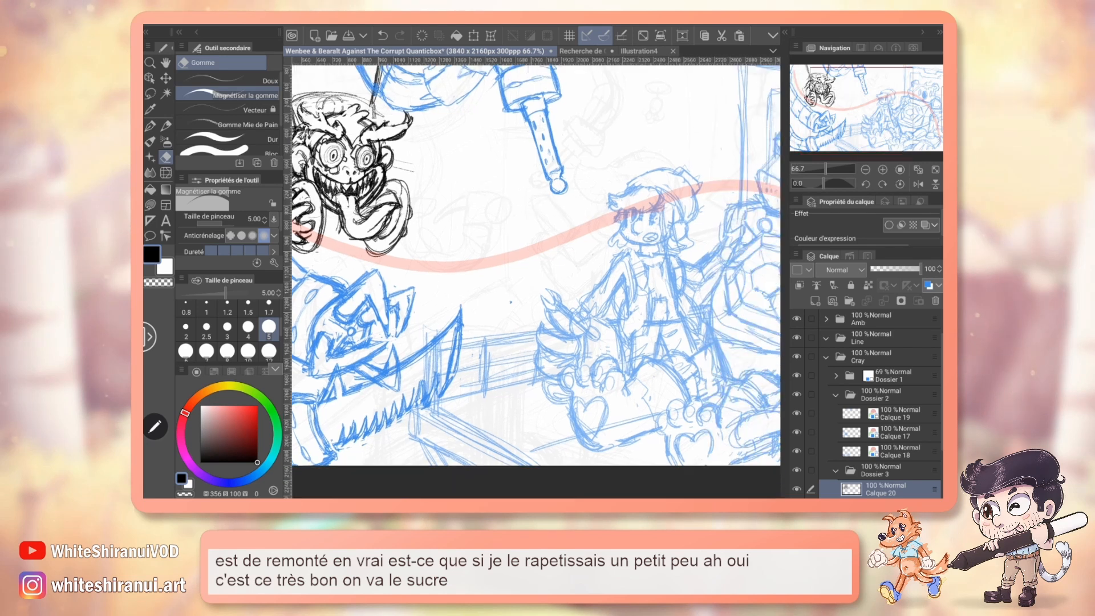
Scale the whole monkey sketch on Calque 20 down slightly and reposition it above the clawed tentacle.
{"action": "left_click_drag", "start_coordinate": [390, 156], "coordinate": [579, 190]}
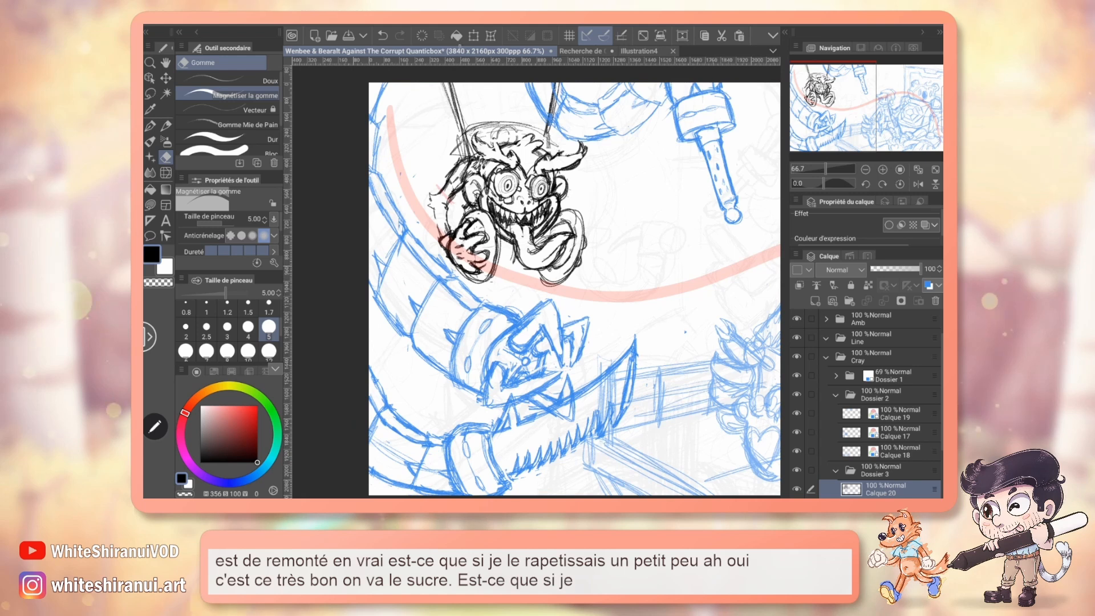
{"action": "key", "text": "ctrl+t"}
{"action": "left_click_drag", "start_coordinate": [694, 294], "coordinate": [490, 292]}
{"action": "left_click_drag", "start_coordinate": [481, 329], "coordinate": [581, 327]}
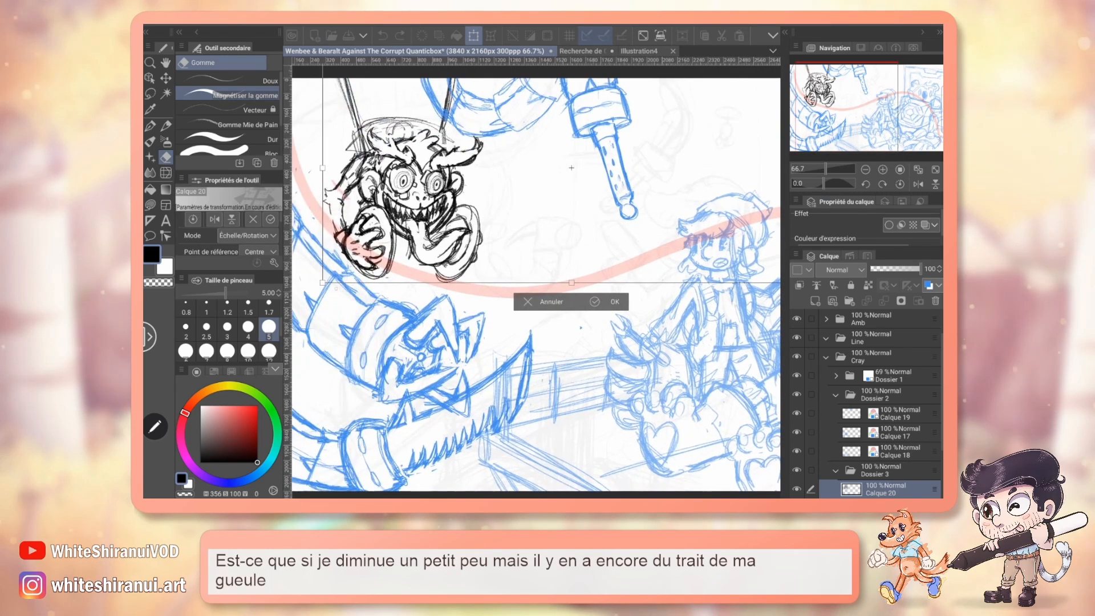
{"action": "left_click_drag", "start_coordinate": [322, 283], "coordinate": [347, 263]}
{"action": "left_click_drag", "start_coordinate": [503, 214], "coordinate": [487, 228]}
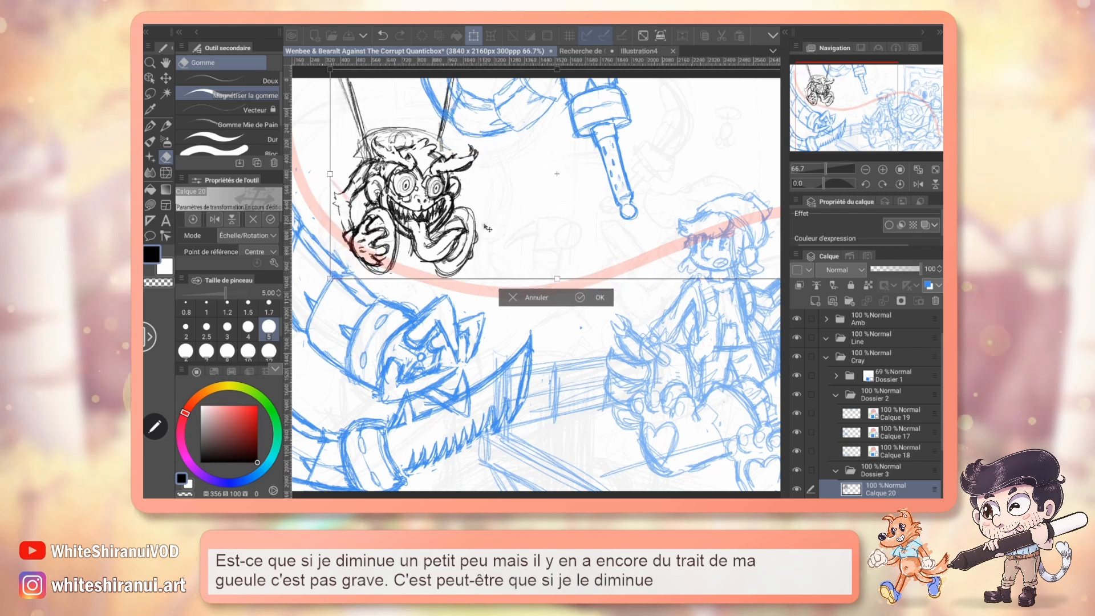
{"action": "left_click_drag", "start_coordinate": [330, 279], "coordinate": [340, 274]}
{"action": "left_click_drag", "start_coordinate": [558, 228], "coordinate": [547, 237]}
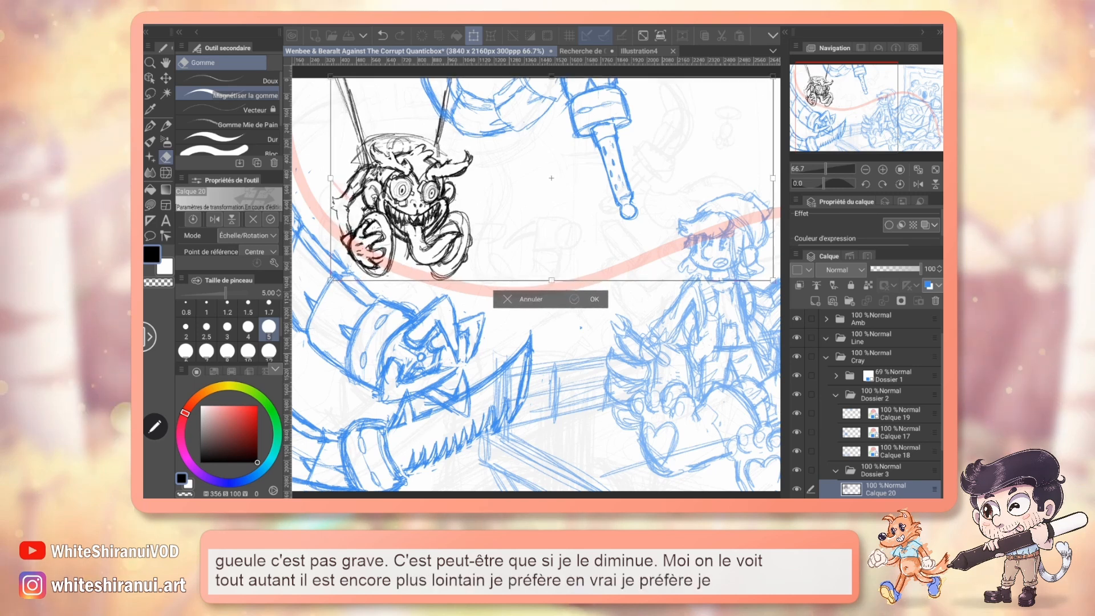
{"action": "key", "text": "Return"}
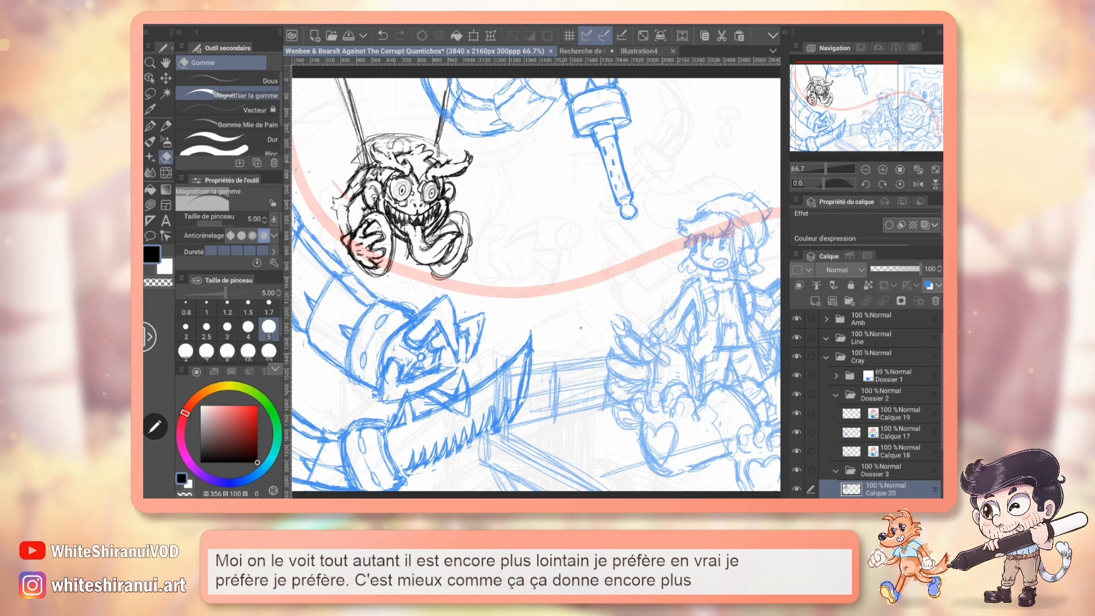
Pencil a small rectangular panel at the canvas's upper edge, between the tower's side lines above the monkey.
{"action": "scroll", "coordinate": [536, 285], "scroll_direction": "down", "scroll_amount": 1}
{"action": "scroll", "coordinate": [536, 286], "scroll_direction": "up", "scroll_amount": 2}
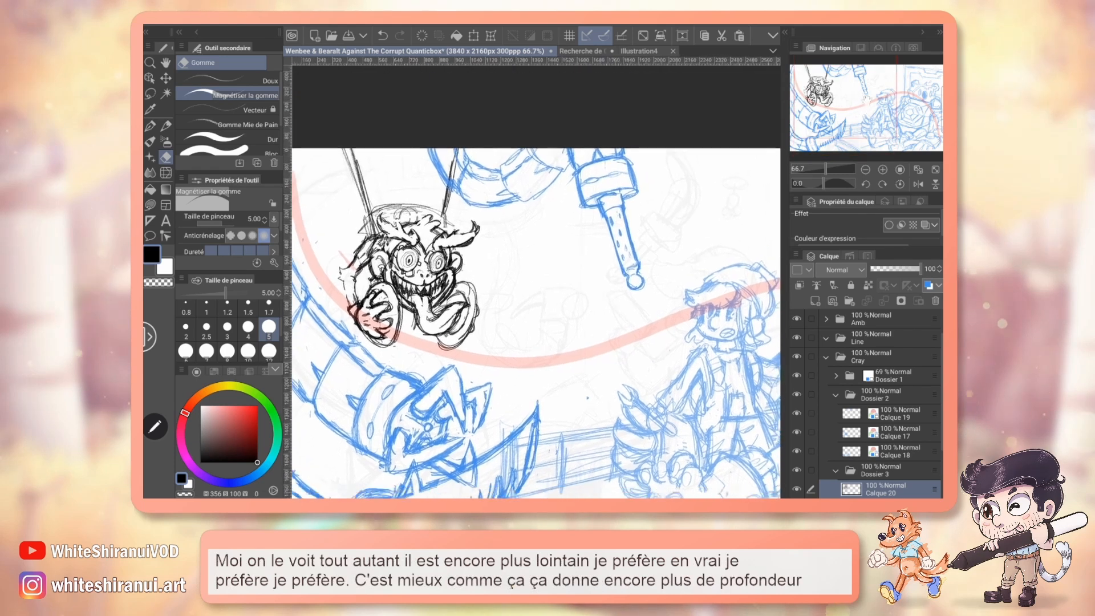
{"action": "scroll", "coordinate": [536, 319], "scroll_direction": "down", "scroll_amount": 1}
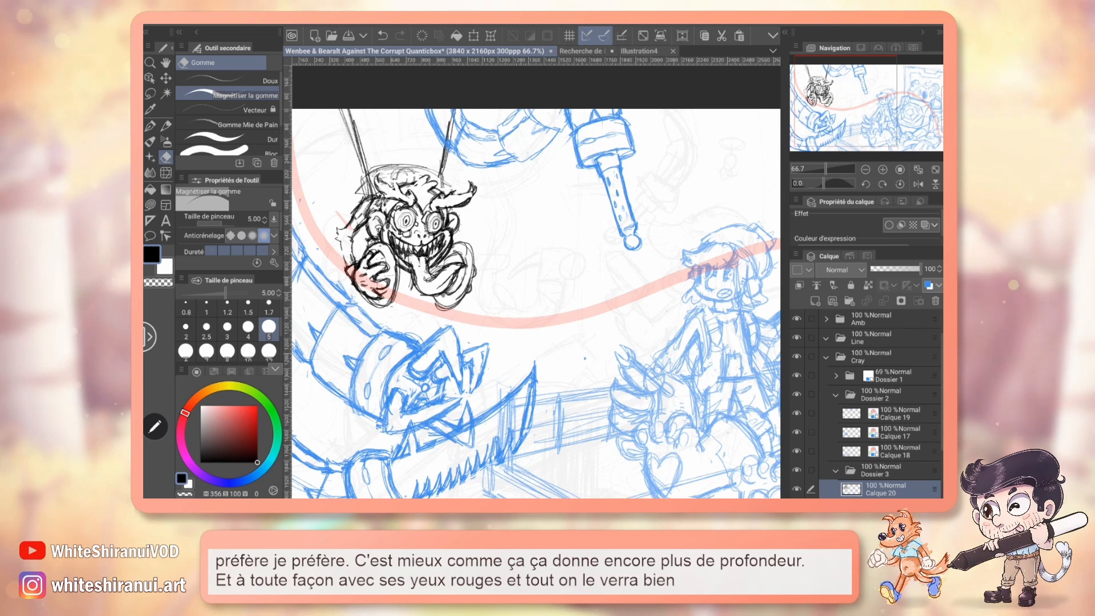
{"action": "scroll", "coordinate": [536, 302], "scroll_direction": "left", "scroll_amount": 1}
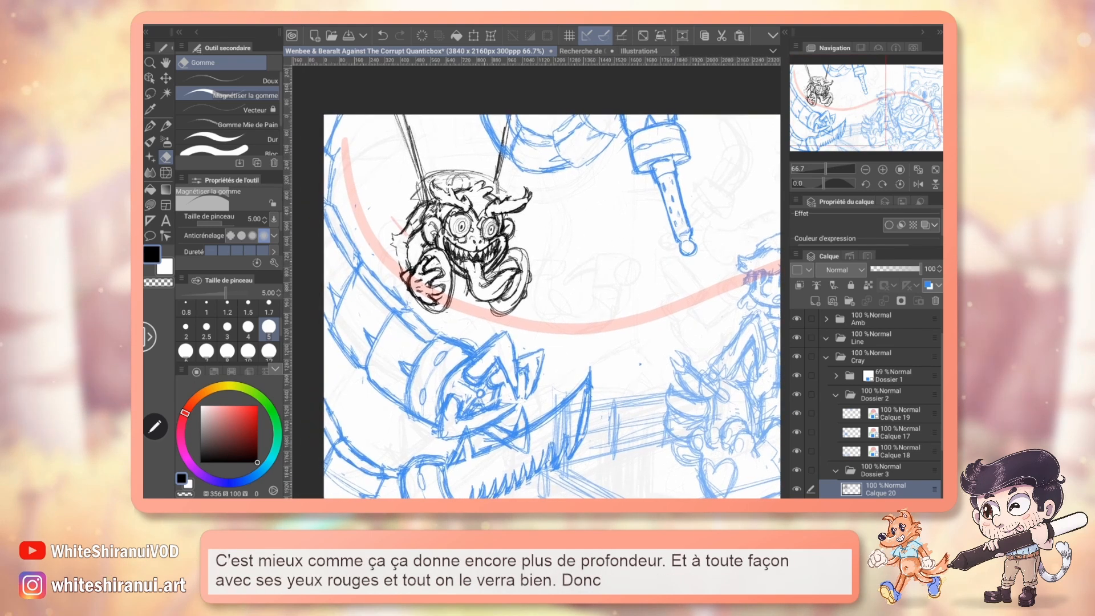
{"action": "key", "text": "p"}
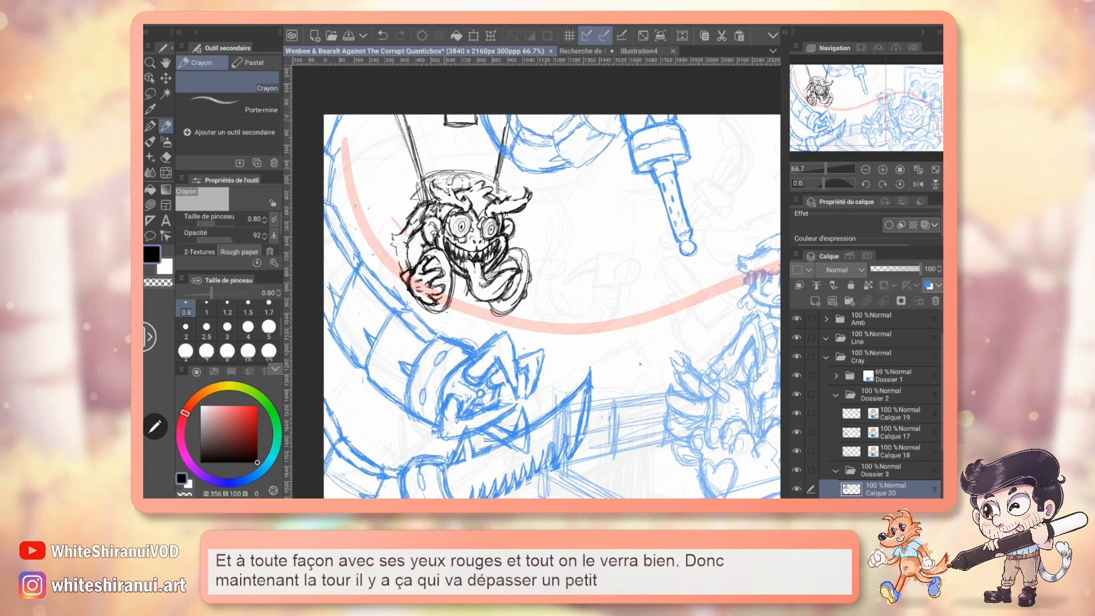
Hide the red markings layer Calque 322 on the coloured character design and study the tower above the monkey.
{"action": "left_click", "coordinate": [581, 51]}
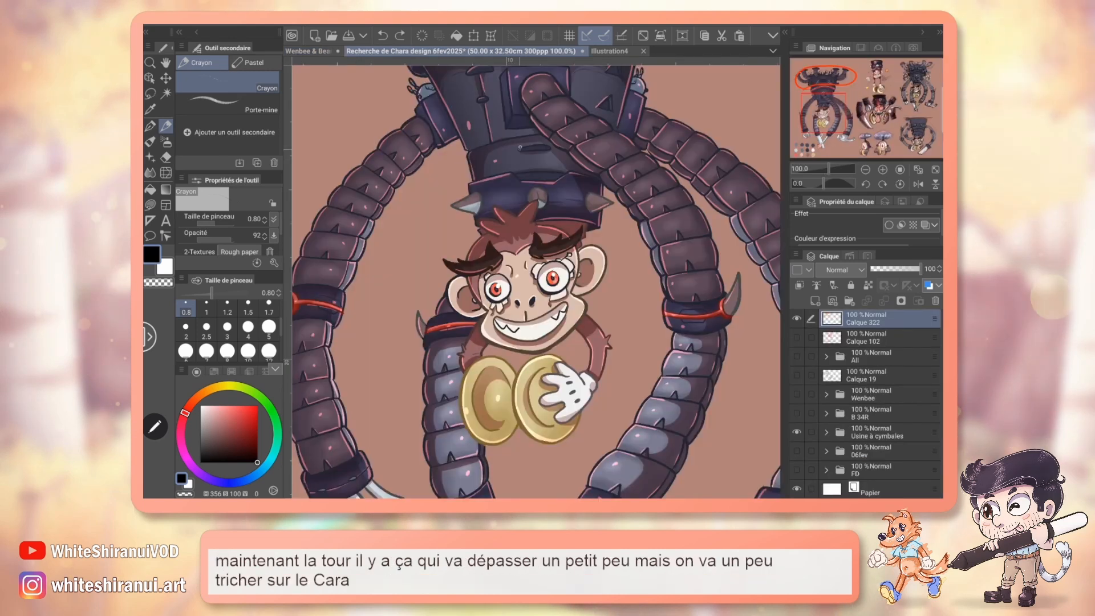
{"action": "scroll", "coordinate": [537, 280], "scroll_direction": "up", "scroll_amount": 4}
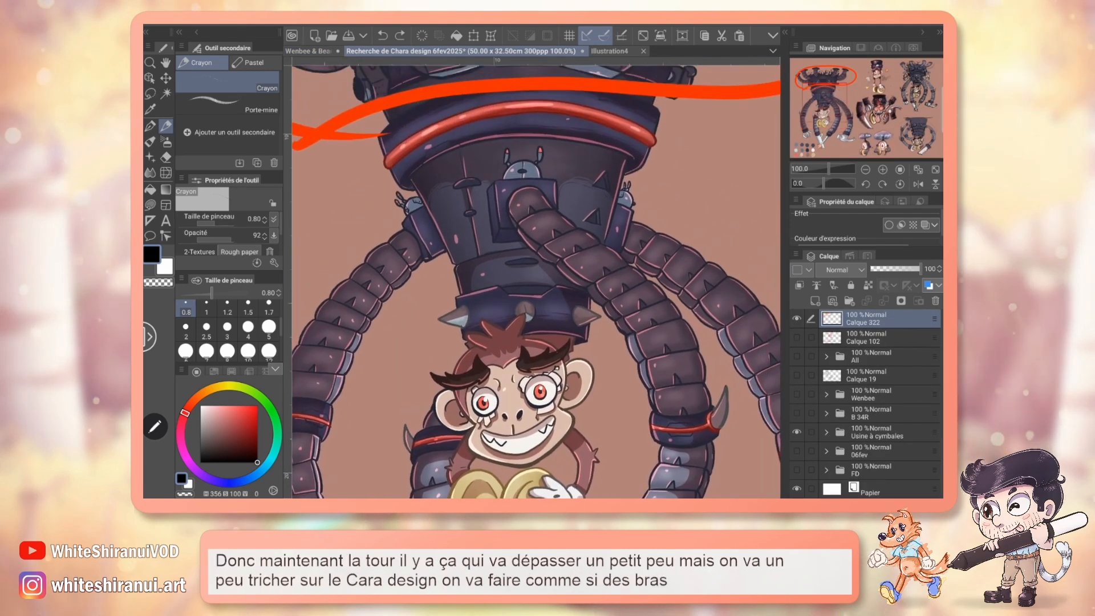
{"action": "left_click", "coordinate": [797, 319]}
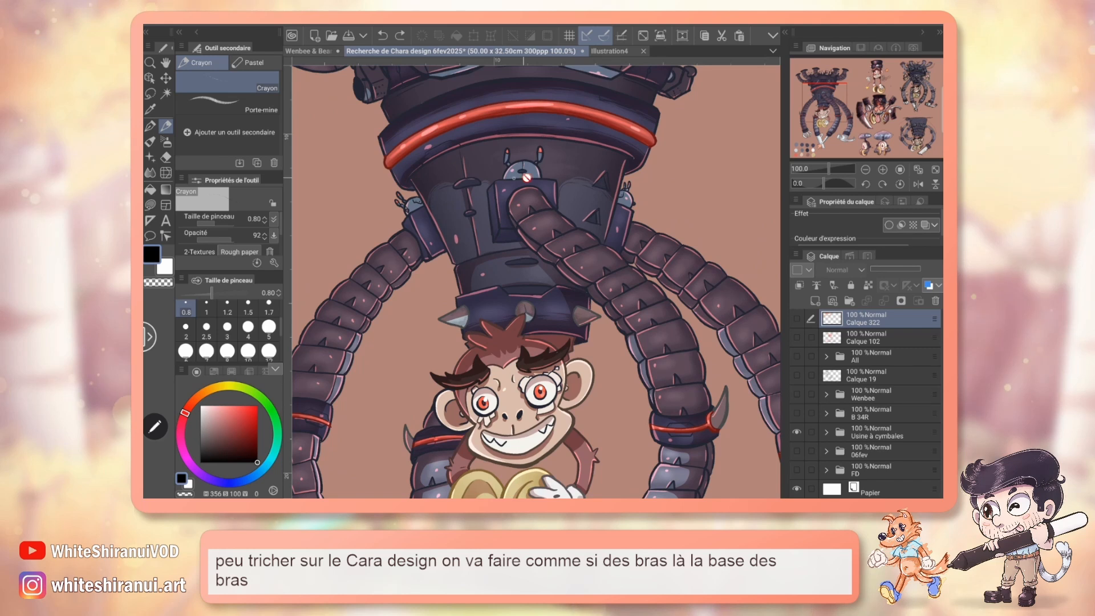
{"action": "left_click", "coordinate": [306, 51]}
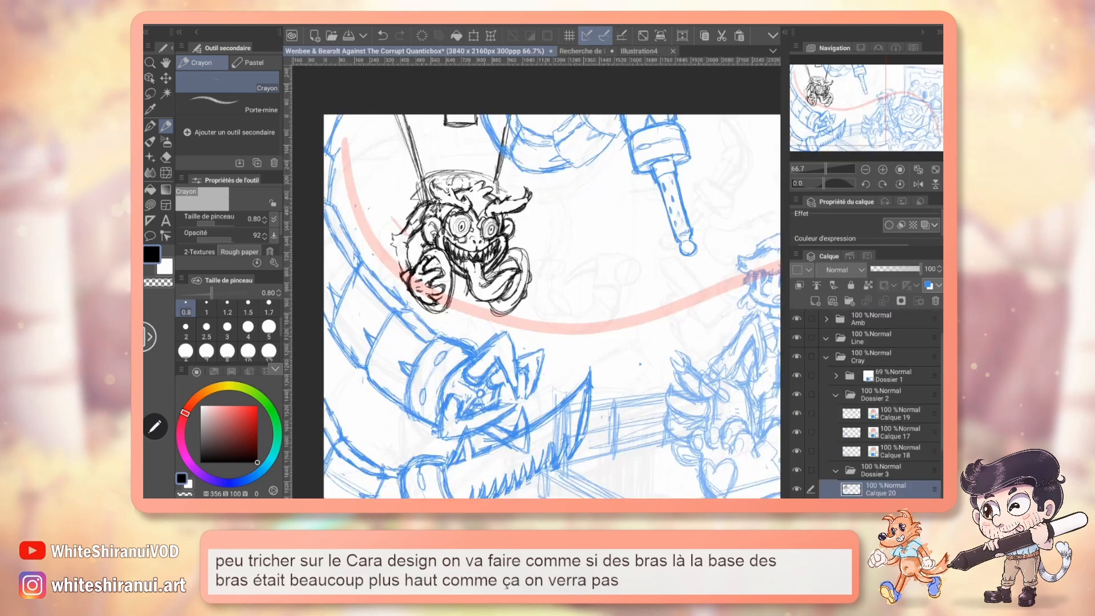
Erase the tower's old base oval and the side line ends just above the monkey's hair.
{"action": "key", "text": "e"}
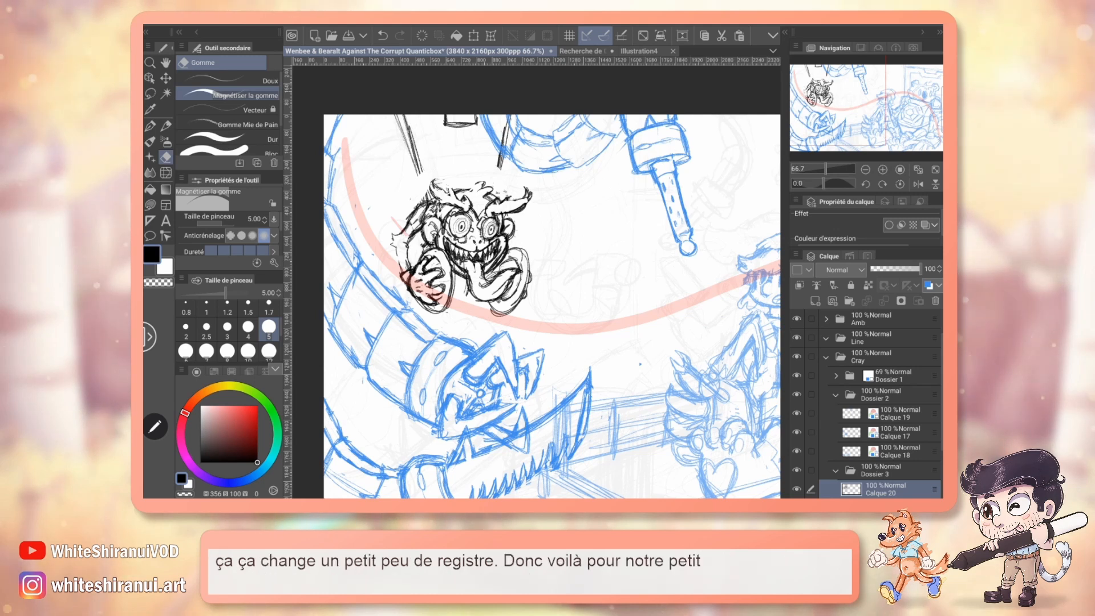
{"action": "left_click_drag", "start_coordinate": [571, 285], "coordinate": [448, 286]}
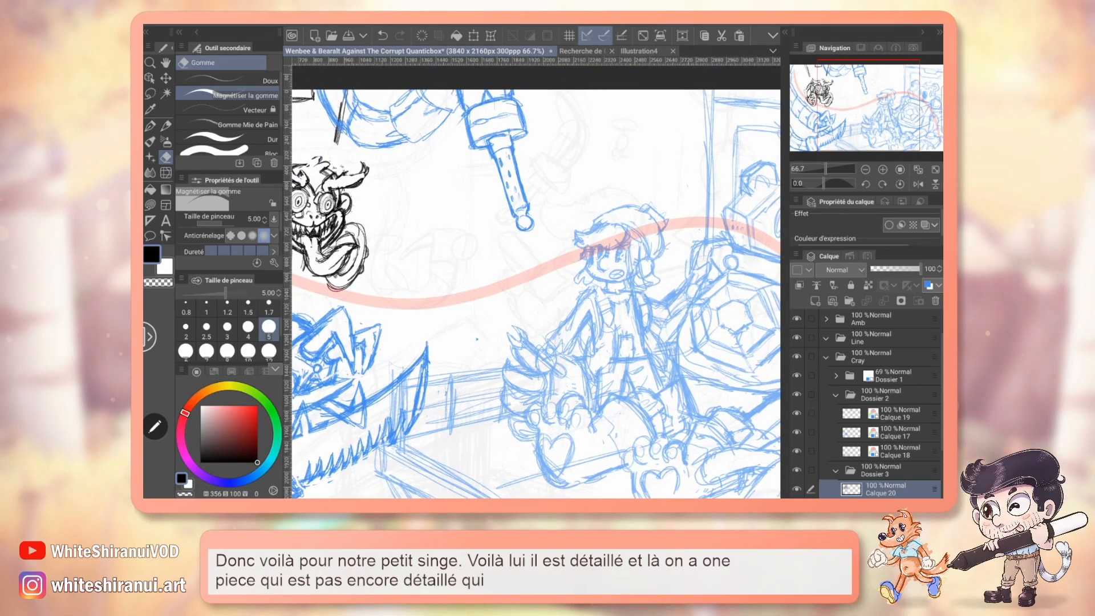
{"action": "mouse_move", "coordinate": [496, 274]}
{"action": "left_mouse_down"}
{"action": "mouse_move", "coordinate": [588, 321]}
{"action": "mouse_move", "coordinate": [733, 302]}
{"action": "mouse_move", "coordinate": [761, 323]}
{"action": "mouse_move", "coordinate": [750, 345]}
{"action": "left_mouse_up"}
Pencil a cylindrical collar with a curved upper rim and straight sides just above the monkey's hair, and clean its edge.
{"action": "left_click", "coordinate": [883, 170]}
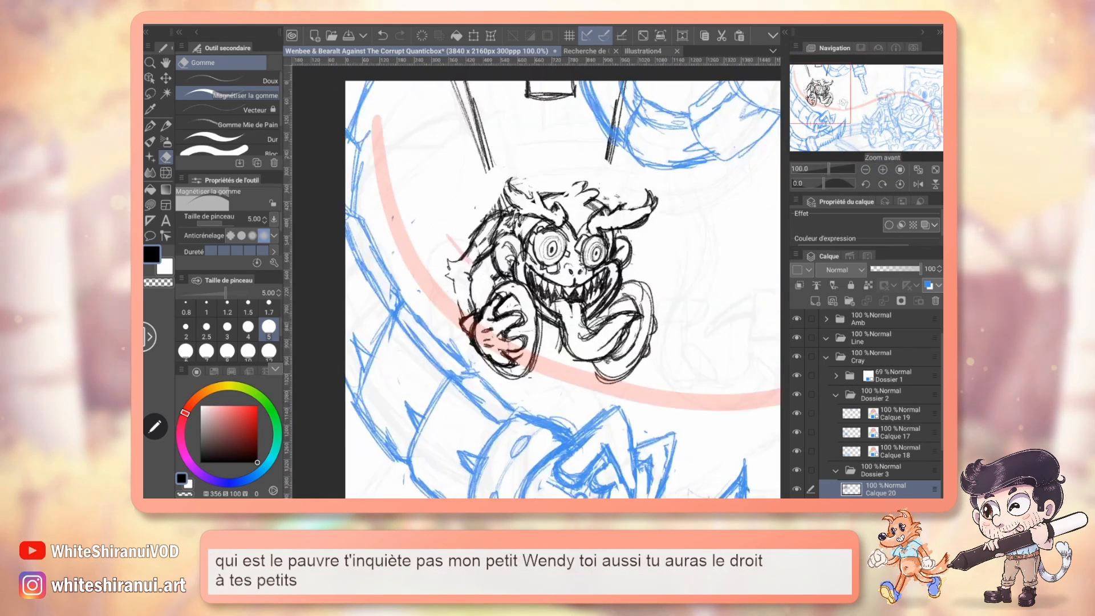
{"action": "left_click_drag", "start_coordinate": [816, 92], "coordinate": [821, 88]}
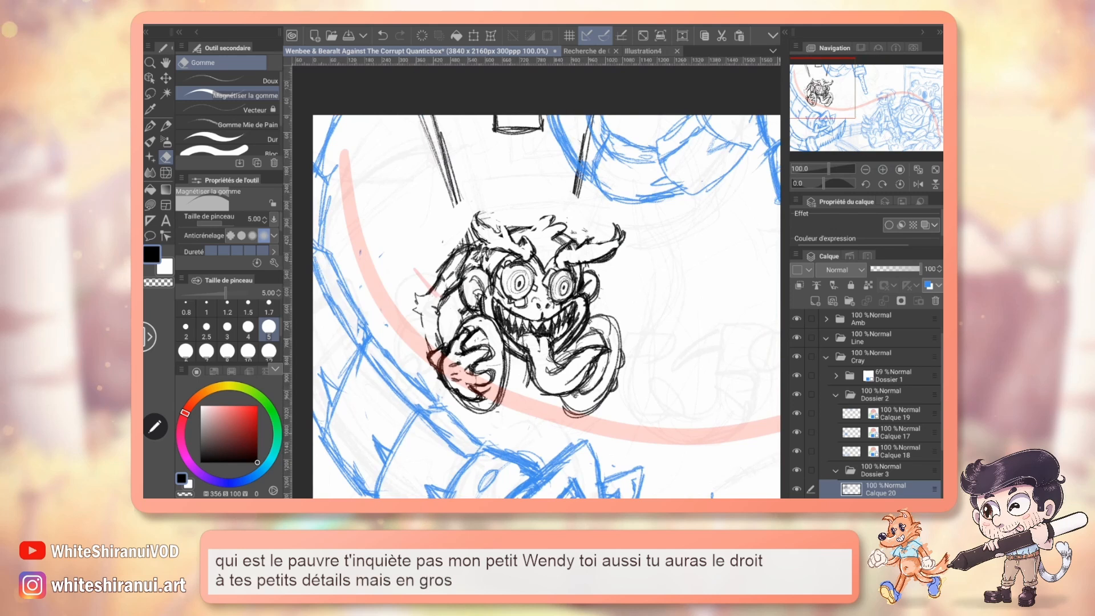
{"action": "key", "text": "p"}
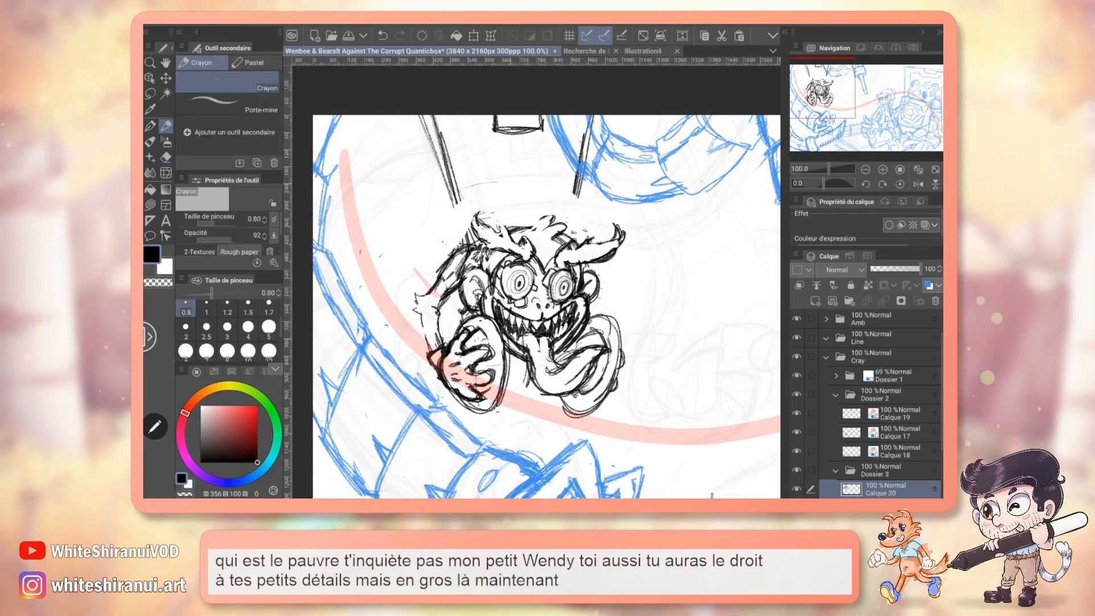
{"action": "left_click_drag", "start_coordinate": [456, 194], "coordinate": [570, 182]}
{"action": "left_click_drag", "start_coordinate": [444, 202], "coordinate": [455, 245]}
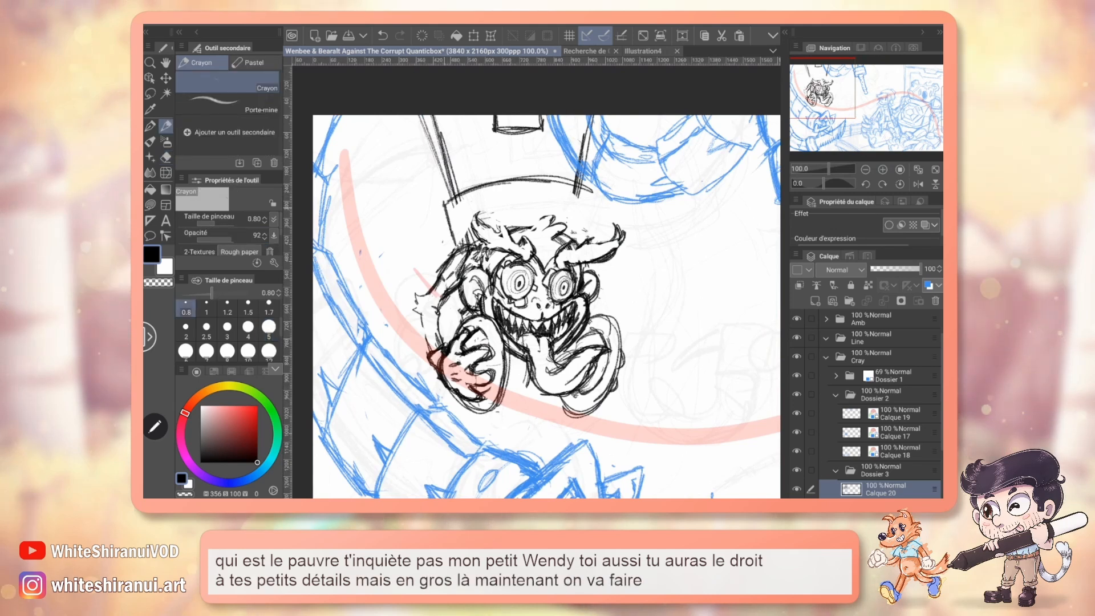
{"action": "mouse_move", "coordinate": [445, 201]}
{"action": "left_mouse_down"}
{"action": "mouse_move", "coordinate": [594, 191]}
{"action": "mouse_move", "coordinate": [584, 228]}
{"action": "left_mouse_up"}
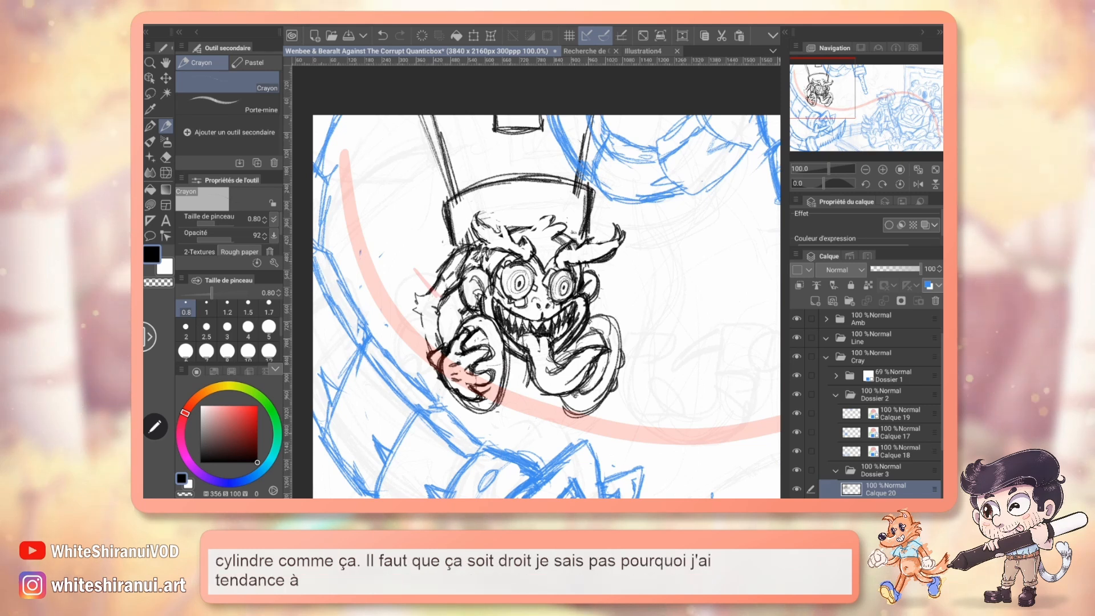
{"action": "key", "text": "e"}
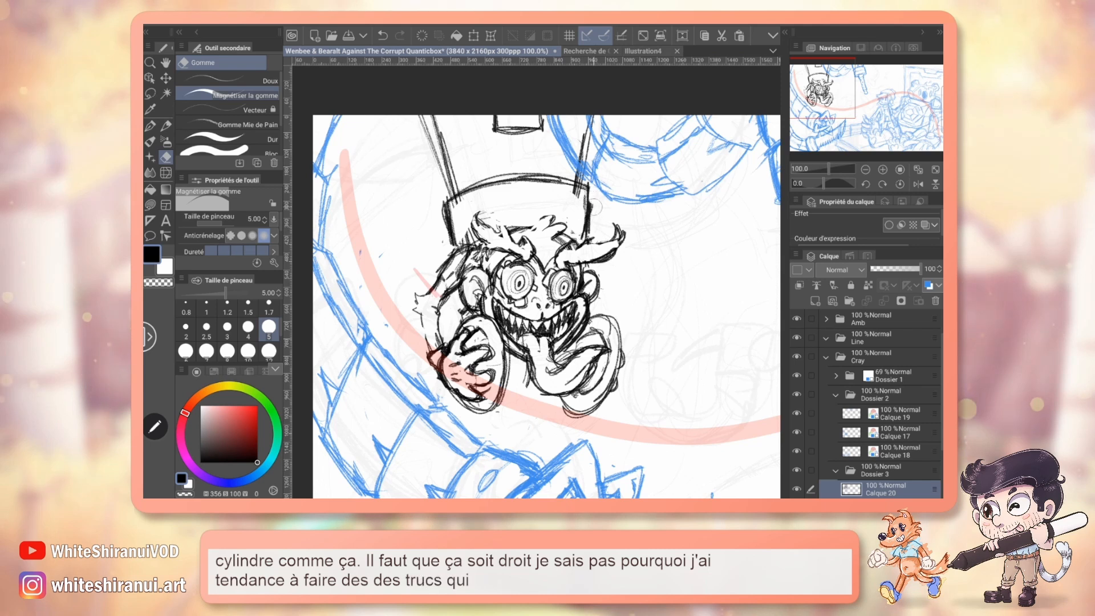
Pencil pointed spikes on both sides of the collar and a round spike in its middle, and save the illustration.
{"action": "key", "text": "p"}
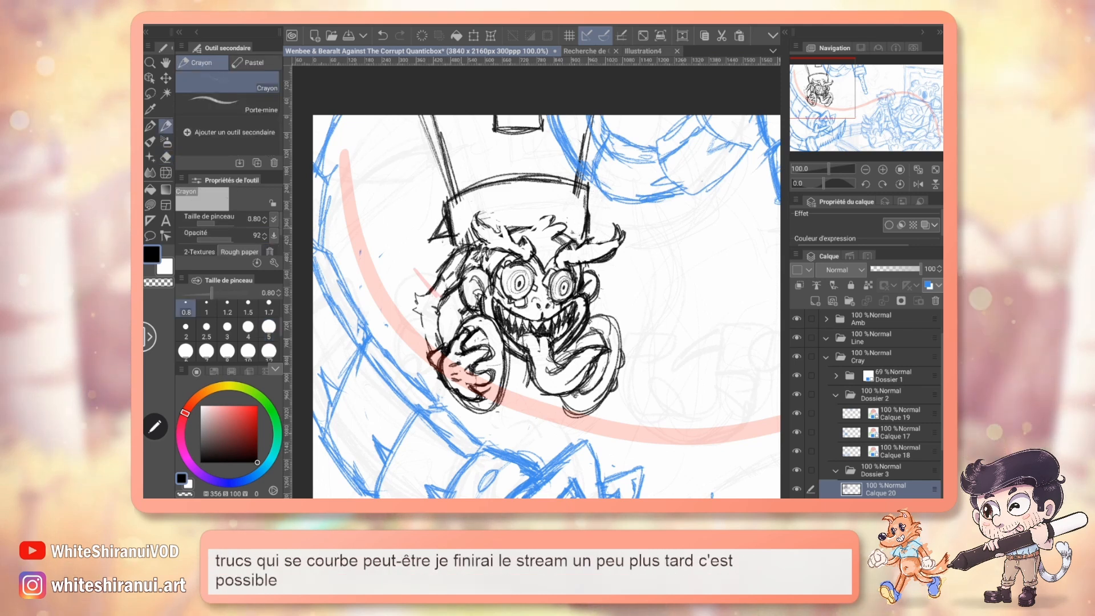
{"action": "left_click_drag", "start_coordinate": [516, 219], "coordinate": [519, 219]}
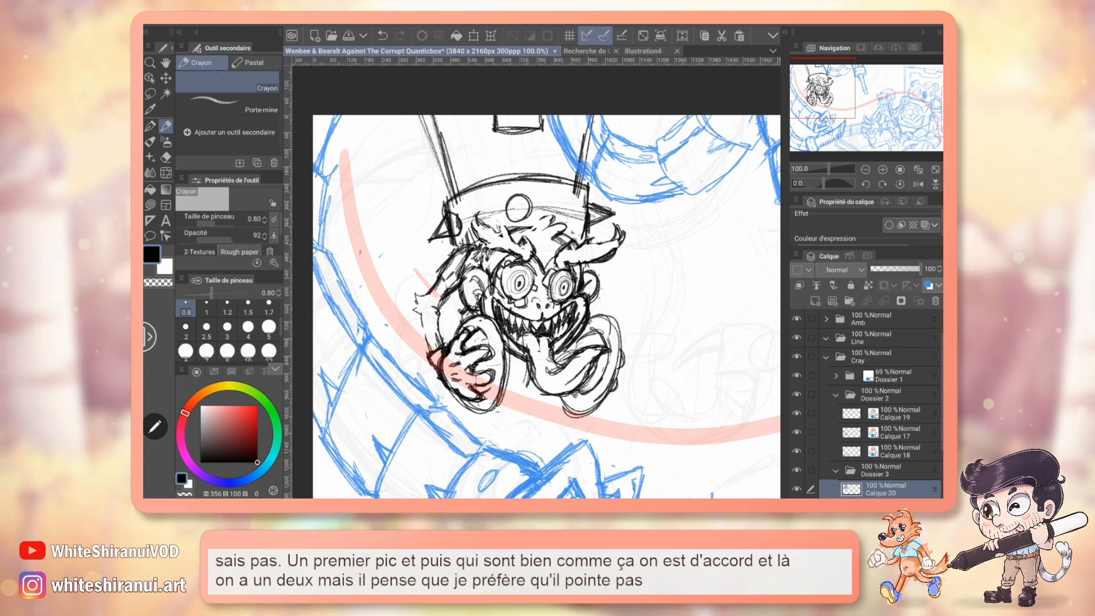
{"action": "key", "text": "e"}
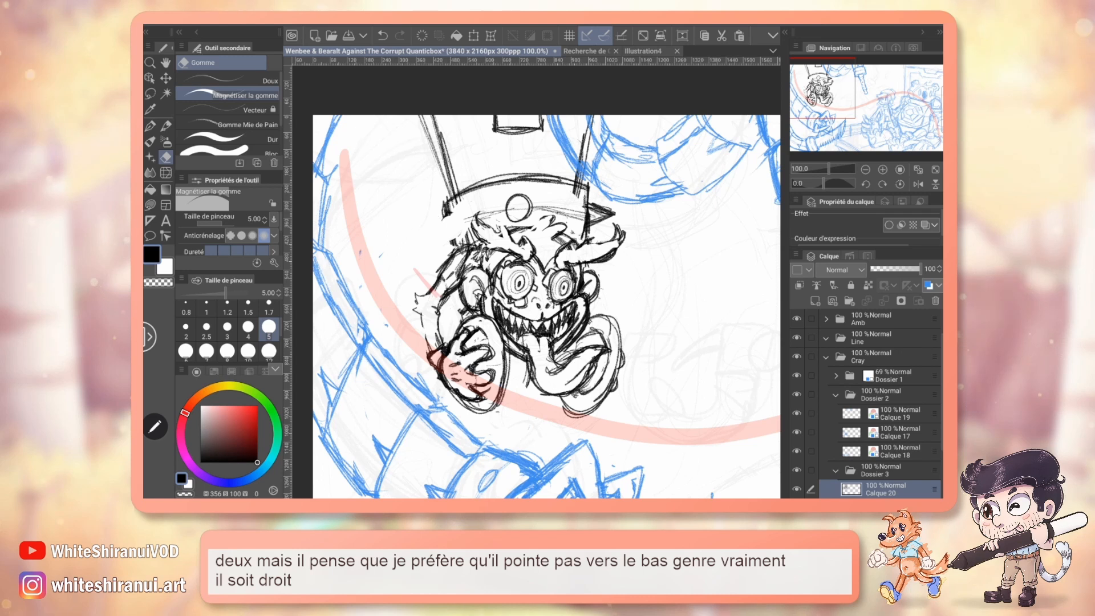
{"action": "key", "text": "p"}
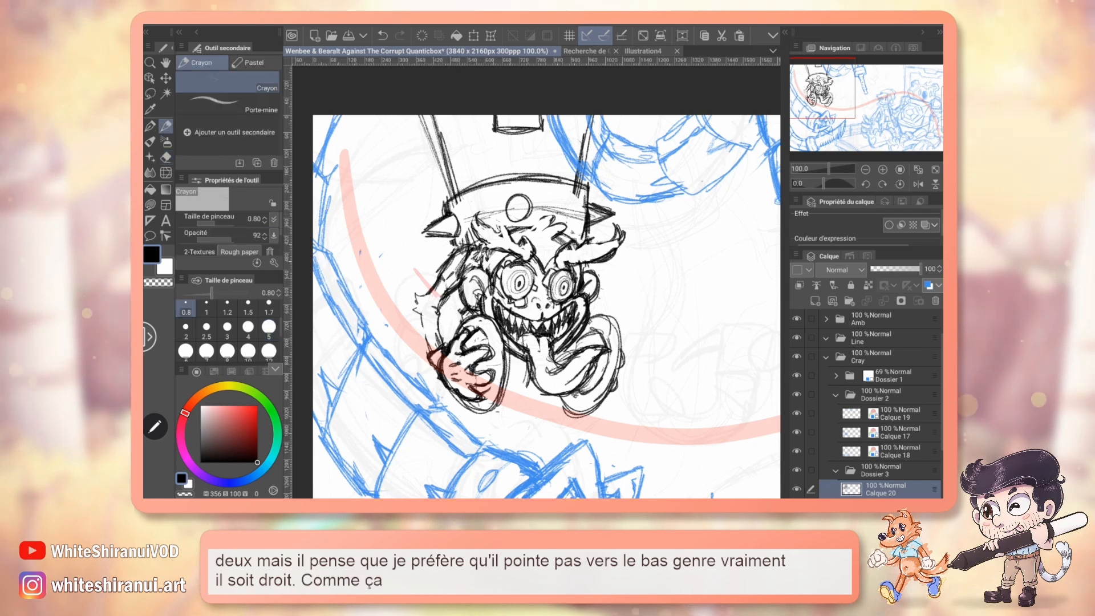
{"action": "key", "text": "ctrl+s"}
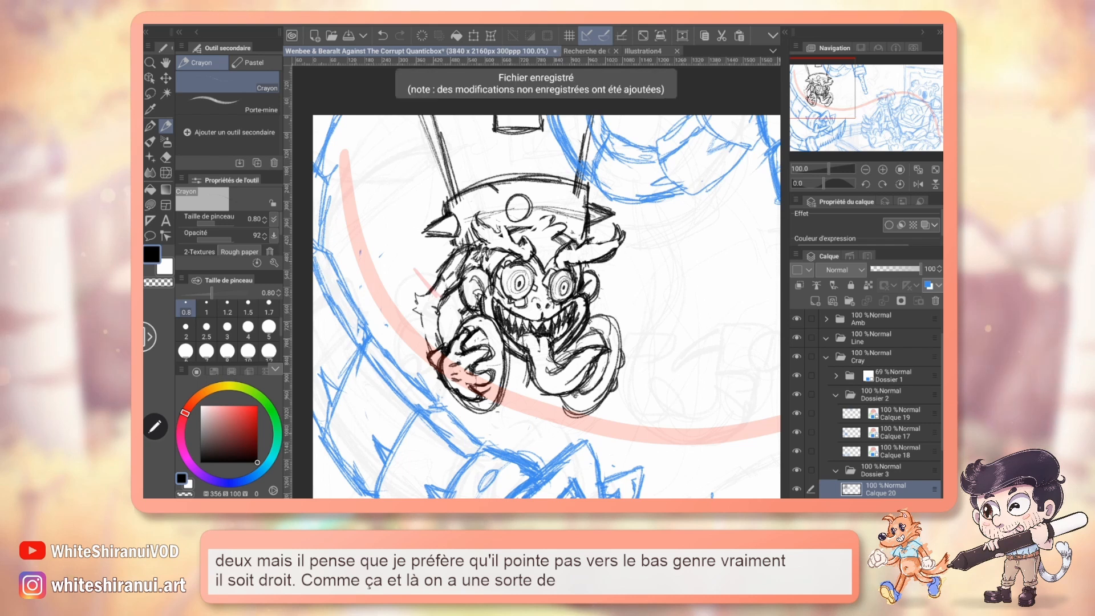
Pencil a stepped notch in the collar's upper rim following the coloured design, and erase the old rim line with a 1.2 eraser.
{"action": "left_click", "coordinate": [583, 52]}
{"action": "left_click", "coordinate": [883, 169]}
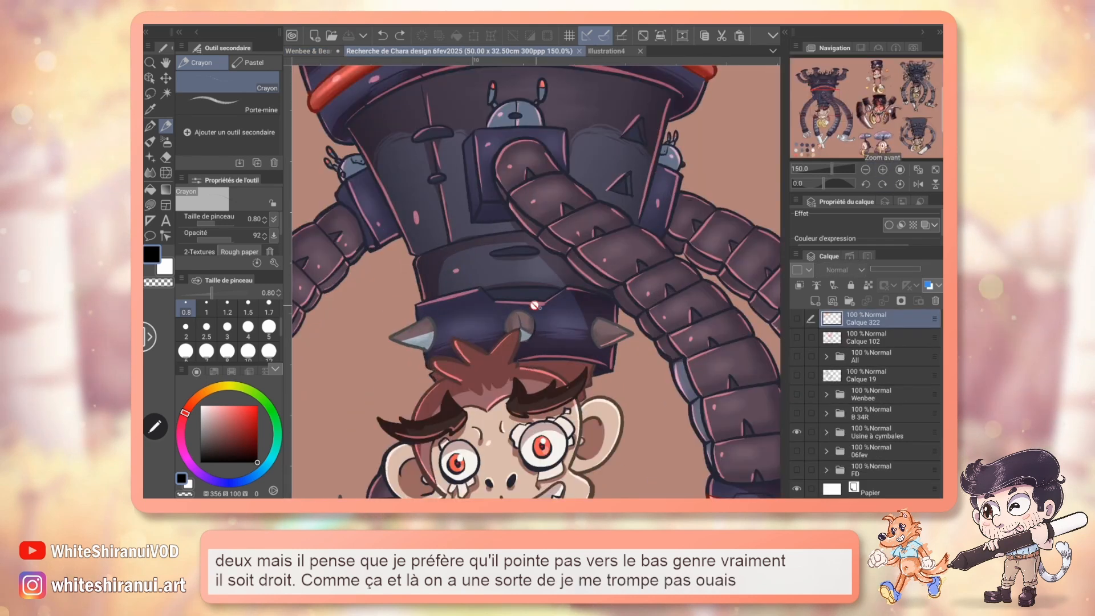
{"action": "left_click", "coordinate": [308, 51]}
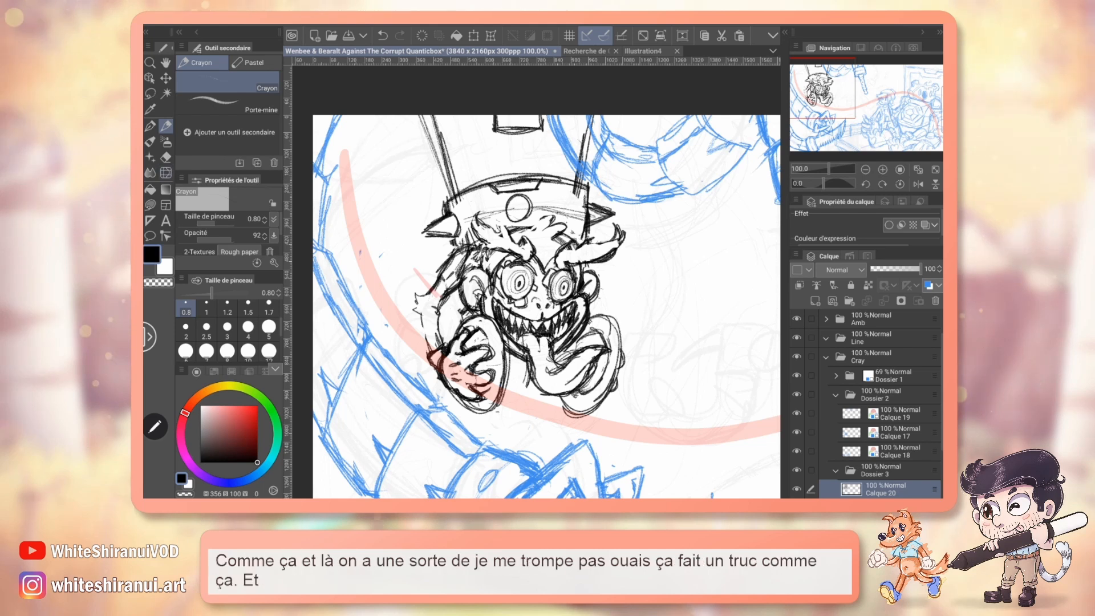
{"action": "key", "text": "e"}
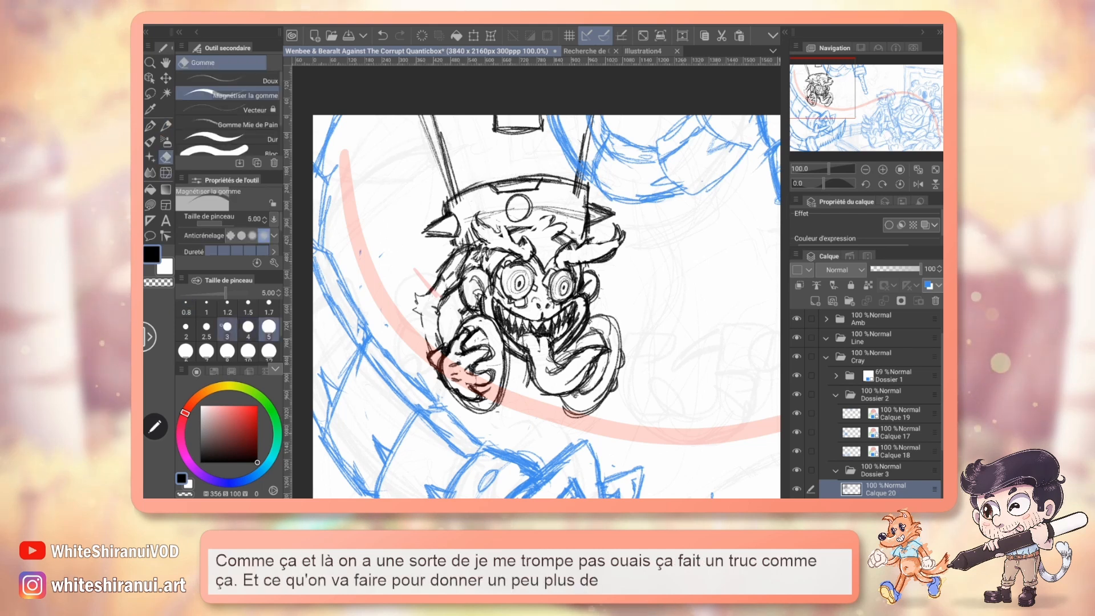
{"action": "left_click", "coordinate": [227, 308]}
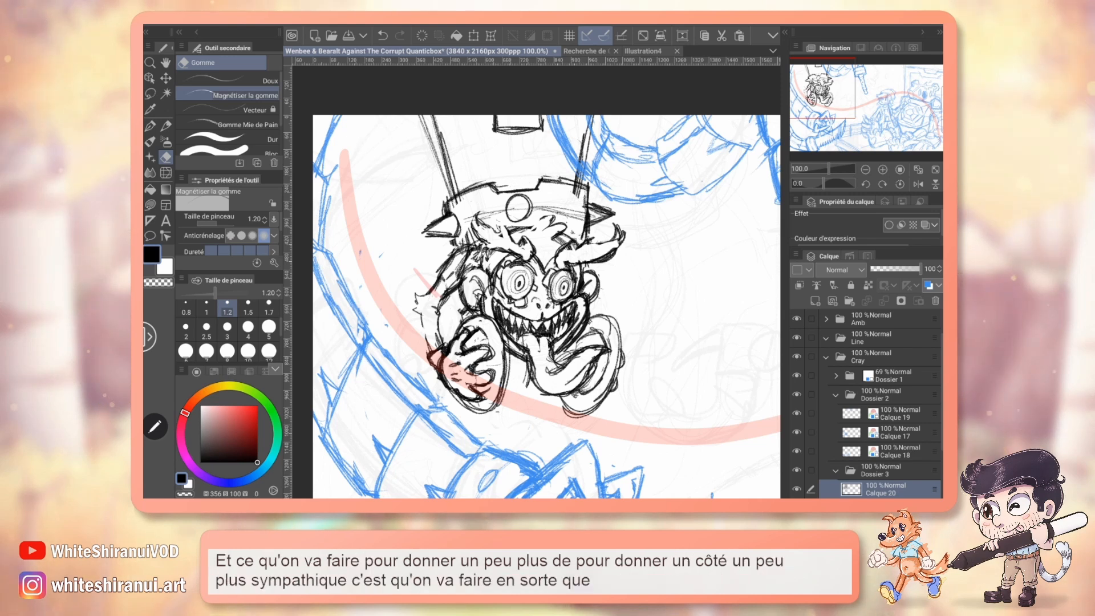
Pencil facet lines inside the collar's round middle spike and study the tower section above the collar on the coloured design.
{"action": "key", "text": "p"}
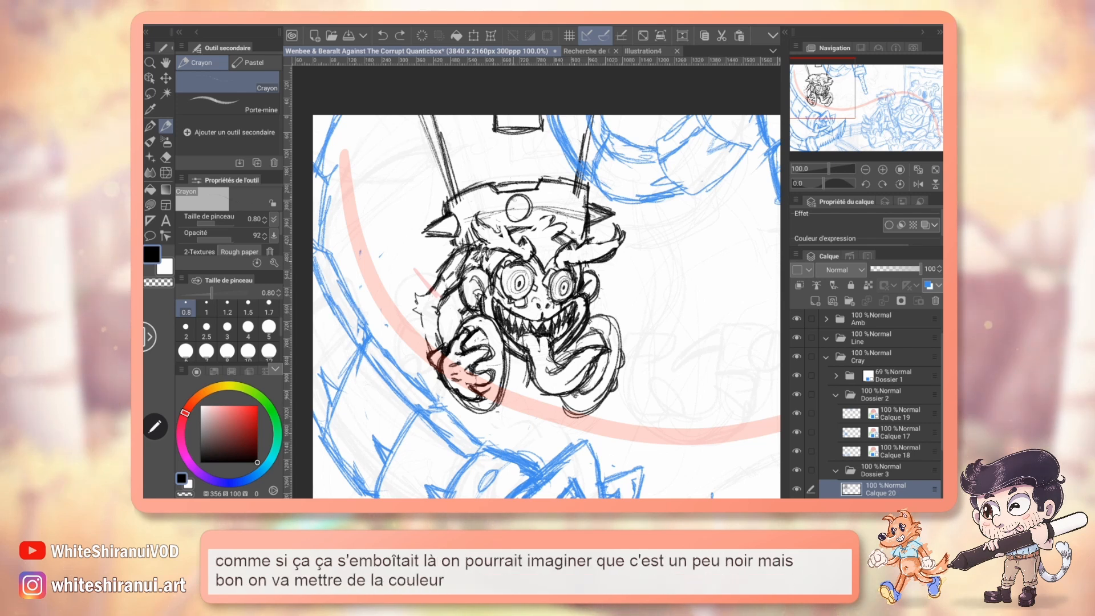
{"action": "left_click_drag", "start_coordinate": [511, 200], "coordinate": [518, 211]}
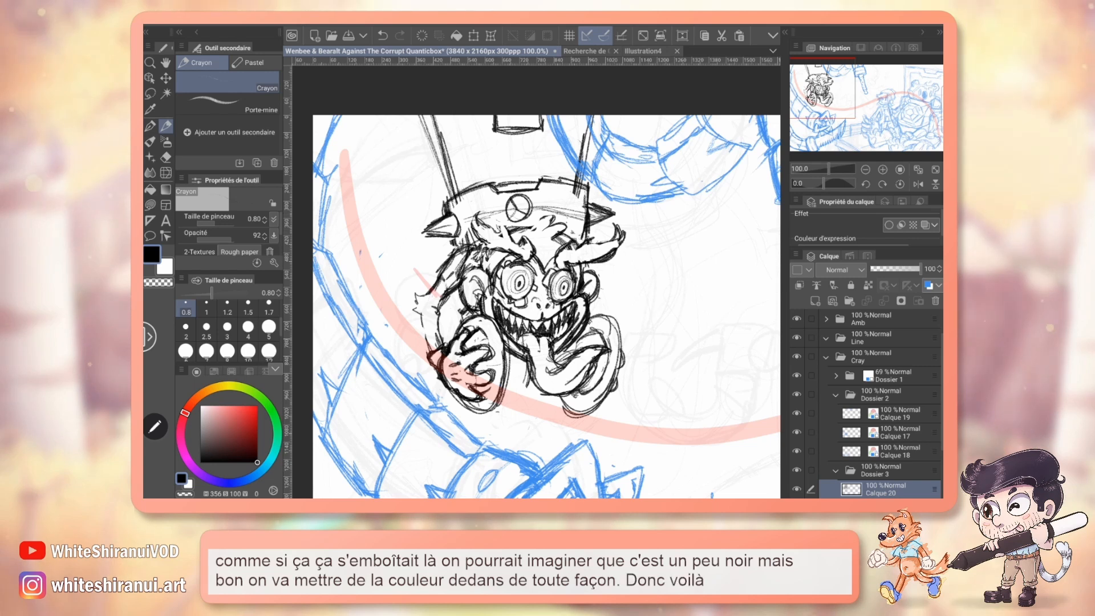
{"action": "left_click_drag", "start_coordinate": [536, 308], "coordinate": [546, 331]}
{"action": "left_click", "coordinate": [586, 51]}
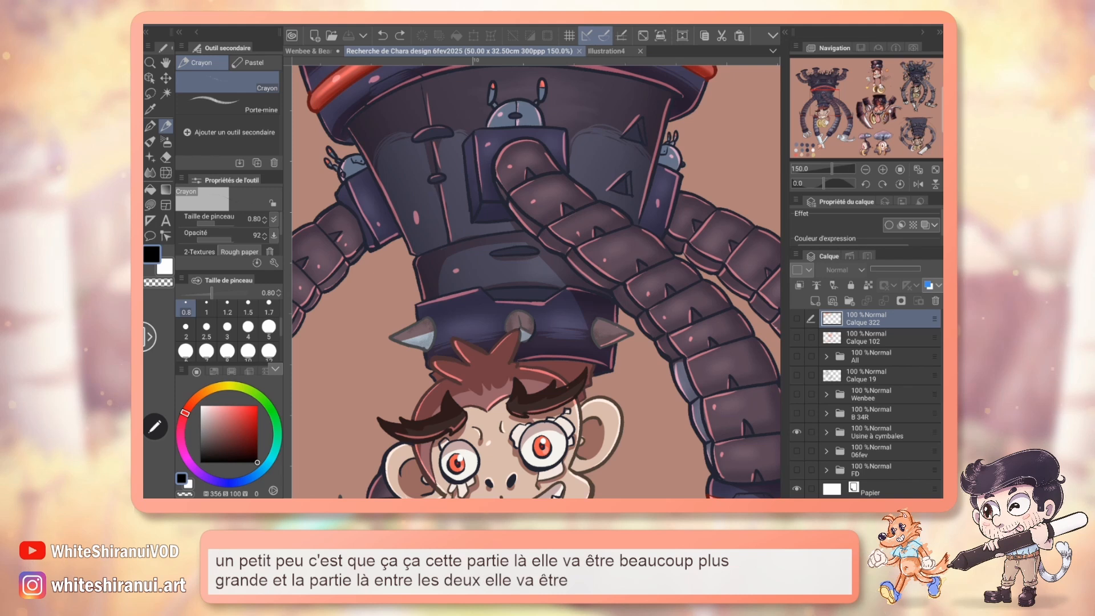
{"action": "left_click", "coordinate": [308, 51]}
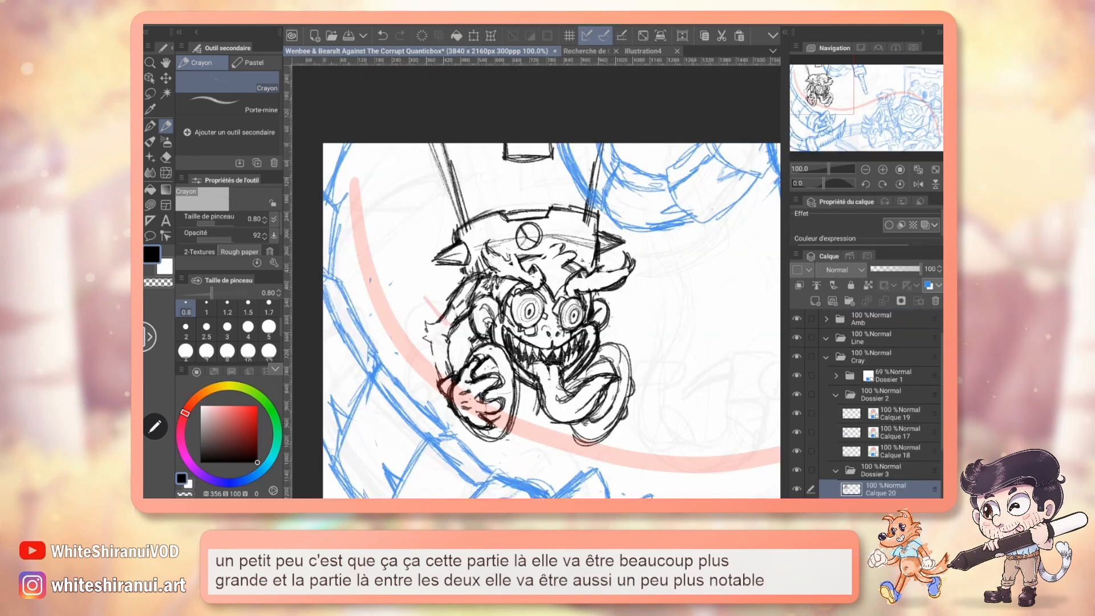
{"action": "left_click", "coordinate": [586, 52]}
{"action": "left_click_drag", "start_coordinate": [536, 262], "coordinate": [531, 304]}
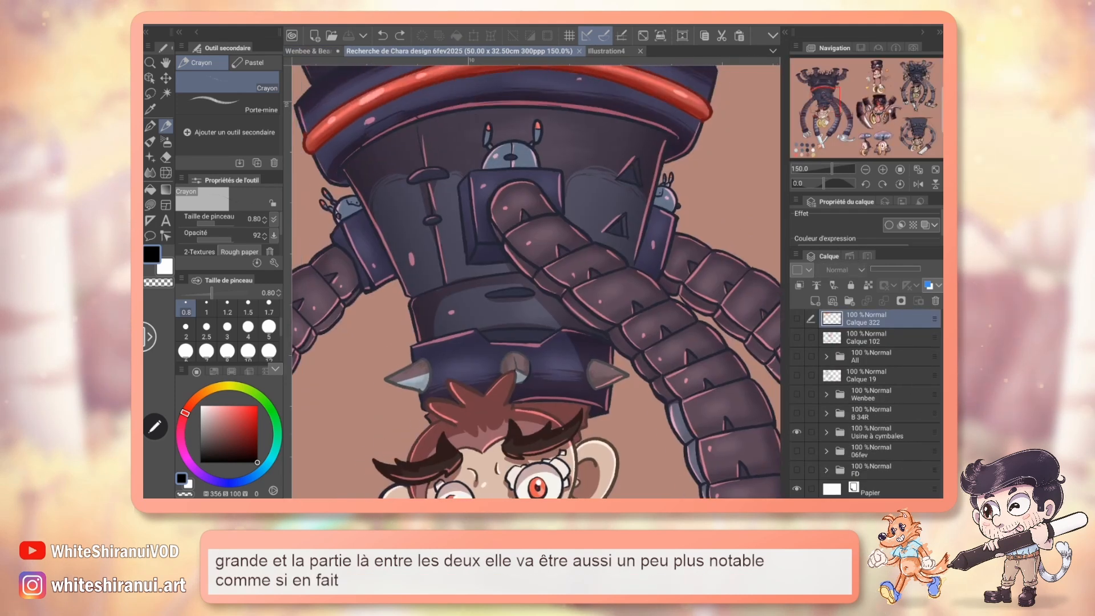
{"action": "left_click", "coordinate": [308, 51]}
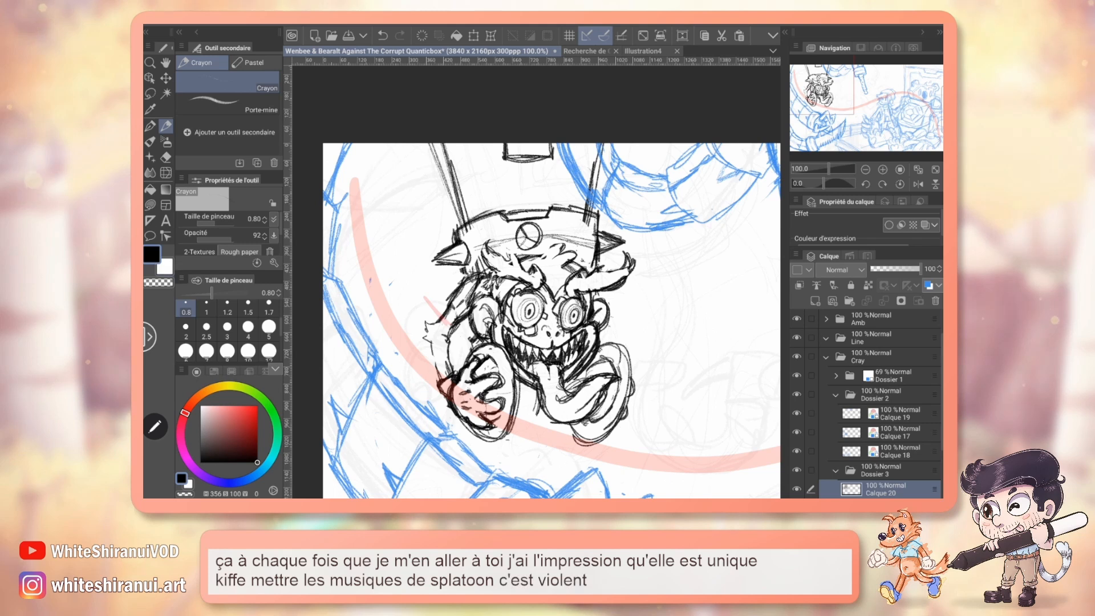
Erase the small panel at the canvas's upper edge and pencil a curved rim across the tower above the collar.
{"action": "left_click_drag", "start_coordinate": [482, 393], "coordinate": [601, 393]}
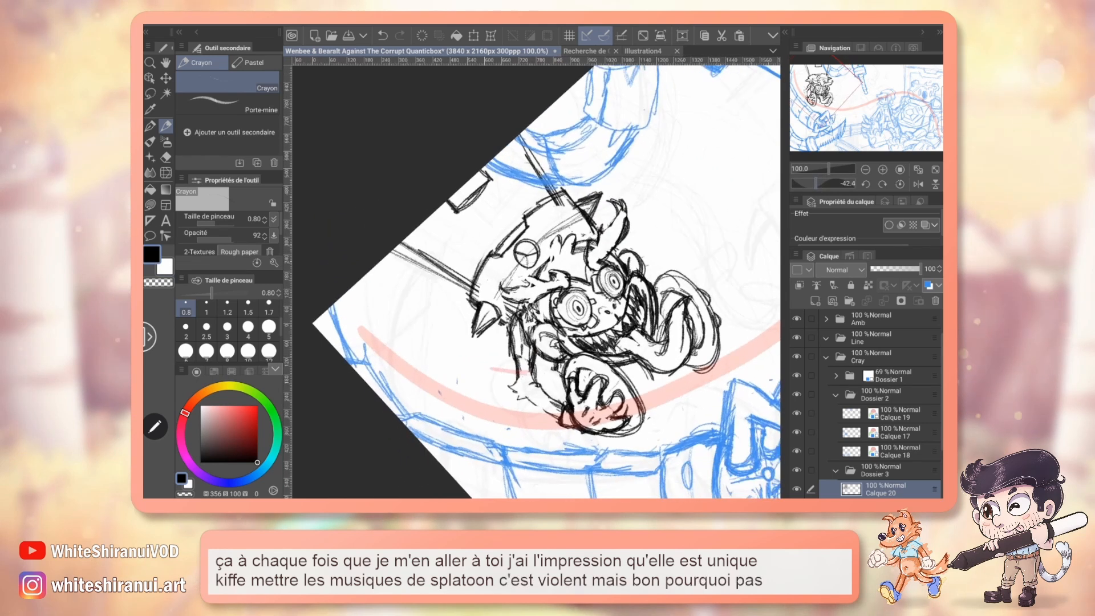
{"action": "key", "text": "e"}
{"action": "mouse_move", "coordinate": [455, 212]}
{"action": "left_mouse_down"}
{"action": "mouse_move", "coordinate": [496, 178]}
{"action": "mouse_move", "coordinate": [480, 170]}
{"action": "mouse_move", "coordinate": [447, 201]}
{"action": "left_mouse_up"}
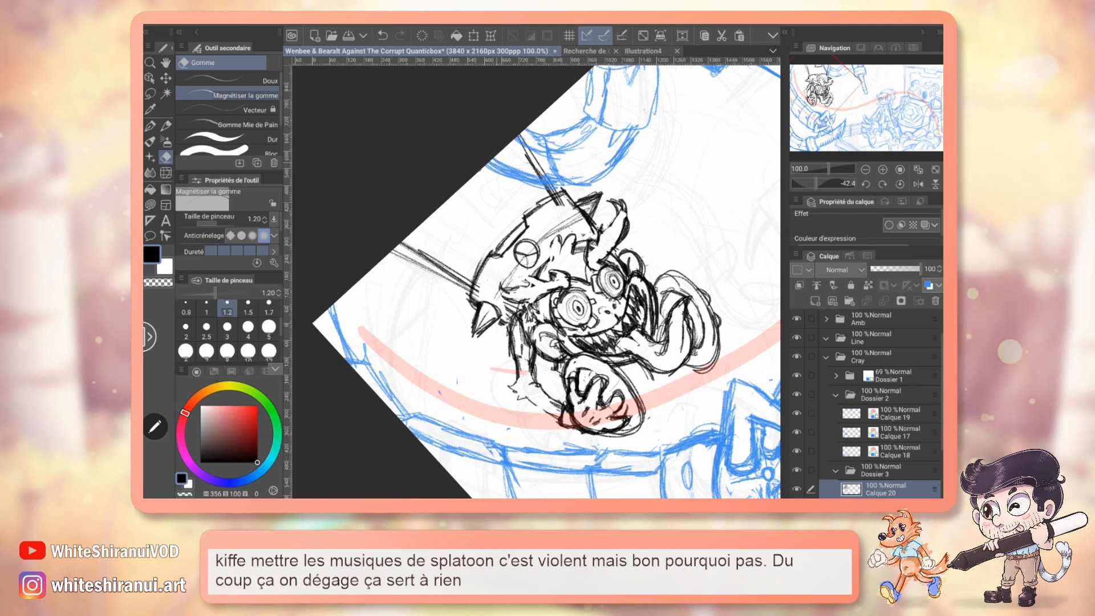
{"action": "key", "text": "p"}
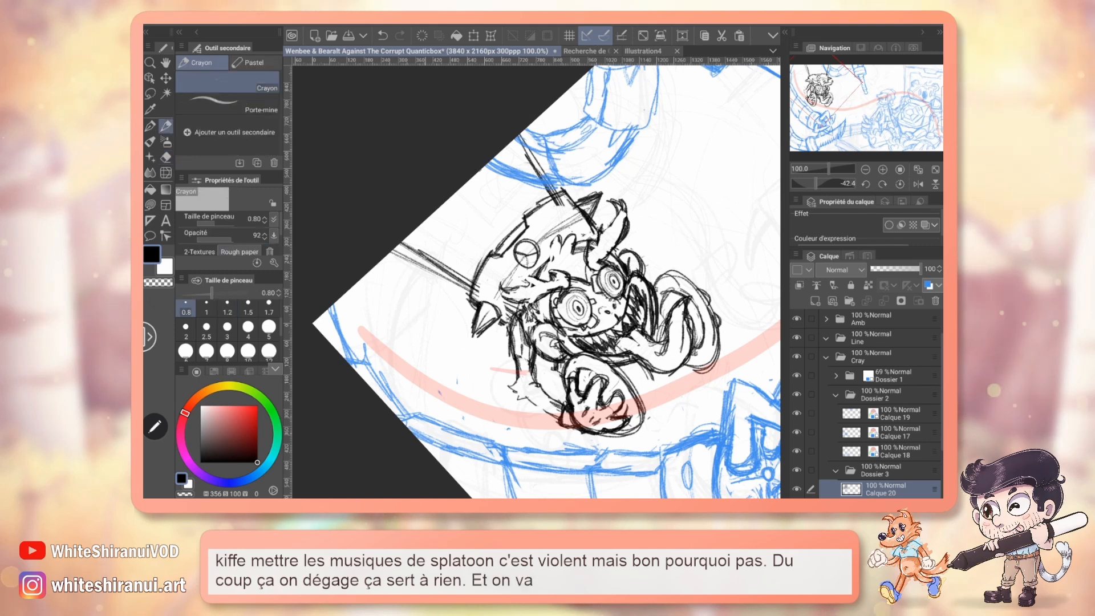
{"action": "left_click_drag", "start_coordinate": [526, 154], "coordinate": [426, 254]}
{"action": "left_click", "coordinate": [586, 51]}
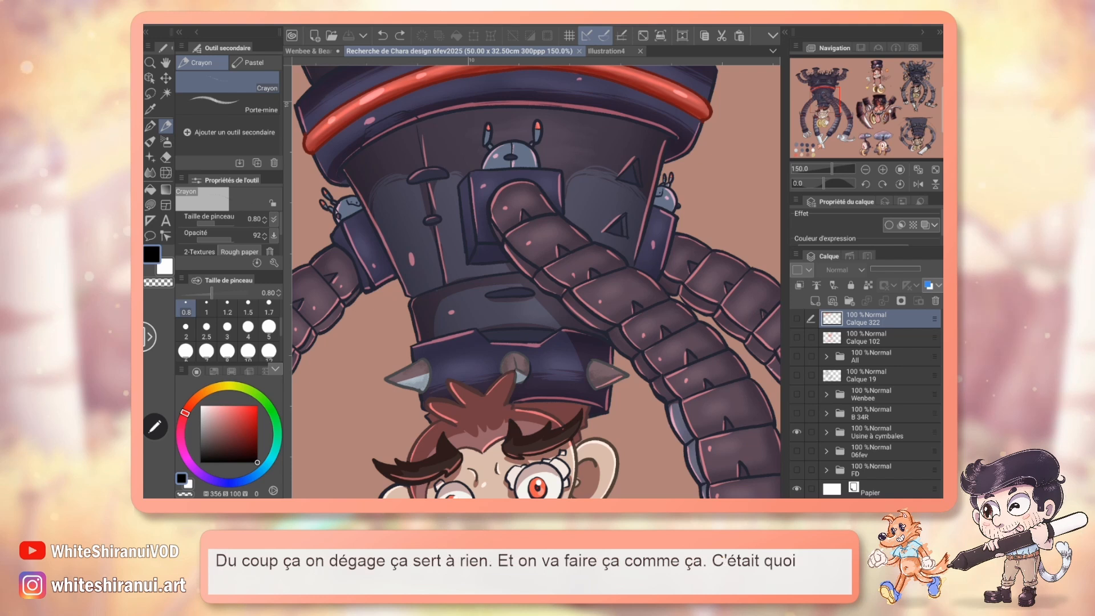
{"action": "left_click", "coordinate": [324, 51]}
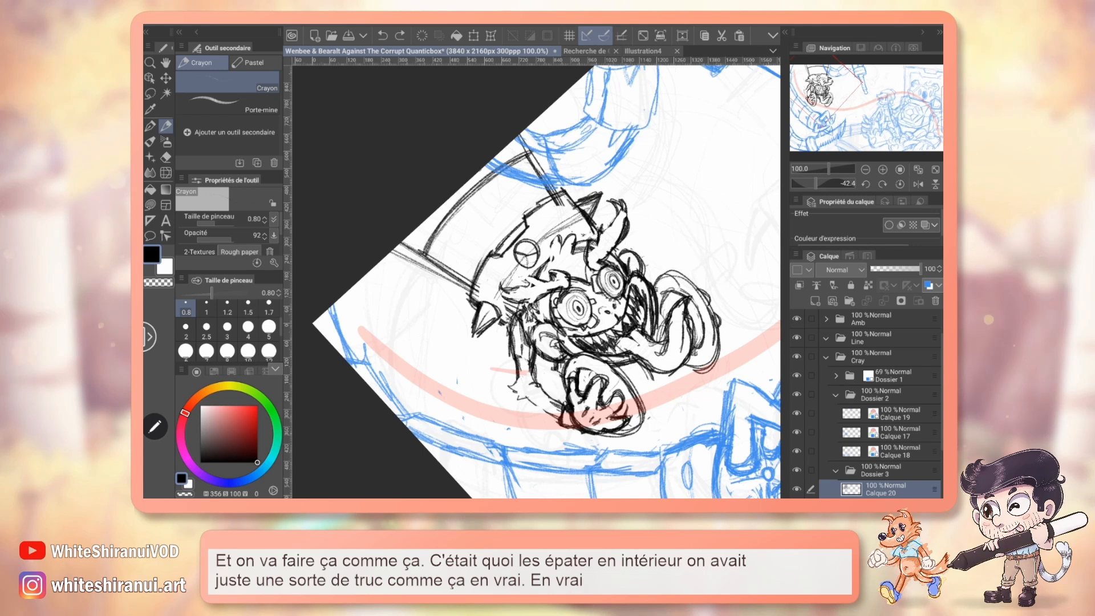
Pencil two vertical seams with narrow oval slots on the tower section above the collar, and strengthen its left side line.
{"action": "left_click", "coordinate": [900, 183]}
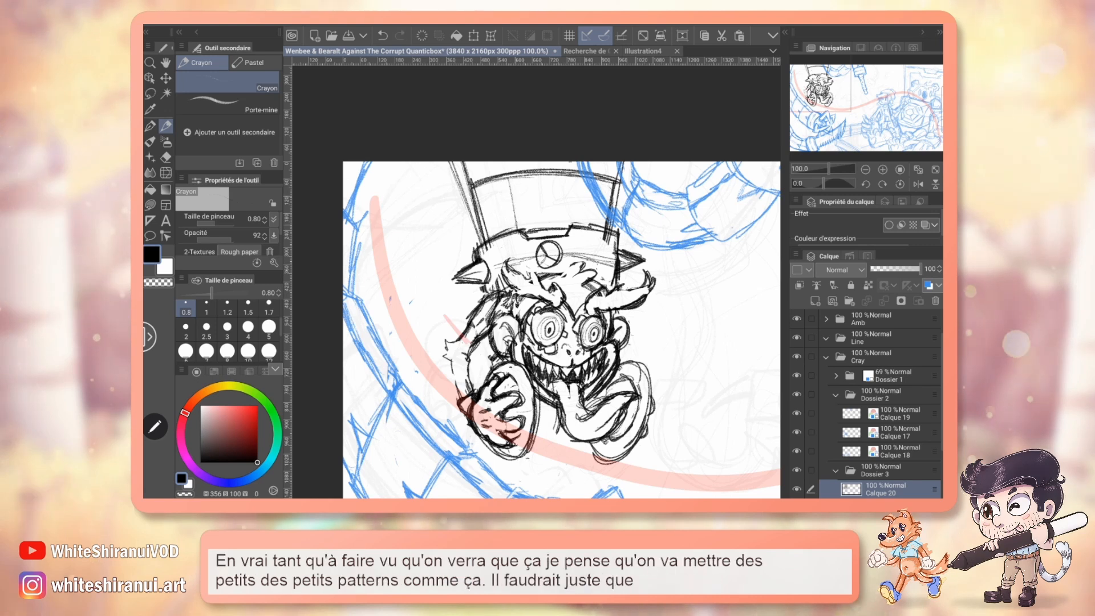
{"action": "left_click_drag", "start_coordinate": [515, 179], "coordinate": [516, 230]}
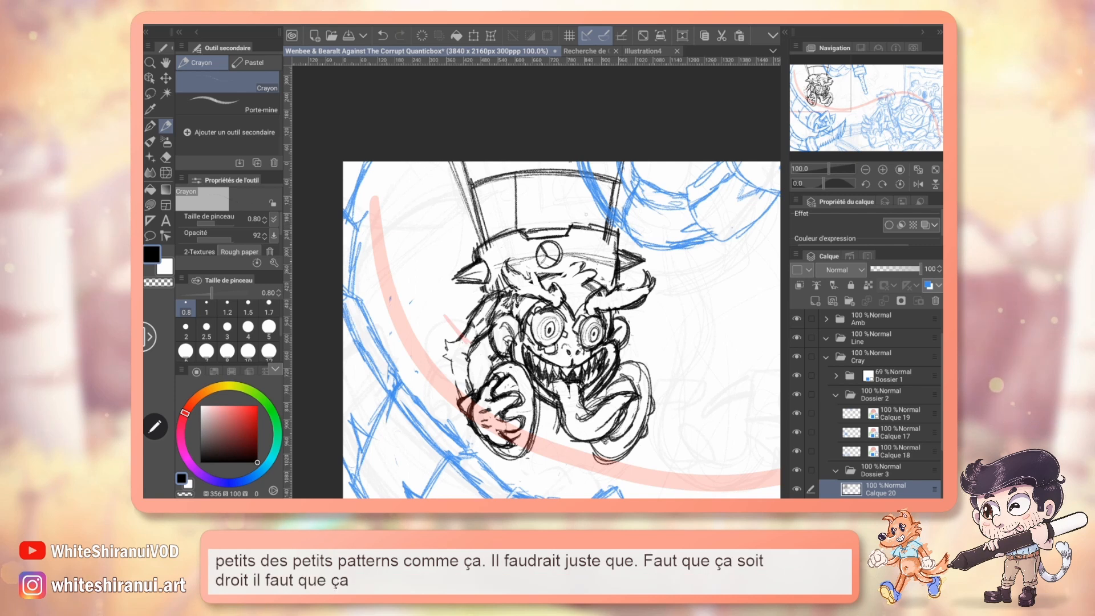
{"action": "left_click_drag", "start_coordinate": [586, 181], "coordinate": [585, 225]}
{"action": "left_click_drag", "start_coordinate": [471, 183], "coordinate": [477, 245]}
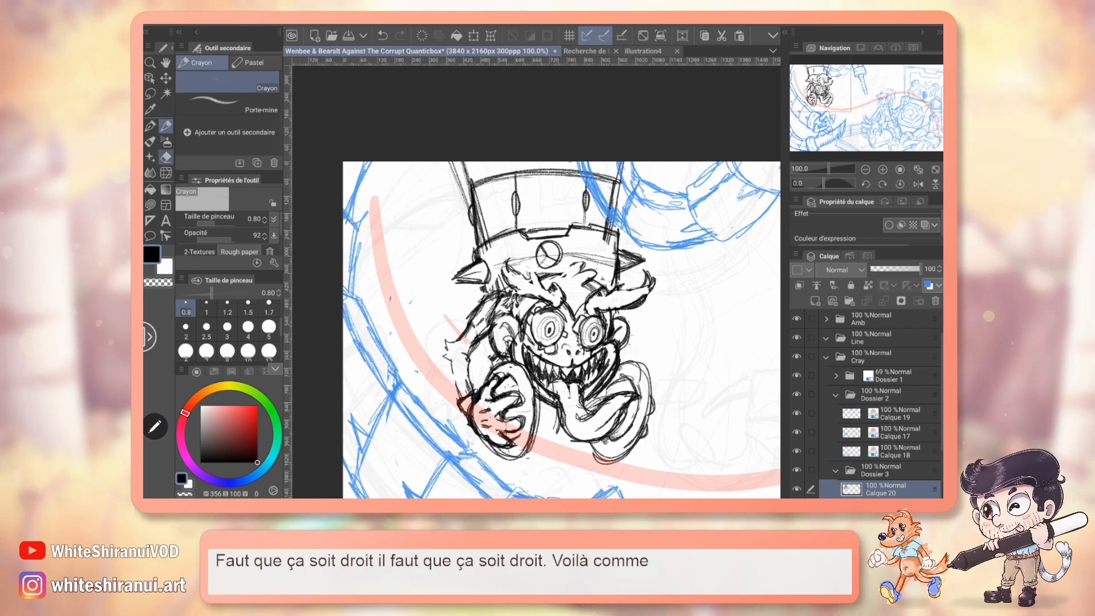
Erase the tower's surplus outer left side line and the stray strokes around the collar with a fine eraser of size 1.
{"action": "key", "text": "e"}
{"action": "left_click", "coordinate": [186, 308]}
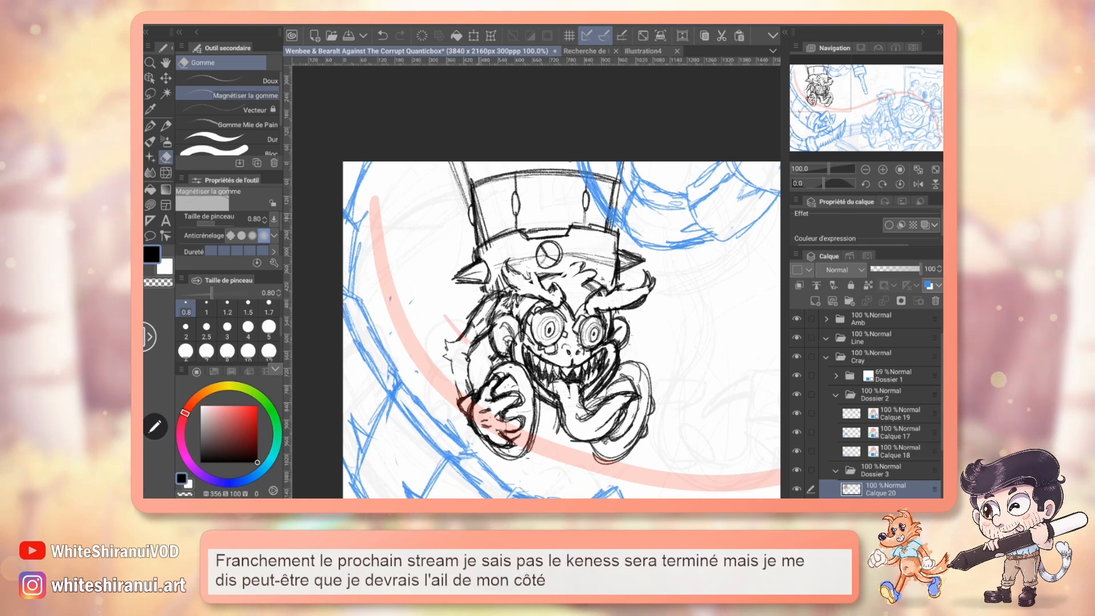
{"action": "key", "text": "bracketright"}
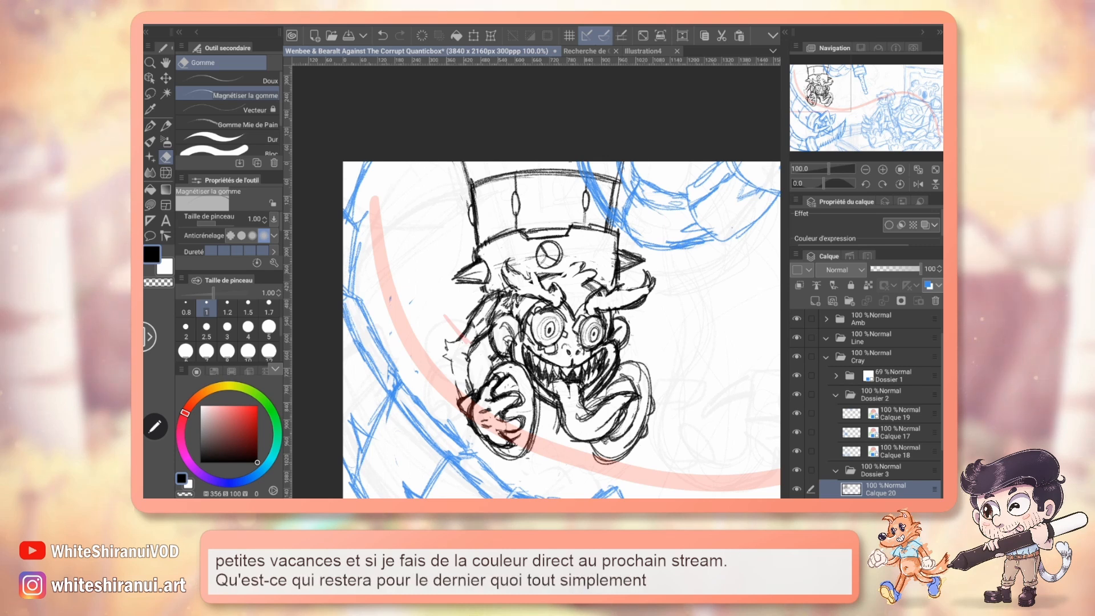
Redraw the tower's right side line, erase its old stroke, and check the upper tower on the coloured design.
{"action": "key", "text": "p"}
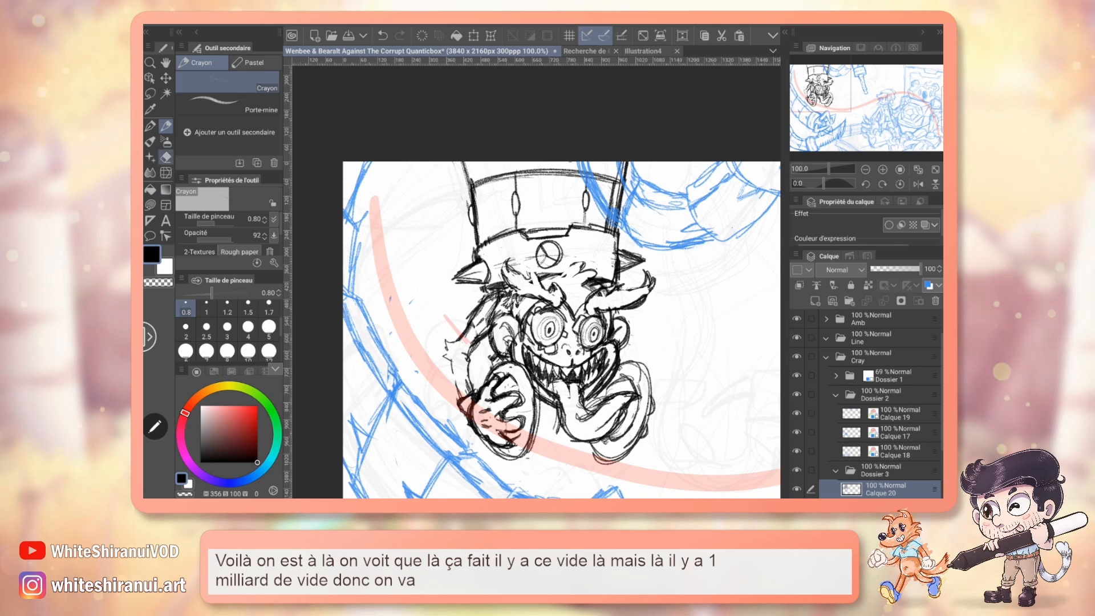
{"action": "key", "text": "e"}
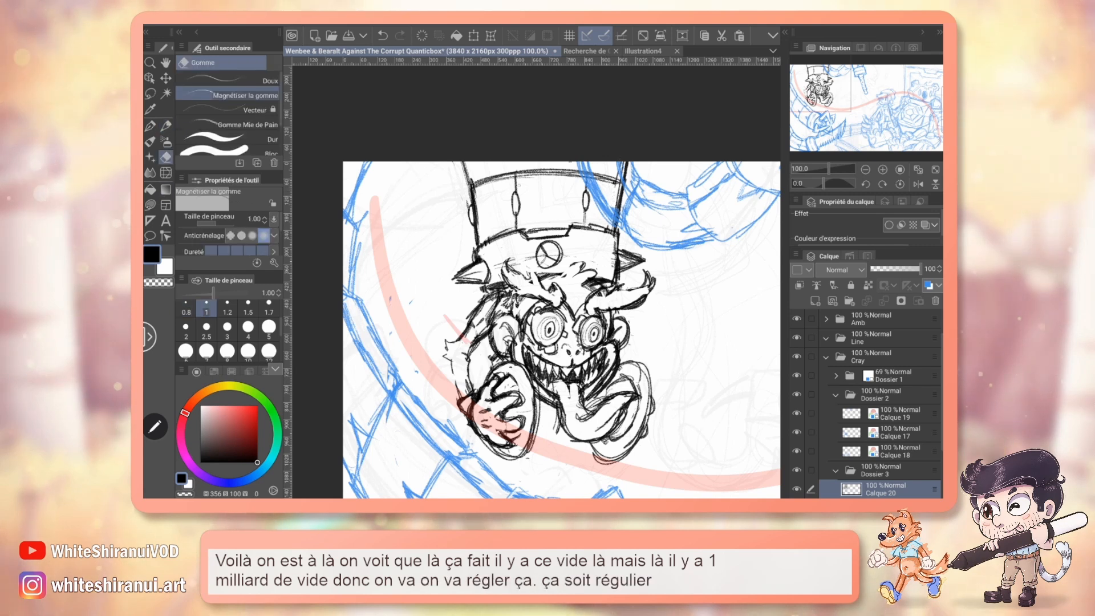
{"action": "left_click", "coordinate": [586, 51]}
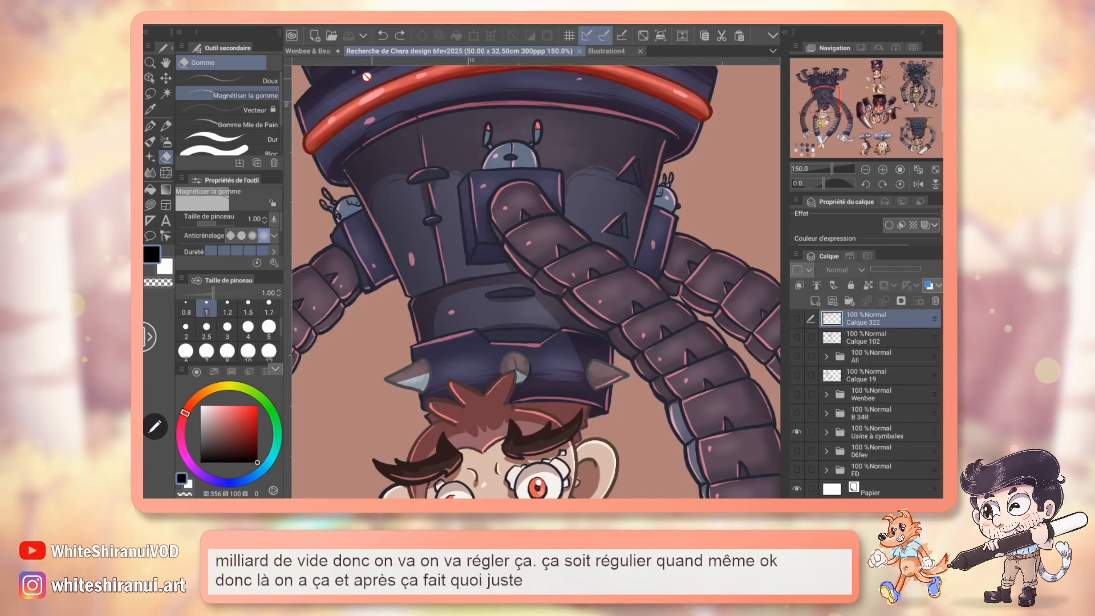
{"action": "left_click", "coordinate": [308, 51]}
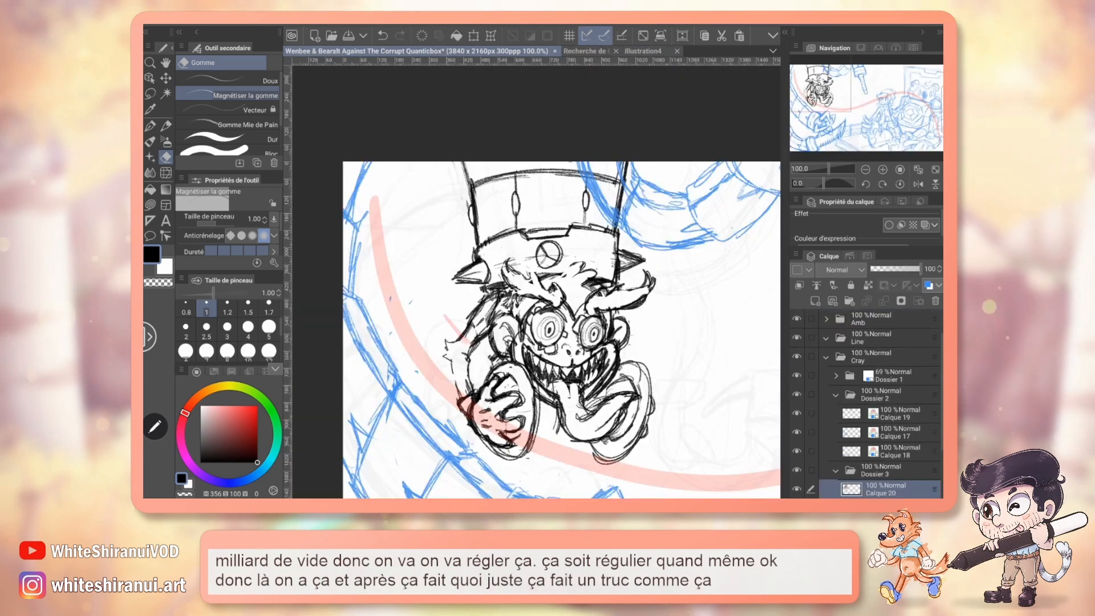
Pencil flared side lines above the tower's upper rim, reshape the rim's centre into a raised notch, and erase the surplus strokes.
{"action": "key", "text": "p"}
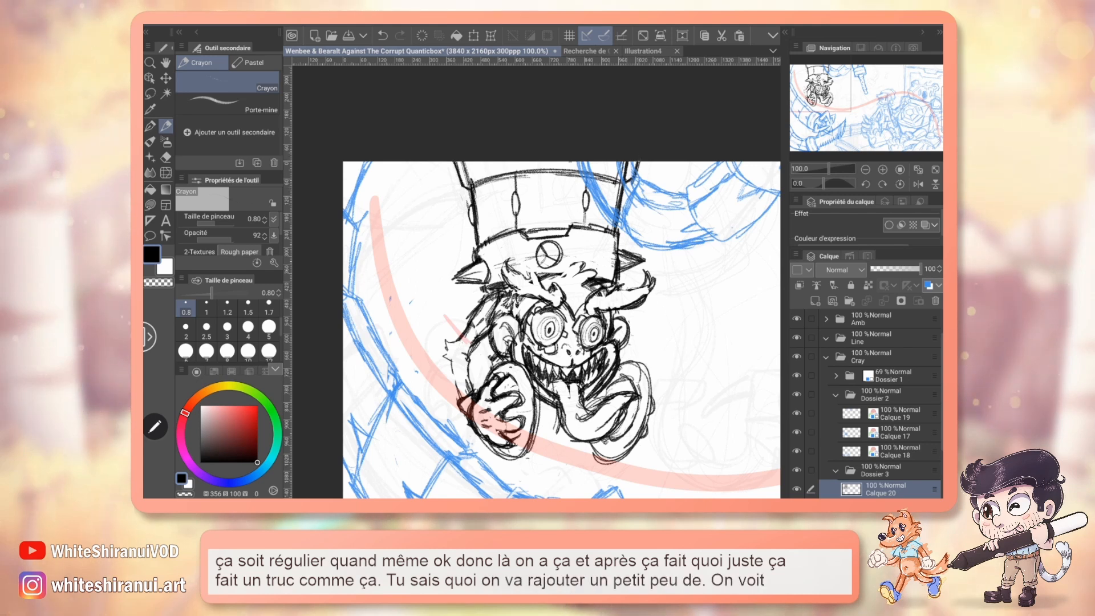
{"action": "key", "text": "e"}
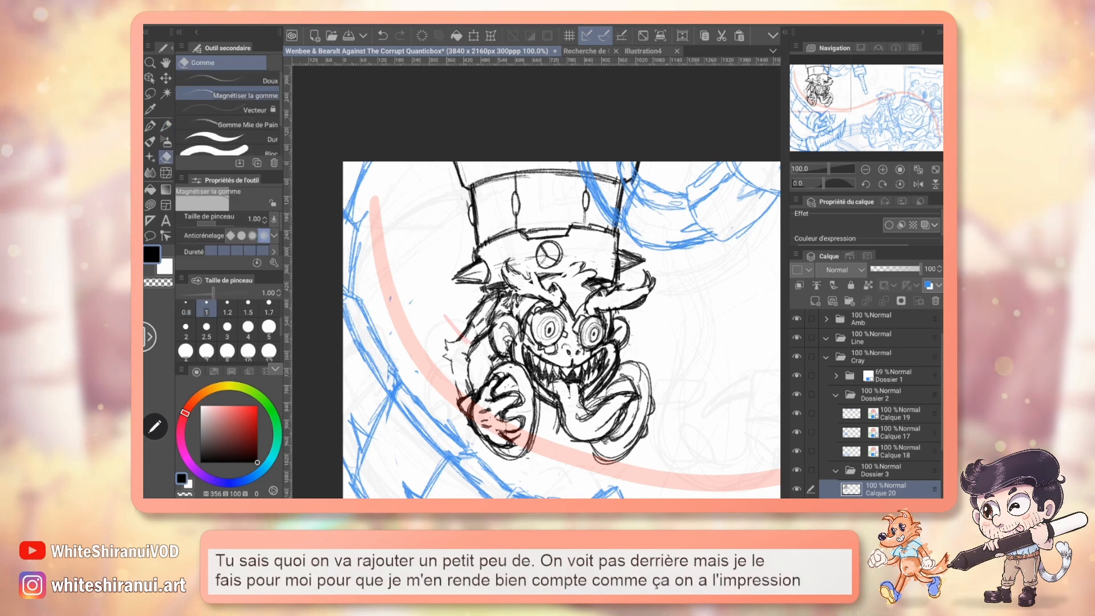
{"action": "key", "text": "p"}
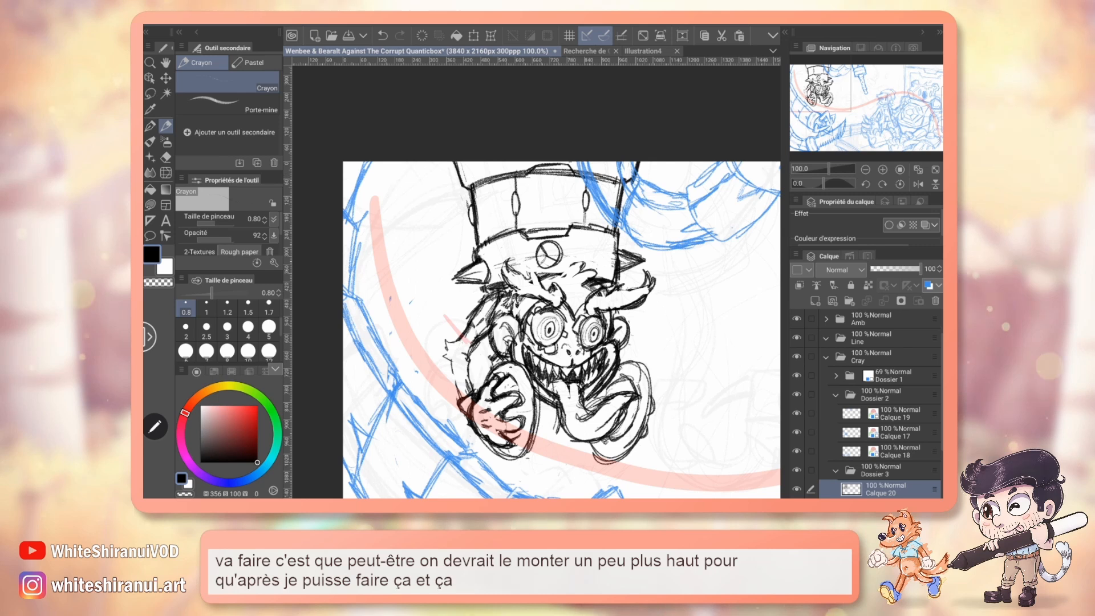
{"action": "key", "text": "e"}
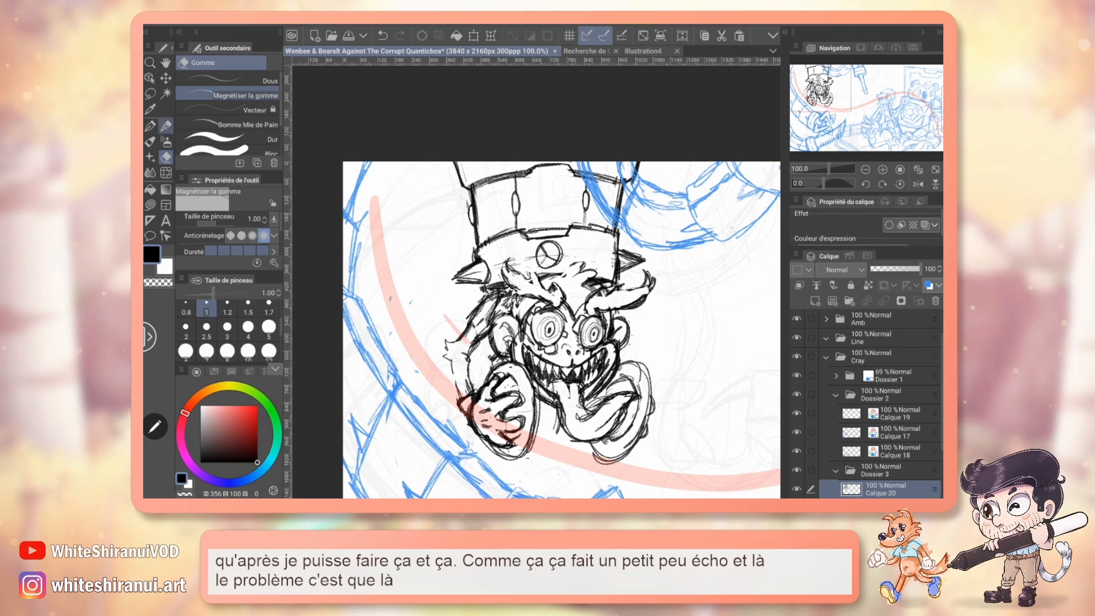
Try penciling vertical lines down the tower section from the rim's raised notch, and undo them.
{"action": "key", "text": "p"}
{"action": "left_click_drag", "start_coordinate": [571, 211], "coordinate": [568, 162]}
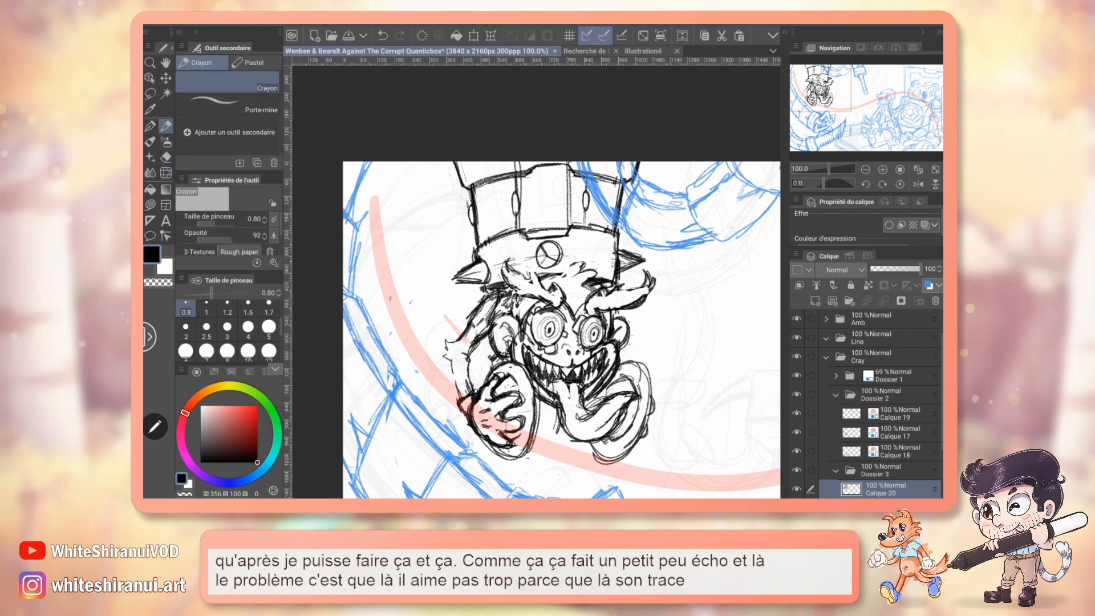
{"action": "key", "text": "ctrl+z"}
{"action": "key", "text": "ctrl+z"}
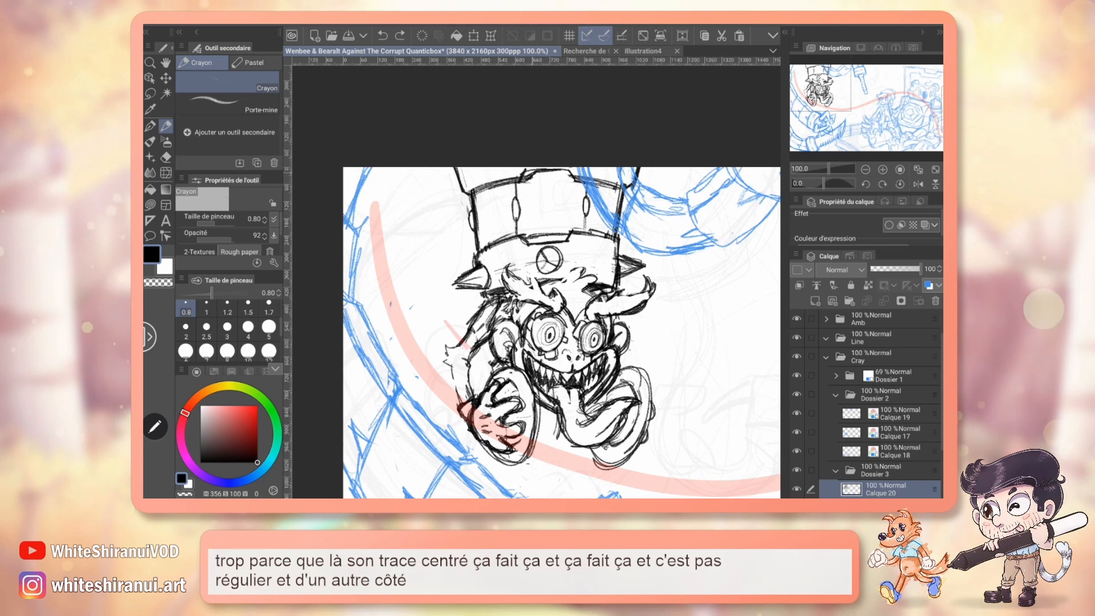
Erase the tower section's seams and the centre of its rim, and redraw the rim with a cleaner raised notch.
{"action": "left_click_drag", "start_coordinate": [526, 174], "coordinate": [539, 171]}
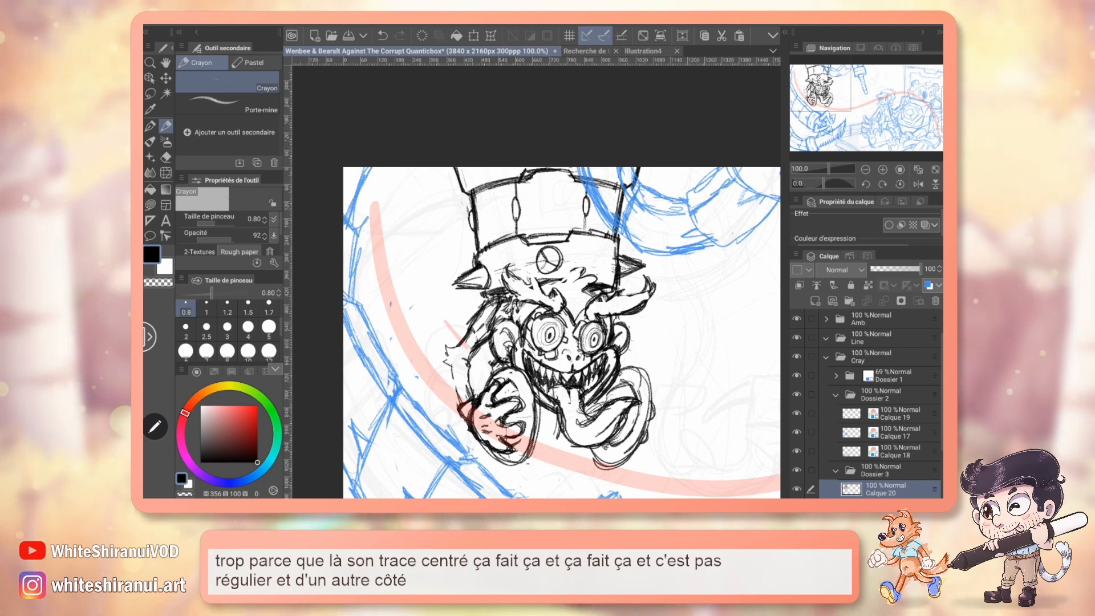
{"action": "key", "text": "e"}
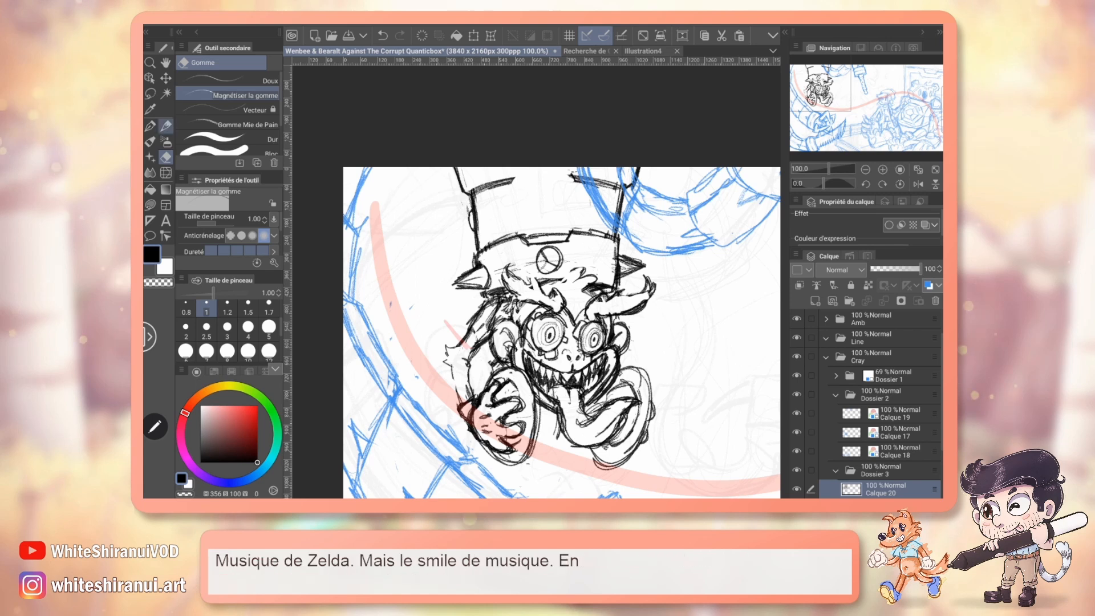
{"action": "key", "text": "p"}
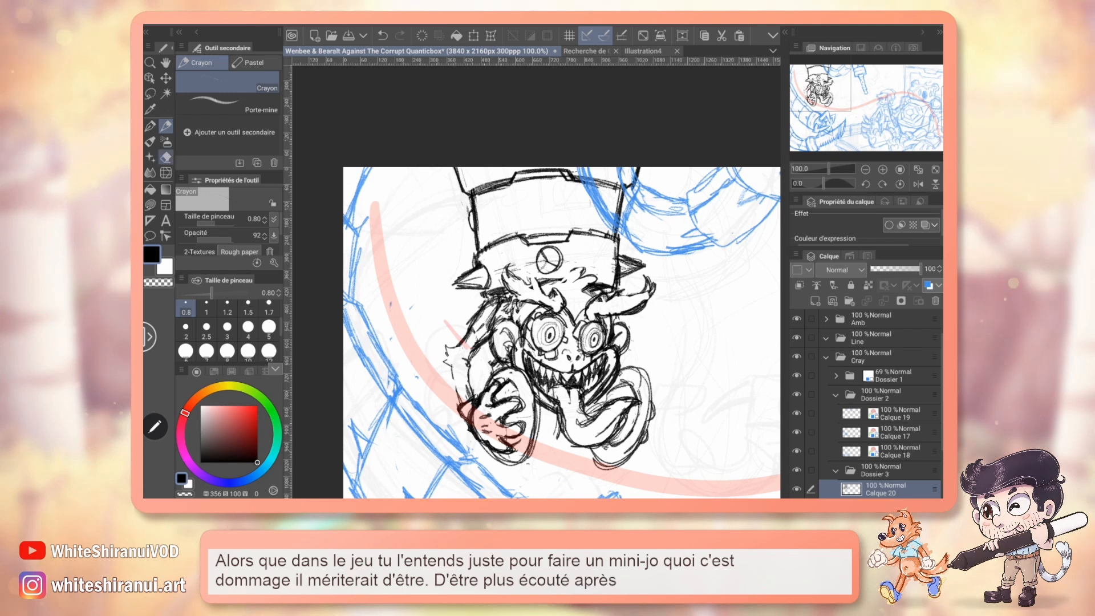
{"action": "key", "text": "e"}
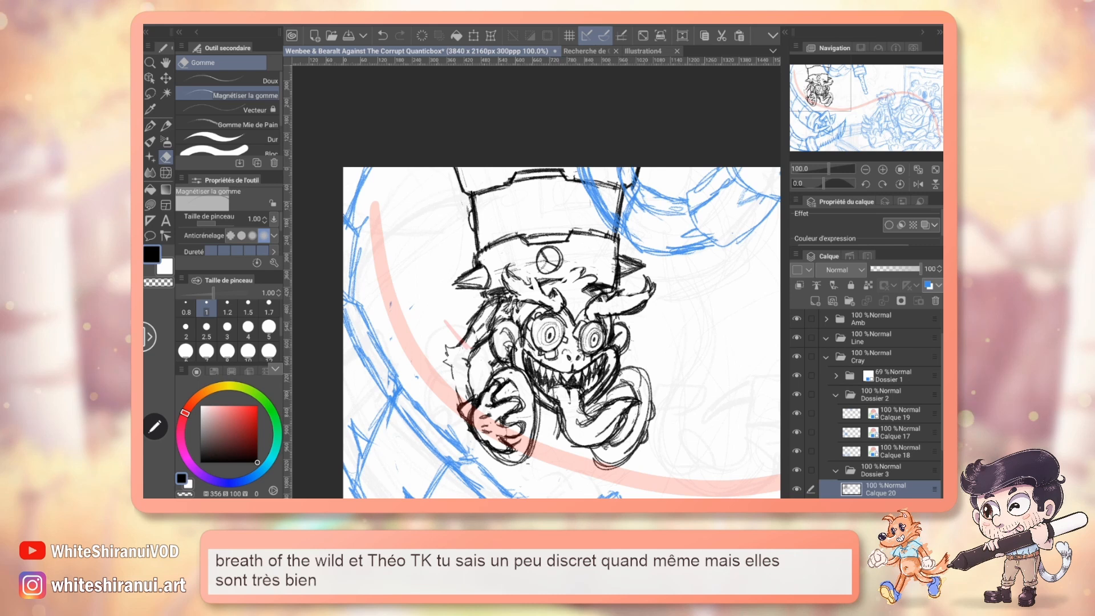
Pencil two vertical seams with narrow oval slots on the tower section, erasing and redrawing them to refine their placement.
{"action": "key", "text": "p"}
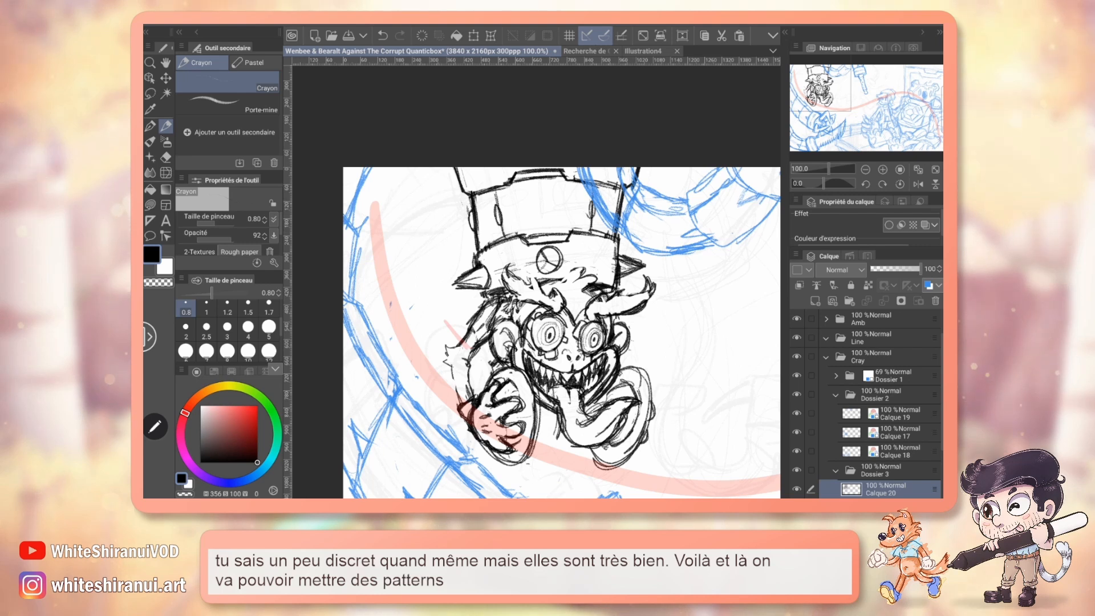
{"action": "key", "text": "e"}
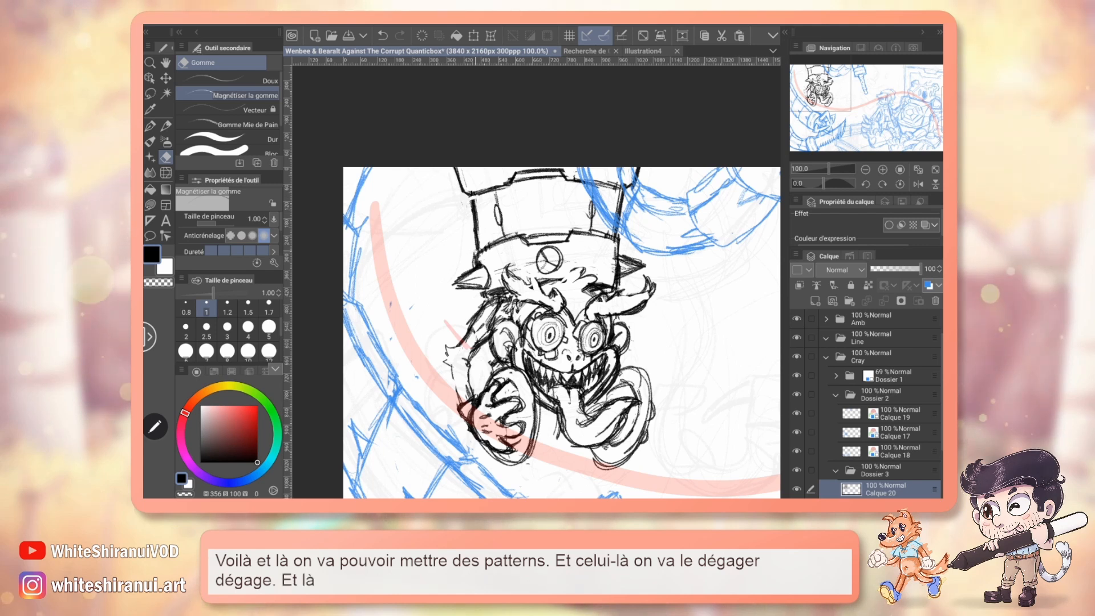
{"action": "key", "text": "p"}
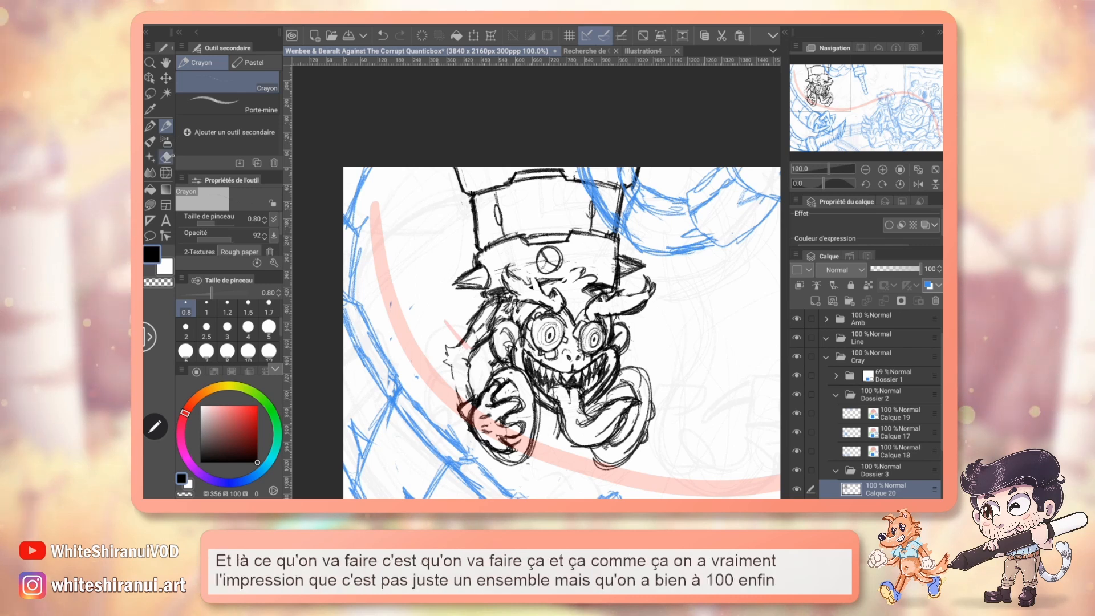
{"action": "key", "text": "e"}
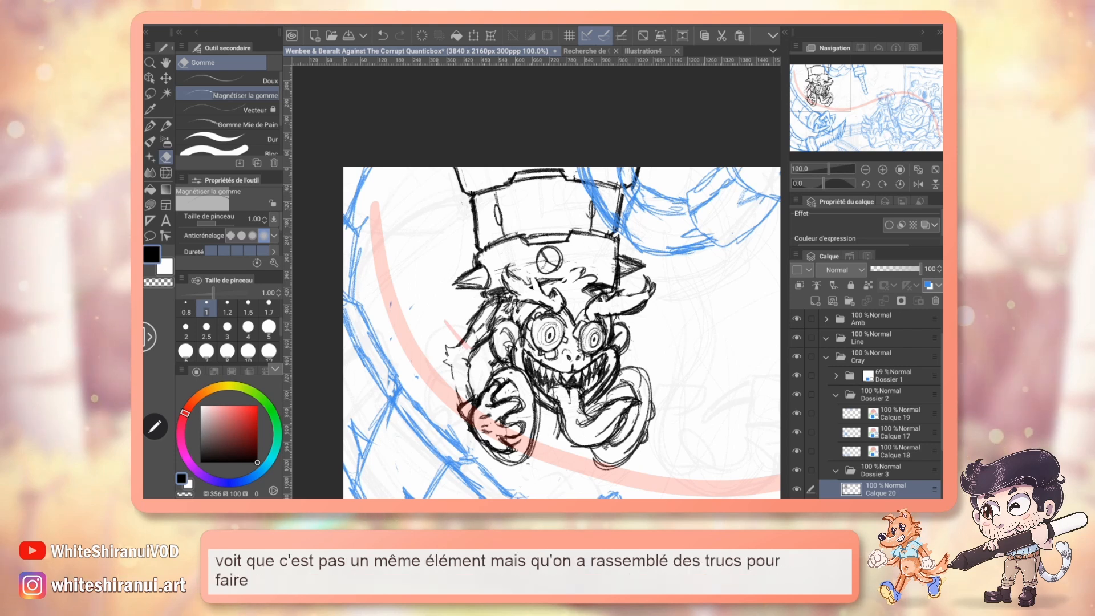
{"action": "left_click_drag", "start_coordinate": [173, 122], "coordinate": [174, 130]}
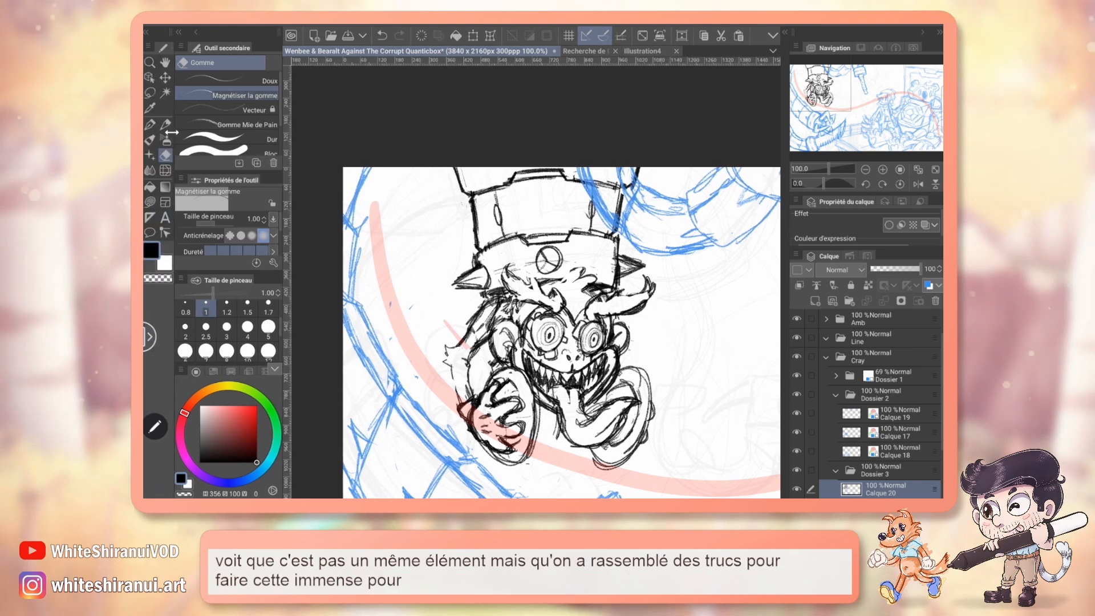
{"action": "key", "text": "p"}
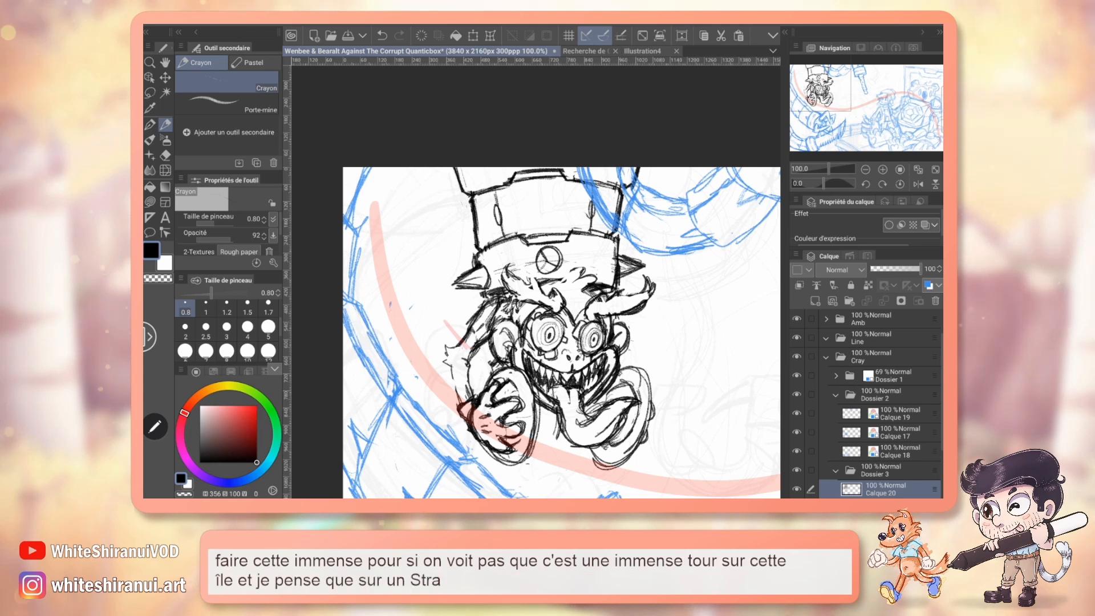
{"action": "key", "text": "e"}
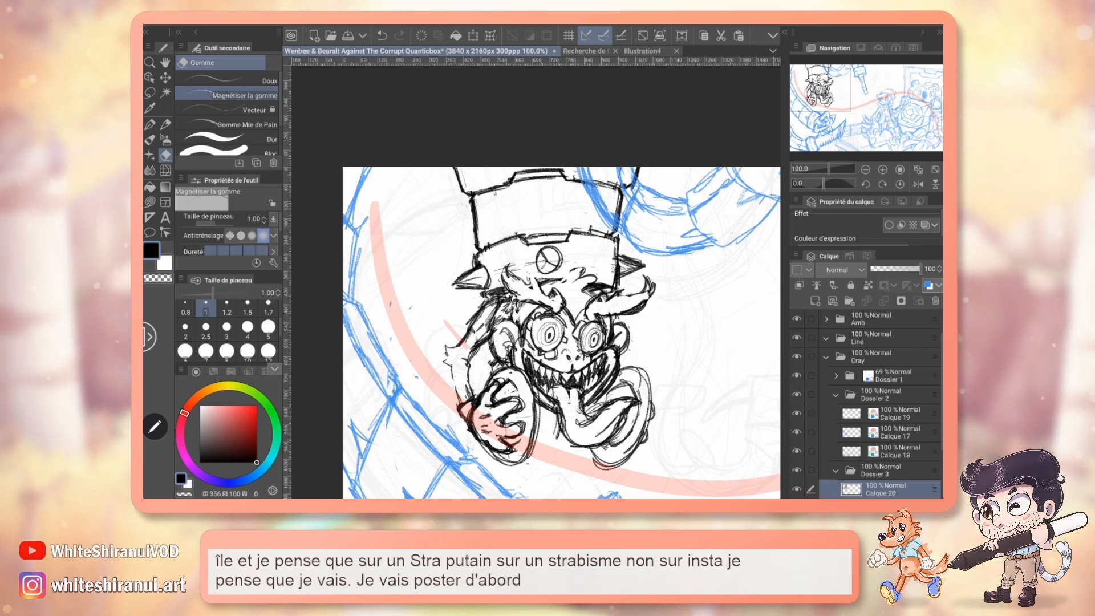
{"action": "key", "text": "p"}
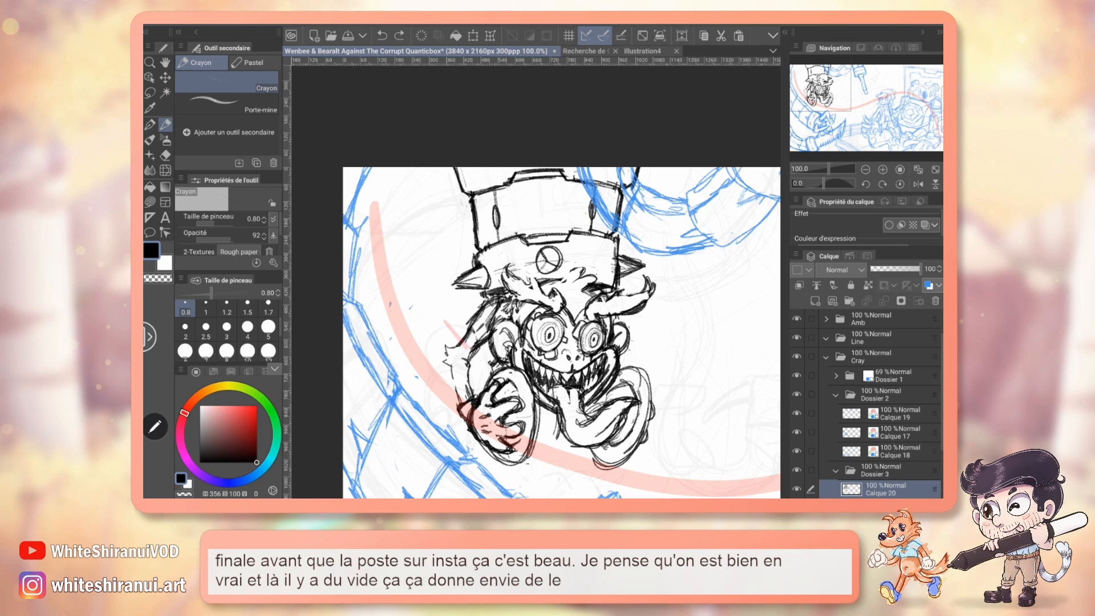
Check the tower's upper sections and surface details on the coloured character design.
{"action": "left_click", "coordinate": [586, 52]}
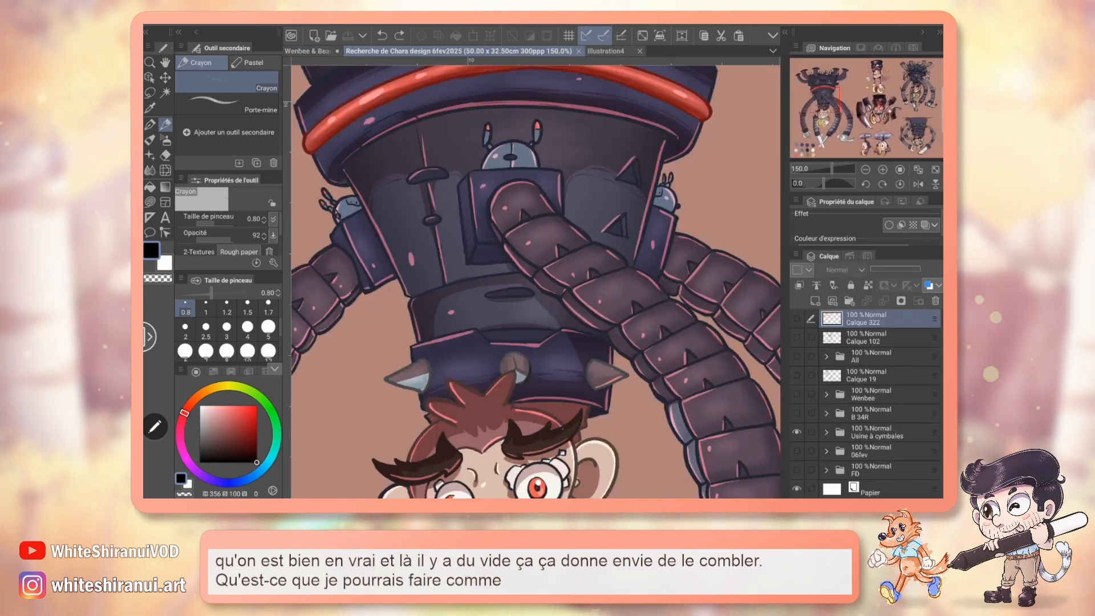
{"action": "mouse_move", "coordinate": [834, 109]}
{"action": "left_mouse_down"}
{"action": "mouse_move", "coordinate": [835, 91]}
{"action": "mouse_move", "coordinate": [829, 119]}
{"action": "mouse_move", "coordinate": [830, 107]}
{"action": "left_mouse_up"}
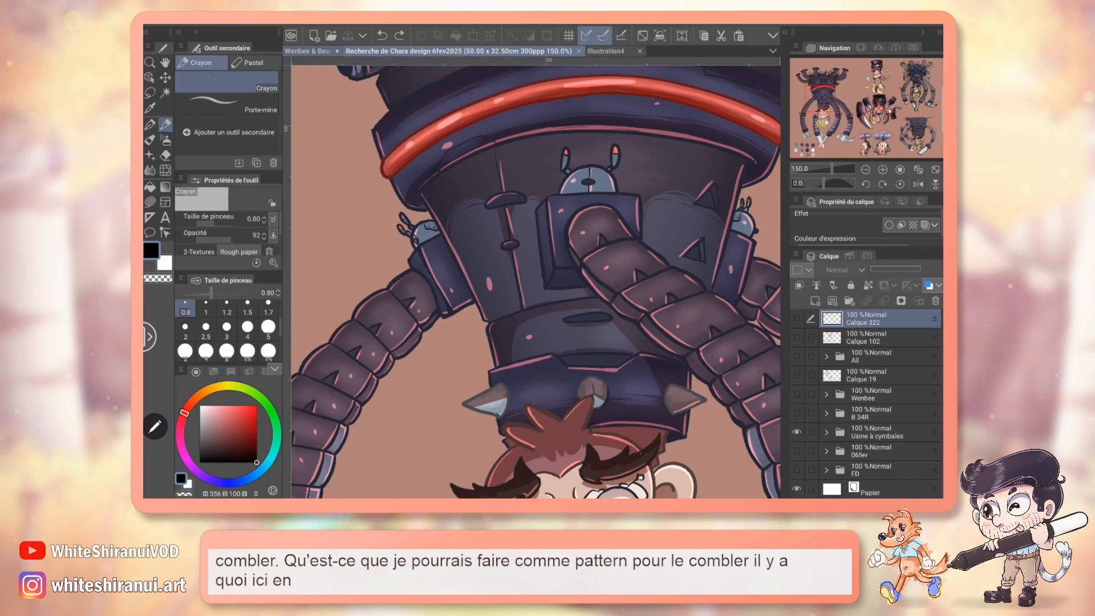
{"action": "left_click", "coordinate": [308, 52]}
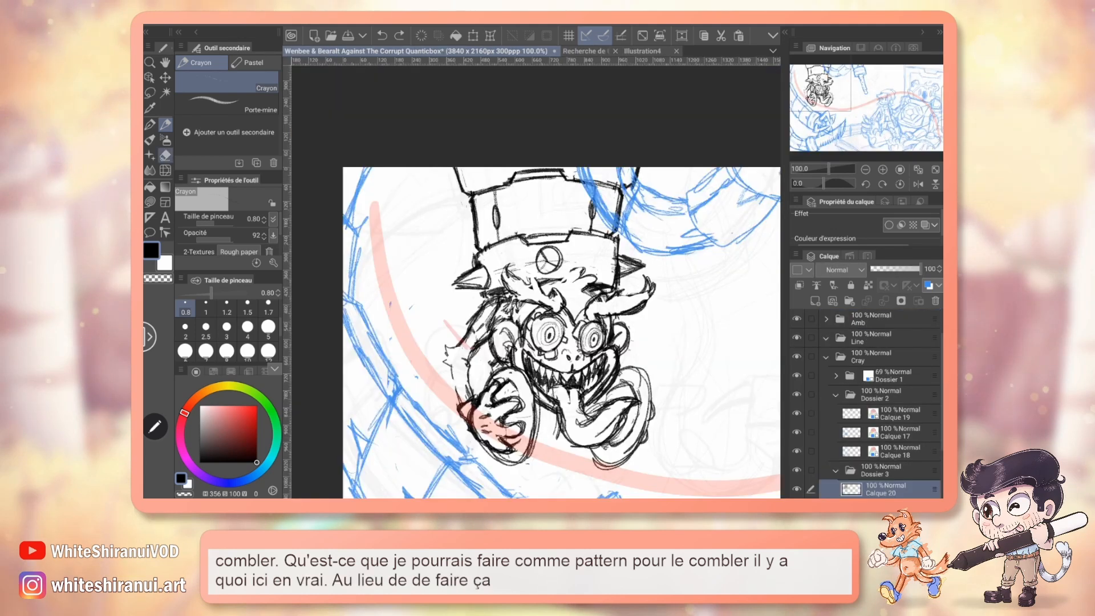
Erase the vertical seams, pencil curved bands across the tower section above the collar with the canvas rotated, and reset the rotation.
{"action": "key", "text": "e"}
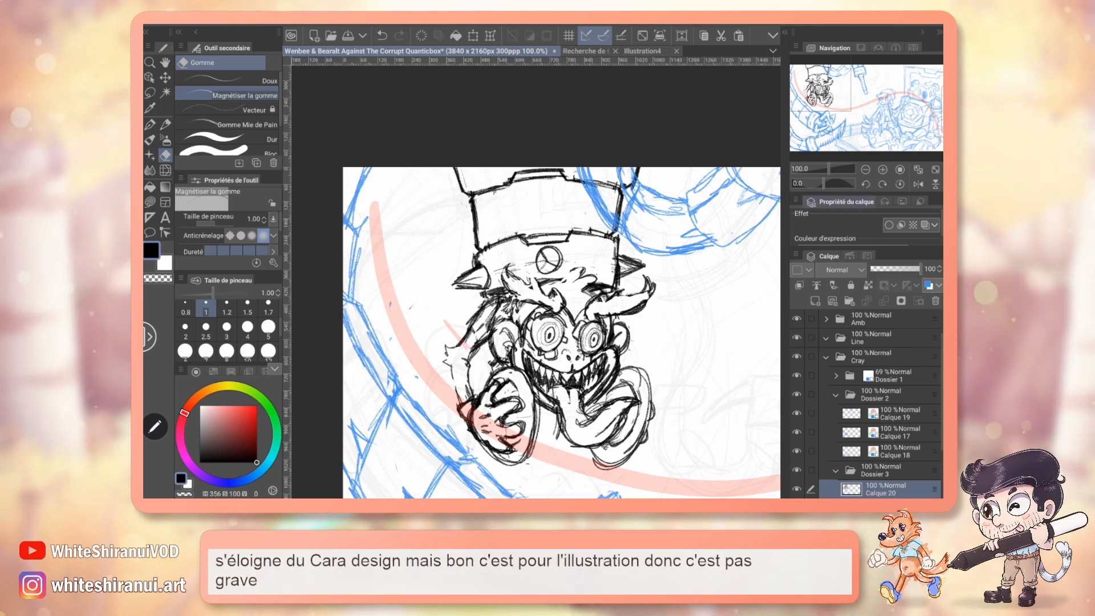
{"action": "key", "text": "p"}
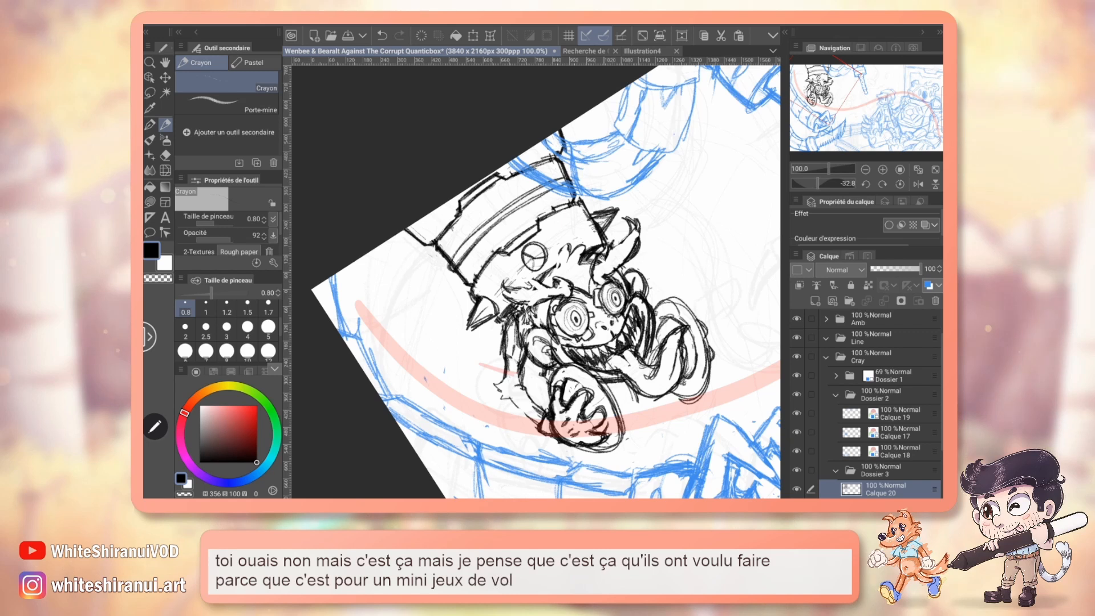
{"action": "key", "text": "e"}
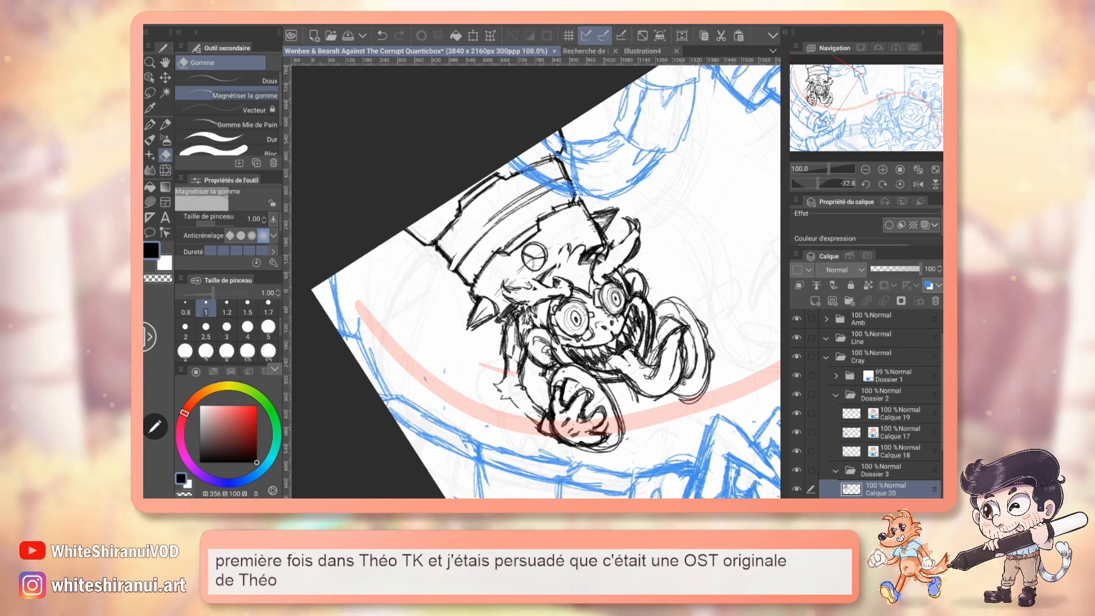
{"action": "key", "text": "p"}
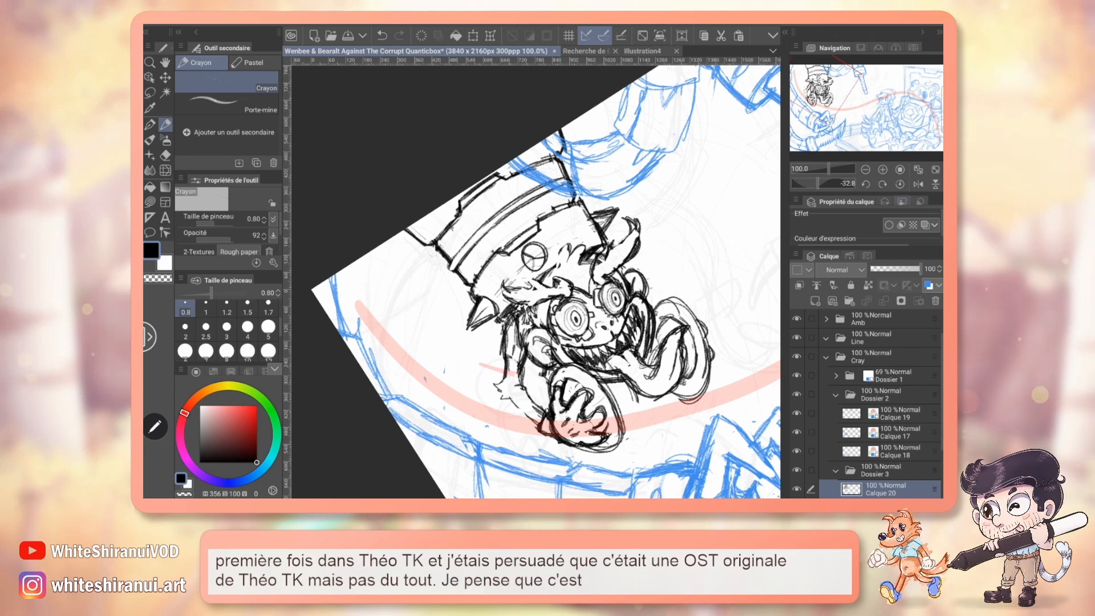
{"action": "left_click", "coordinate": [900, 184]}
Examine the spiked collar and the monkey's face on the coloured character design.
{"action": "left_click", "coordinate": [585, 51]}
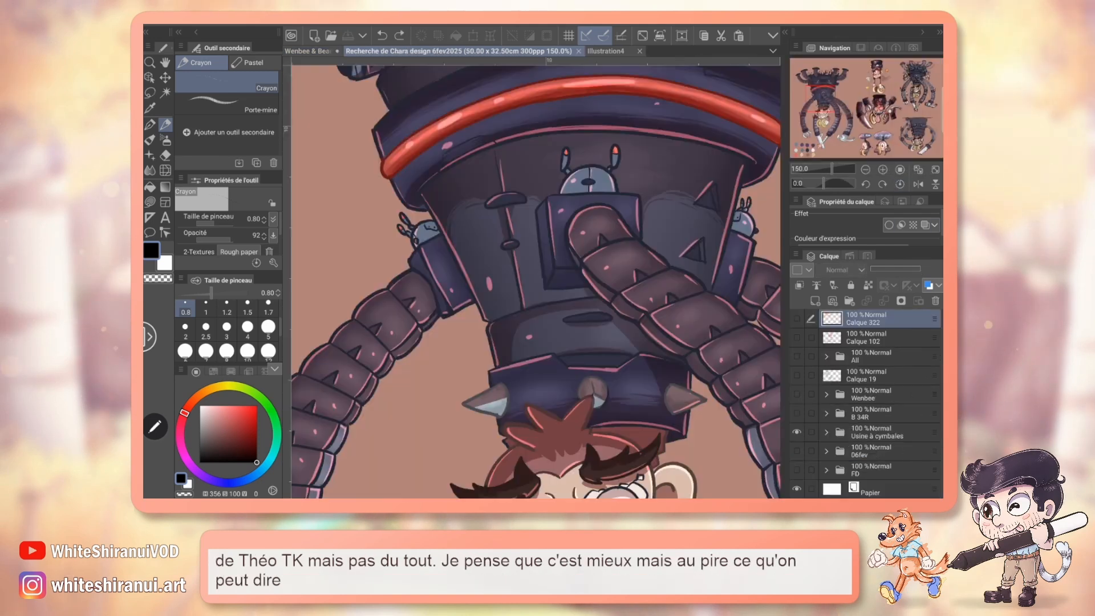
{"action": "scroll", "coordinate": [500, 208], "scroll_direction": "down", "scroll_amount": 5}
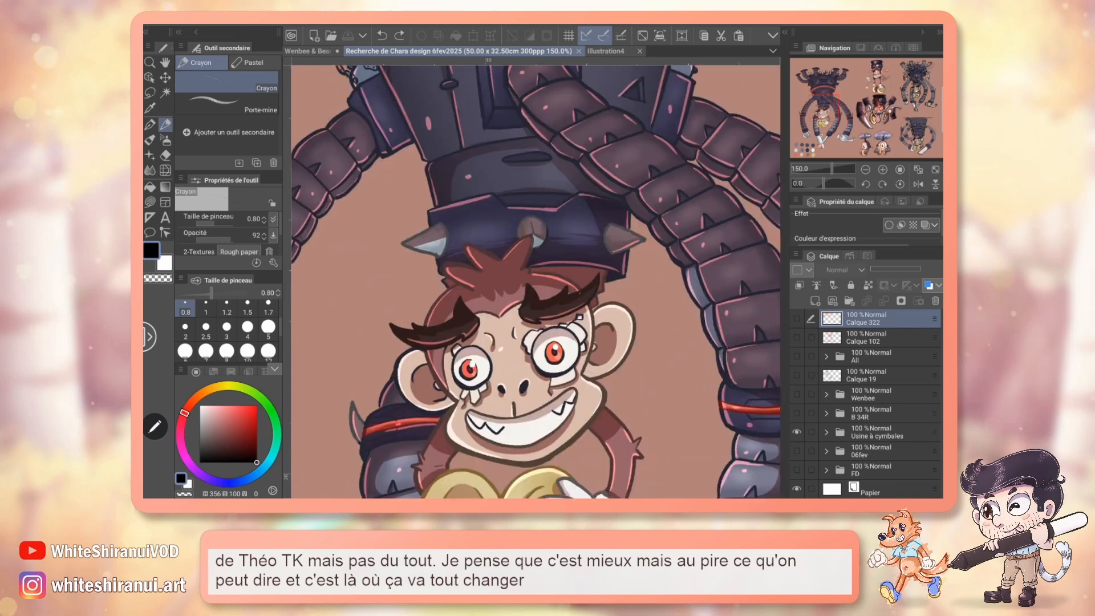
{"action": "left_click", "coordinate": [309, 51]}
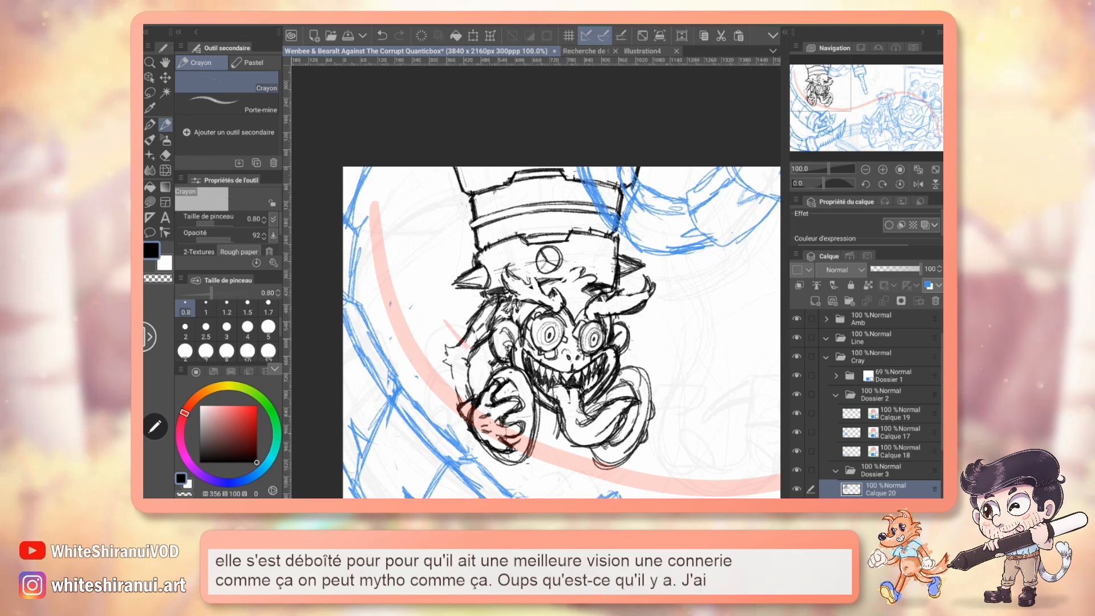
Apply the blue layer colour to the monkey and tower sketch layer, and add a new raster layer directly beneath it.
{"action": "mouse_move", "coordinate": [536, 331]}
{"action": "left_mouse_down"}
{"action": "mouse_move", "coordinate": [526, 271]}
{"action": "mouse_move", "coordinate": [533, 330]}
{"action": "mouse_move", "coordinate": [524, 332]}
{"action": "left_mouse_up"}
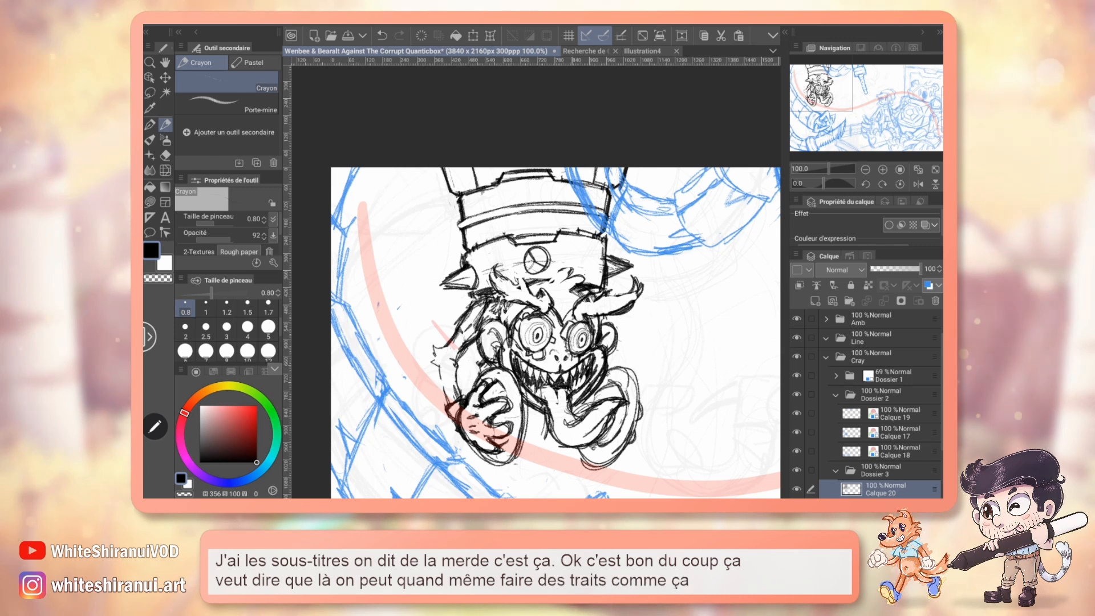
{"action": "mouse_move", "coordinate": [536, 331]}
{"action": "left_mouse_down"}
{"action": "mouse_move", "coordinate": [434, 220]}
{"action": "mouse_move", "coordinate": [429, 171]}
{"action": "mouse_move", "coordinate": [558, 319]}
{"action": "mouse_move", "coordinate": [496, 236]}
{"action": "mouse_move", "coordinate": [506, 256]}
{"action": "left_mouse_up"}
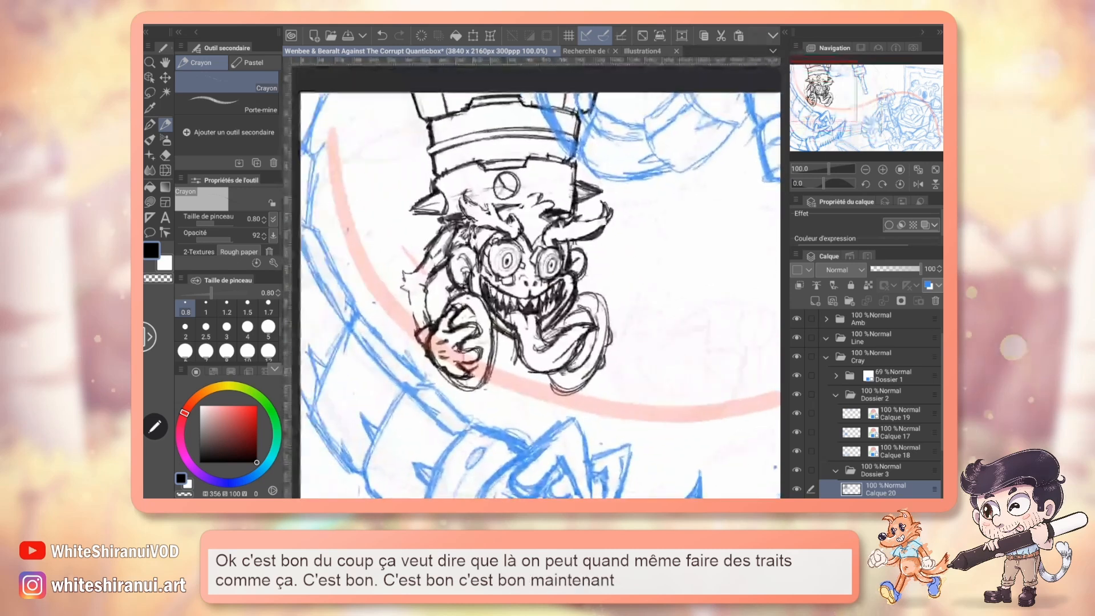
{"action": "scroll", "coordinate": [867, 399], "scroll_direction": "down", "scroll_amount": 2}
{"action": "left_click", "coordinate": [928, 285]}
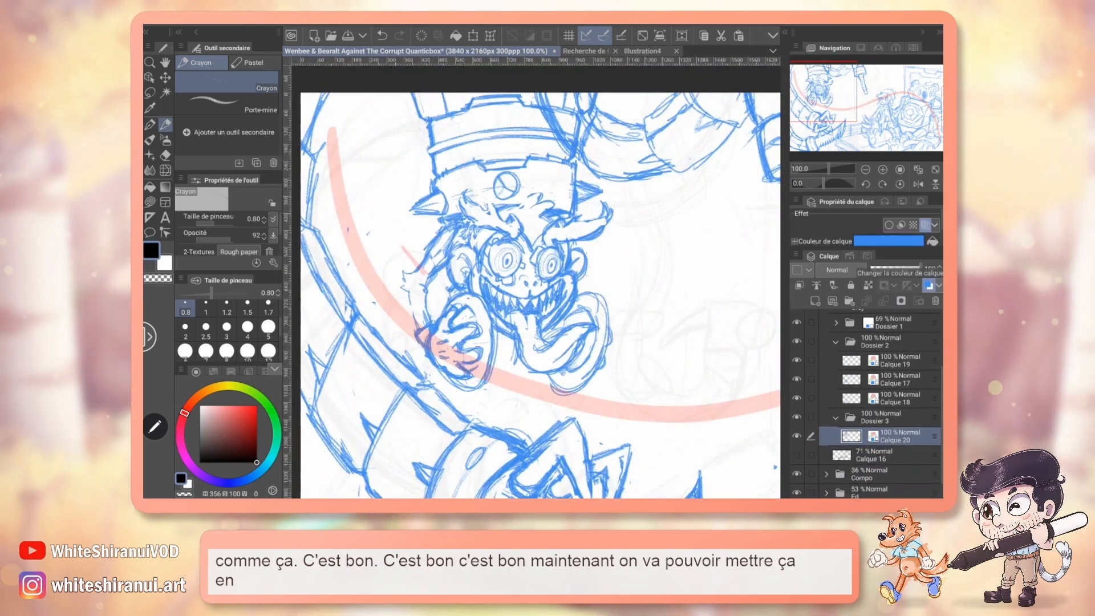
{"action": "left_click", "coordinate": [816, 300]}
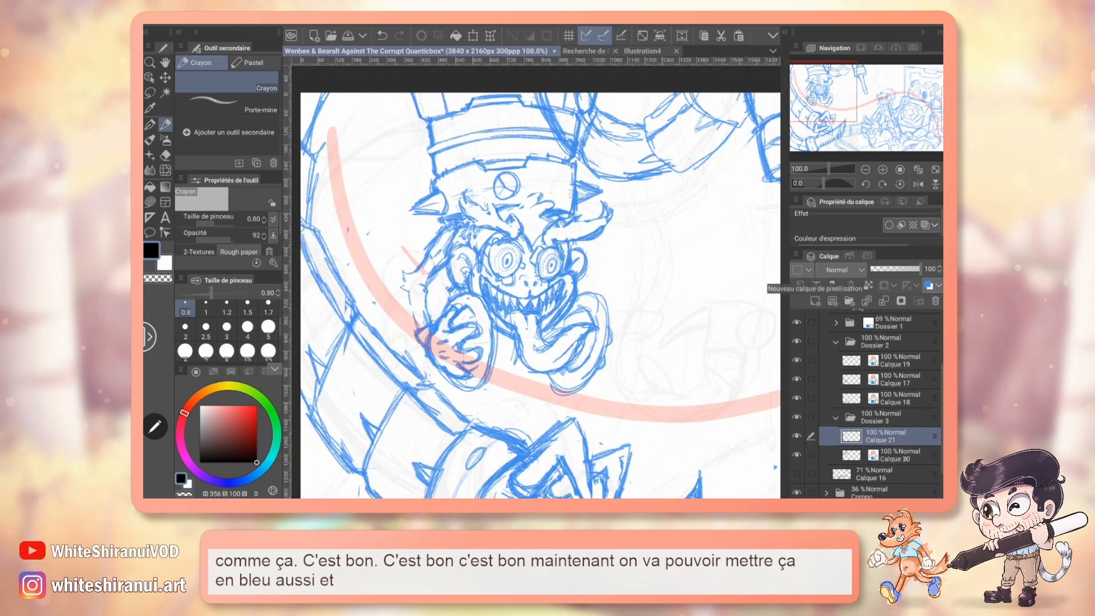
{"action": "left_click_drag", "start_coordinate": [906, 458], "coordinate": [905, 429]}
{"action": "left_click", "coordinate": [904, 455]}
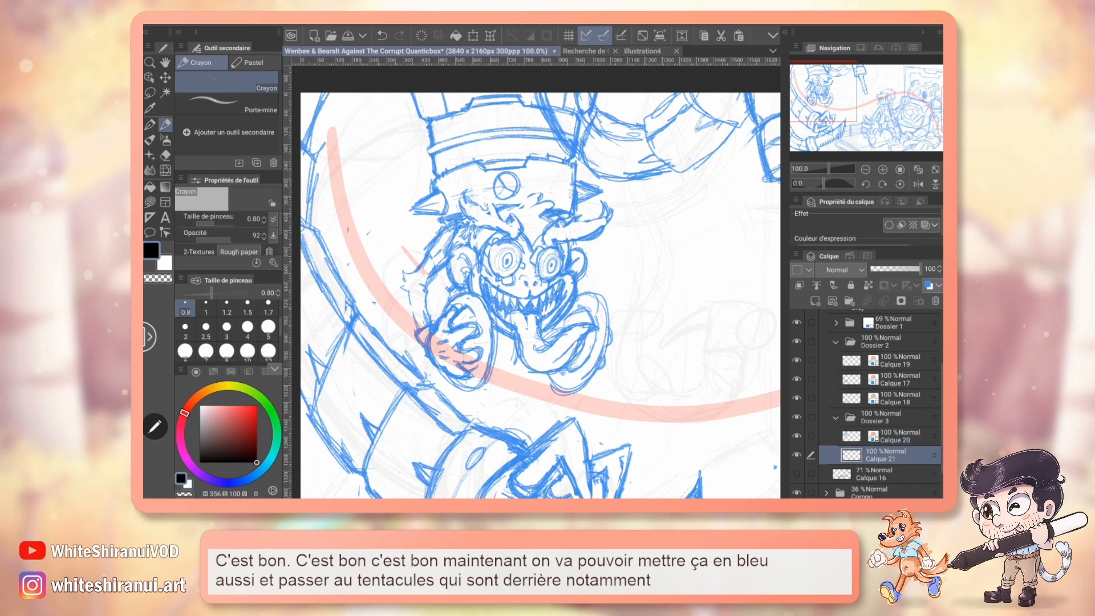
Check the hammer tentacle on the coloured character design before returning to the illustration.
{"action": "scroll", "coordinate": [536, 291], "scroll_direction": "down", "scroll_amount": 2}
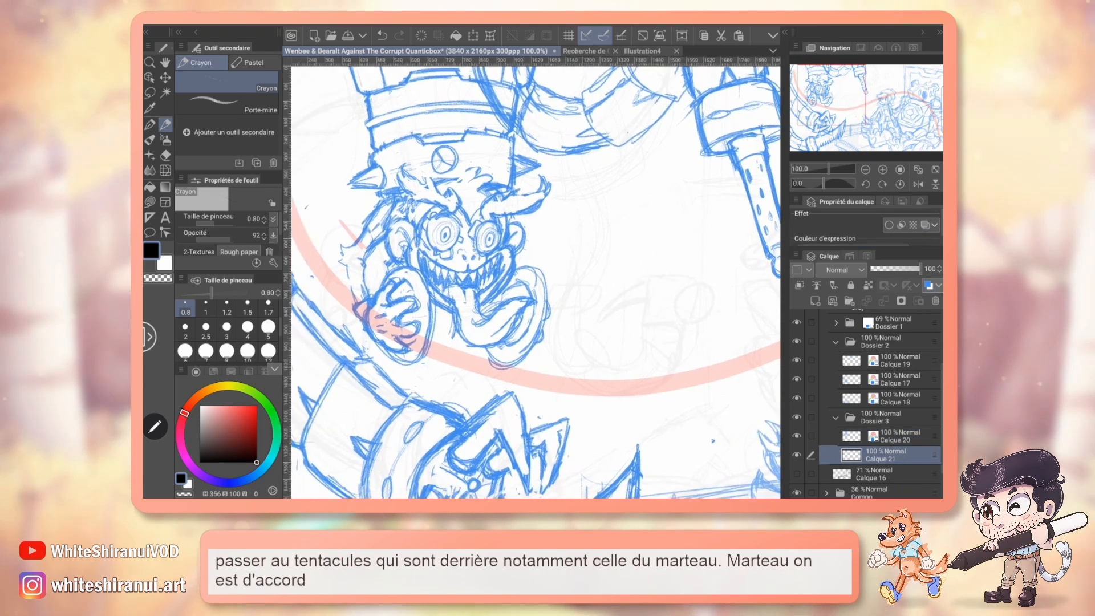
{"action": "left_click", "coordinate": [585, 52]}
{"action": "left_click_drag", "start_coordinate": [844, 123], "coordinate": [830, 104]}
{"action": "left_click", "coordinate": [308, 51]}
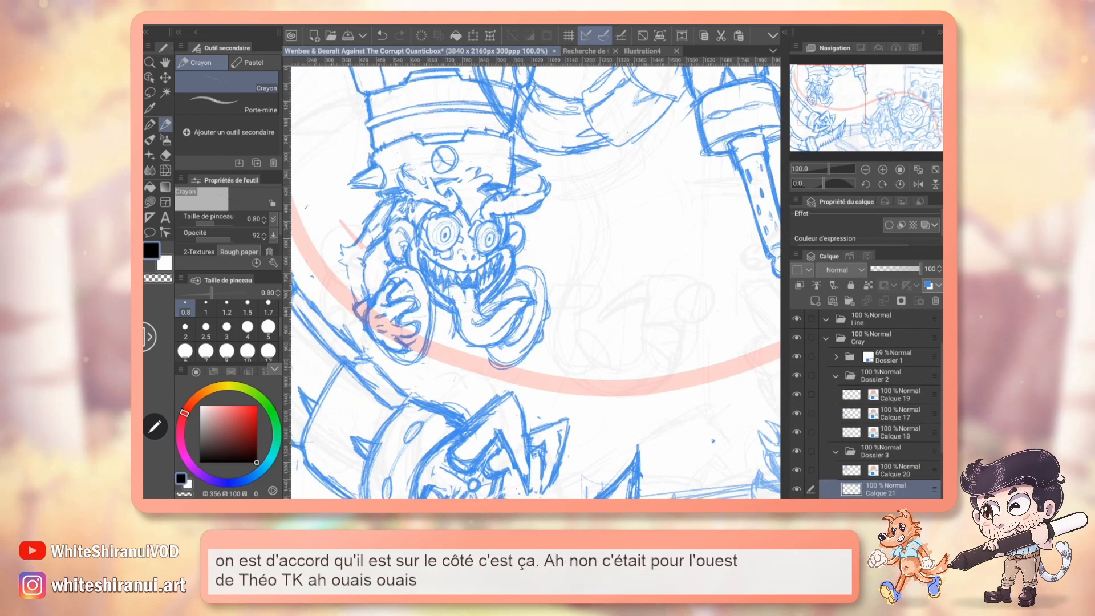
Review the illustration's blue sketch at 66.7% zoom, from the monkey and its tentacles across to the opposing characters.
{"action": "left_click_drag", "start_coordinate": [627, 319], "coordinate": [337, 224]}
{"action": "left_click_drag", "start_coordinate": [423, 345], "coordinate": [706, 344]}
{"action": "left_click", "coordinate": [866, 170]}
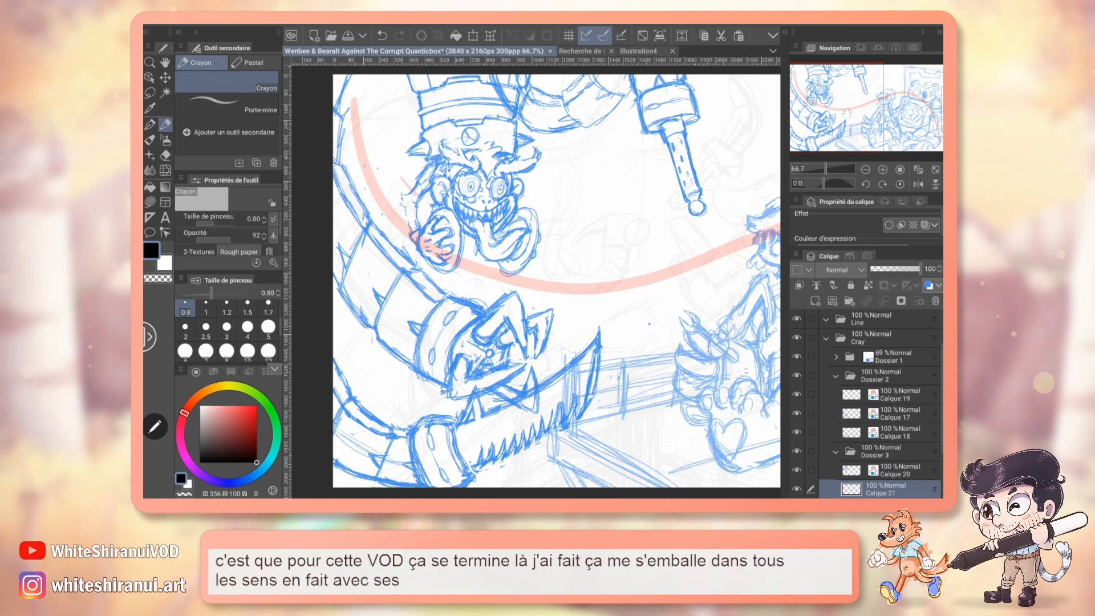
{"action": "left_click_drag", "start_coordinate": [846, 114], "coordinate": [851, 112]}
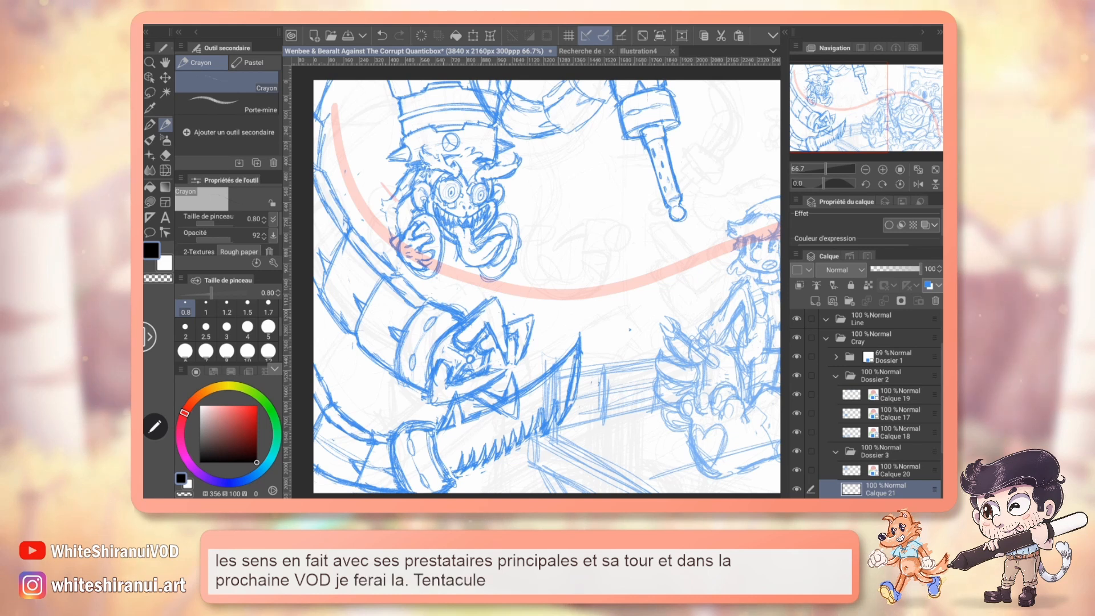
{"action": "left_click_drag", "start_coordinate": [854, 117], "coordinate": [904, 118]}
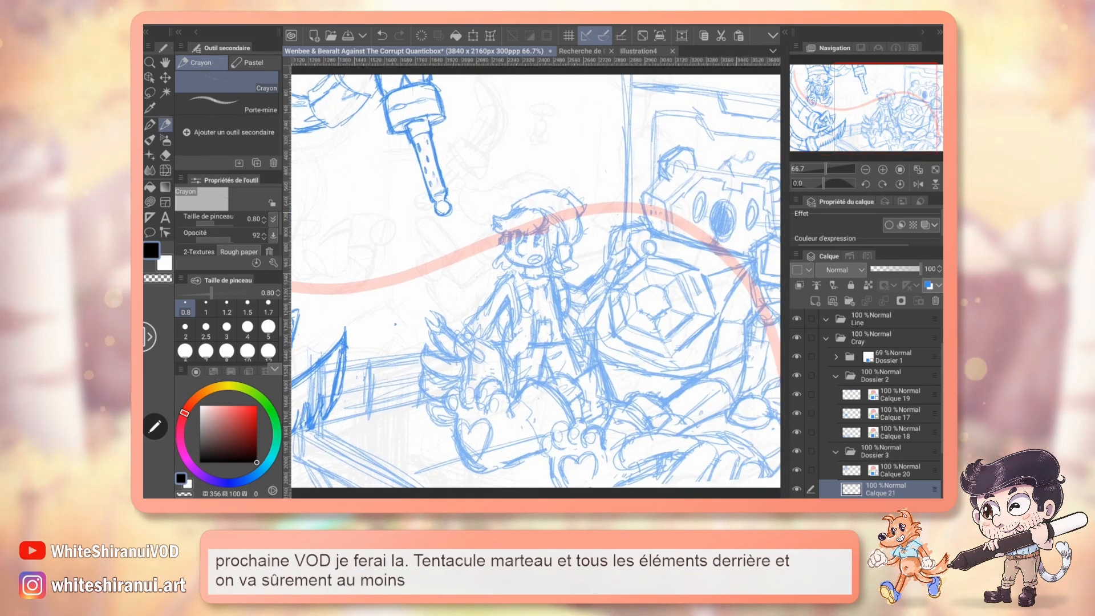